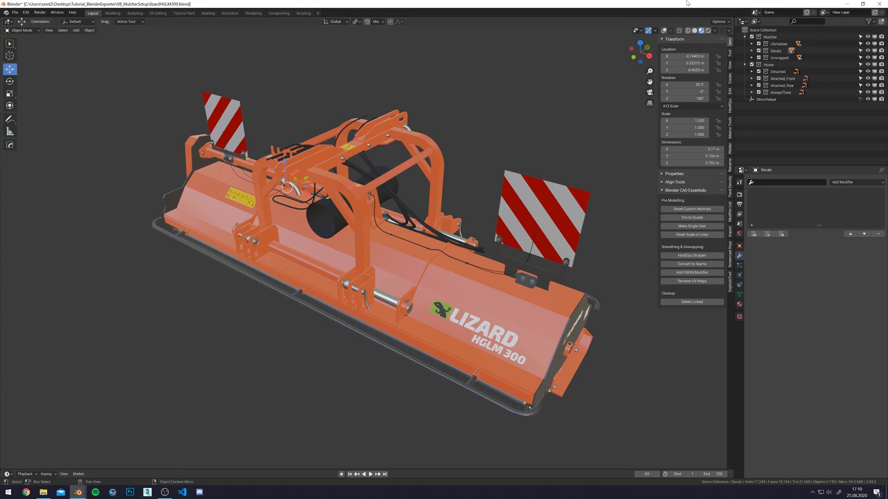
Show the viewport overlays and examine the decals and main housing in solid shading.
left_click(695, 31)
mouse_move(451, 245)
middle_mouse_down()
mouse_move(460, 235)
mouse_move(519, 240)
mouse_move(363, 156)
mouse_move(444, 194)
middle_mouse_up()
left_click(739, 304)
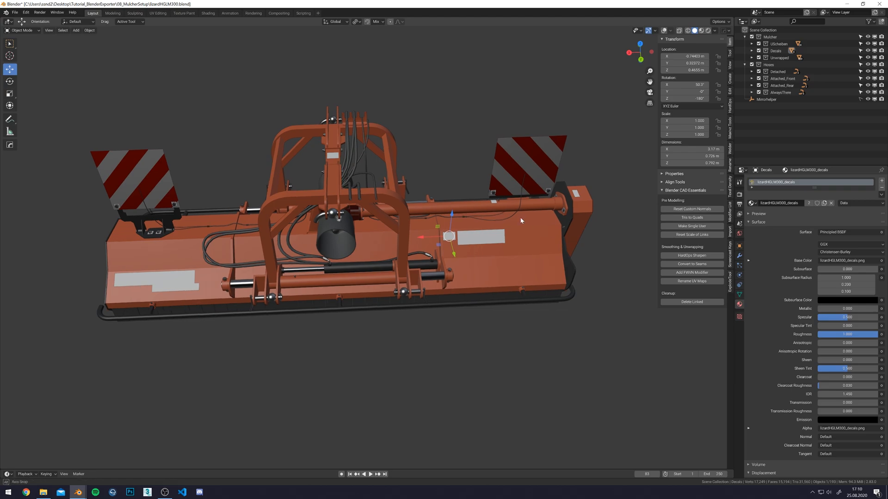
middle_click_drag(521, 220, 496, 163)
left_click(522, 295)
mouse_move(522, 295)
middle_mouse_down()
mouse_move(507, 242)
mouse_move(484, 232)
mouse_move(429, 168)
mouse_move(446, 220)
middle_mouse_up()
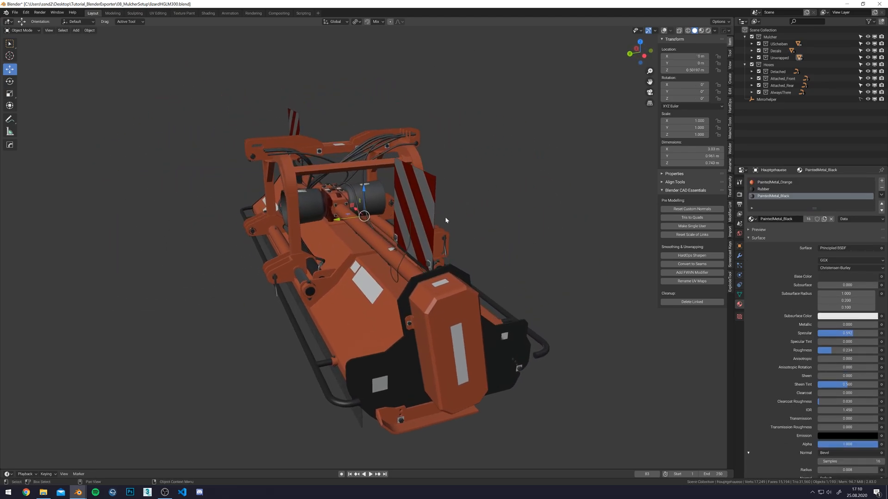
left_click(403, 188)
left_click(663, 30)
middle_click_drag(531, 217, 469, 224)
left_click(468, 224)
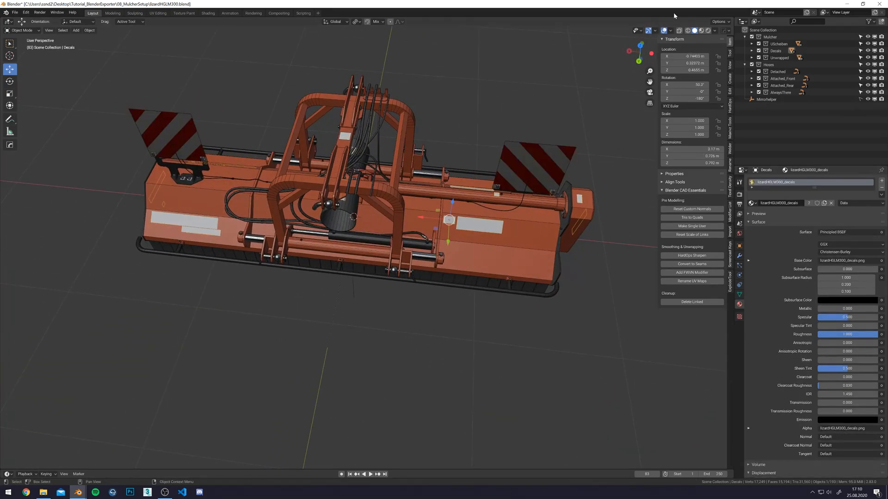
Examine the washer around the bolt on the end plate in material preview and orthographic view.
left_click(701, 31)
scroll(506, 277, "up", 5)
middle_click_drag(505, 276, 250, 200)
scroll(207, 221, "up", 3)
key("KP_5")
middle_click_drag(550, 200, 343, 354)
left_click(391, 303)
middle_click_drag(391, 304, 431, 285, "alt")
scroll(401, 293, "up", 9)
left_click(425, 312)
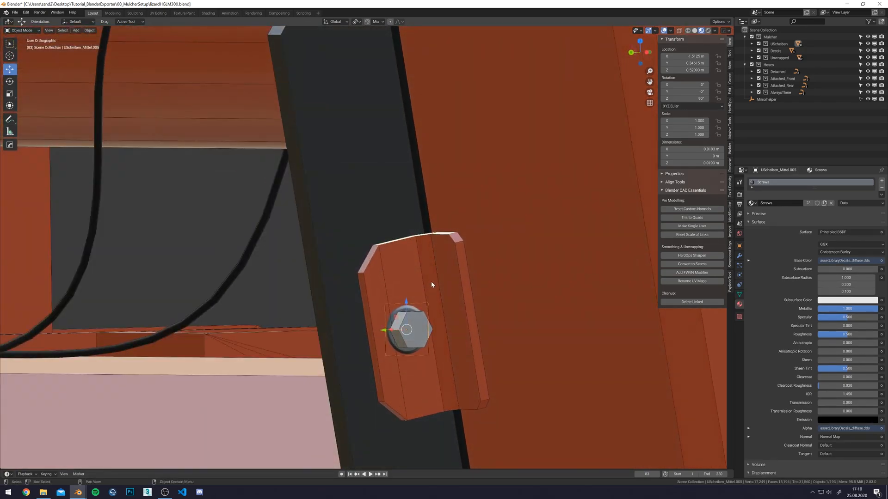
Collapse the Hoses collection and exclude it from the view layer.
scroll(426, 281, "down", 11)
middle_click_drag(385, 250, 434, 277)
middle_click_drag(310, 264, 223, 200, "shift")
scroll(396, 241, "down", 4)
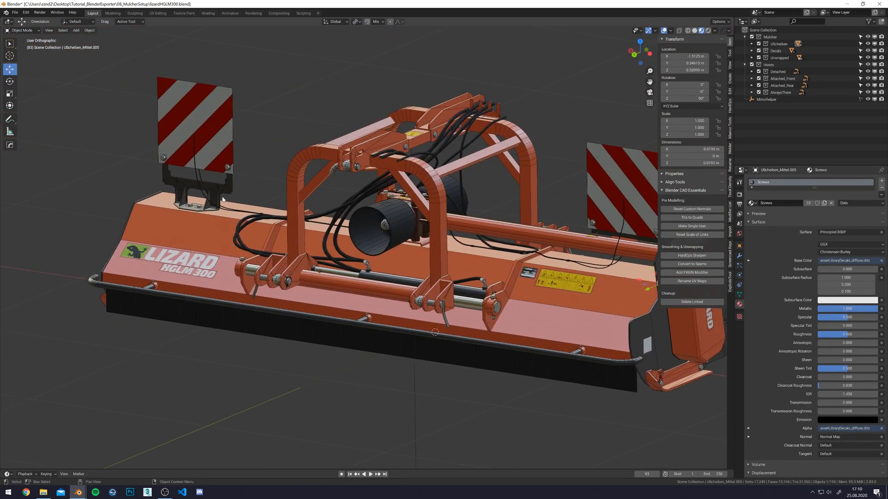
scroll(231, 198, "down", 4)
middle_click_drag(280, 200, 287, 280, "alt")
left_click(752, 65)
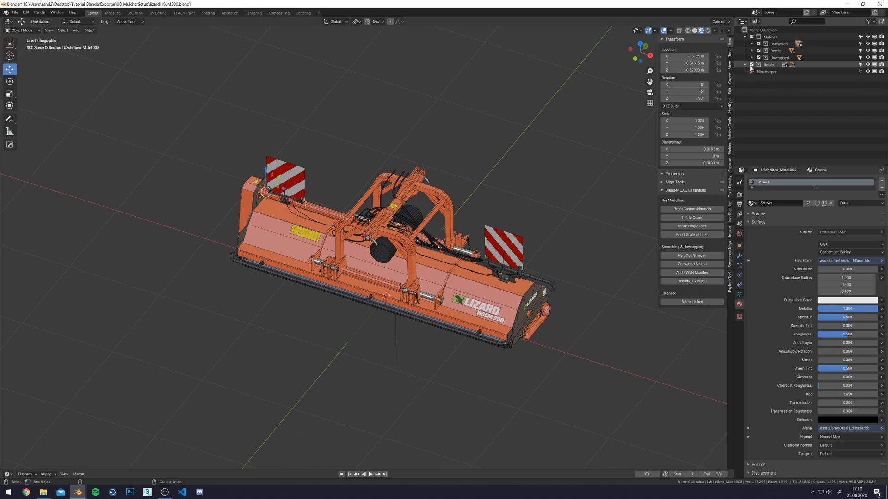
scroll(466, 218, "up", 4)
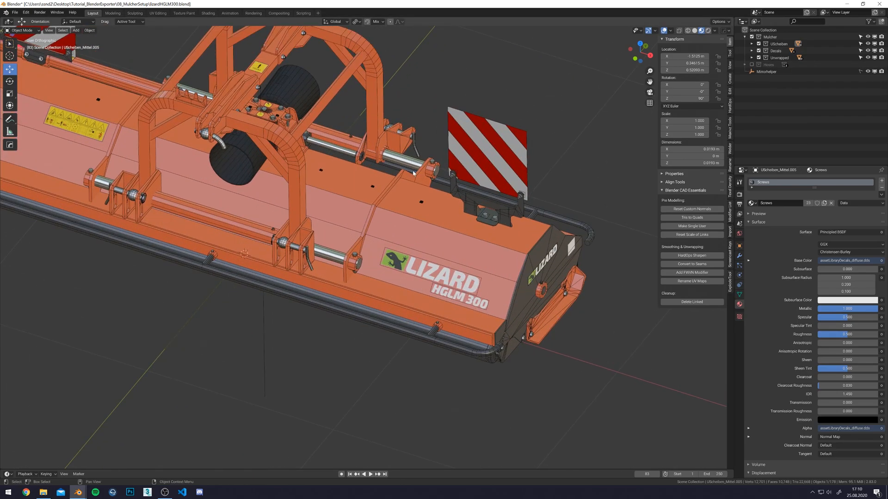
scroll(466, 219, "down", 2)
scroll(466, 218, "down", 2)
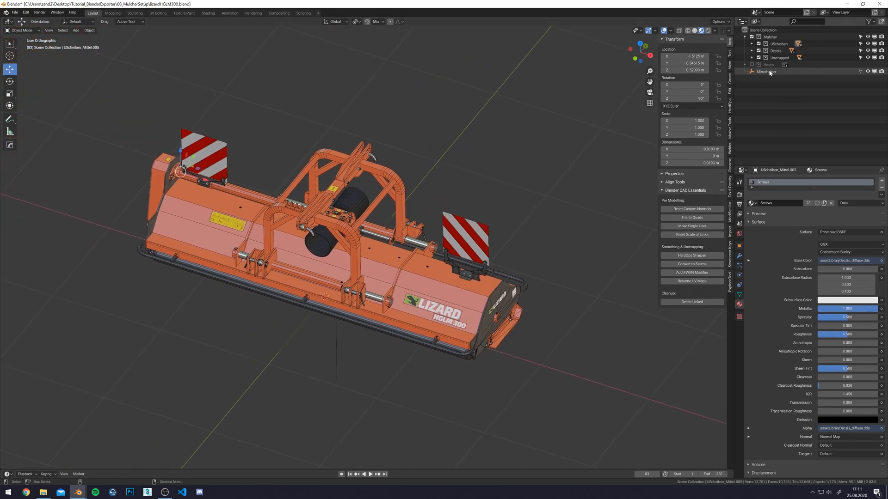
Check which parts belong to the Unwrapped collection by excluding it briefly and restoring it.
left_click(752, 58)
left_click(752, 58)
scroll(358, 229, "up", 4)
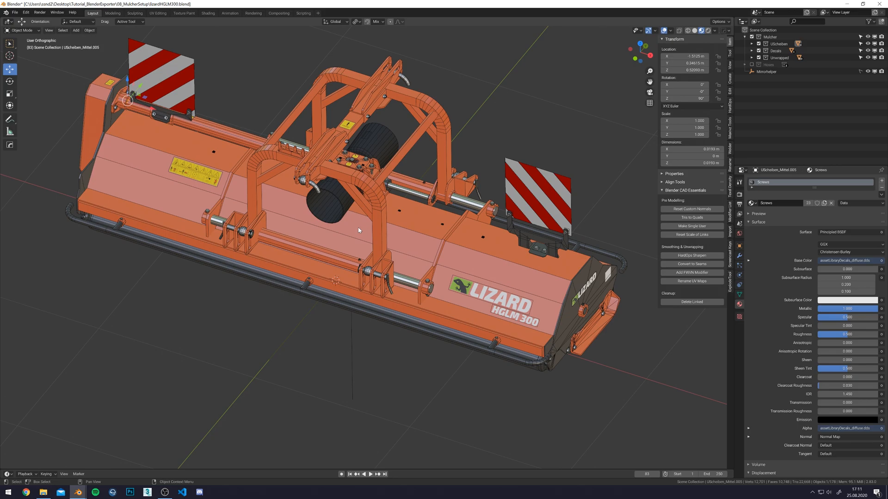
Display the mulcher in solid shading with X-ray and locate the separate objects of the Decals collection.
left_click(474, 327)
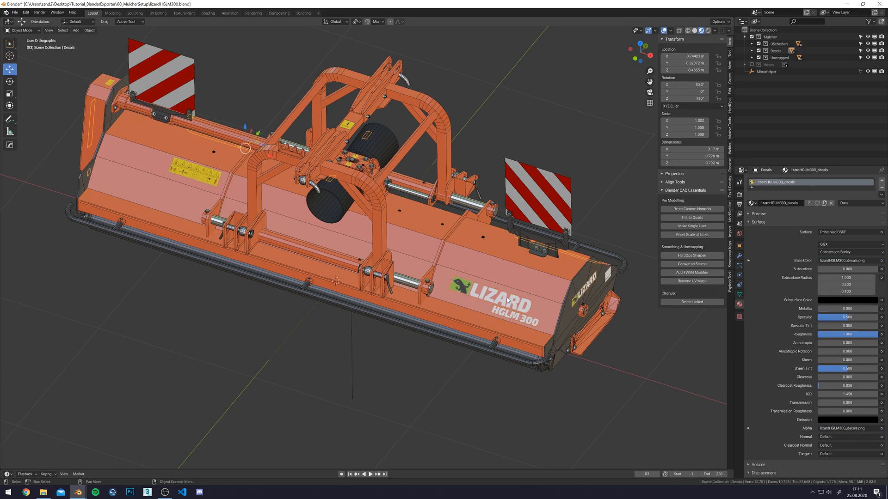
middle_click_drag(474, 327, 415, 258)
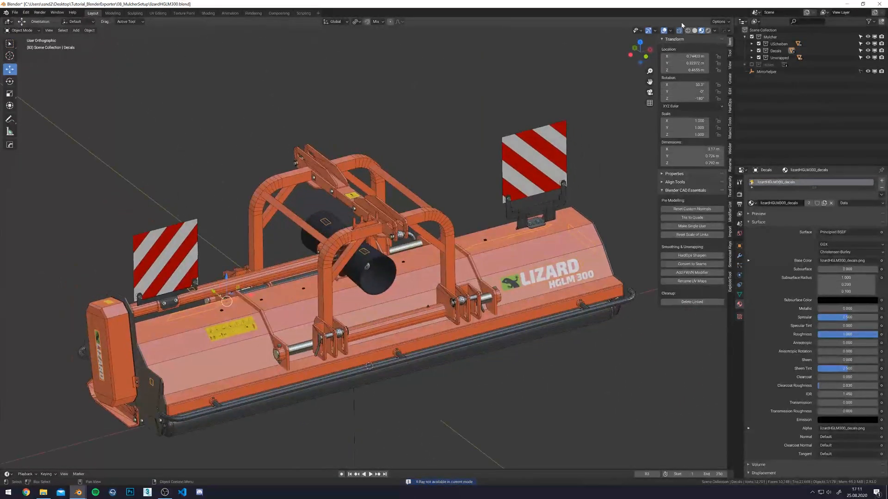
left_click(694, 31)
key("KP_Decimal")
left_click(780, 65)
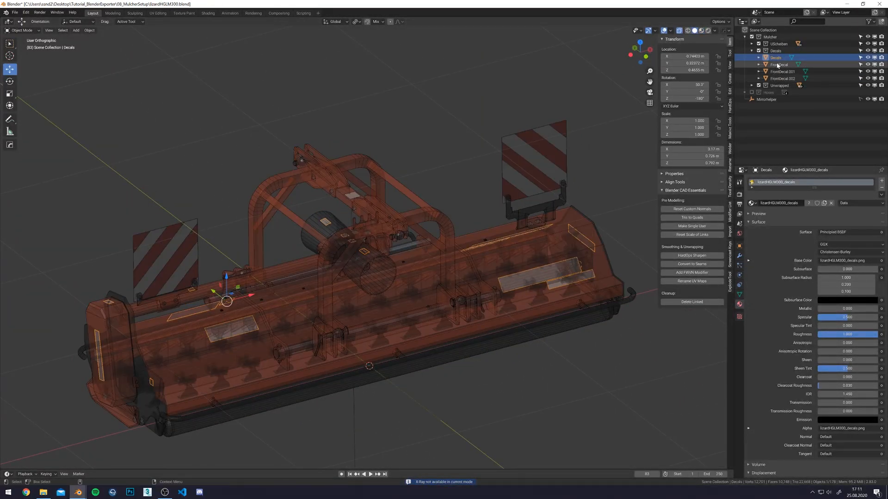
middle_click_drag(379, 258, 370, 235, "shift")
left_click(785, 71)
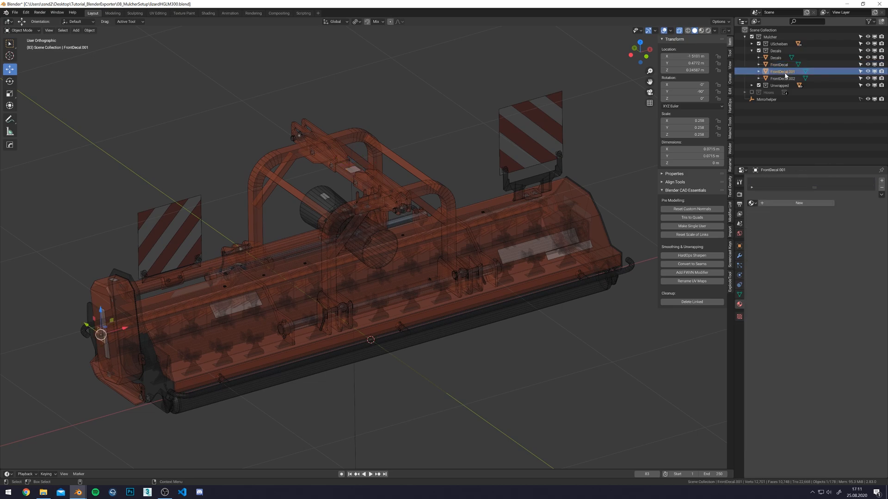
middle_click_drag(311, 278, 448, 210)
middle_click_drag(326, 253, 412, 290, "alt")
scroll(387, 231, "up", 4)
key("alt+z")
Join FrontDecal.001 and FrontDecal.002 into the Decals object.
left_click(789, 78)
key("alt+z")
scroll(389, 249, "down", 6)
key("alt+z")
left_click(782, 71, "ctrl")
left_click(776, 59, "ctrl")
key("alt+z")
middle_click_drag(434, 178, 439, 200)
middle_click_drag(440, 201, 322, 226, "alt")
scroll(372, 223, "up", 2)
middle_click_drag(283, 266, 459, 214)
right_click(371, 223)
left_click(363, 241)
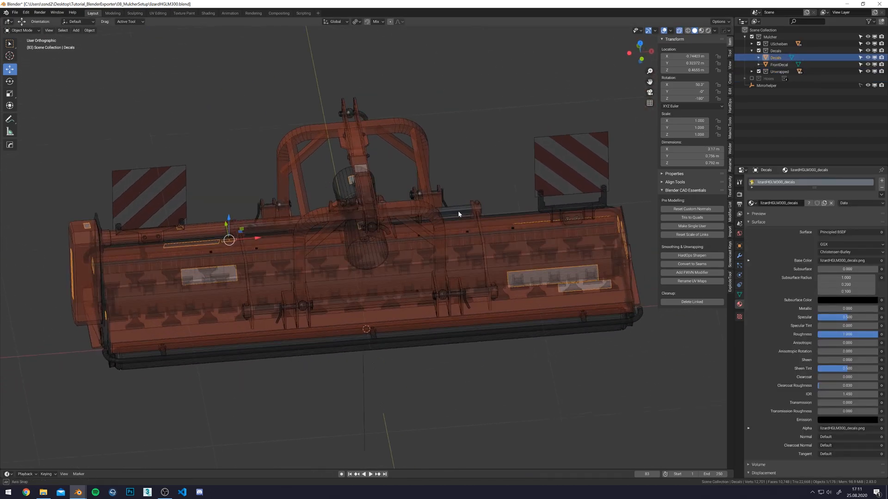
Apply the scale of the joined Decals object.
left_click(90, 30)
mouse_move(109, 68)
left_click(166, 86)
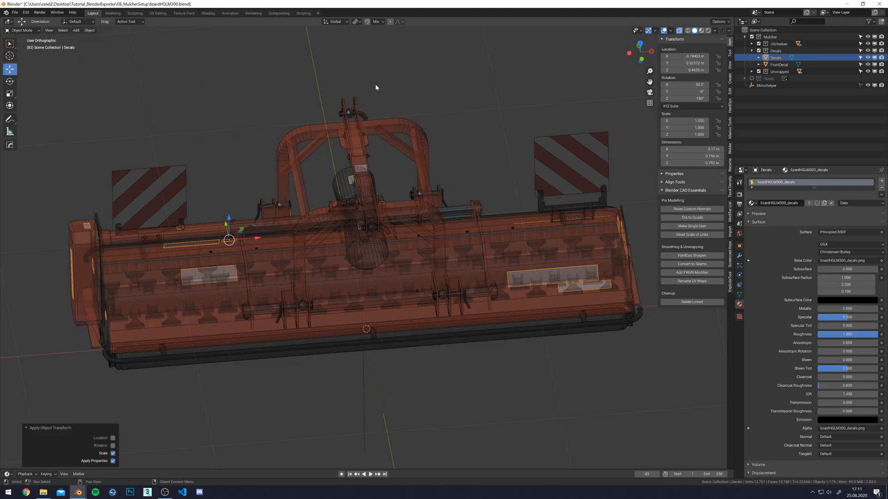
Rename the Decals object as mulcherDecals and FrontDecal as attacherDecals.
double_click(775, 58)
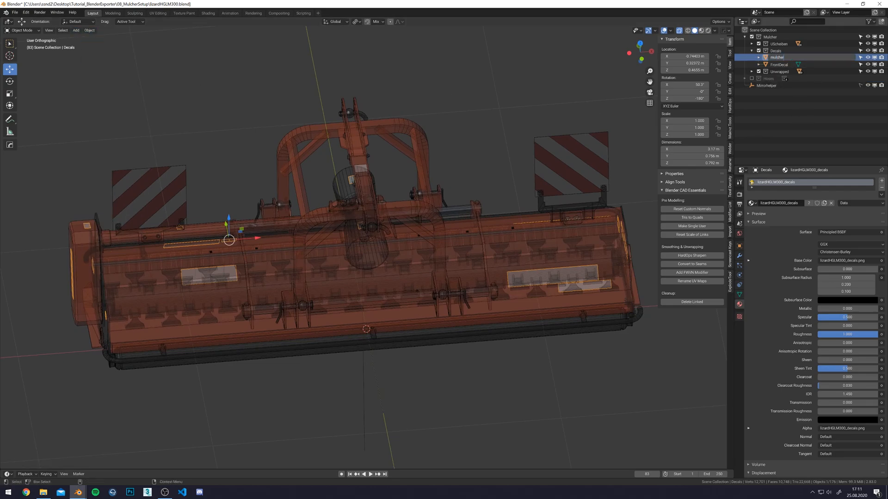
key("Return")
double_click(781, 58)
type("attacherDecals")
key("Return")
Set the origin of mulcherDecals to the 3D cursor.
middle_click_drag(569, 240, 693, 114)
middle_click_drag(392, 274, 331, 267)
left_click(782, 67)
middle_click_drag(503, 211, 489, 163)
key("alt+z")
right_click(468, 200)
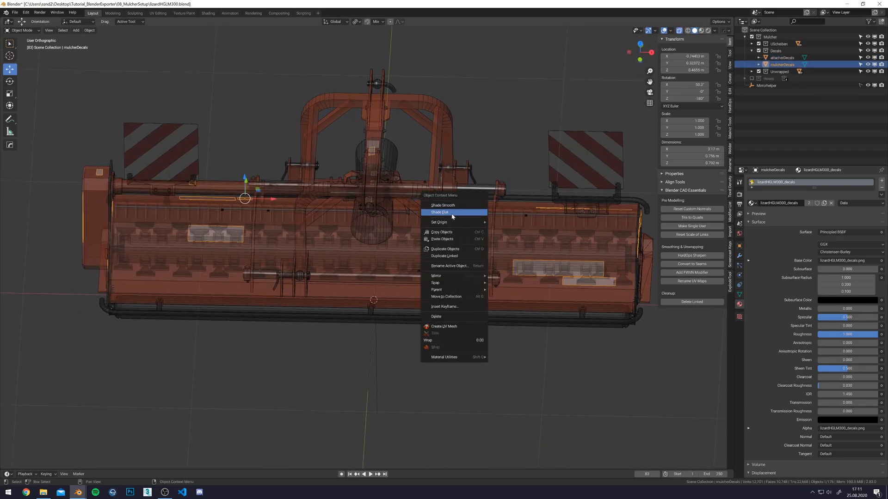
mouse_move(463, 223)
left_click(542, 234)
right_click(436, 206)
mouse_move(436, 207)
left_click(508, 221)
middle_click_drag(401, 266, 411, 274, "alt")
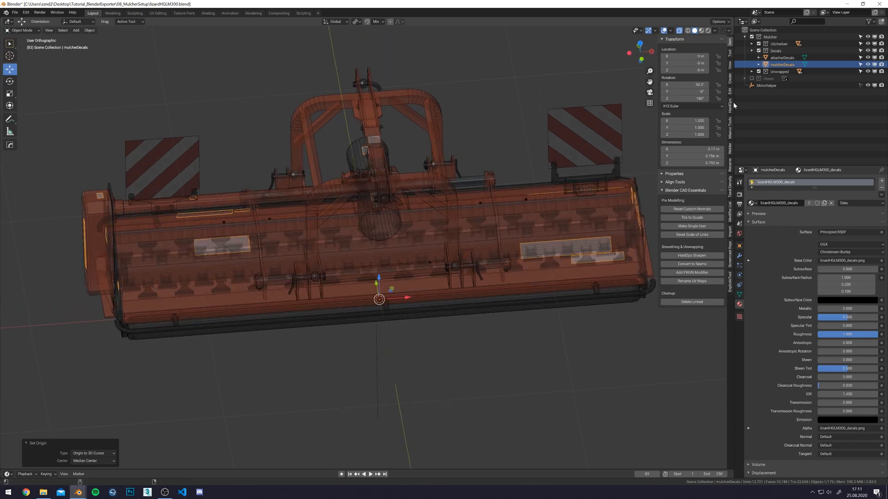
Select attacherDecals without X-ray and check where it sits on the attachment frame.
left_click(780, 59)
key("alt+z")
middle_click_drag(452, 162, 479, 205)
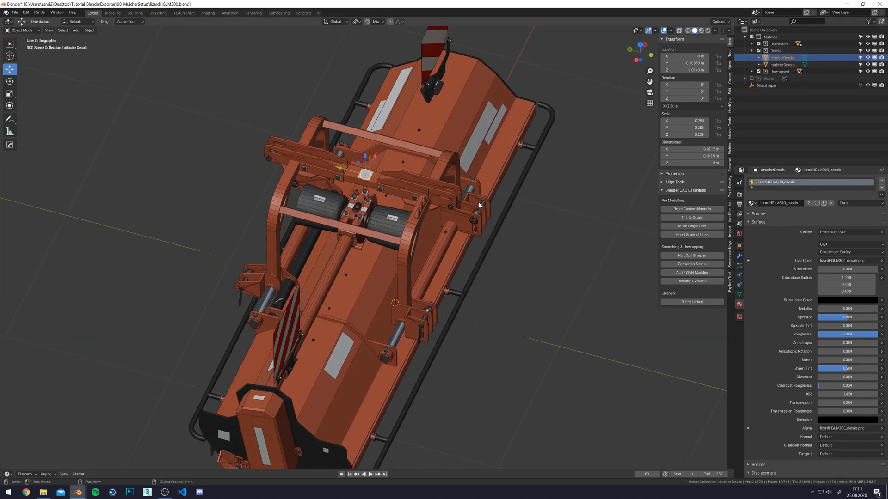
left_click(414, 185)
key("ctrl+z")
middle_click_drag(414, 184, 336, 143, "alt")
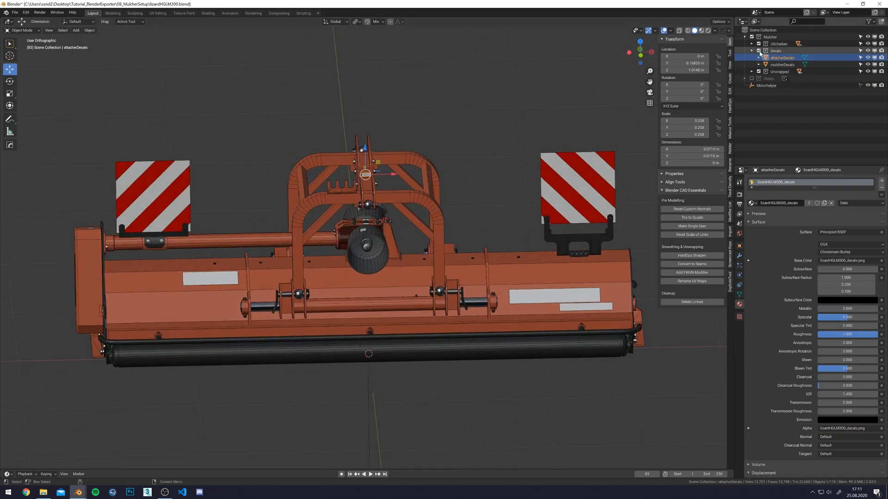
Collapse the Decals collection and exclude both the Decals and Unwrapped collections from the view layer.
left_click(750, 50)
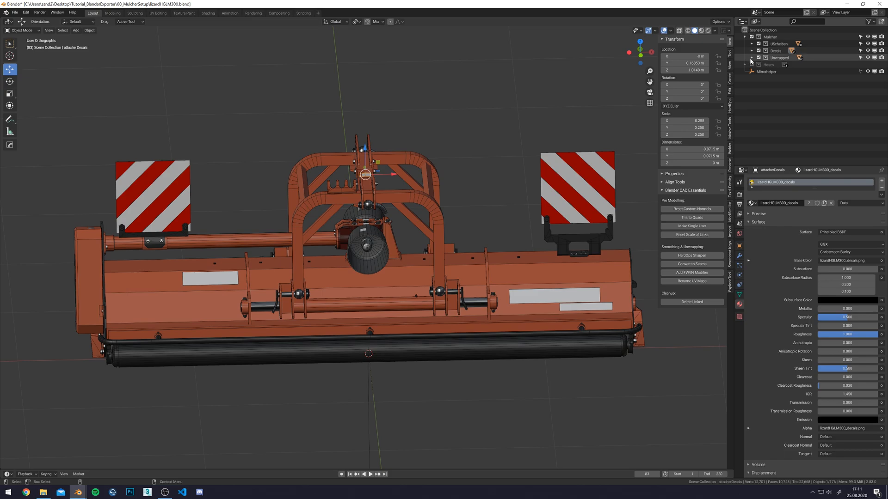
left_click(759, 51)
left_click(759, 58)
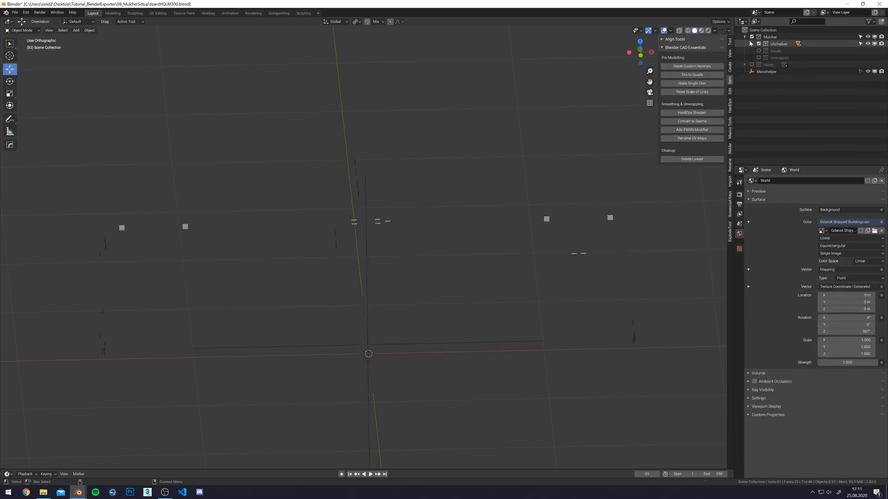
Examine the washer plane UScheiben_Gross.001 up close, using material preview.
left_click(752, 44)
middle_click_drag(422, 196, 518, 191)
middle_click_drag(551, 138, 512, 140)
left_click(770, 57)
key("KP_Decimal")
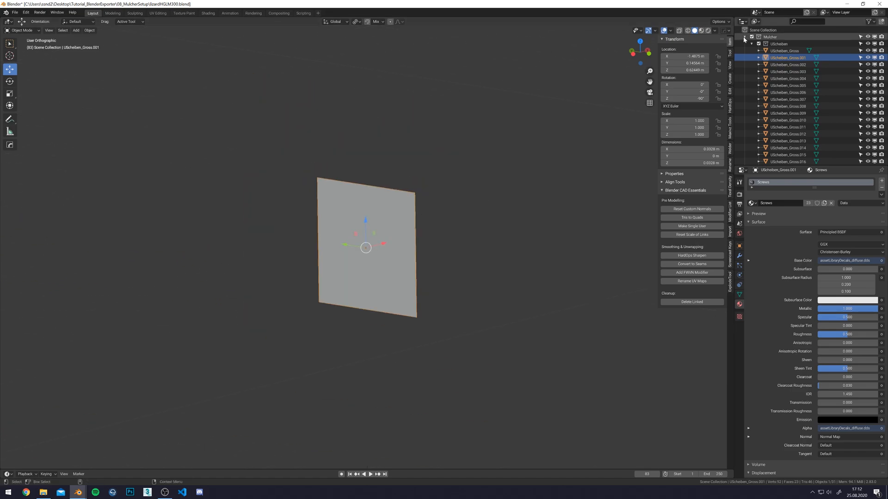
left_click(701, 31)
scroll(445, 200, "down", 15)
middle_click_drag(445, 200, 306, 206, "shift")
middle_click_drag(423, 202, 404, 200)
Collapse UScheiben, restore the Unwrapped collection and make its objects unselectable.
left_click(752, 44)
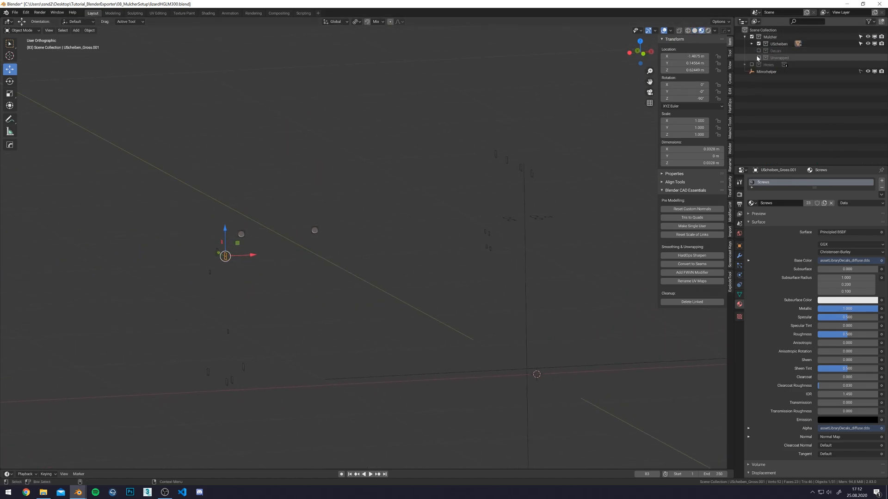
left_click(759, 57)
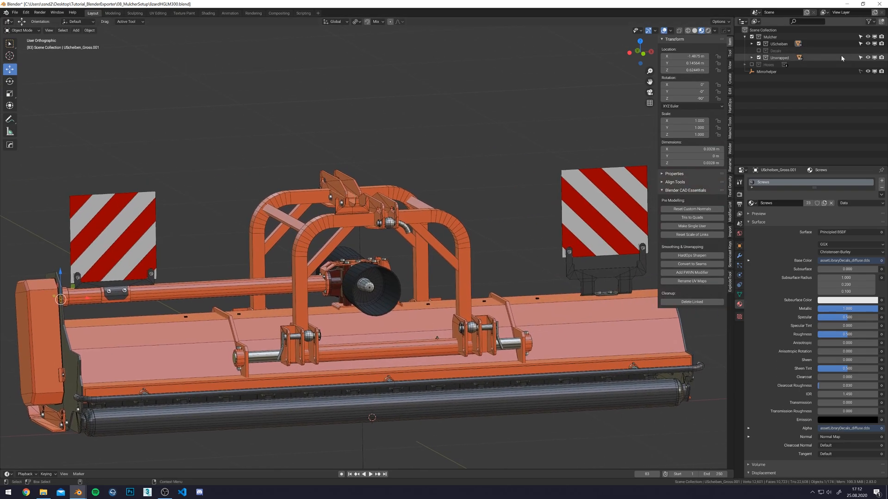
left_click(860, 57)
Select the washer planes on the attachment frame and join them into one object.
middle_click_drag(416, 152, 474, 163)
scroll(190, 106, "up", 3)
key("alt+z")
scroll(190, 105, "down", 3)
key("b")
left_click_drag(157, 106, 604, 258)
middle_click_drag(573, 245, 541, 235)
key("b")
left_click_drag(178, 131, 419, 209)
scroll(406, 181, "up", 3)
middle_click_drag(342, 145, 355, 168, "shift")
left_click(334, 159, "shift")
right_click(335, 160)
left_click(337, 168)
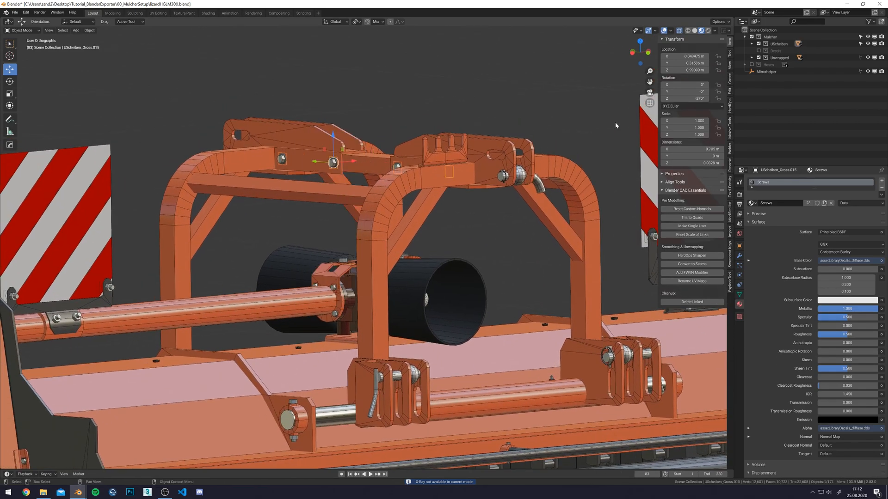
Rename the joined attachment frame washers as washersAttacher.
left_click(751, 44)
double_click(788, 156)
type("washers")
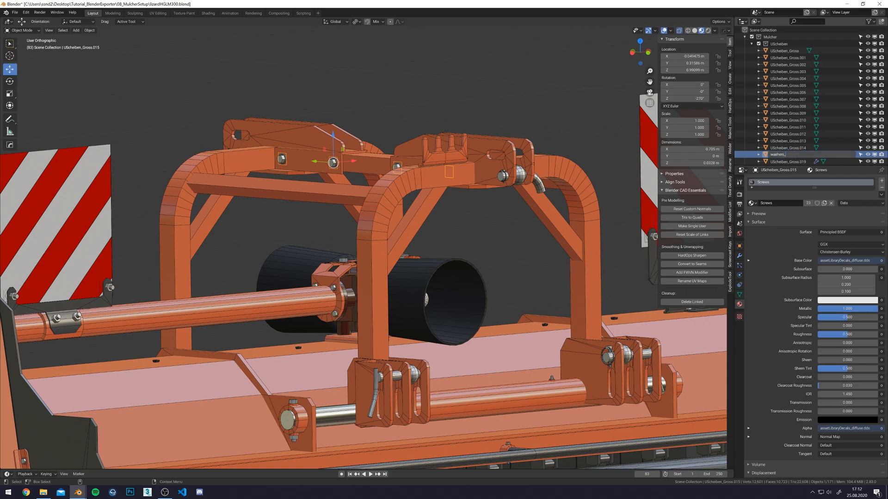
type("Attacher")
key("Return")
Select the remaining washer planes on the mulcher body and join them into one object.
scroll(383, 240, "down", 6)
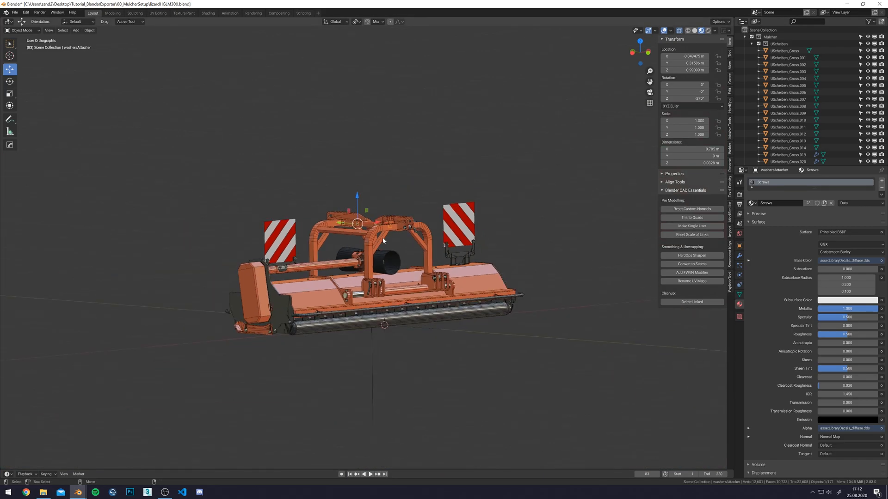
key("a")
middle_click_drag(383, 241, 385, 247)
scroll(469, 206, "up", 3)
middle_click_drag(573, 293, 407, 212, "shift")
scroll(408, 212, "up", 4)
middle_click_drag(324, 299, 476, 253, "shift")
scroll(476, 253, "up", 3)
left_click(318, 254, "shift")
right_click(317, 254)
left_click(317, 254)
Rename the joined mulcher body washers as washersMulcher.
double_click(783, 51)
type("washer")
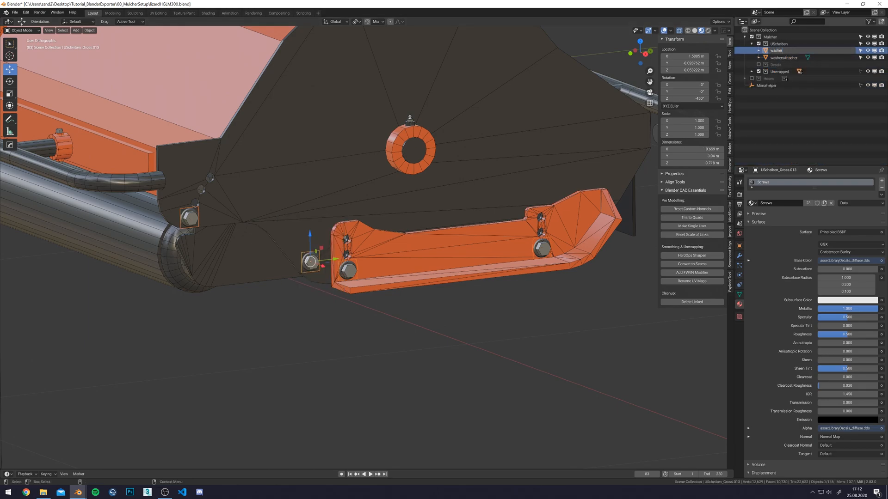
type("sMulceher")
key("Return")
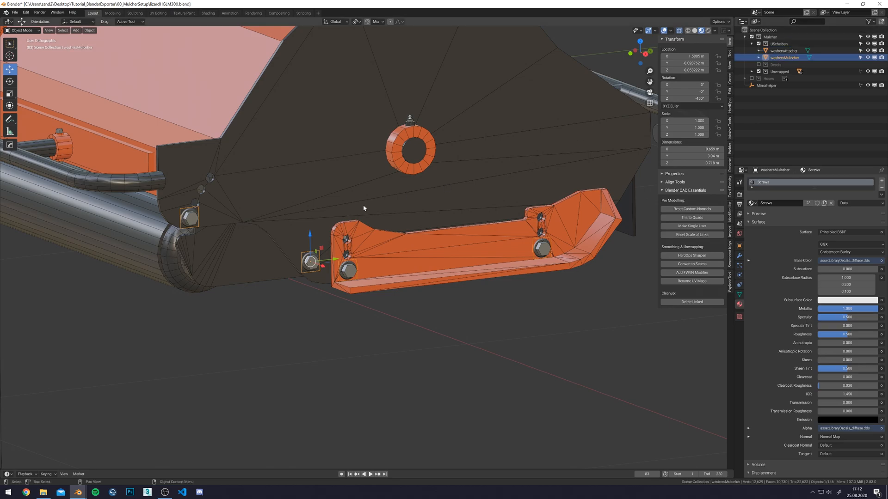
middle_click_drag(379, 209, 406, 210, "shift")
double_click(784, 58)
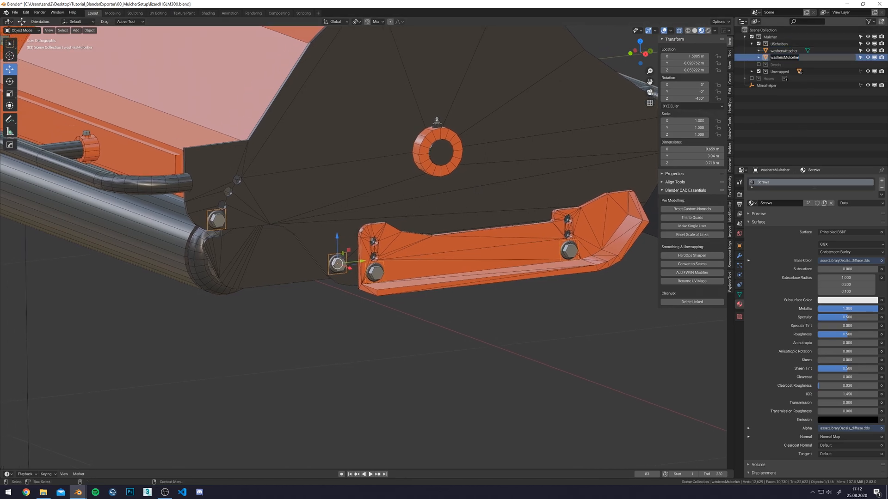
key("BackSpace")
type("h")
key("Return")
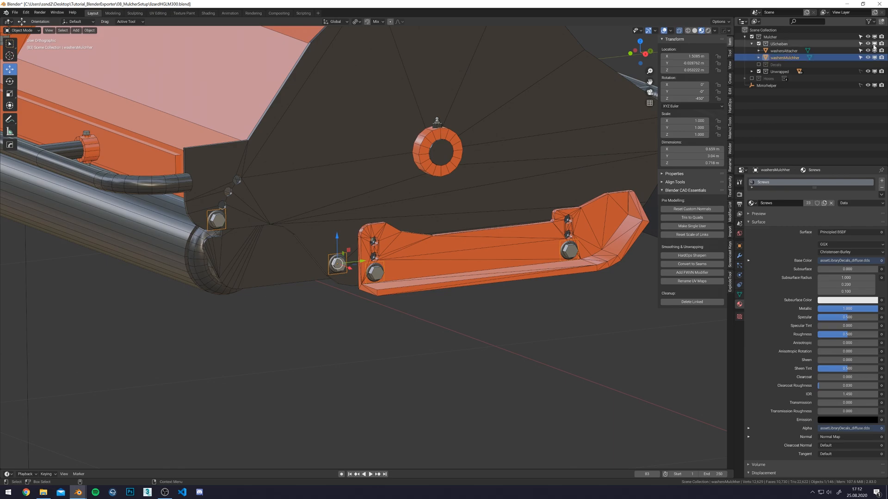
double_click(786, 57)
key("BackSpace")
key("Return")
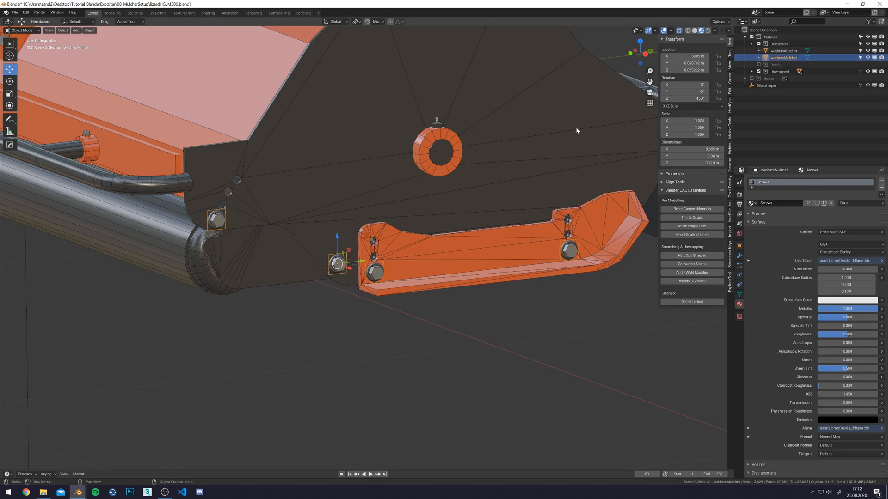
scroll(479, 240, "down", 8)
middle_click_drag(465, 247, 534, 315)
scroll(570, 319, "up", 6)
scroll(579, 304, "up", 1)
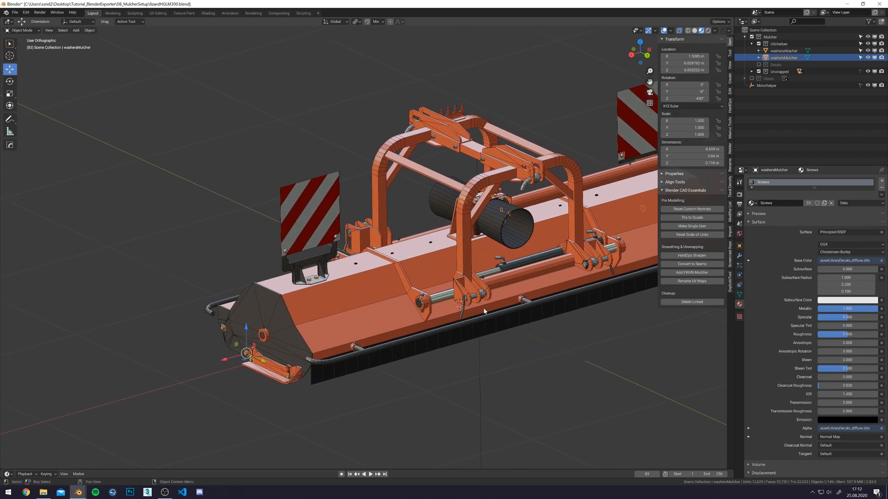
middle_click_drag(559, 172, 476, 204)
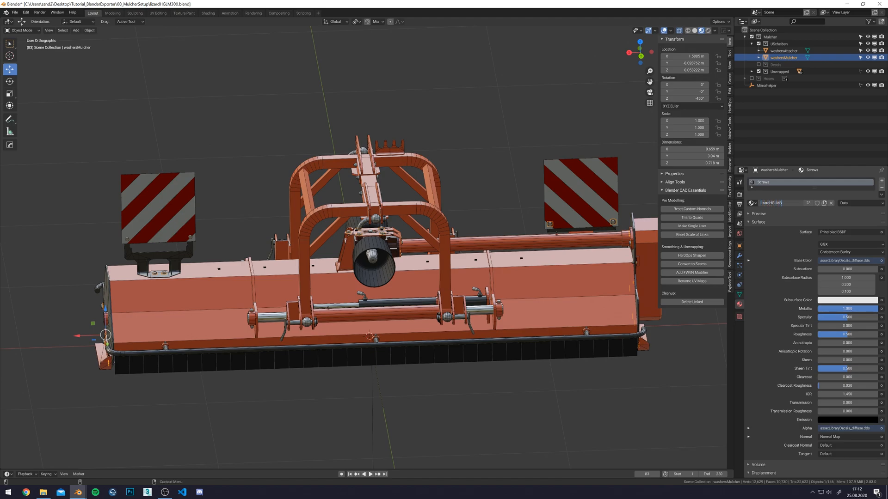
Rename the washers' material as lizardHGLM300_washers.
type("rs")
key("Return")
scroll(770, 284, "down", 10)
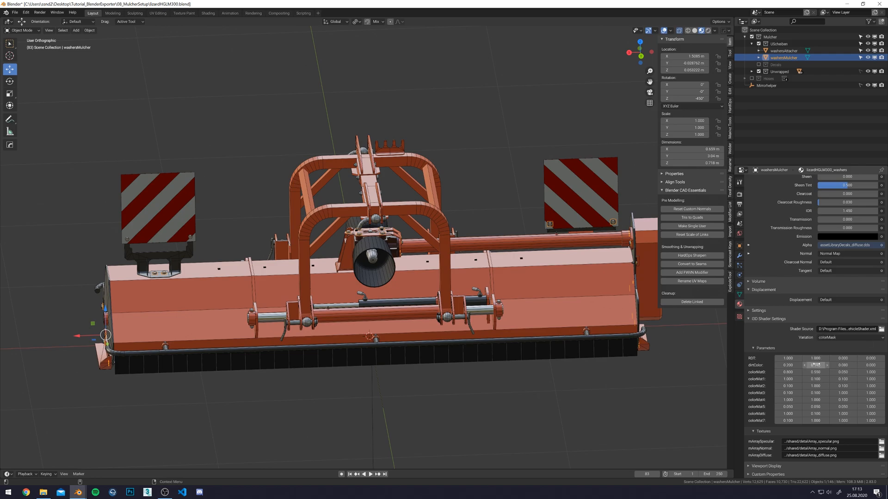
middle_click_drag(467, 333, 514, 341)
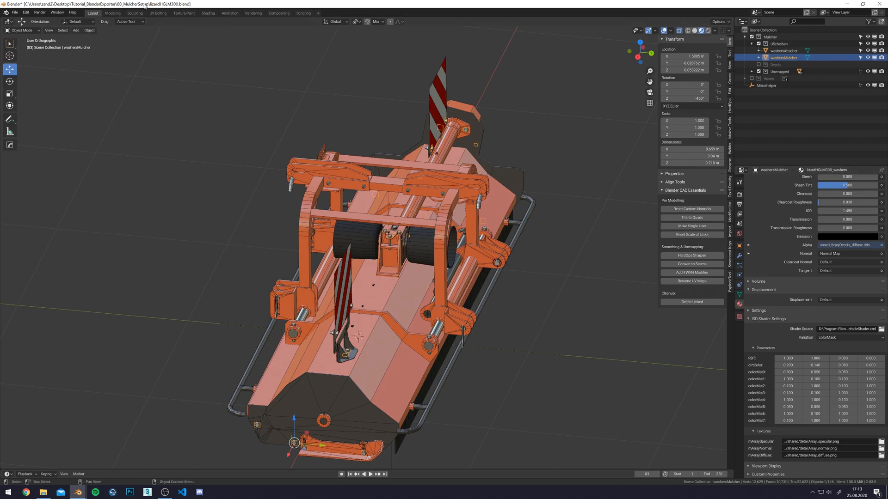
middle_click_drag(293, 234, 412, 238)
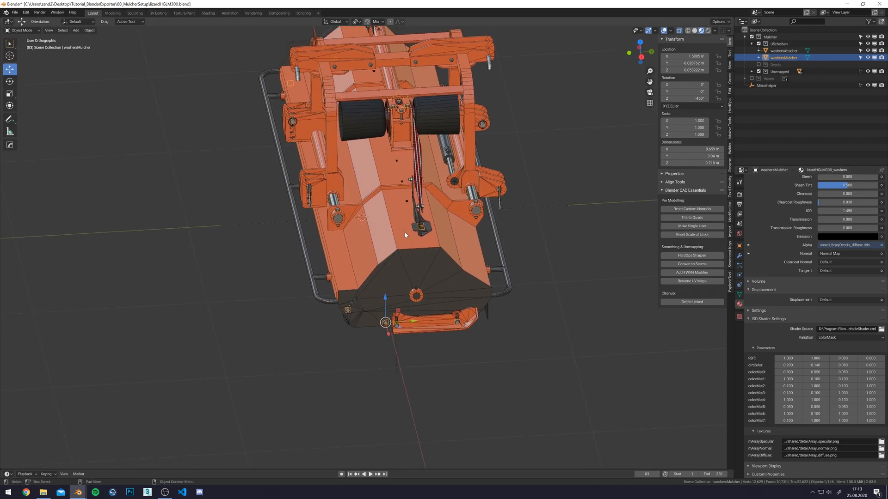
Select both washer objects and move all their UVs up by 1 m in Y, outside the texture tile.
left_click(158, 12)
scroll(252, 234, "down", 4)
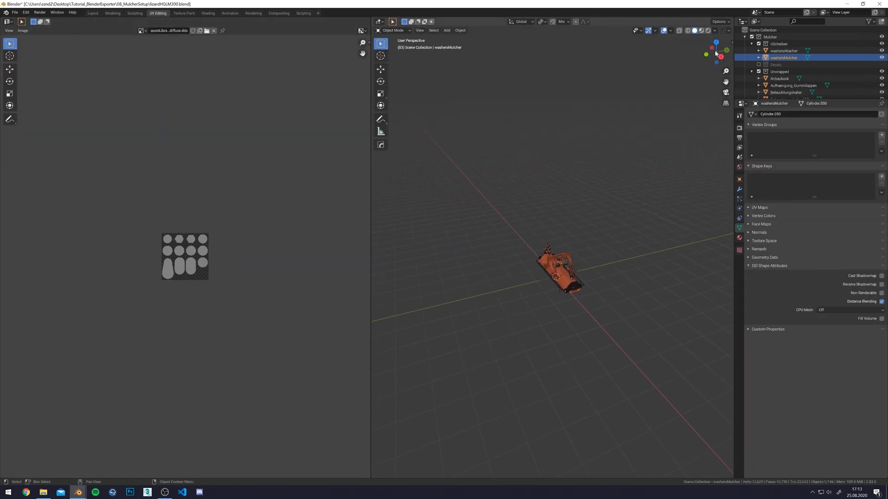
left_click(784, 51, "ctrl")
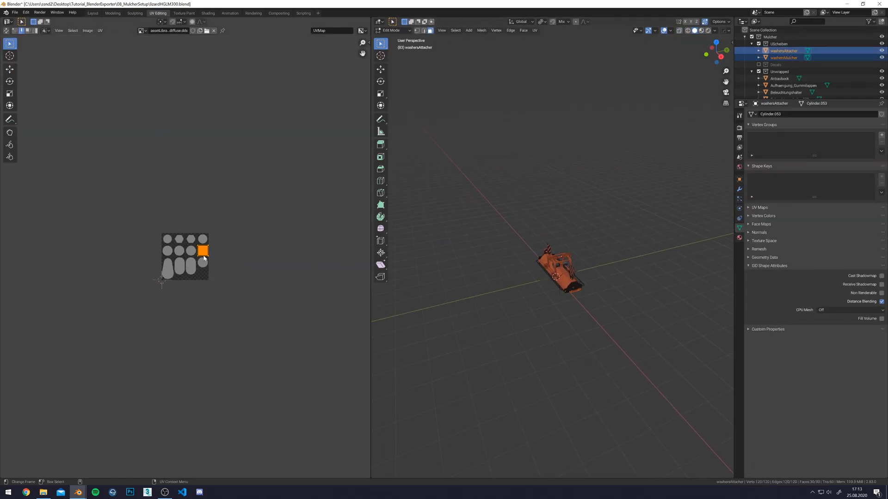
key("shift+space")
key("g")
left_click_drag(204, 230, 203, 191)
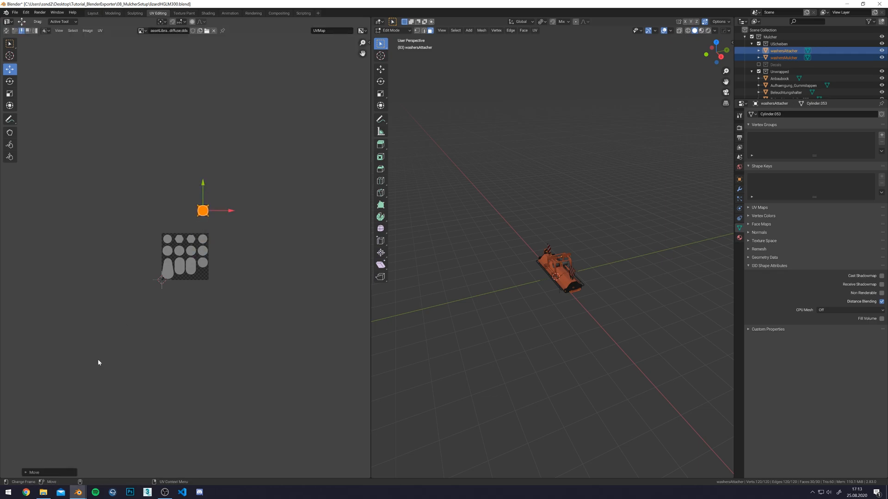
left_click(37, 473)
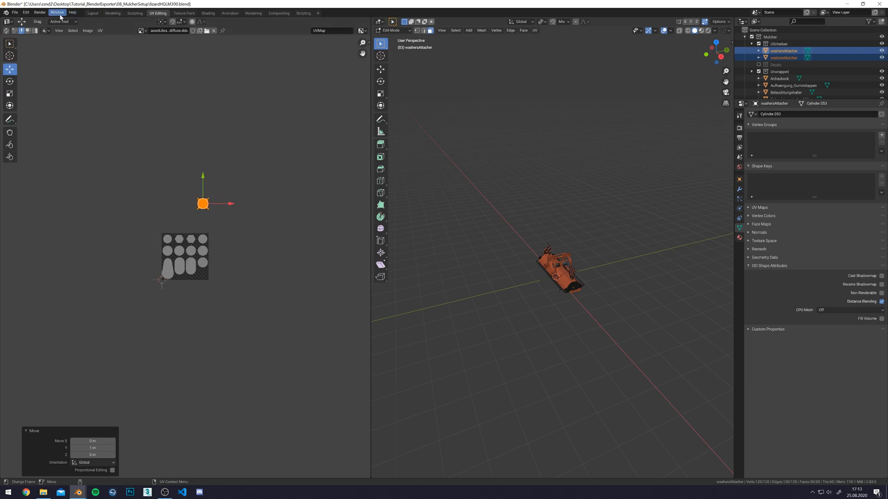
Save the file and exclude the UScheiben collection from the scene.
left_click(93, 13)
scroll(457, 278, "down", 5)
key("ctrl+s")
left_click(758, 44)
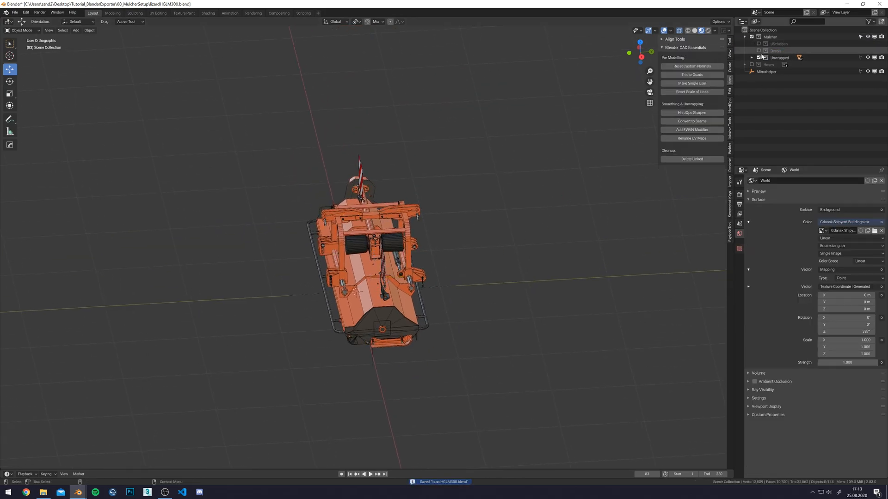
Examine the mulcher from several sides, including the flail shaft and rear roller underneath.
middle_click_drag(459, 207, 436, 234)
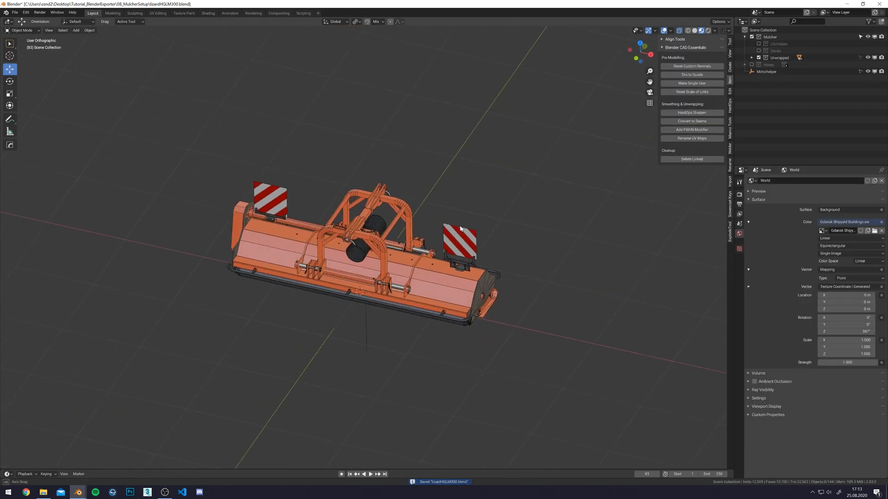
scroll(436, 234, "up", 4)
scroll(461, 242, "down", 4)
middle_click_drag(352, 189, 374, 158)
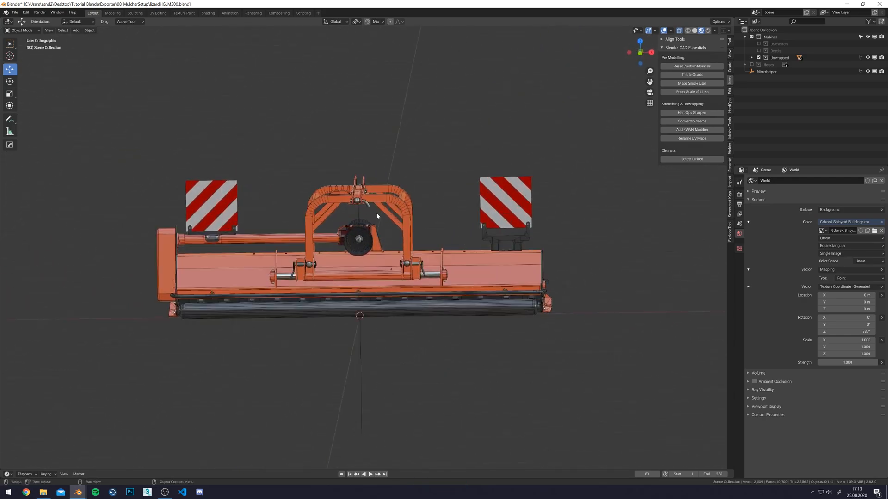
scroll(374, 158, "up", 4)
middle_click_drag(512, 205, 371, 243)
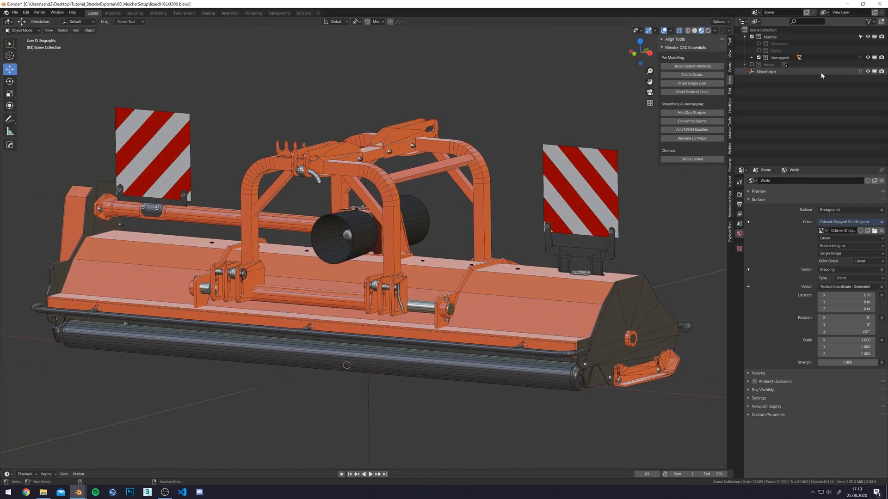
left_click(556, 304)
middle_click_drag(556, 304, 468, 296)
scroll(468, 296, "up", 4)
left_click(363, 243)
scroll(363, 243, "down", 4)
middle_click_drag(364, 243, 382, 277)
scroll(381, 277, "up", 3)
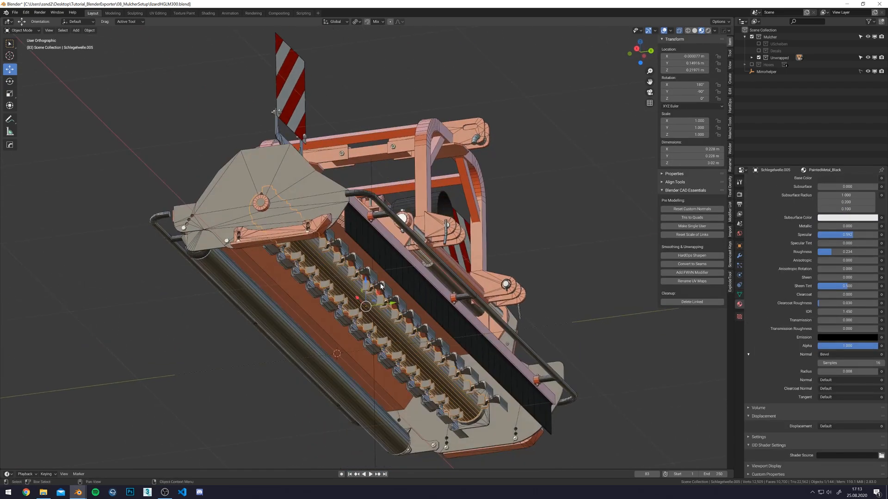
scroll(381, 286, "down", 4)
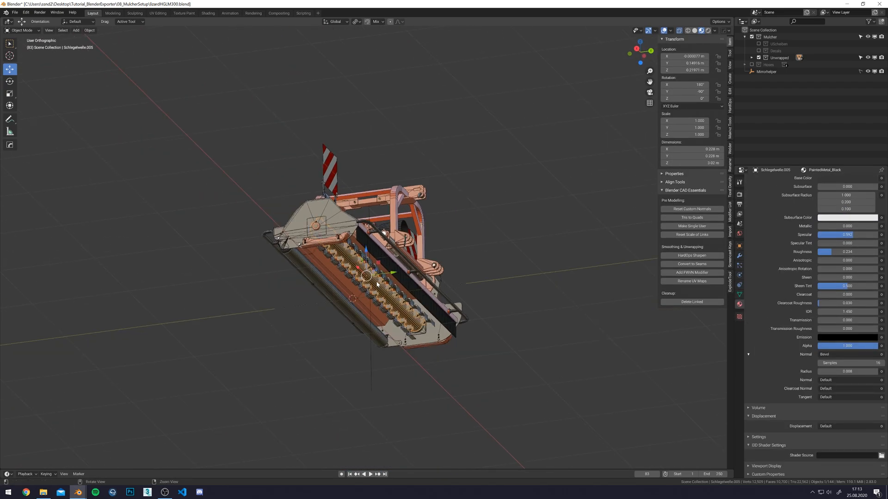
Rename the rear roller as backDrum and hide it.
middle_click_drag(381, 287, 330, 282)
scroll(330, 282, "up", 3)
left_click(333, 292)
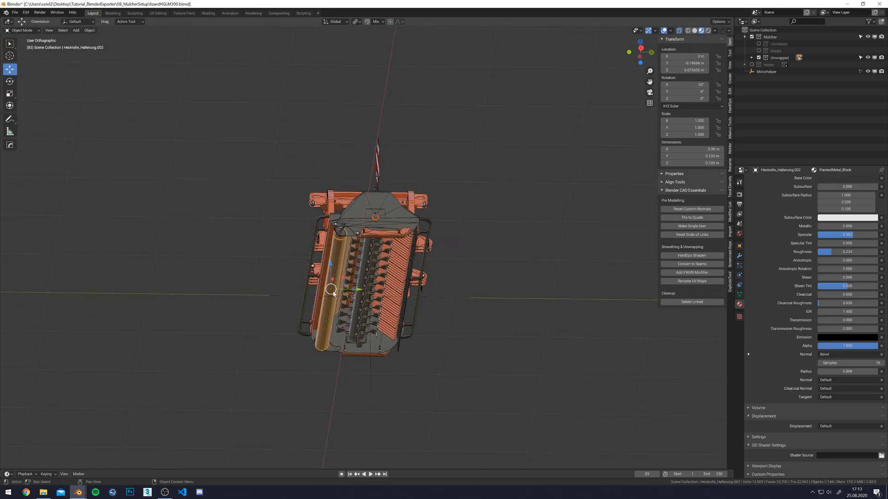
key("KP_Decimal")
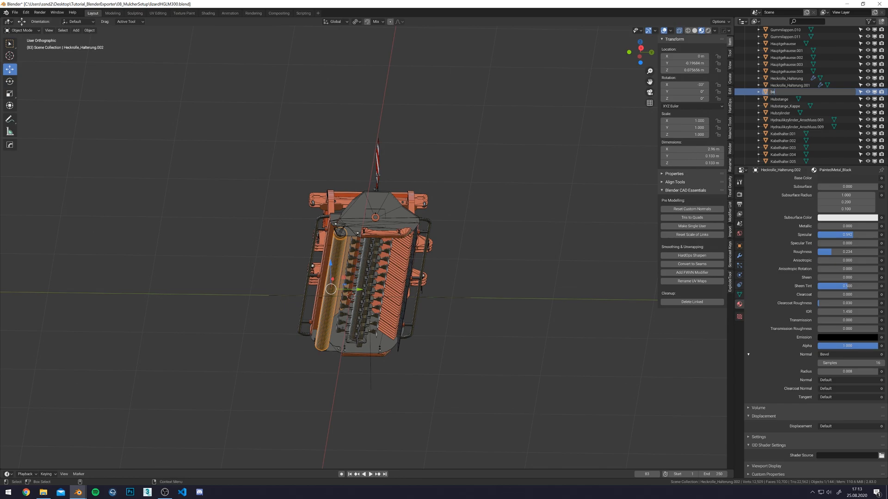
key("Return")
middle_click_drag(304, 311, 359, 289)
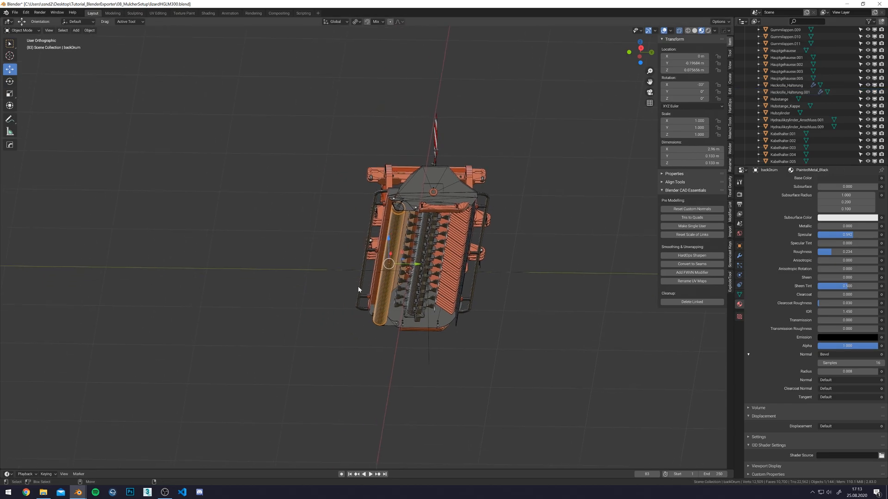
key("h")
Select all flail objects beneath the housing together with the flail shaft as the active object, and join them into one.
scroll(434, 274, "up", 5)
left_click(498, 230)
middle_click_drag(498, 229, 392, 199)
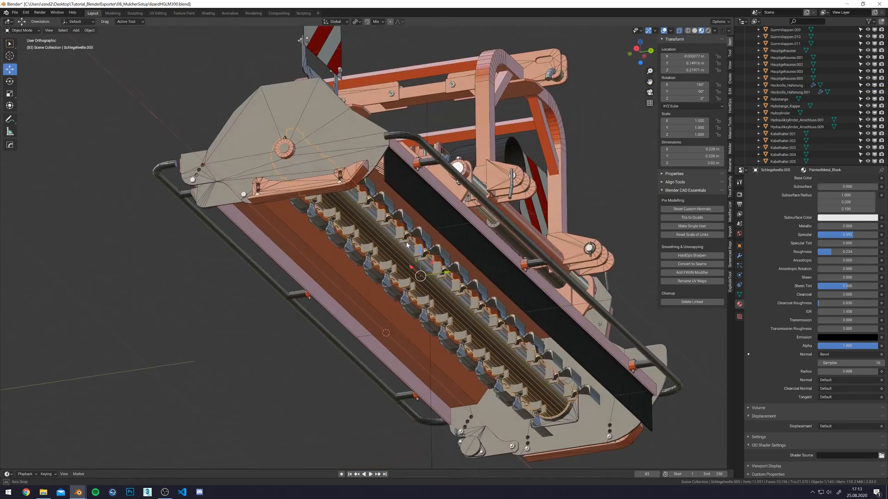
scroll(392, 200, "up", 3)
left_click(368, 178)
left_click(346, 249, "shift")
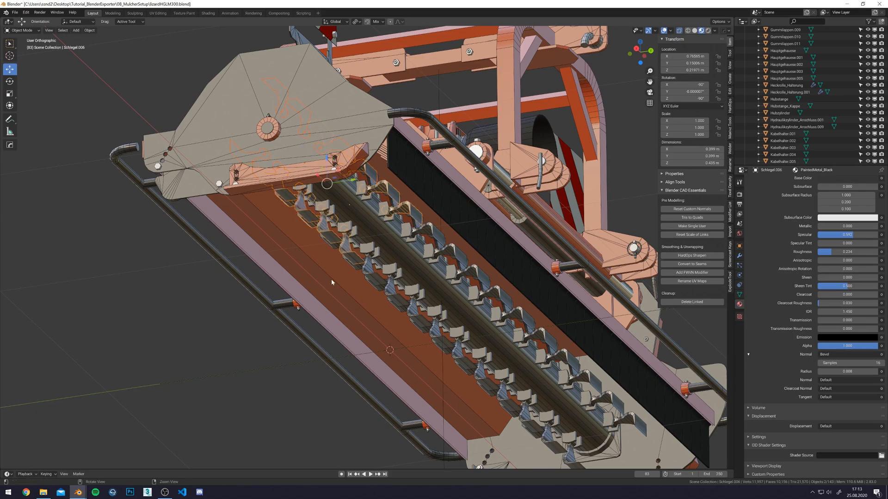
left_click(364, 274, "shift")
middle_click_drag(364, 273, 313, 248)
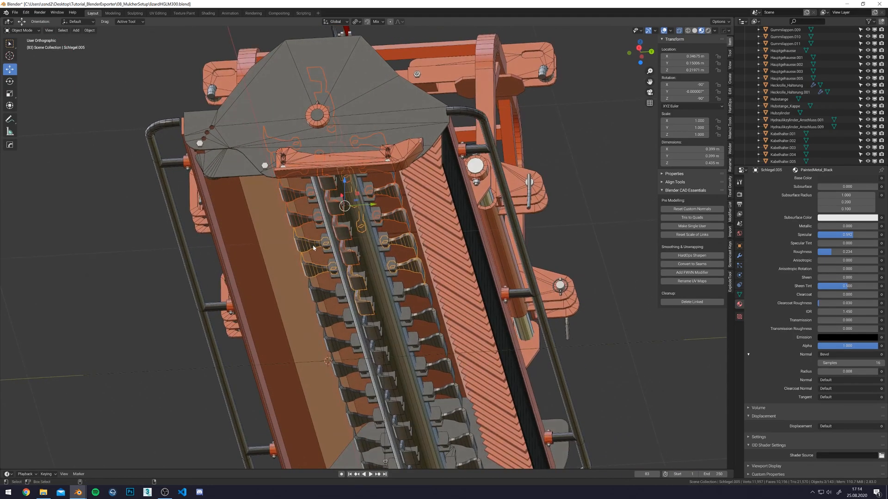
left_click(320, 295, "shift")
scroll(320, 296, "down", 3)
middle_click_drag(320, 296, 541, 240)
left_click(345, 223, "shift")
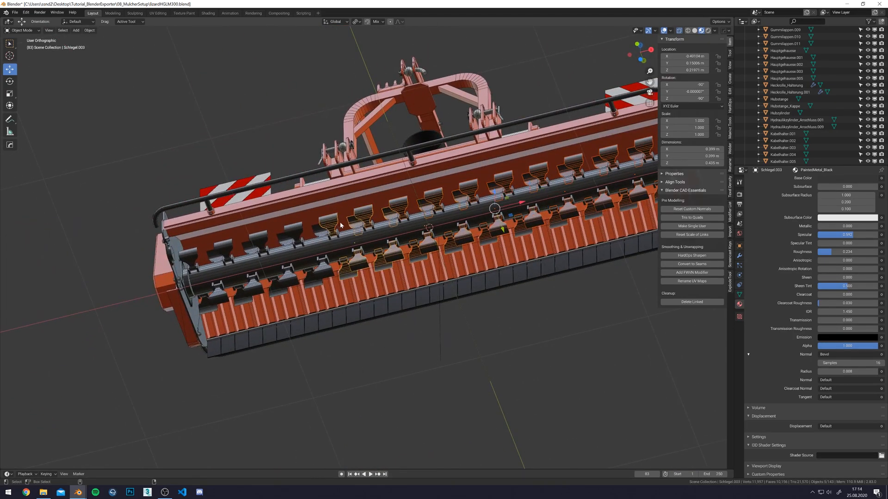
left_click(297, 233, "shift")
left_click(226, 251, "shift")
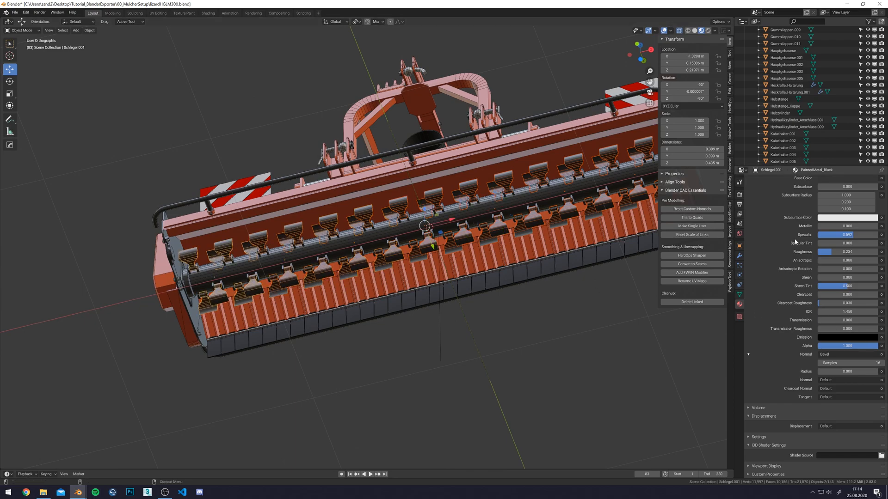
key("KP_Decimal")
middle_click_drag(487, 219, 423, 230, "shift")
left_click(388, 244, "shift")
right_click(387, 236)
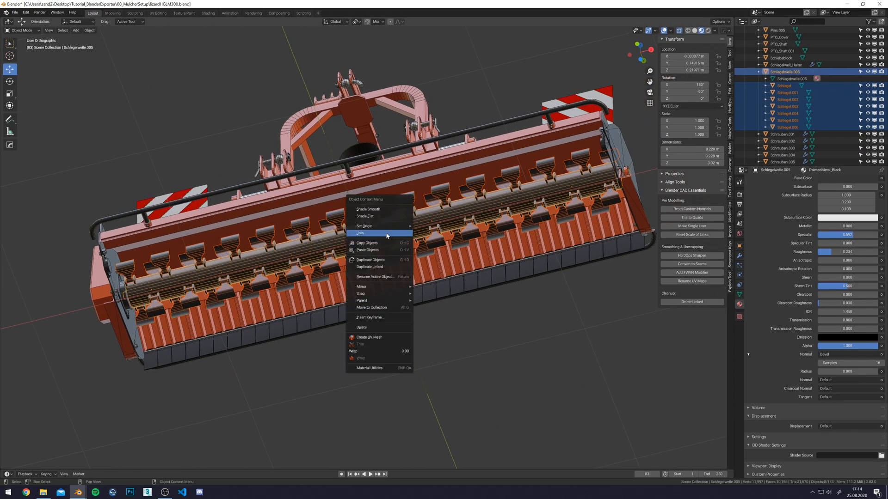
left_click(384, 234)
Rename the joined flail shaft object as drum.
middle_click_drag(418, 226, 412, 243)
type("drum")
key("Return")
middle_click_drag(611, 264, 511, 245)
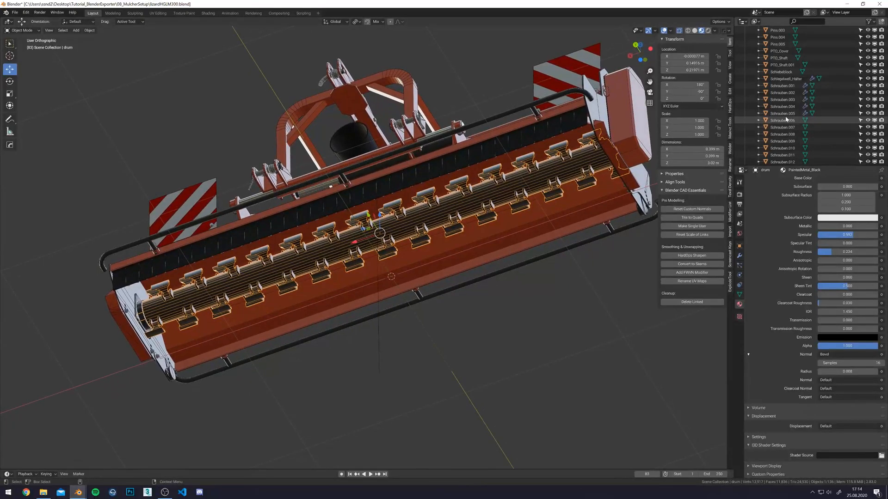
Unhide the rear roller on the underside of the mulcher.
left_click(790, 79)
scroll(423, 287, "down", 4)
middle_click_drag(423, 284, 466, 262)
left_click(459, 244)
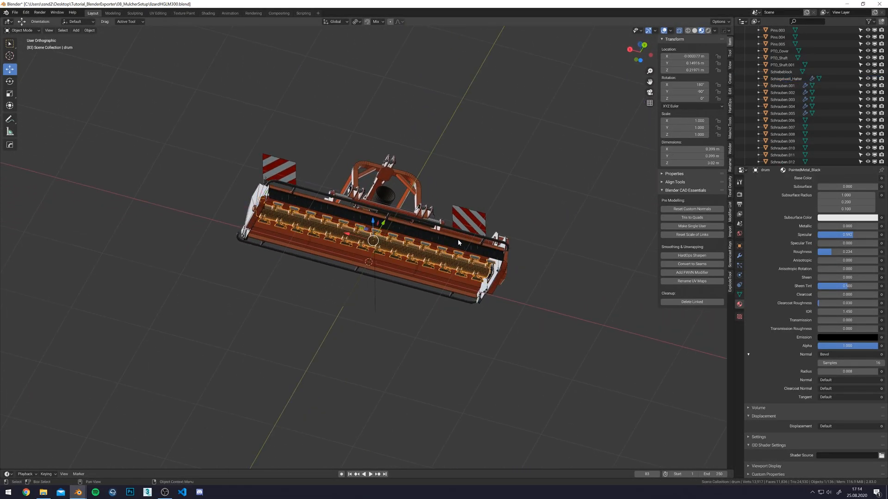
key("KP_3")
key("alt+z")
scroll(454, 233, "up", 6)
middle_click_drag(417, 286, 315, 273)
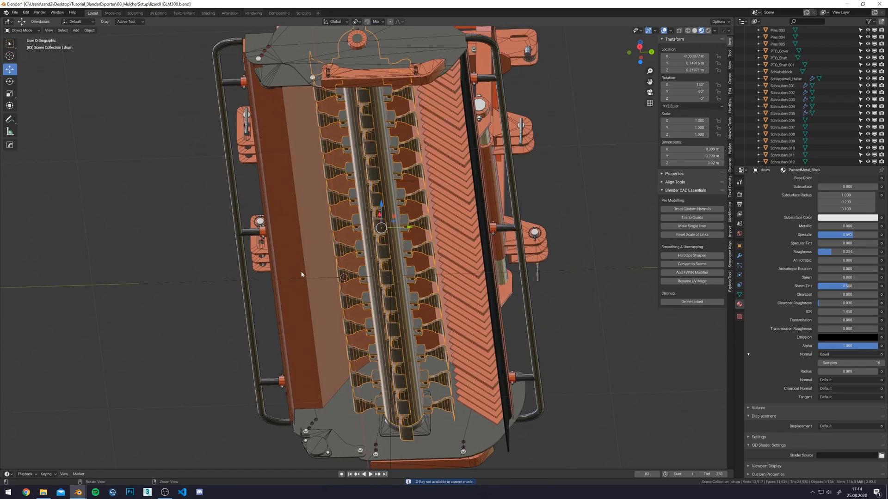
key("alt+h")
Move the rear roller and the flail drum into a new collection named Merged inside the Mulcher collection.
left_click(304, 254)
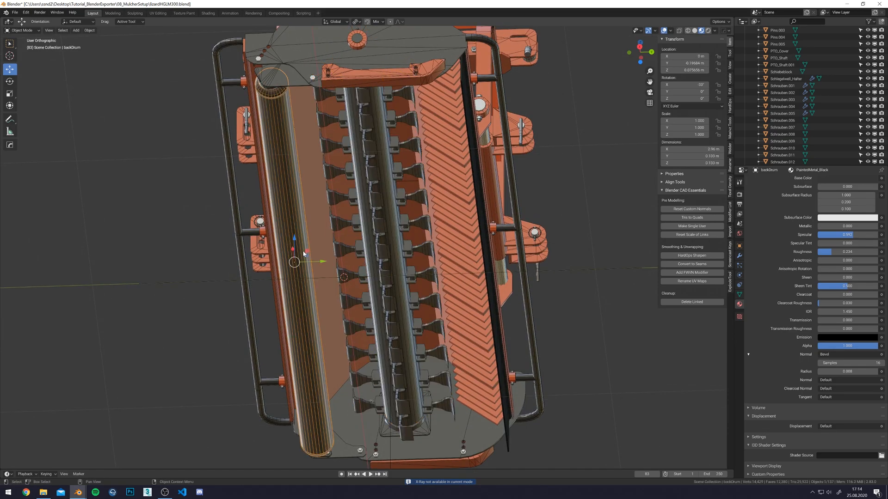
left_click(374, 225, "shift")
key("m")
mouse_move(368, 237)
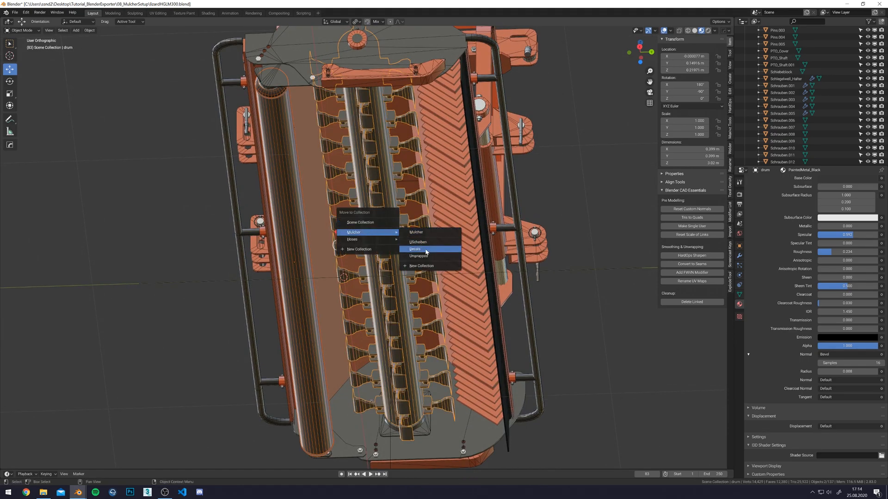
left_click(421, 266)
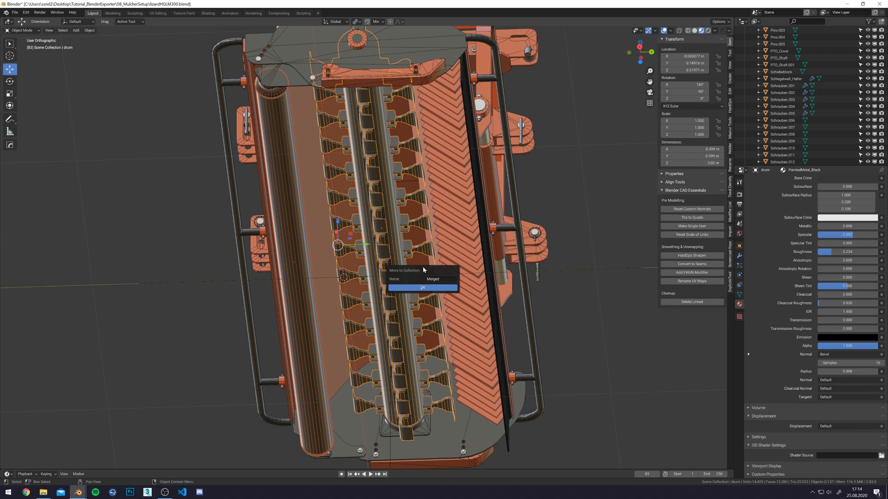
left_click(422, 288)
Exclude the Merged collection from the scene.
scroll(786, 102, "down", 10)
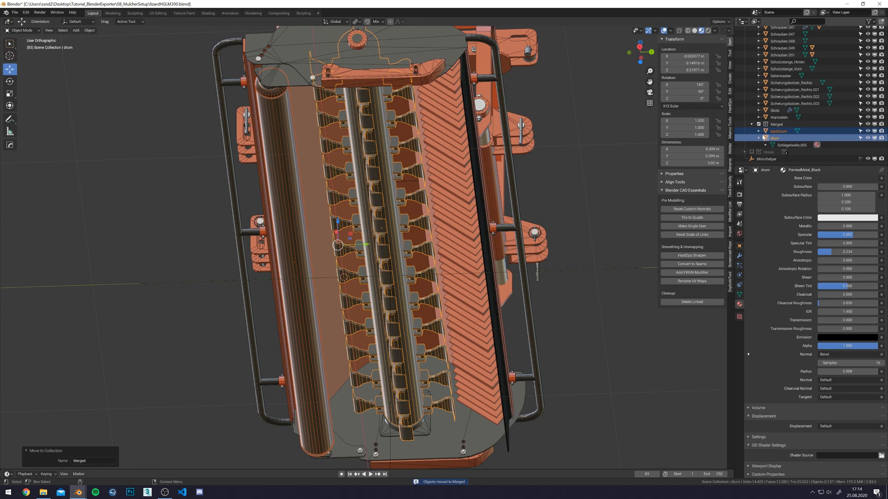
left_click(758, 124)
scroll(468, 236, "down", 4)
middle_click_drag(468, 236, 418, 254)
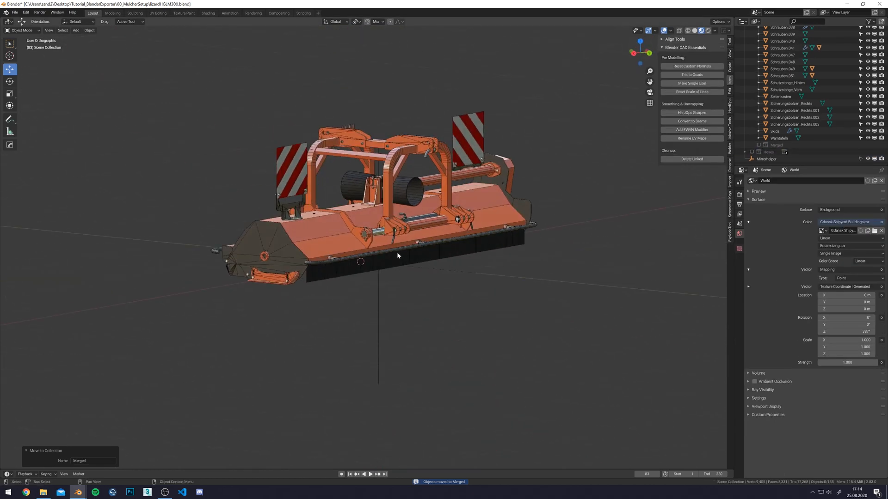
Select the striped warning signs along with their mounting brackets.
left_click(286, 175)
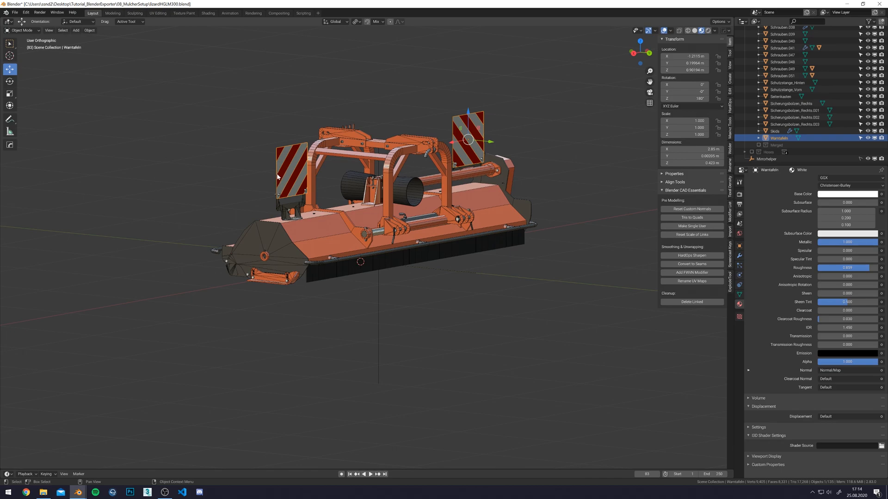
scroll(278, 176, "up", 2)
middle_click_drag(303, 247, 295, 168)
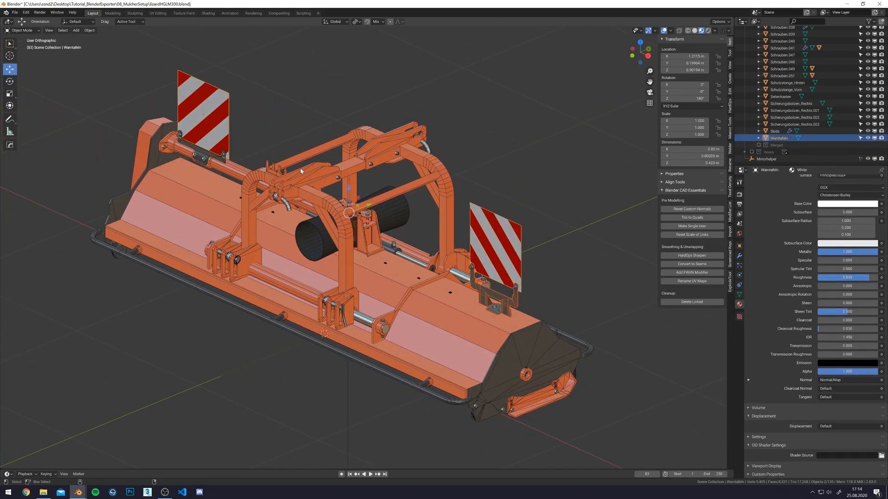
left_click(205, 159, "shift")
middle_click_drag(426, 192, 306, 181)
scroll(346, 199, "up", 4)
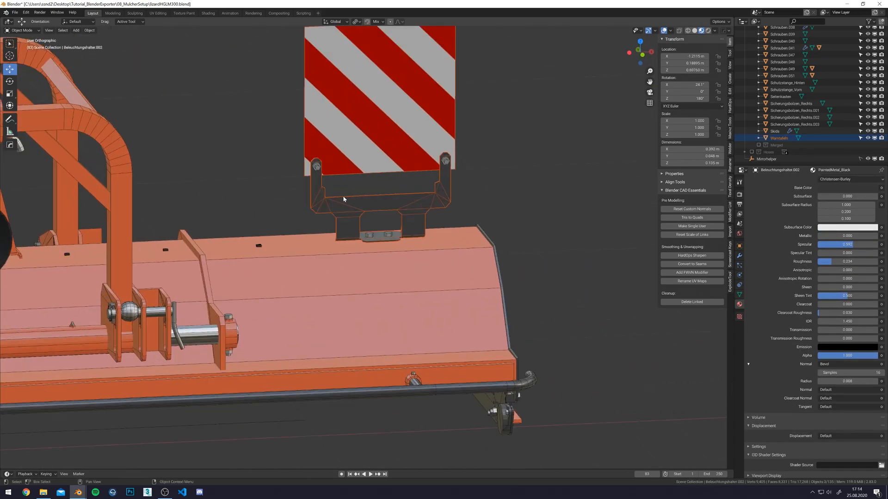
Add the bolts of both warning sign brackets, including the two clamp screws on the tube, to the selection.
left_click(317, 169, "shift")
left_click(317, 166, "shift")
left_click(445, 162, "shift")
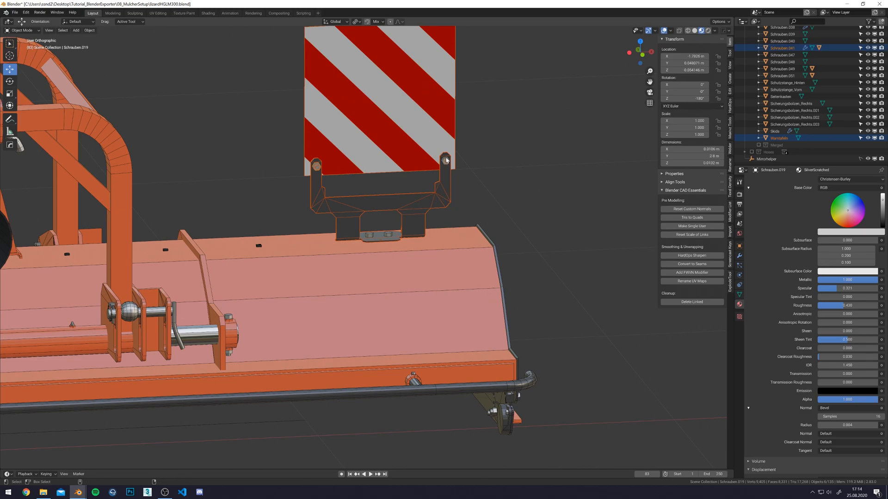
left_click(444, 160, "shift")
scroll(444, 162, "down", 4)
middle_click_drag(214, 224, 476, 236, "shift")
scroll(324, 235, "up", 4)
middle_click_drag(178, 234, 375, 240, "shift")
scroll(185, 237, "up", 1)
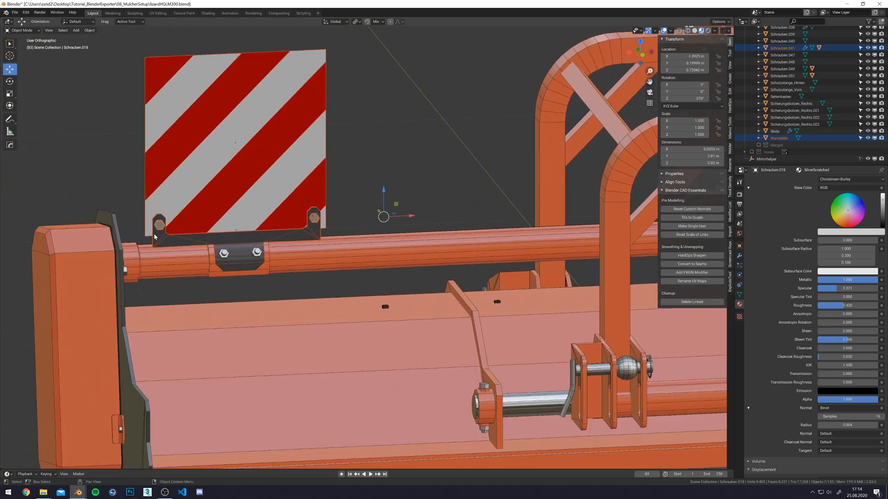
left_click(224, 258, "shift")
left_click(257, 253, "shift")
left_click(256, 253, "shift")
Join the selected warning signs, brackets and bolts into a single object.
scroll(342, 258, "down", 6)
middle_click_drag(415, 263, 125, 82)
scroll(356, 245, "up", 3)
right_click(235, 208)
left_click(207, 206)
scroll(360, 243, "down", 4)
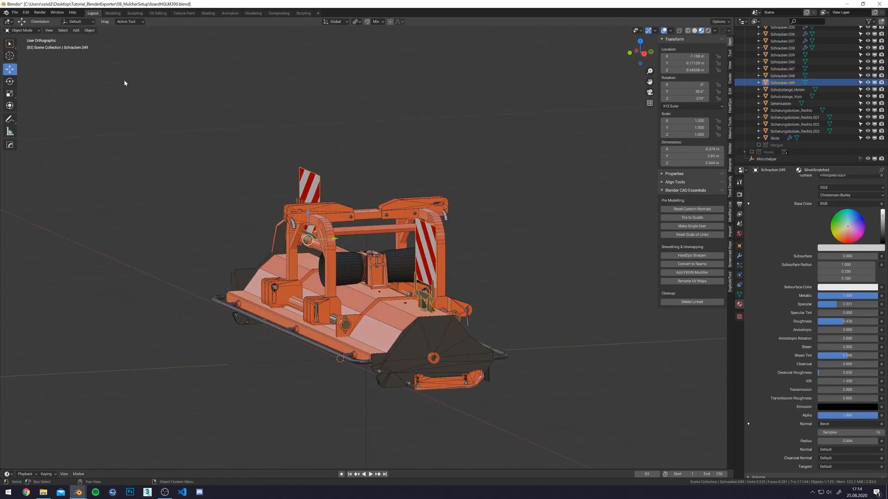
Apply the location of the joined signs object and rename it warningSigns.
left_click(94, 31)
mouse_move(104, 67)
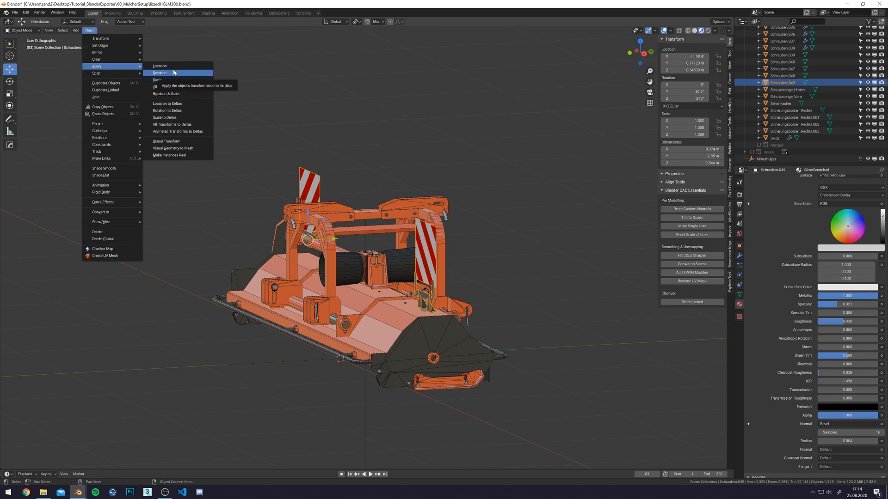
left_click(174, 66)
middle_click_drag(174, 66, 371, 238)
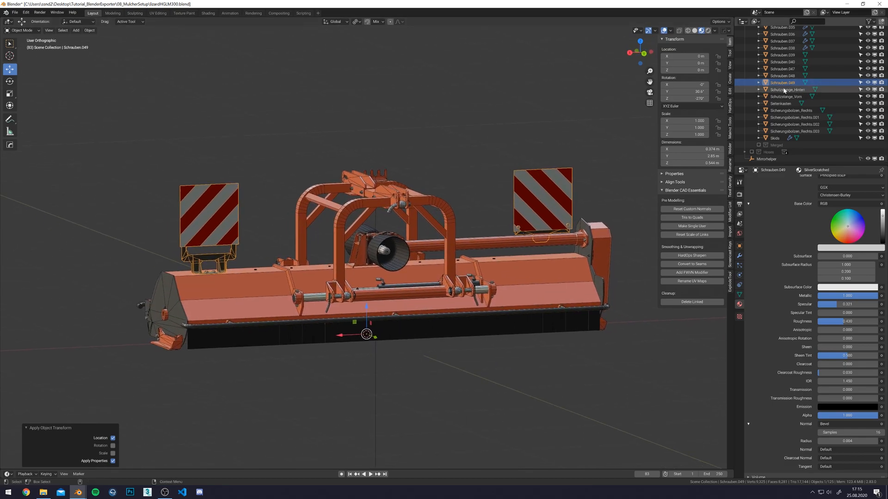
left_click(788, 82)
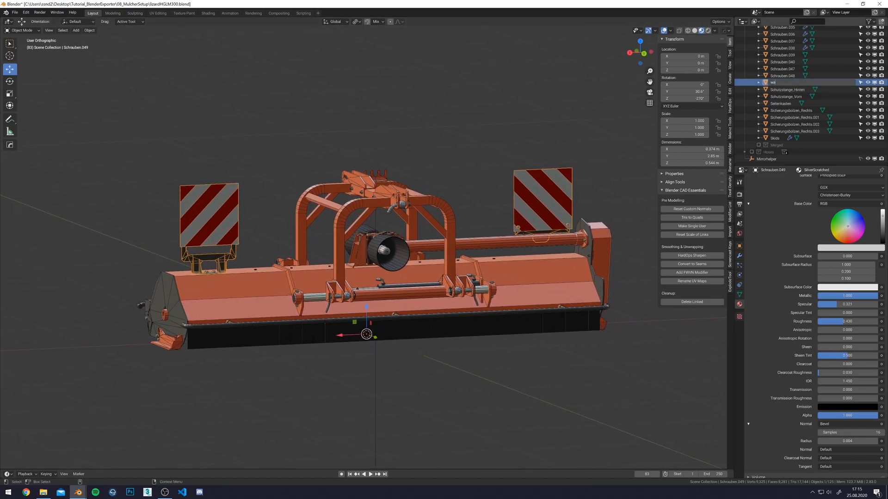
key("Return")
Check warningSigns for missing parts by hiding and unhiding it, and join the two leftover bracket screws on the housing into it.
middle_click_drag(243, 275, 324, 242, "shift")
key("h")
scroll(324, 241, "up", 3)
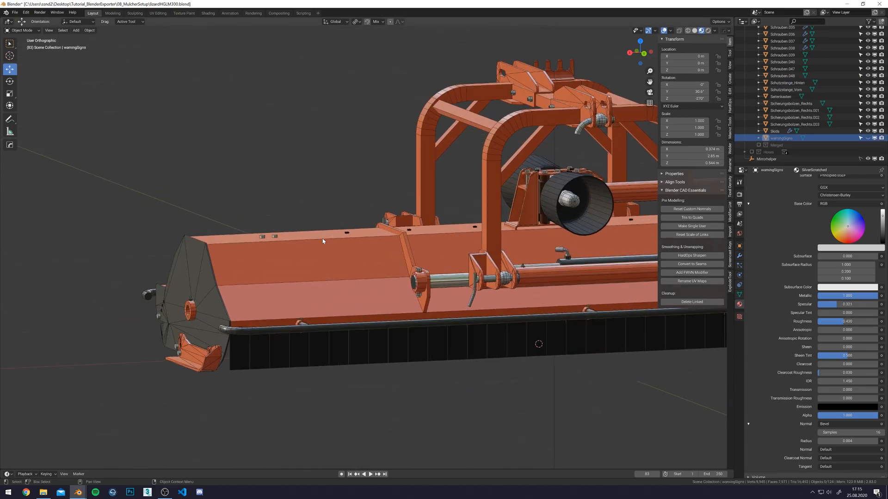
key("alt+h")
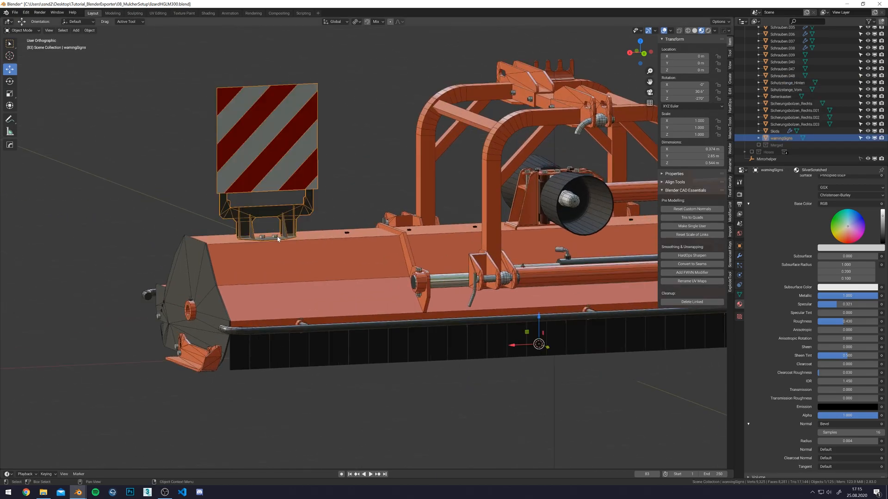
left_click(261, 241, "shift")
right_click(246, 242)
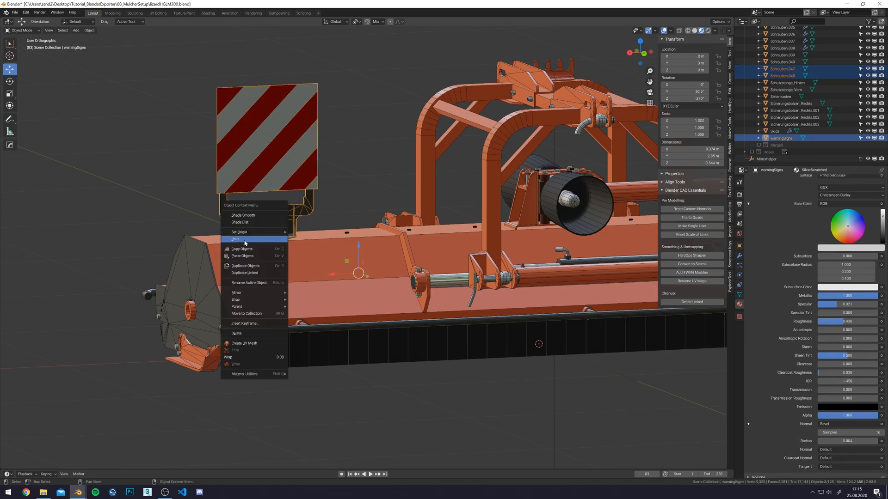
left_click(245, 242)
Move the warningSigns object into the Merged collection.
scroll(551, 272, "down", 5)
middle_click_drag(551, 272, 407, 273, "shift")
middle_click_drag(408, 272, 296, 289)
scroll(296, 289, "up", 5)
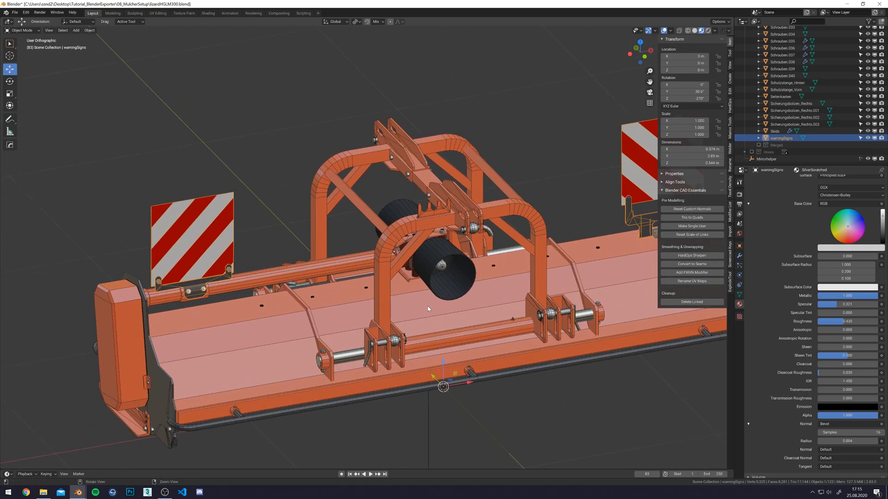
key("m")
left_click(472, 330)
scroll(383, 218, "down", 4)
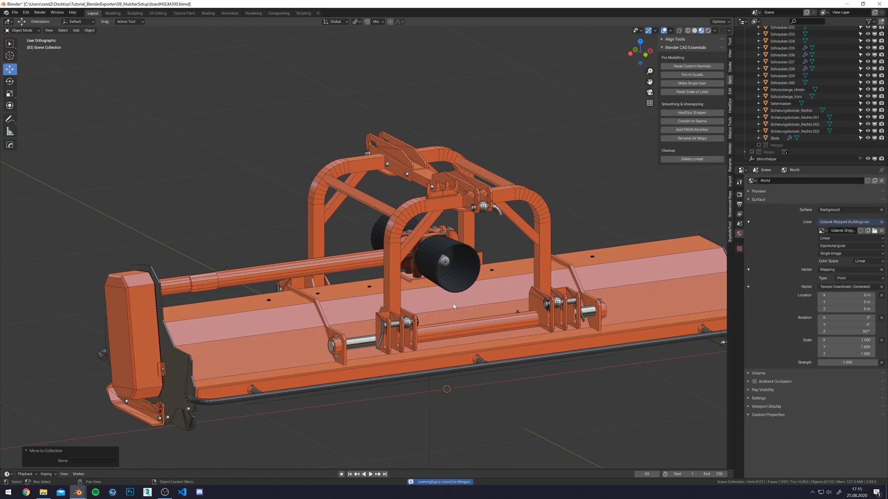
mouse_move(420, 209)
middle_mouse_down()
mouse_move(406, 215)
mouse_move(419, 199)
mouse_move(379, 216)
mouse_move(396, 175)
mouse_move(398, 186)
mouse_move(428, 200)
middle_mouse_up()
scroll(406, 215, "up", 4)
left_click(431, 200)
left_click(396, 172)
left_click(360, 266)
middle_click_drag(360, 266, 284, 264)
scroll(389, 310, "up", 3)
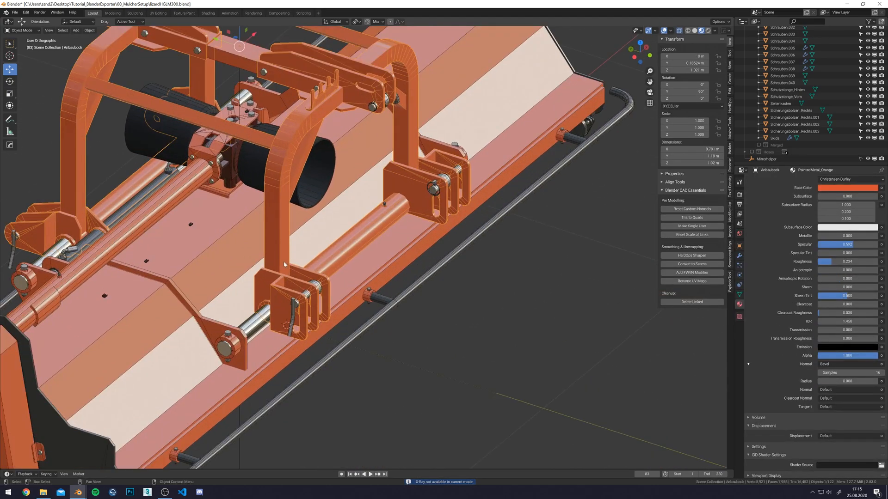
left_click(296, 307)
middle_click_drag(419, 261, 339, 263)
left_click(320, 300, "shift")
left_click(336, 302, "shift")
middle_click_drag(365, 301, 261, 261, "shift")
left_click(449, 308, "shift")
left_click(434, 305, "shift")
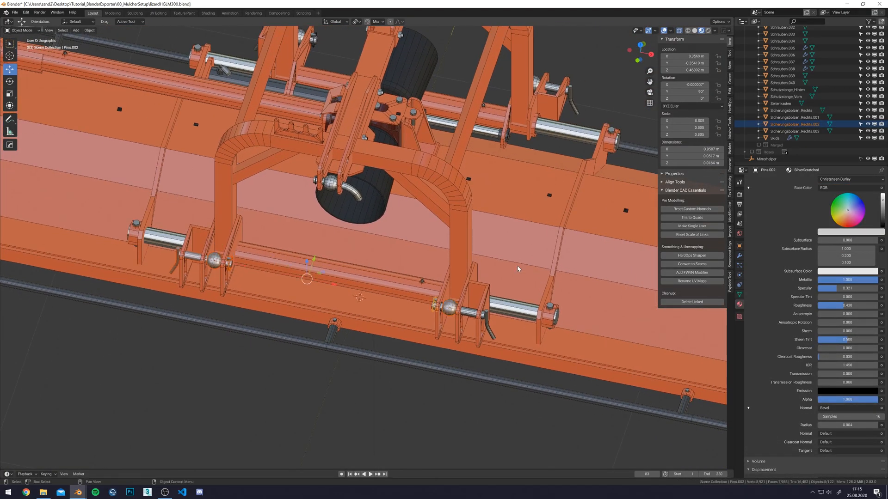
key("KP_Decimal")
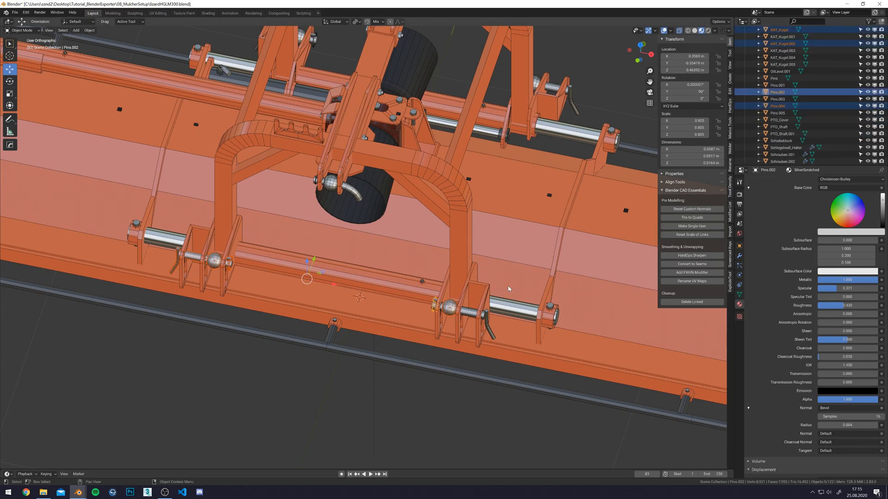
left_click(460, 317, "shift")
left_click(468, 313)
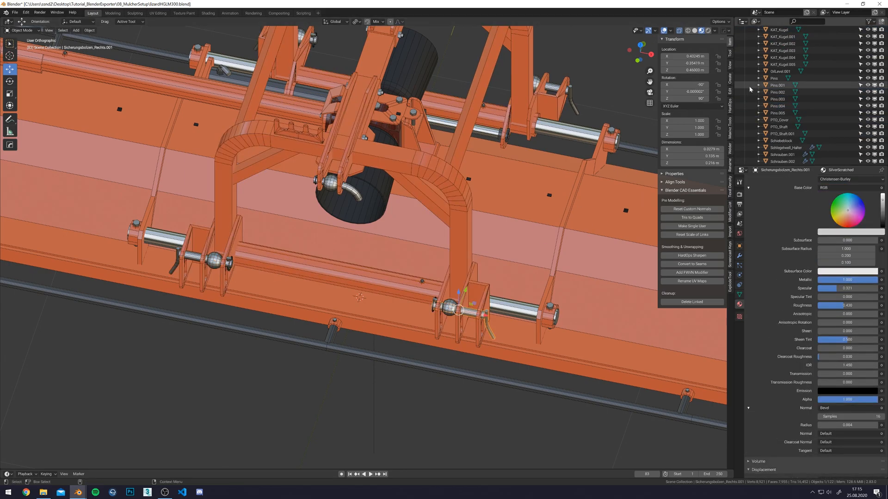
Select Schlegelwell_Halter, enter edit mode and turn off the normals overlay.
left_click(781, 148)
scroll(474, 259, "down", 4)
middle_click_drag(474, 256, 559, 174)
key("Tab")
key("Tab")
key("Tab")
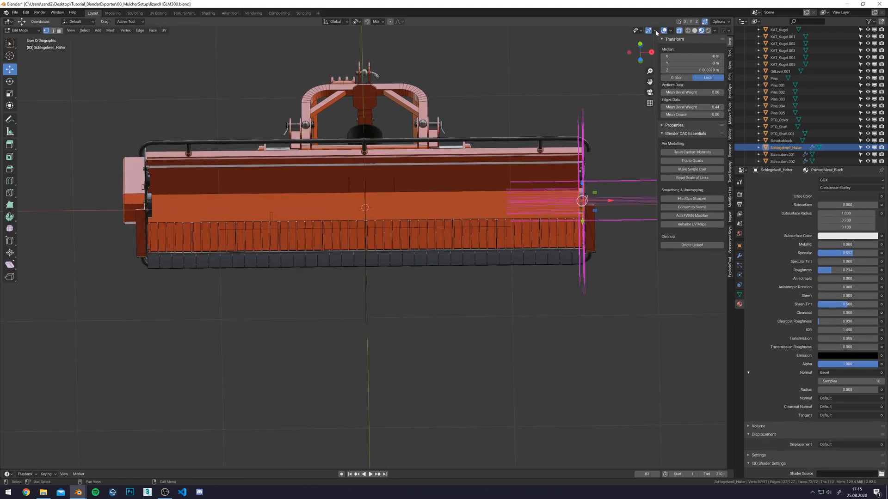
left_click(670, 30)
left_click(636, 279)
middle_click_drag(517, 166, 450, 188, "shift")
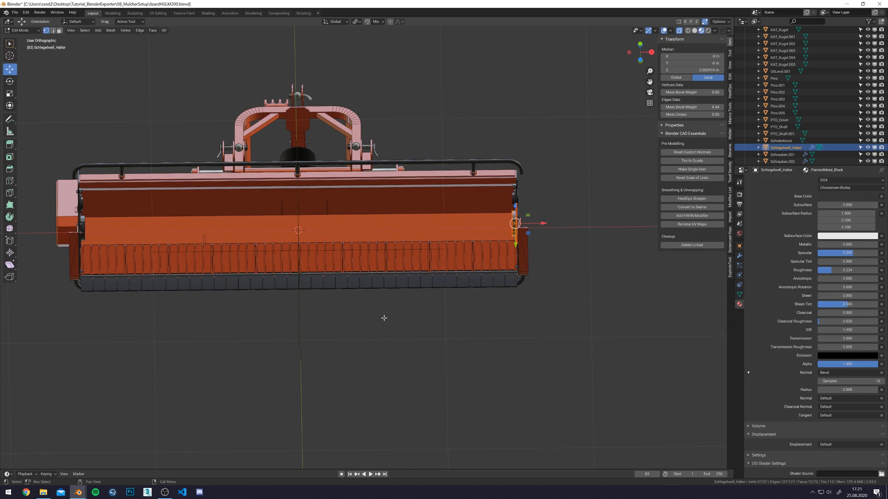
Leave edit mode and check the holder's Mirror modifier by switching its viewport display off and on.
middle_click_drag(384, 282, 525, 291)
middle_click_drag(577, 224, 637, 230)
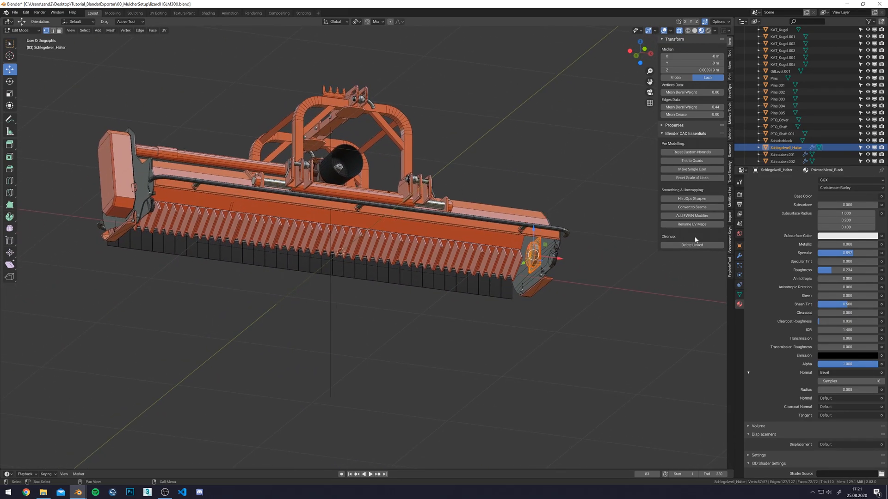
key("Tab")
left_click(740, 257)
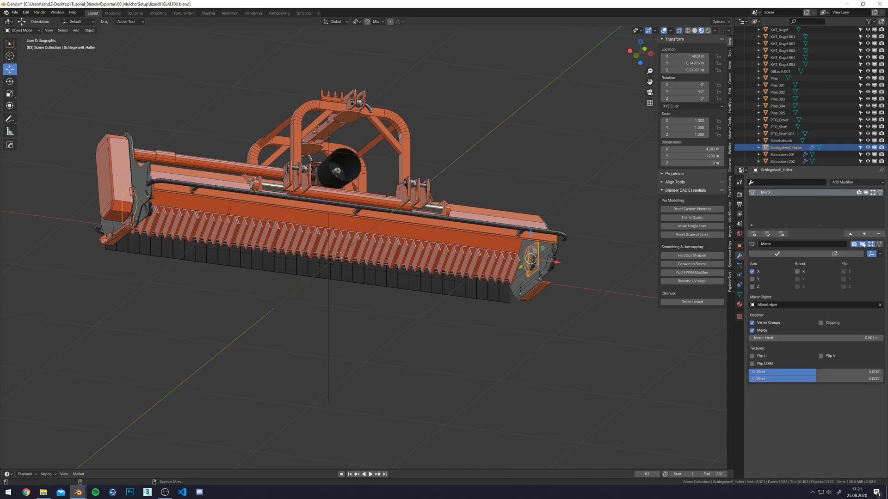
middle_click_drag(499, 258, 456, 262)
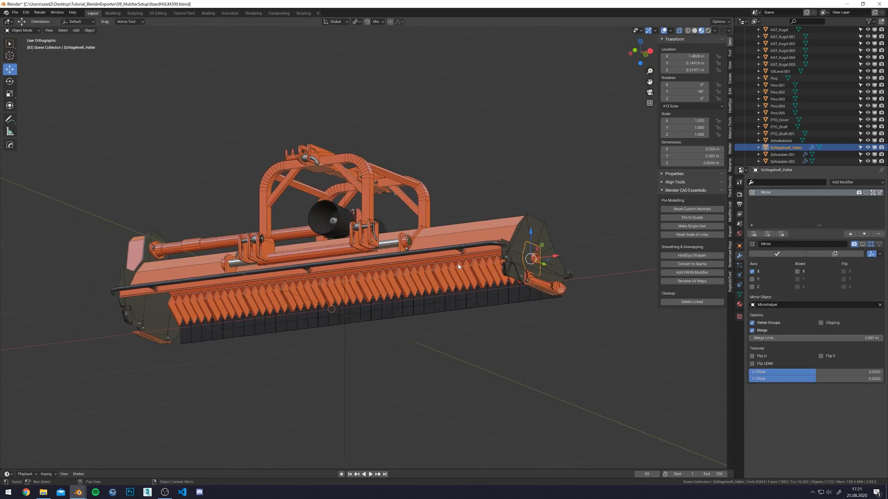
left_click(861, 245)
middle_click_drag(560, 323, 534, 290, "shift")
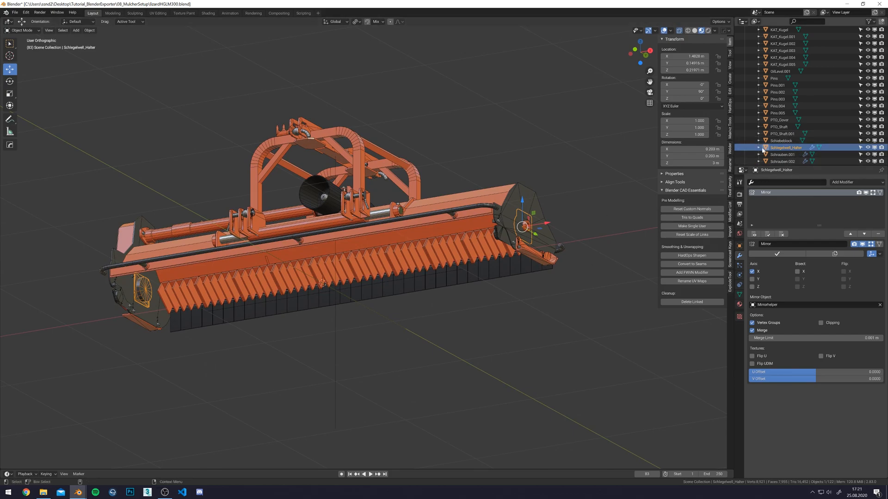
Enlarge the object list, select all mulcher parts and apply all of their modifiers.
left_click_drag(793, 166, 812, 437)
scroll(479, 260, "down", 4)
middle_click_drag(479, 261, 436, 248)
key("a")
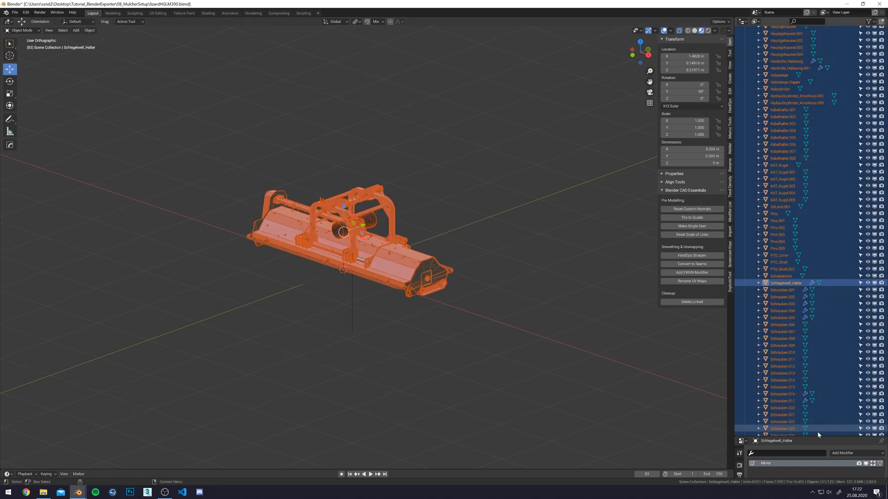
left_click_drag(817, 439, 818, 245)
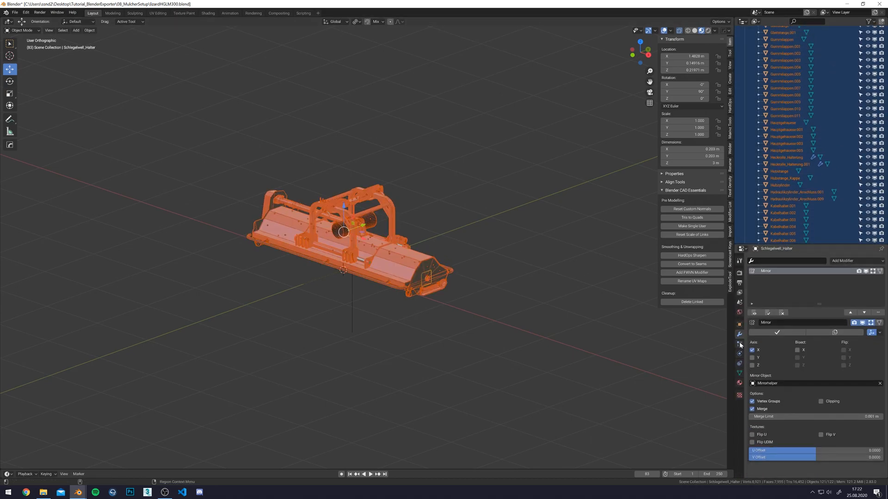
left_click(769, 313)
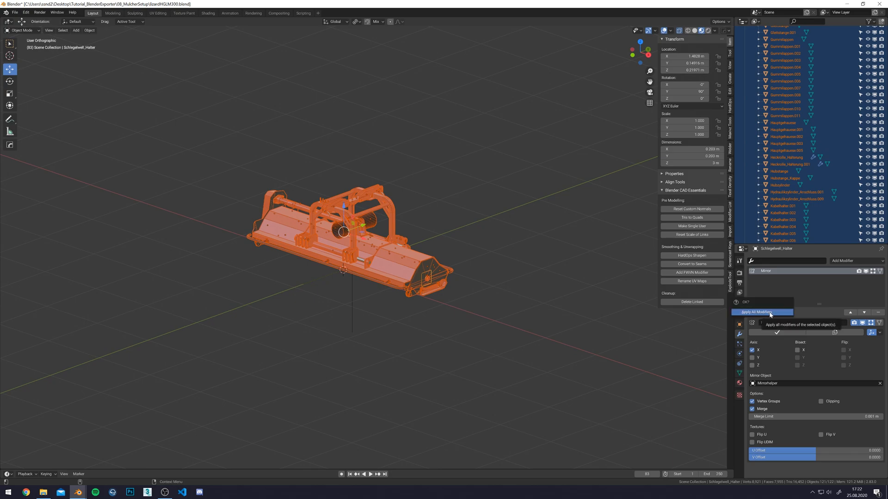
left_click(770, 313)
scroll(451, 219, "up", 8)
scroll(464, 215, "down", 6)
middle_click_drag(462, 293, 449, 303)
left_click(429, 306)
scroll(445, 291, "up", 5)
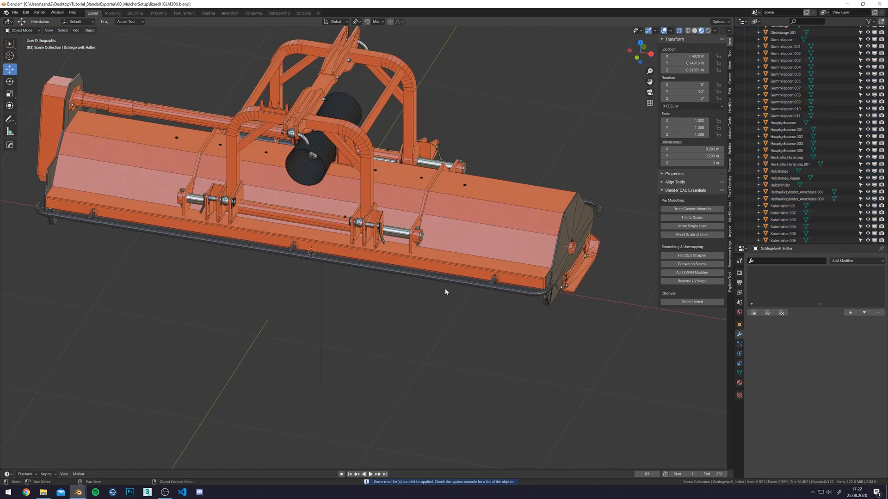
left_click_drag(480, 311, 515, 281)
middle_click_drag(515, 281, 548, 213)
middle_click_drag(519, 300, 470, 344, "shift")
left_click(476, 331, "shift")
left_click(463, 262, "shift")
left_click(419, 248, "shift")
left_click(366, 239, "shift")
left_click(307, 236, "shift")
middle_click_drag(238, 211, 359, 359, "shift")
scroll(367, 211, "up", 2)
left_click(367, 211)
middle_click_drag(367, 211, 375, 140, "alt")
middle_click_drag(483, 215, 457, 236, "alt")
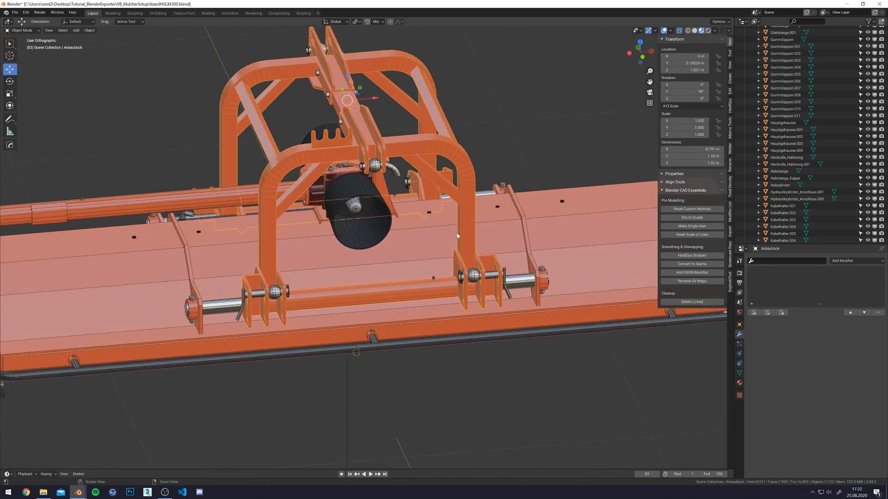
left_click(243, 300, "shift")
left_click(276, 296)
left_click(259, 296, "shift")
left_click(288, 292, "shift")
left_click(476, 304, "shift")
middle_click_drag(475, 305, 459, 311, "alt")
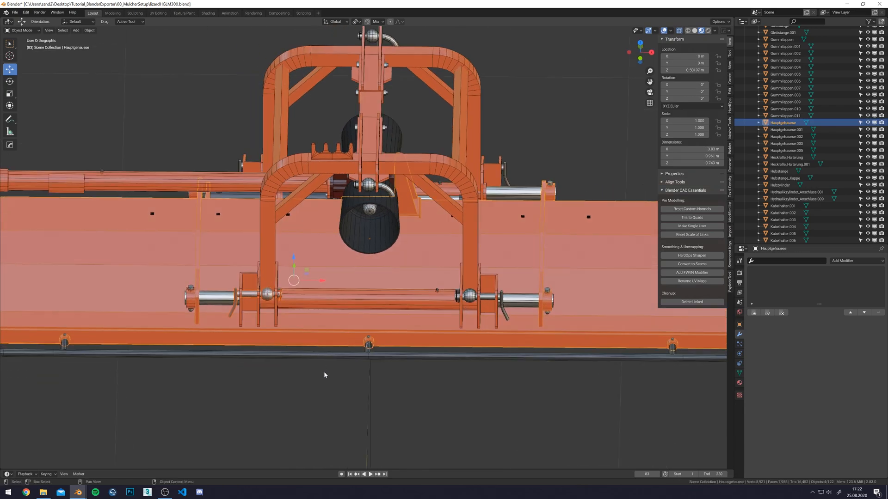
left_click(325, 374)
Try to join the hitch balls and pins with the securing bolts on both lower mounts.
scroll(245, 289, "up", 4)
left_click(246, 327)
left_click(323, 318, "shift")
right_click(331, 318)
left_click(318, 320)
middle_click_drag(540, 342, 177, 289)
left_click(355, 273)
left_click(335, 270, "shift")
left_click(397, 272, "shift")
right_click(398, 272)
left_click(396, 273)
Inspect the joined securing bolts of both lower hitch mounts in edit mode.
middle_click_drag(447, 281, 403, 271, "alt")
key("Tab")
key("Tab")
middle_click_drag(616, 207, 240, 322)
left_click(374, 375)
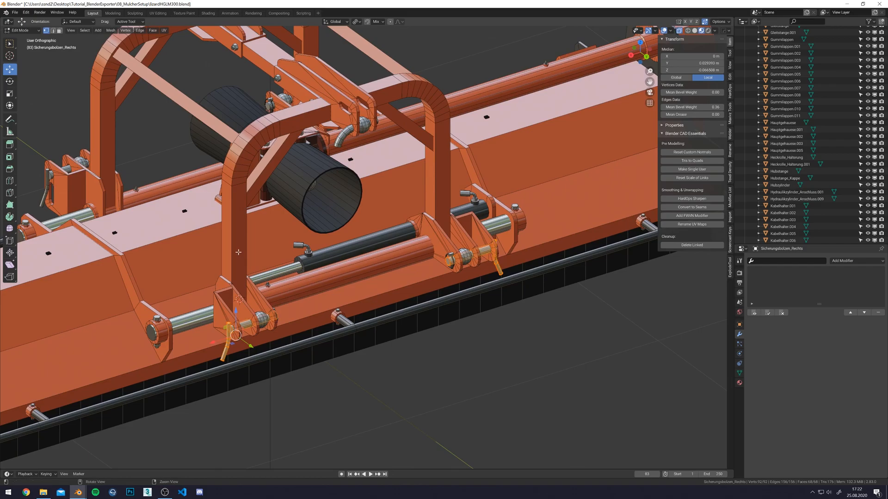
middle_click_drag(299, 273, 454, 307)
middle_click_drag(370, 279, 527, 316)
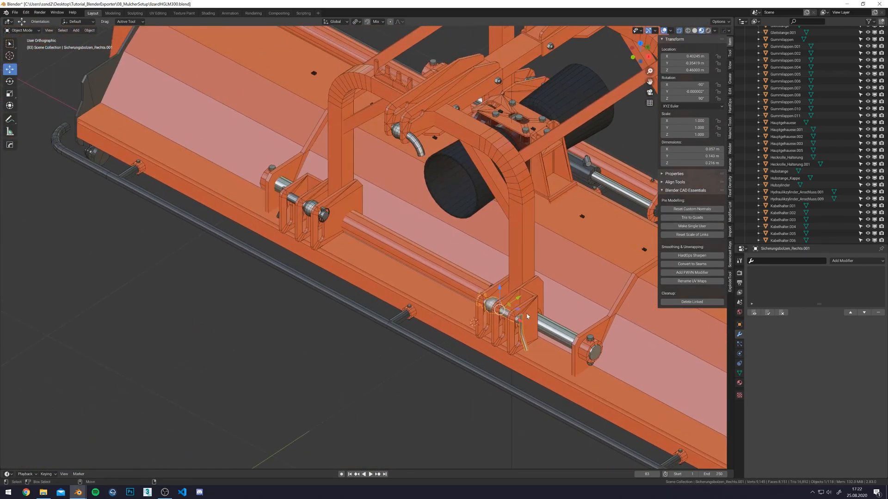
key("Tab")
Undo the joins of the hitch balls, pins and securing bolts.
key("ctrl+z")
key("ctrl+z")
key("ctrl+z")
key("ctrl+z")
key("ctrl+z")
key("ctrl+z")
key("ctrl+z")
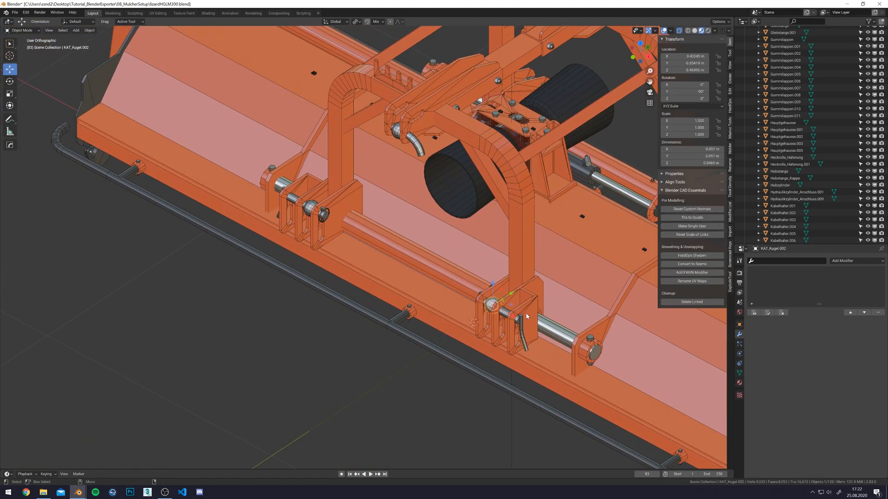
Select all mulcher parts and make their Object and Object Data single-user.
scroll(527, 316, "down", 5)
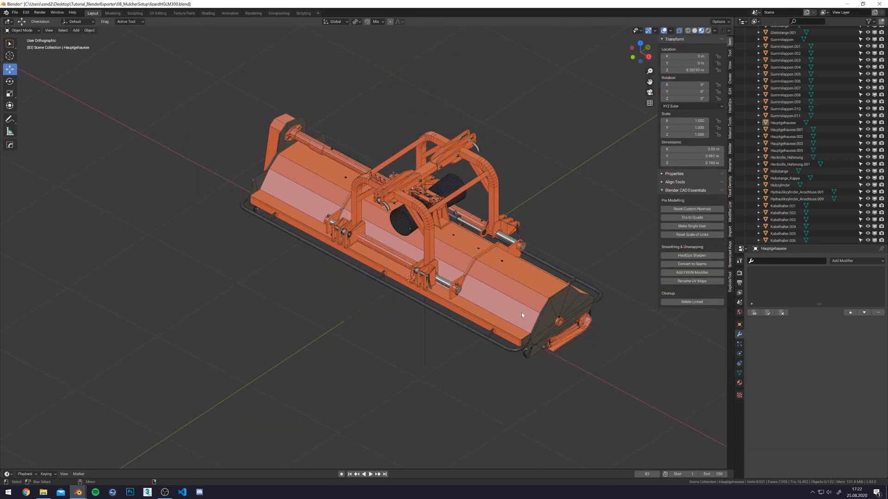
left_click(521, 312)
middle_click_drag(474, 298, 456, 295)
key("a")
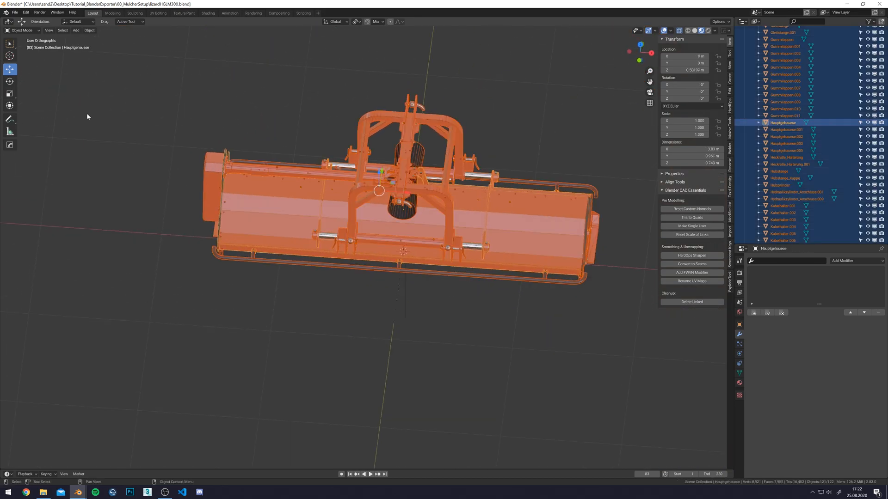
key("F3")
type("make su")
key("BackSpace")
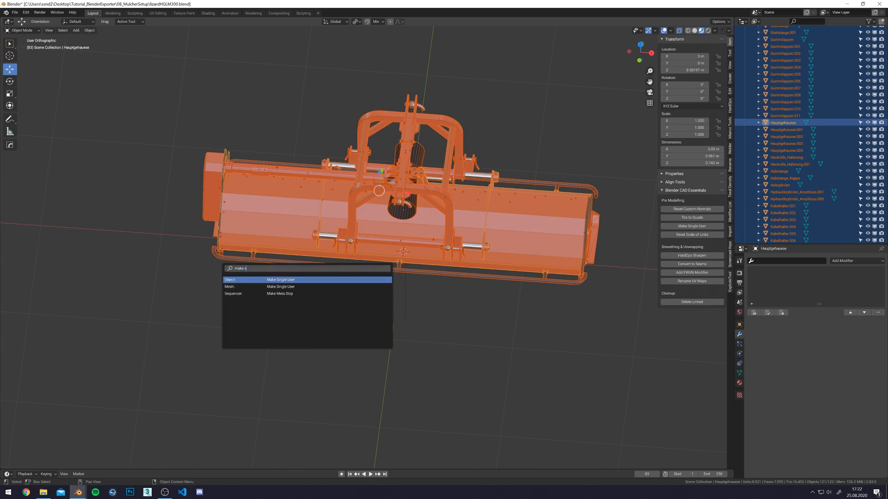
key("Return")
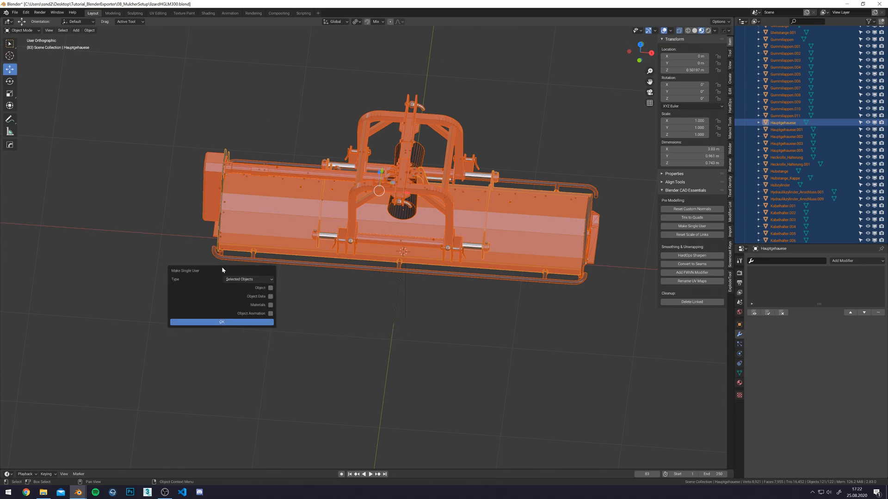
left_click(271, 288)
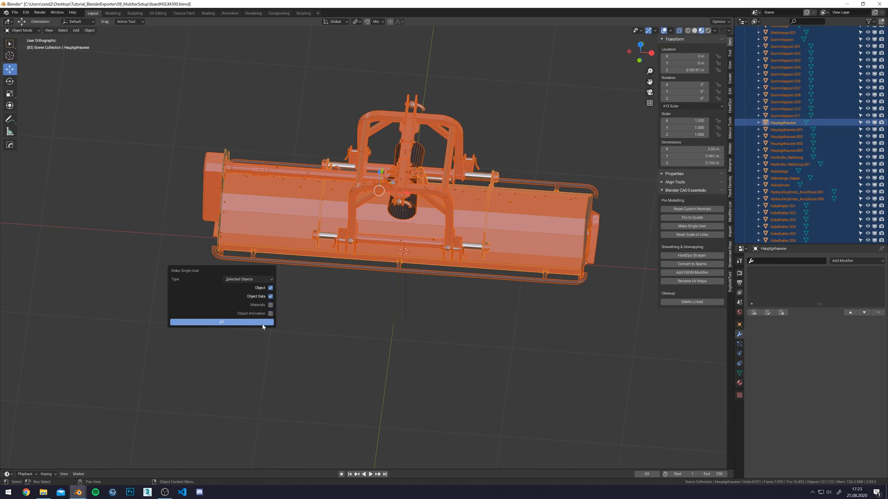
left_click(249, 323)
Join the hitch ball and pin with the right securing bolt (Sicherungsbolzen_Rechts) on one lower mount.
middle_click_drag(259, 319, 565, 248)
scroll(565, 247, "up", 3)
middle_click_drag(219, 333, 276, 322, "shift")
left_click(276, 322)
scroll(296, 278, "up", 5)
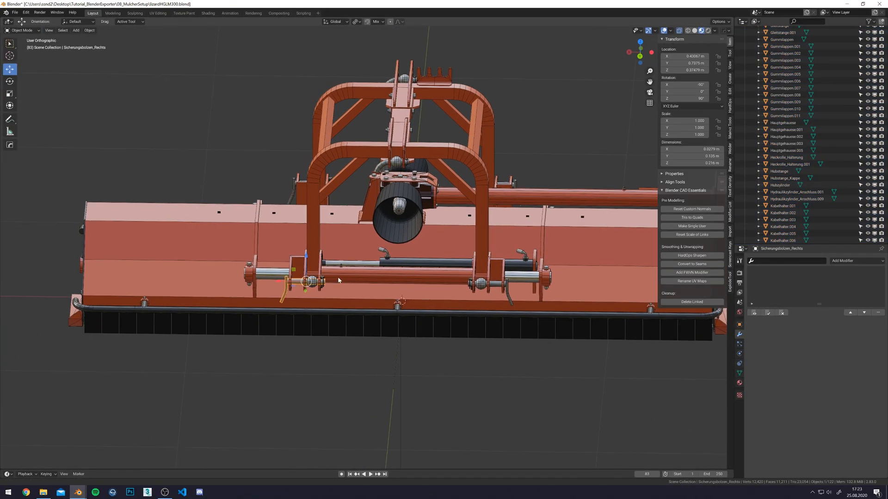
left_click(290, 266, "shift")
left_click(310, 262, "shift")
right_click(312, 265)
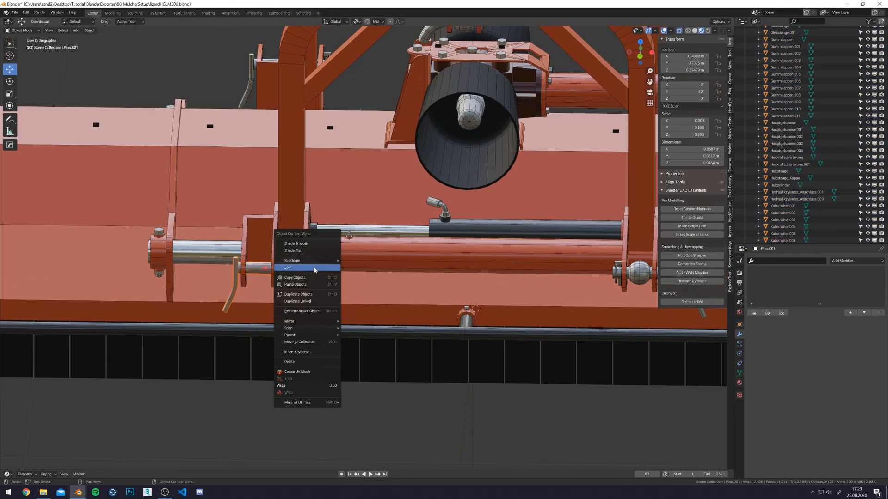
left_click(314, 269)
Join the hitch ball, pin and securing bolt of the opposite lower mount into one object.
middle_click_drag(557, 289, 399, 271)
left_click(474, 259)
left_click(459, 256, "shift")
left_click(513, 256, "shift")
right_click(512, 255)
left_click(512, 255)
scroll(444, 296, "down", 4)
left_click(370, 348)
scroll(303, 233, "down", 4)
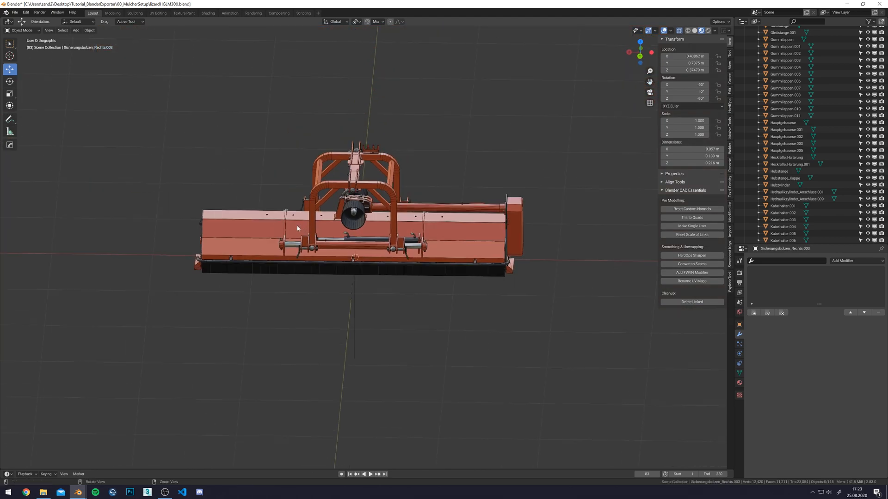
Add a demo cube, scale its mesh down to about 0.89 m in edit mode and move it in front of the mulcher.
middle_click_drag(299, 227, 333, 217)
left_click(75, 31)
left_click(138, 45)
key("Tab")
key("Tab")
middle_click_drag(448, 236, 398, 230)
key("Tab")
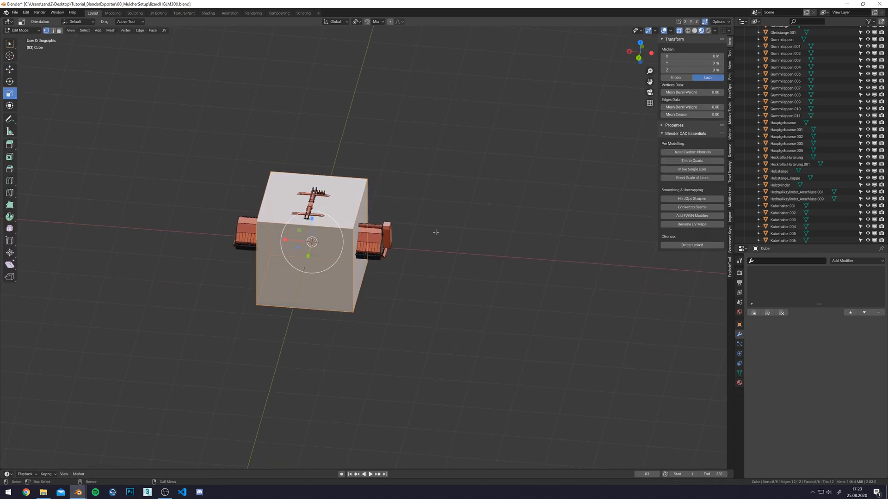
key("s")
left_click(360, 245)
key("Tab")
left_click_drag(309, 254, 388, 341)
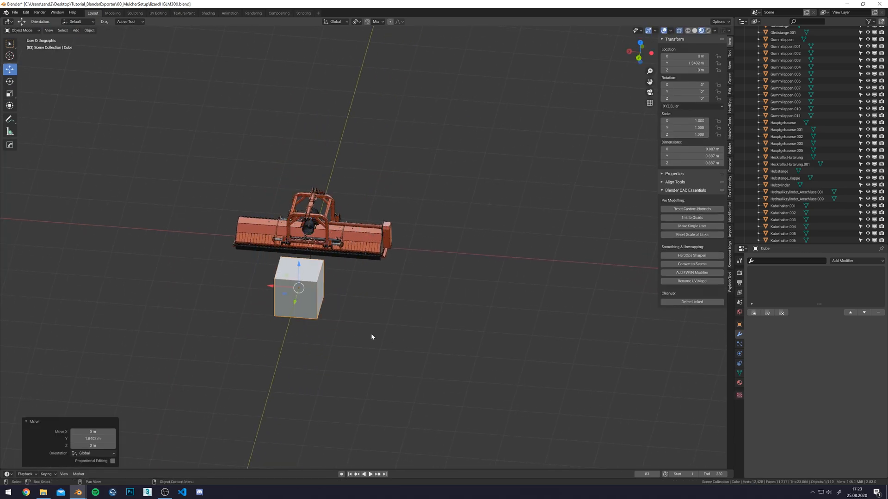
left_click_drag(286, 295, 443, 329)
Duplicate the demo cube and link the object data of both cubes.
key("shift+d")
left_click(323, 322)
left_click(442, 317, "shift")
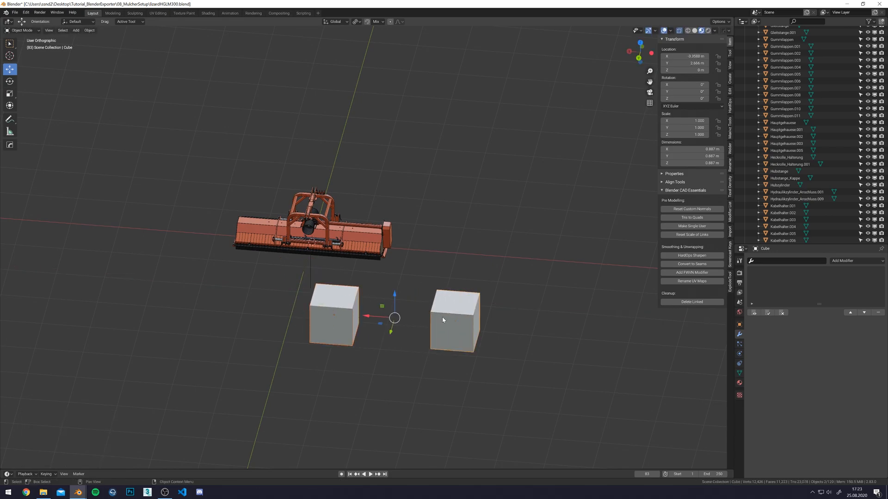
key("ctrl+l")
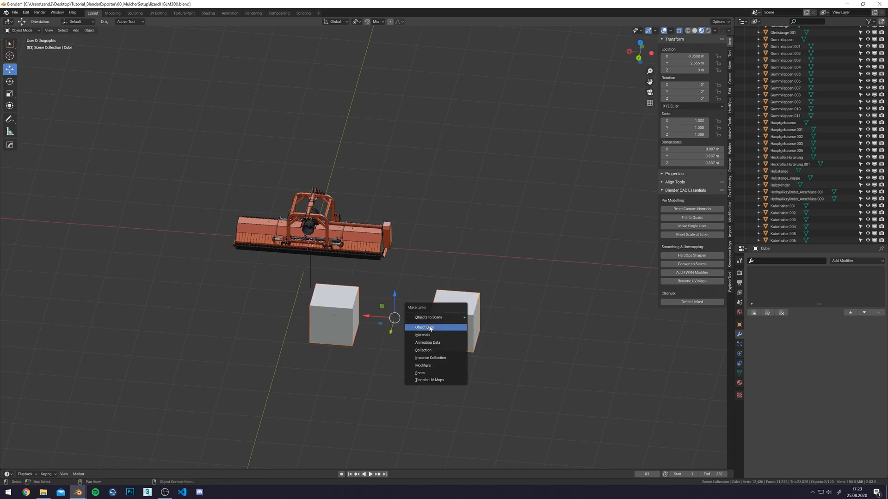
left_click(424, 326)
Move a corner vertex of one linked cube to test the shared mesh, and undo the edit.
left_click(334, 315)
key("Tab")
left_click(359, 286)
key("shift+space")
key("g")
left_click_drag(360, 269, 361, 259)
key("ctrl+z")
key("ctrl+z")
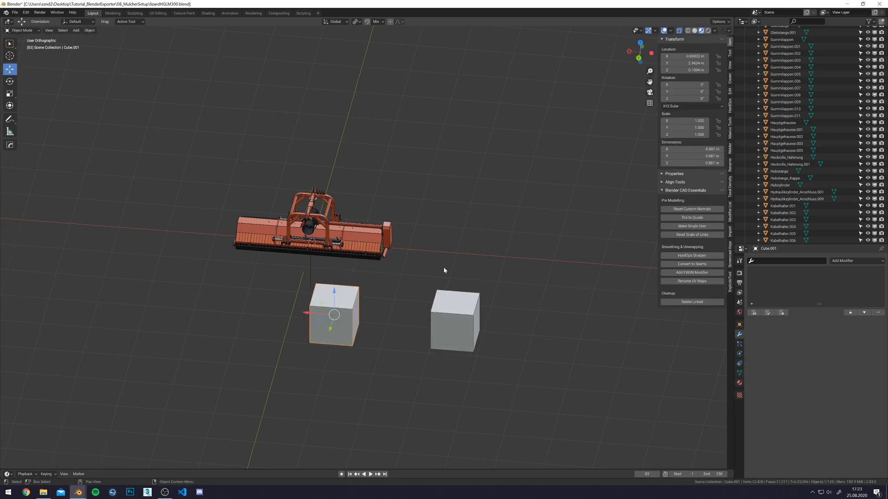
Add a 2 m UV sphere beside the cubes and join it into the nearest linked cube.
left_click(76, 30)
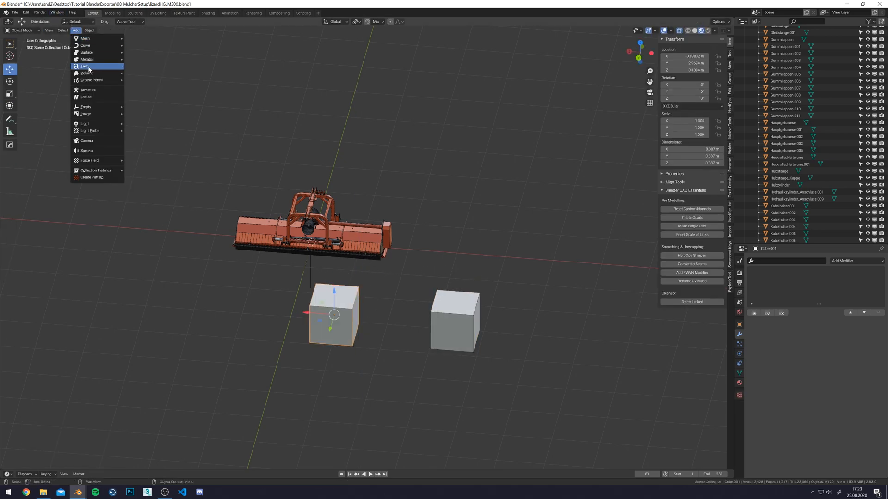
mouse_move(90, 39)
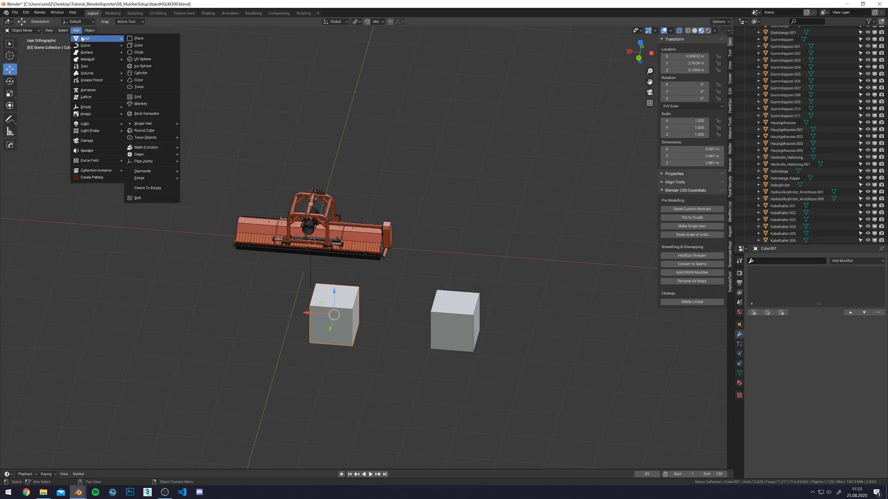
left_click(146, 59)
left_click_drag(308, 257, 214, 311)
left_click(340, 318)
left_click(276, 314)
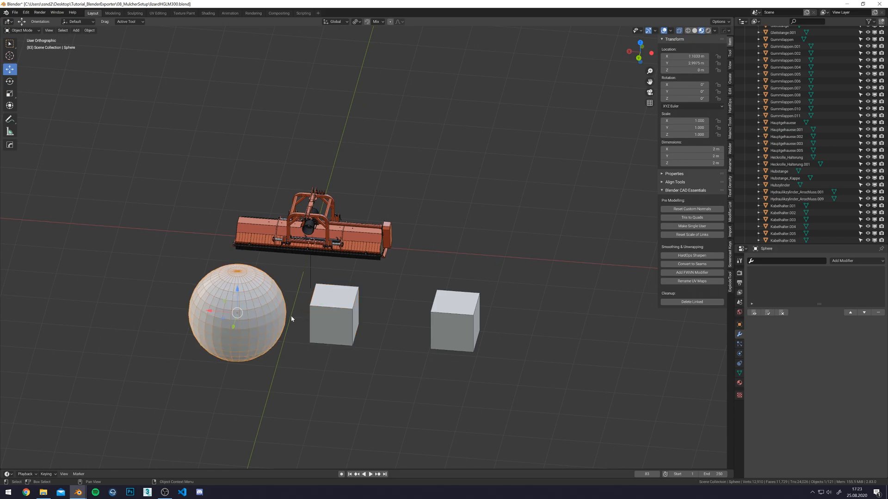
left_click(336, 322, "shift")
right_click(336, 320)
left_click(336, 321)
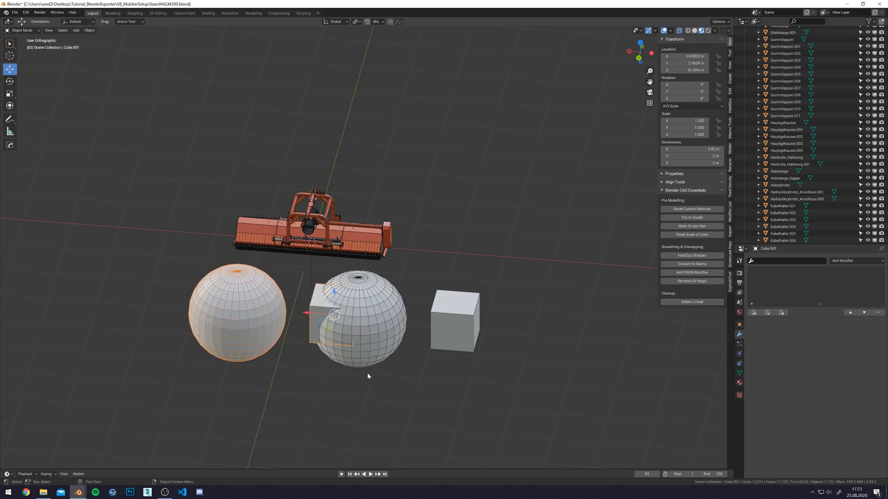
Check the linked demo meshes in edit mode and delete both demo objects.
left_click(444, 315, "shift")
left_click_drag(431, 320, 502, 327)
middle_click_drag(521, 261, 508, 270, "alt")
key("Tab")
key("Tab")
left_click(237, 283, "shift")
key("Delete")
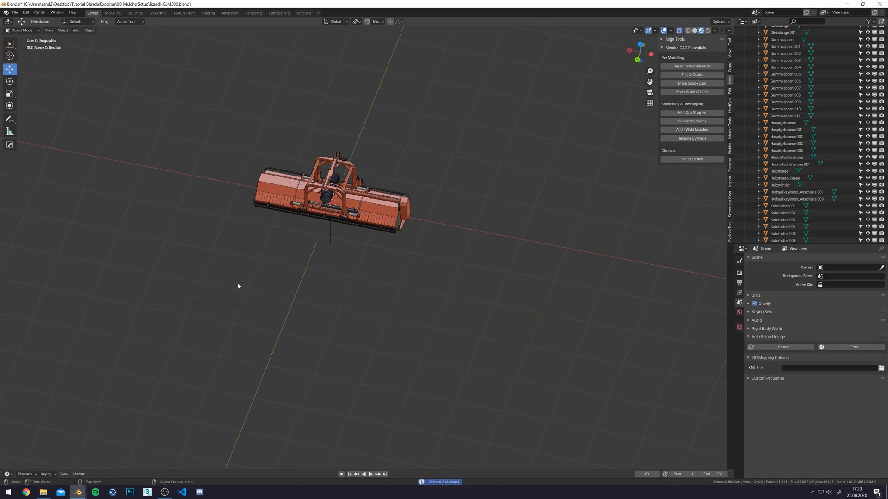
Check the joined hitch ball, pin and bolt assemblies on both lower mounts.
scroll(238, 283, "up", 5)
middle_click_drag(369, 183, 384, 314)
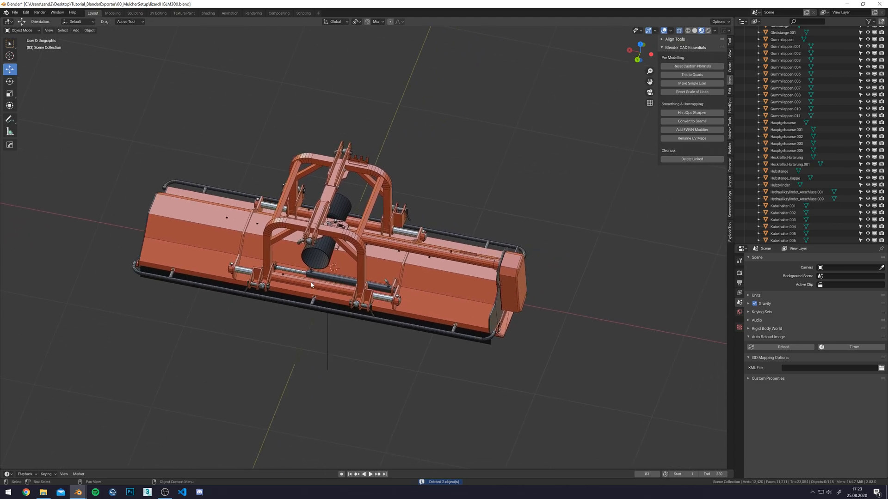
scroll(325, 301, "up", 6)
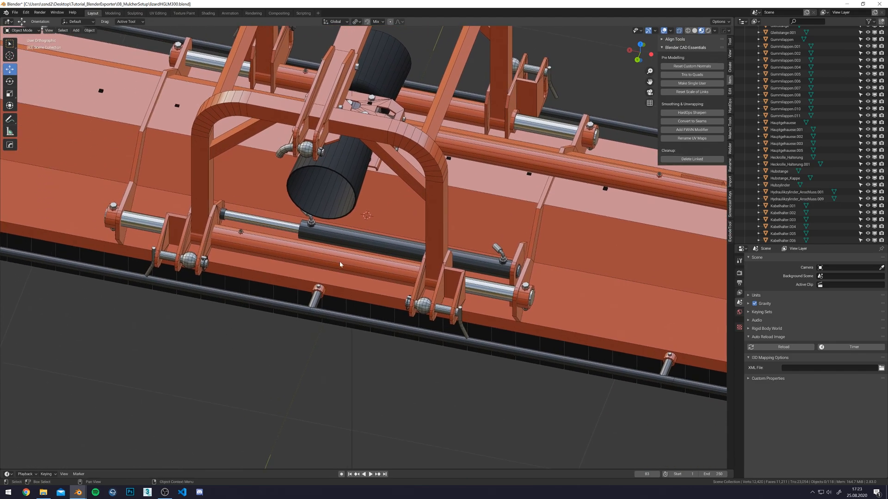
left_click(187, 262)
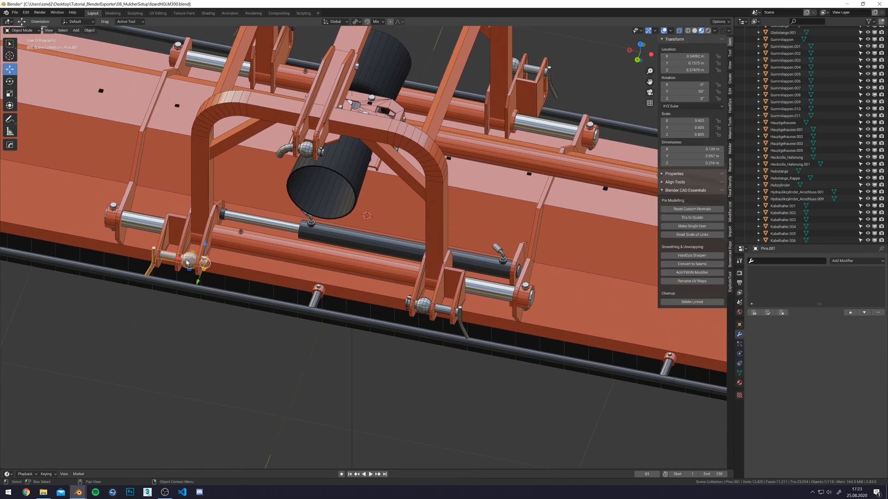
scroll(443, 306, "up", 2)
middle_click_drag(442, 306, 538, 324)
left_click(379, 277)
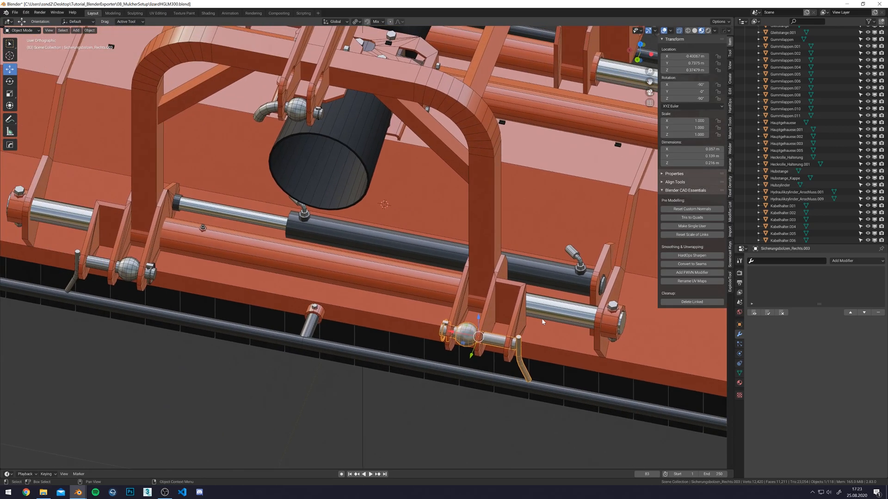
Join the hitch ball, pin and curved bolt of the upper mount into one object.
scroll(407, 278, "down", 6)
middle_click_drag(398, 273, 393, 227, "alt")
scroll(384, 161, "up", 5)
scroll(260, 208, "up", 2)
middle_click_drag(260, 209, 320, 242)
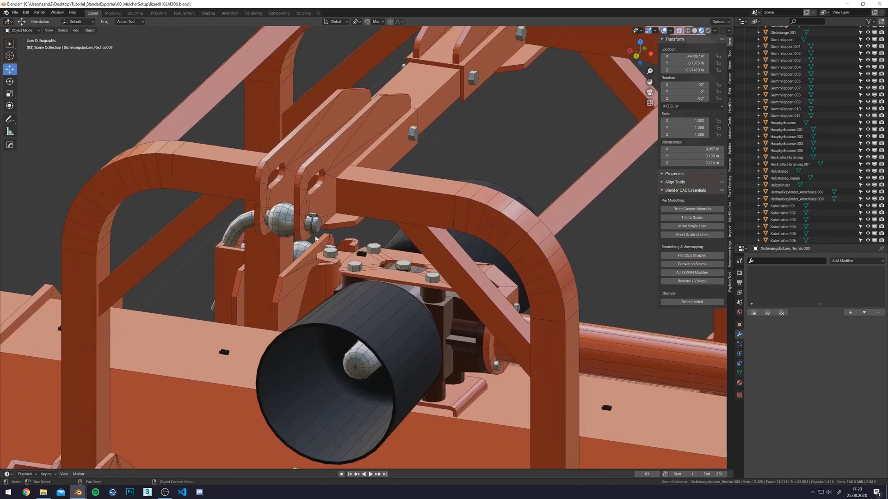
left_click(284, 219)
left_click(315, 216, "shift")
right_click(315, 215)
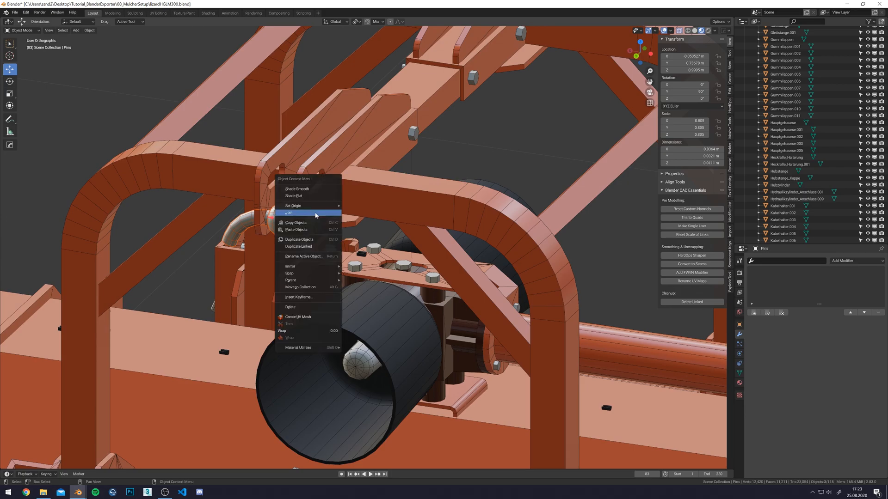
left_click(315, 214)
Join four bolts along the upper hitch frame into one object.
scroll(393, 231, "down", 4)
middle_click_drag(440, 243, 312, 264, "alt")
left_click(345, 264)
left_click(276, 257, "shift")
left_click(411, 275, "shift")
left_click(469, 282, "shift")
right_click(469, 282)
left_click(468, 281)
Join the curved bolt, pin and hitch ball of the other upper mount into one object.
middle_click_drag(469, 282, 349, 253)
scroll(349, 252, "up", 3)
left_click(447, 270)
middle_click_drag(480, 285, 433, 266, "alt")
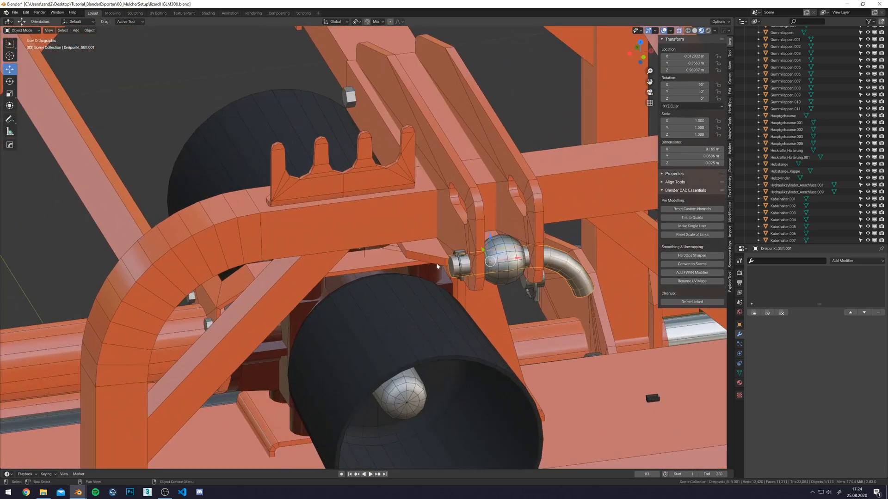
left_click(461, 269, "shift")
right_click(550, 271)
left_click(500, 263, "shift")
right_click(500, 264)
left_click(500, 262)
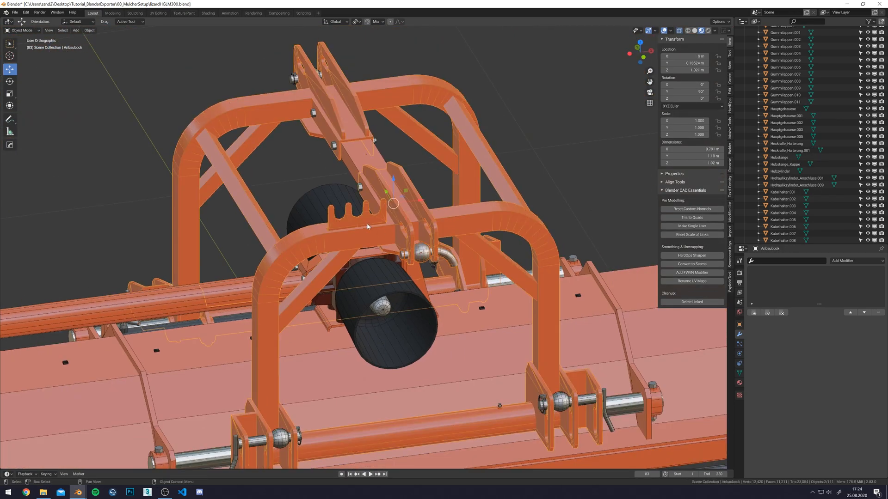
Join the neighbouring part on the upper arm into the Anbaubock hitch frame.
scroll(336, 281, "down", 3)
middle_click_drag(335, 282, 347, 275)
left_click(348, 220)
left_click(334, 221, "shift")
right_click(333, 221)
left_click(333, 221)
Join further bolts and pin assemblies of the hitch mounts into Anbaubock, keeping the frame's name.
left_click(287, 244)
left_click(286, 235, "shift")
left_click(230, 306)
left_click(241, 294, "shift")
right_click(242, 294)
left_click(242, 294)
right_click(237, 290)
left_click(238, 290)
key("F2")
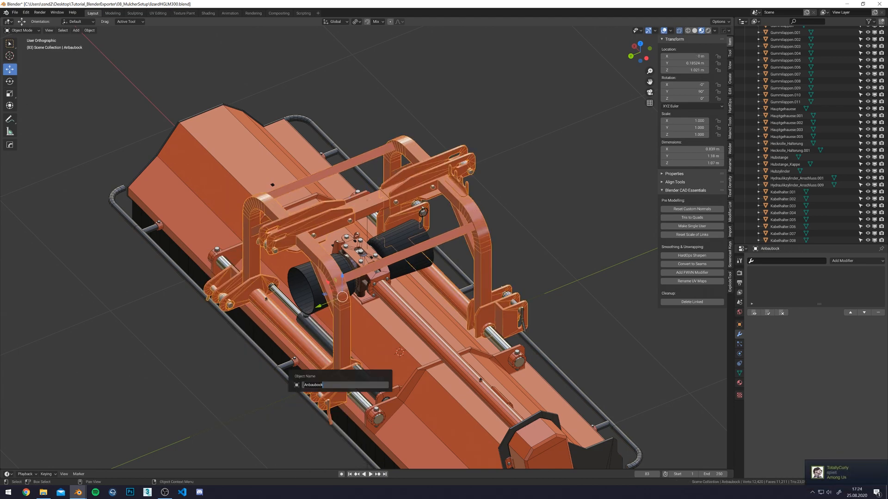
key("Escape")
right_click(390, 324)
left_click(373, 280)
Join the remaining hitch balls, pins and grease nipple of the lower mounts into the Anbaubock frame.
middle_click_drag(402, 280, 318, 288)
left_click(250, 328)
left_click(408, 251, "shift")
middle_click_drag(415, 251, 388, 334)
left_click(387, 334, "shift")
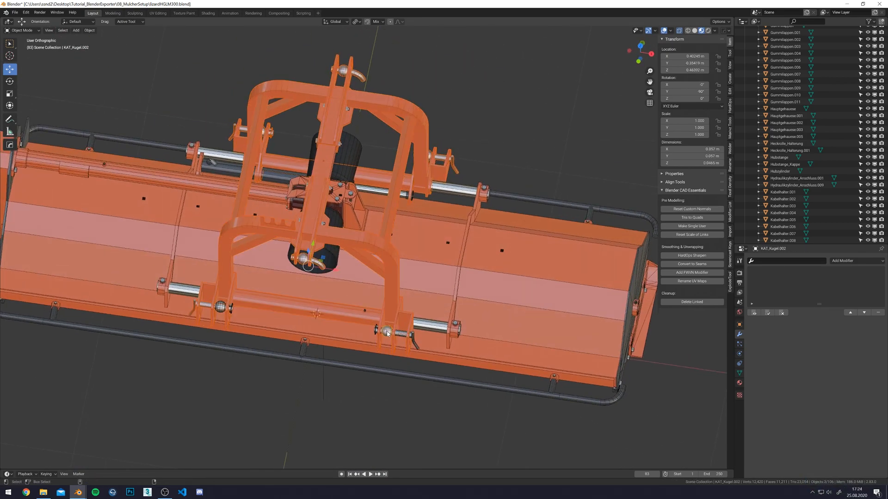
left_click(365, 311, "shift")
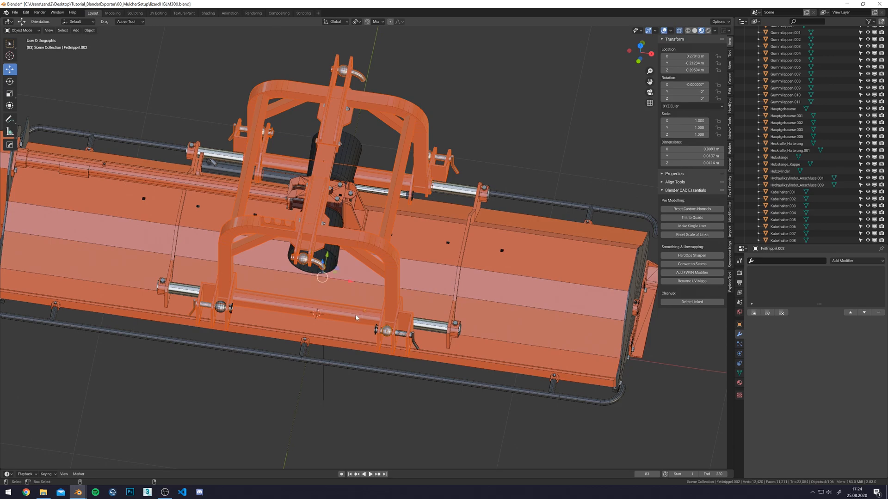
left_click(399, 335, "shift")
left_click(202, 310, "shift")
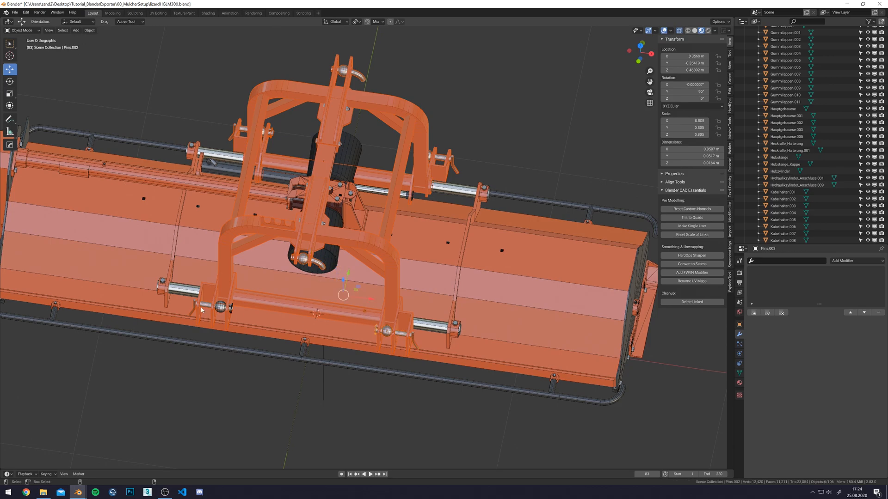
left_click(221, 307, "shift")
left_click(231, 293, "shift")
right_click(231, 294)
left_click(231, 294)
Join the leftover small parts around the hitch mounts into the Anbaubock frame.
scroll(286, 274, "down", 3)
middle_click_drag(341, 246, 305, 215)
scroll(359, 271, "up", 5)
right_click(405, 203)
left_click(403, 199)
left_click(358, 160)
left_click(300, 214)
left_click(242, 200, "shift")
left_click(259, 198, "shift")
right_click(259, 197)
left_click(260, 198)
scroll(315, 249, "down", 2)
middle_click_drag(323, 260, 355, 232)
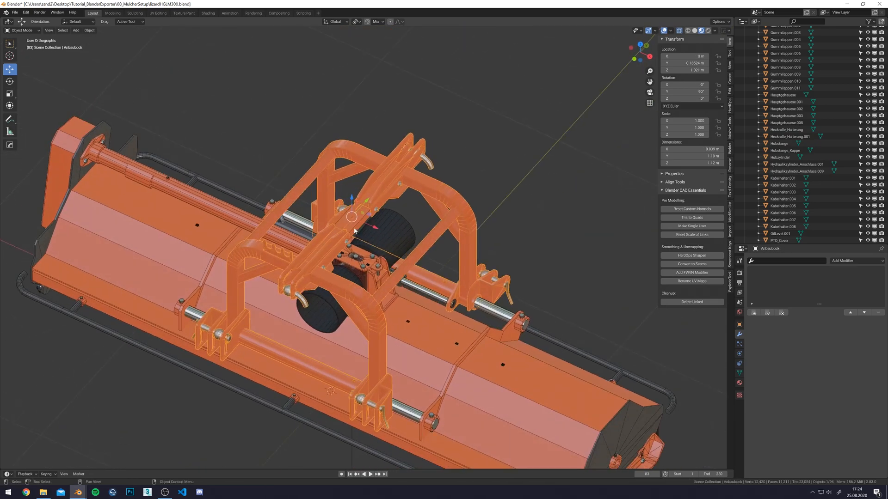
Join the remaining loose part near the middle of the upper arm into Anbaubock.
left_click(348, 242)
left_click(330, 245, "shift")
right_click(331, 244)
left_click(331, 246)
Move the Anbaubock frame aside to test for unjoined parts, and undo the move.
left_click_drag(364, 222, 309, 209)
middle_click_drag(336, 245, 359, 282)
key("ctrl+z")
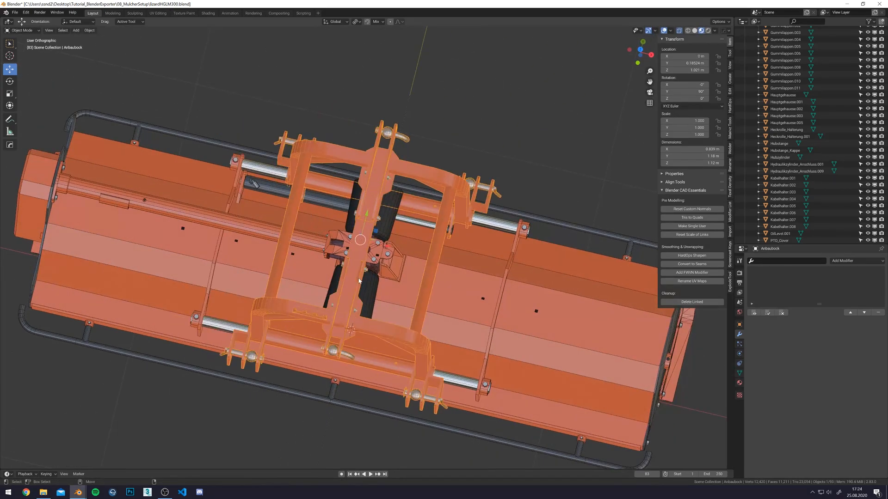
Join the leftover small parts near the middle of the frame into Anbaubock.
middle_click_drag(500, 284, 368, 240)
scroll(370, 278, "up", 2)
middle_click_drag(402, 365, 311, 257, "shift")
left_click(352, 272)
left_click(376, 266, "shift")
middle_click_drag(375, 267, 446, 237)
left_click(340, 263, "shift")
right_click(339, 263)
left_click(340, 263)
scroll(340, 263, "down", 3)
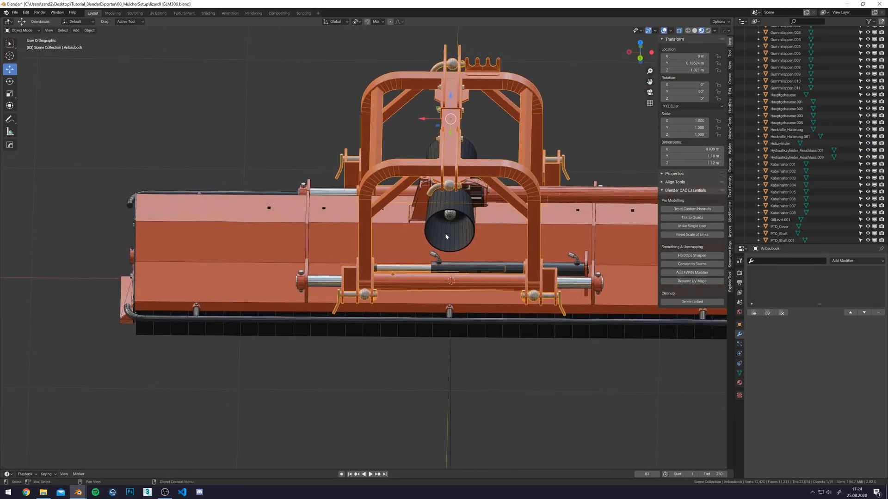
Slide the Anbaubock frame sideways to check for unjoined parts, and hide it.
left_click_drag(428, 122, 392, 131)
middle_click_drag(456, 170, 333, 190, "shift")
left_click_drag(264, 159, 331, 162)
middle_click_drag(339, 166, 317, 214, "alt")
key("h")
Try to join all visible parts, including the rubber flaps, into the main housing, and undo the join.
scroll(353, 246, "down", 4)
middle_click_drag(353, 246, 425, 267, "alt")
key("a")
scroll(368, 246, "up", 1)
left_click(378, 267, "shift")
right_click(378, 268)
left_click(377, 269)
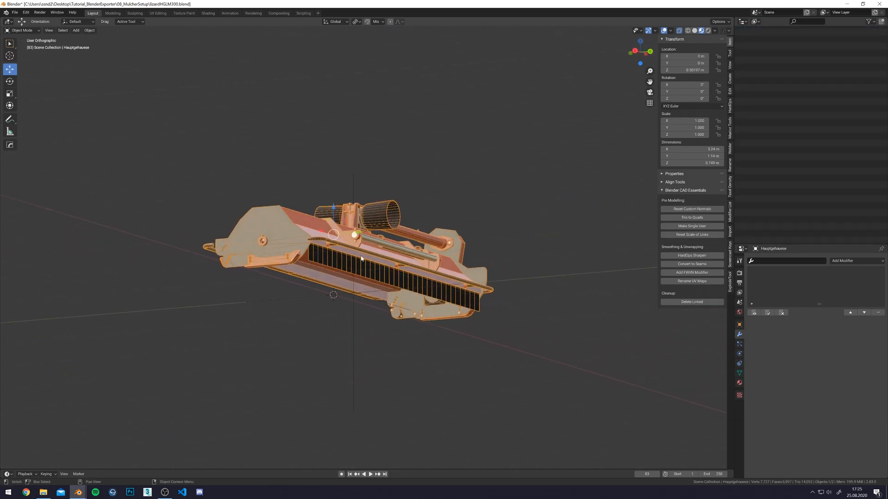
scroll(344, 257, "up", 2)
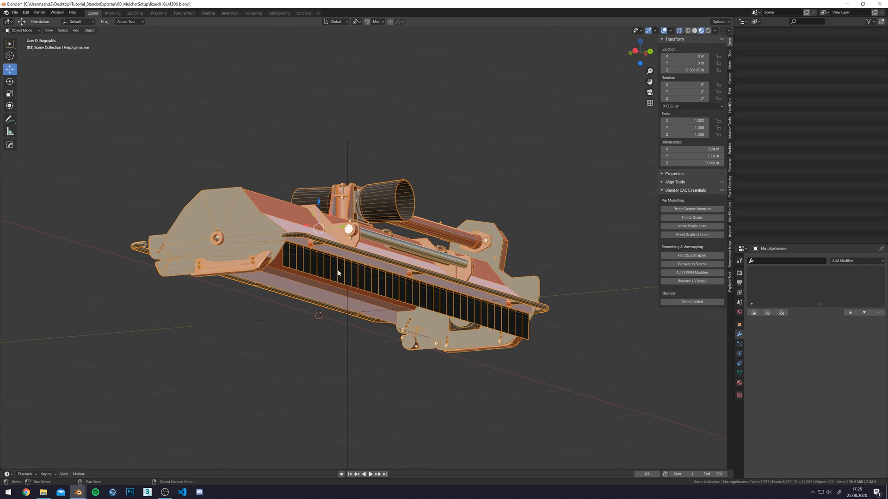
key("ctrl+z")
Select all Gummilappen rubber flaps along the housing's lower edge and hide them.
left_click(307, 267)
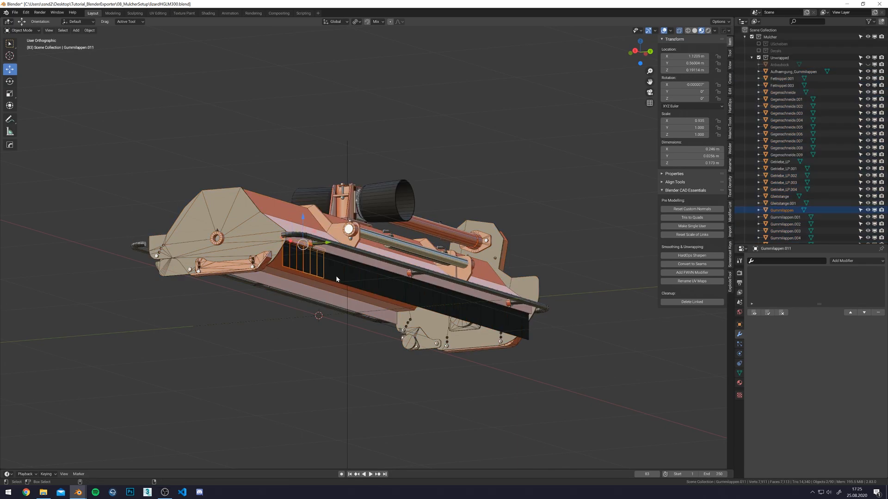
left_click(398, 292, "shift")
left_click(417, 297, "shift")
left_click(441, 304, "shift")
left_click(464, 309, "shift")
left_click(486, 316, "shift")
left_click(498, 321, "shift")
left_click(515, 323, "shift")
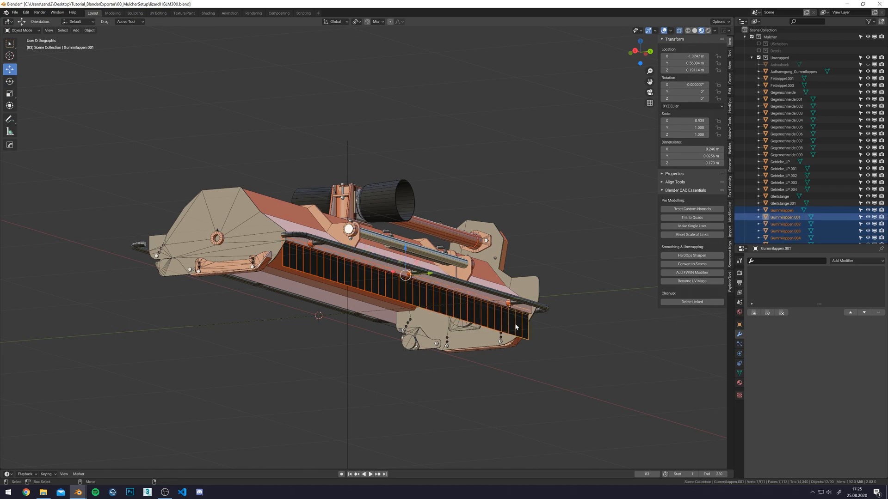
key("h")
Join all remaining visible parts into the Hauptgehaeuse object.
middle_click_drag(489, 327, 453, 344)
key("a")
left_click(278, 259, "shift")
middle_click_drag(278, 259, 243, 82, "alt")
right_click(375, 275)
left_click(372, 272)
Apply the location transform to the joined Hauptgehaeuse.
left_click(89, 30)
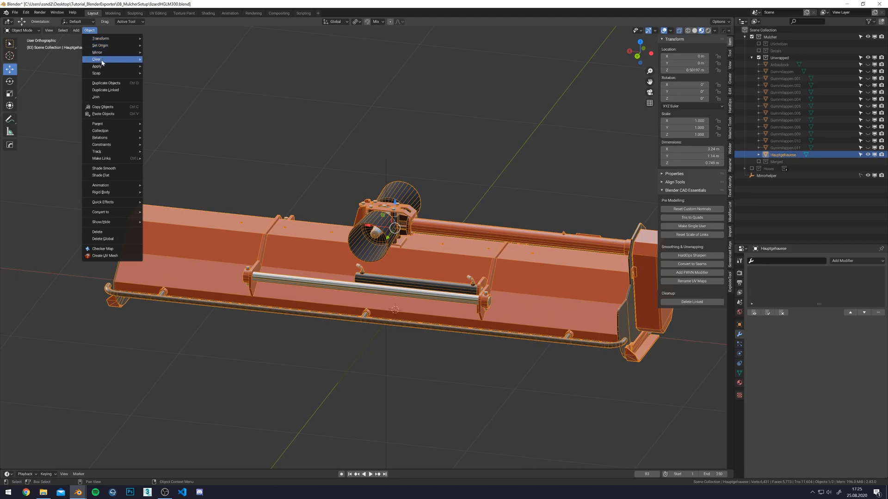
mouse_move(111, 66)
left_click(162, 66)
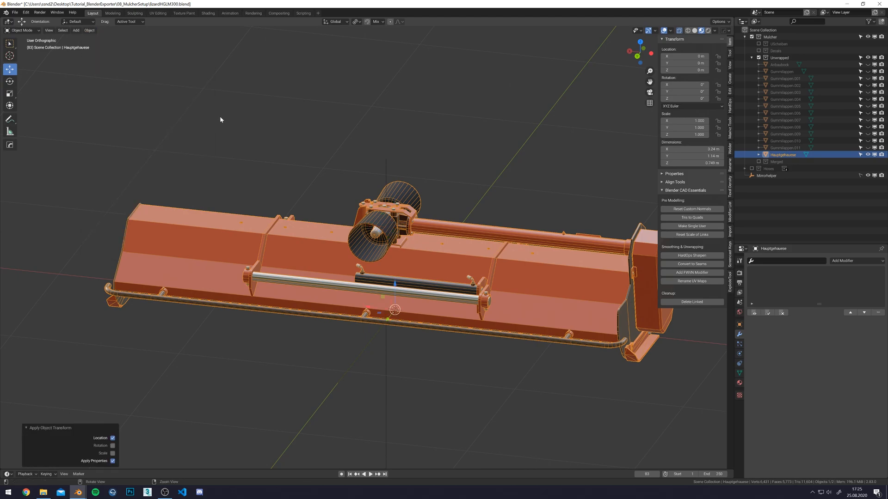
middle_click_drag(220, 116, 242, 99)
Delete the Mirrorhelper object and reveal all hidden objects.
middle_click_drag(399, 321, 421, 296)
left_click(404, 323)
left_click(842, 176)
key("Delete")
middle_click_drag(432, 247, 377, 274)
key("alt+h")
left_click(574, 90)
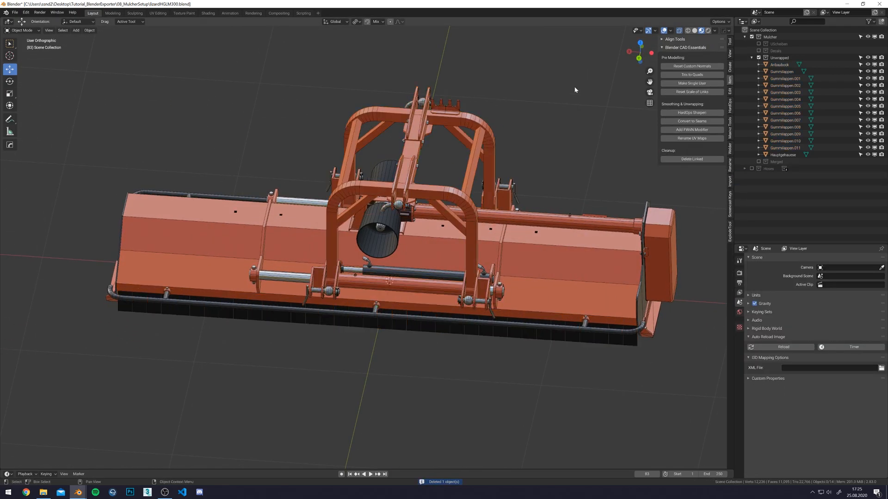
Set the Anbaubock frame's X location to 0 m.
left_click(429, 204)
left_click(687, 59)
type("0")
key("Return")
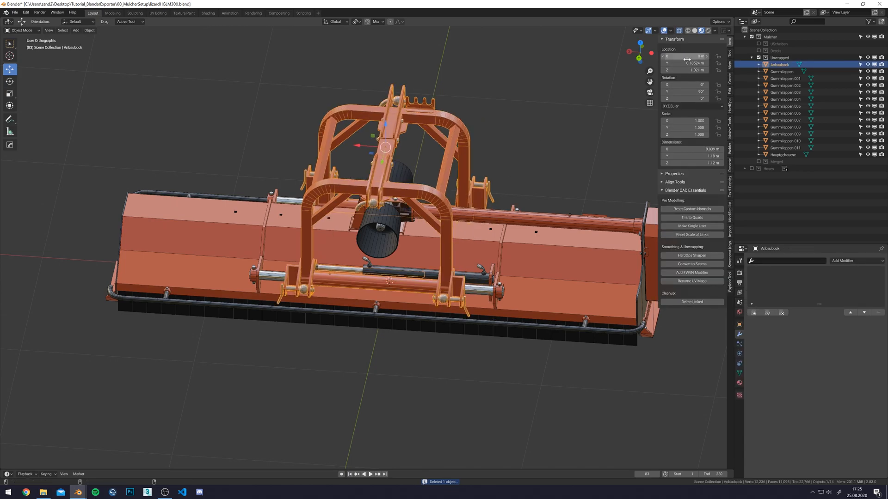
middle_click_drag(601, 208, 606, 175)
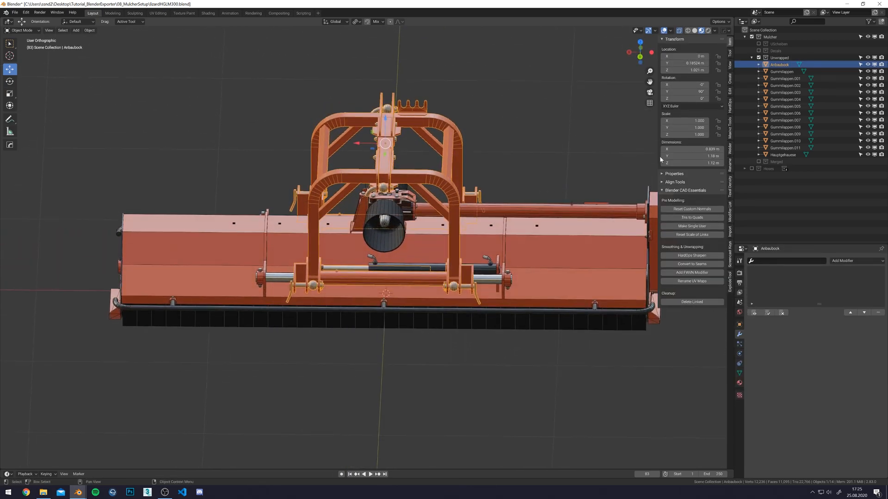
Rename Anbaubock as attacher and Hauptgehaeuse as mulcher.
double_click(788, 66)
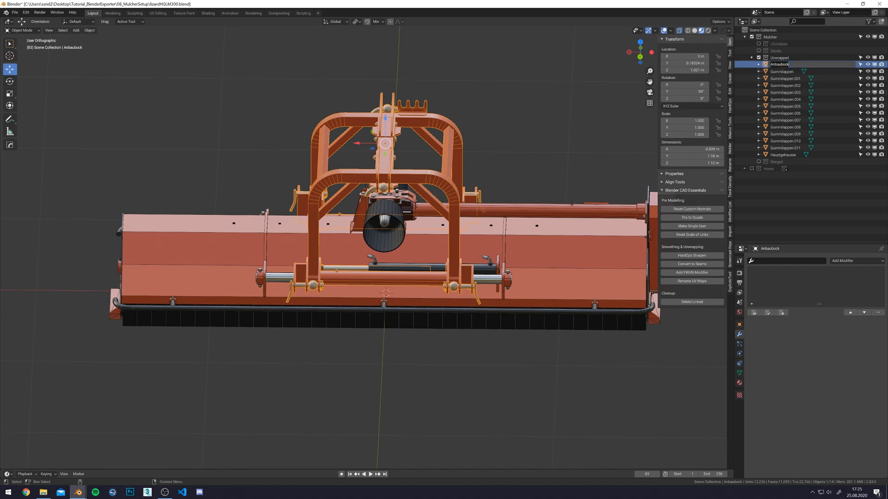
type("attacher")
key("Return")
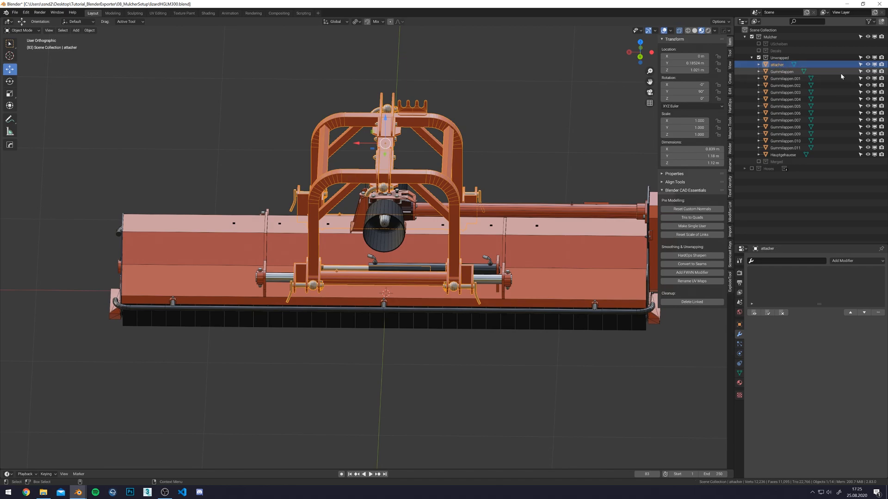
double_click(783, 155)
type("mulcher")
key("Return")
Batch-rename all Gummilappen objects as RubberFlaps using the Simple Renaming add-on.
left_click(784, 148)
left_click(781, 71, "shift")
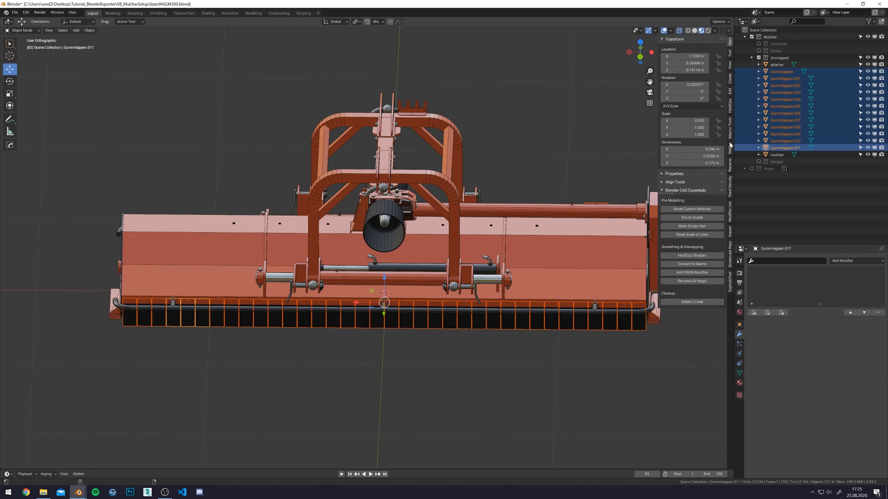
left_click(730, 165)
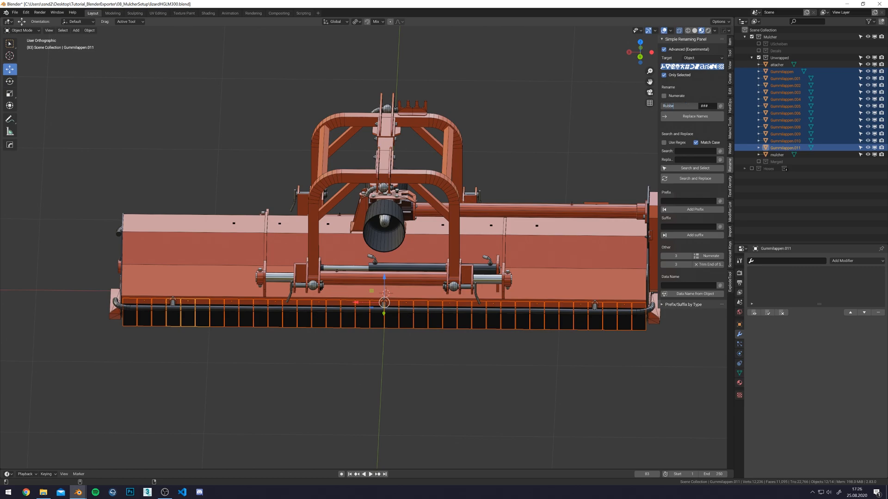
type("s")
key("Return")
left_click(696, 117)
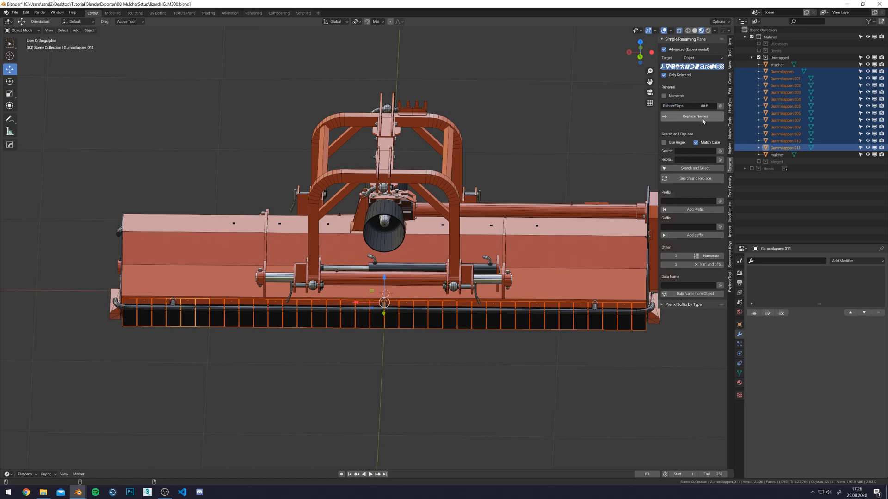
Enable the Merged collection and move backDrum, drum and warningSigns into the Unwrapped collection.
left_click(759, 161)
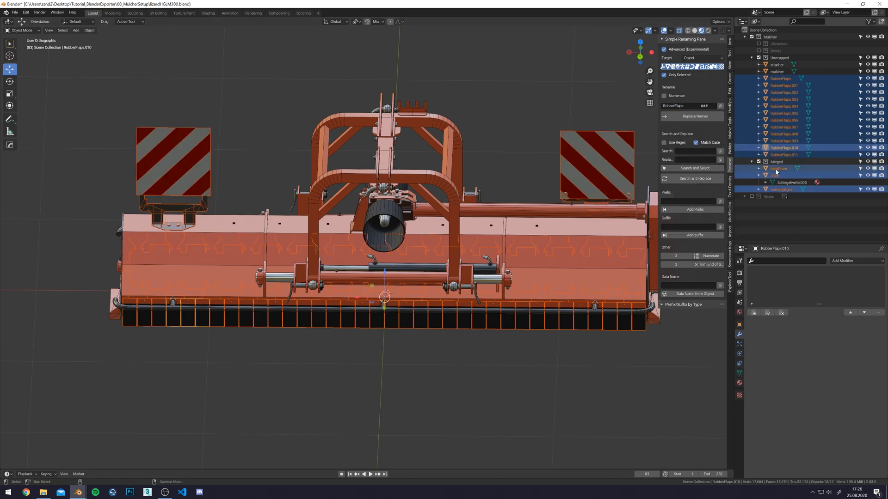
left_click(778, 169)
left_click(773, 183, "shift")
left_click_drag(774, 173, 786, 59)
Select every object in the Unwrapped collection and set the data names from the object names.
left_click(781, 66)
left_click(781, 175, "shift")
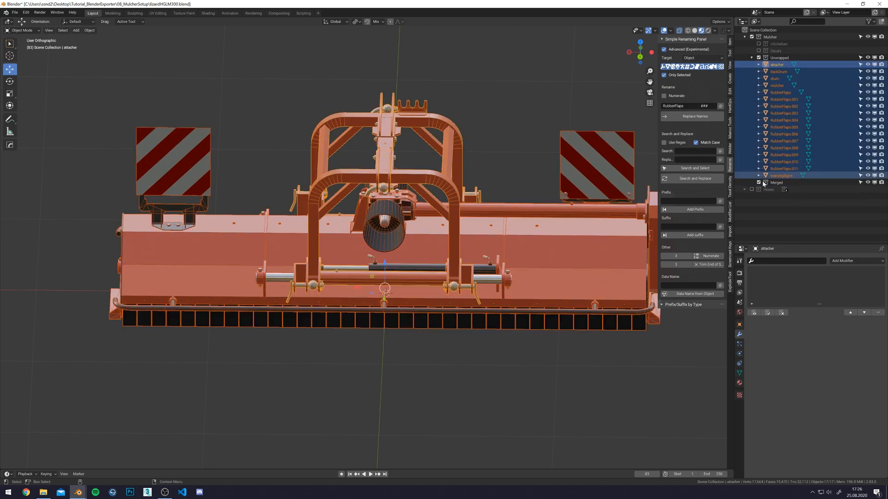
left_click(702, 297)
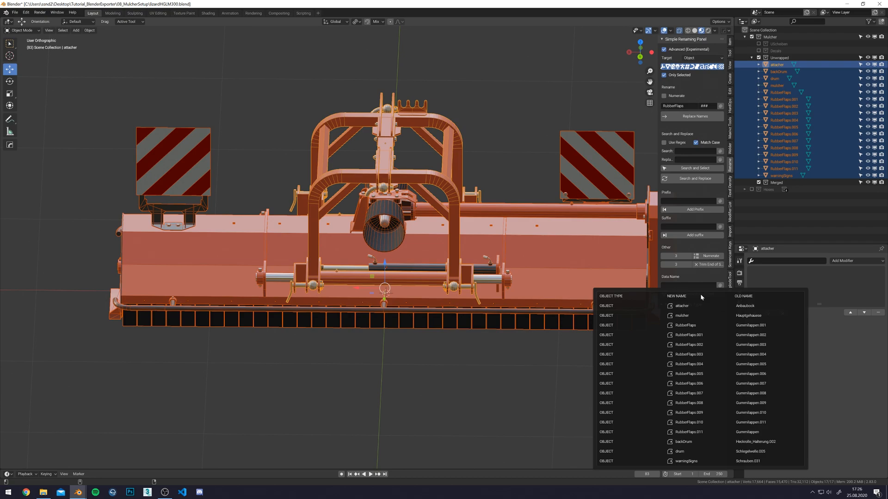
left_click(759, 148)
left_click(758, 148)
Deselect all objects and save the Blender file.
middle_click_drag(435, 156, 509, 170)
left_click(509, 175)
key("ctrl+s")
scroll(490, 191, "down", 4)
middle_click_drag(428, 212, 483, 218)
scroll(407, 300, "up", 3)
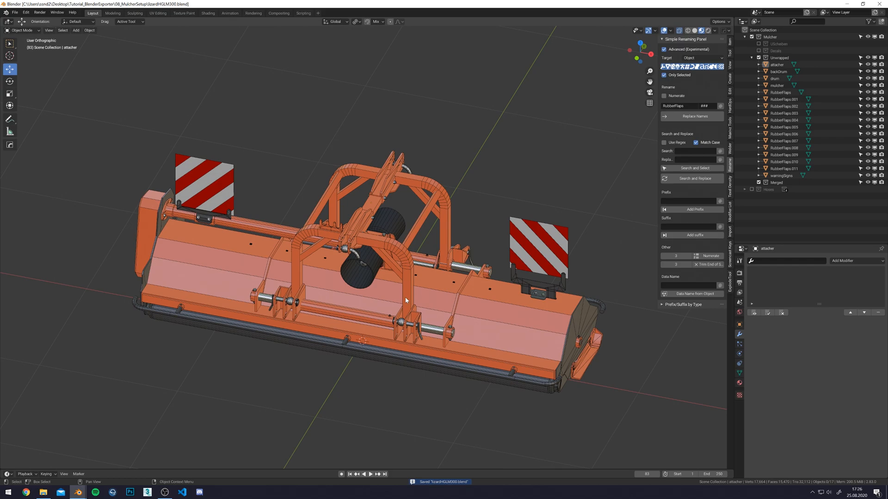
middle_click_drag(410, 292, 458, 258)
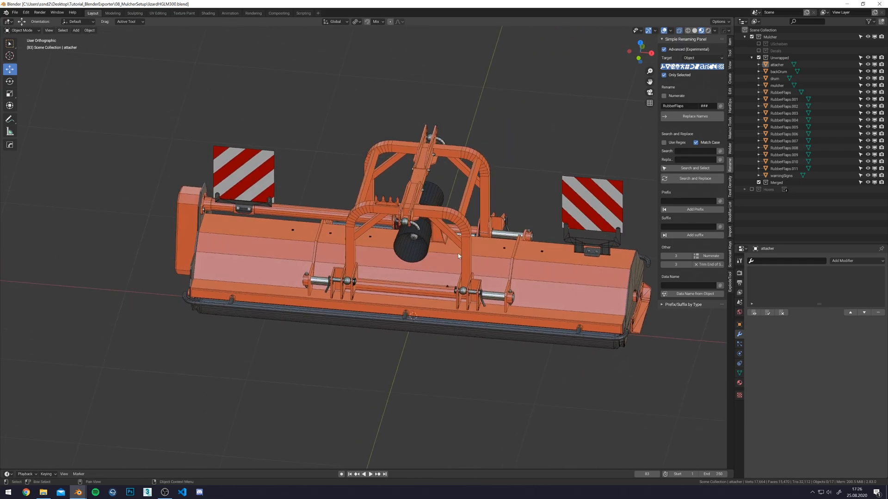
Select attacher and examine its material slots in an enlarged list.
left_click(777, 65)
middle_click_drag(531, 198, 654, 292)
left_click(740, 383)
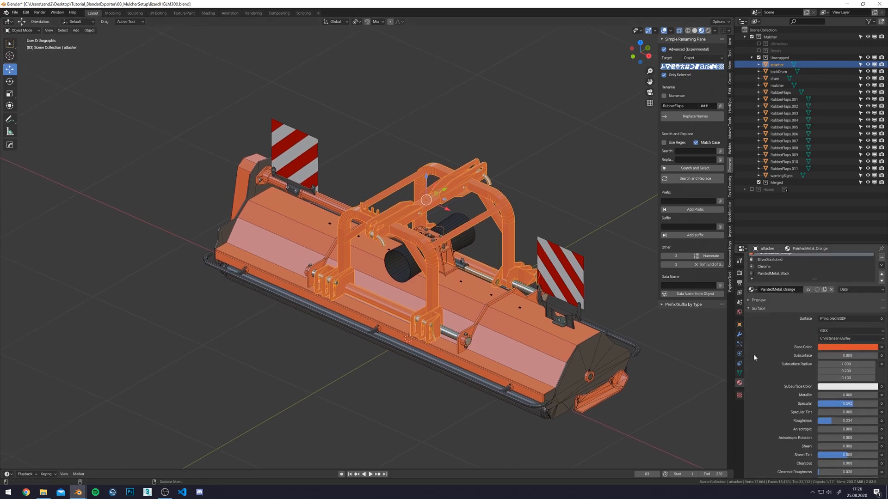
left_click_drag(814, 288, 814, 313)
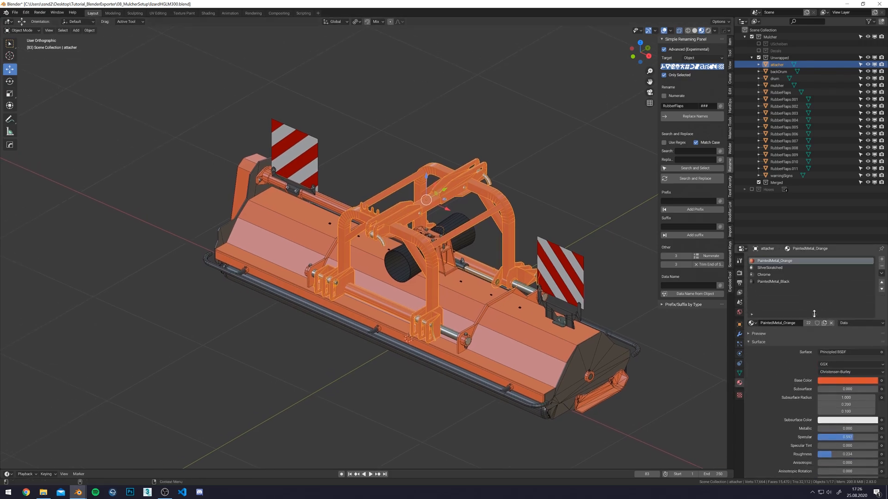
middle_click_drag(376, 168, 333, 175)
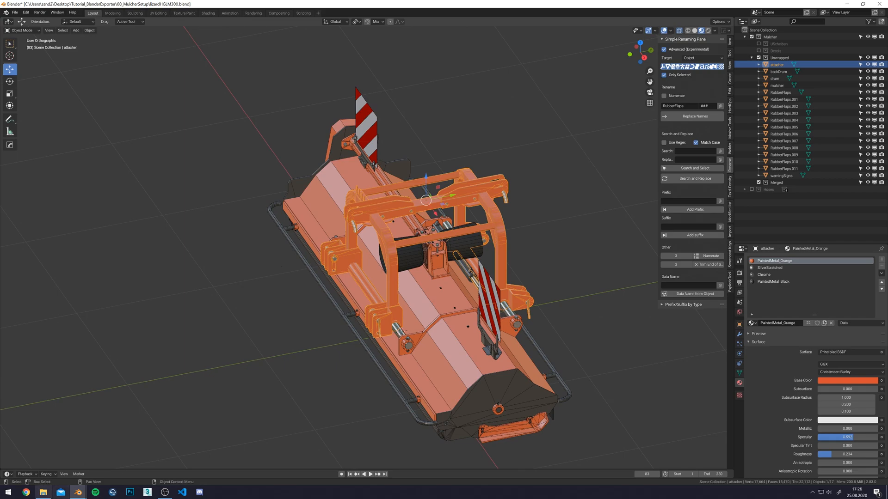
Switch to the Windows text editor and list customMat0 orange Metal, customMat1 black Metal and customMat2 black Plastic.
key("super")
type("editor")
key("Return")
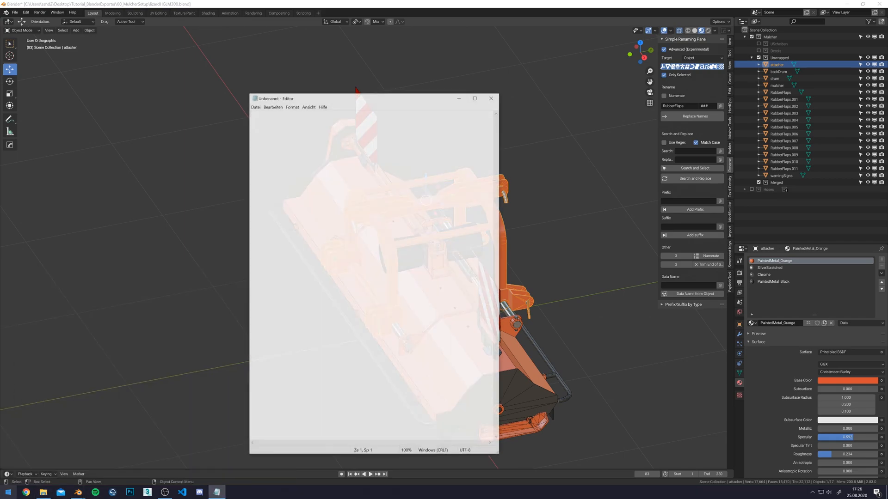
left_click_drag(322, 103, 369, 113)
type("custoamMat")
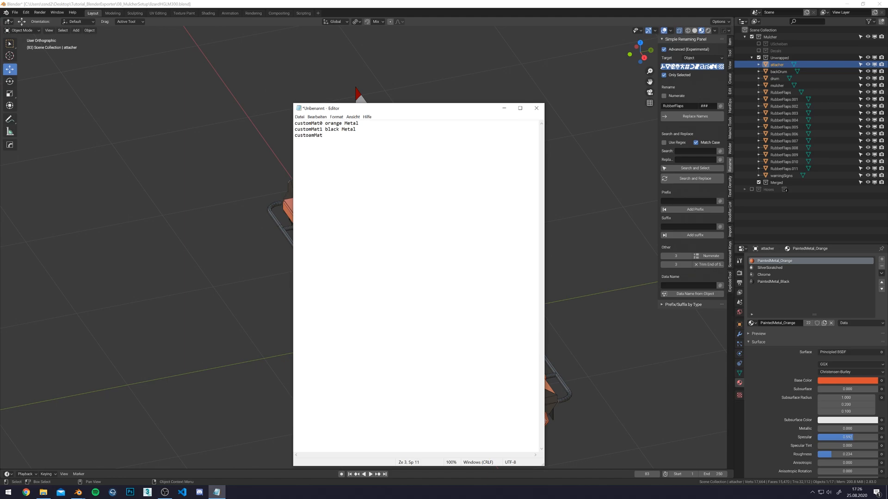
key("BackSpace")
left_click_drag(396, 114, 428, 287)
Select the mulcher object in Blender to check its materials around the PTO, and return to the text editor.
left_click(471, 189)
scroll(467, 175, "up", 3)
middle_click_drag(443, 129, 457, 235, "shift")
left_click(402, 230)
key("alt+Tab")
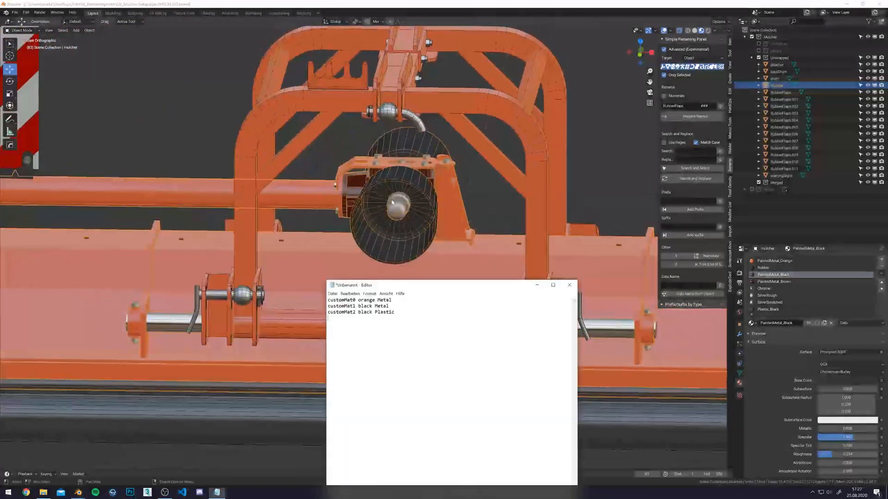
key("shift+Down")
key("shift+Down")
key("BackSpace")
key("ctrl+z")
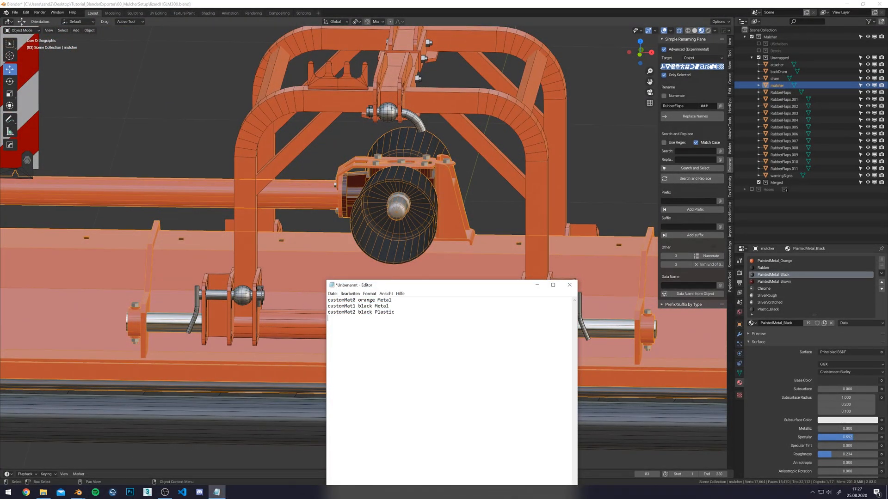
Duplicate the last line of the material list and change the copy to customMat3 with the colour darkred.
key("Up")
key("shift+End")
key("ctrl+c")
key("End")
key("Return")
key("ctrl+v")
key("shift+Right")
key("shift+Right")
key("shift+Right")
key("shift+Right")
key("shift+Right")
type("darkred")
key("BackSpace")
type("3")
Switch back to Blender, check the mulcher from several sides and save the file.
left_click(320, 190)
scroll(320, 190, "down", 5)
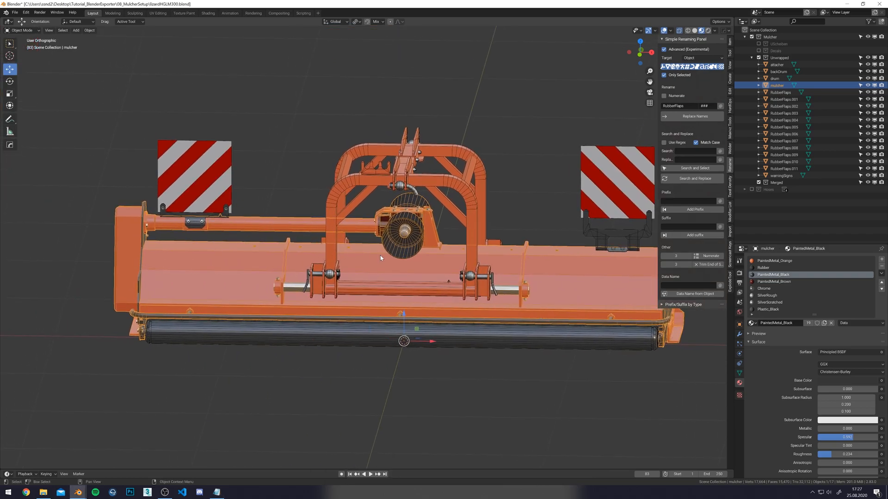
middle_click_drag(376, 254, 341, 224)
middle_click_drag(282, 241, 435, 261, "alt")
scroll(375, 248, "up", 3)
scroll(375, 252, "down", 3)
key("ctrl+s")
Enter Edit Mode on all objects with nothing selected, turn X-ray off and make the PaintedMetal_Orange material slot active.
middle_click_drag(331, 105, 393, 129, "shift")
key("a")
key("Tab")
key("alt+a")
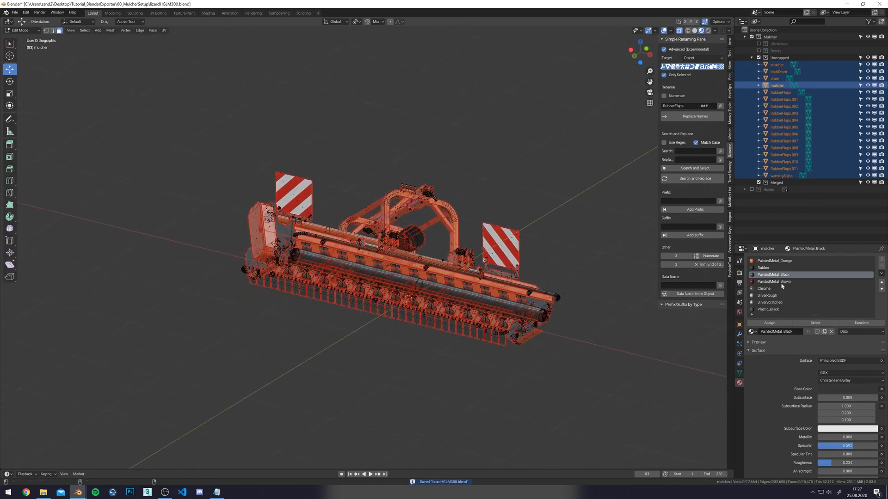
left_click_drag(815, 315, 815, 356)
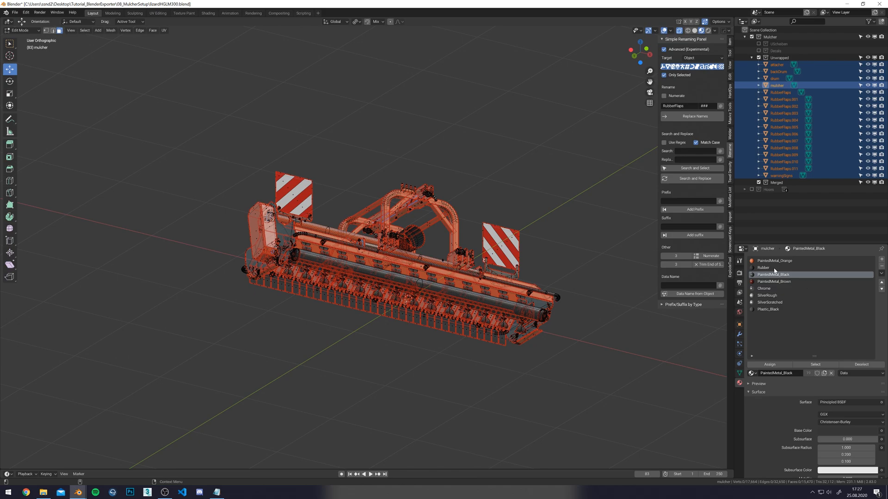
mouse_move(455, 134)
middle_mouse_down("alt")
mouse_move(468, 172)
mouse_move(488, 185)
mouse_move(450, 204)
middle_mouse_up("alt")
key("alt+z")
left_click(774, 261)
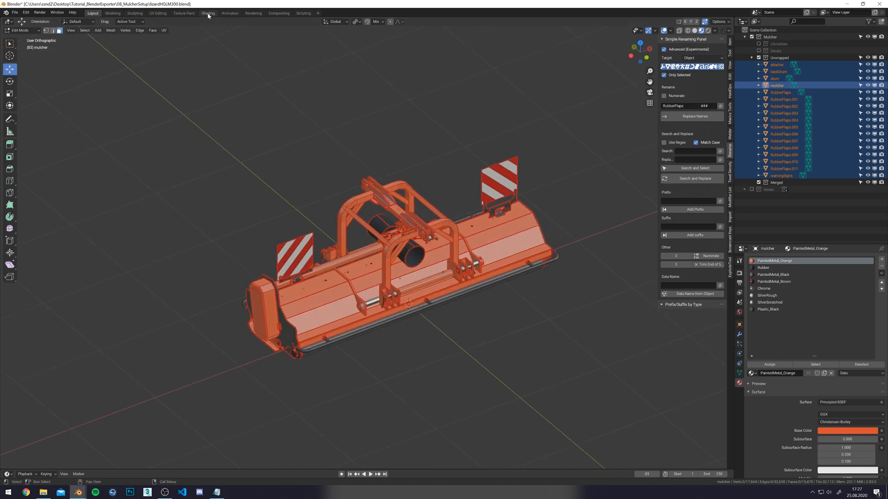
Switch to the UV Editing workspace and show the material slots in an enlarged list.
left_click(157, 13)
scroll(522, 263, "up", 3)
middle_click_drag(595, 276, 603, 226, "shift")
scroll(588, 255, "up", 3)
left_click(740, 239)
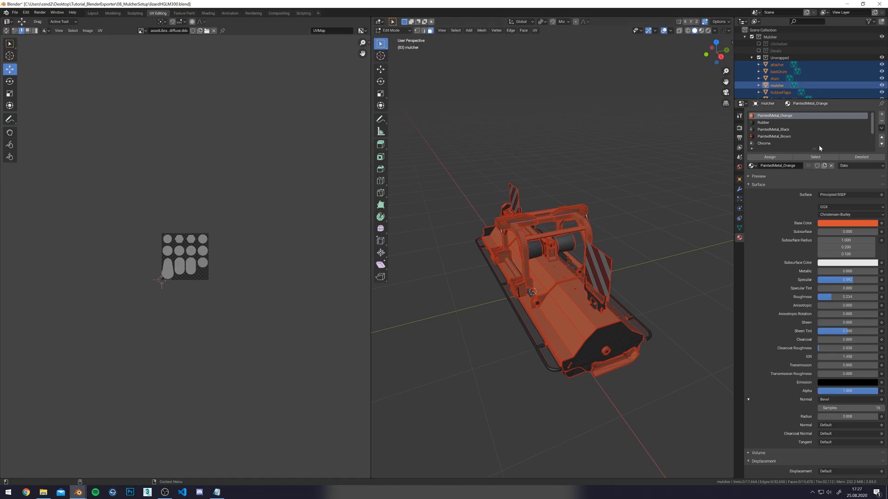
left_click_drag(818, 149, 820, 203)
mouse_move(587, 268)
middle_mouse_down()
mouse_move(599, 264)
mouse_move(589, 277)
middle_mouse_up()
Select all geometry to display the complete UV layout, and clear the UV selection.
key("a")
scroll(227, 290, "up", 10)
middle_click_drag(323, 264, 189, 249)
key("w")
scroll(243, 153, "down", 2)
left_click(349, 153)
scroll(180, 163, "down", 1)
Box-select the UV islands beside the main layout and move them by -1 along X.
left_click_drag(180, 166, 393, 368)
key("w")
left_click_drag(264, 252, 160, 250)
left_click(93, 448)
left_click(92, 441)
left_click(93, 441)
type("-1")
key("Return")
scroll(139, 286, "up", 5)
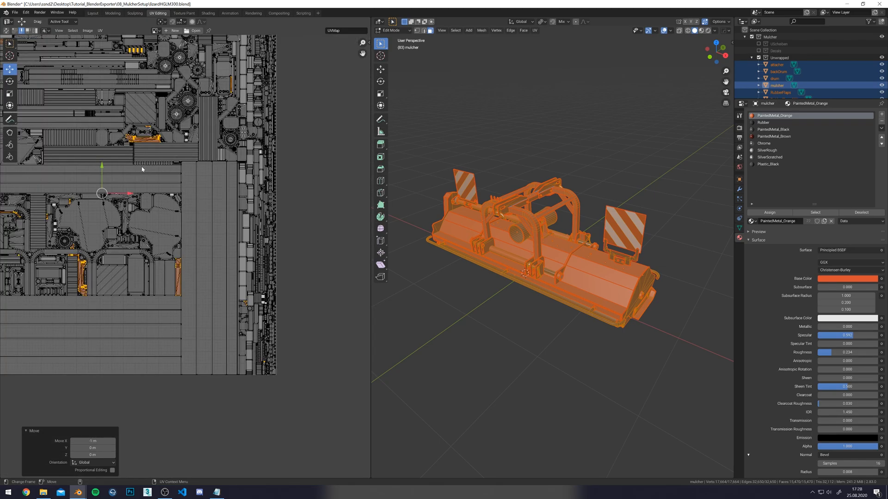
Try moving the selected UV islands, undo the move and clear the mesh selection.
left_click_drag(129, 193, 136, 199)
key("ctrl+z")
scroll(516, 163, "down", 1)
middle_click_drag(518, 164, 537, 166)
scroll(537, 165, "up", 2)
left_click(643, 107)
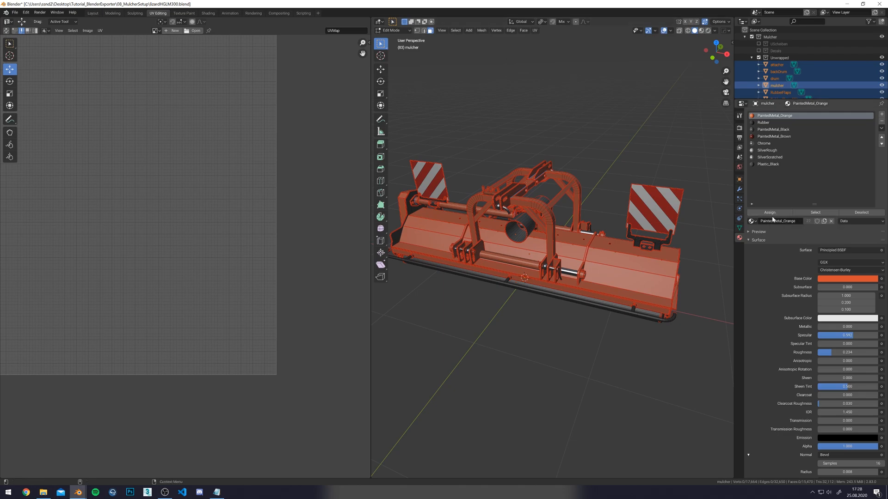
Compare the UV layout of the PaintedMetal_Orange faces with the complete UV layout of all geometry.
left_click(815, 213)
scroll(537, 241, "down", 2)
scroll(139, 208, "down", 3)
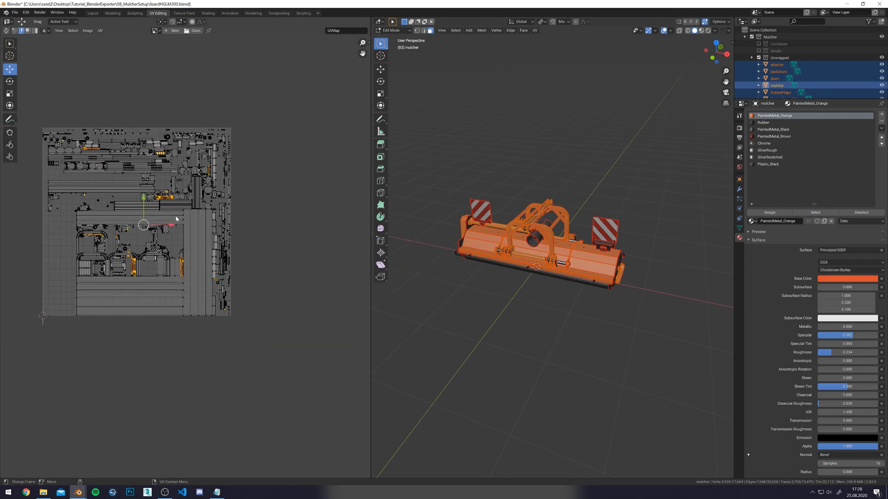
key("alt+a")
key("a")
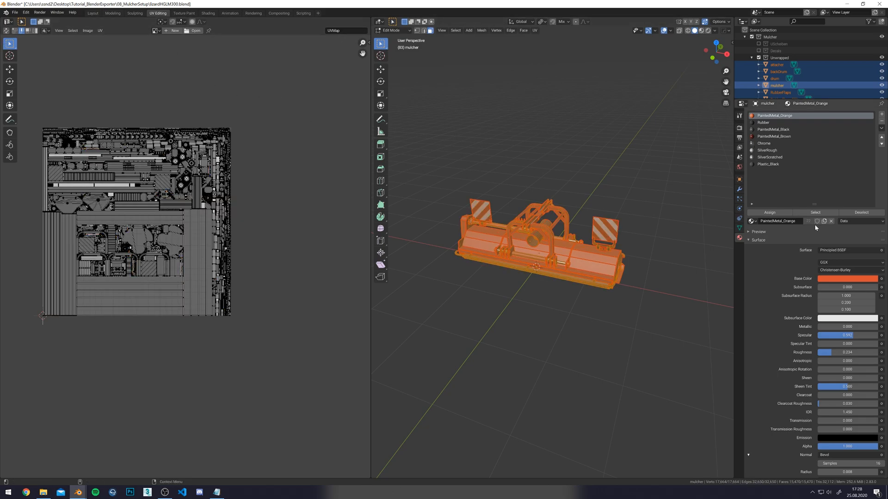
Select only the faces using PaintedMetal_Orange and box-select all their UVs.
left_click(567, 154)
left_click(830, 213)
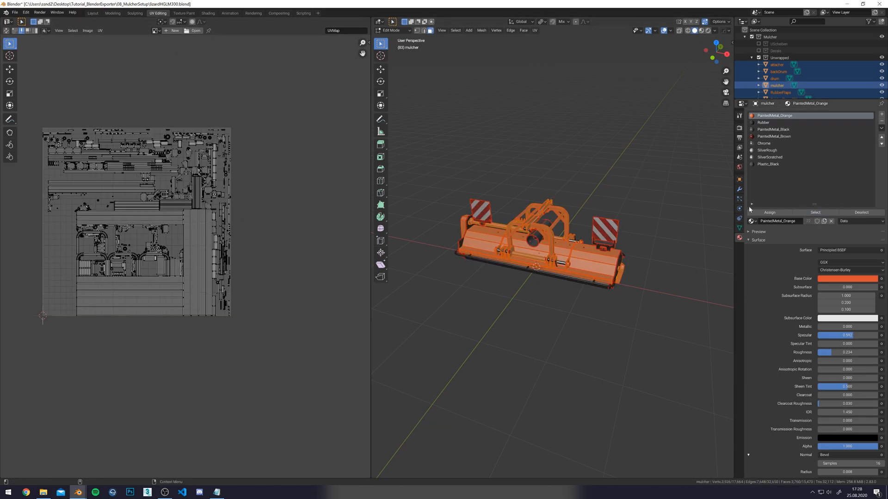
key("w")
key("w")
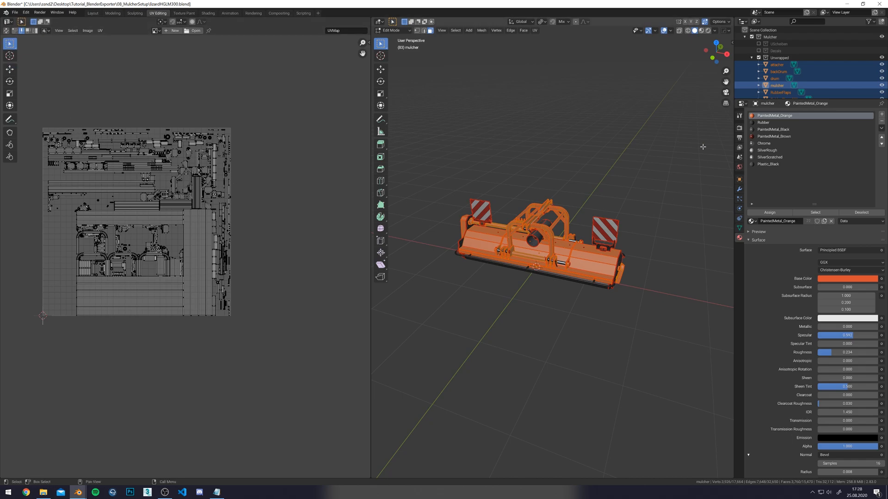
left_click_drag(27, 109, 287, 341)
key("w")
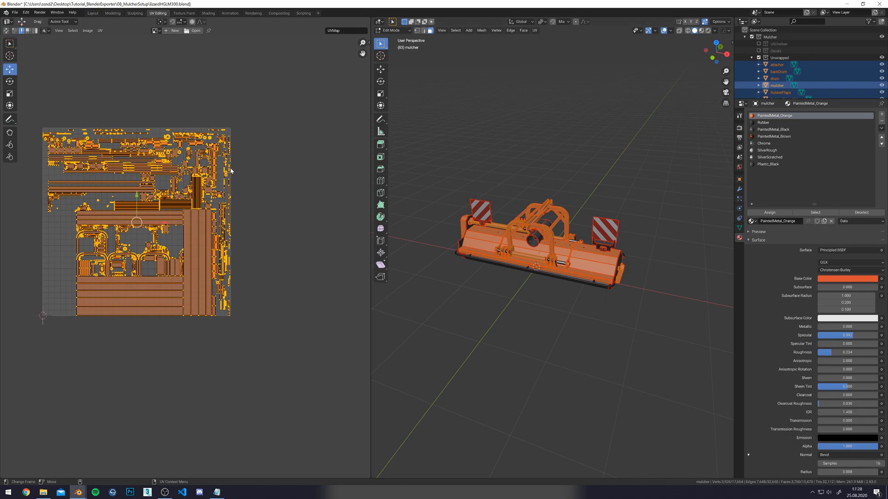
Move the selected orange UVs to Color - 0 with the Giants UDIM Materials tools and hide the orange faces.
left_click(369, 43)
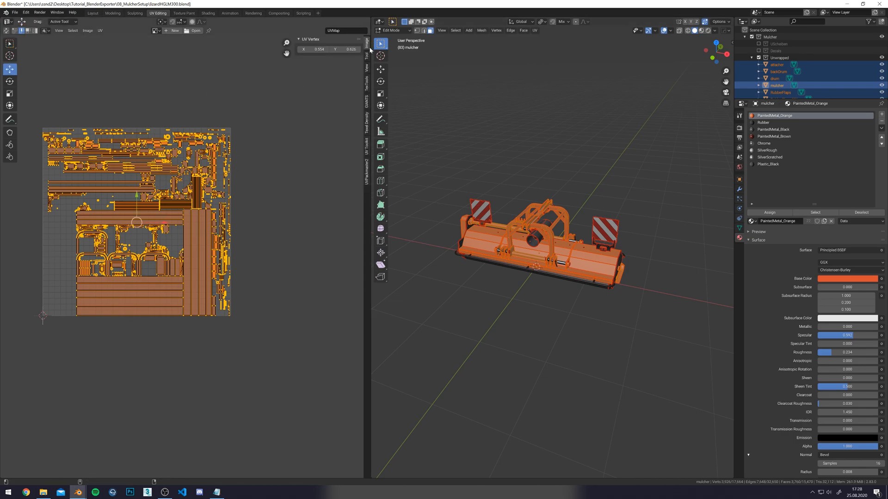
left_click(366, 106)
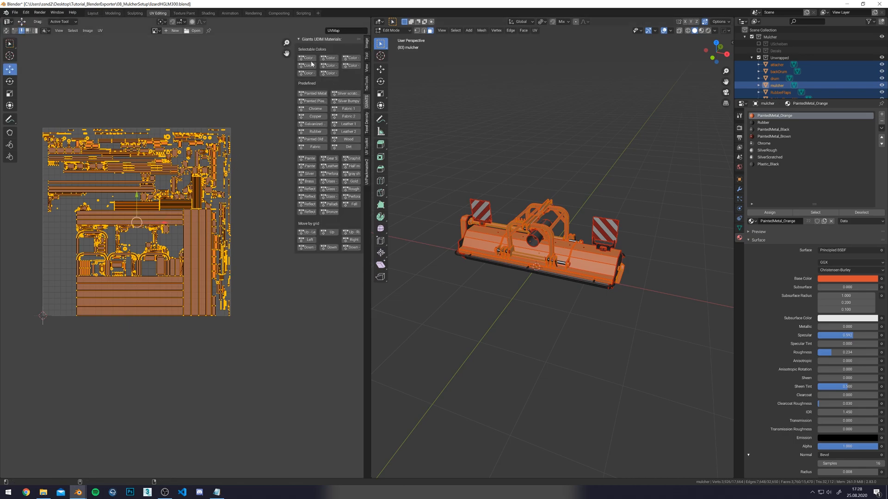
left_click_drag(294, 63, 272, 63)
left_click(287, 59)
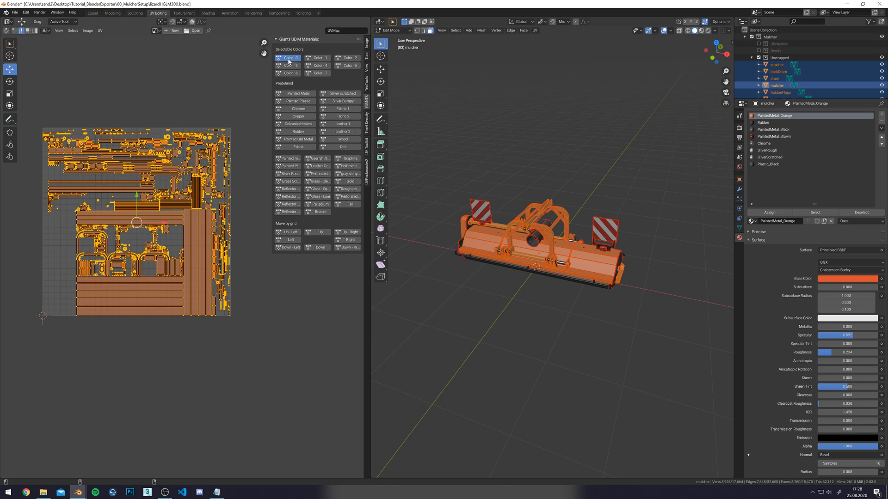
middle_click_drag(588, 159, 577, 150, "shift")
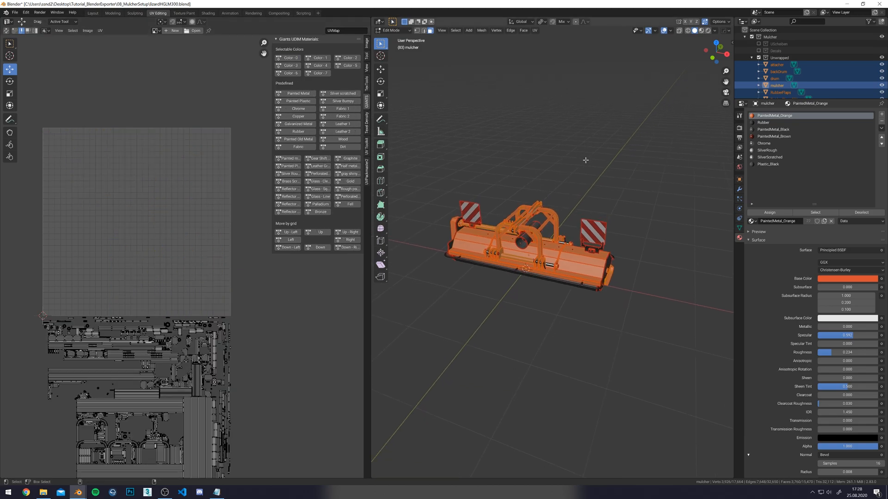
key("h")
scroll(675, 167, "up", 1)
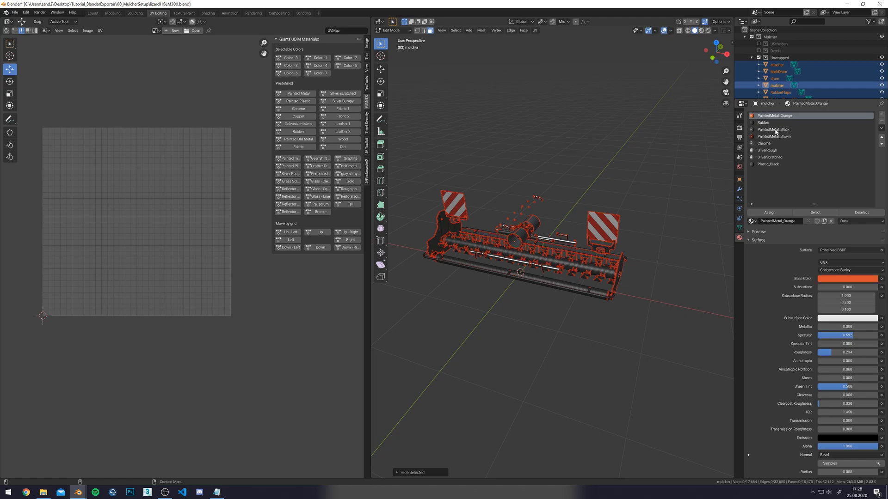
Move all UVs of the PaintedMetal_Black faces to Color - 1 and hide those faces.
left_click(217, 492)
left_click(218, 492)
left_click(774, 130)
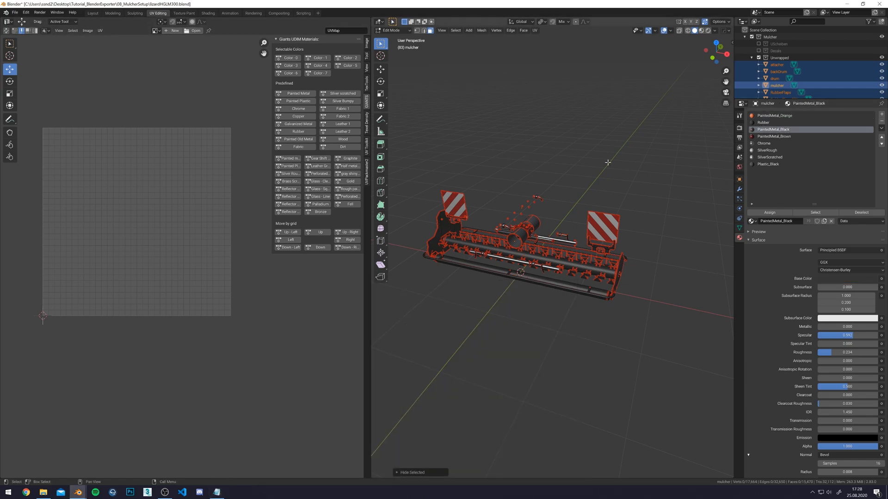
left_click(823, 213)
left_click(10, 44)
left_click_drag(31, 105, 283, 440)
key("shift+space")
key("g")
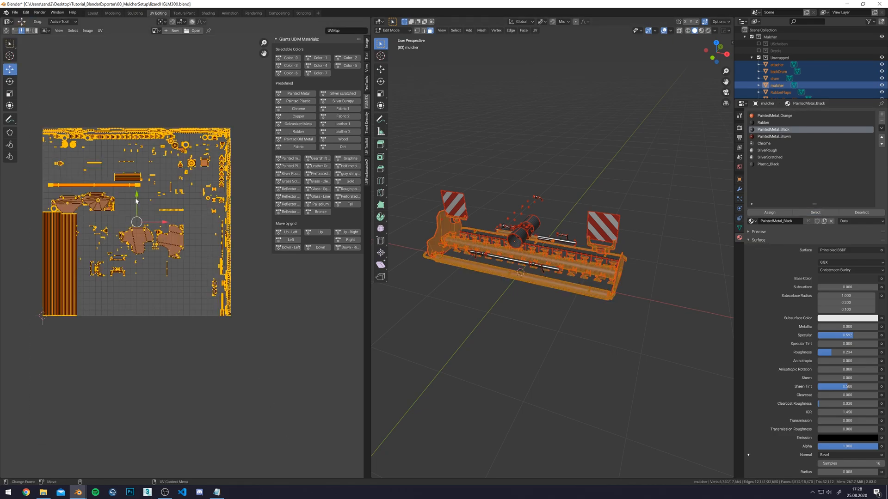
left_click(319, 58)
key("h")
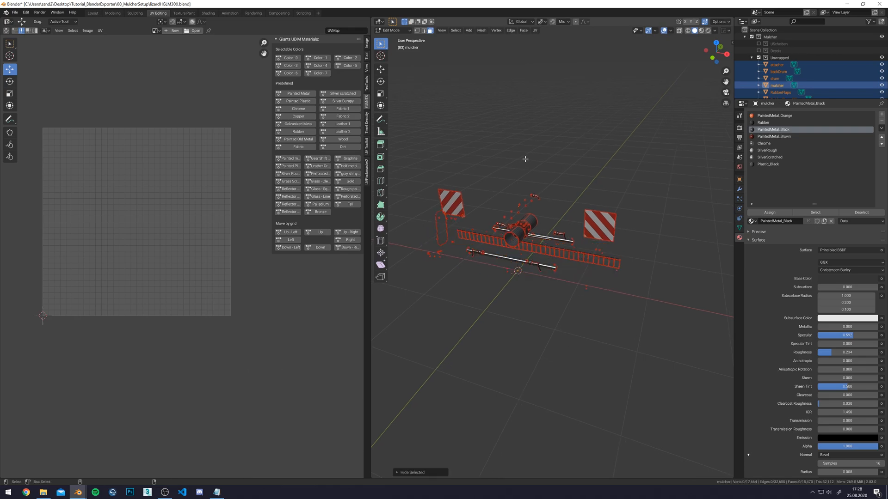
Select the PaintedMetal_Brown faces and move all their UVs to Color - 2.
left_click(773, 136)
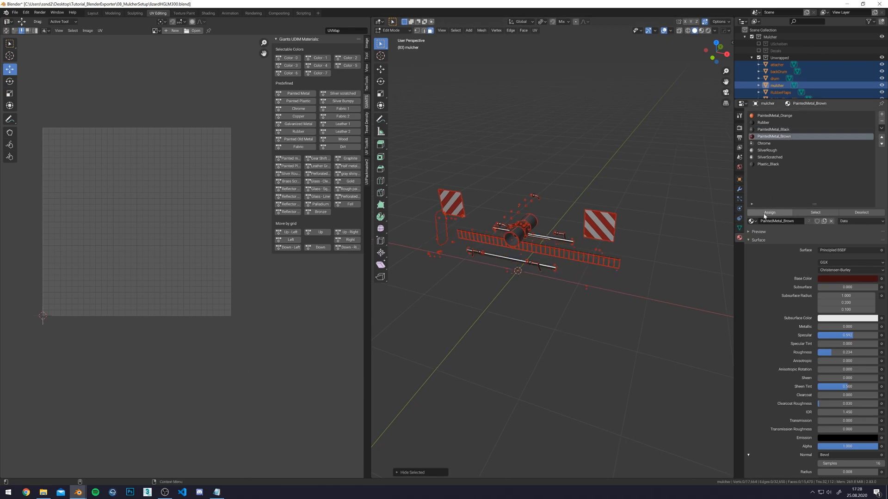
left_click(815, 213)
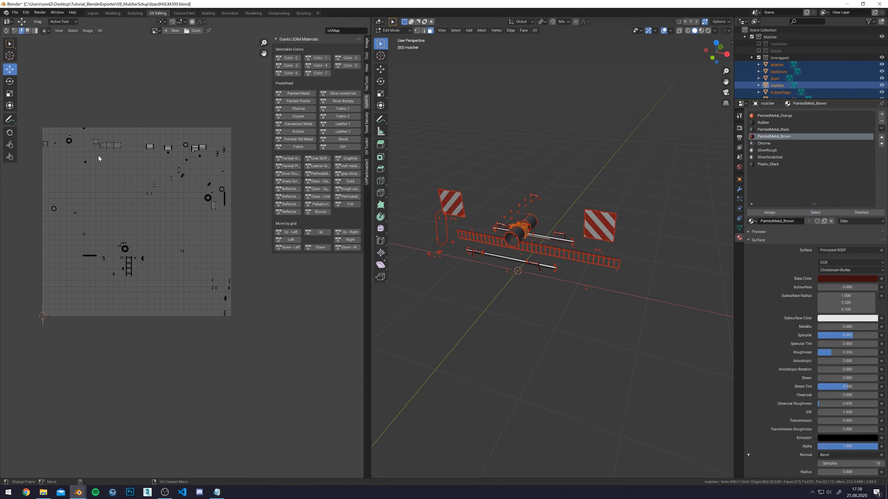
key("a")
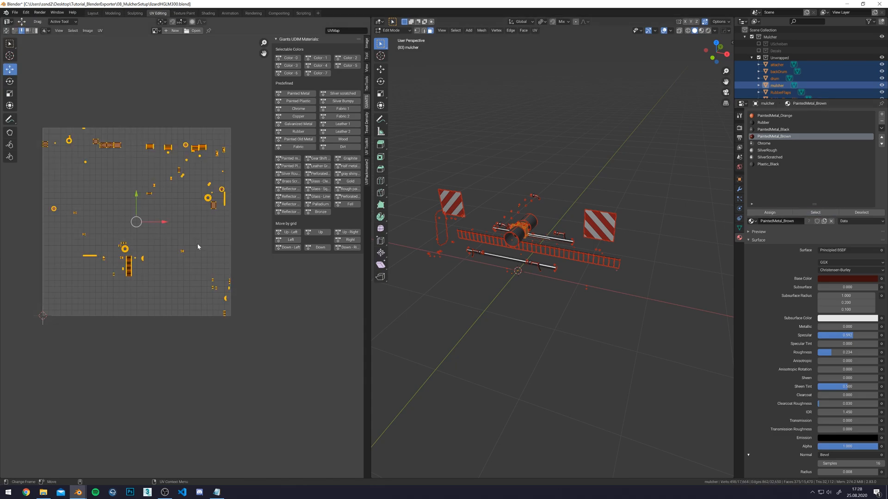
left_click(345, 58)
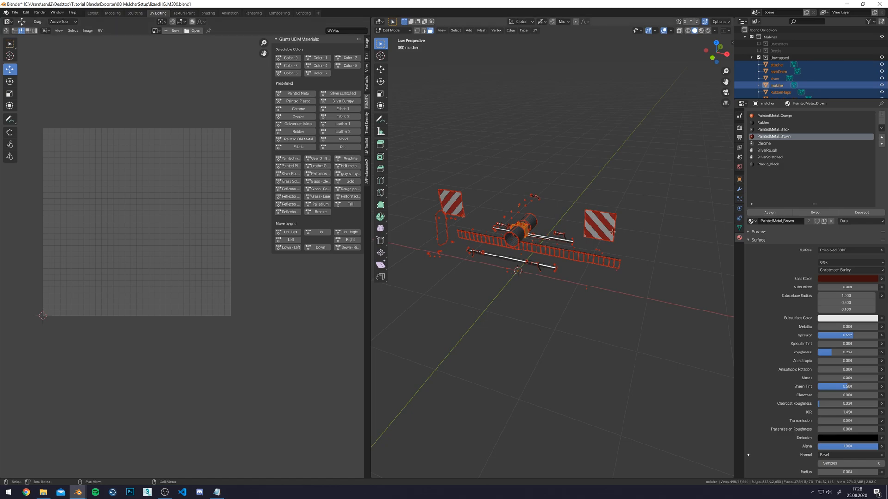
Check the custom material notes, select the Plastic_Black faces and inspect them around the central shaft guards.
left_click(217, 493)
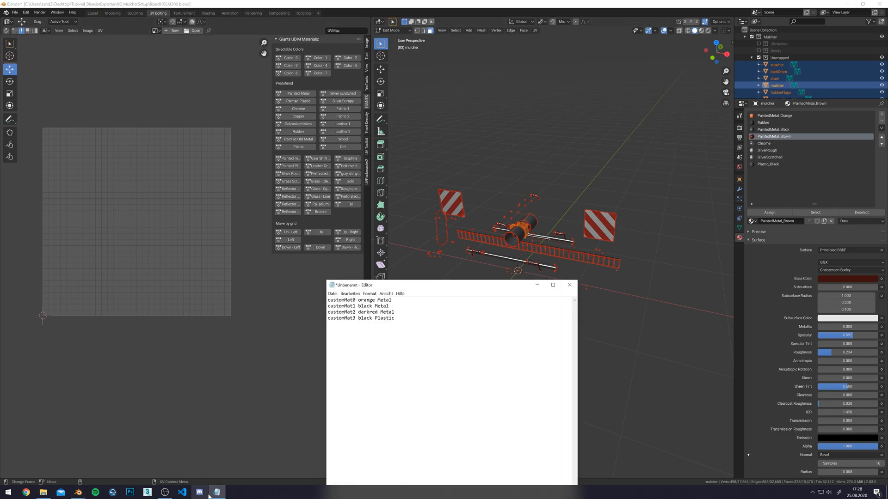
left_click(216, 493)
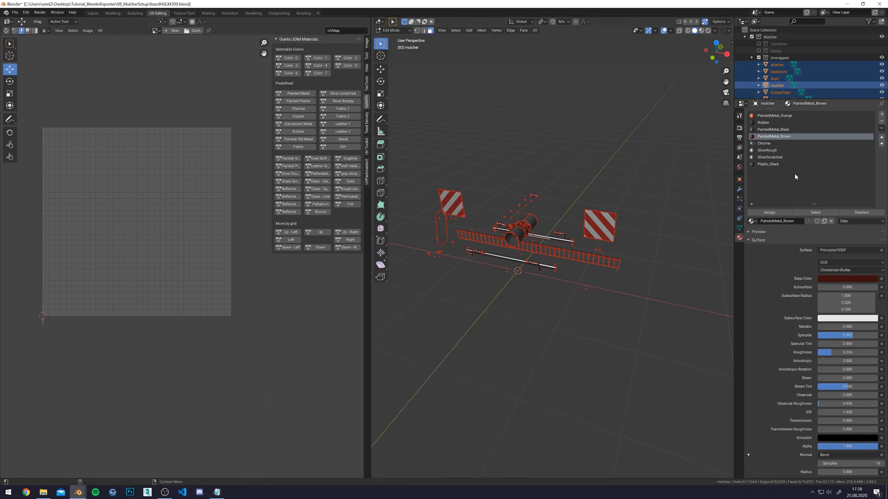
left_click(785, 164)
left_click(805, 212)
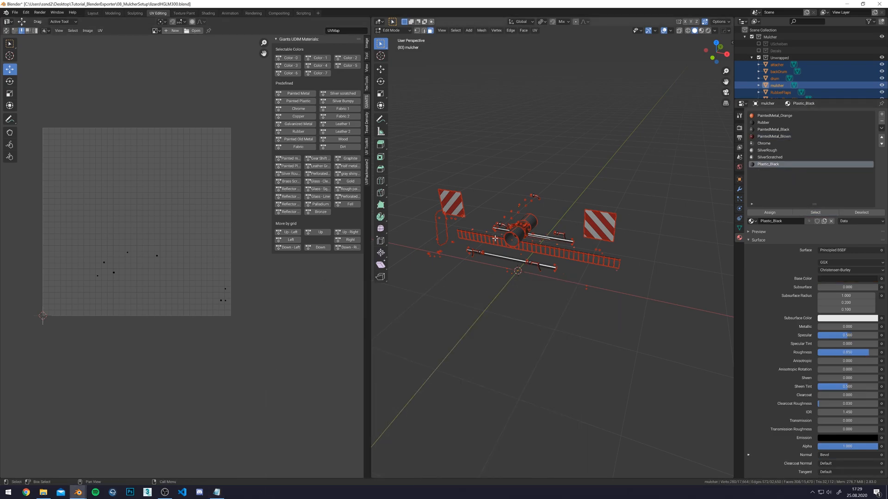
scroll(521, 233, "up", 5)
middle_click_drag(499, 221, 529, 233)
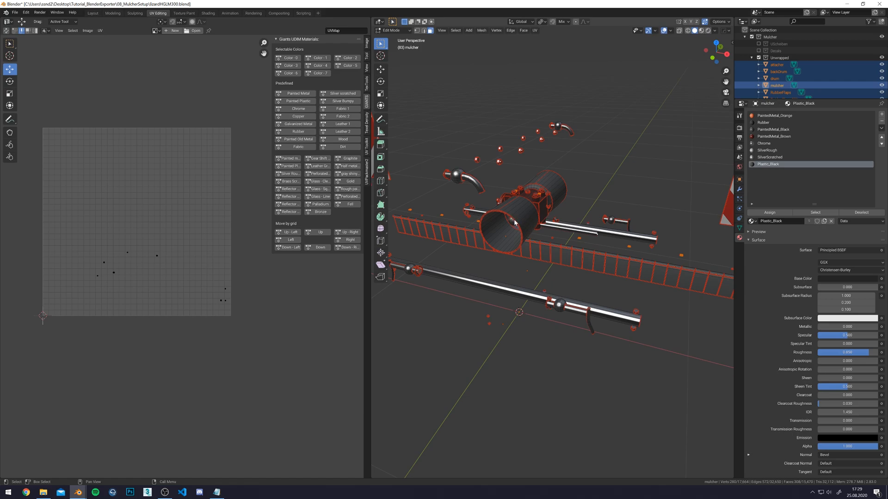
Edit only the mulcher object and select both cylindrical shaft guards by growing the selection from one face on each.
key("Tab")
key("Tab")
left_click(523, 228)
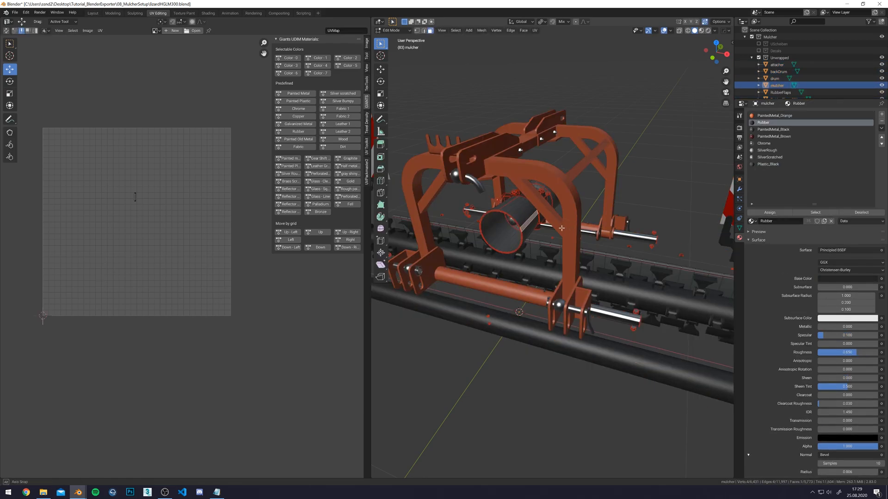
middle_click_drag(524, 228, 446, 239)
left_click(609, 215, "shift")
key("ctrl+KP_Add")
key("ctrl+KP_Add")
key("ctrl+KP_Add")
key("ctrl+KP_Add")
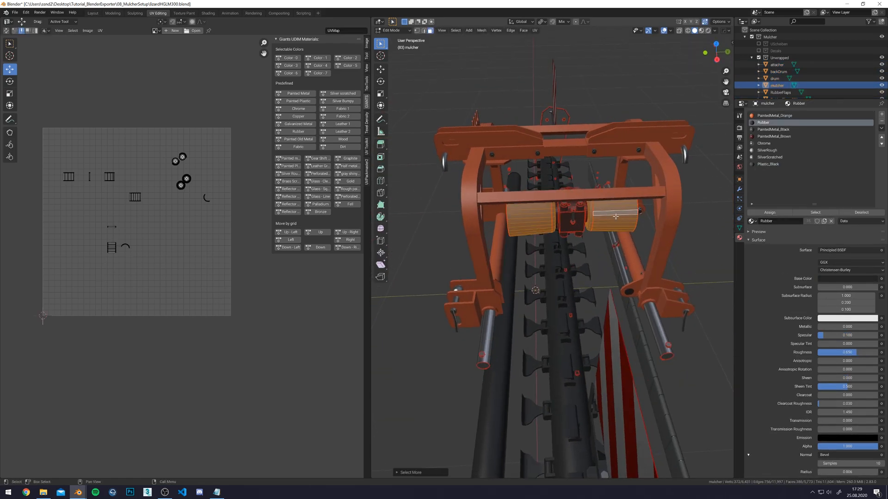
Assign the Plastic_Black material to the shaft guards and reselect every face using that material.
left_click(763, 165)
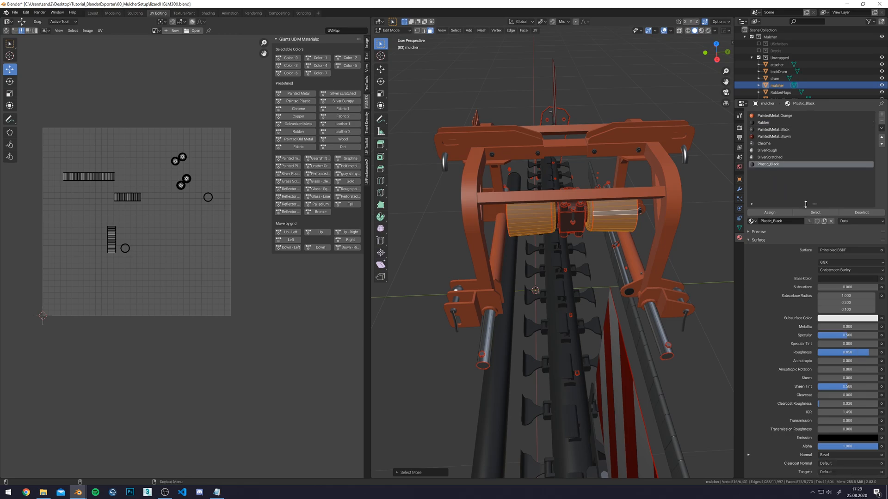
left_click(778, 214)
middle_click_drag(578, 206, 627, 212)
left_click(686, 186)
left_click(815, 212)
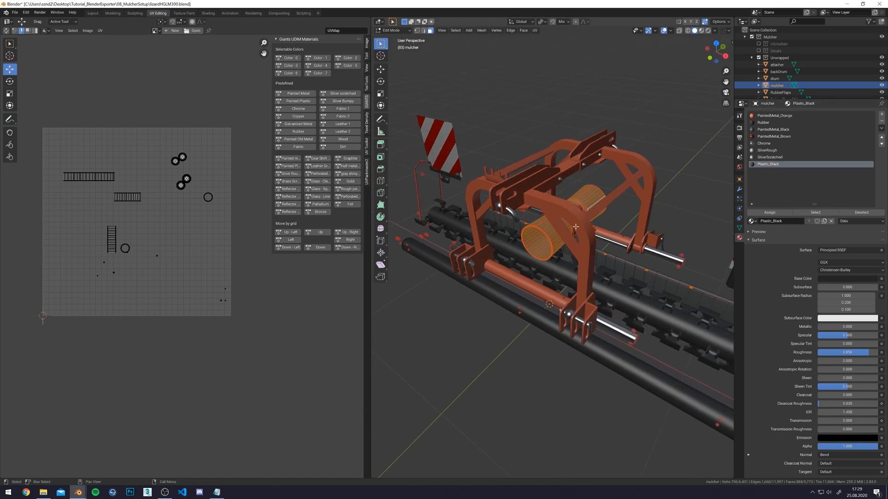
Enter Edit Mode on all objects and select the Plastic_Black faces together with all their UVs.
scroll(585, 207, "down", 5)
key("Tab")
key("a")
key("Tab")
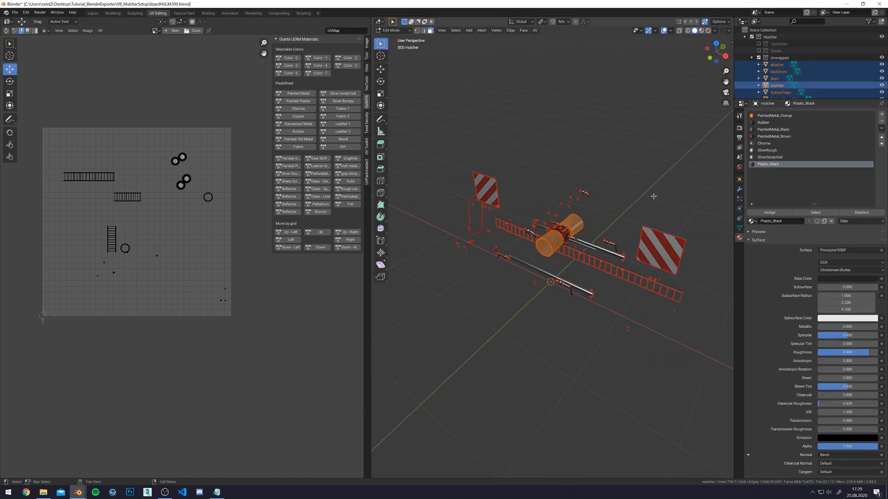
left_click(598, 163)
left_click(804, 213)
key("w")
left_click_drag(25, 109, 315, 371)
key("shift+space")
key("g")
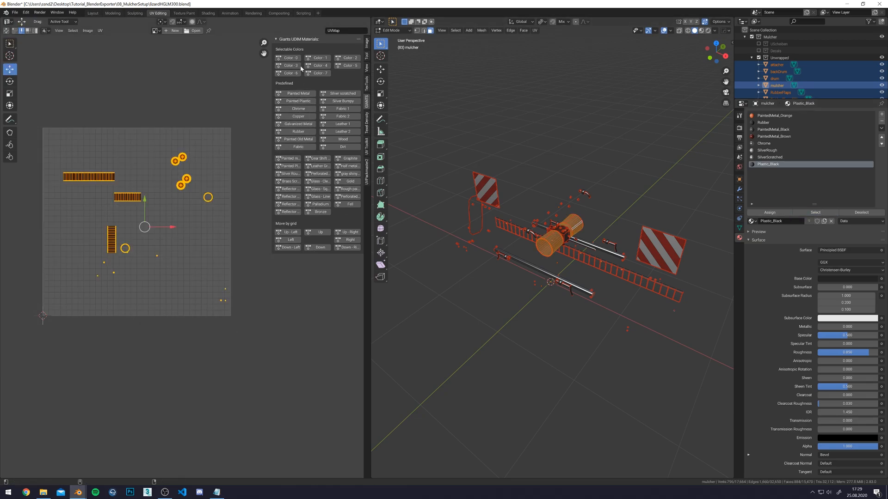
Check the custom material notes, move the selected black plastic UVs to Color - 3 and hide their faces.
left_click(216, 493)
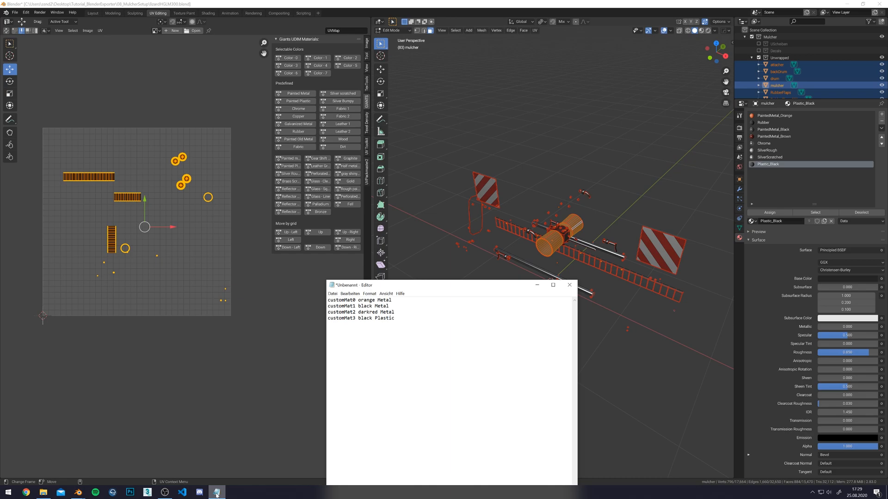
left_click(216, 492)
left_click(290, 65)
scroll(208, 323, "down", 7)
middle_click_drag(255, 312, 240, 311)
middle_click_drag(660, 179, 635, 182, "shift")
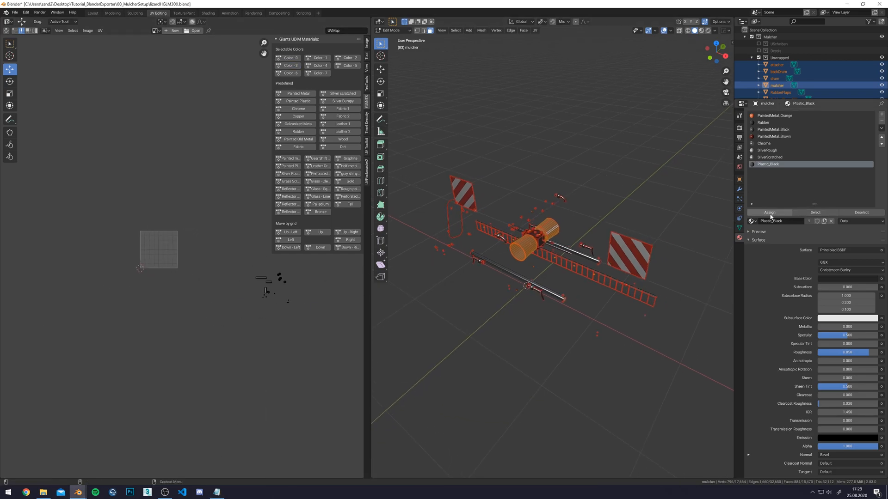
key("h")
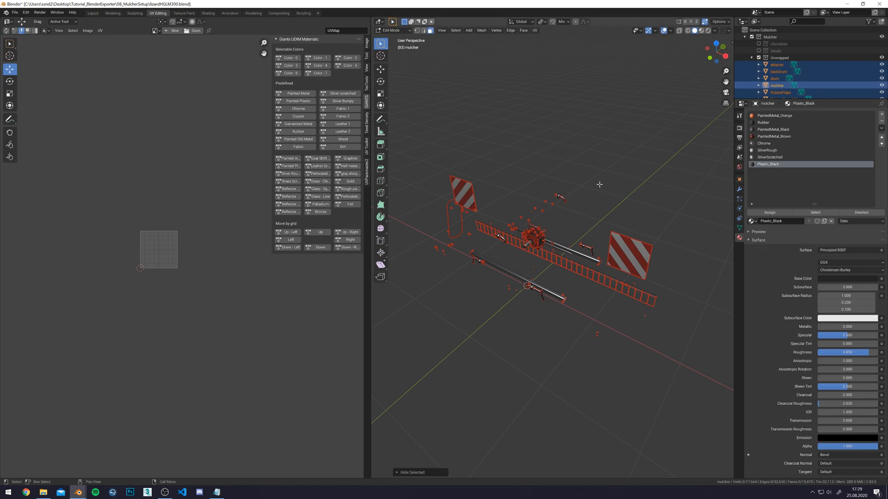
Select all PaintedMetal_Brown faces of the gearbox and hide them.
scroll(612, 146, "up", 2)
left_click(782, 123)
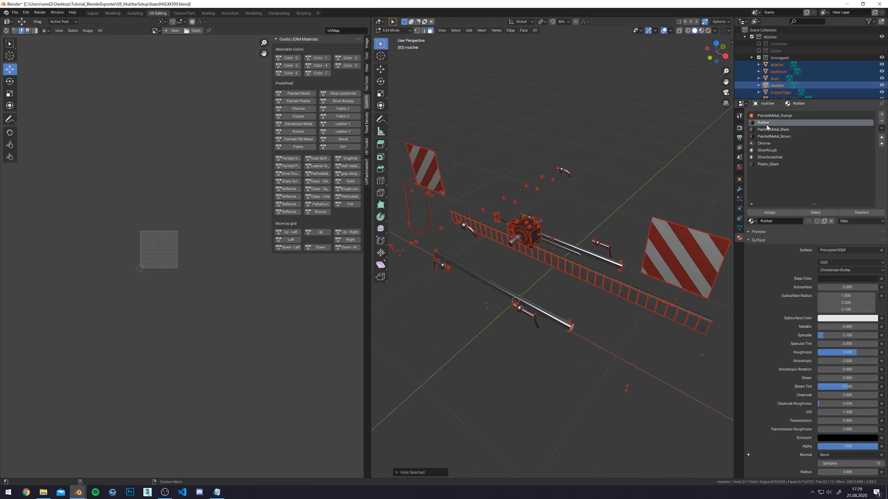
left_click(508, 208)
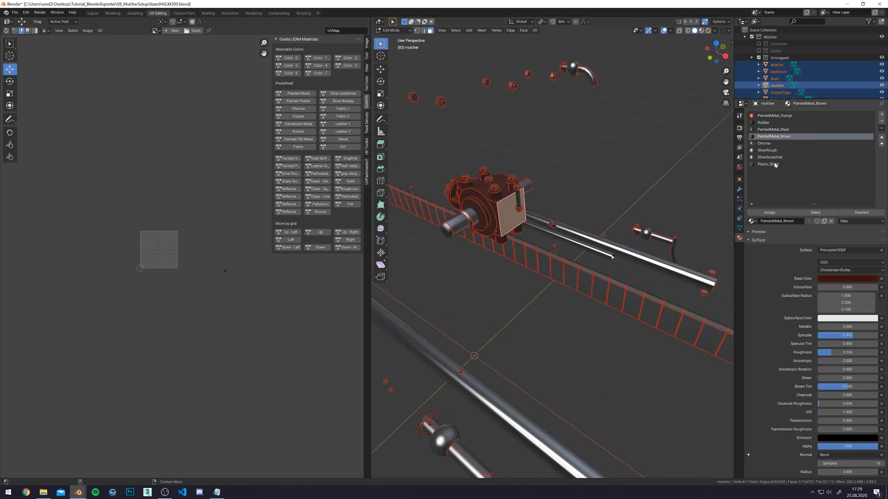
left_click(815, 212)
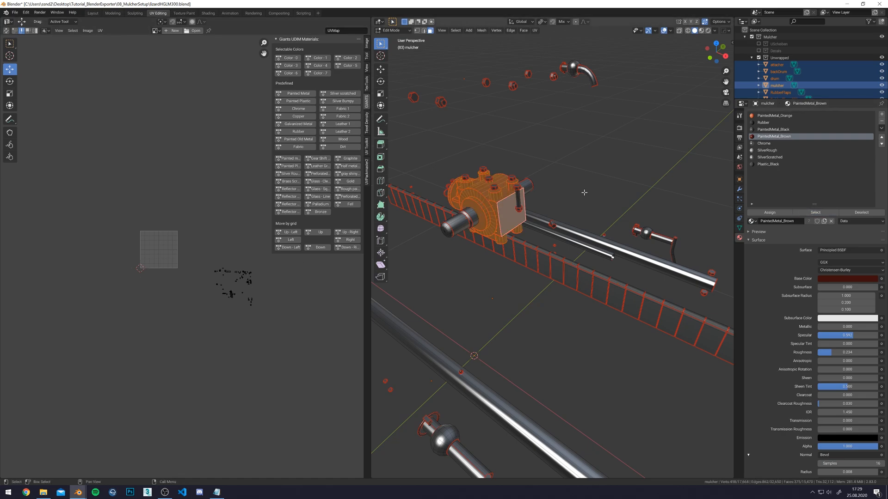
key("h")
scroll(581, 193, "down", 4)
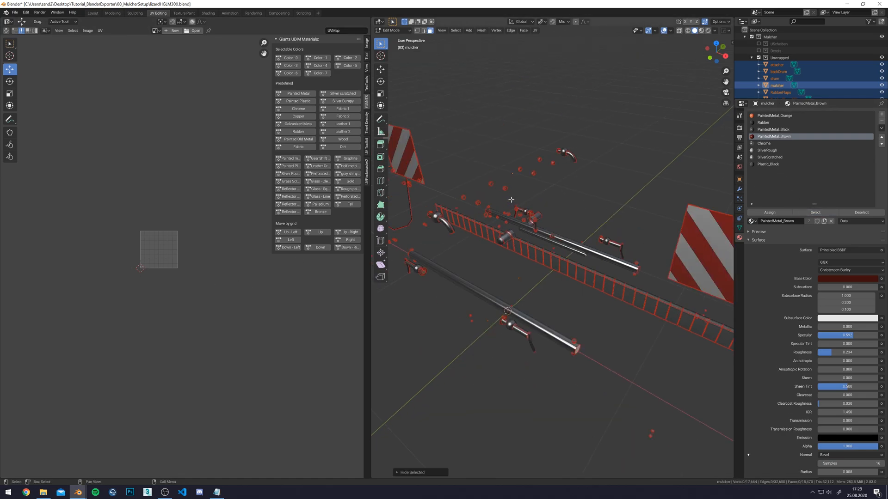
Clear the selection, pick a rubber flap face and select all faces using the Rubber material.
left_click(584, 279)
key("a")
key("alt+a")
left_click(619, 302)
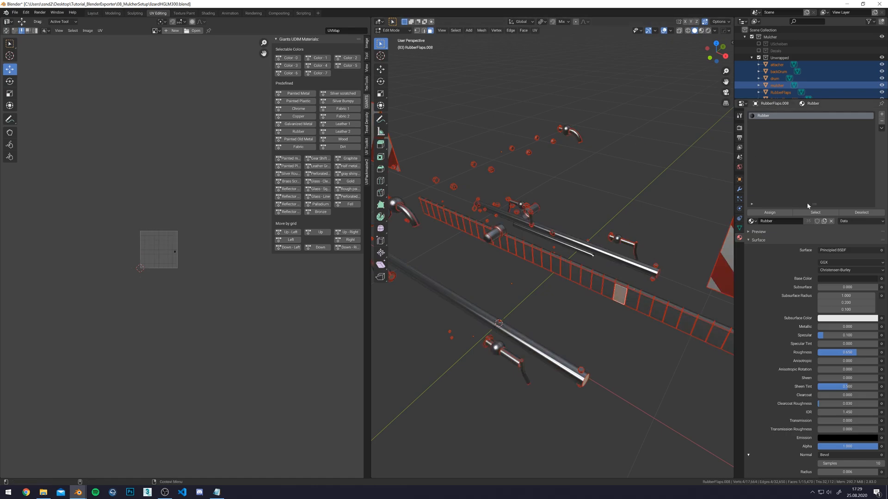
left_click(815, 213)
scroll(524, 245, "down", 2)
key("alt+z")
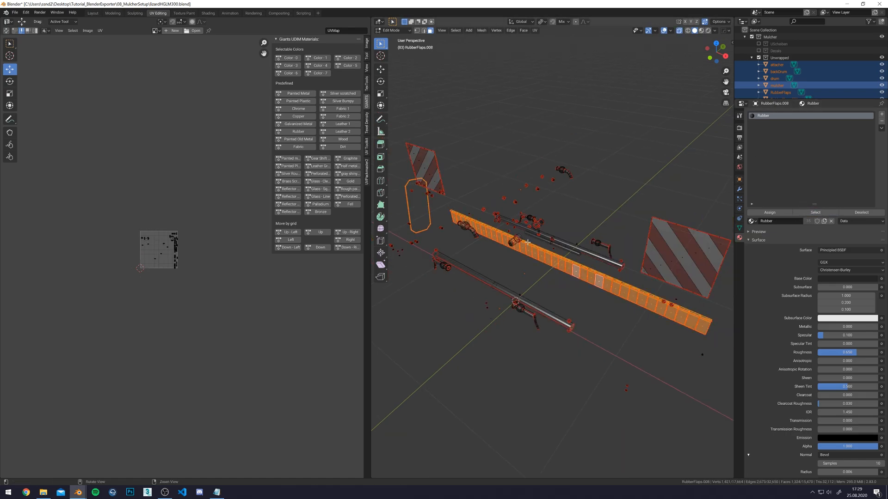
Select all UVs of the Rubber faces, move them to the Rubber tile and hide the faces.
middle_click_drag(525, 244, 550, 244)
key("w")
left_click_drag(92, 196, 234, 318)
key("w")
scroll(179, 205, "down", 2)
middle_click_drag(210, 205, 171, 208)
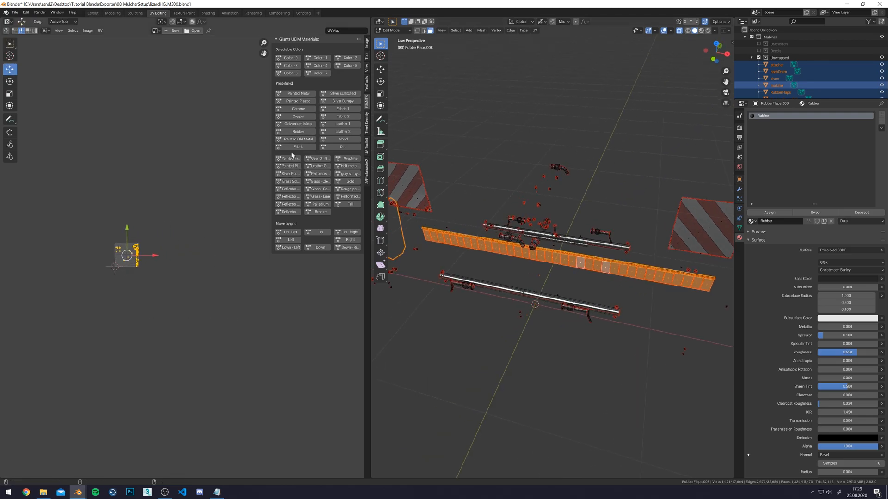
left_click(311, 134)
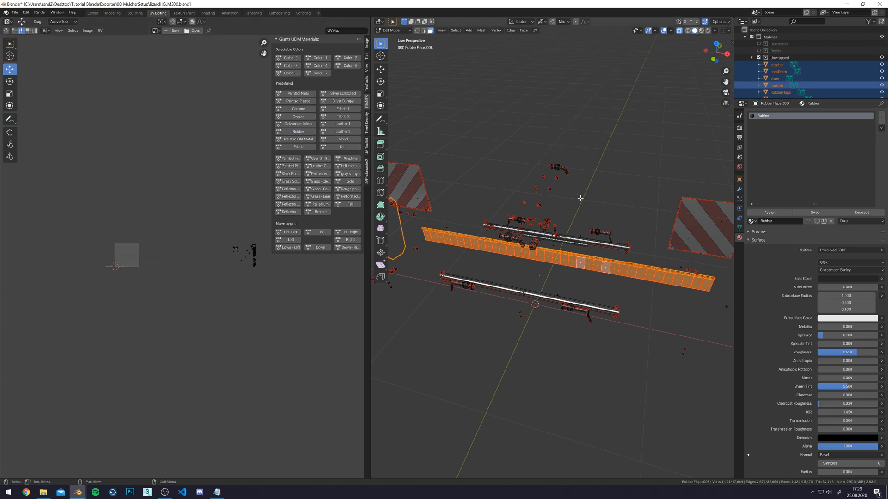
key("h")
Select all faces using the Chrome material, starting from a shiny rod of the mulcher.
scroll(534, 195, "up", 5)
middle_click_drag(683, 275, 572, 232)
scroll(571, 232, "up", 1)
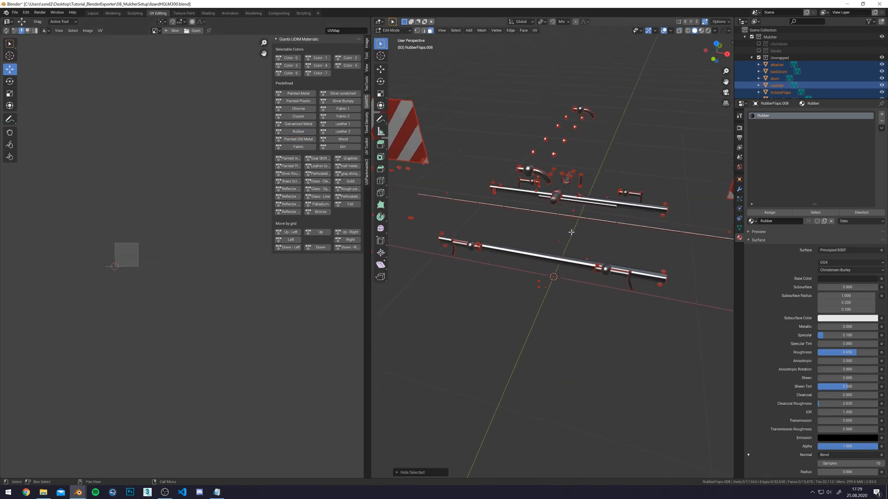
left_click(557, 259)
left_click(815, 212)
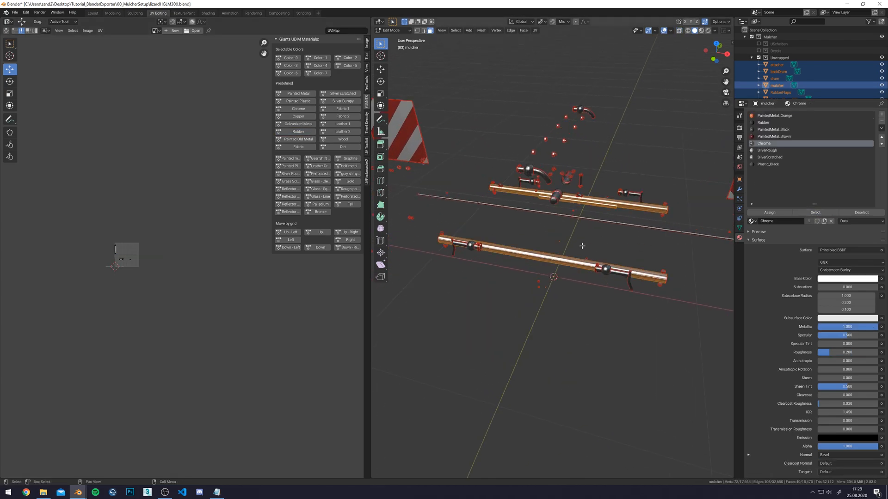
Select all UVs of the Chrome faces, move them to the Chrome tile and hide the faces.
scroll(210, 257, "down", 3)
key("q")
left_click_drag(125, 226, 179, 305)
scroll(160, 277, "up", 3)
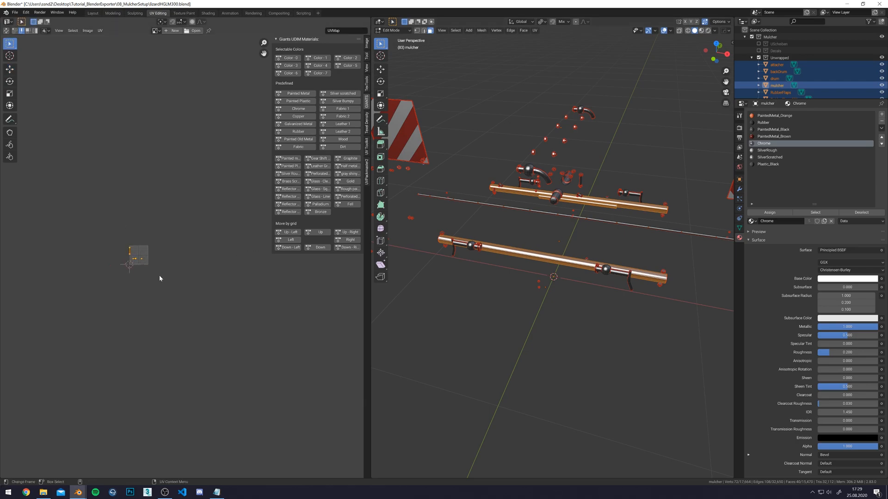
key("w")
left_click(298, 108)
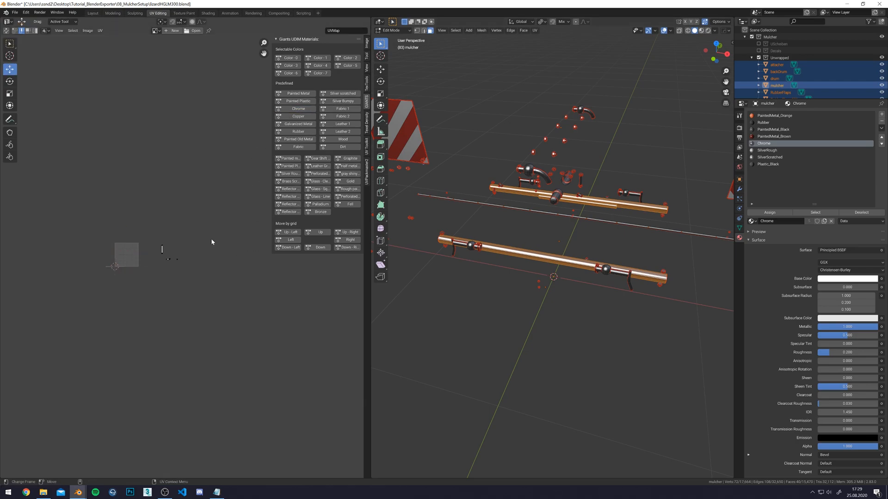
middle_click_drag(610, 216, 600, 221, "shift")
key("h")
Select all SilverScratched faces, move their UVs to the Silver scratched tile and hide the faces.
left_click(527, 184)
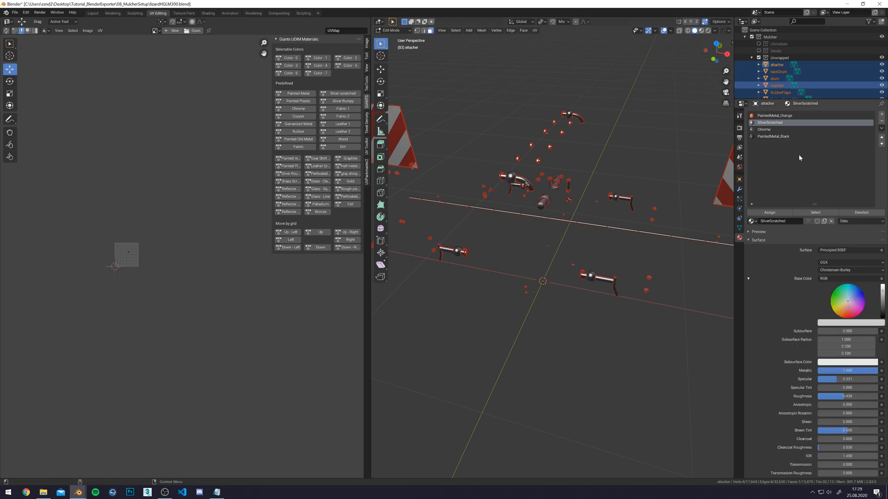
left_click(815, 212)
key("w")
key("w")
scroll(110, 204, "up", 2)
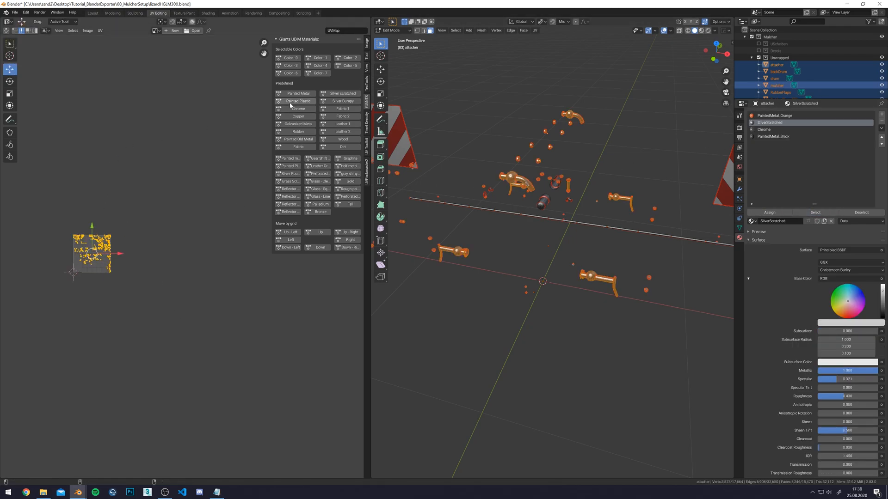
left_click(331, 97)
key("h")
Select all faces using the SilverRough material, starting from a cylinder face of the mulcher.
left_click(554, 195)
middle_click_drag(554, 195, 566, 191)
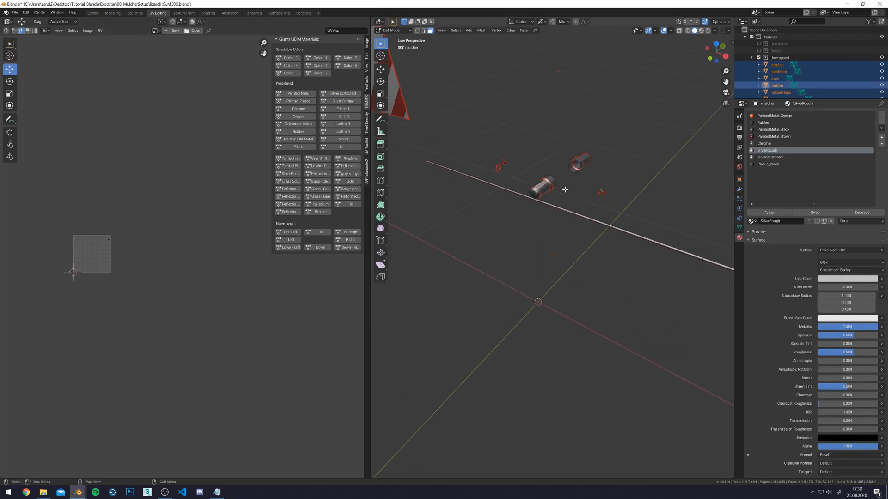
key("ctrl+KP_Add")
key("ctrl+KP_Add")
key("ctrl+KP_Add")
key("ctrl+KP_Add")
key("ctrl+KP_Add")
key("ctrl+KP_Add")
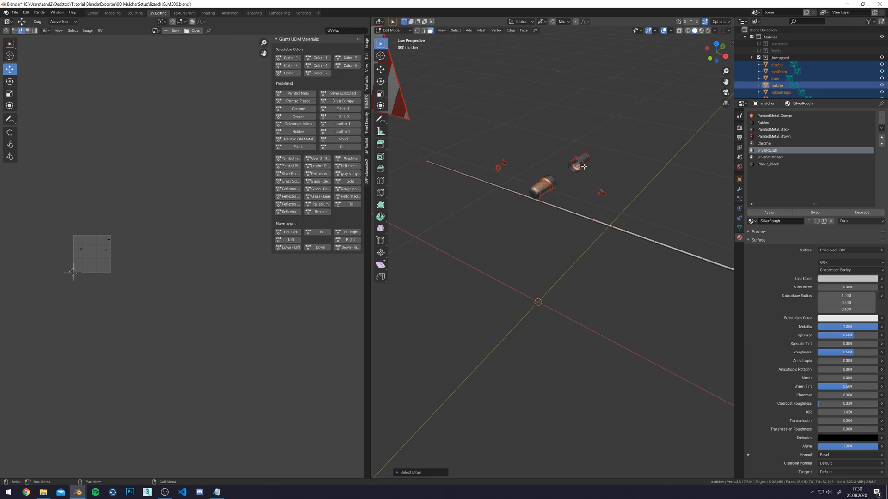
middle_click_drag(584, 167, 507, 235, "shift")
left_click(813, 213)
Select all UVs of the SilverRough faces, move them to the Silver Rough tile and hide the faces.
scroll(539, 236, "down", 3)
key("w")
left_click_drag(54, 212, 142, 308)
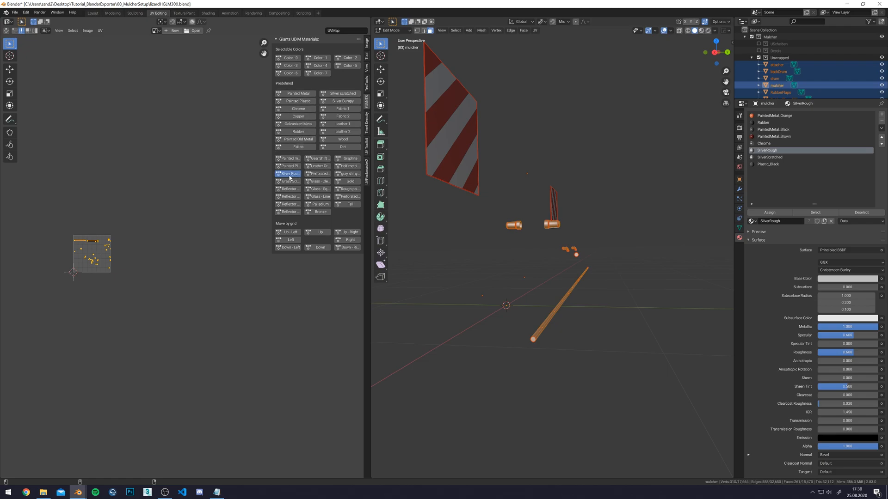
key("h")
Select all faces using the White material on the striped warning signs.
scroll(553, 209, "down", 5)
mouse_move(553, 209)
middle_mouse_down()
mouse_move(521, 222)
mouse_move(548, 219)
middle_mouse_up()
scroll(549, 220, "up", 4)
middle_click_drag(464, 198, 516, 215, "shift")
left_click(505, 192)
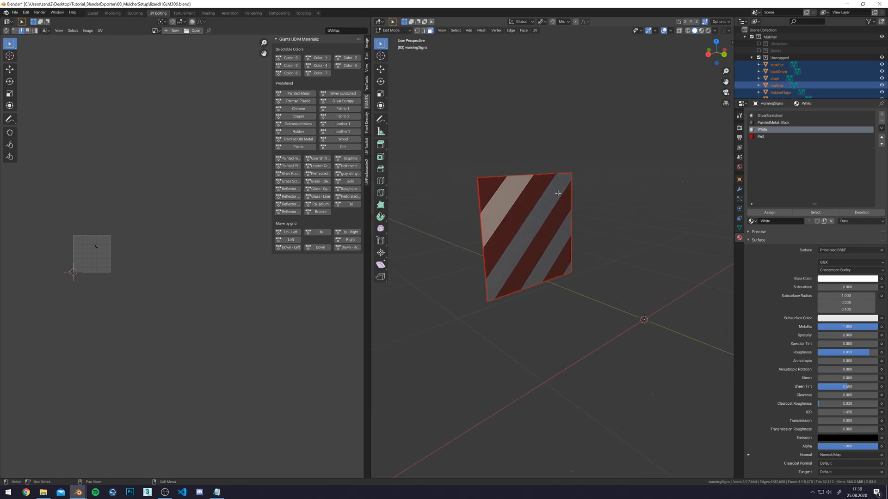
left_click(805, 213)
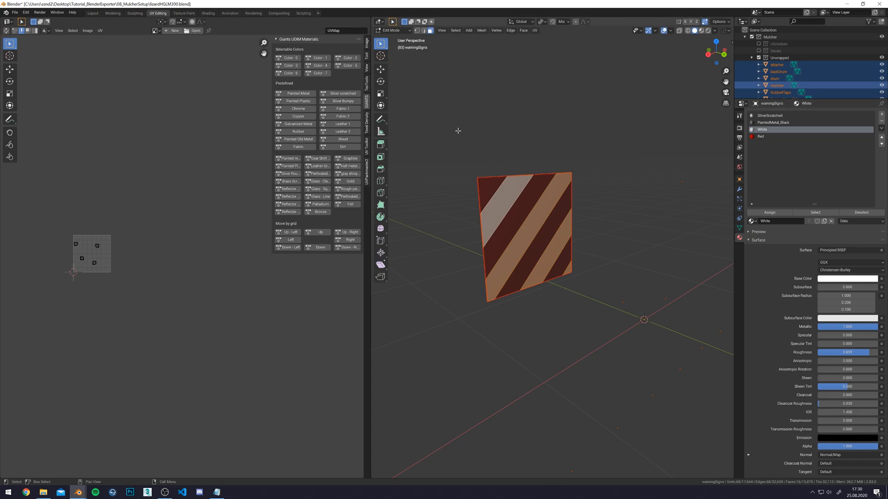
Select the white stripes' UVs, move them to the Reflector White tile and hide the faces.
left_click_drag(56, 212, 111, 285)
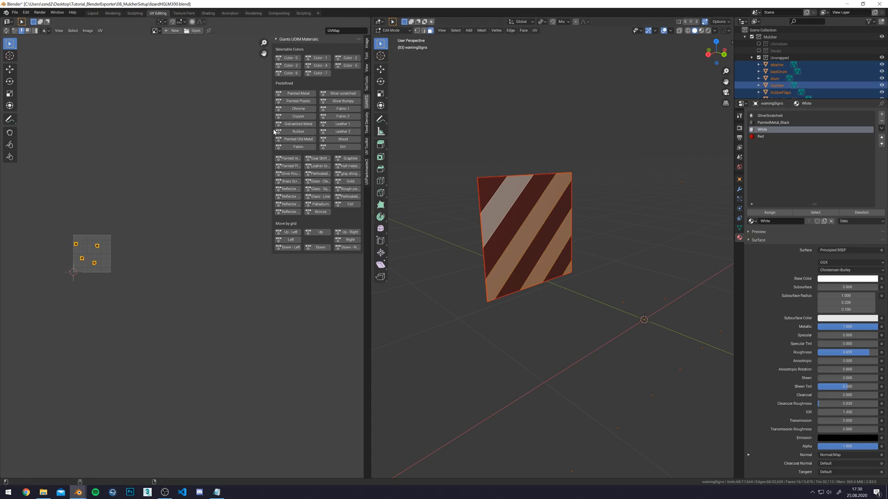
left_click_drag(271, 130, 223, 133)
left_click(259, 189)
middle_click_drag(636, 178, 594, 176, "shift")
key("h")
Select all Red faces of the warning signs, move their UVs to the Reflector Red tile and hide the faces.
scroll(594, 176, "down", 3)
left_click(769, 137)
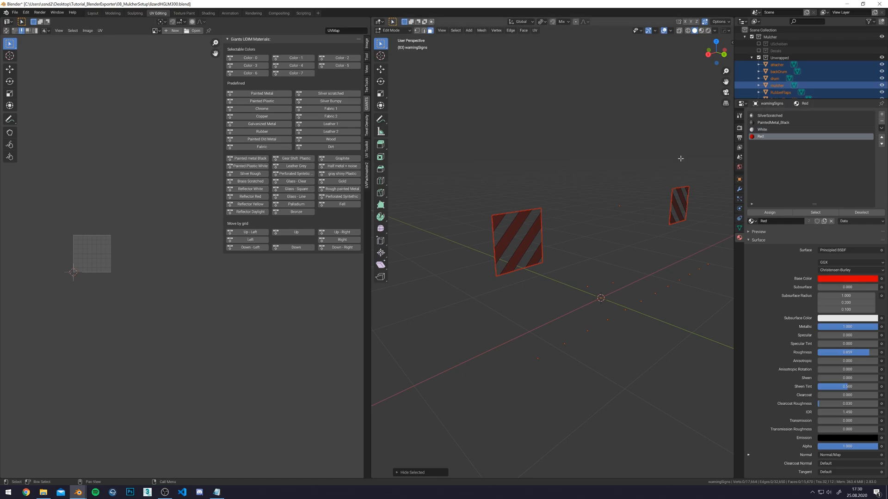
left_click(816, 212)
key("a")
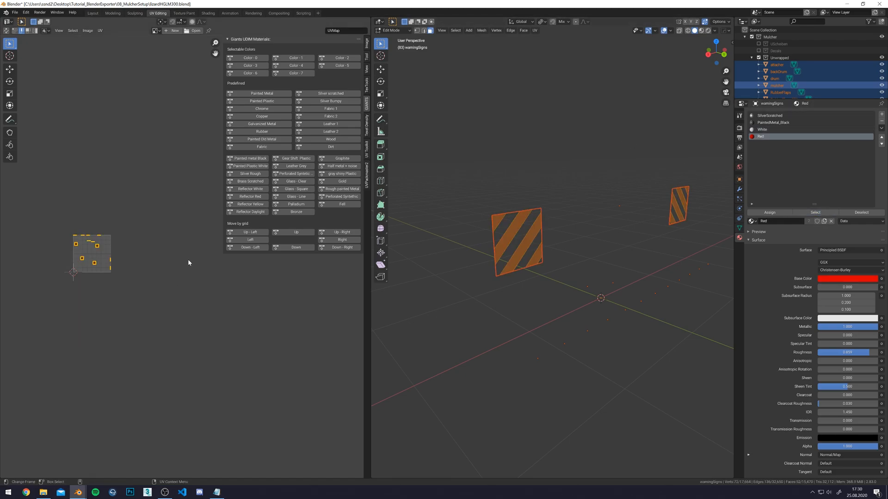
left_click(254, 197)
middle_click_drag(645, 178, 620, 181)
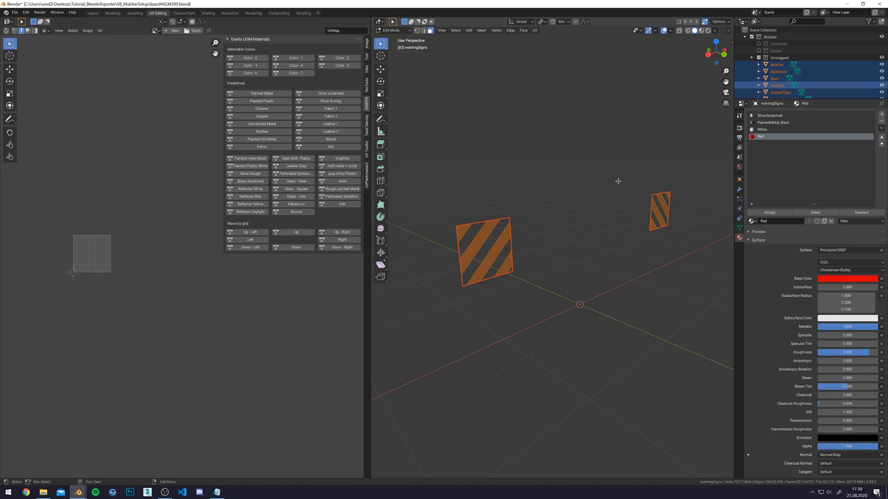
key("h")
Turn on UV sync selection and reveal all hidden faces of the mulcher objects in Edit Mode.
scroll(529, 224, "down", 3)
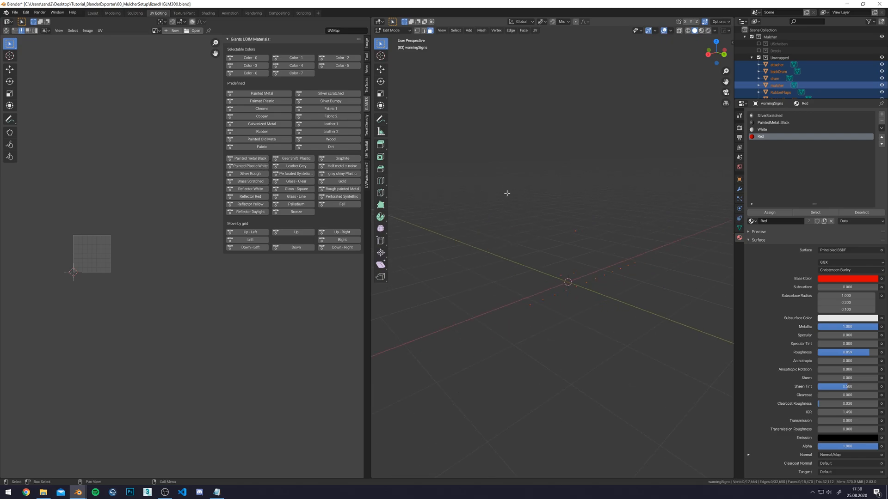
left_click(6, 31)
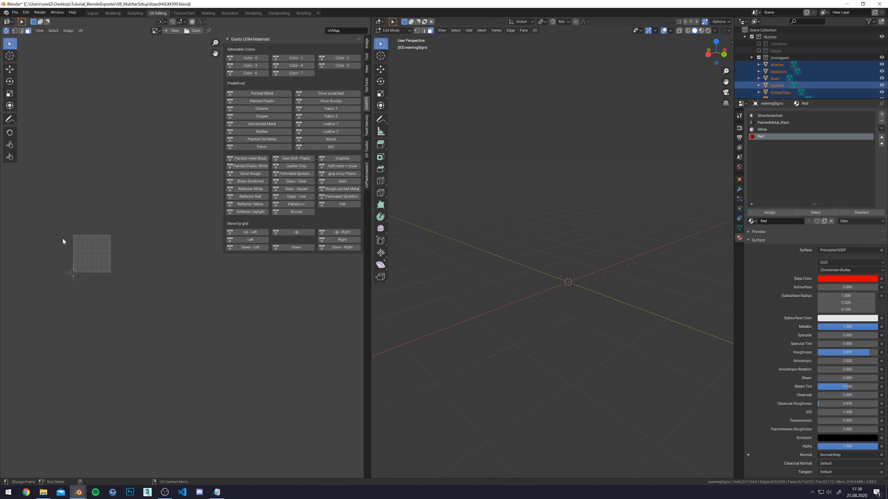
scroll(66, 236, "up", 3)
middle_click_drag(601, 257, 581, 234)
key("Tab")
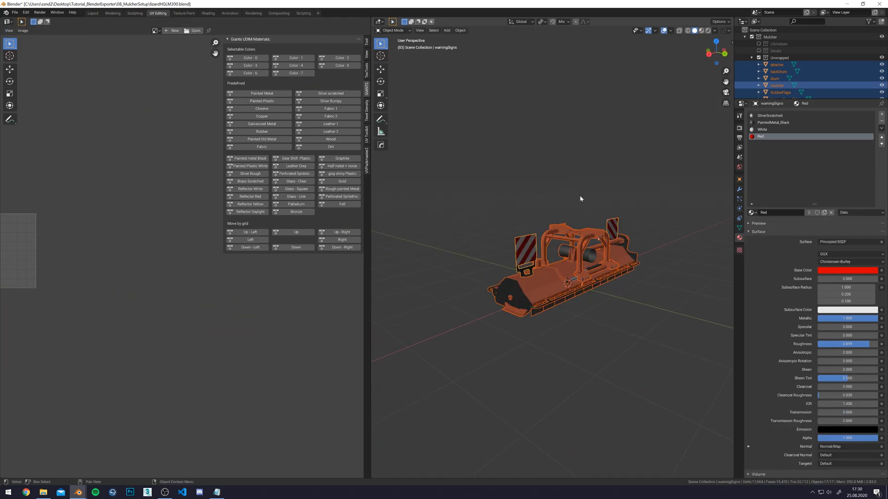
key("Tab")
Examine the complete UV layout across the tiles, return to Object Mode and inspect the mulcher from several sides.
scroll(115, 242, "up", 3)
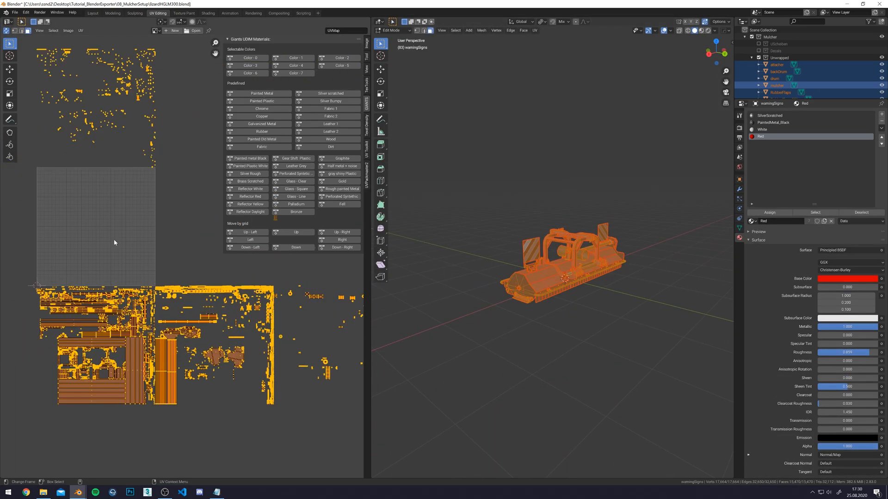
scroll(156, 248, "down", 4)
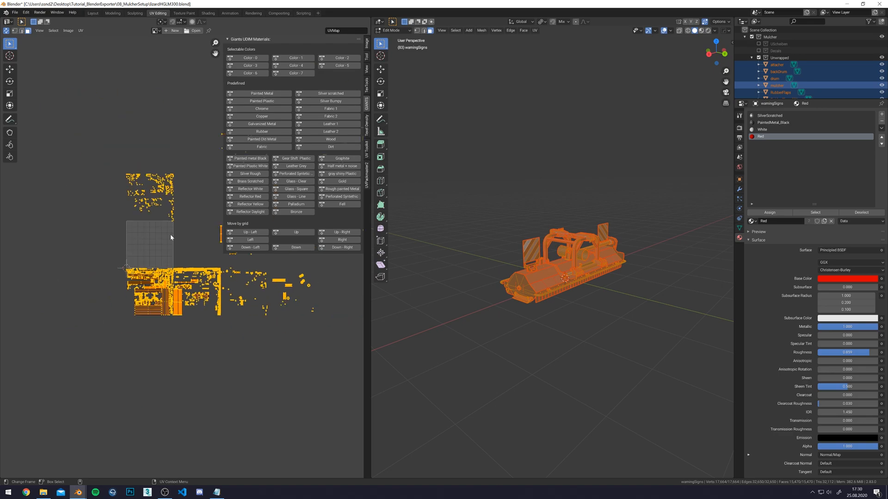
scroll(162, 233, "up", 2)
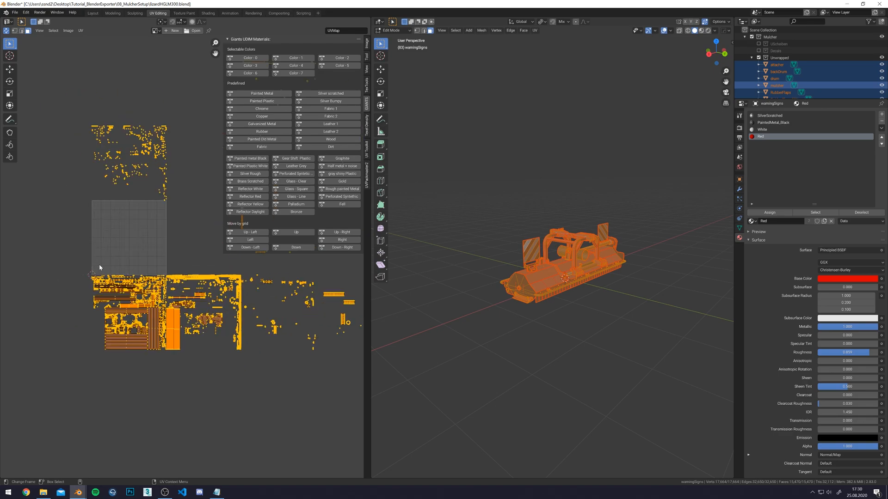
middle_click_drag(652, 232, 647, 235)
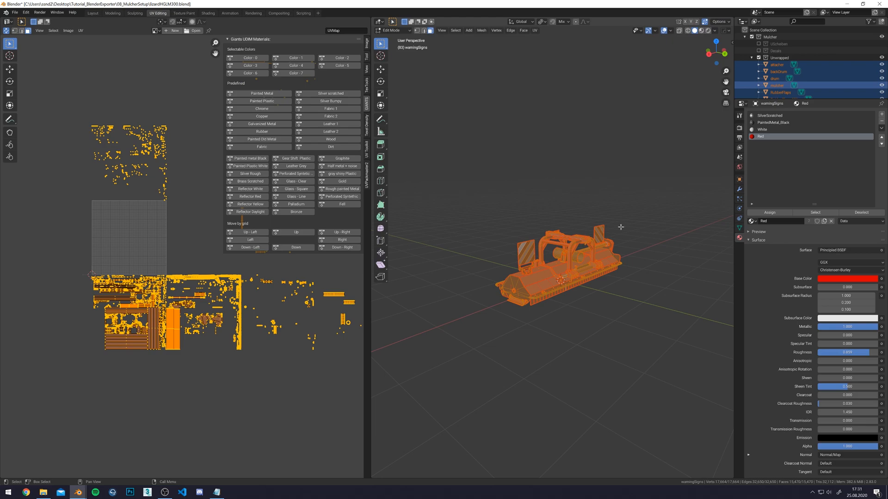
middle_click_drag(561, 231, 533, 258, "shift")
middle_click_drag(556, 172, 532, 184)
key("Tab")
scroll(526, 199, "up", 5)
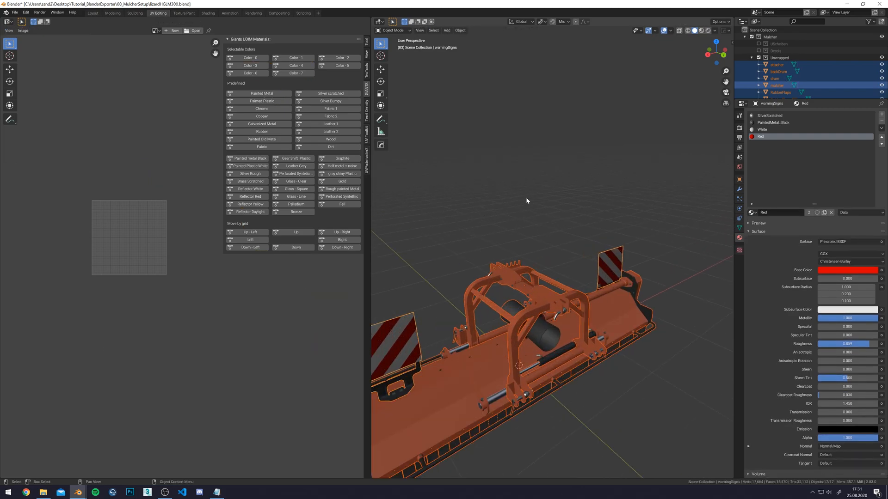
scroll(527, 201, "down", 3)
middle_click_drag(498, 287, 579, 217)
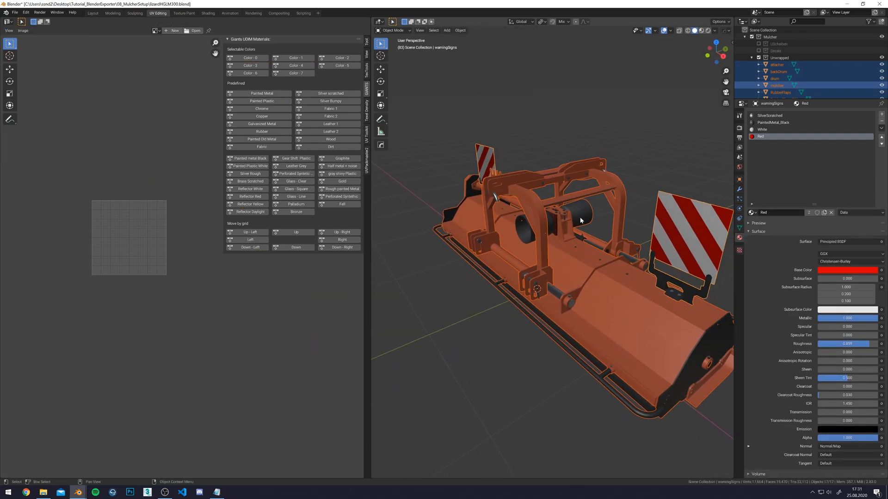
middle_click_drag(622, 253, 482, 216)
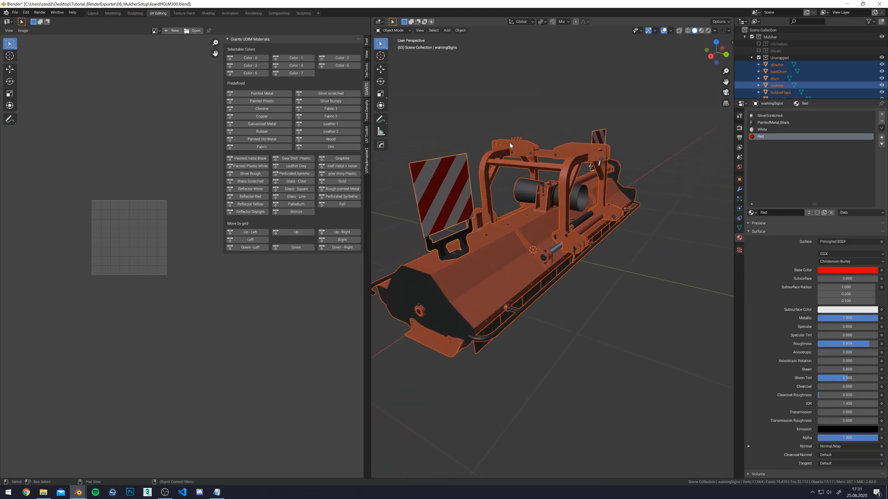
Remove all material slots from every selected mulcher object, not just the warning signs, and deselect everything.
key("shift+q")
mouse_move(584, 203)
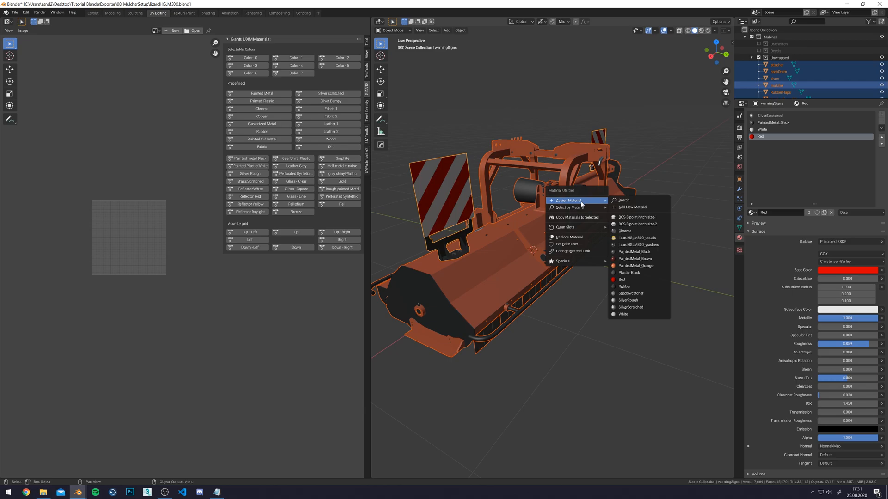
mouse_move(573, 227)
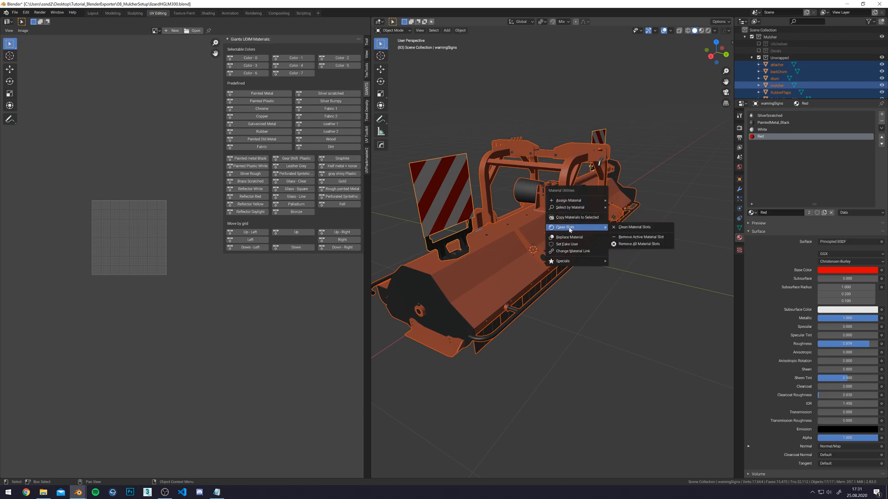
left_click(651, 244)
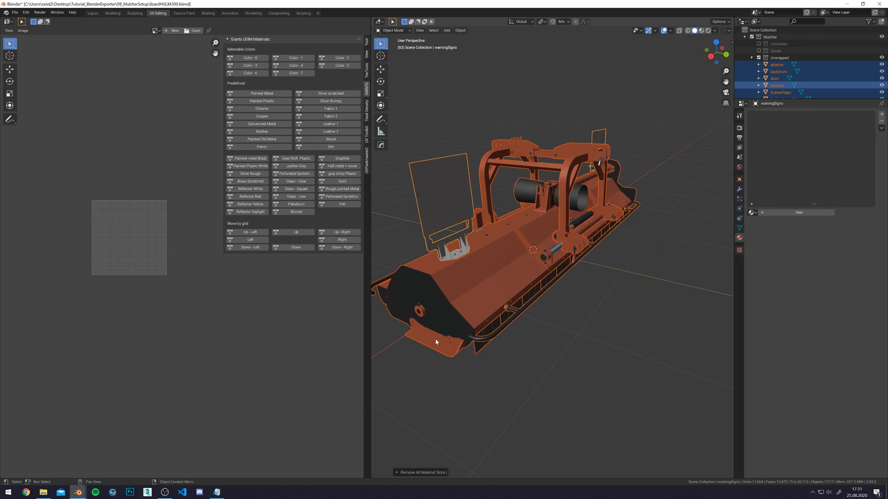
left_click(418, 472)
left_click(441, 470)
middle_click_drag(532, 370, 578, 123)
left_click(581, 120)
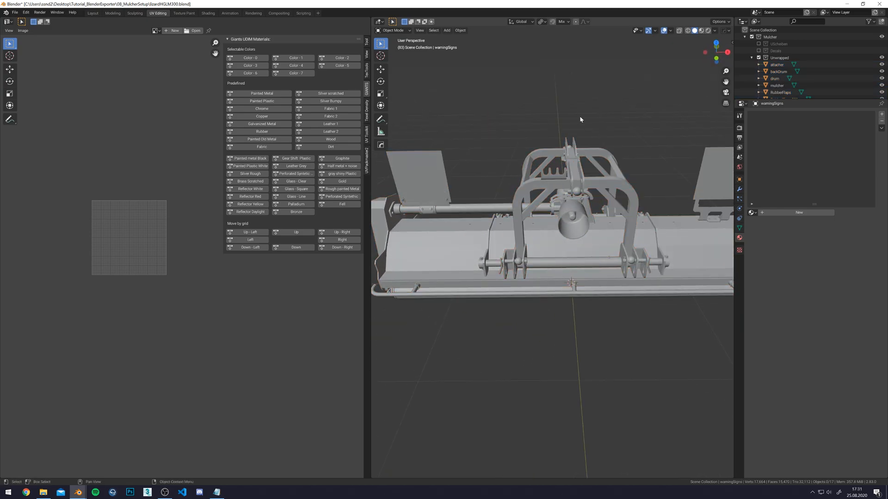
Create a new material named lizardHGLM300_mat on the attacher object.
left_click(572, 202)
left_click(799, 213)
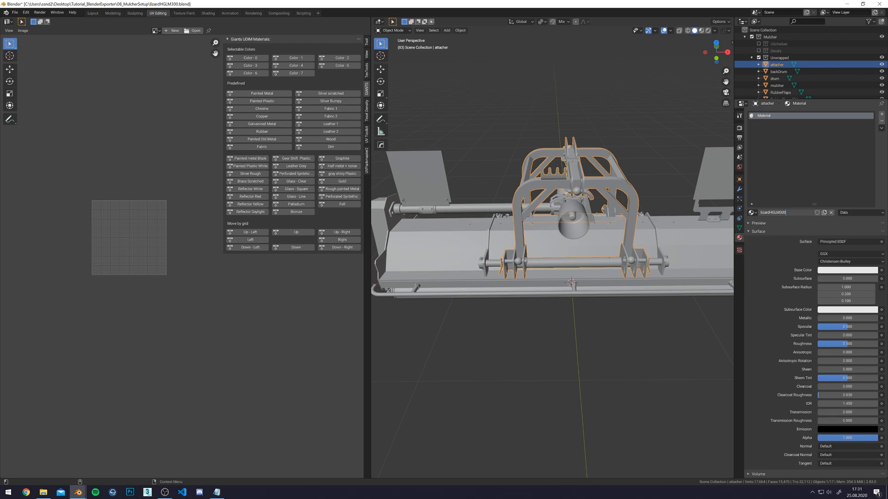
key("Return")
Link the attacher's lizardHGLM300_mat material to all the other mulcher objects.
key("w")
middle_click_drag(518, 160, 516, 169, "alt")
key("ctrl+a")
key("ctrl+l")
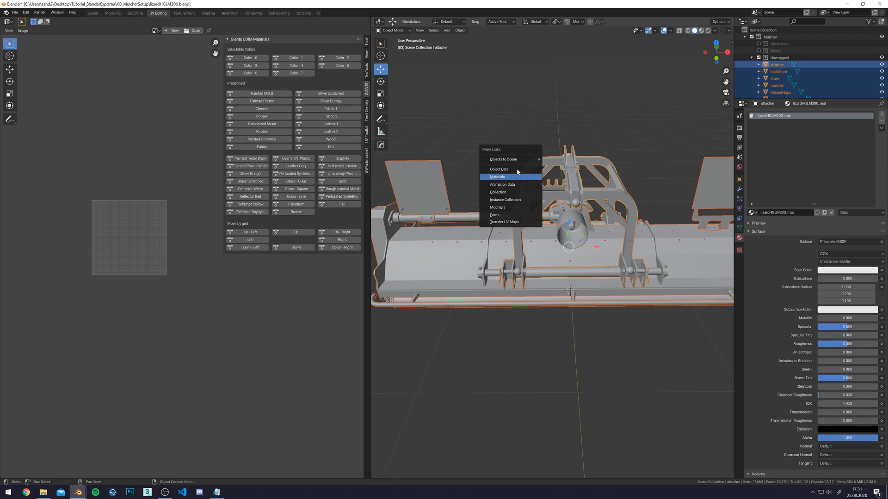
left_click(517, 170)
Select the mulcher body and check its assigned material while inspecting the model from several sides.
left_click(446, 248)
left_click(419, 297)
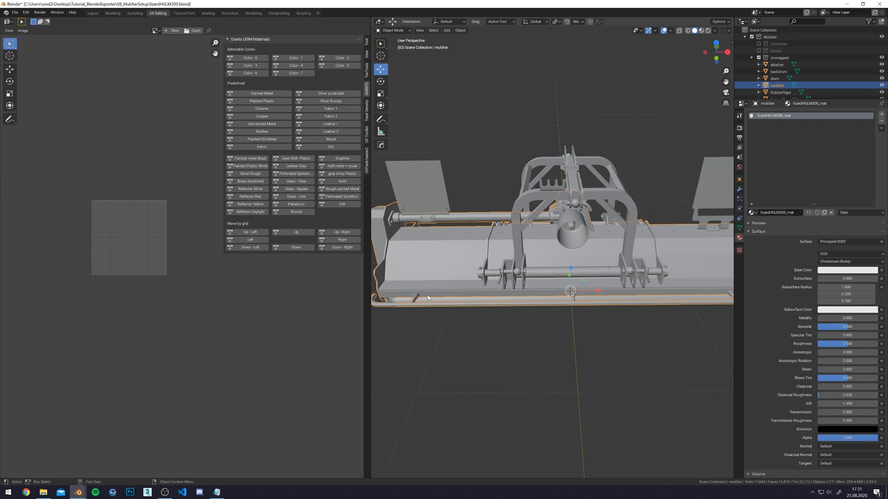
middle_click_drag(419, 297, 572, 301)
left_click(567, 199)
middle_click_drag(568, 199, 385, 186)
middle_click_drag(696, 220, 562, 257)
left_click(536, 236)
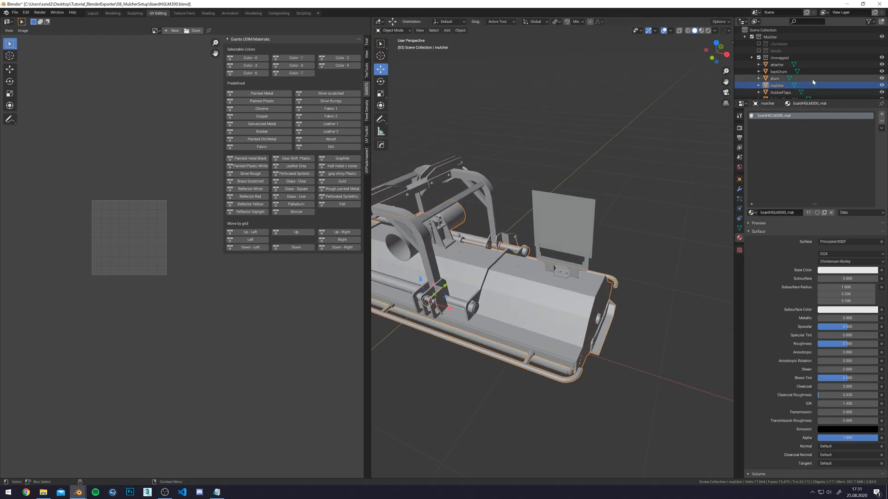
Enable the Decals collection and check the material settings of attacherDecals and mulcherDecals.
left_click(758, 51)
left_click(782, 58)
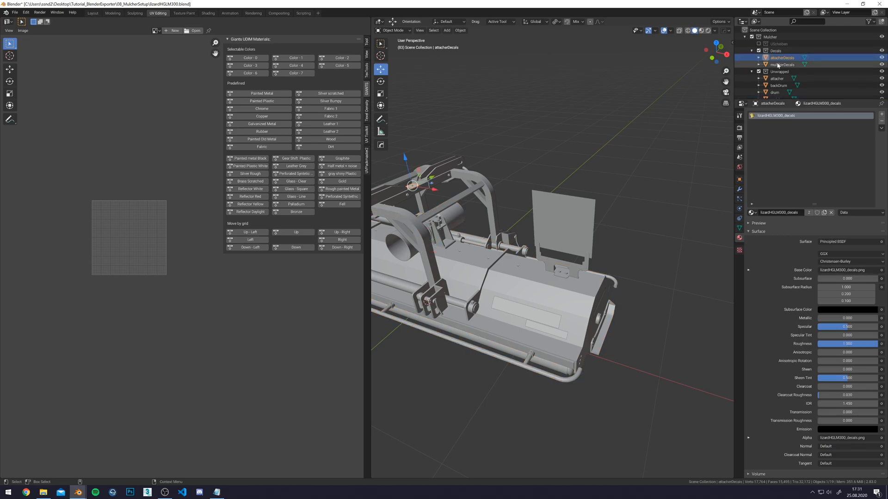
left_click(779, 65)
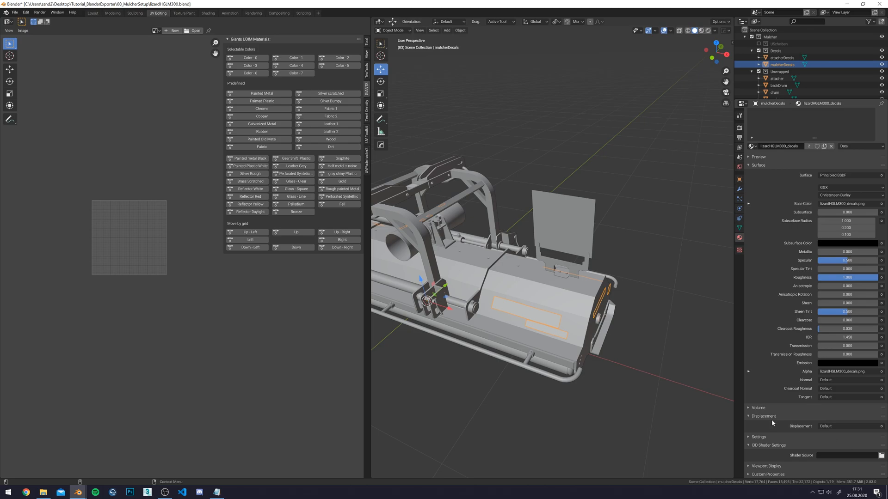
Enable the UScheiben collection and compare the washers' I3D shader settings with those of attacherDecals.
left_click(759, 44)
left_click(784, 51)
middle_click_drag(621, 132, 601, 203)
left_click(792, 56)
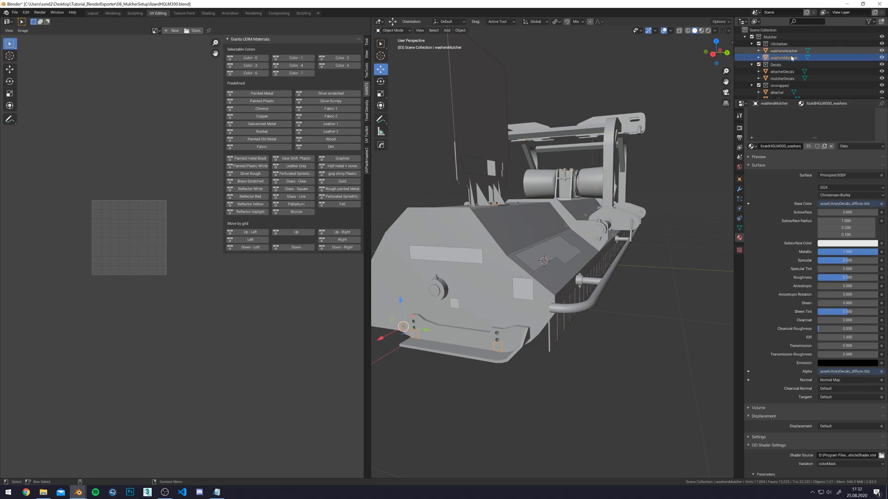
scroll(812, 420, "down", 3)
scroll(831, 359, "up", 3)
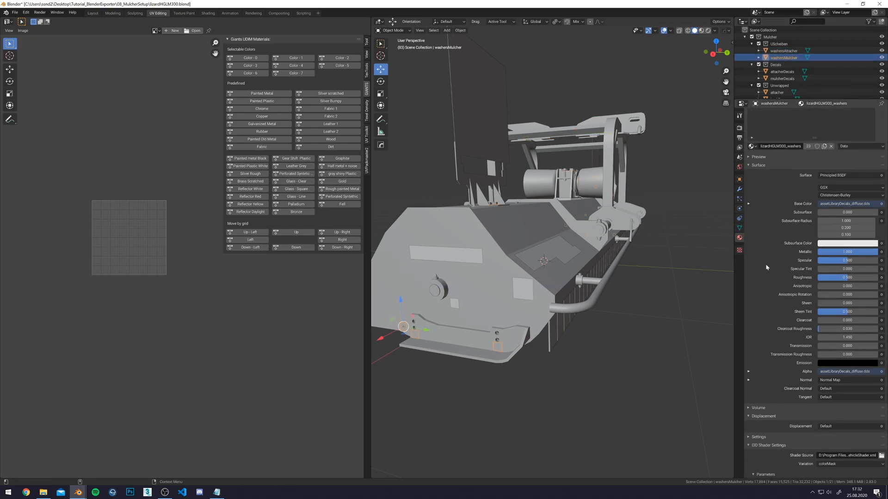
left_click(782, 71)
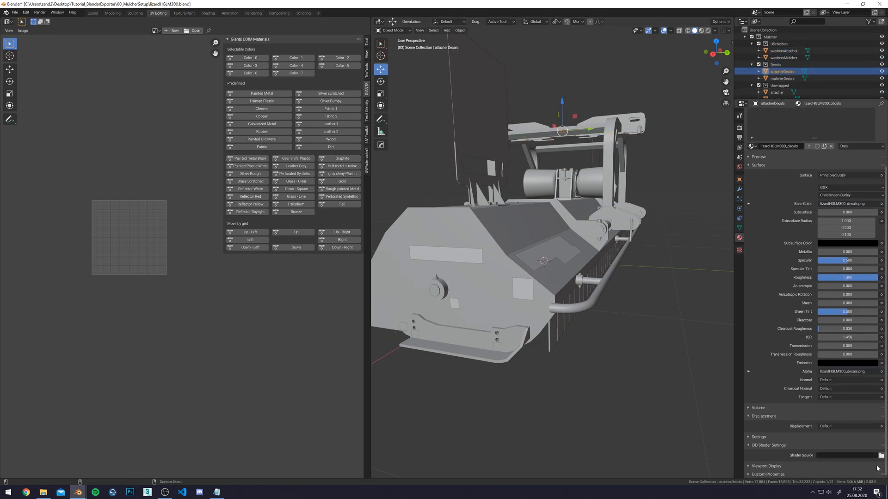
Save the Blender file, deselect everything and bring the whole mulcher into view.
middle_click_drag(509, 120, 553, 169)
key("ctrl+s")
left_click(634, 119)
middle_click_drag(634, 120, 564, 141)
scroll(562, 129, "down", 4)
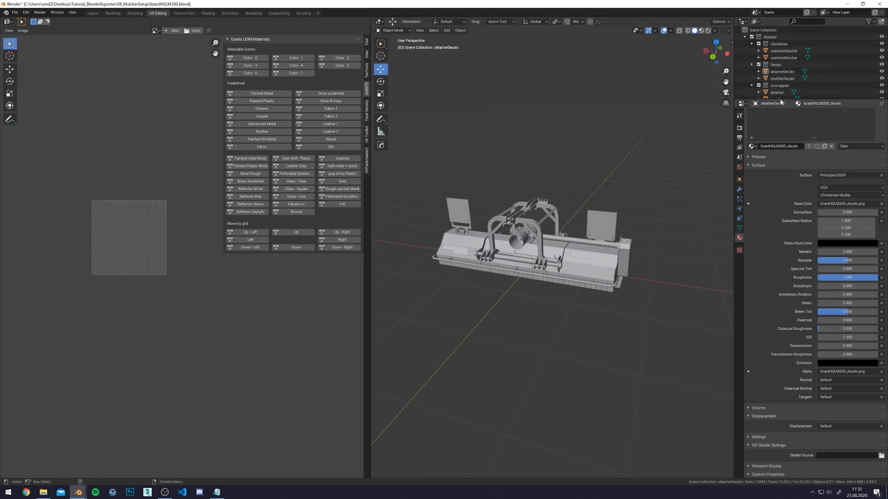
Enlarge the outliner, collapse the UScheiben, Decals and Unwrapped collections, and delete the Merged collection.
left_click_drag(781, 99, 780, 272)
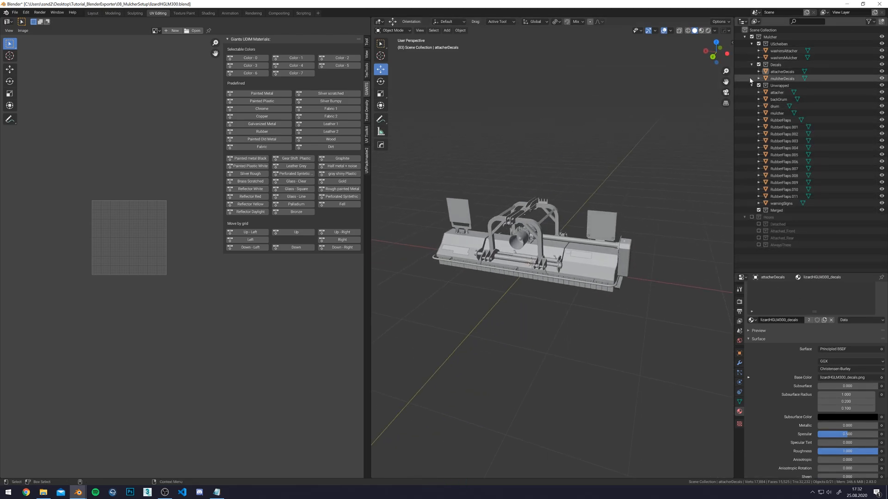
left_click(752, 64)
left_click(751, 44)
left_click(752, 57)
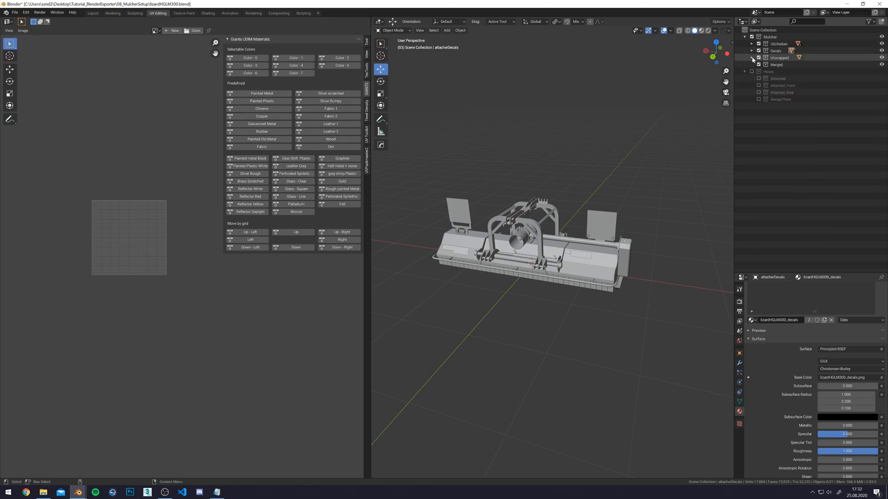
left_click(766, 66)
right_click(770, 66)
left_click(766, 66)
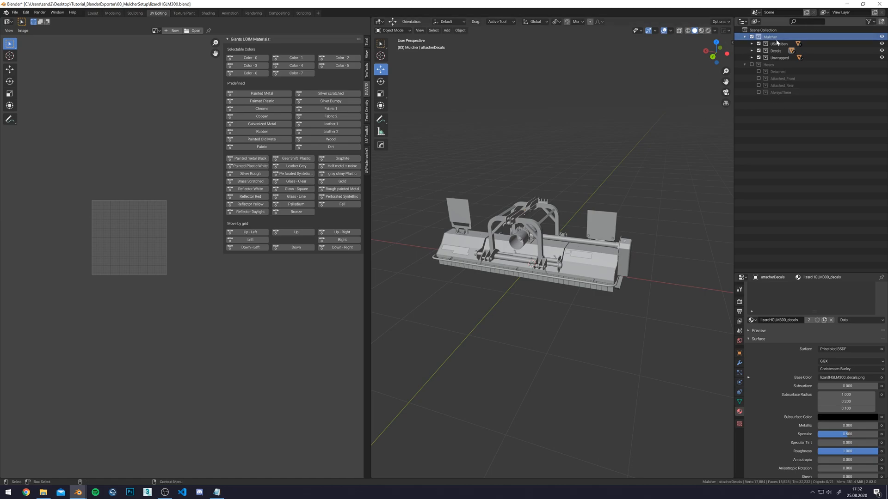
Export the active Mulcher collection as lizardHGLM300.i3d into the 08_MulcherSetup folder.
key("q")
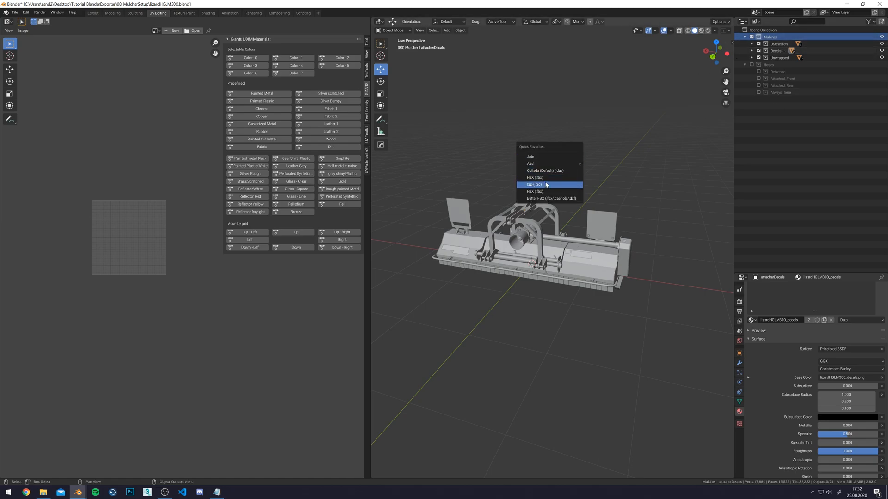
left_click(544, 183)
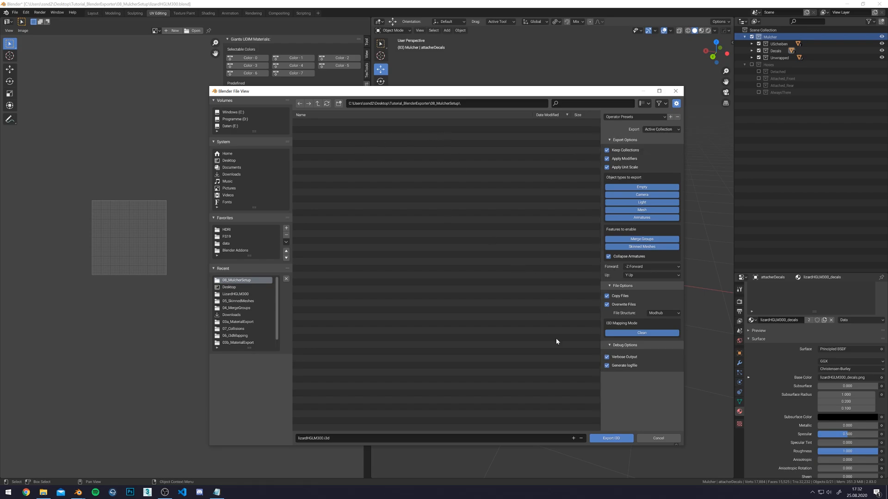
left_click(607, 439)
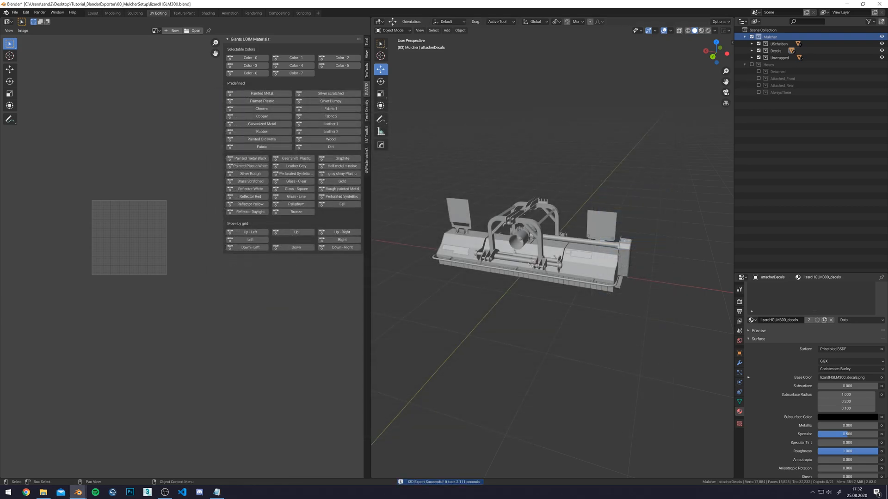
Open the exported lizardHGLM300.i3d in GIANTS Editor and inspect the Lizard decals and the bolted plate up close.
key("alt+Tab")
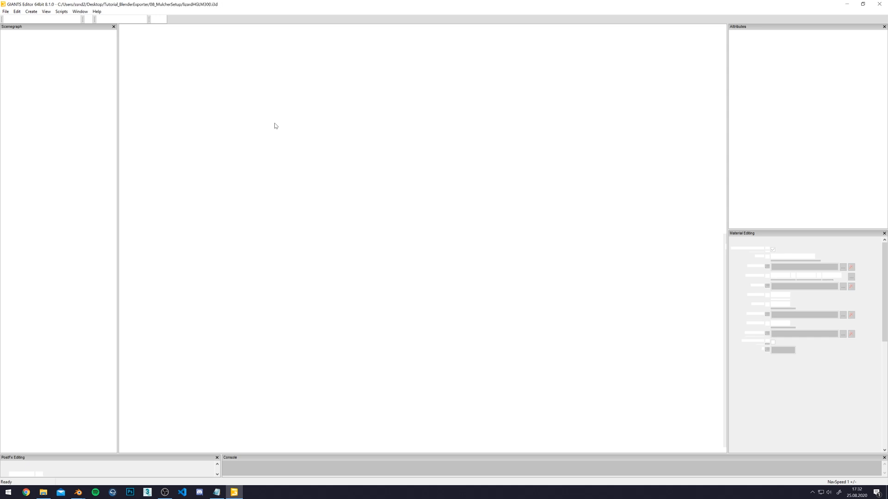
scroll(420, 183, "up", 10)
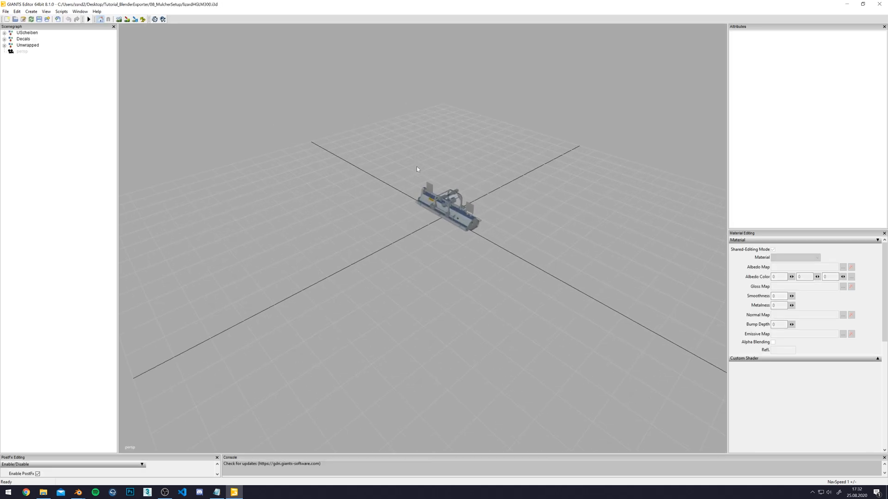
scroll(443, 160, "up", 8)
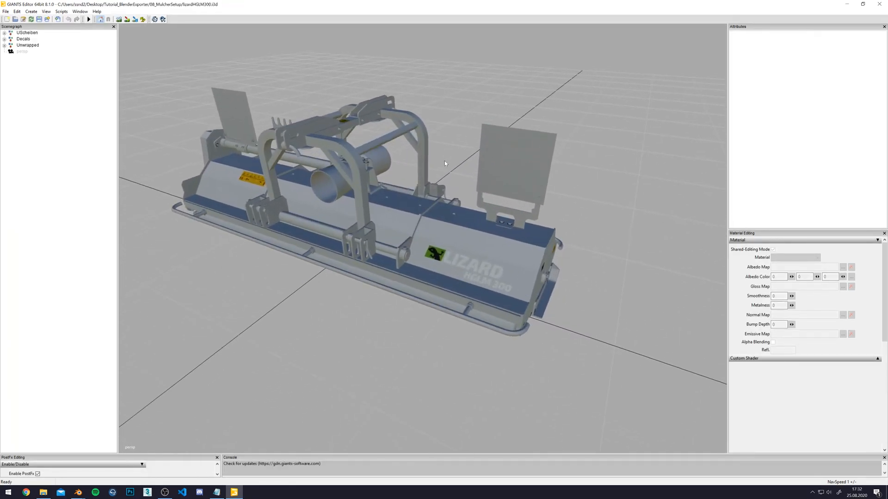
left_click(484, 290)
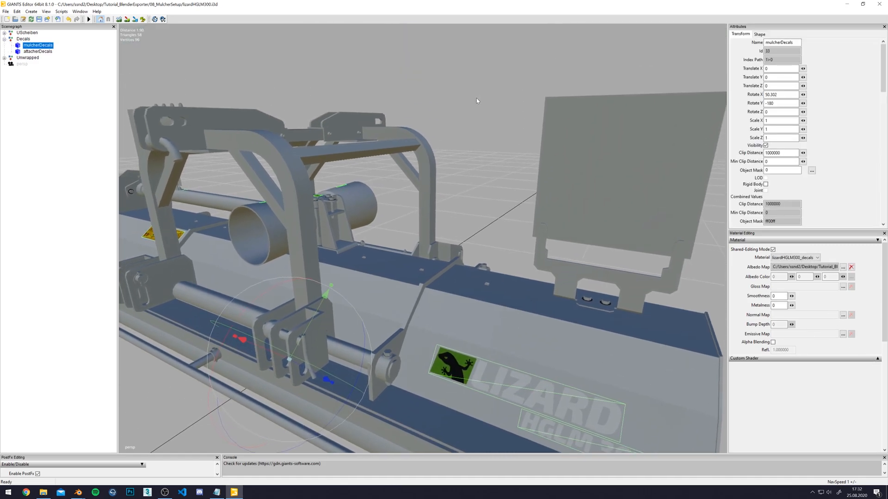
left_click(423, 100)
left_click_drag(446, 85, 499, 142, "alt")
scroll(488, 85, "up", 3)
left_click_drag(496, 162, 463, 143, "alt")
scroll(463, 142, "up", 2)
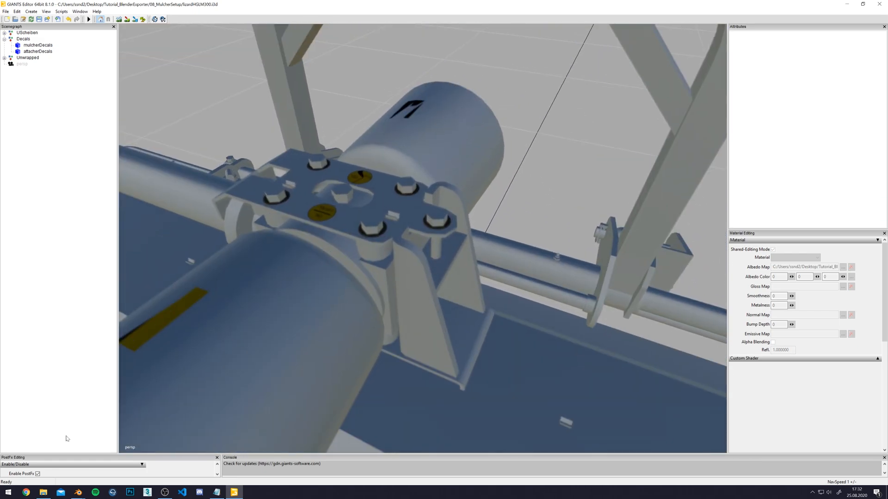
Disable PostFx and inspect the mulcher object's mesh, material and washers, including the side view.
left_click(38, 473)
left_click(363, 230)
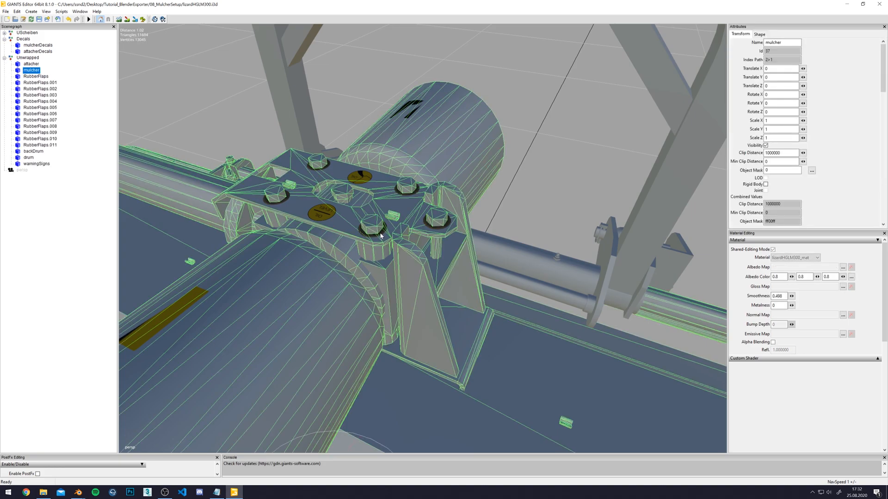
middle_click_drag(521, 182, 483, 172, "alt")
left_click_drag(484, 173, 553, 149, "alt")
scroll(553, 150, "down", 5)
left_click(337, 185)
left_click_drag(337, 184, 377, 196, "alt")
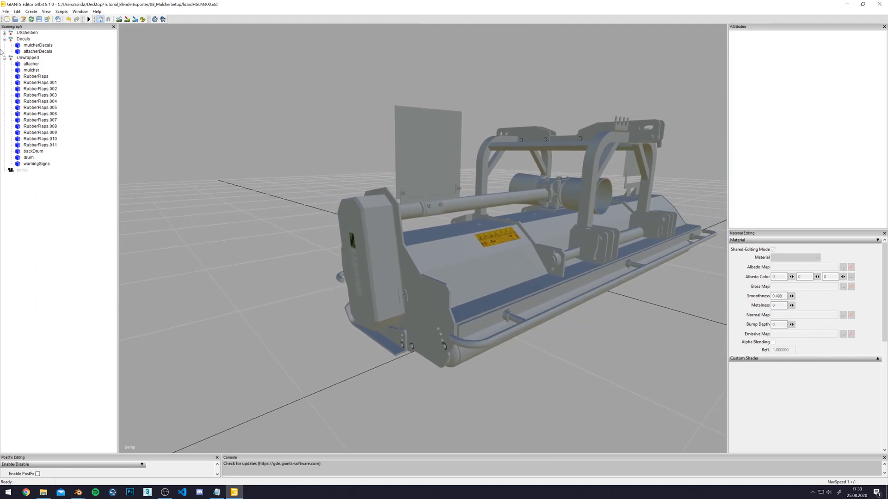
Close GIANTS Editor and return to the mulcher model in Blender.
left_click(879, 4)
left_click(487, 248)
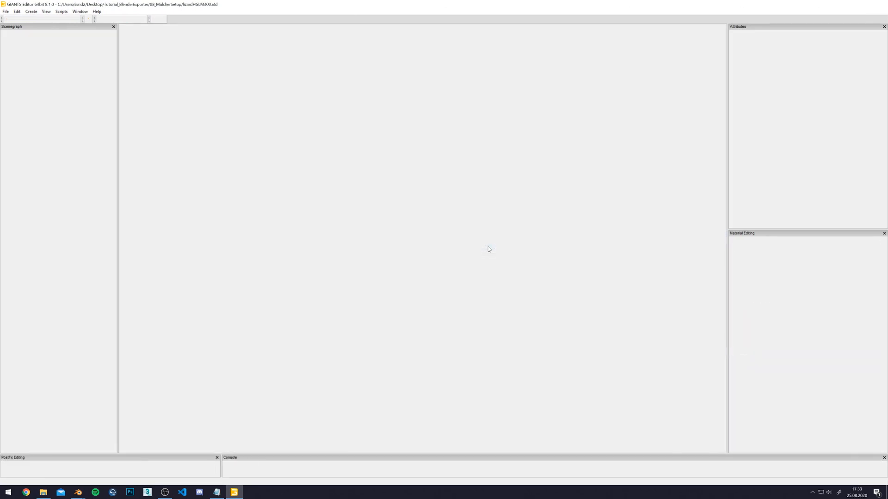
middle_click_drag(534, 173, 545, 170)
middle_click_drag(619, 174, 532, 178)
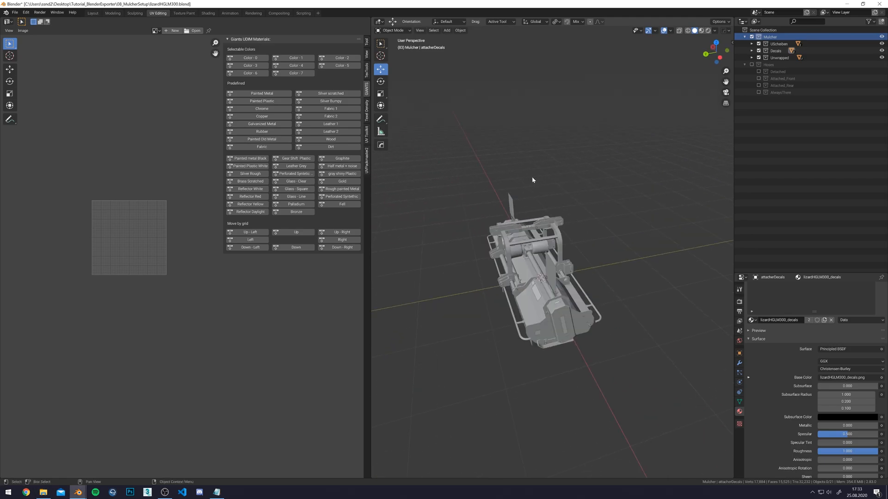
Expand the Unwrapped and Decals collections and select attacherDecals to reach its I3D shader settings.
left_click(751, 58)
middle_click_drag(641, 149, 627, 130, "shift")
scroll(591, 217, "up", 5)
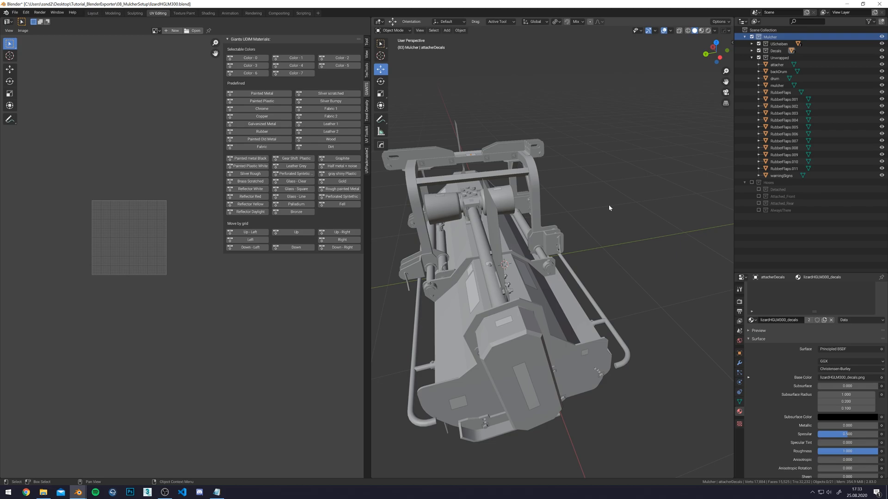
left_click(753, 51)
left_click(781, 57)
scroll(787, 370, "down", 9)
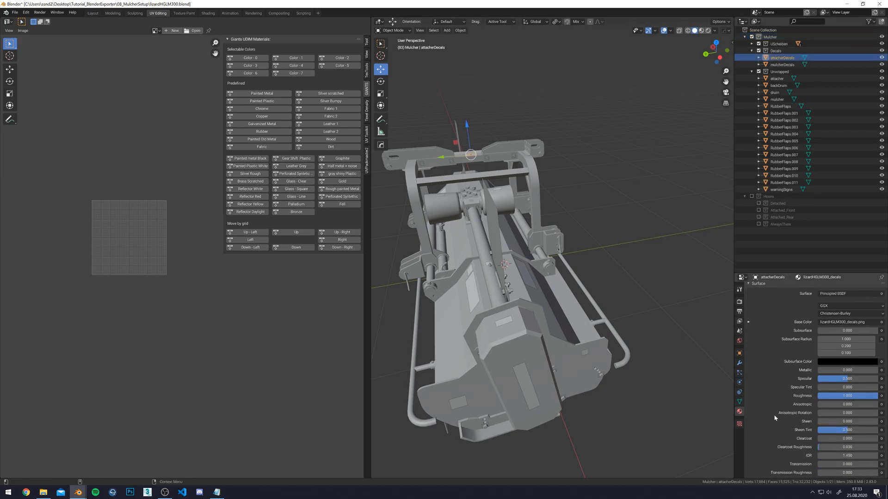
Set the decal material's shader source to vehicleShader.xml from the shaders folder in the Farming Simulator 19 data directory.
left_click(881, 455)
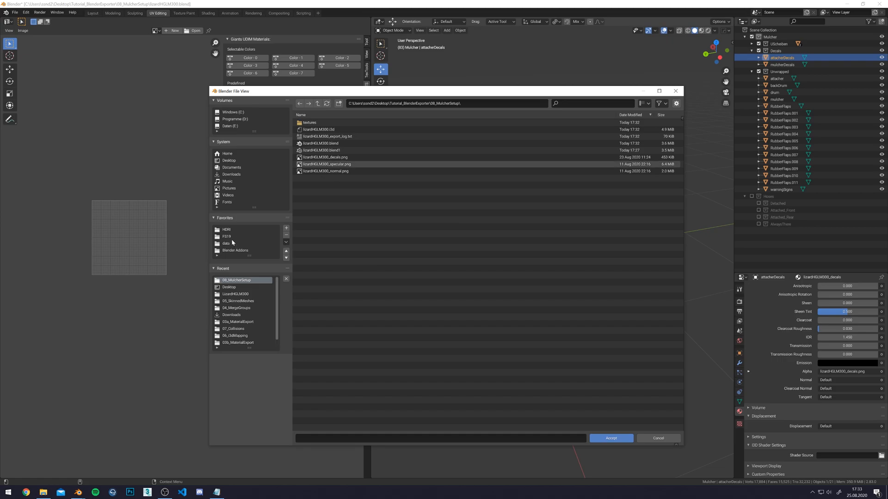
left_click(231, 244)
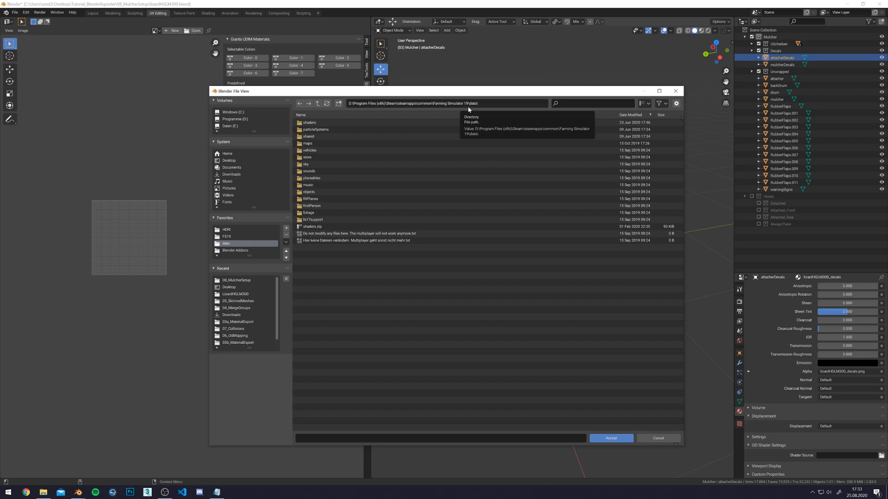
left_click(319, 123)
left_click(331, 115)
scroll(315, 393, "down", 7)
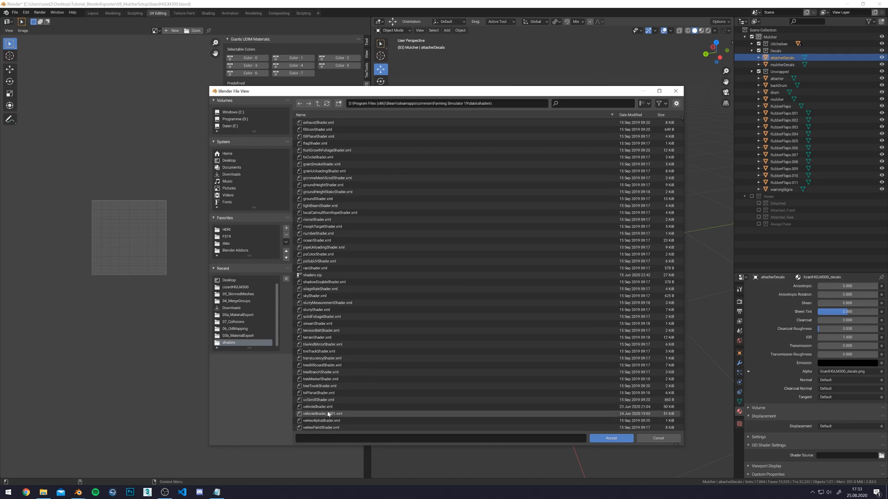
double_click(326, 408)
scroll(805, 409, "down", 3)
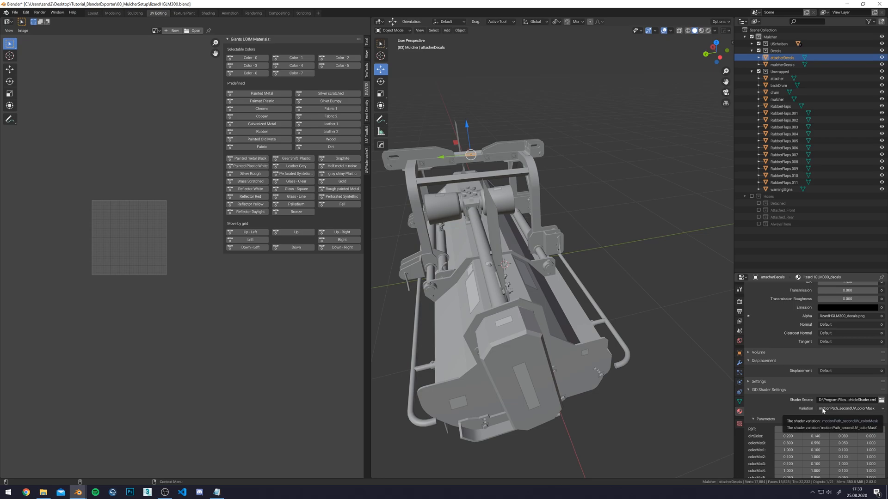
Set the lizardHGLM300_decals material's shader variation to Decal and view the mulcher from above.
left_click(809, 409)
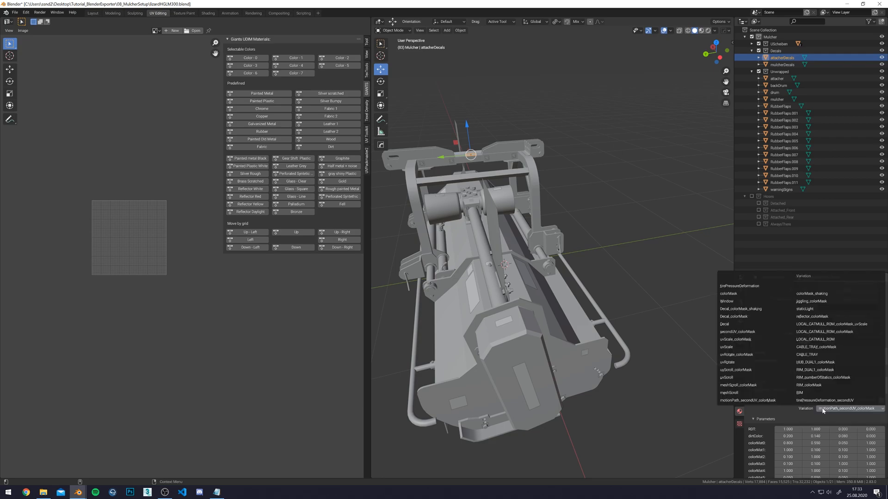
left_click(725, 324)
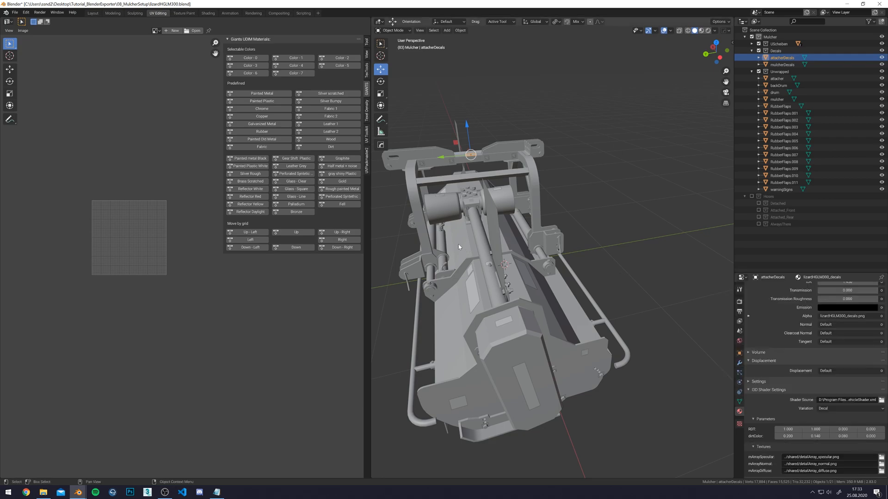
middle_click_drag(518, 243, 555, 284, "shift")
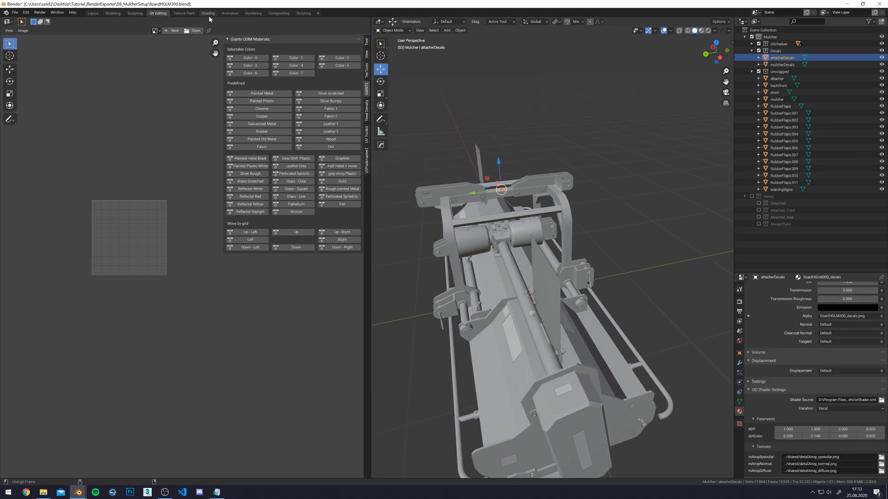
middle_click_drag(545, 371, 531, 297, "shift")
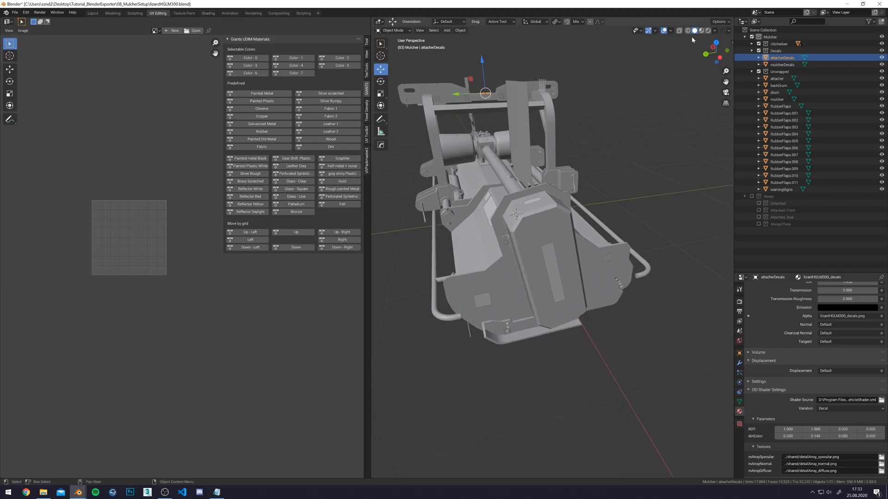
middle_click_drag(546, 232, 494, 200)
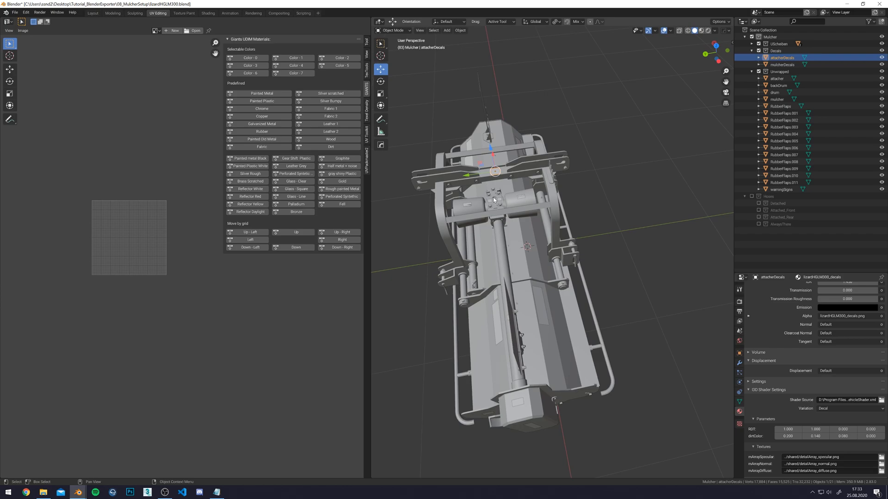
Switch to the Shading workspace and add lizardHGLM300_normal.png as an image texture node in the lizardHGLM300_decals material.
left_click(208, 13)
left_click_drag(355, 332, 300, 316)
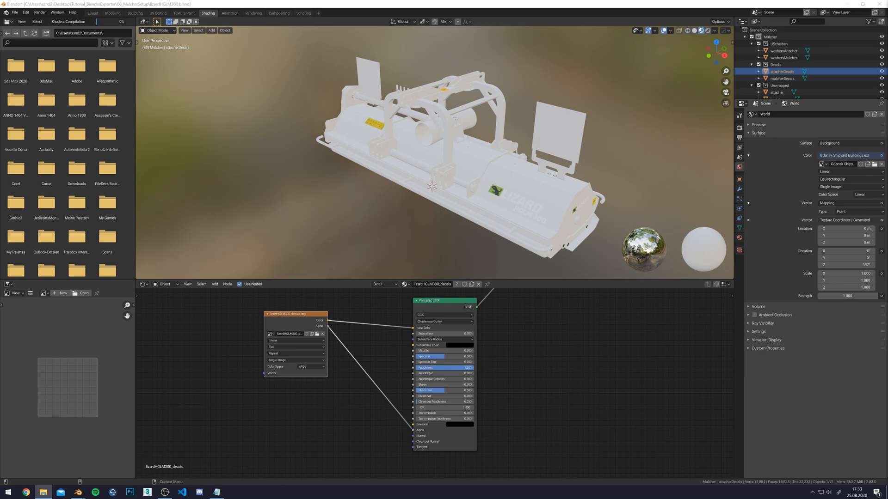
left_click_drag(469, 341, 245, 442)
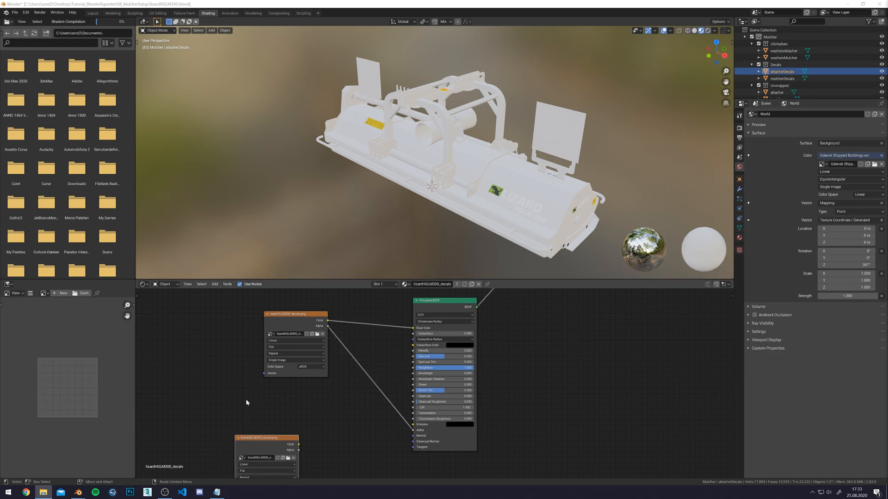
Add a Normal Map node between the normal texture and the Principled BSDF of the decal material.
left_click(263, 387)
left_click(215, 283)
left_click(224, 293)
type("norm")
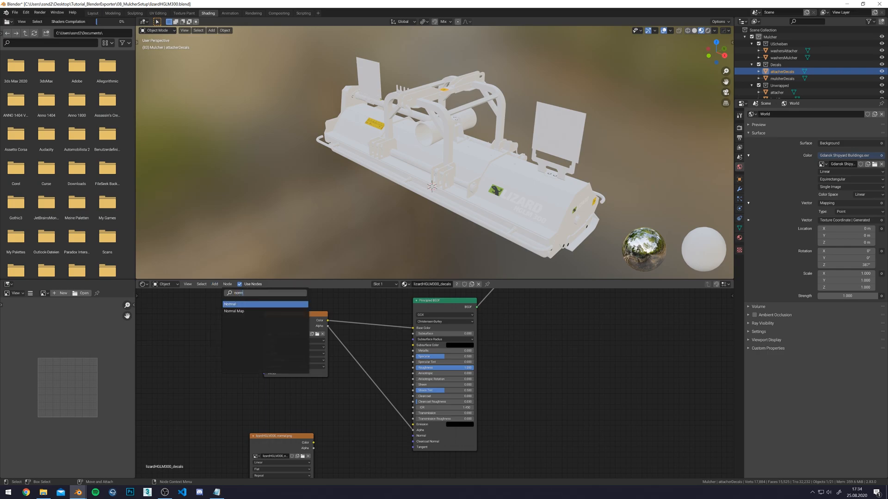
key("Down")
key("Return")
left_click(341, 417)
middle_click_drag(267, 418, 260, 380)
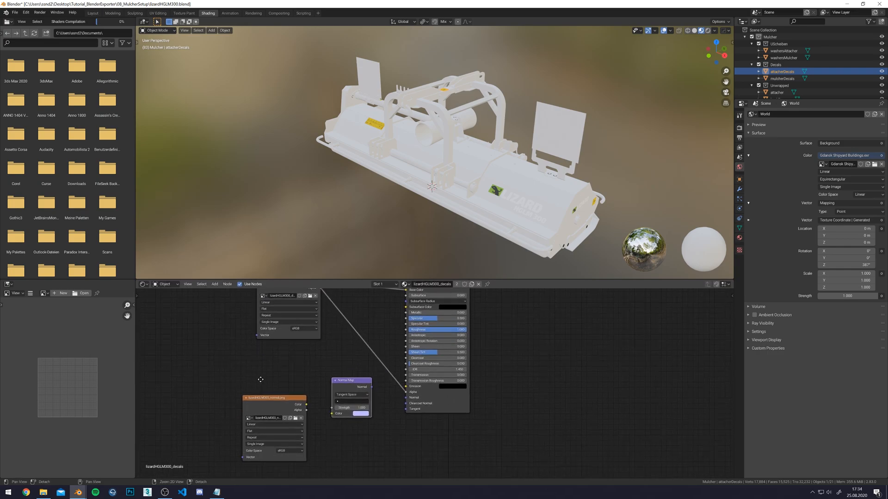
Set the normal texture's color space to Non-Color and link it through the Normal Map node to the Principled BSDF's Normal input.
left_click_drag(267, 398, 244, 378)
left_click(266, 430)
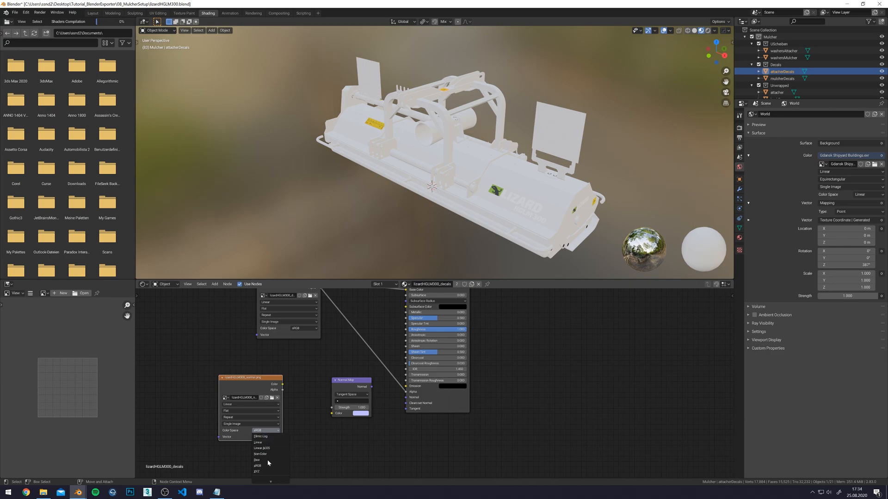
left_click(262, 454)
left_click_drag(282, 385, 333, 414)
mouse_move(359, 384)
left_mouse_down()
mouse_move(338, 390)
mouse_move(406, 398)
left_mouse_up()
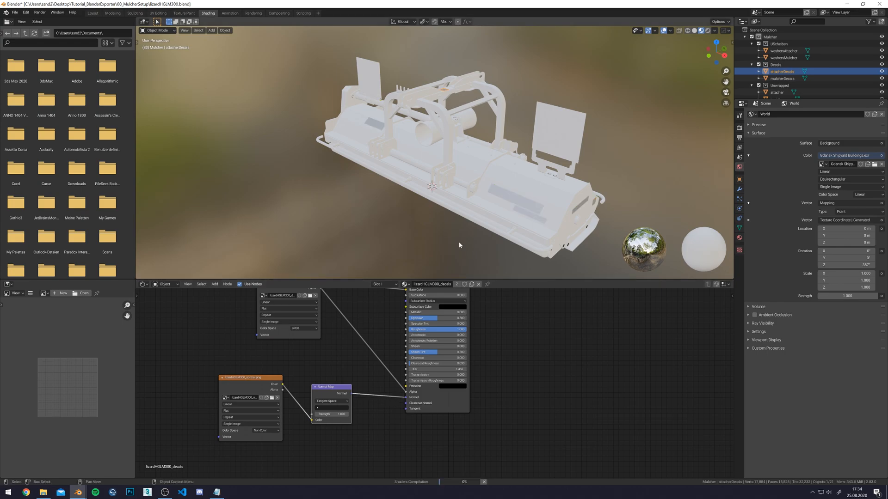
Space out the decal material's color and normal texture nodes to make room between them.
middle_click_drag(329, 379, 369, 432)
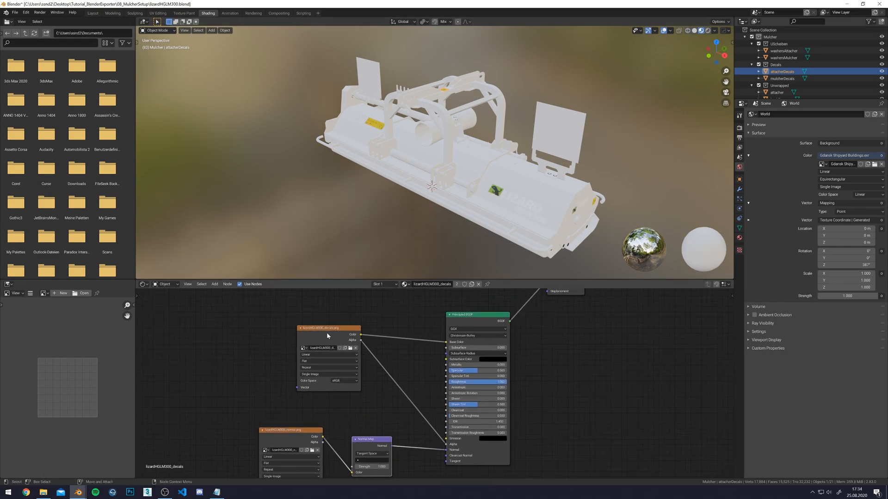
left_click_drag(323, 323, 312, 297)
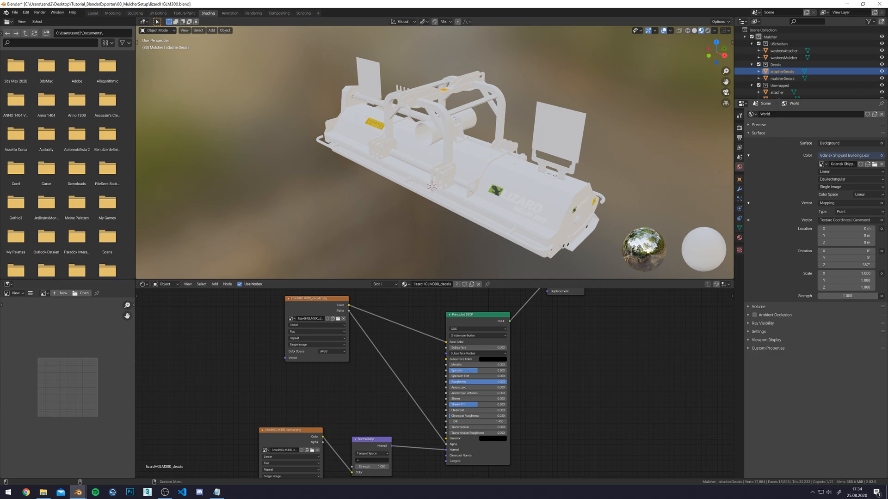
key("alt+Tab")
middle_click_drag(597, 177, 509, 149, "shift")
middle_click_drag(509, 150, 435, 203)
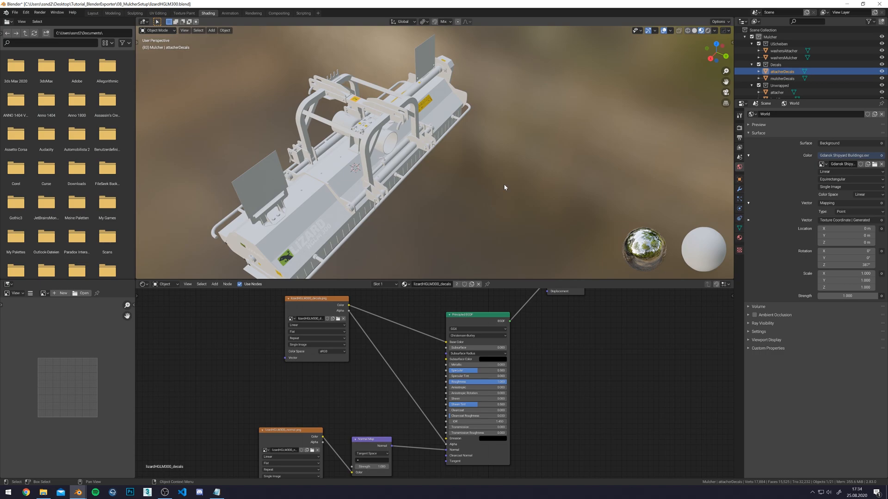
left_click_drag(291, 438, 304, 472)
scroll(343, 329, "down", 2)
left_click_drag(345, 328, 340, 309)
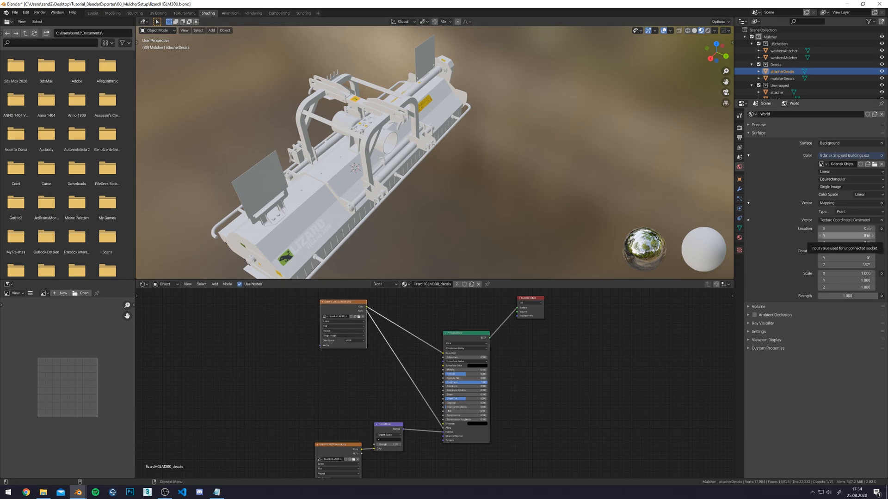
Add lizardHGLM300_specular.png to the decal material and link its Color output to a new Separate RGB node.
left_click_drag(887, 185, 274, 379)
scroll(295, 387, "up", 3)
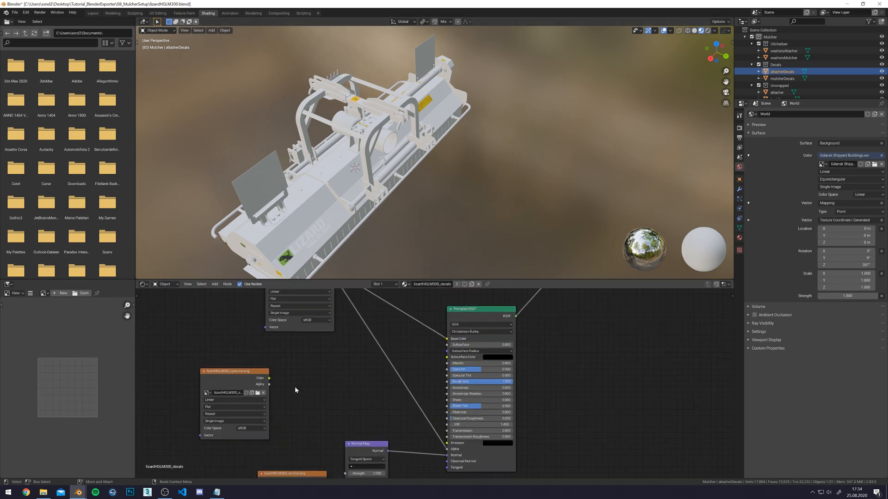
middle_click_drag(364, 263, 384, 238)
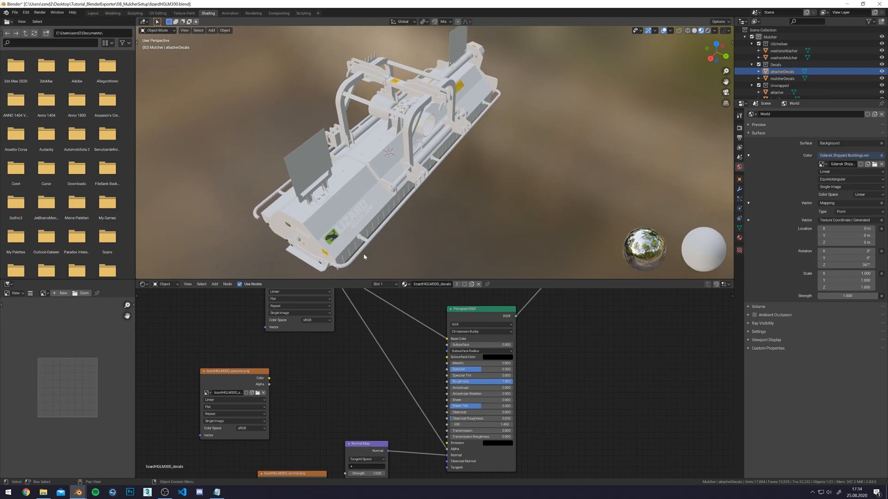
left_click(214, 284)
left_click(225, 293)
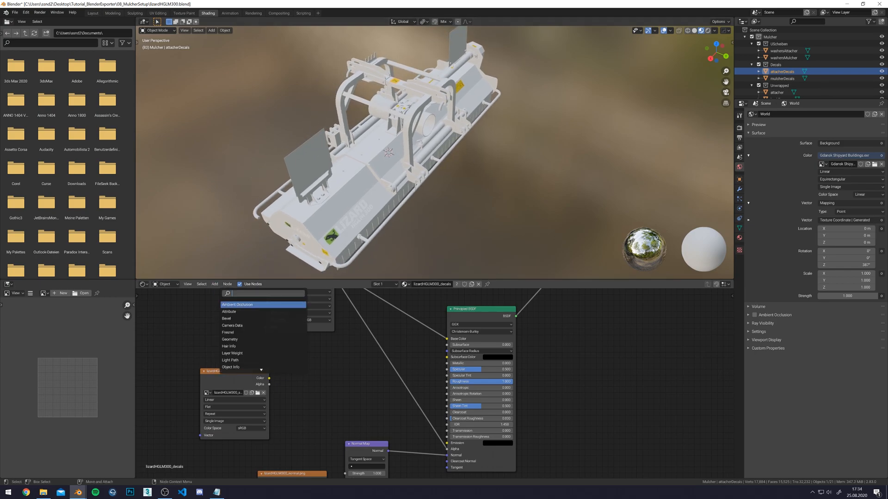
type("sep")
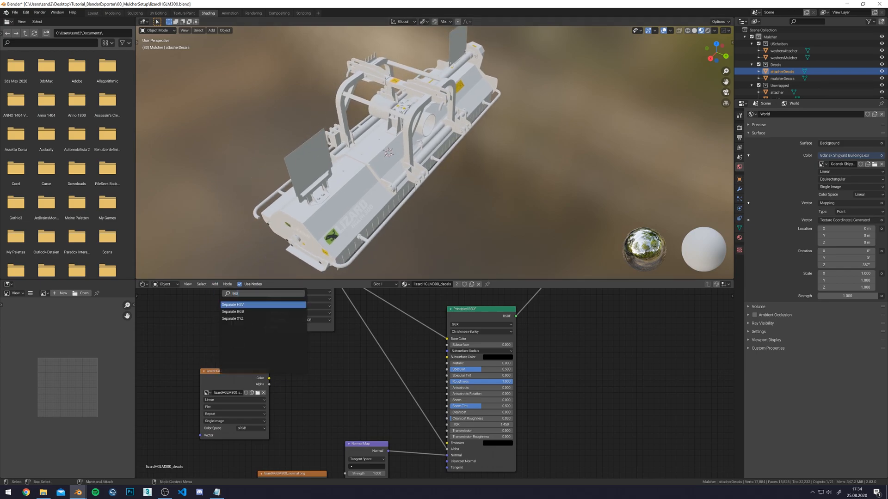
key("Down")
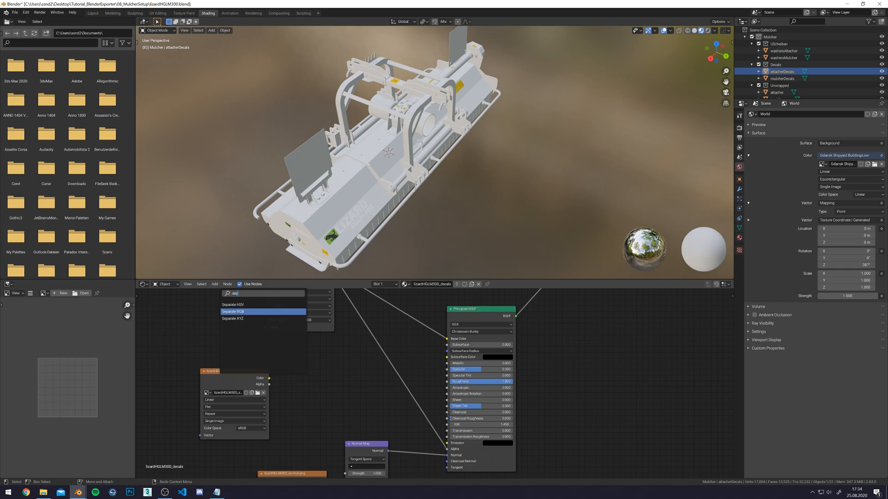
key("Return")
left_click(307, 371)
left_click_drag(269, 378, 300, 395)
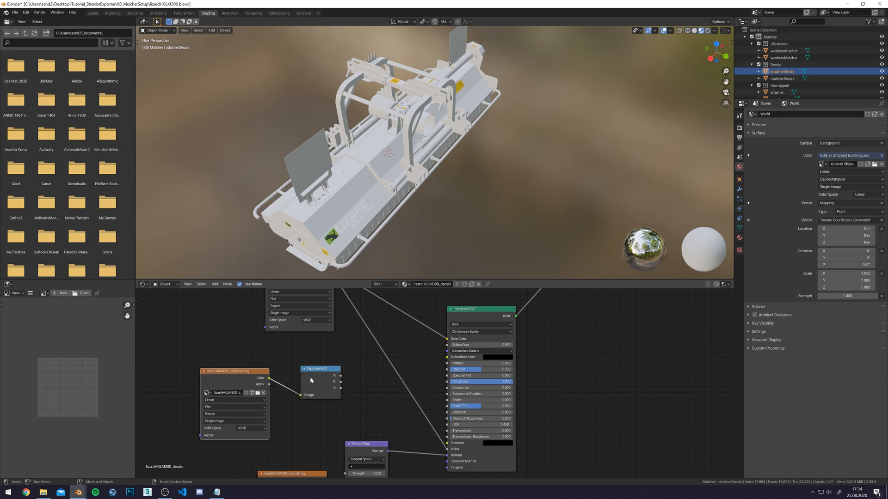
Set both the name and the label of the Separate RGB node to Glossmap.
left_click(317, 372)
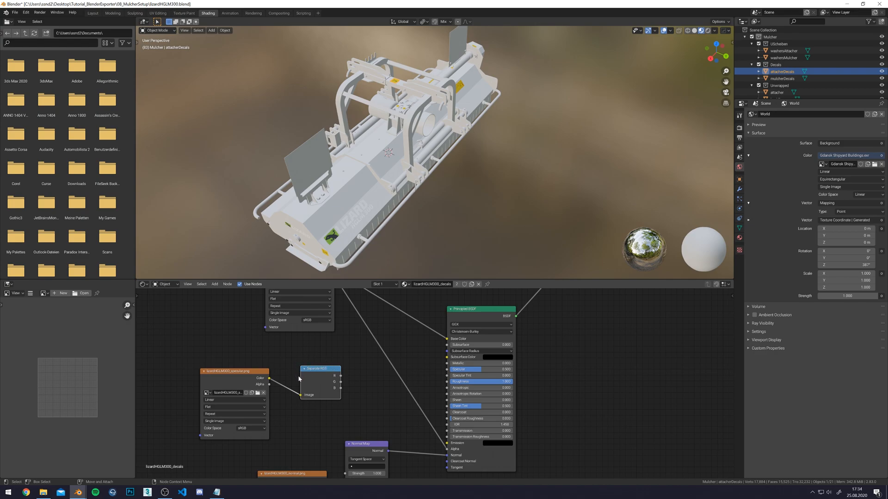
left_click(732, 295)
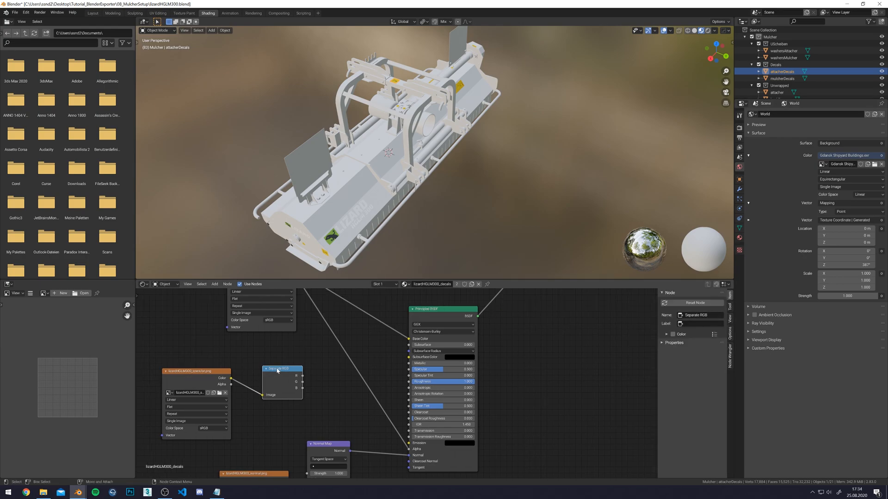
left_click(700, 315)
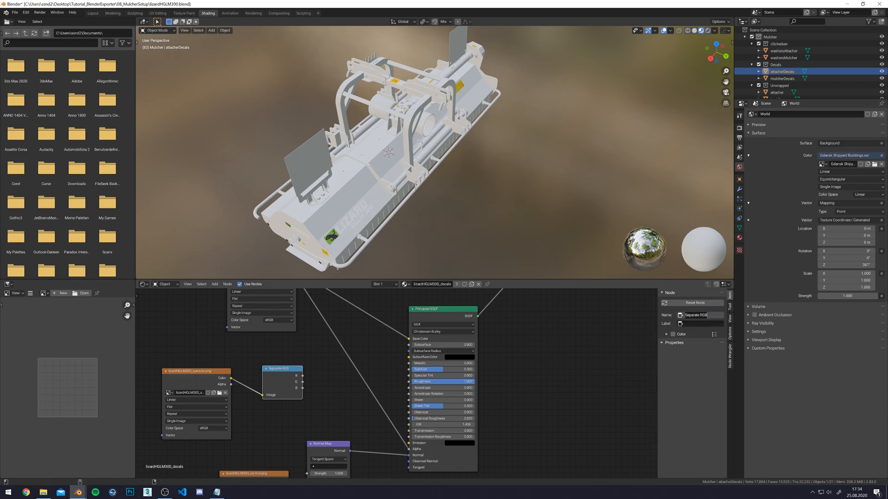
type("Glossmap")
key("Return")
type("Glossmap")
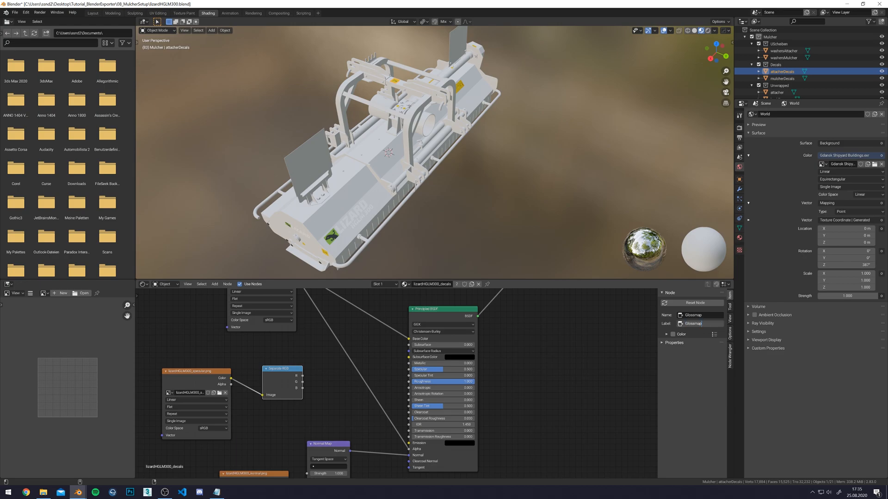
key("Return")
Export the Mulcher collection to i3d and open lizardHGLM300.i3d in GIANTS Editor.
middle_click_drag(441, 264, 439, 257)
middle_click_drag(462, 148, 604, 70)
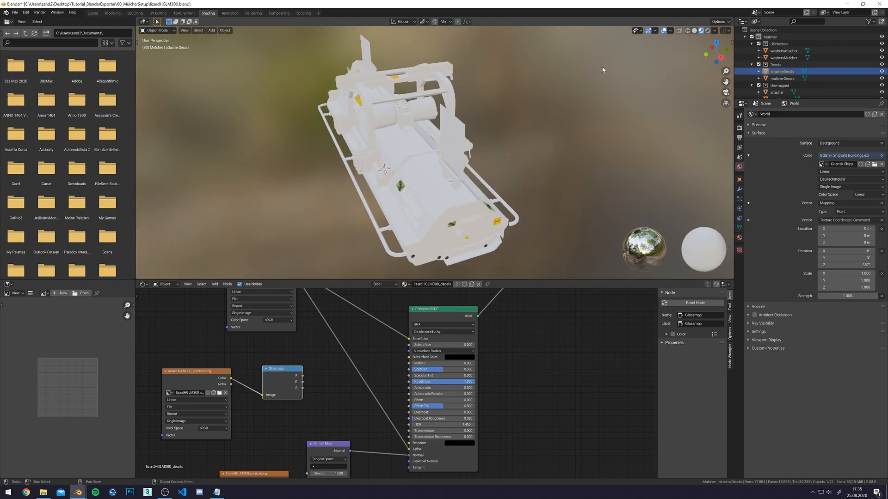
left_click(561, 129)
left_click(768, 37)
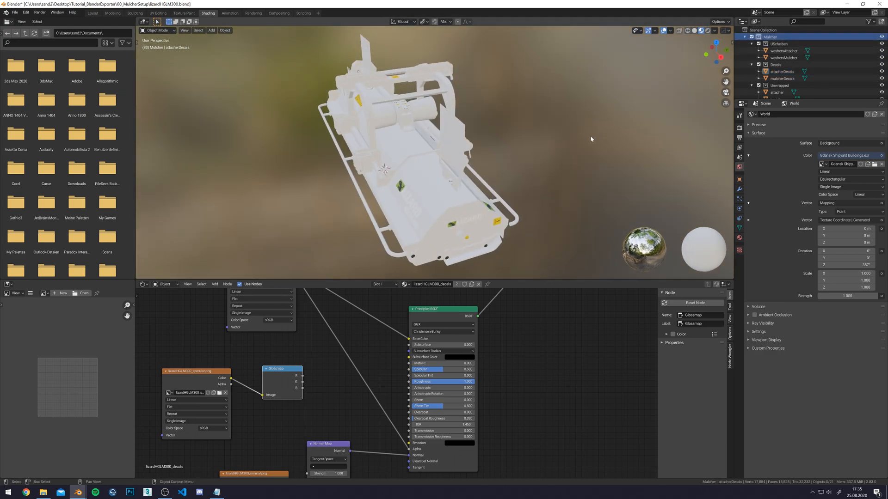
key("q")
left_click(590, 138)
double_click(329, 130)
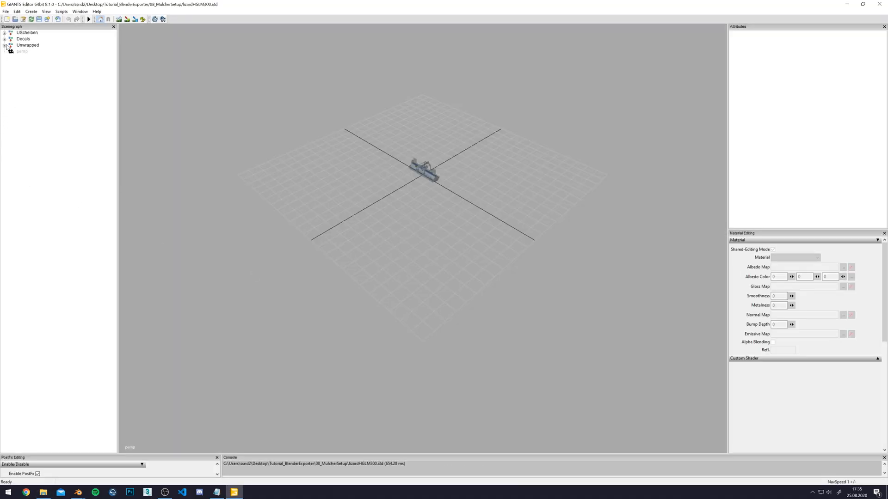
Examine the texture maps and custom shader settings of mulcherDecals under the Decals group.
left_click(4, 39)
left_click(38, 45)
key("f")
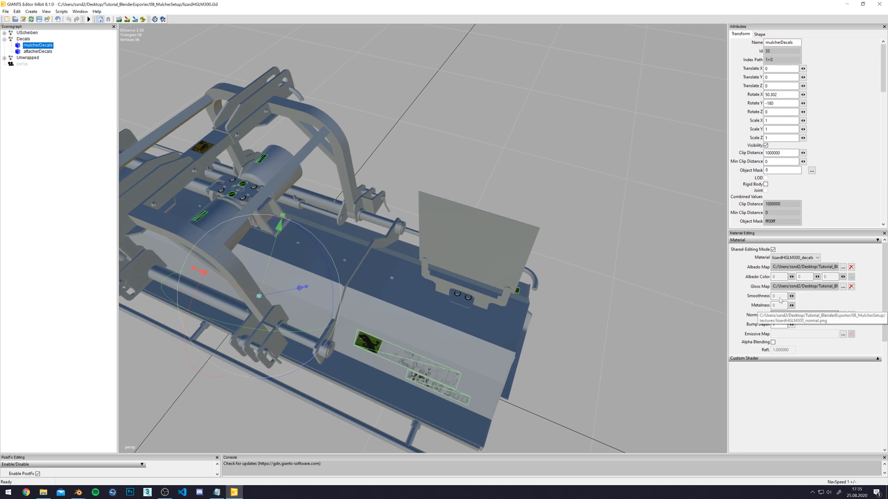
left_click(879, 358)
scroll(777, 361, "down", 1)
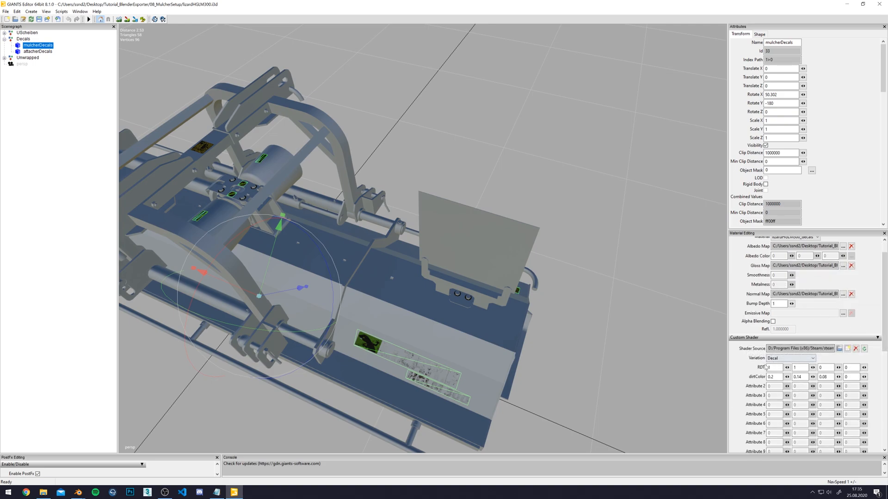
Close GIANTS Editor, return to Blender and select the mulcher body to show its lizardHGLM300_mat nodes.
left_click(880, 4)
left_click(485, 246)
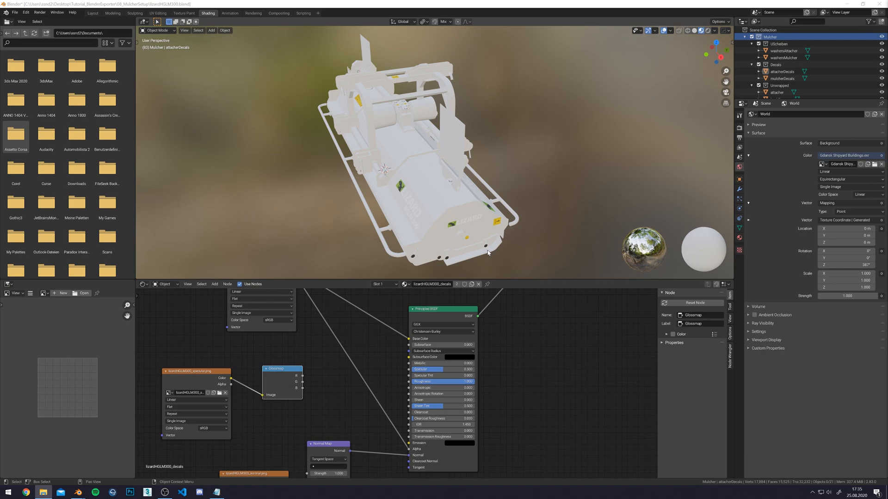
left_click(445, 190)
middle_click_drag(445, 189, 474, 188)
key("Home")
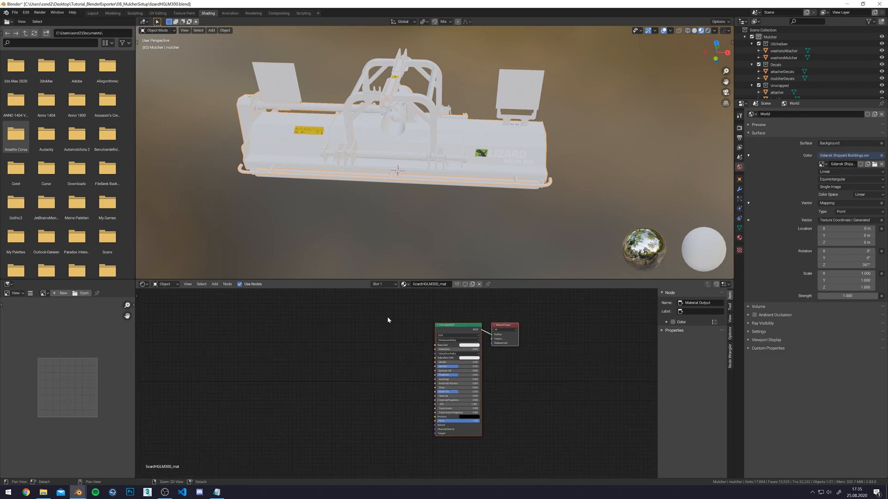
Add the normal and specular maps as image texture nodes in lizardHGLM300_mat, with the specular one above.
key("g")
left_click(418, 330)
left_click(368, 326)
left_click(213, 285)
left_click(216, 292)
type("ima")
key("Return")
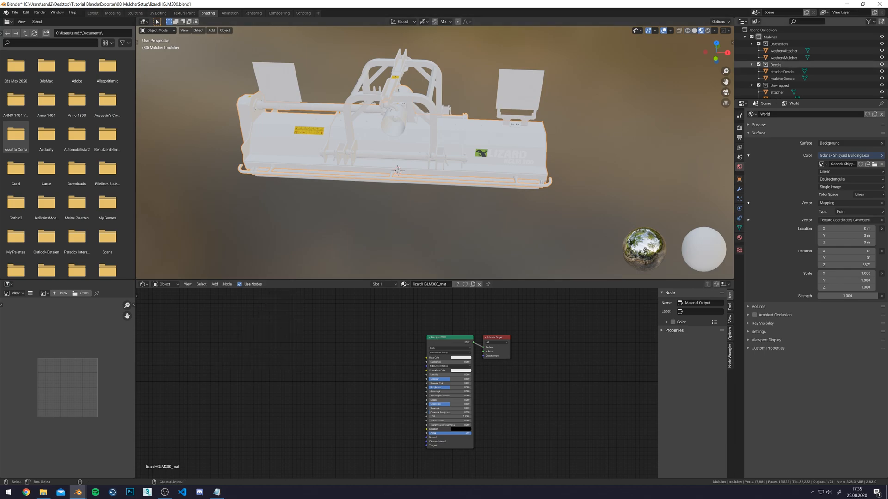
left_click(299, 407)
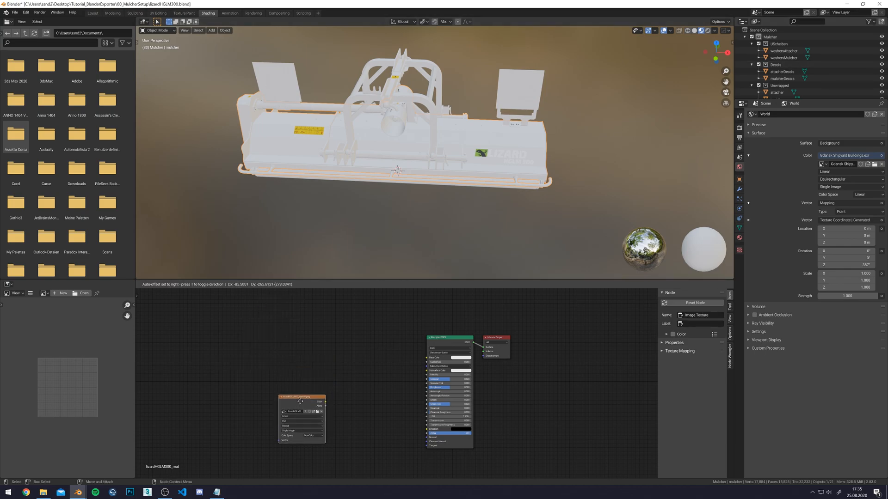
left_click_drag(310, 308, 273, 320)
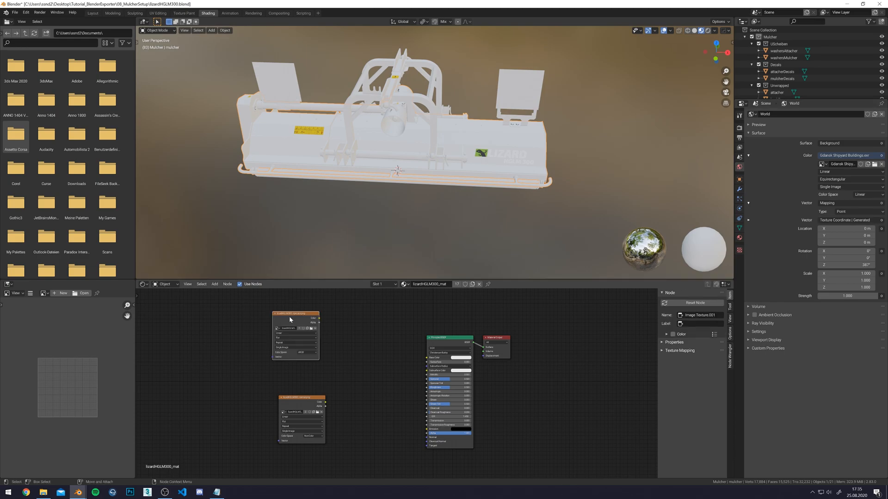
Add a Separate RGB node to lizardHGLM300_mat and link the upper texture's Color output to its Image input.
scroll(271, 358, "up", 1)
left_click(269, 362)
left_click(214, 285)
left_click(217, 293)
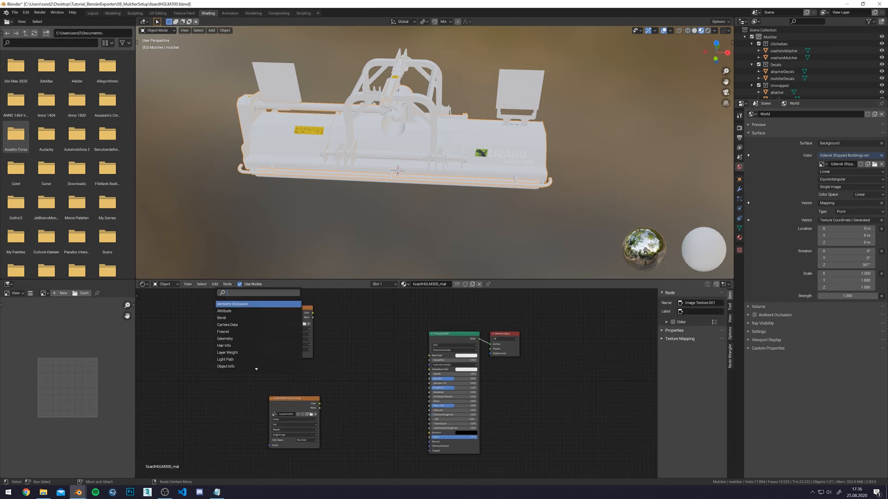
type("sep")
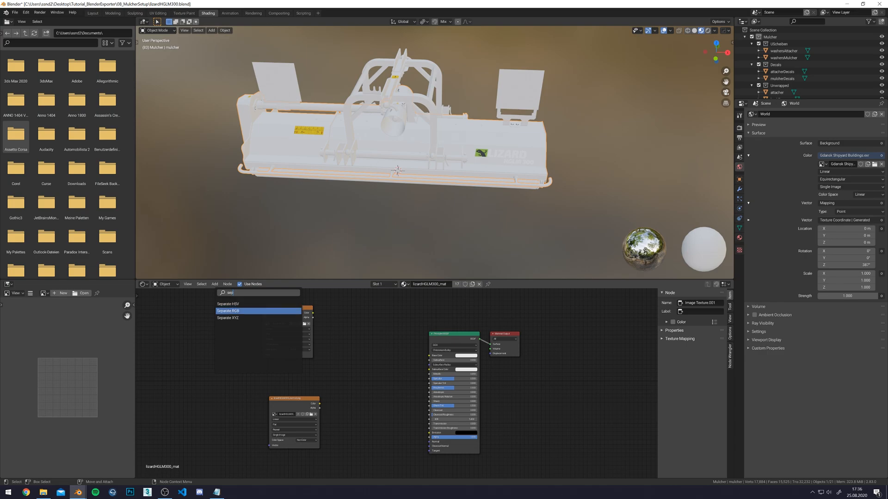
key("Return")
left_click(382, 326)
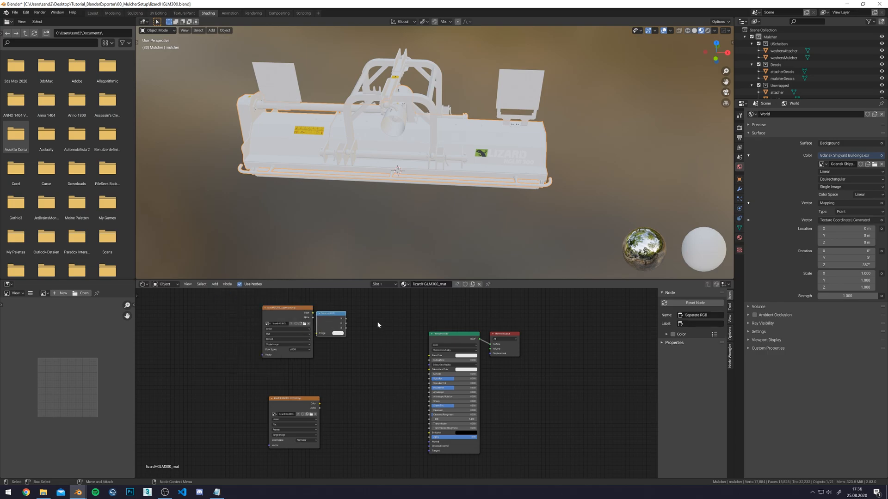
left_click_drag(313, 314, 320, 336)
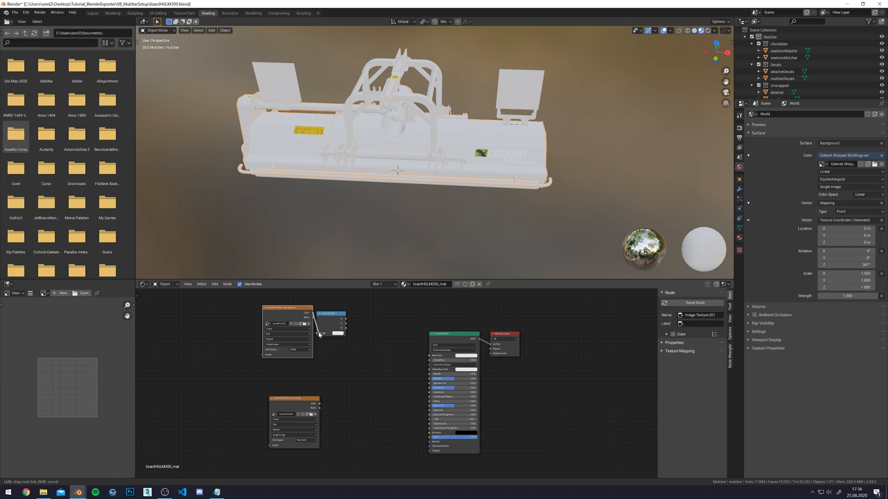
left_click_drag(327, 325, 346, 316)
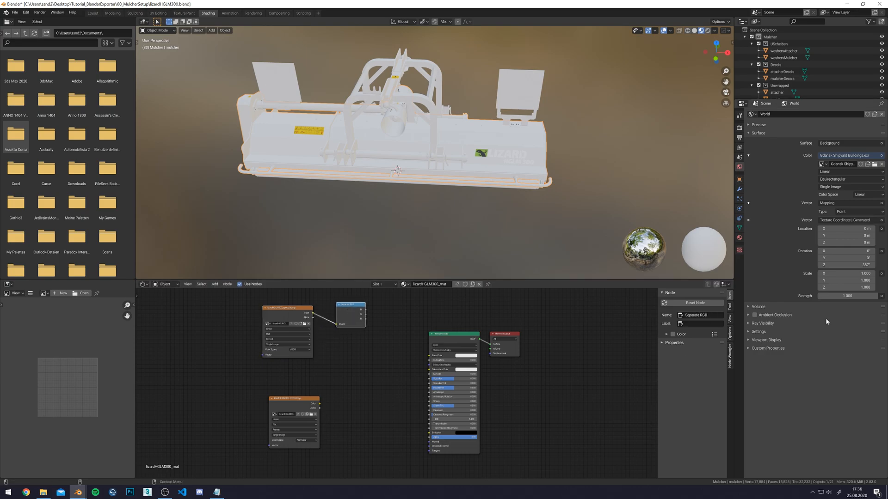
Name and label the Separate RGB node Glossmap.
double_click(701, 315)
type("Glossmap")
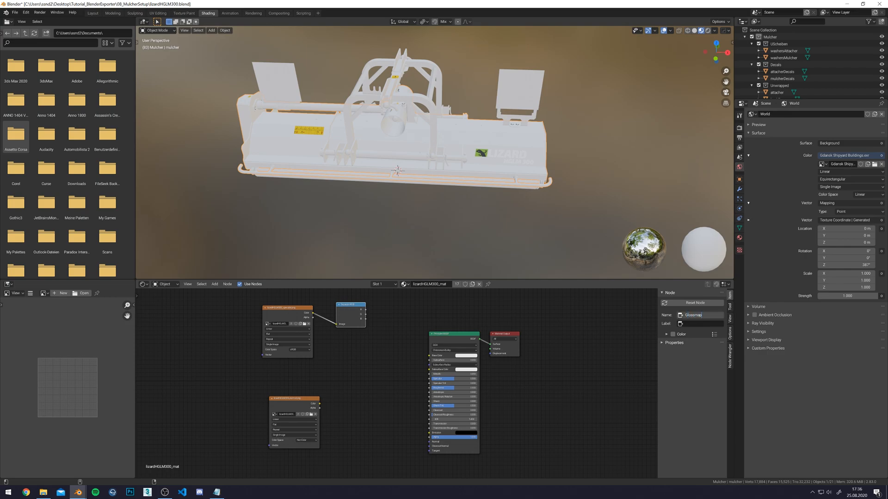
key("Return")
left_click(719, 323)
type("Glossmap")
key("Return")
Add a Normal Map node beside the lower texture node and link the texture's Color output to its Color input.
left_click(286, 401)
left_click(215, 284)
type("Norm")
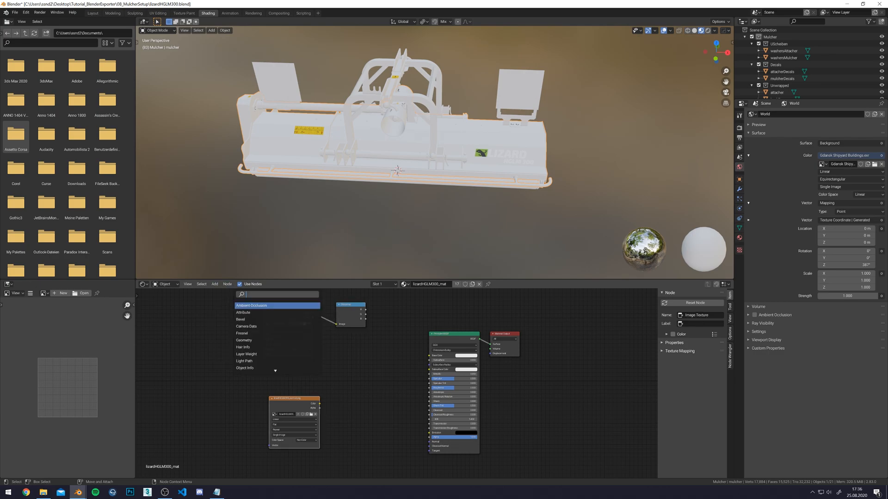
key("Down")
key("Return")
left_click(356, 393)
left_click_drag(319, 404, 340, 405)
Set the lower texture's color space to Non-Color and link the Normal Map output to the Principled BSDF's Normal input.
left_click(302, 440)
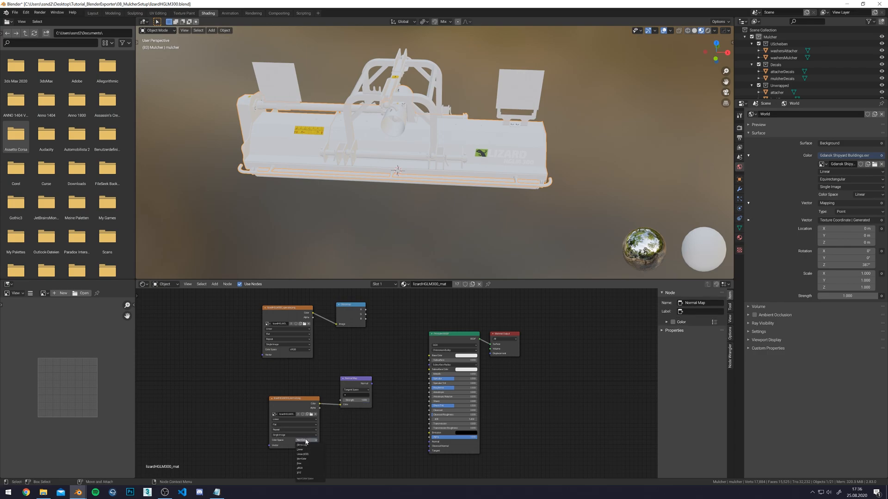
left_click(307, 455)
left_click(303, 439)
left_click(303, 462)
left_click_drag(371, 383, 429, 442)
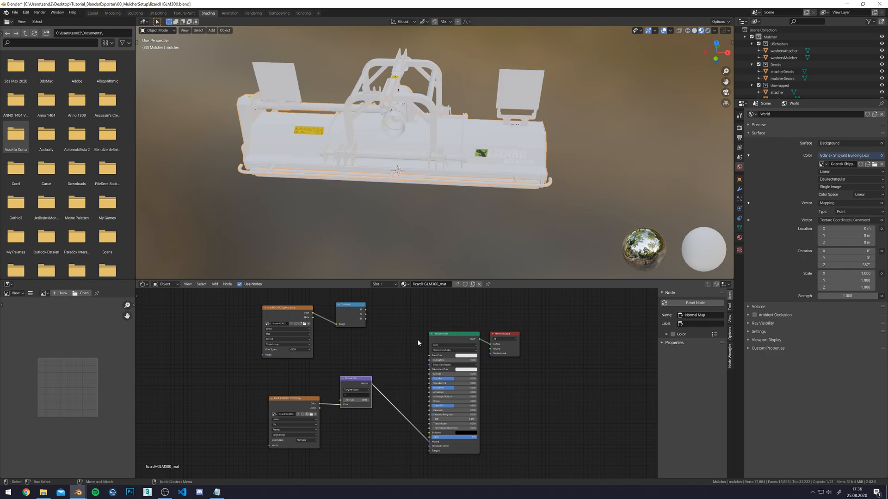
Assign vehicleShader.xml from the Farming Simulator 19 shaders folder as the I3D shader source of lizardHGLM300_mat.
middle_click_drag(342, 179, 532, 176)
scroll(539, 175, "up", 7)
left_click(740, 238)
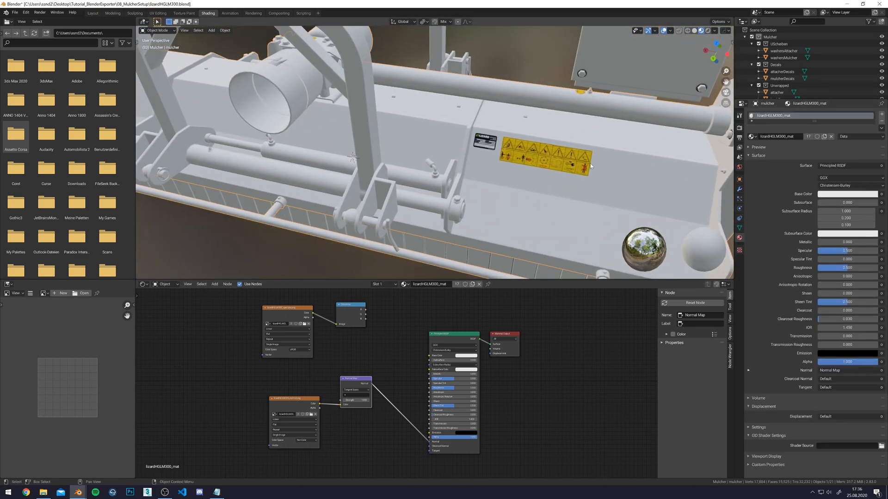
middle_click_drag(617, 177, 622, 185)
left_click(881, 446)
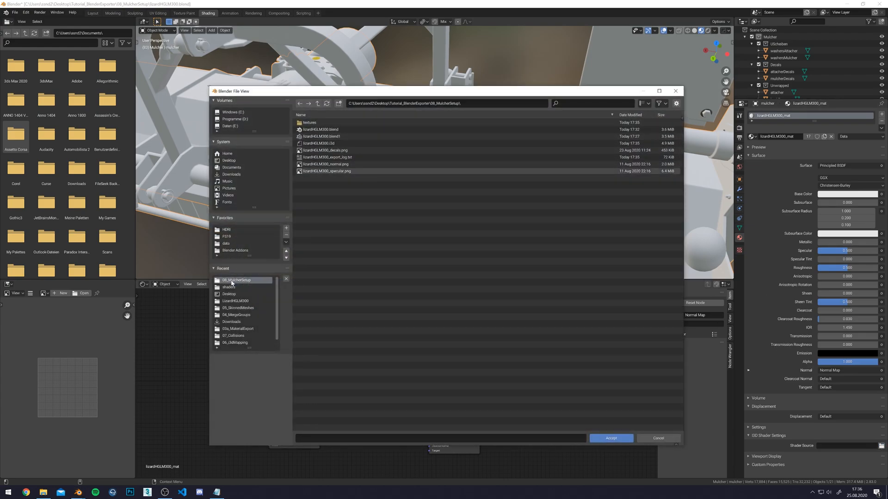
left_click(231, 287)
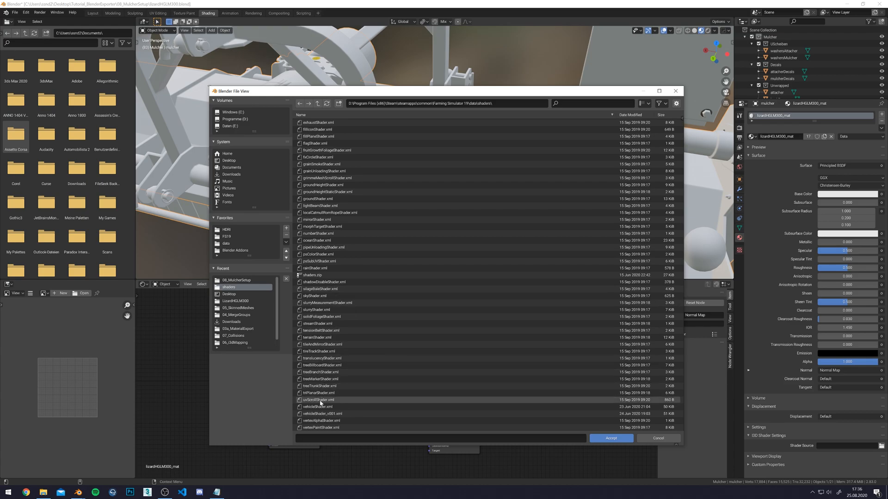
double_click(319, 407)
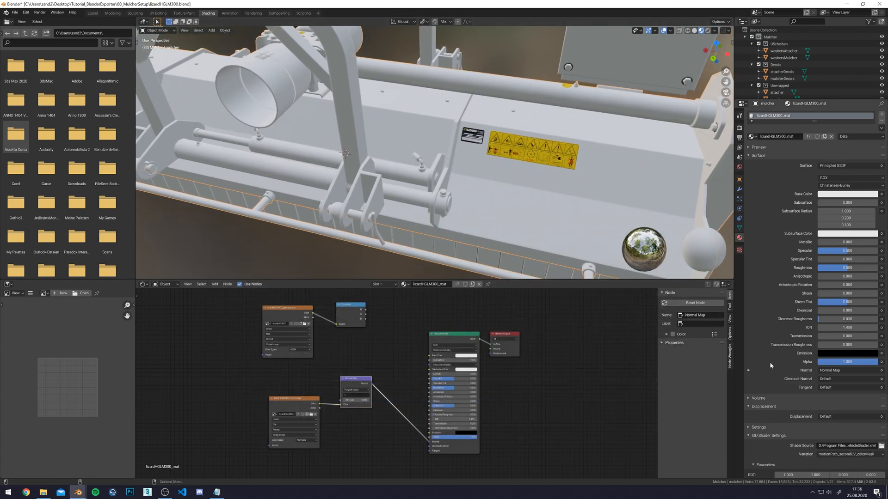
Set the I3D shader variation of lizardHGLM300_mat to colorMask.
scroll(769, 363, "down", 5)
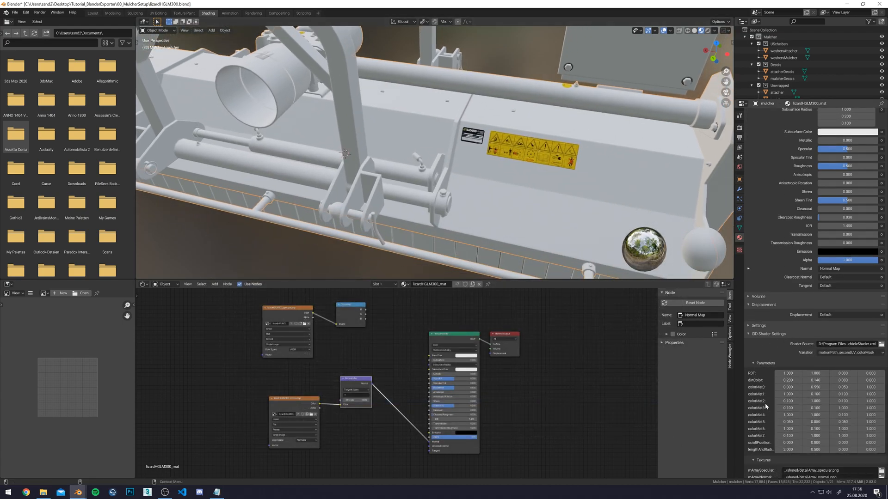
left_click(834, 353)
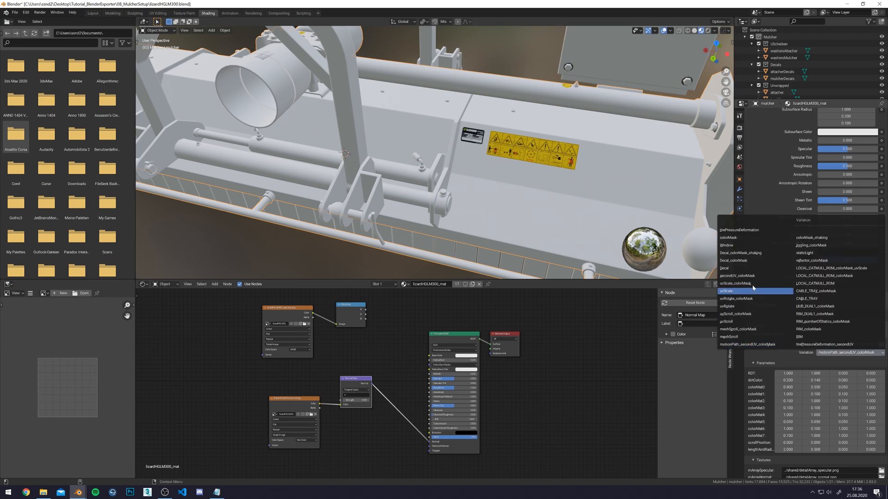
left_click(729, 238)
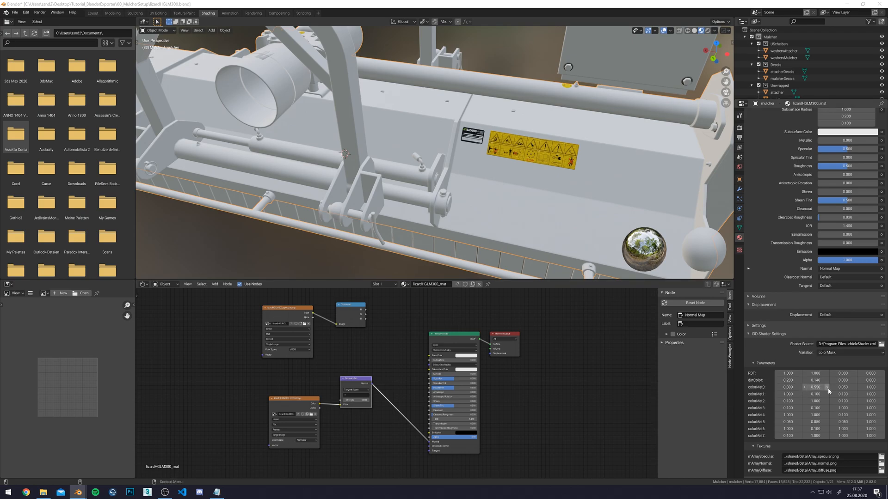
Set the shader parameter colorMat0 to 0.66, 0.193, 0.003 and 0 for the orange metal.
left_click(793, 389)
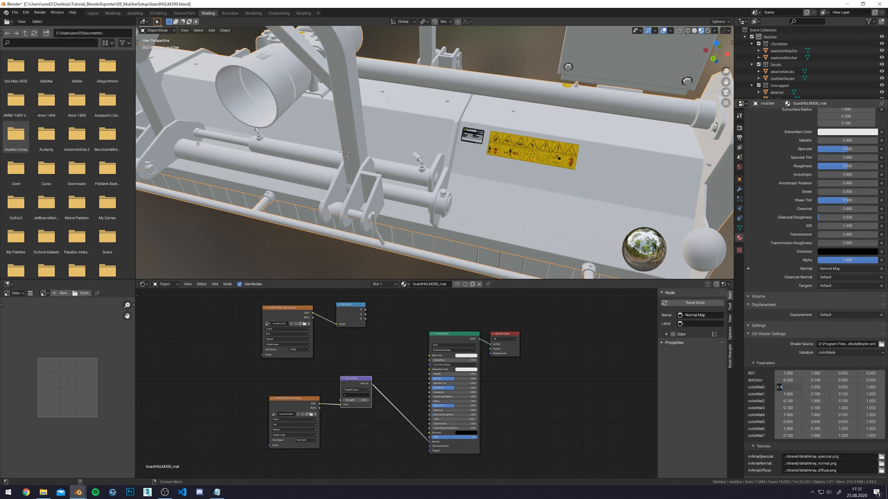
type("0.66")
key("Return")
left_click(816, 387)
type("0")
key("Tab")
type("193")
key("shift+Tab")
key("Tab")
type("0.003")
key("Return")
left_click(867, 387)
type("0")
key("Return")
key("ctrl+c")
key("ctrl+v")
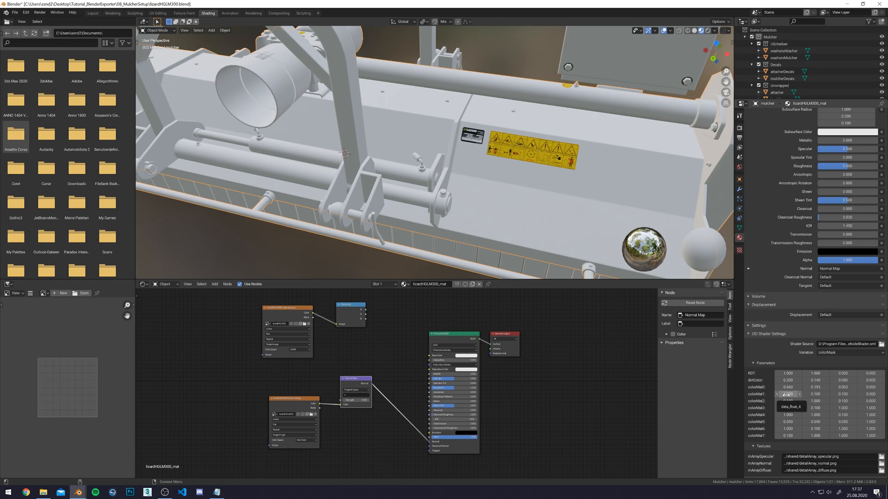
Check the material notes and set the first three colorMat1 values to 0.005 for the black metal.
key("alt+Tab")
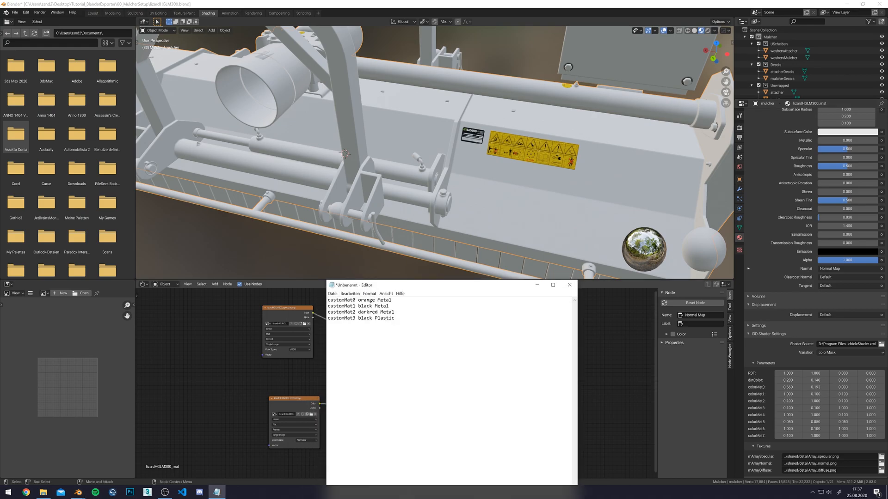
left_click(789, 394)
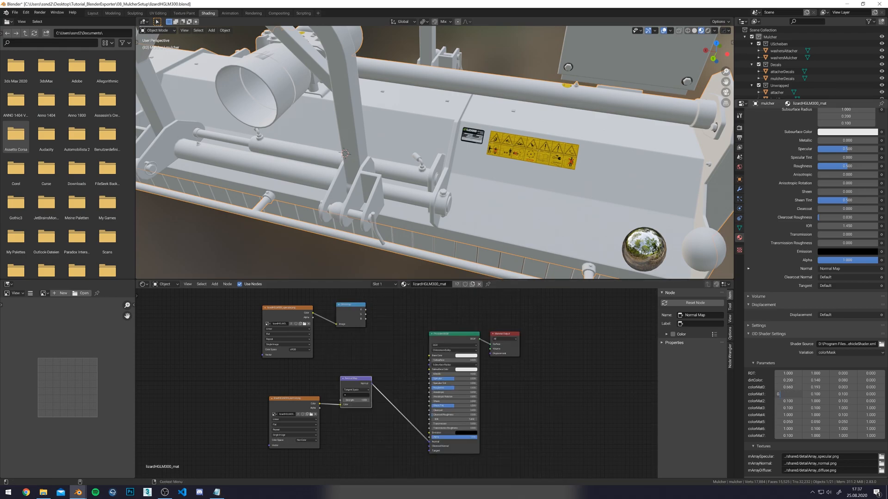
key("Return")
left_click(788, 394)
key("ctrl+c")
key("Return")
left_click(815, 394)
key("ctrl+v")
key("Return")
left_click(838, 394)
key("ctrl+v")
key("Return")
Check the customMat2 note and set colorMat2 to 0.5, 0.1 and 0.1 for the dark red metal.
key("alt+Tab")
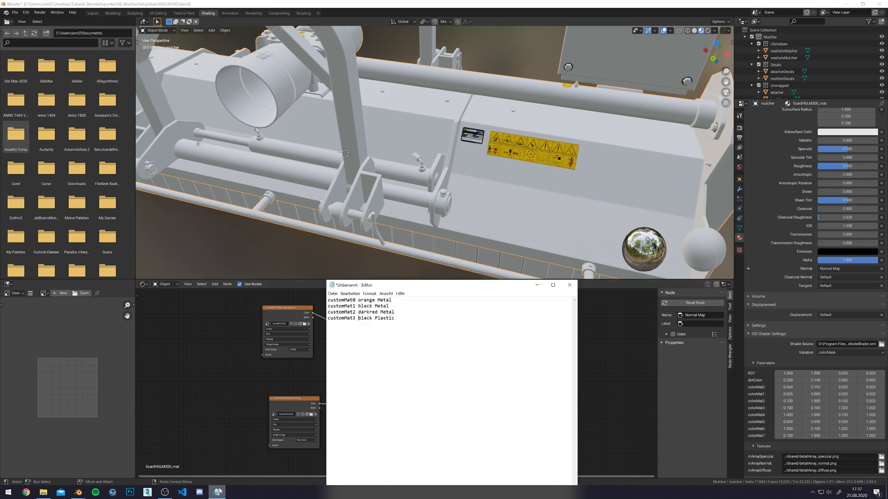
left_click_drag(394, 312, 328, 312)
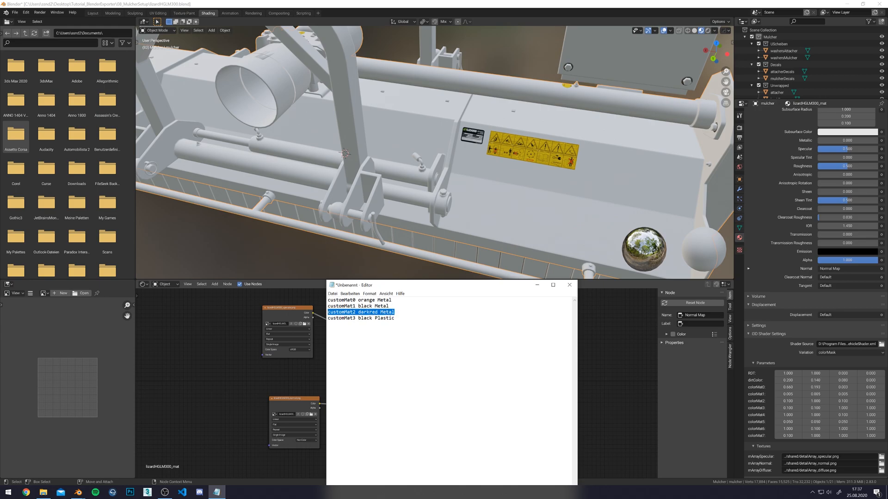
left_click(789, 402)
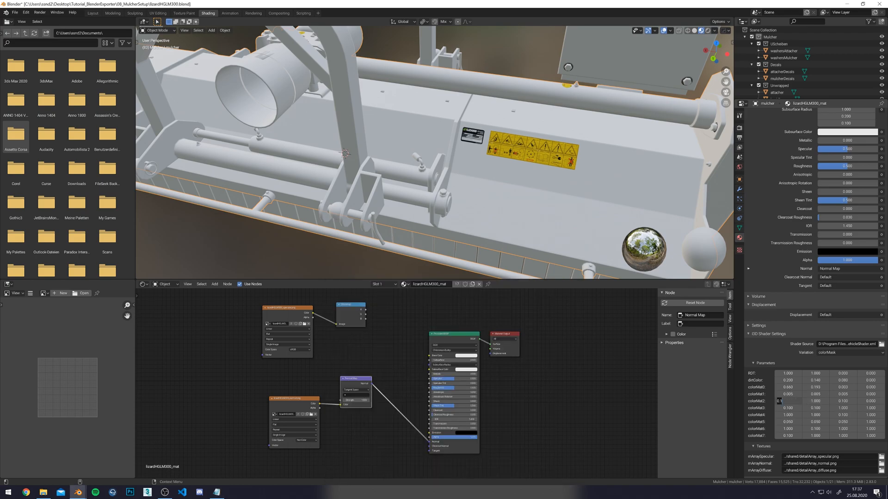
type("0.5")
key("Tab")
key("Return")
Check the customMat3 note and set colorMat3 to 0.005, 0.005, 0.005 and 32 for the black plastic.
left_click(216, 493)
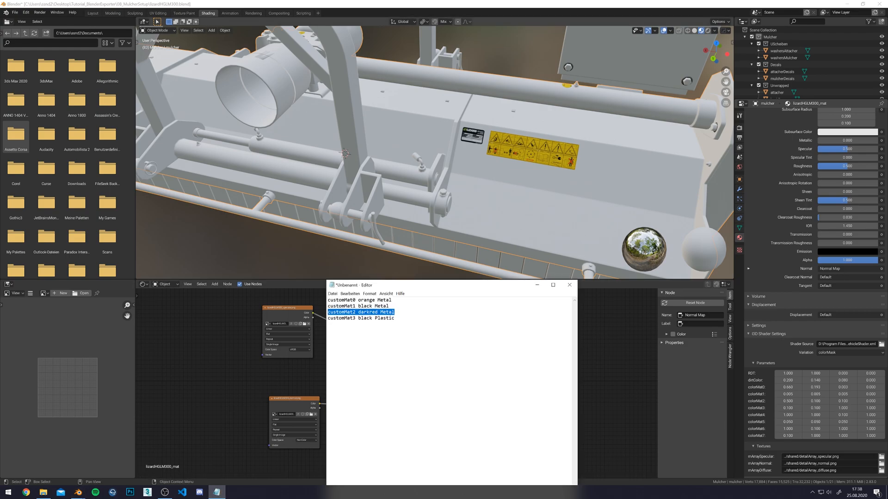
left_click(791, 408)
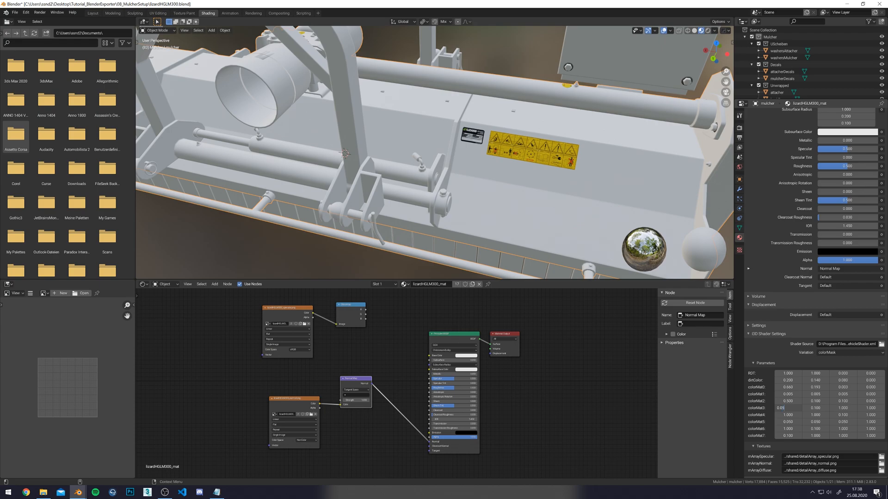
type("0.005")
key("Return")
left_click(816, 408)
type("0.005")
key("Tab")
type("0.005")
key("Tab")
type("32")
key("Return")
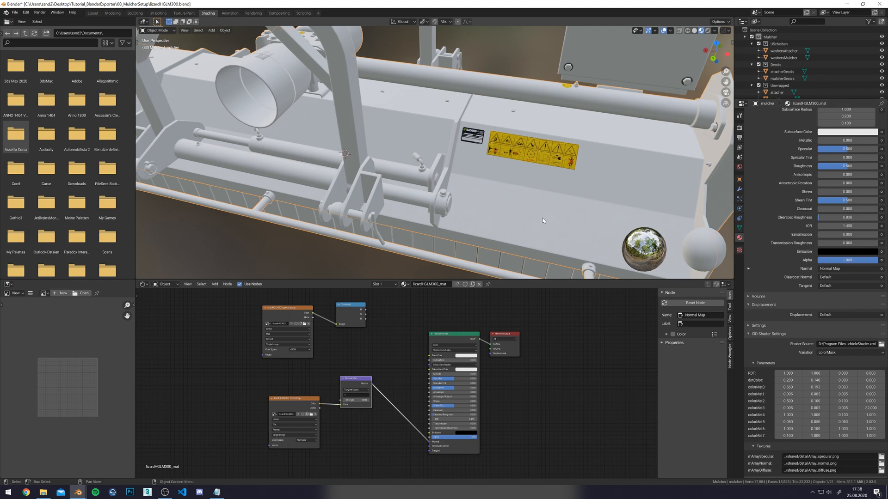
Export the Mulcher collection to i3d and open lizardHGLM300.i3d in GIANTS Editor.
scroll(467, 223, "down", 6)
middle_click_drag(468, 224, 437, 180)
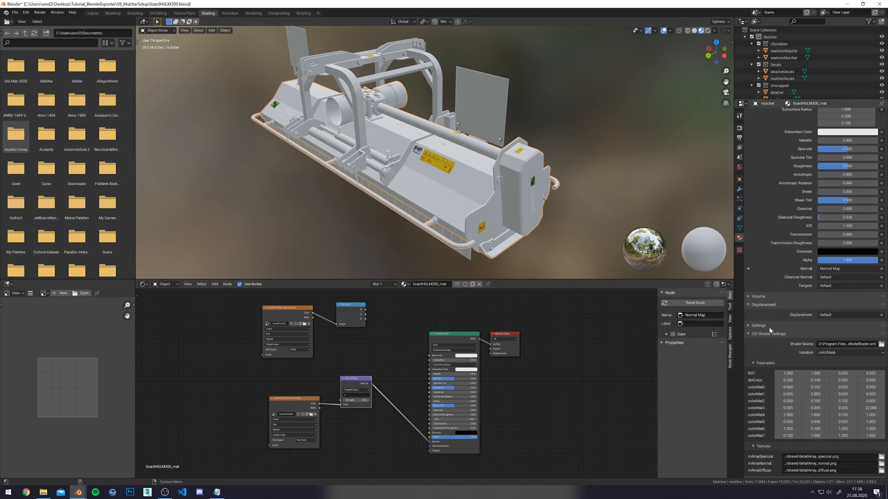
middle_click_drag(401, 178, 431, 183)
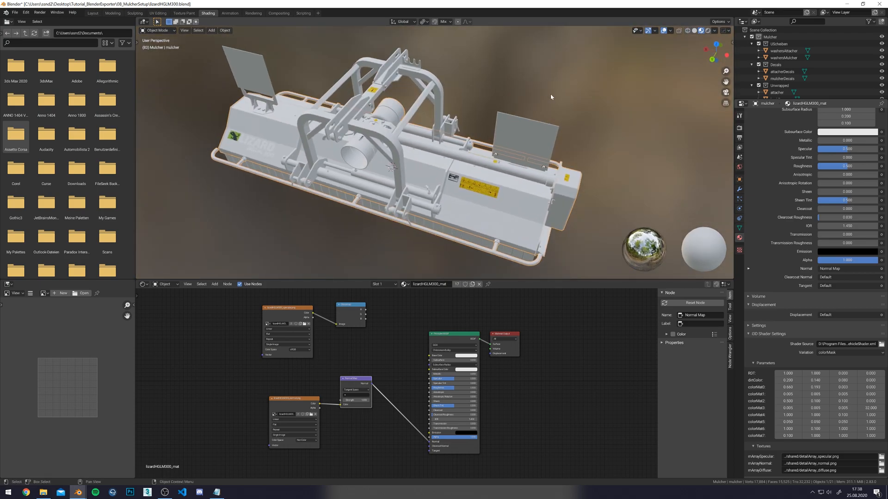
left_click(770, 38)
key("q")
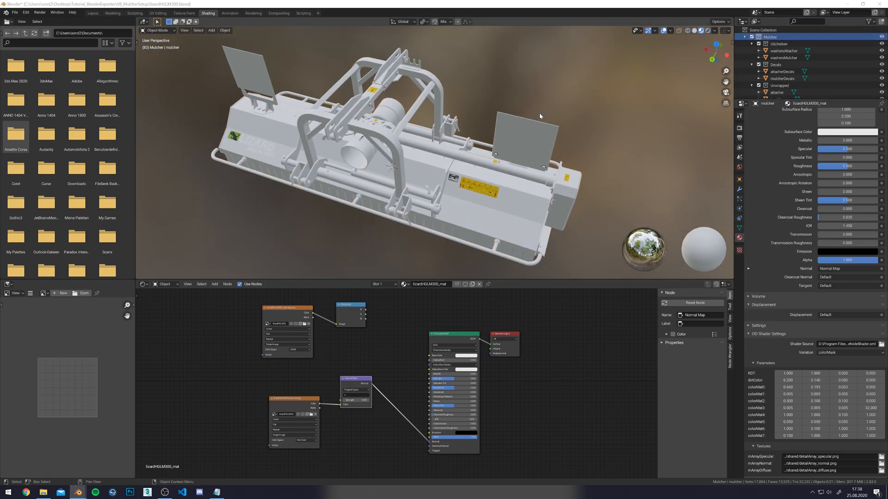
left_click(542, 113)
double_click(314, 130)
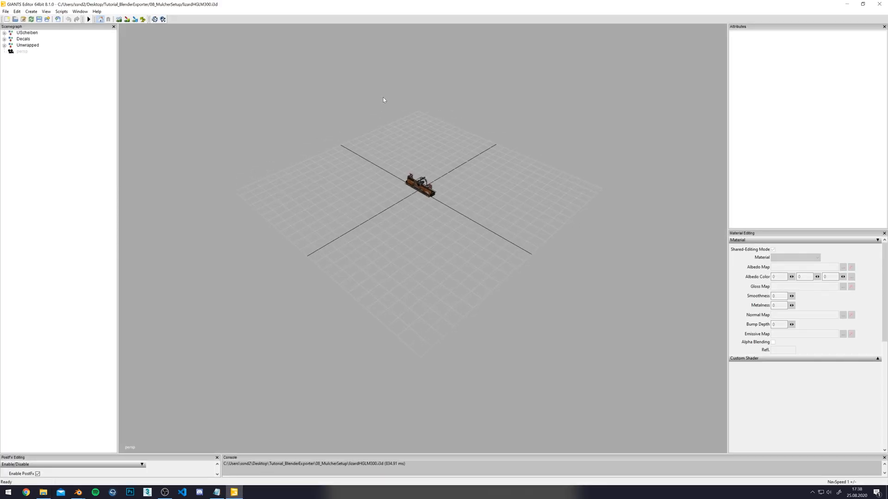
Add a light to the scene and inspect the mulcher's materials and decals around the drive shaft guard.
scroll(383, 90, "up", 10)
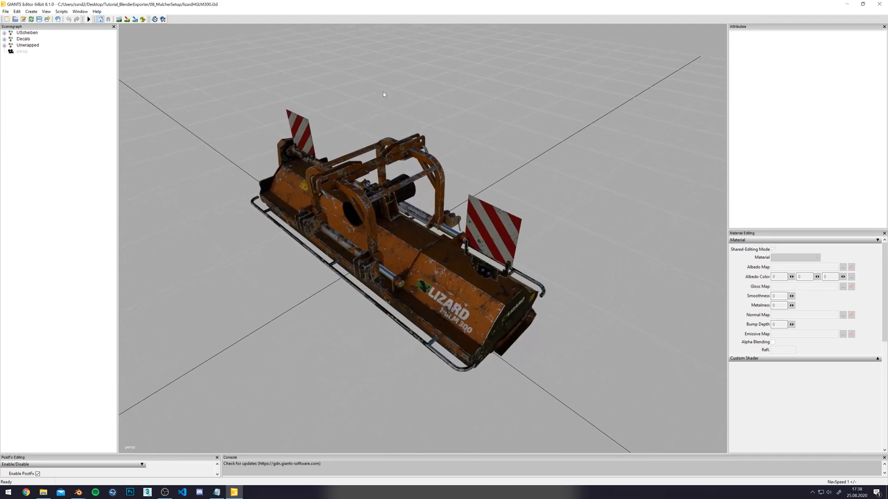
scroll(395, 98, "up", 1)
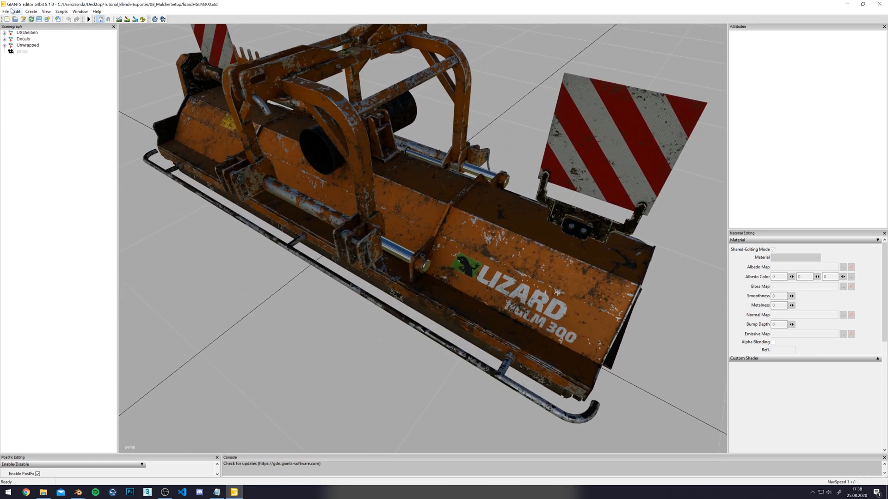
left_click(31, 11)
left_click(38, 27)
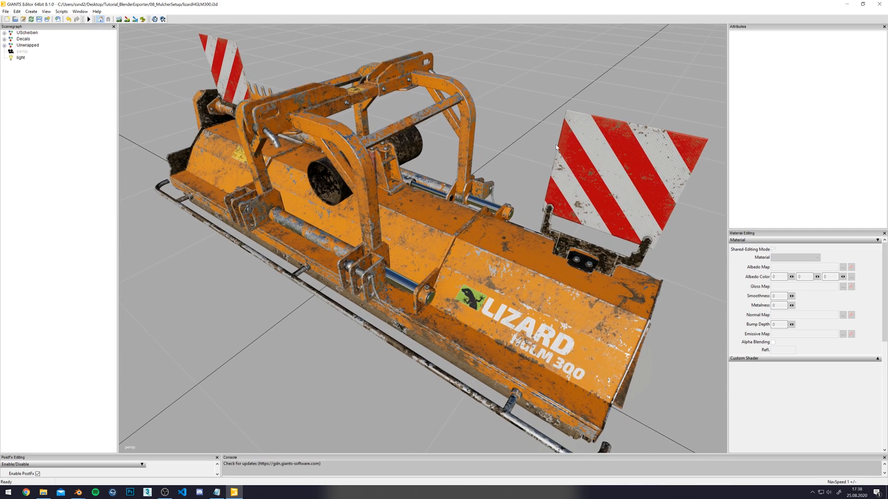
left_click_drag(510, 255, 514, 207, "alt")
middle_click_drag(513, 207, 513, 206, "alt")
left_click_drag(513, 206, 555, 214, "alt")
scroll(587, 204, "down", 3)
scroll(584, 184, "up", 4)
scroll(555, 214, "down", 4)
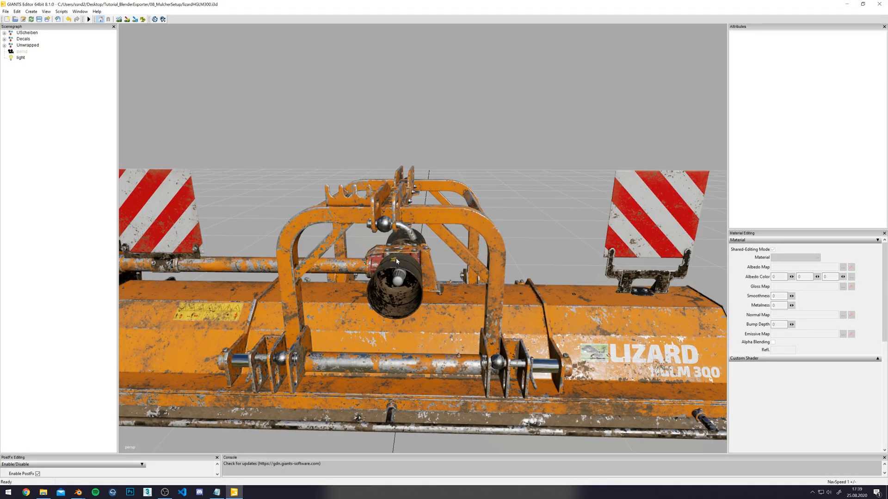
Return to the mulcher file in Blender and select the mulcherDecals object at the drive shaft guard.
left_click(78, 492)
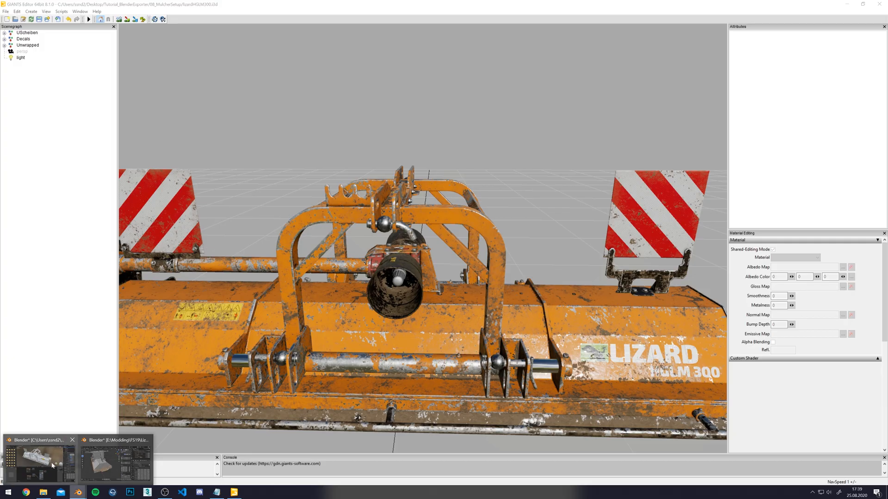
left_click(47, 461)
middle_click_drag(386, 151, 444, 211, "shift")
scroll(384, 215, "up", 3)
middle_click_drag(384, 215, 386, 171)
left_click(384, 166)
middle_click_drag(402, 131, 409, 127)
Select the decal faces on both drive shaft guard tubes in Edit Mode.
key("Tab")
key("b")
left_click_drag(442, 100, 386, 171)
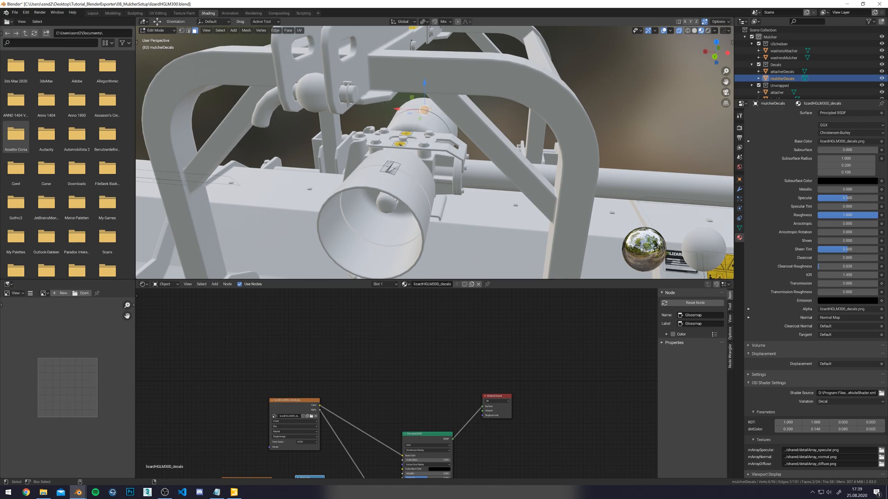
left_click(390, 167, "shift")
Offset the selected guard decal faces slightly along their normals with Shrink/Fatten in the Layout workspace, then leave Edit Mode.
left_click(158, 31)
left_click(93, 13)
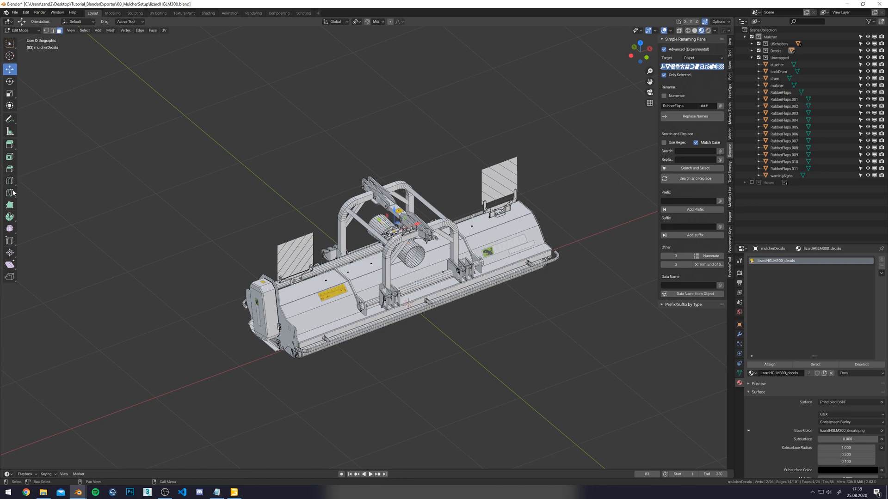
left_click(10, 253)
middle_click_drag(344, 172, 326, 160, "alt")
scroll(333, 182, "up", 14)
key("w")
scroll(480, 181, "down", 2)
middle_click_drag(476, 183, 218, 252)
left_click(10, 253)
scroll(380, 139, "up", 1)
middle_click_drag(379, 151, 381, 142, "alt")
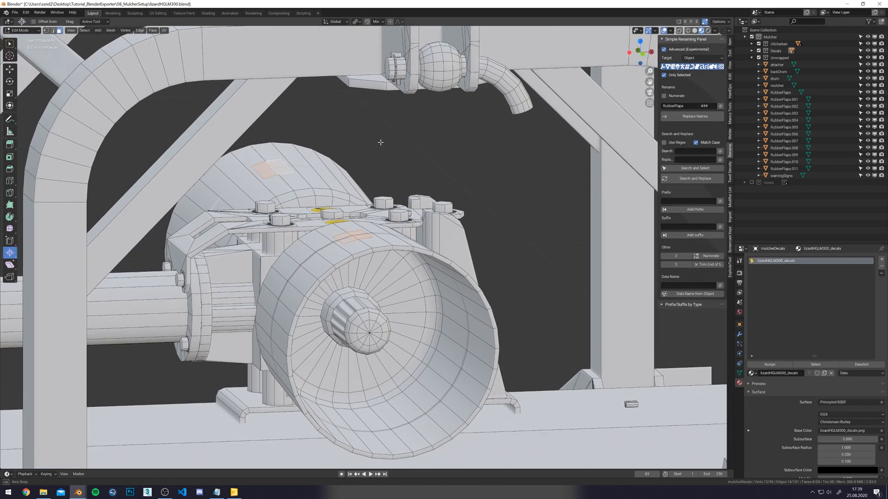
left_click_drag(375, 142, 376, 142)
middle_click_drag(376, 142, 403, 175, "alt")
key("Tab")
Show the UV maps of mulcherDecals and reopen its mesh for editing at the shaft guard decals.
scroll(427, 215, "down", 6)
left_click(739, 373)
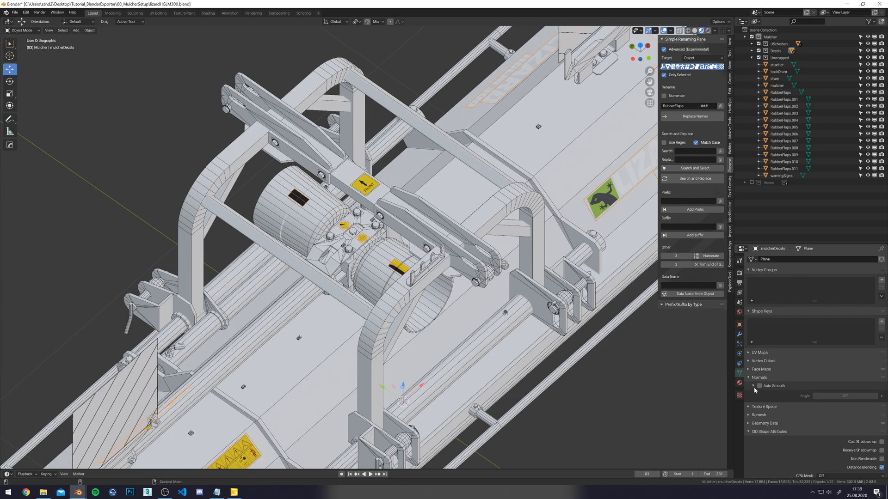
left_click(759, 352)
scroll(354, 256, "up", 5)
middle_click_drag(354, 256, 241, 189)
key("Tab")
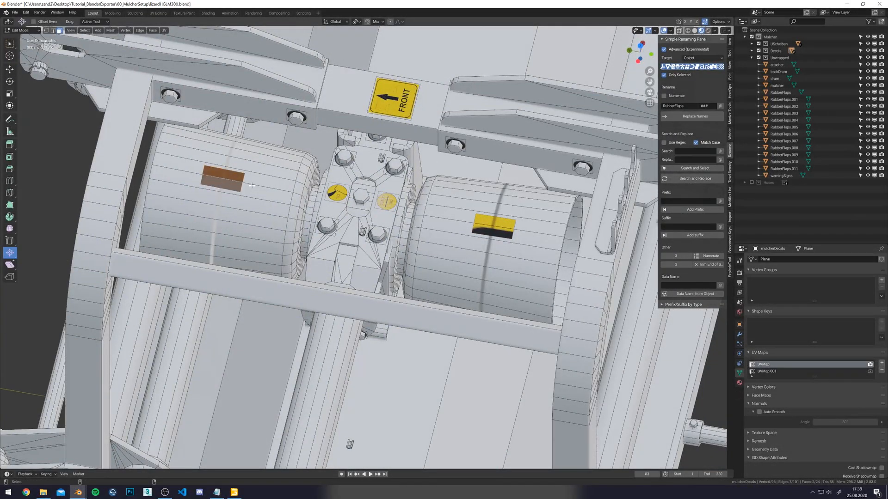
Examine the decals on the two drums and the FRONT decal on the attacher's cross beam.
scroll(505, 226, "down", 5)
middle_click_drag(497, 315, 456, 423, "shift")
left_click(775, 371)
left_click(775, 367)
scroll(512, 307, "up", 4)
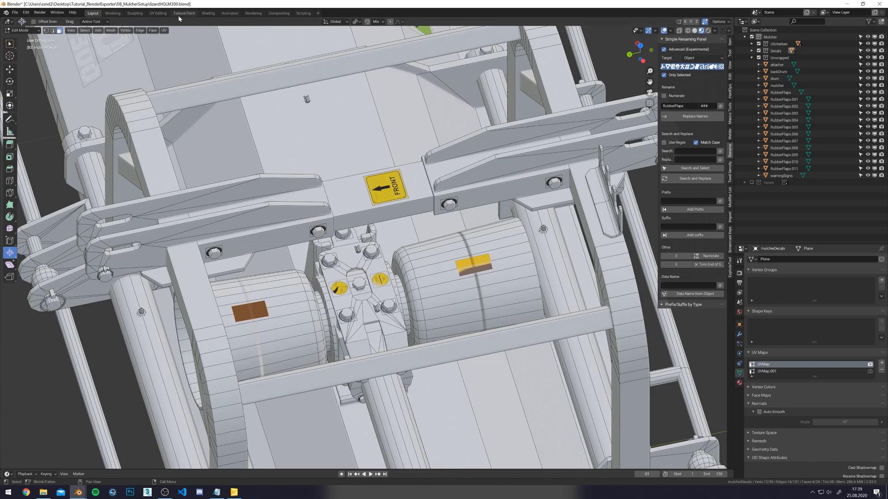
middle_click_drag(429, 249, 452, 229)
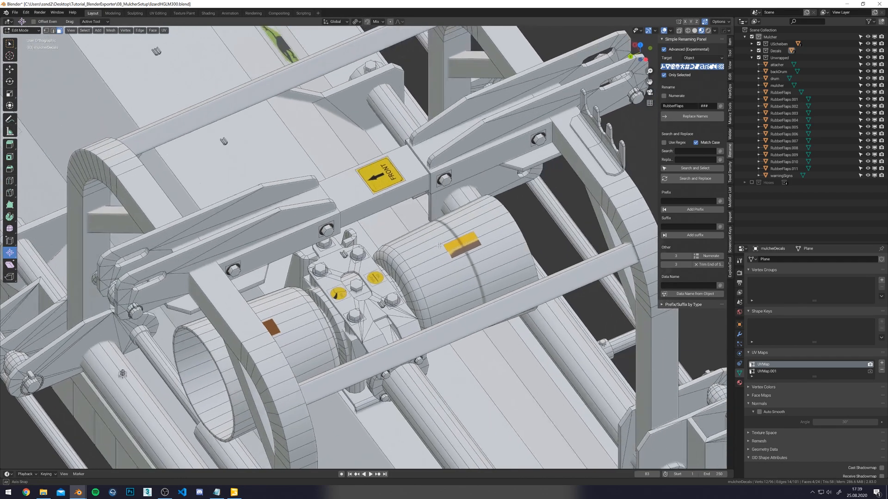
scroll(444, 213, "up", 4)
middle_click_drag(407, 130, 428, 307)
key("Tab")
left_click(401, 285)
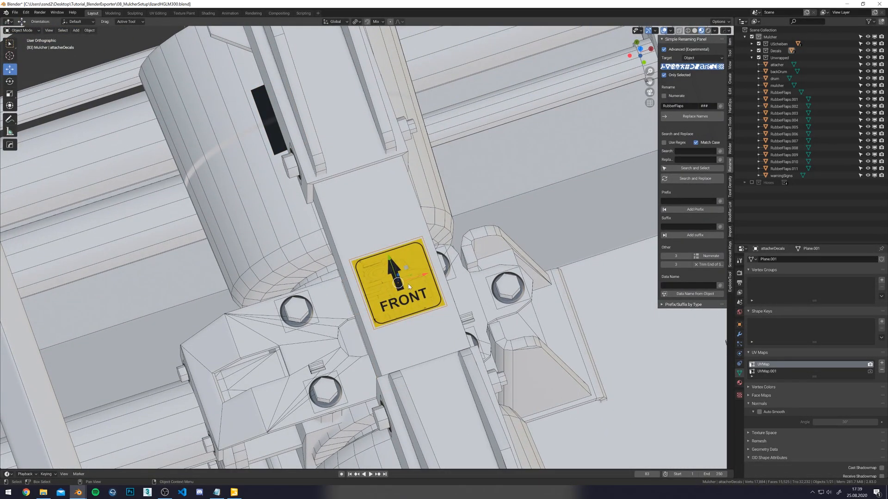
scroll(419, 291, "down", 1)
scroll(396, 284, "down", 1)
scroll(397, 283, "up", 7)
middle_click_drag(472, 311, 361, 269)
middle_click_drag(361, 269, 336, 251, "alt")
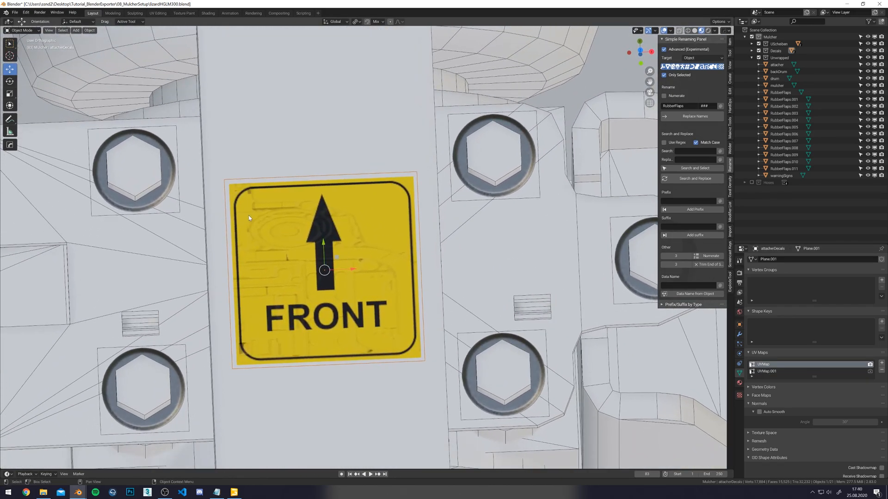
Examine the decals on the mulcher's side cover and across the whole machine.
scroll(253, 233, "down", 4)
scroll(333, 264, "down", 6)
middle_click_drag(360, 272, 550, 54, "alt")
left_click(309, 315)
middle_click_drag(309, 317, 369, 301, "alt")
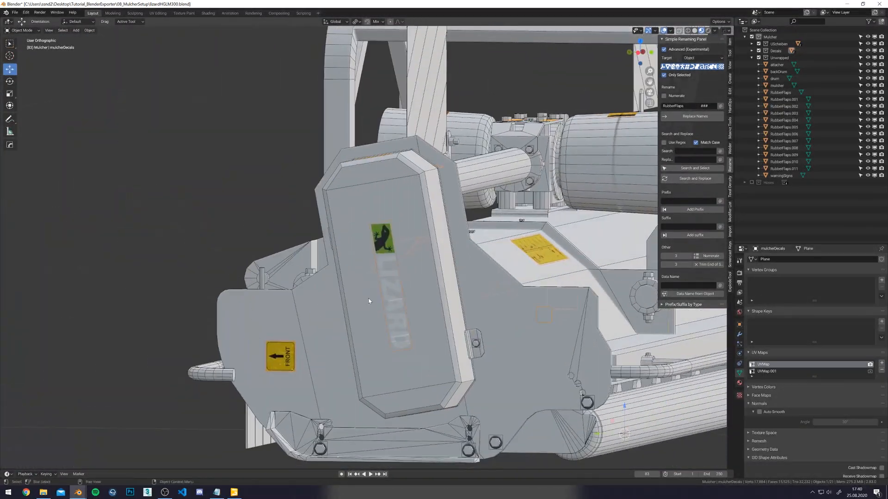
middle_click_drag(381, 353, 372, 326)
scroll(373, 326, "up", 2)
scroll(542, 274, "down", 4)
middle_click_drag(542, 274, 399, 284)
scroll(402, 281, "down", 2)
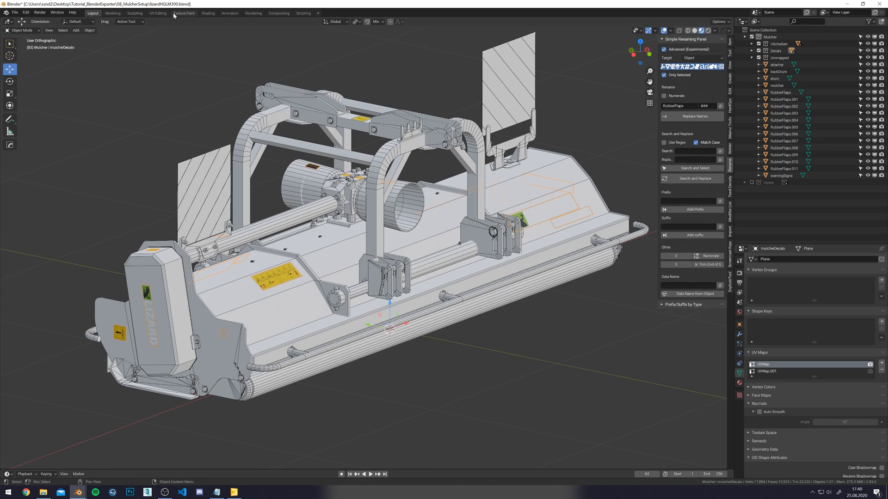
Delete the normal map texture node and its Normal Map node from the lizardHGLM300_decals shader.
left_click(159, 13)
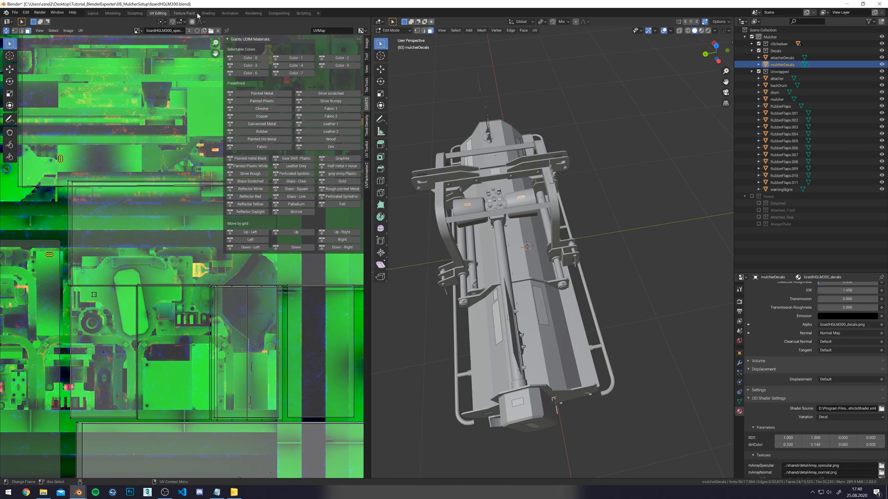
left_click(208, 13)
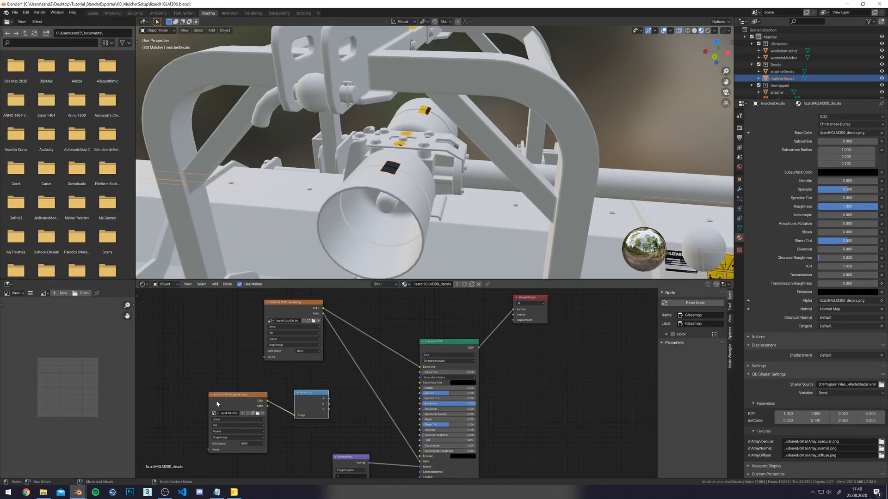
left_click(175, 376)
scroll(277, 402, "down", 3)
middle_click_drag(364, 423, 372, 396)
left_click_drag(376, 406, 330, 453)
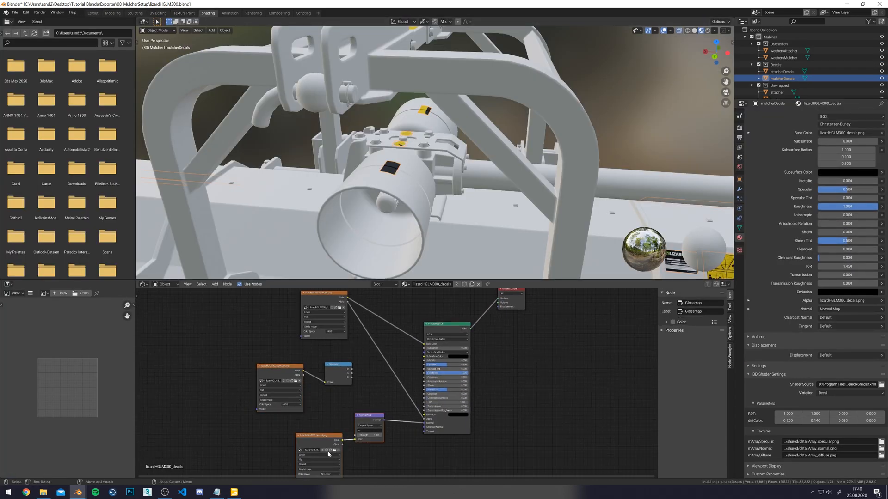
key("Delete")
middle_click_drag(409, 181, 382, 193)
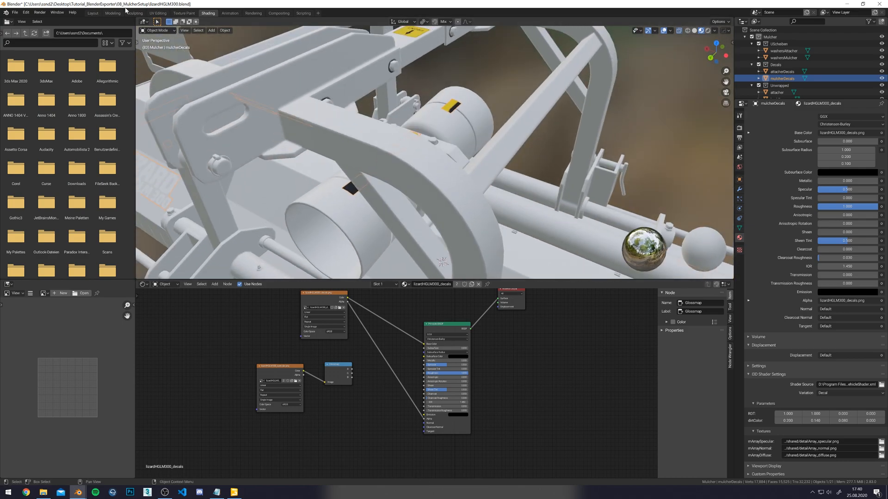
Enter Edit Mode on mulcherDecals and load the lizardHGLM300_decals image in the UV Editing workspace.
middle_click_drag(418, 141, 429, 143)
left_click(430, 142)
middle_click_drag(446, 100, 449, 111)
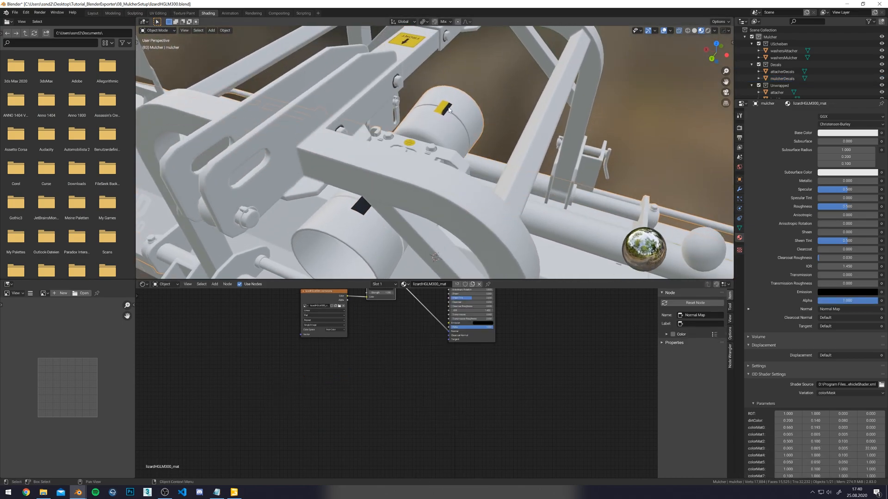
left_click(447, 110)
key("Tab")
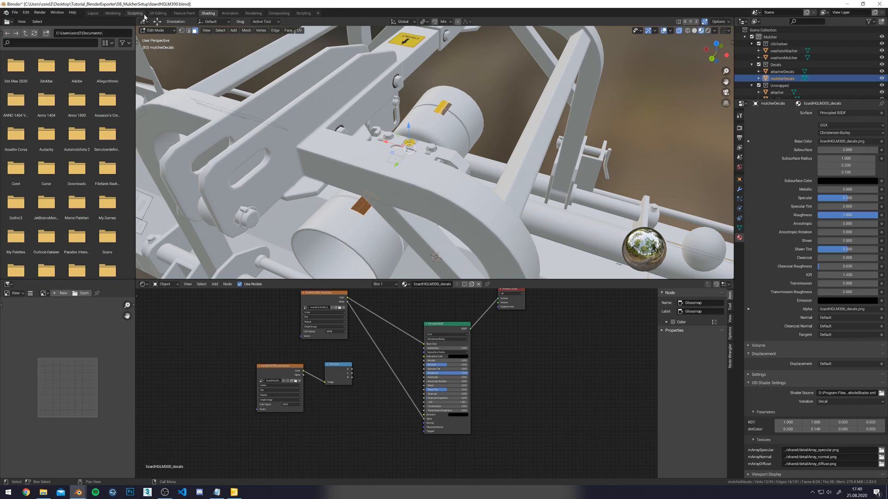
left_click(156, 14)
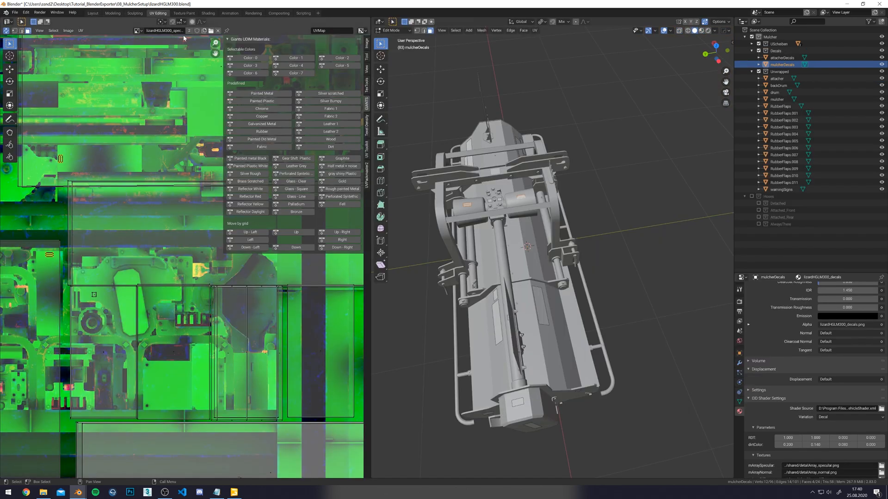
left_click(137, 32)
left_click(176, 64)
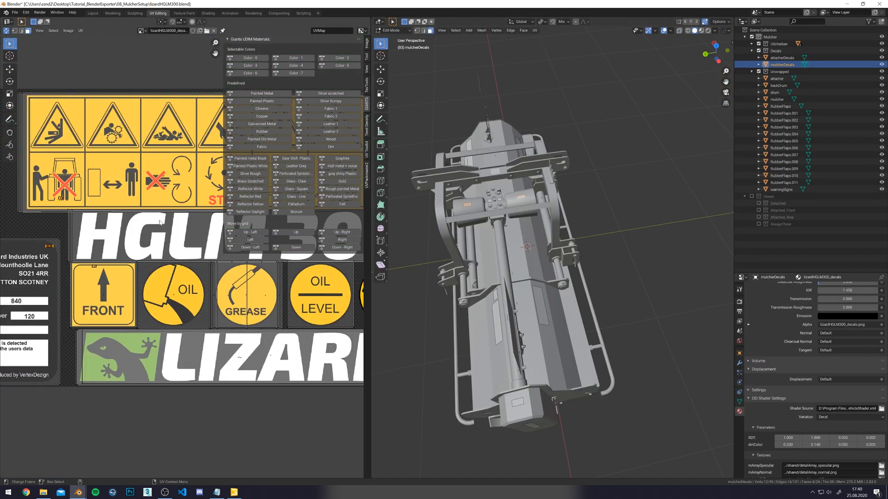
Move the UVs of the two drum decals towards the 1000 warning sign in the decal texture.
scroll(159, 221, "down", 4)
middle_click_drag(574, 211, 481, 189)
scroll(504, 190, "up", 5)
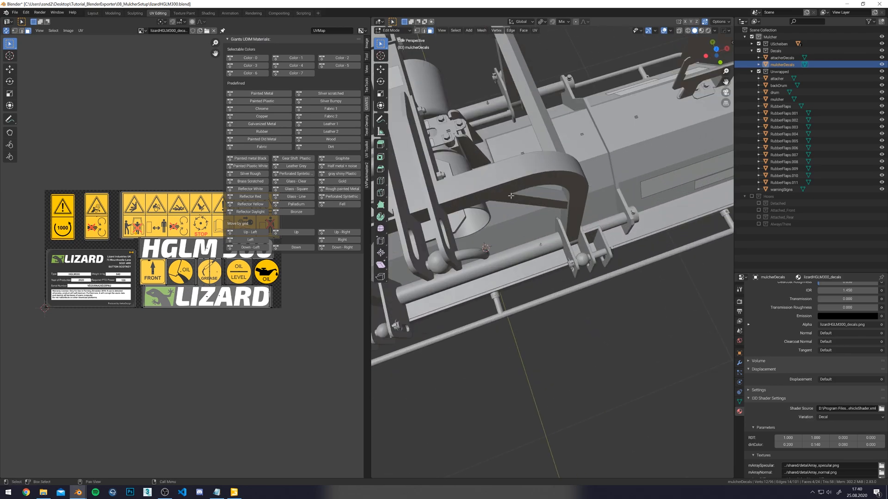
middle_click_drag(532, 175, 554, 208)
middle_click_drag(575, 152, 557, 121)
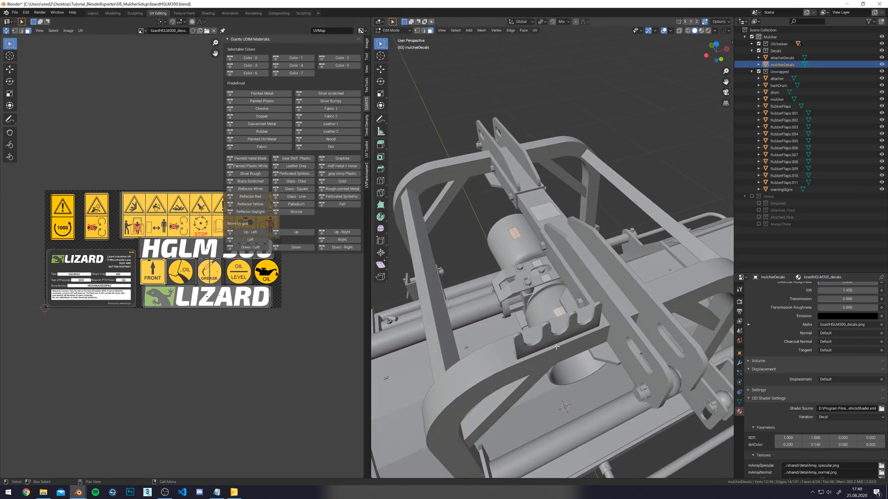
key("w")
key("u")
scroll(102, 240, "up", 2)
scroll(103, 236, "down", 3)
key("w")
left_click_drag(150, 152, 1, 195)
key("e")
left_click_drag(124, 169, 125, 170)
key("ctrl+z")
Scale the drum decals' UVs down uniformly by a factor of 0.230.
key("w")
key("r")
left_click_drag(135, 85, 99, 187)
key("w")
scroll(99, 189, "up", 4)
left_click_drag(555, 208, 566, 216, "alt")
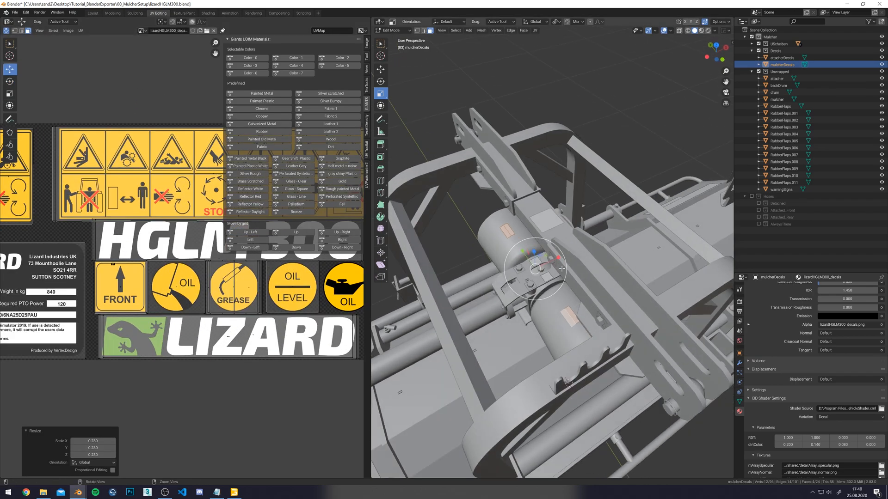
Show the model in Material Preview shading with a drum decal in close view.
left_click(699, 31)
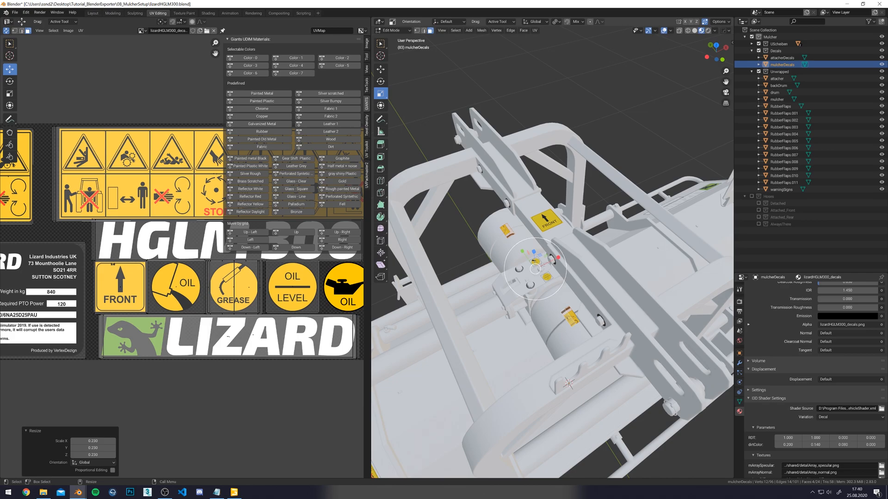
key("w")
scroll(558, 319, "up", 7)
left_click_drag(567, 316, 552, 319, "alt")
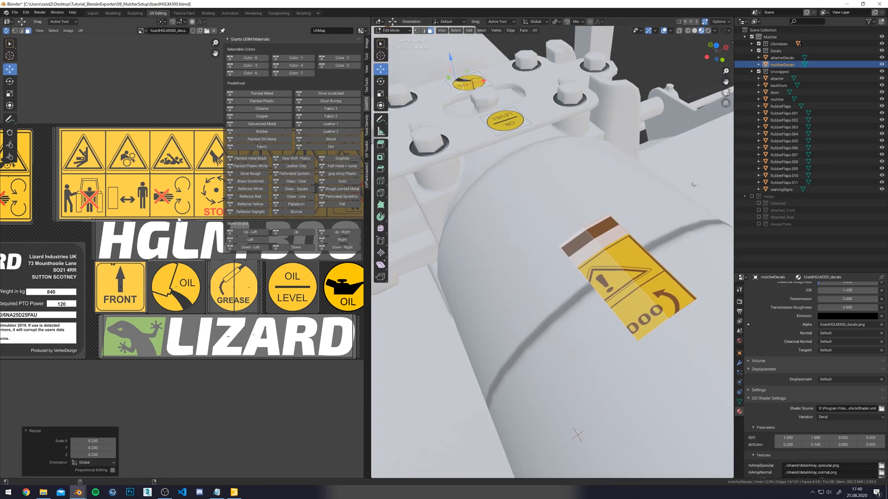
Position the drum decals' UVs over the yellow 1000 warning sign in the texture.
scroll(217, 210, "down", 2)
middle_click_drag(24, 174, 100, 212)
scroll(100, 212, "up", 2)
left_click_drag(70, 175, 74, 196)
middle_click_drag(581, 202, 665, 325)
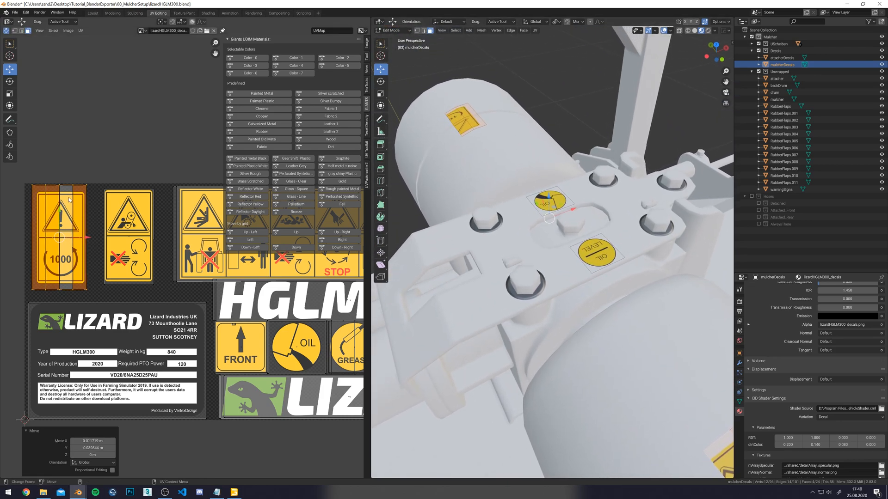
Turn off UV sync selection, select all faces of both drum decals, and move one UV island above the 1000 warning sign.
left_click(57, 180)
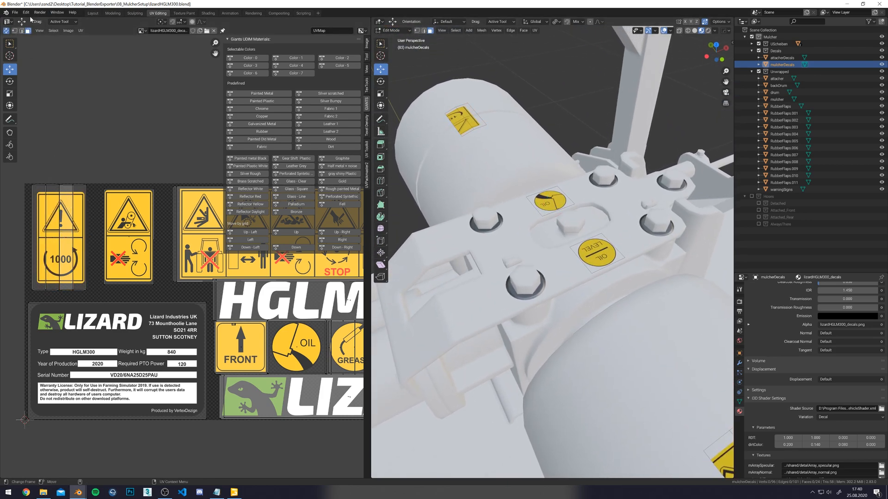
left_click(72, 230)
left_click(6, 31)
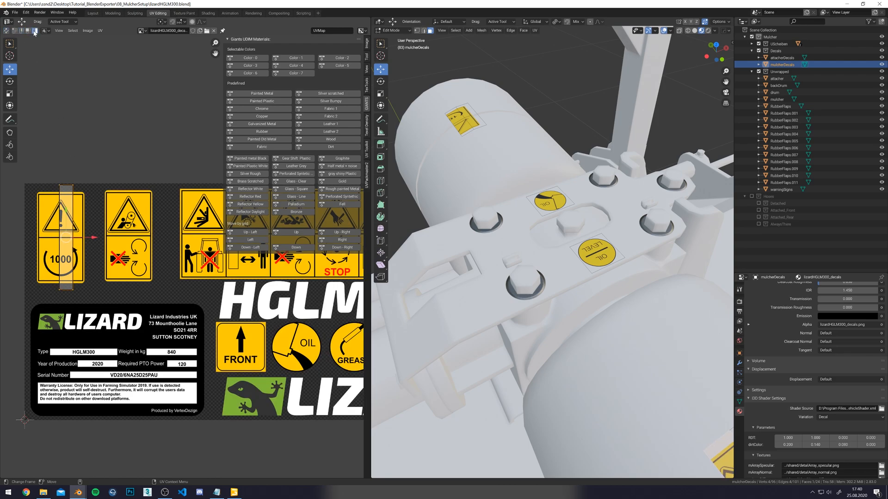
left_click(468, 125)
middle_click_drag(665, 406, 649, 382, "shift")
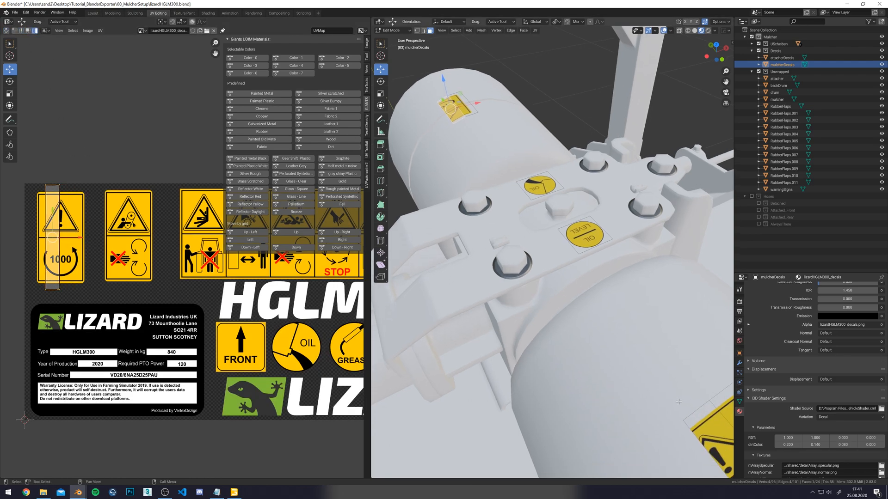
left_click(715, 442, "shift")
key("ctrl+KP_Add")
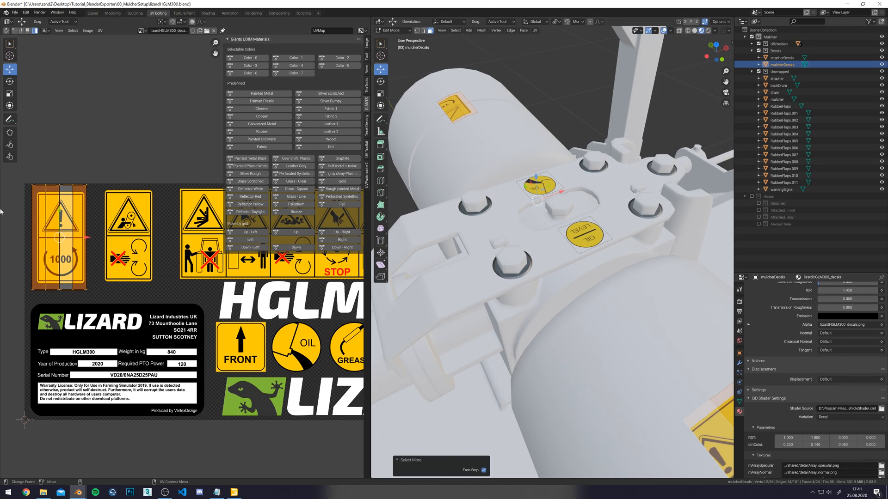
left_click(85, 202)
key("g")
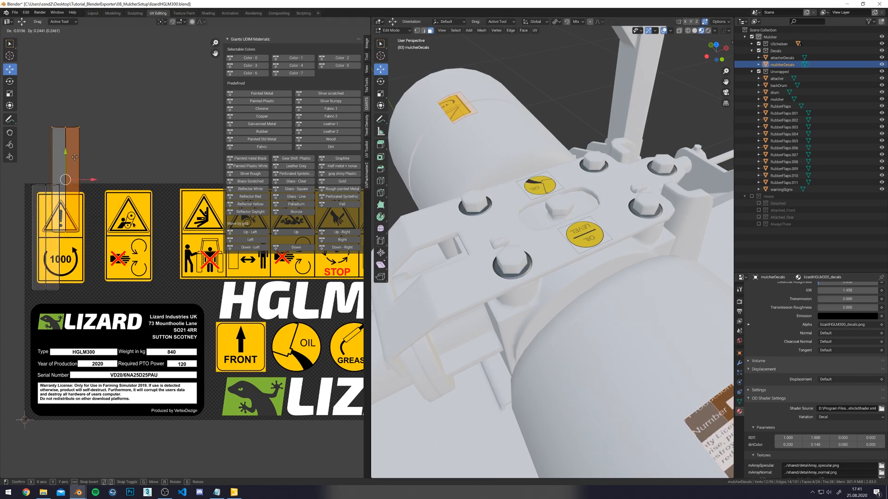
left_click(52, 112)
Select all the drum decal UVs and scale them by 2 along X.
key("a")
key("r")
left_click_drag(73, 183, 90, 184)
left_click(92, 441)
type("2")
key("Return")
key("w")
Move the separate UV islands back so that both decals cover the full 1000 warning sign.
left_click(125, 151)
left_click(60, 217)
left_click_drag(60, 218, 74, 219)
left_click(56, 124)
left_click_drag(56, 124, 73, 231)
scroll(530, 303, "down", 6)
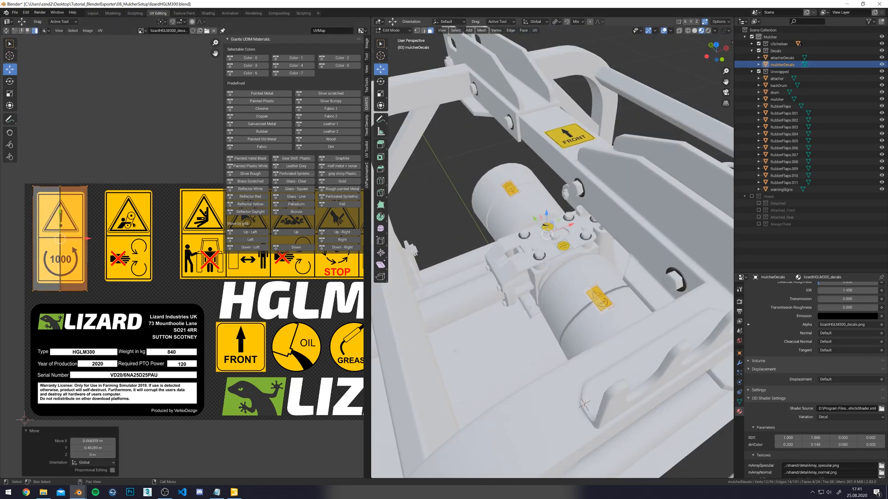
Leave Edit Mode, save the blend file and return to the Layout workspace.
key("Tab")
middle_click_drag(577, 306, 493, 200)
scroll(594, 297, "down", 8)
key("ctrl+s")
left_click(102, 12)
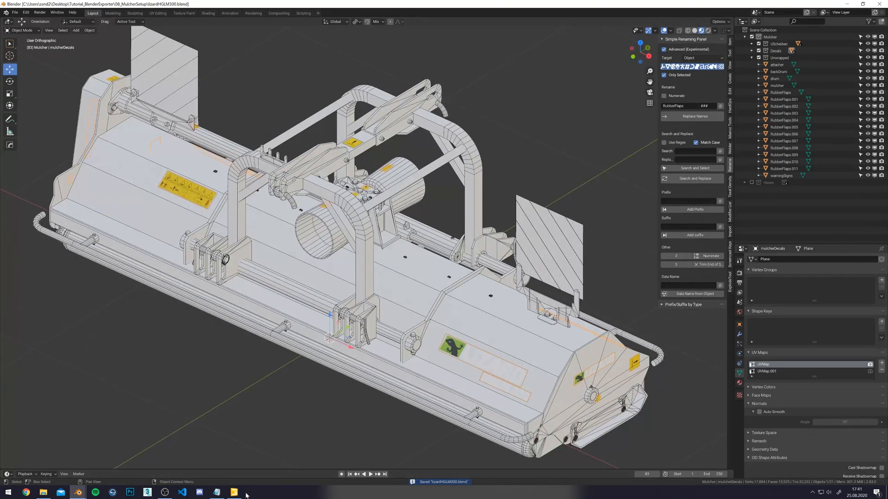
Add a sun light to the Mulcher collection.
left_click(234, 492)
key("alt+Tab")
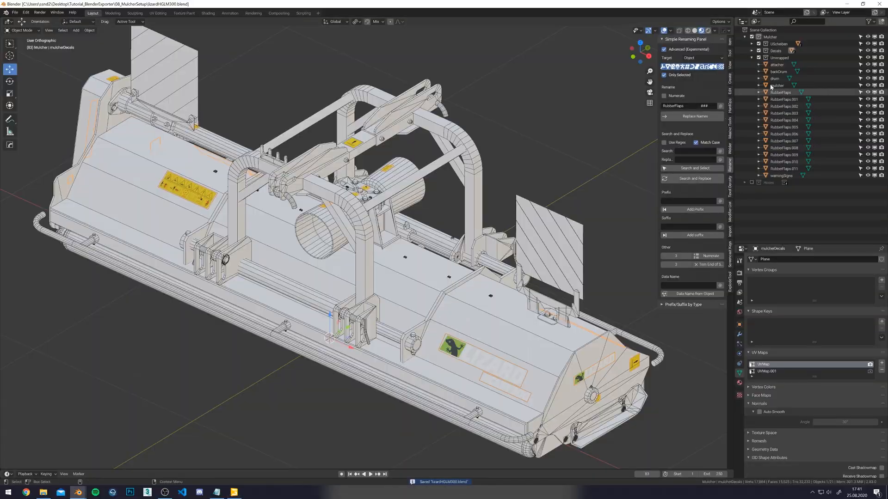
left_click(770, 37)
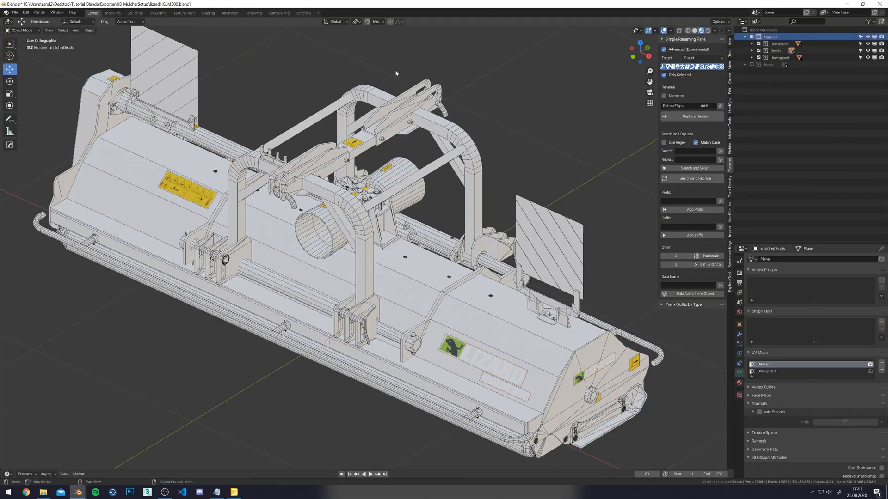
left_click(76, 30)
mouse_move(99, 123)
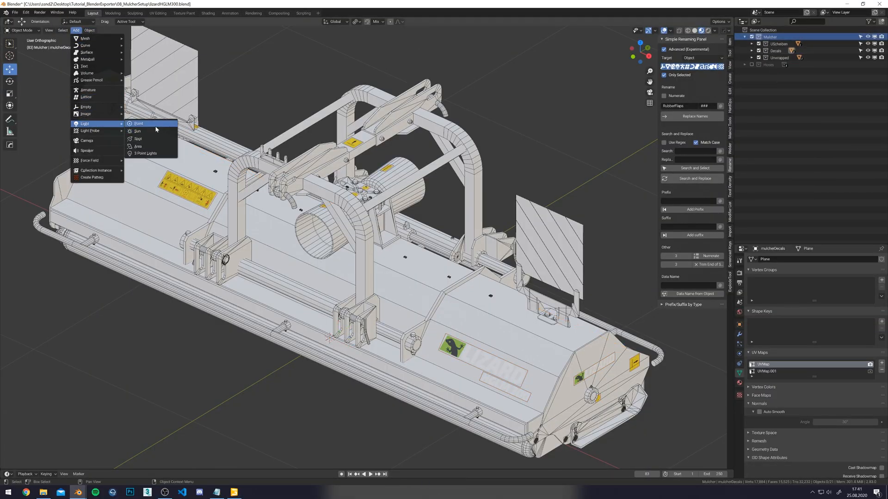
left_click(155, 132)
Rotate the sun light to angle it at the mulcher, then deselect it.
scroll(326, 291, "down", 4)
mouse_move(327, 293)
left_mouse_down("alt")
mouse_move(365, 275)
mouse_move(371, 281)
mouse_move(343, 287)
left_mouse_up("alt")
key("e")
left_click_drag(343, 286, 274, 278, "alt")
left_click_drag(337, 271, 341, 262)
key("w")
key("alt+a")
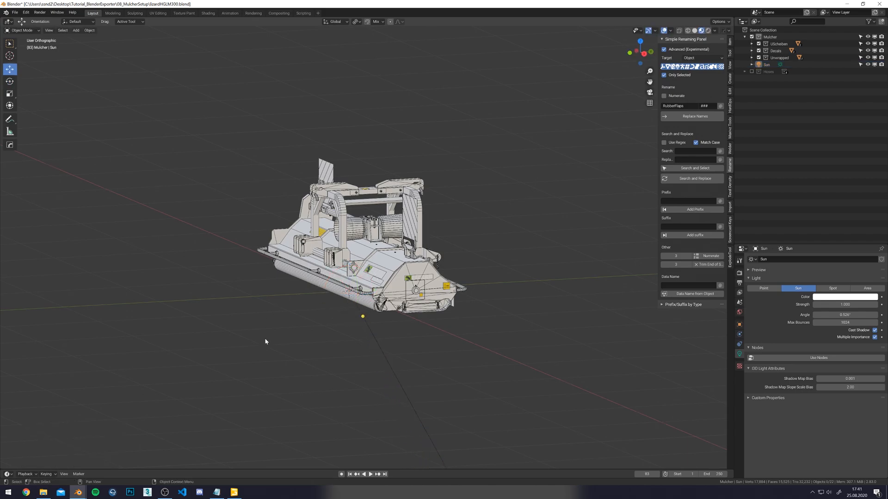
Switch to GIANTS Editor and examine the light's attributes and the exported mulcher, then return to Blender.
left_click(234, 493)
left_click(23, 58)
left_click_drag(476, 124, 478, 146, "alt")
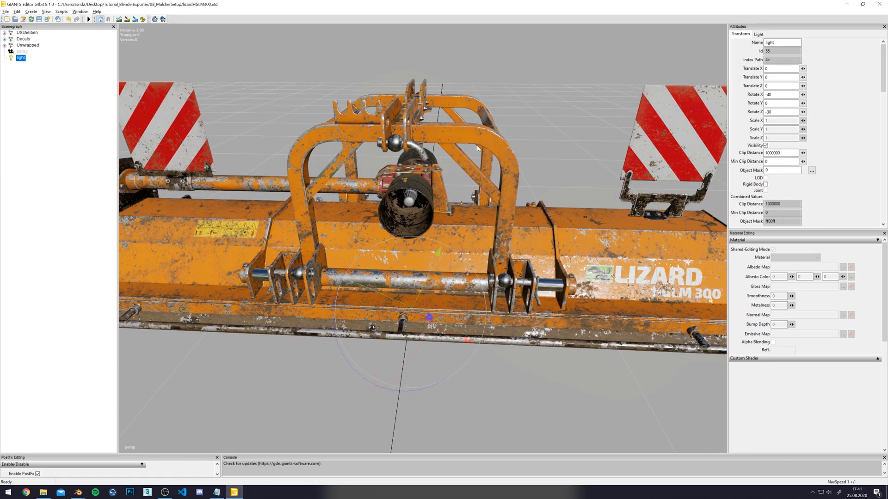
key("alt+Tab")
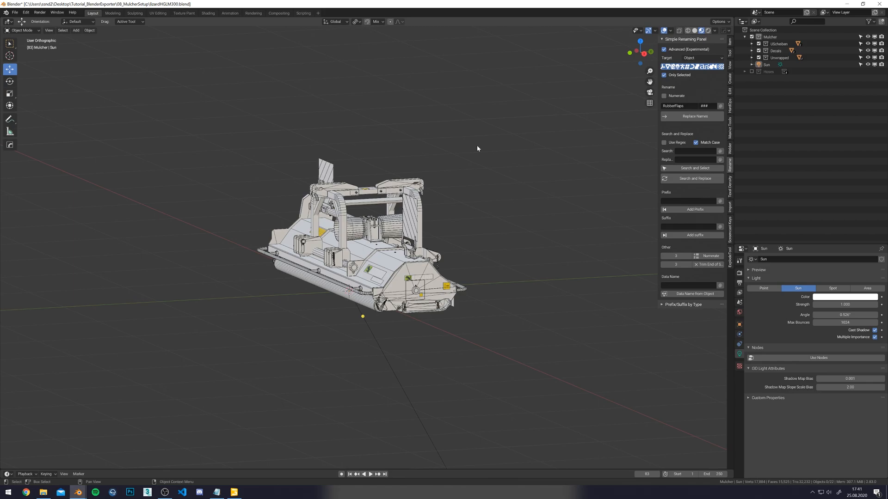
middle_click_drag(476, 145, 503, 210)
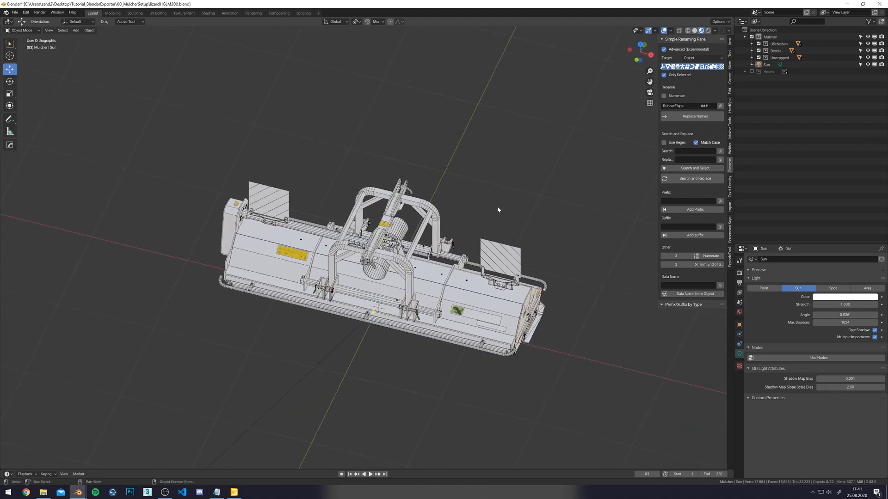
scroll(475, 208, "up", 4)
middle_click_drag(347, 228, 630, 248)
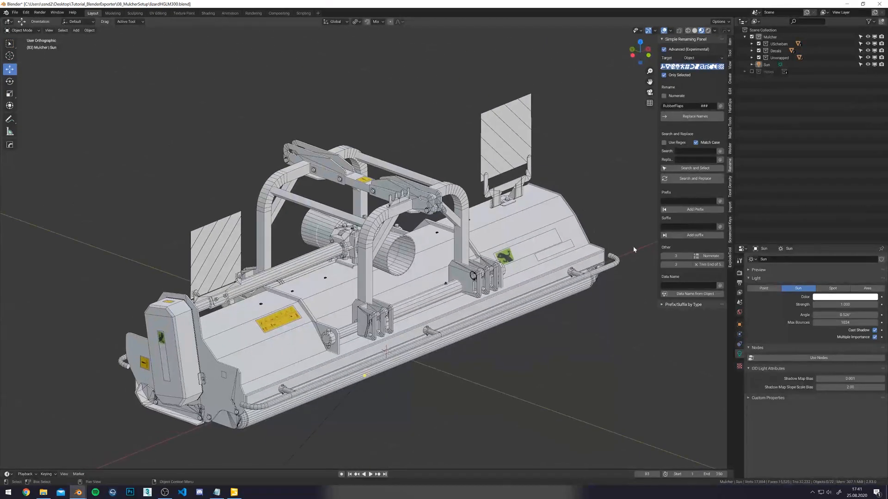
Assign the attacher frame and the mulcher body to the merge group mulcherVis, with the attacher as the group's root.
left_click(498, 223)
middle_click_drag(618, 365, 616, 332, "shift")
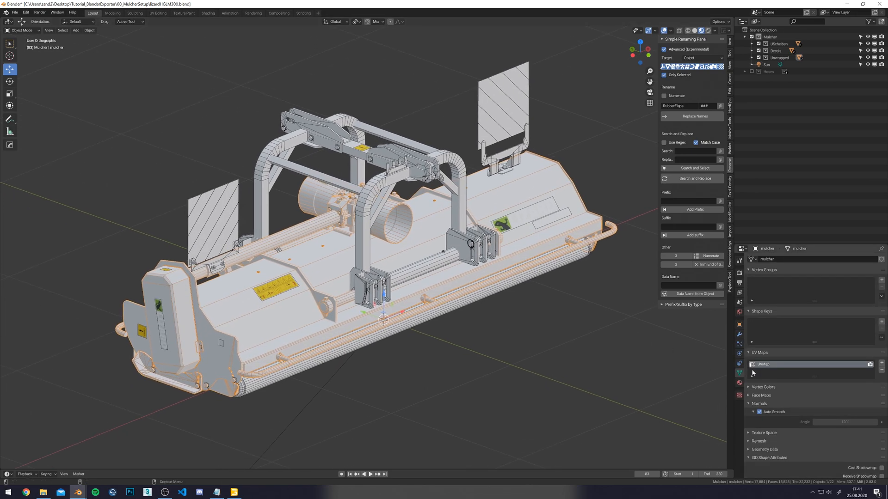
left_click(740, 326)
scroll(768, 411, "down", 5)
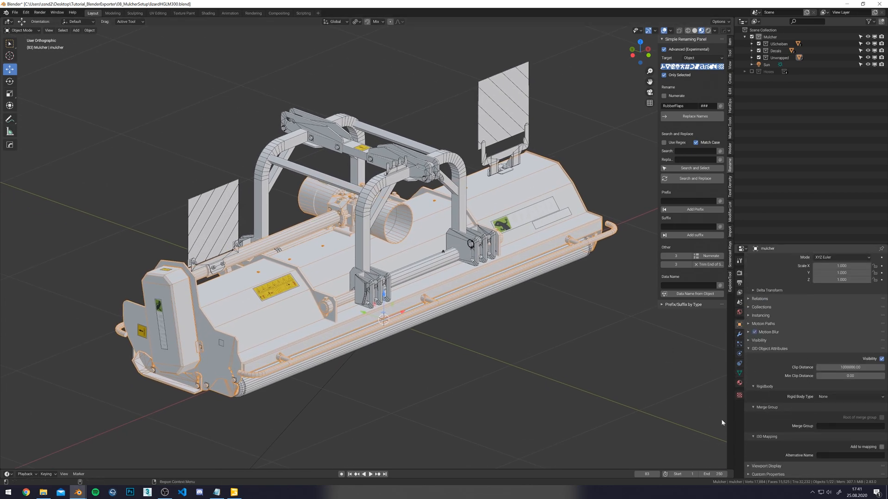
middle_click_drag(445, 243, 427, 247)
middle_click_drag(441, 202, 473, 226)
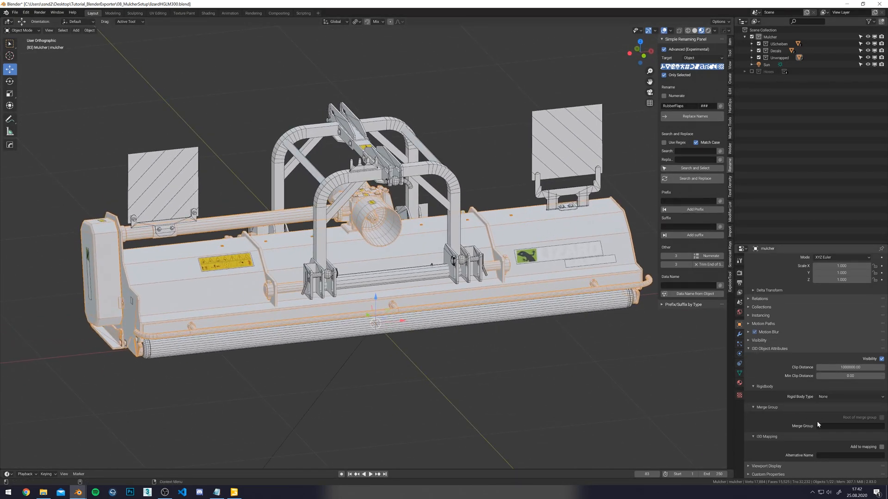
left_click(419, 178)
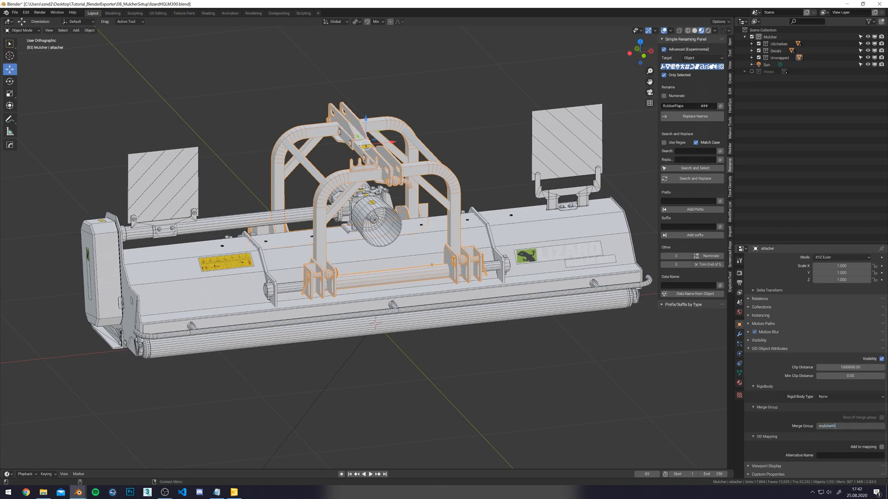
key("Return")
left_click(882, 417)
left_click(496, 221)
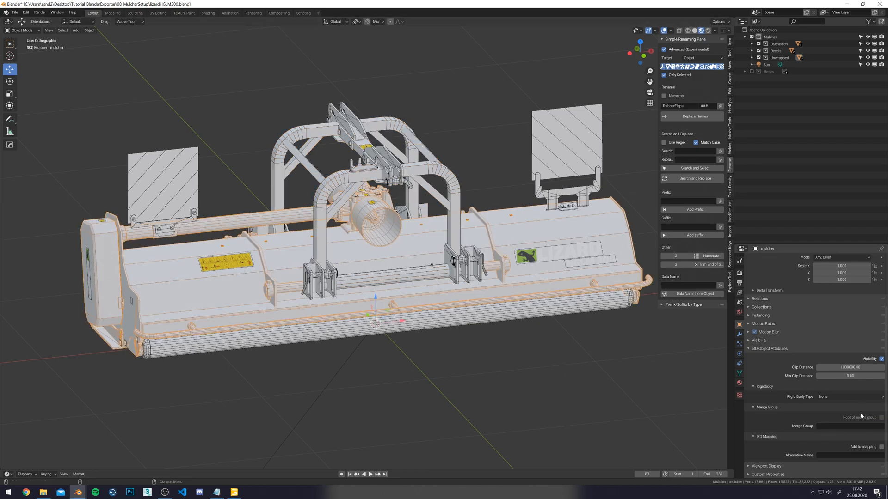
key("Return")
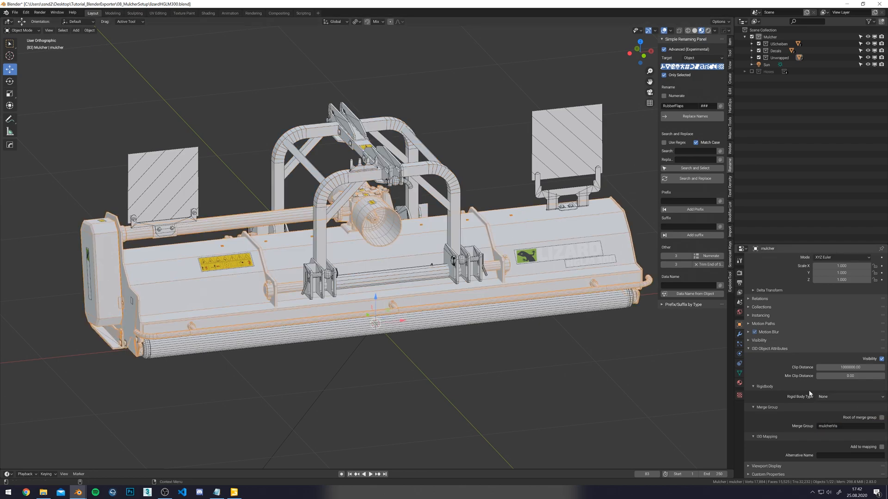
Put the attacher decals in the merge group decalsVis and make them the root of that group.
left_click(439, 94)
middle_click_drag(452, 106, 402, 133)
left_click(372, 150)
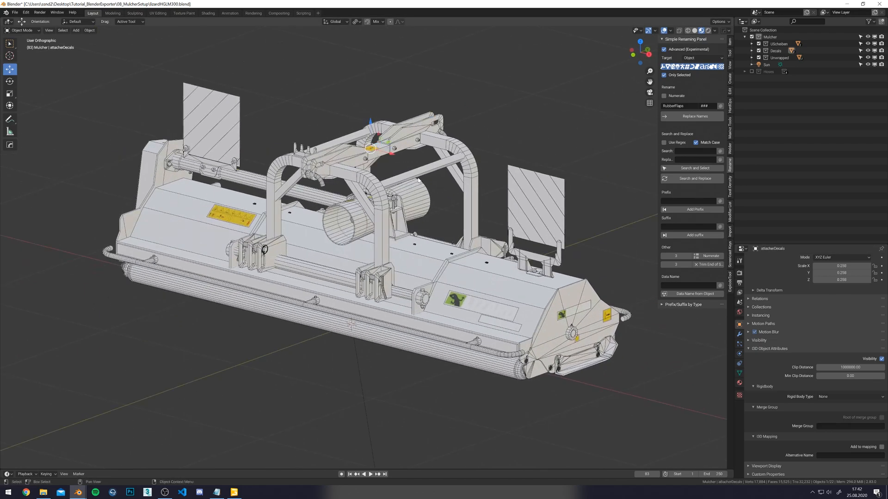
left_click(835, 426)
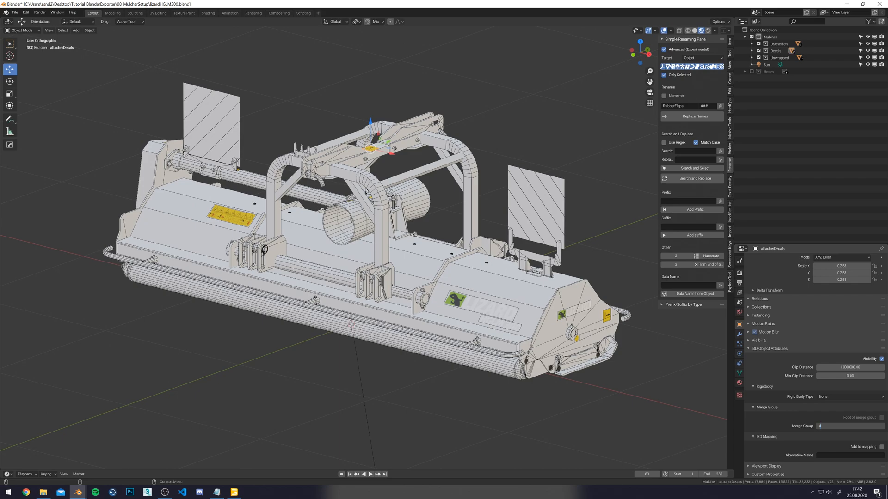
key("Return")
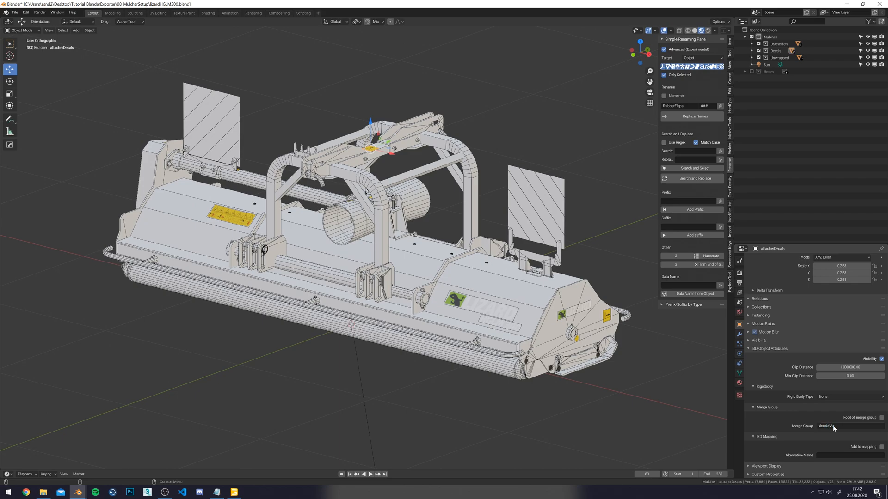
left_click(881, 417)
Copy the decalsVis group name from the attacher decals and assign it as the merge group of the mulcher decals.
left_click(869, 426)
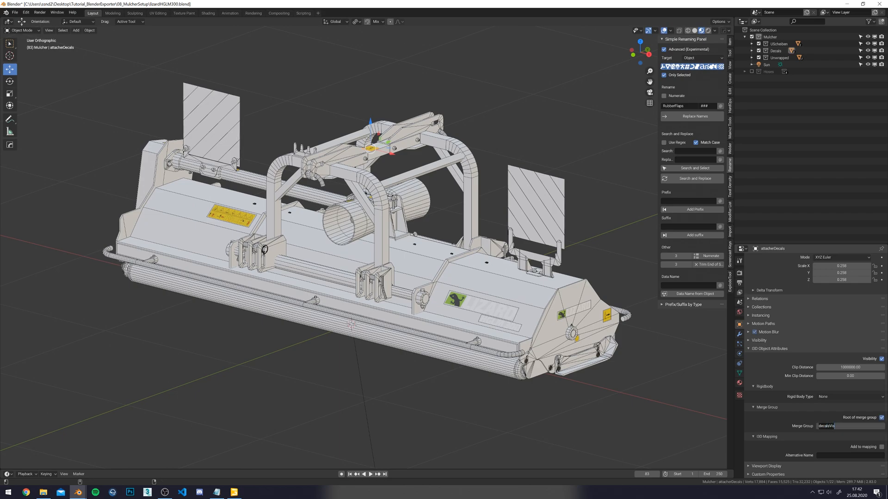
key("Return")
left_click(607, 316)
left_click(830, 426)
key("Return")
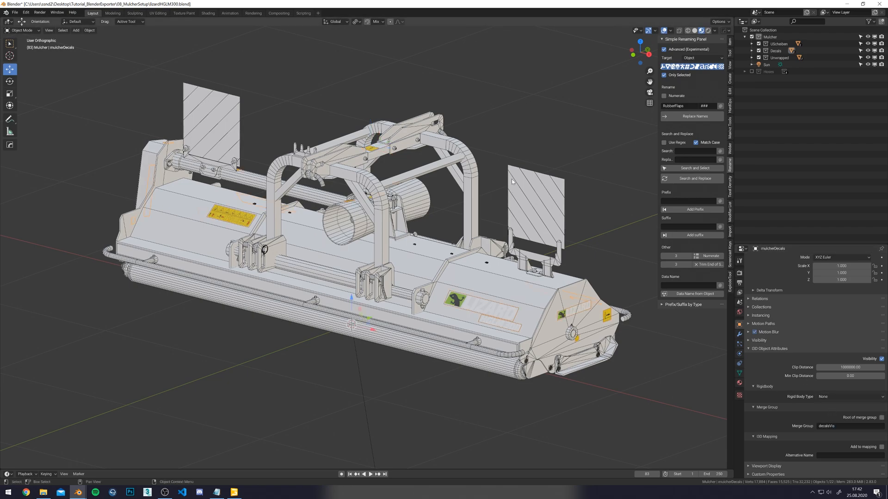
Export the model over the existing lizardHGLM300.i3d, switch to GIANTS Editor and reload the file.
key("q")
left_click(504, 133)
double_click(311, 131)
left_click(234, 492)
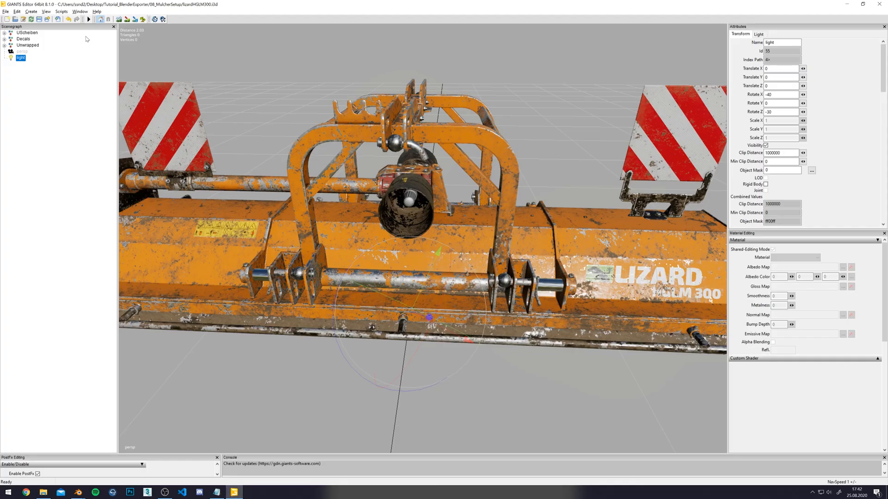
left_click(35, 20)
left_click(481, 244)
Expand the Unwrapped group and examine the merged attacher mesh and the placement of the decals around the mulcher.
left_click(4, 45)
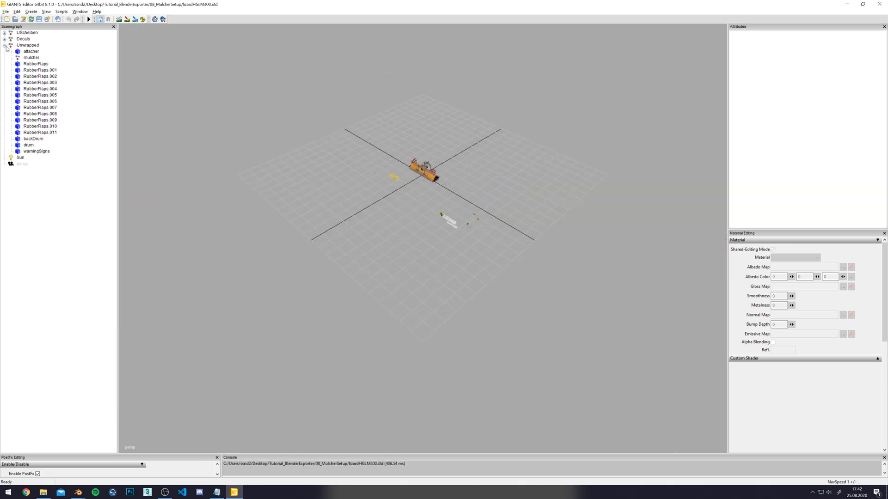
left_click(33, 58)
scroll(290, 121, "up", 5)
left_click_drag(291, 123, 313, 127, "alt")
scroll(299, 126, "up", 5)
scroll(313, 126, "up", 2)
middle_click_drag(426, 273, 396, 224, "alt")
left_click(568, 401)
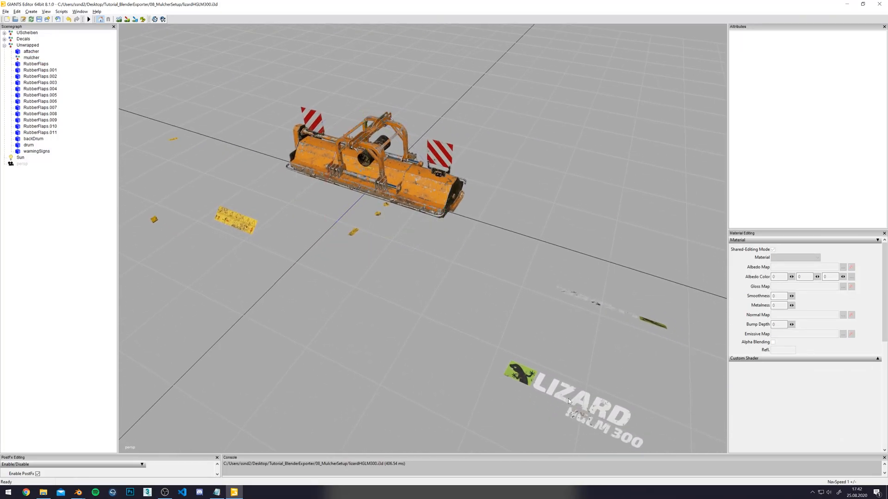
left_click(386, 169)
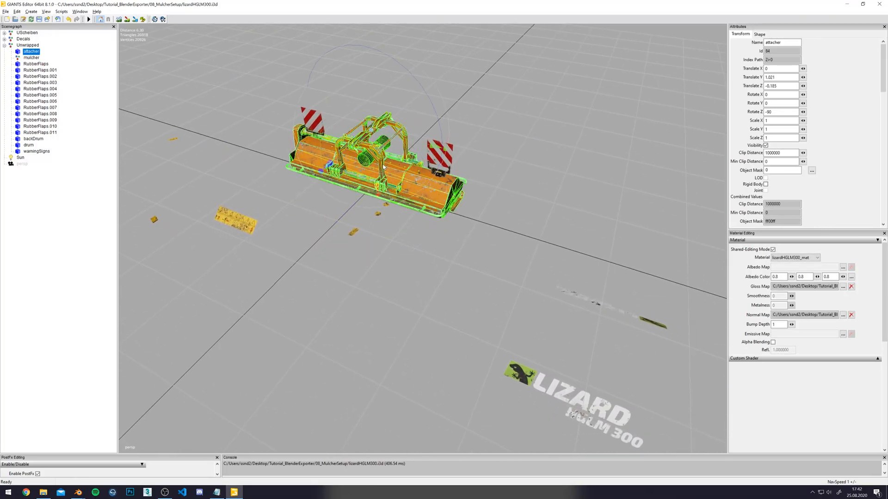
Test the merge group by moving the mulcher transform to about -0.155 on X, and inspect the attacher's merged mesh.
left_click(32, 57)
left_click_drag(386, 202, 359, 180)
scroll(359, 181, "up", 3)
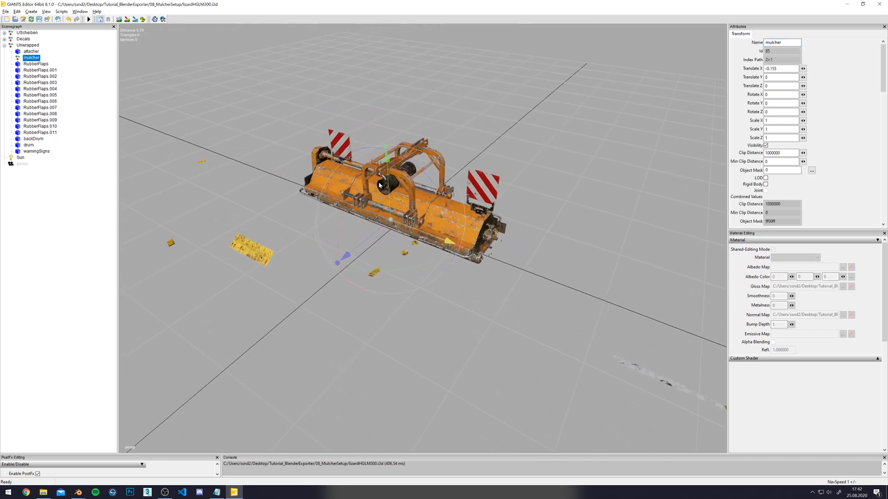
middle_click_drag(359, 180, 377, 183, "alt")
right_click_drag(377, 183, 439, 241, "alt")
left_click(482, 262)
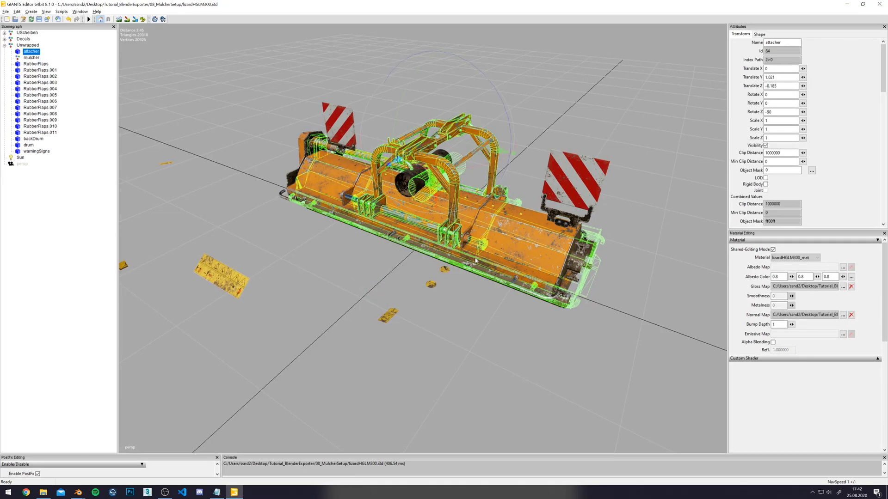
Shift the mulcher transform further to about -0.184 on X and check the merged mesh up close.
left_click(31, 57)
left_click_drag(468, 256, 387, 235)
left_click_drag(423, 248, 507, 271)
left_click(583, 266)
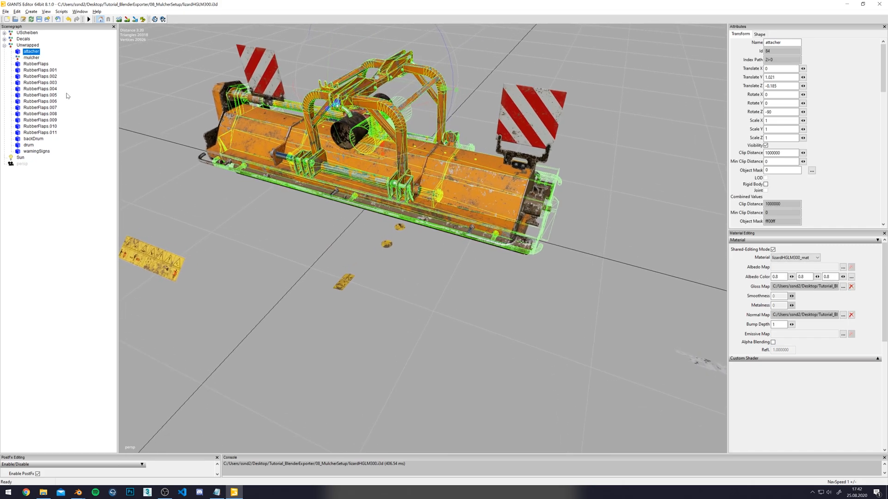
left_click(28, 58)
scroll(416, 194, "up", 4)
left_click_drag(416, 193, 394, 193, "alt")
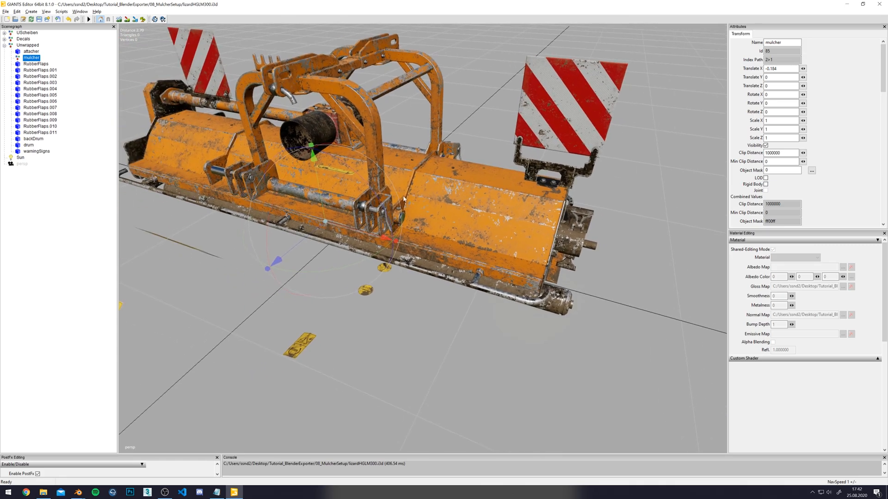
left_click(563, 304)
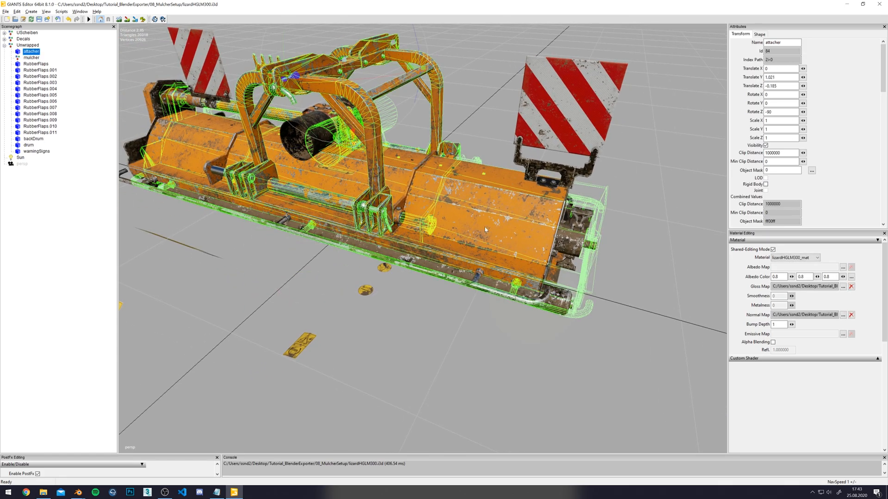
Switch back to Blender and copy the merge group name mulcherVis from the attacher frame.
mouse_move(80, 493)
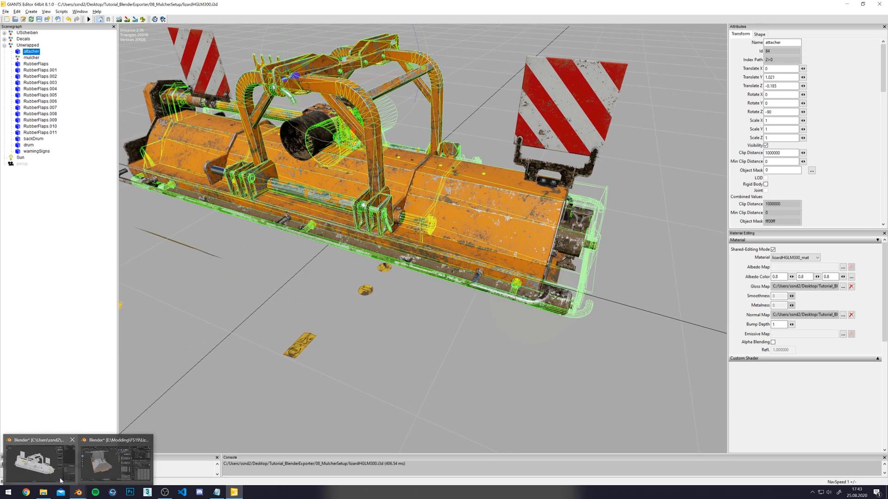
left_click(54, 472)
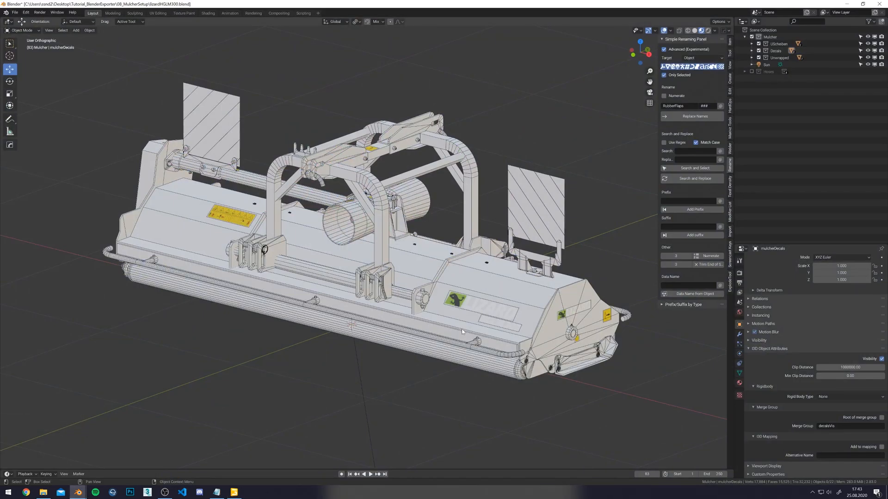
middle_click_drag(481, 186, 482, 183)
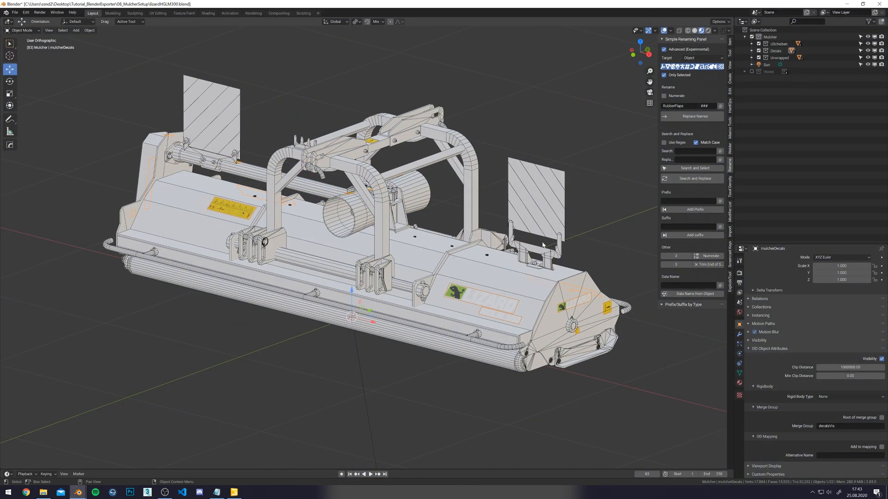
middle_click_drag(472, 271, 418, 212)
left_click(435, 227)
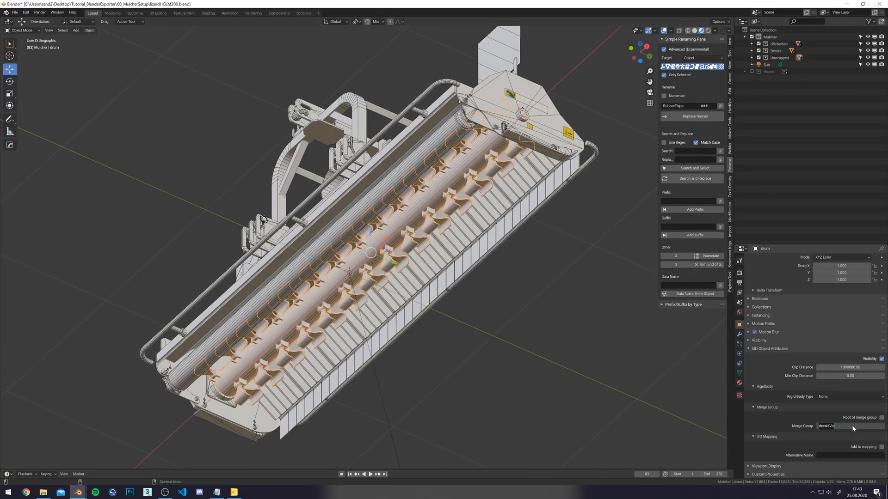
key("Escape")
middle_click_drag(363, 129, 370, 164)
left_click(371, 164)
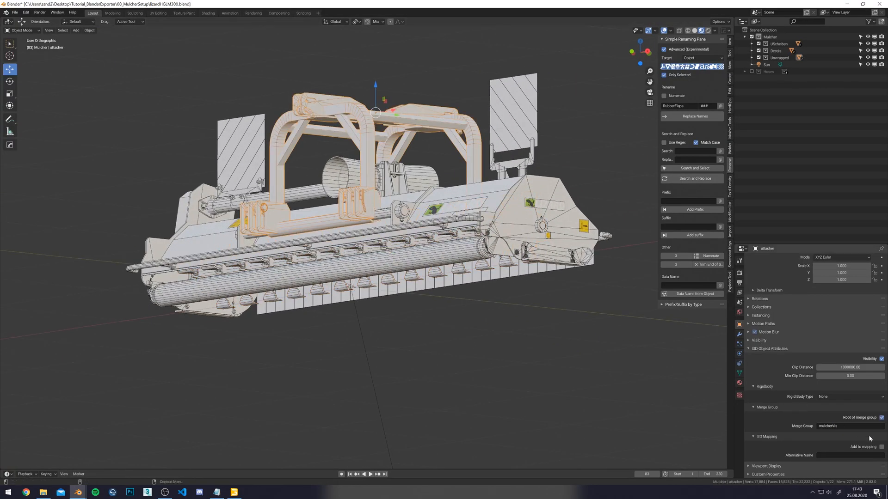
left_click(857, 427)
key("Escape")
Assign the back drum and the bladed drum to the merge group mulcherVis.
left_click(462, 256)
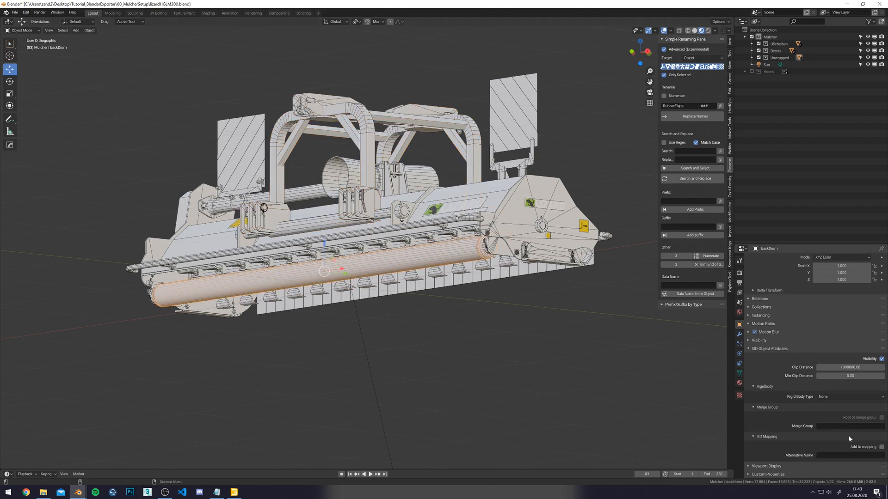
key("Return")
left_click(484, 265)
middle_click_drag(491, 282, 454, 265)
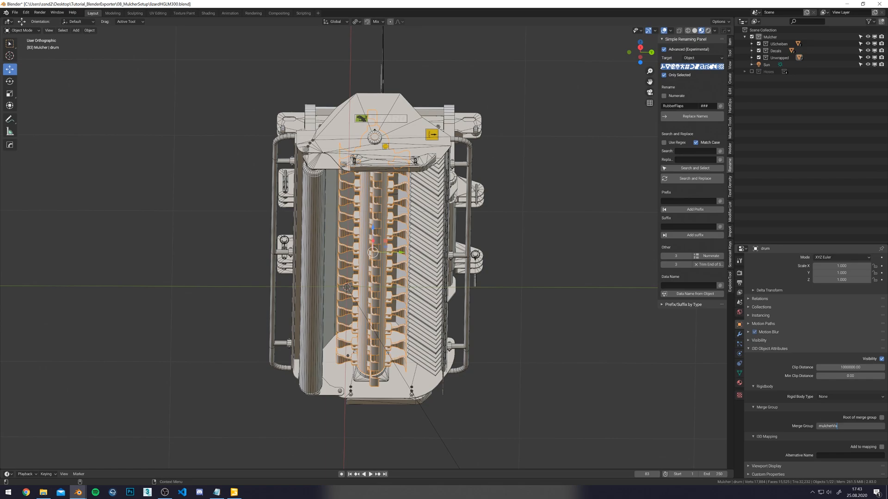
key("Return")
Examine and compare the transform values of the mulcher decals, the attacher decals and the attacher frame.
left_click(437, 236)
middle_click_drag(437, 236, 438, 282)
left_click(562, 218)
left_click(438, 283)
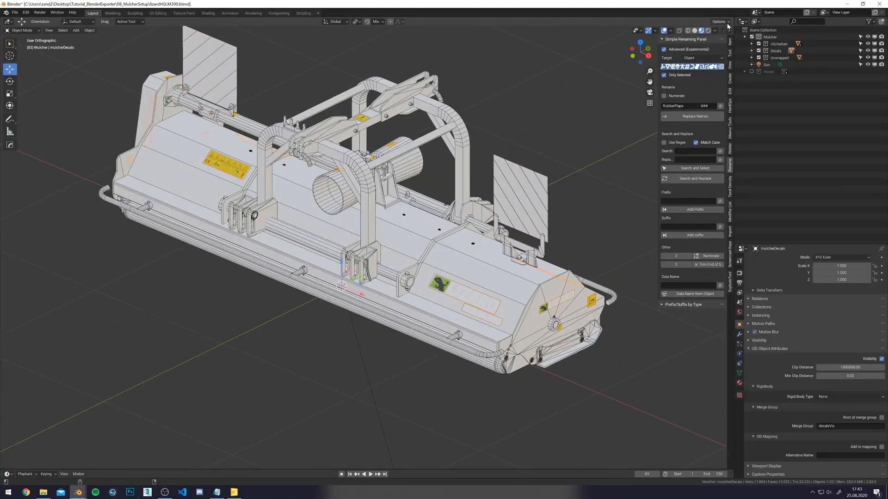
left_click(729, 42)
middle_click_drag(611, 129, 499, 164)
key("KP_Decimal")
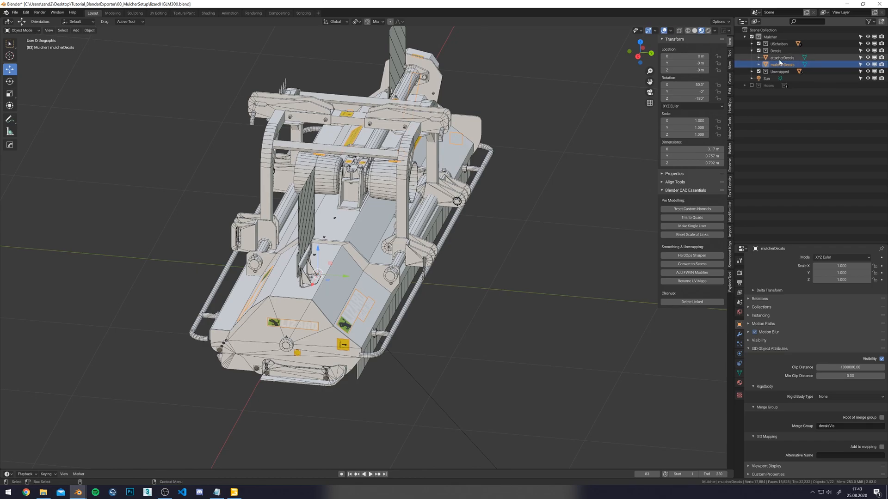
left_click(345, 115)
middle_click_drag(425, 153, 426, 159, "alt")
middle_click_drag(596, 147, 561, 148, "alt")
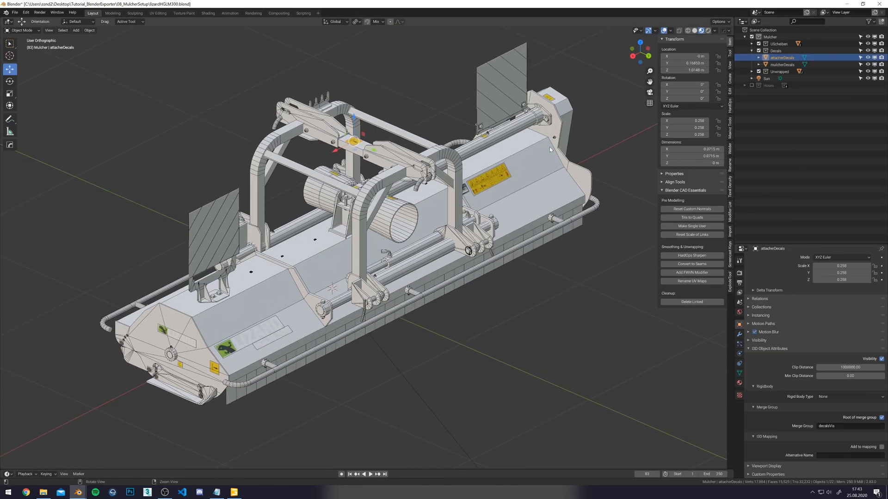
left_click(455, 177)
Export the Mulcher collection over lizardHGLM300.i3d, switch to GIANTS Editor and reload the scene.
left_click(573, 255)
key("q")
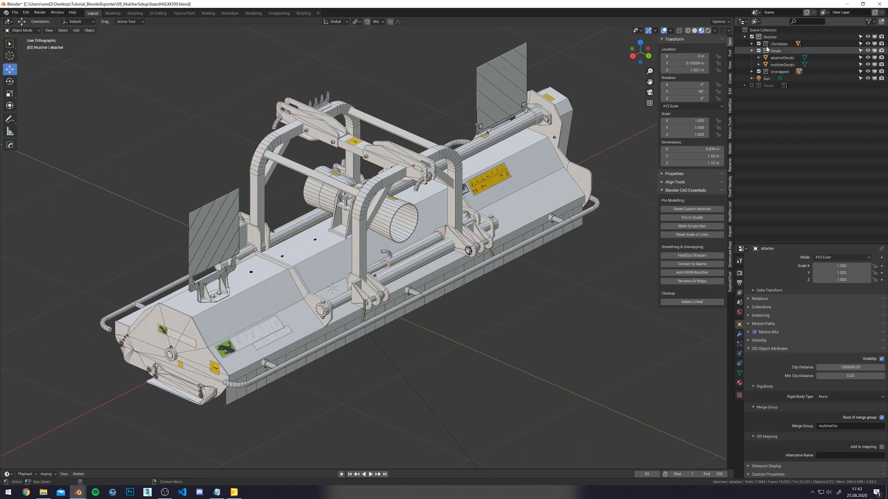
left_click(777, 38)
key("q")
left_click(533, 182)
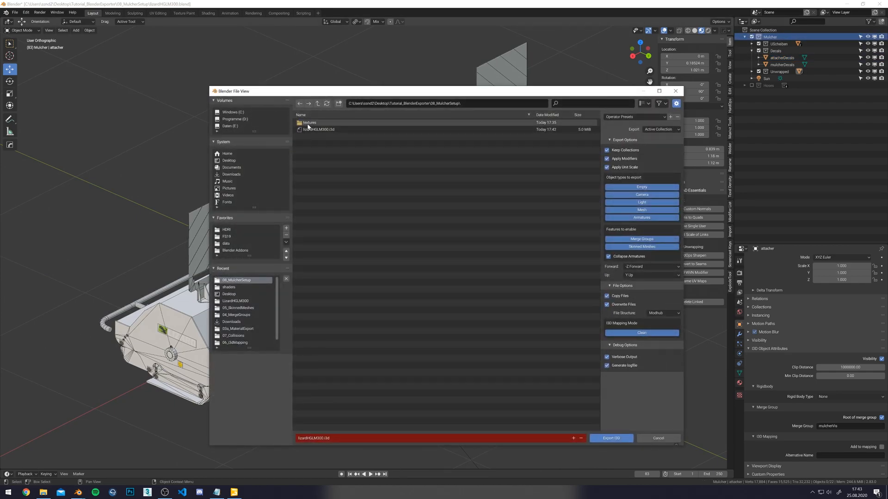
double_click(309, 130)
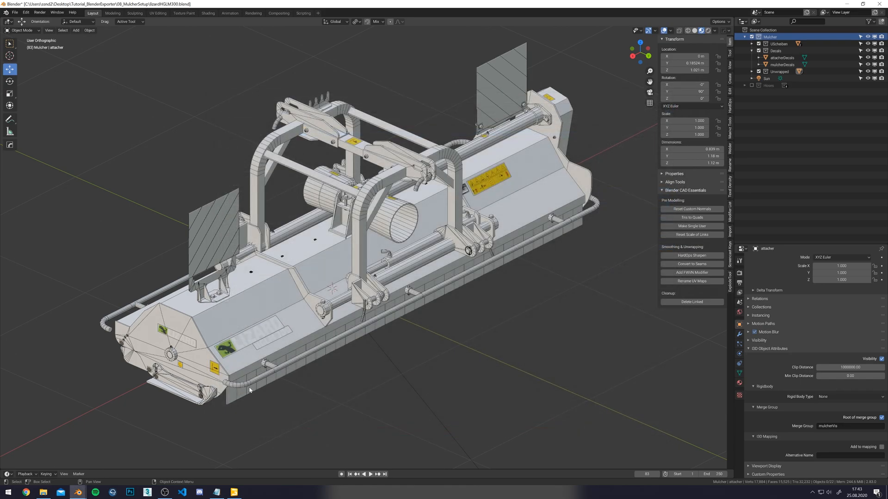
left_click(234, 493)
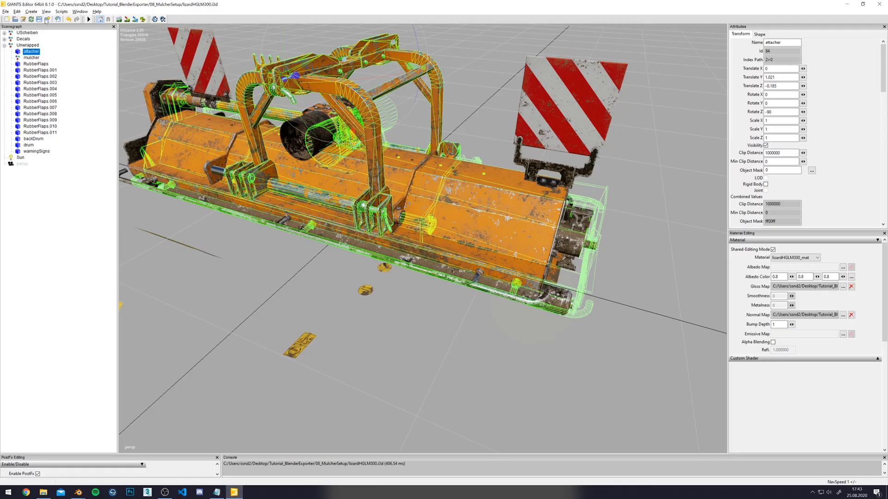
left_click(31, 20)
left_click(475, 244)
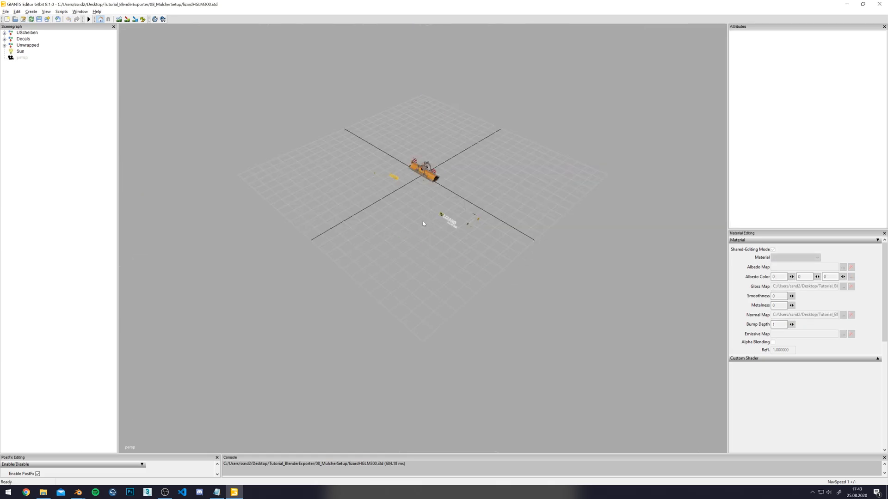
Inspect the reloaded mulcher up close and test-move the mulcher node under Unwrapped, undoing the move.
scroll(427, 225, "up", 10)
left_click_drag(421, 205, 473, 168, "alt")
scroll(477, 158, "up", 8)
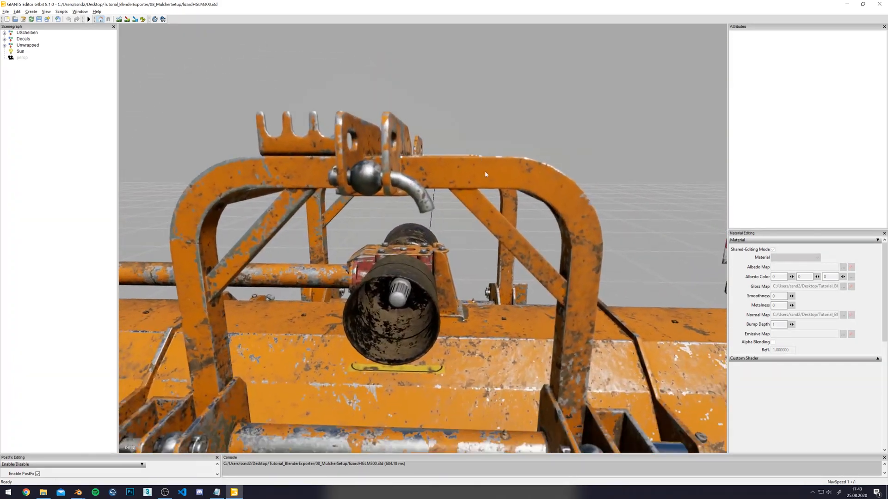
scroll(485, 174, "down", 10)
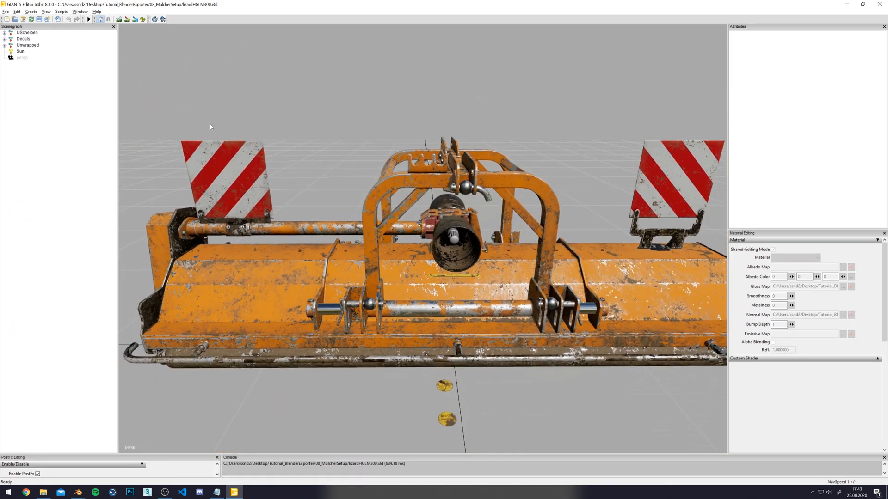
left_click(4, 46)
left_click(32, 58)
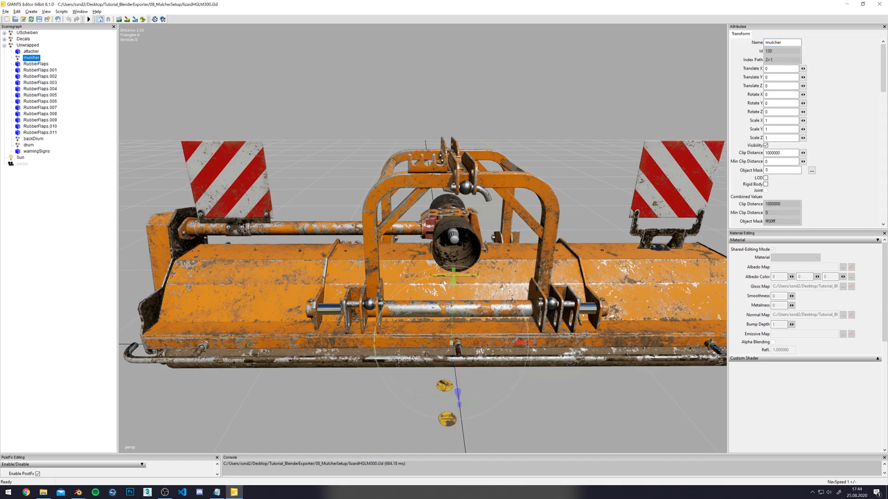
left_click_drag(507, 345, 449, 344)
key("ctrl+z")
Frame the backDrum node and examine the drums and rubber flaps on the mulcher's underside.
left_click(33, 139)
key("f")
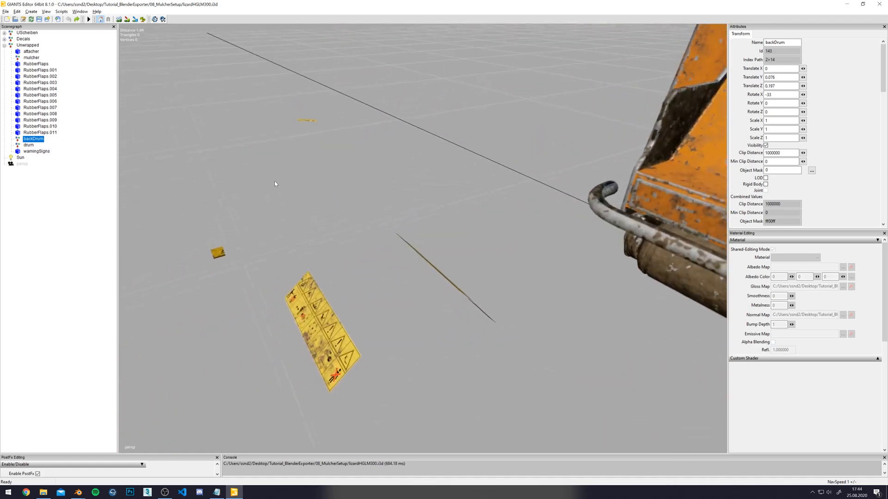
left_click_drag(277, 180, 490, 116, "alt")
scroll(433, 113, "up", 3)
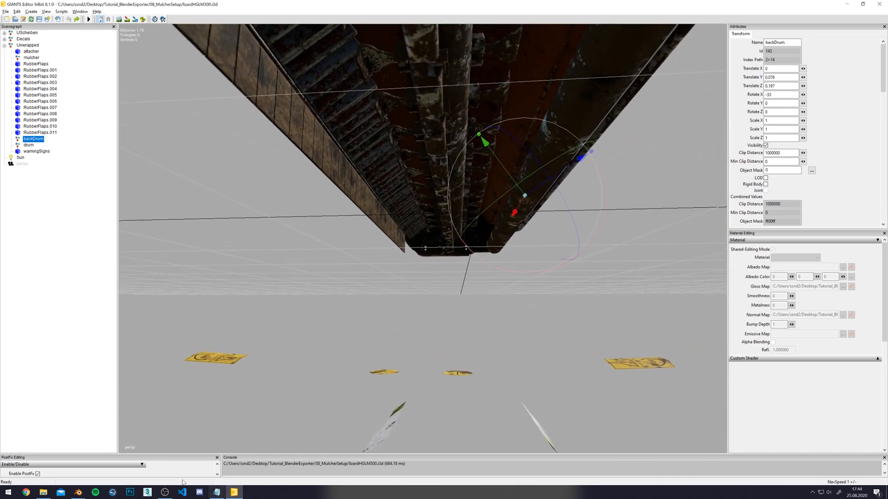
Switch to Blender, assign all the rubber flaps to the merge group mulcherVis and save the file.
mouse_move(78, 492)
left_click(46, 462)
left_click_drag(513, 245, 518, 278, "alt")
left_click(519, 281)
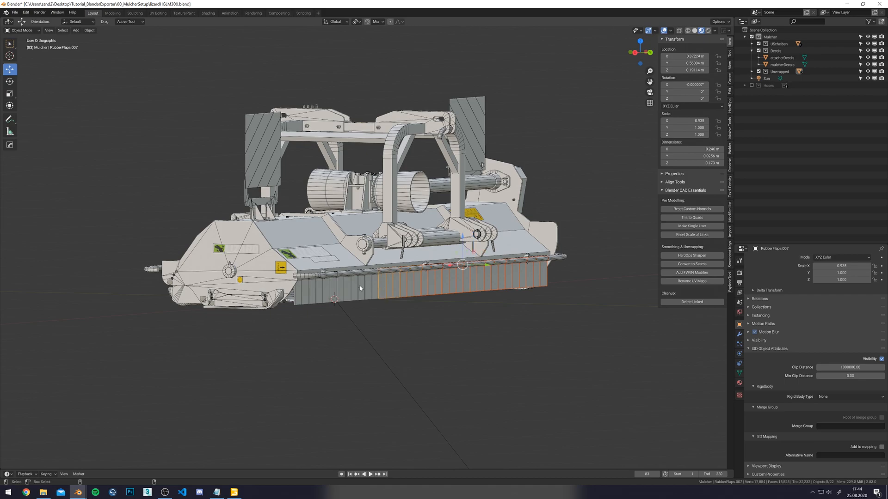
middle_click_drag(596, 346, 613, 319)
right_click(832, 426)
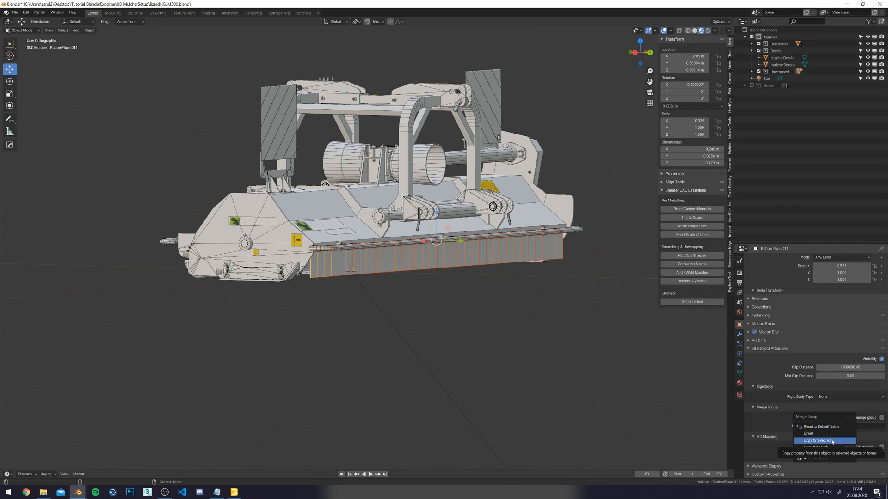
left_click(831, 441)
middle_click_drag(501, 301, 435, 313, "shift")
key("ctrl+s")
Clear the merge group of the mulcherDecals and attacherDecals objects and save the file.
left_click(401, 201)
middle_click_drag(401, 202, 336, 223)
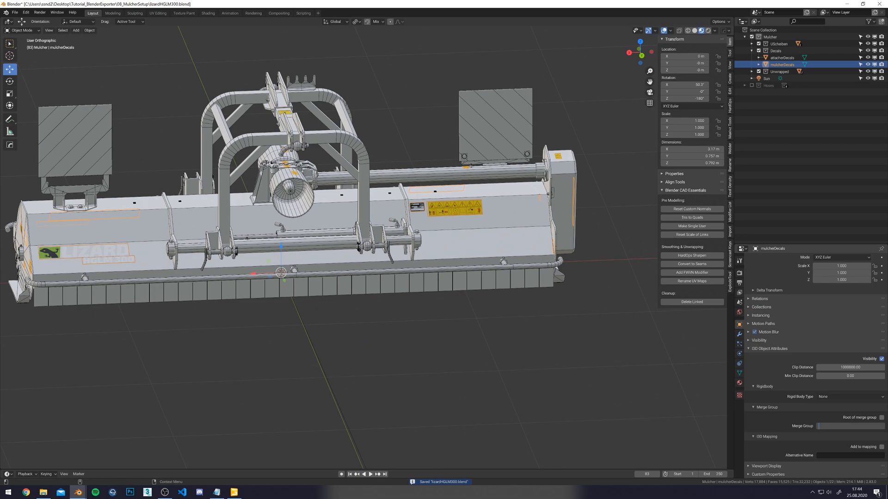
middle_click_drag(549, 353, 317, 169)
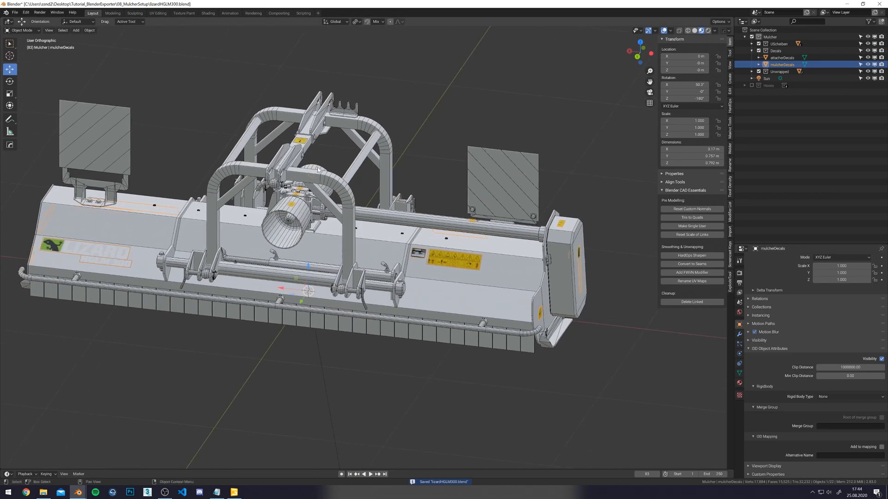
left_click(303, 141)
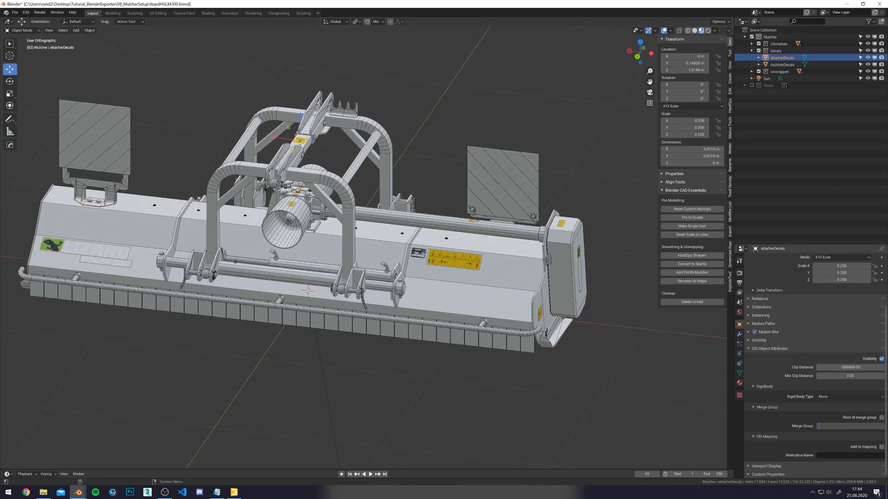
middle_click_drag(348, 126, 488, 148)
key("ctrl+s")
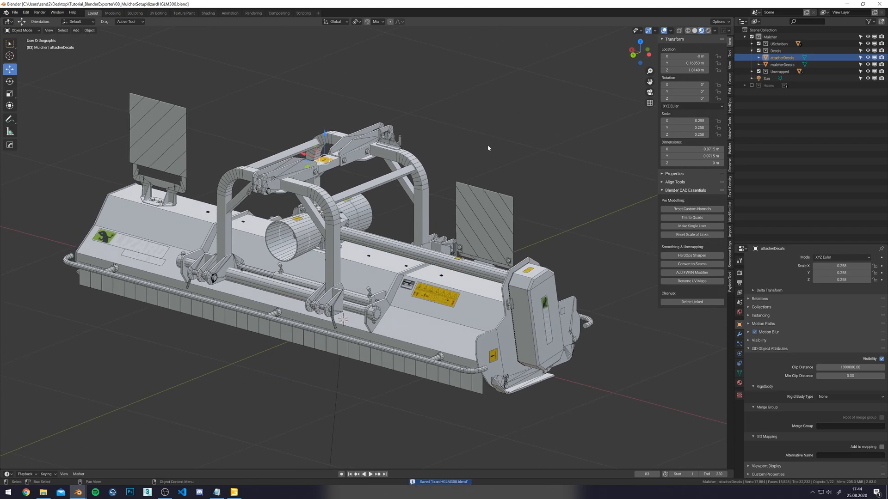
Export the Mulcher collection over lizardHGLM300.i3d, switch to GIANTS Editor and reload the scene.
left_click(488, 149)
middle_click_drag(437, 170, 454, 174, "shift")
left_click(769, 38)
key("q")
left_click(571, 139)
double_click(324, 127)
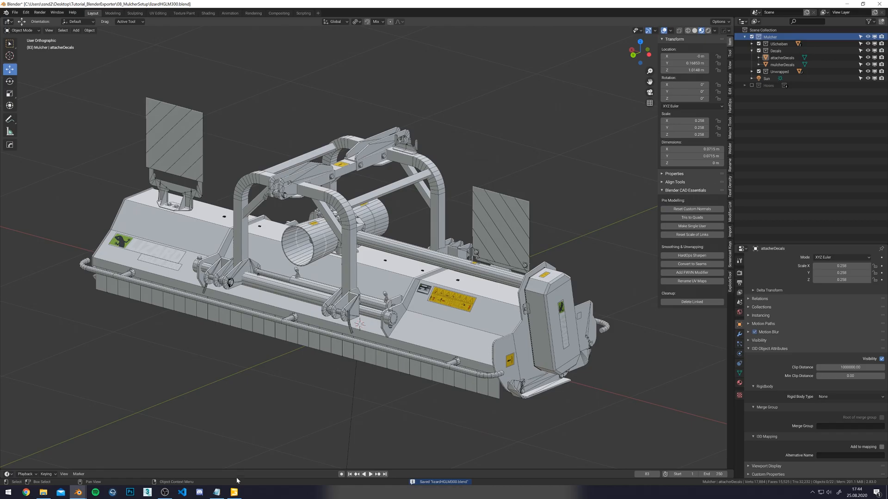
left_click(234, 493)
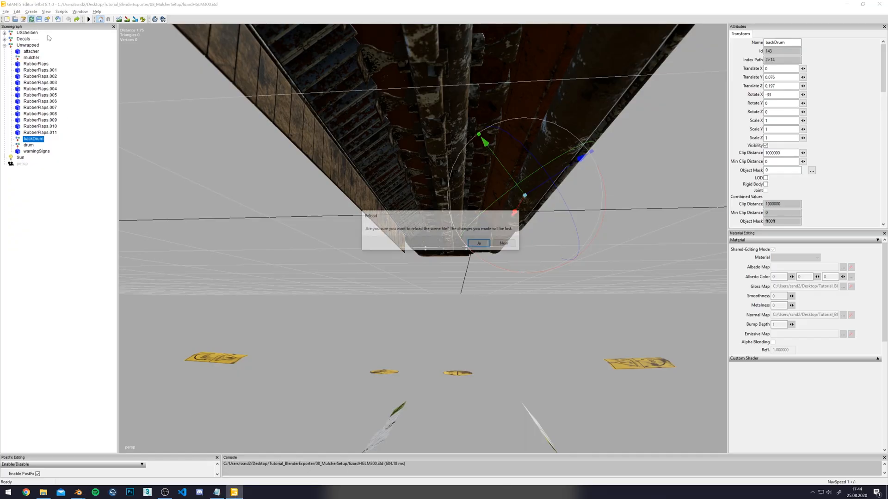
left_click(480, 247)
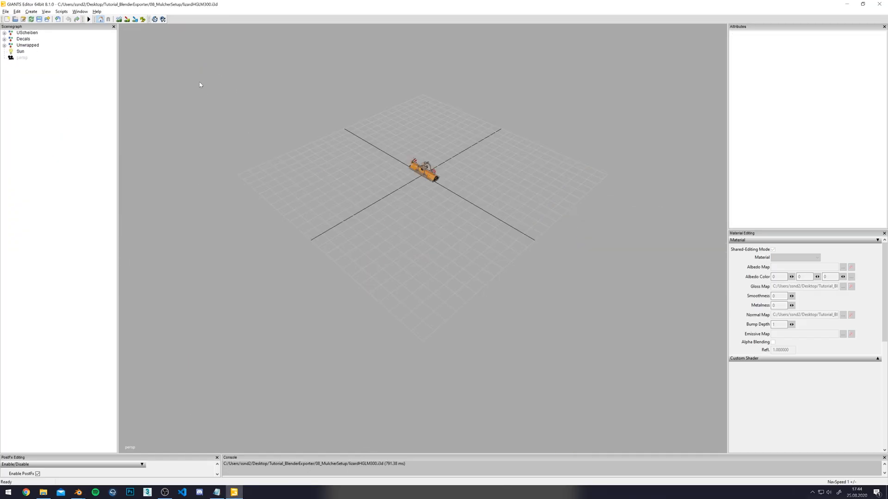
Examine the decals on the reloaded mulcher and attacher frame, including the mulcherDecals mesh.
scroll(391, 118, "up", 10)
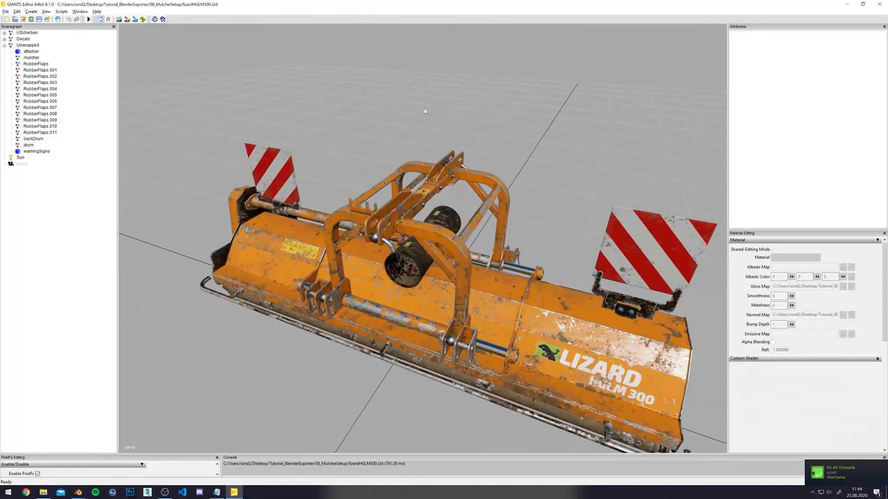
left_click_drag(425, 112, 481, 130, "alt")
left_click(476, 236)
left_click_drag(581, 187, 506, 170, "alt")
scroll(499, 143, "up", 4)
scroll(506, 171, "down", 4)
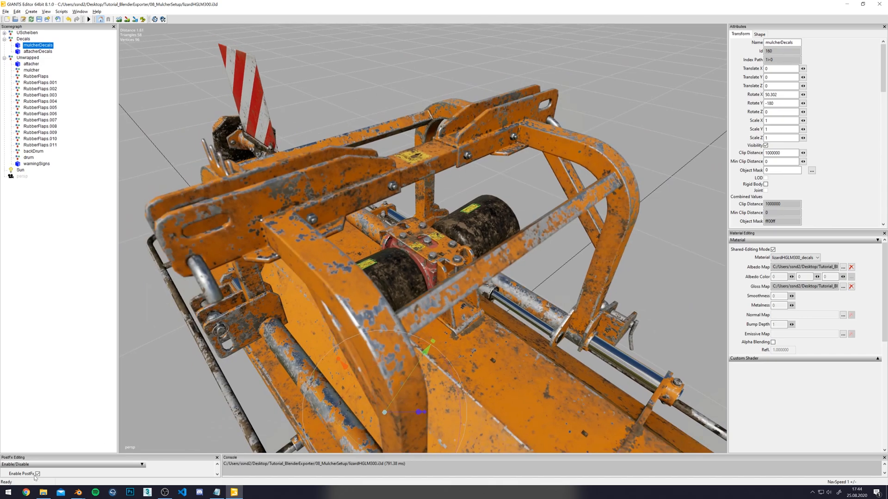
Turn off PostFx and inspect the mulcher's appearance without it.
left_click(37, 474)
left_click_drag(181, 329, 291, 303, "alt")
scroll(262, 320, "up", 4)
scroll(300, 296, "down", 4)
Check the backDrum and drum nodes and how their geometry is merged into the attacher mesh.
left_click(39, 76)
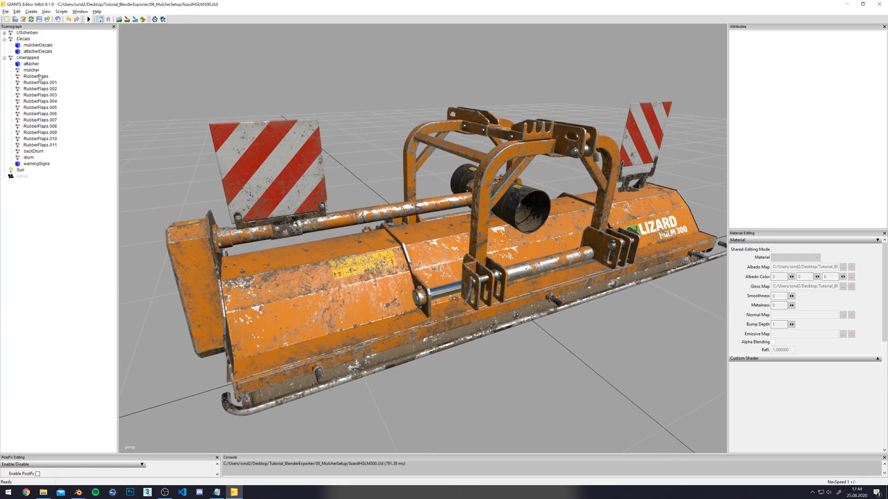
left_click(40, 153)
key("f")
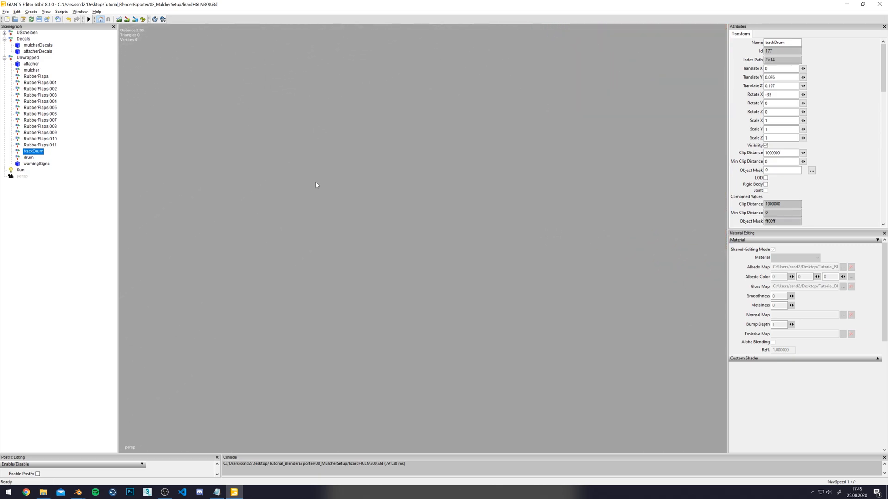
left_click_drag(297, 192, 434, 127, "alt")
mouse_move(506, 267)
left_mouse_down()
mouse_move(472, 295)
mouse_move(346, 336)
mouse_move(518, 255)
left_mouse_up()
left_click(341, 133)
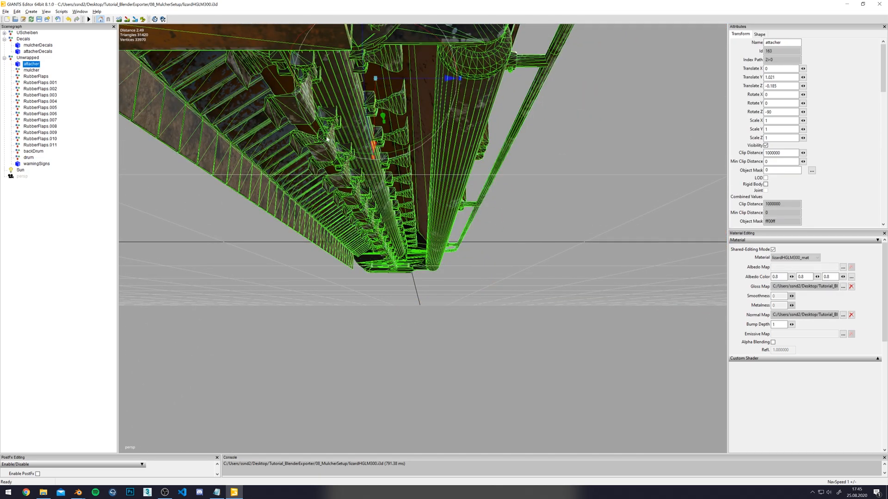
left_click(33, 151)
left_click(29, 158)
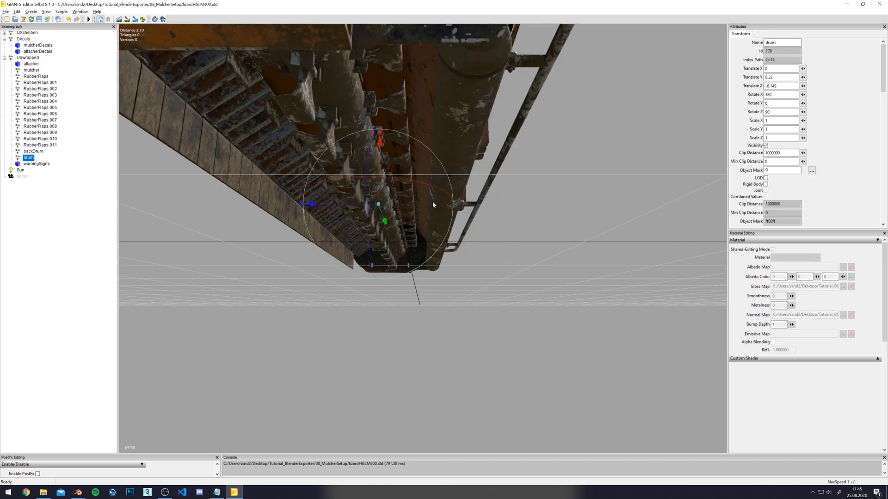
left_click_drag(541, 233, 304, 251, "alt")
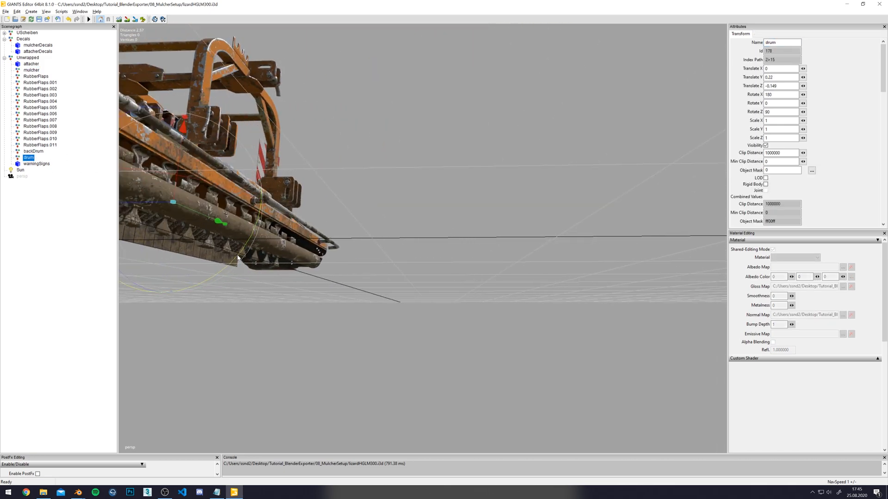
Fly around the mulcher to examine its underside, drums and side cover from different angles.
right_click_drag(418, 215, 410, 194)
key("w")
key("a")
key("w")
key("s")
key("s")
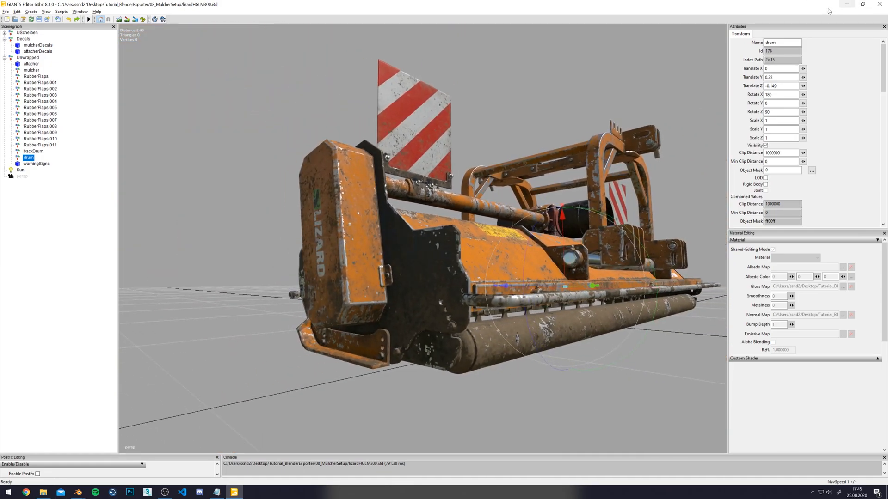
Switch back to Blender and inspect the washer objects in the UScheiben collection, then reselect the Mulcher collection.
left_click(843, 5)
mouse_move(513, 148)
middle_mouse_down("shift")
mouse_move(481, 168)
mouse_move(511, 142)
middle_mouse_up("shift")
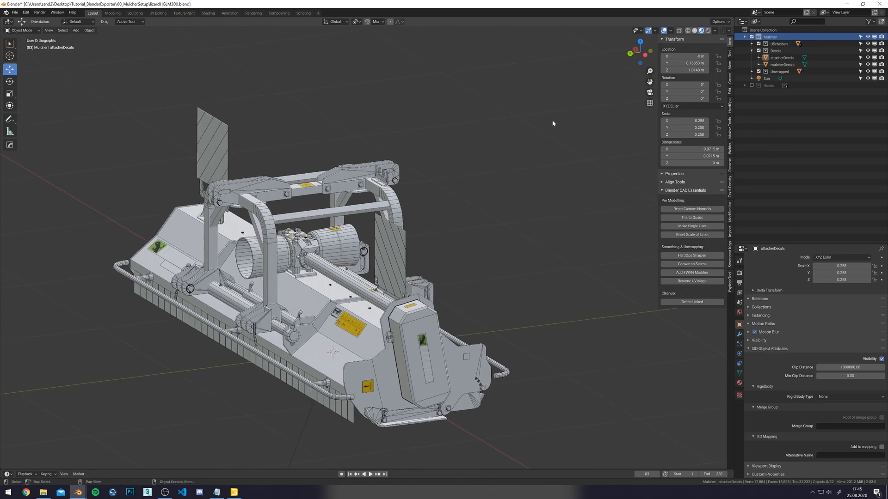
left_click(752, 43)
left_click(783, 51)
left_click(773, 37)
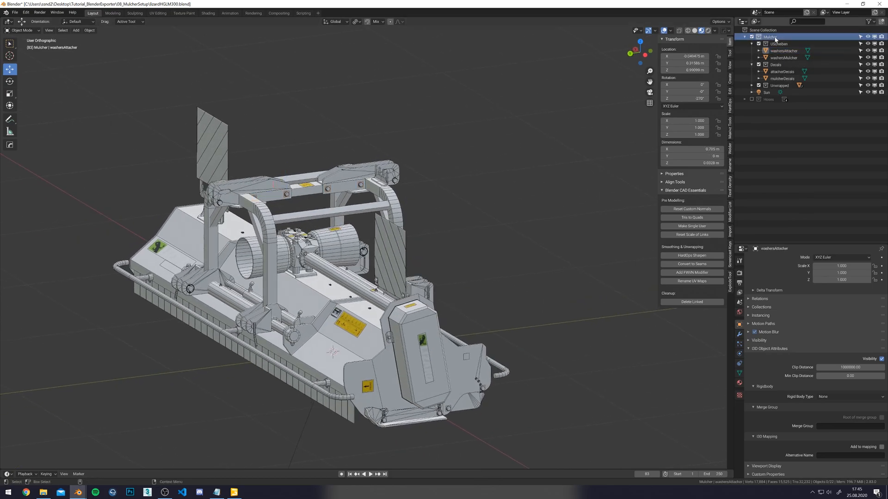
Temporarily show the hoses collection to view its subcollections, hide it again and collapse UScheiben and Decals.
left_click(744, 99)
middle_click_drag(602, 118, 621, 135)
left_click(752, 100)
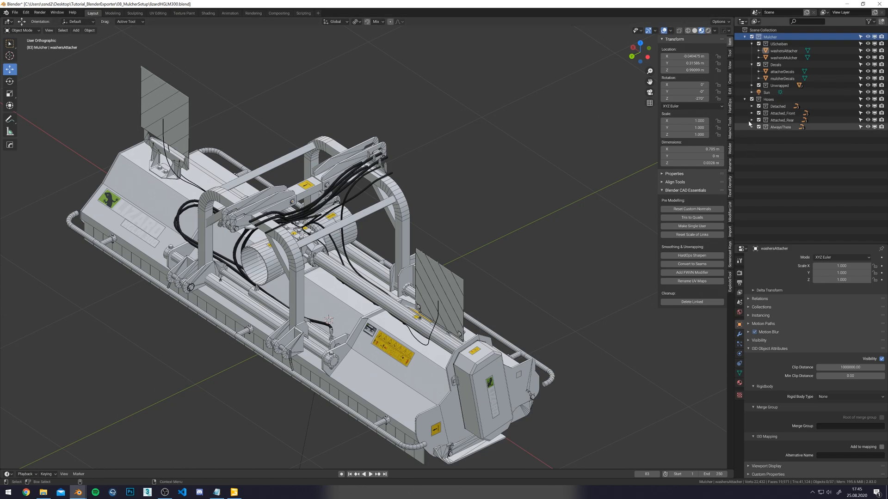
left_click(752, 99)
left_click(751, 44)
left_click(752, 51)
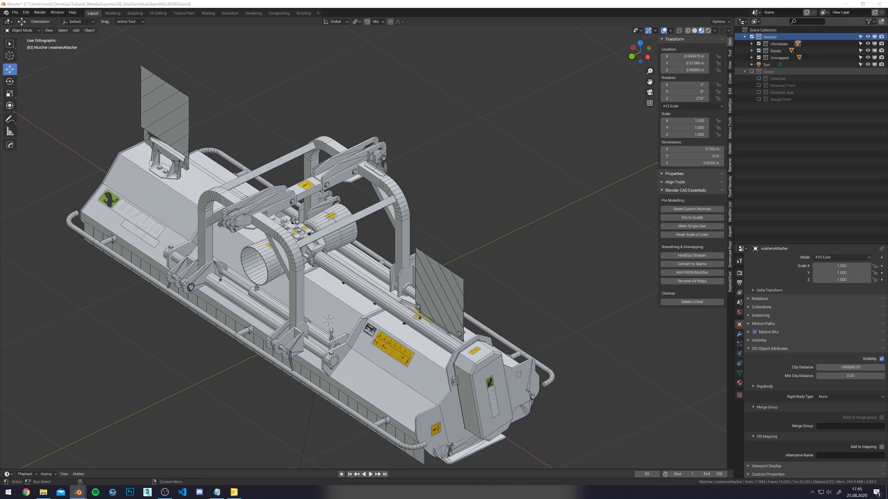
Add a 2 m cube mesh to the Mulcher collection and show it in solid shading from the front.
left_click(77, 31)
mouse_move(93, 39)
left_click(139, 47)
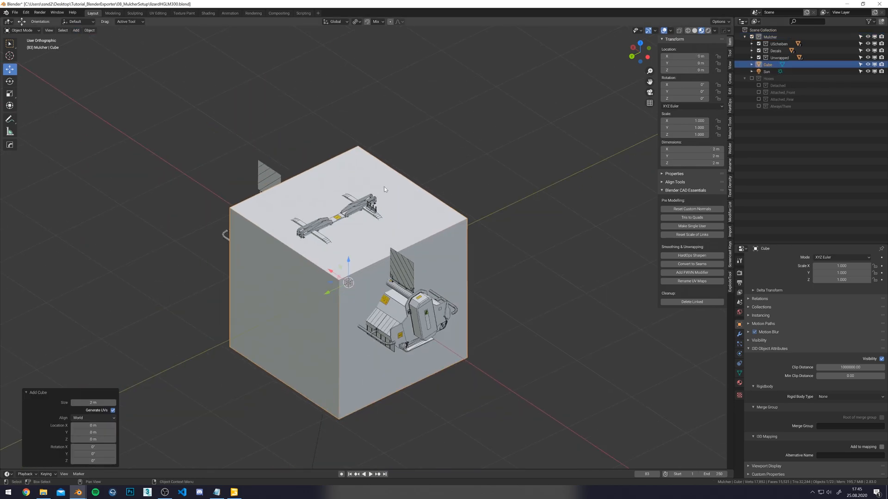
key("KP_1")
scroll(383, 187, "up", 3)
key("alt+z")
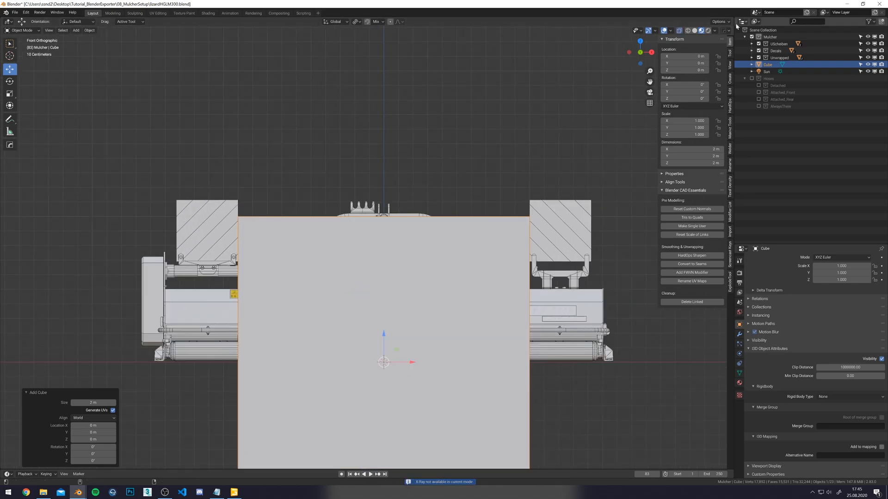
left_click(695, 30)
Raise the cube over the attacher frame and scale its geometry down to about 0.875 m per side.
middle_click_drag(416, 296, 406, 256, "shift")
scroll(369, 291, "down", 1)
left_click_drag(371, 287, 364, 210)
scroll(406, 197, "up", 1)
key("Tab")
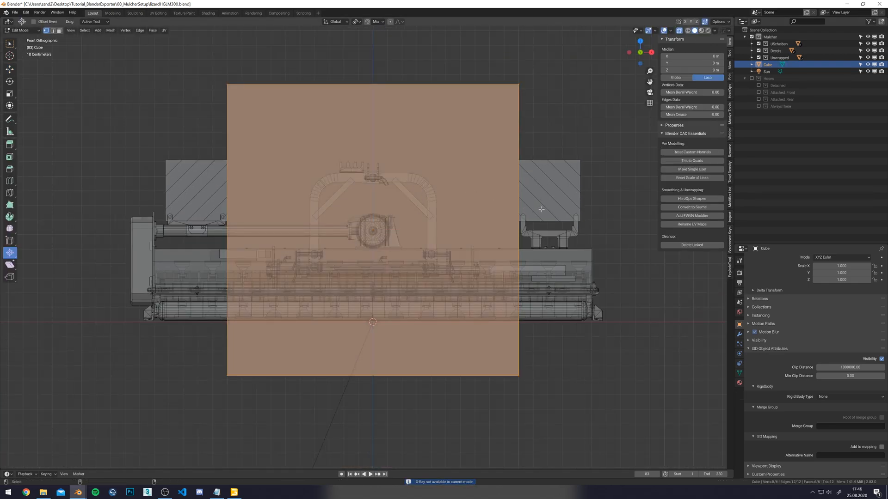
key("s")
left_click(474, 237)
key("w")
left_click_drag(212, 284, 452, 300)
key("KP_3")
scroll(397, 276, "up", 2)
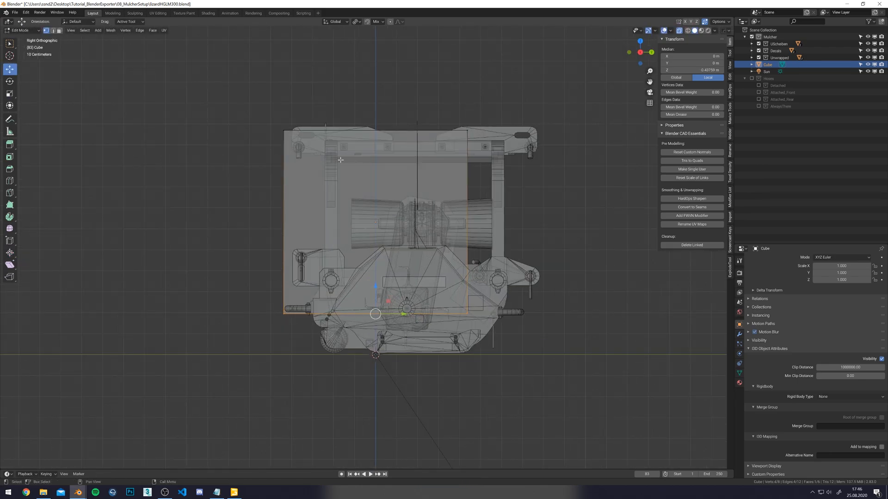
Toggle snapping and move the cube around the attacher frame to about Y 0.185 m and Z 0.632 m.
key("Tab")
middle_click_drag(416, 163, 393, 183, "shift")
key("shift+Tab")
left_click_drag(383, 245, 391, 161)
middle_click_drag(391, 161, 407, 210)
key("alt+z")
key("alt+z")
left_click_drag(418, 243, 393, 194)
middle_click_drag(392, 194, 402, 200)
middle_click_drag(409, 182, 401, 202)
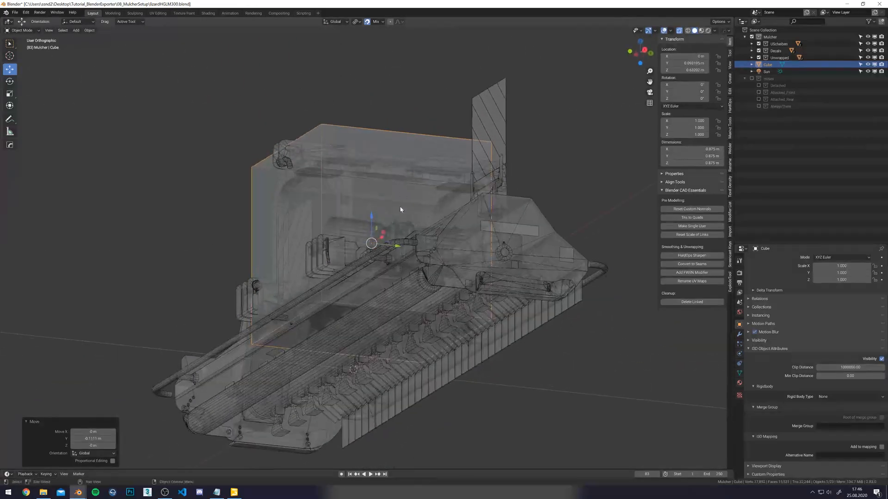
middle_click_drag(395, 248, 428, 210)
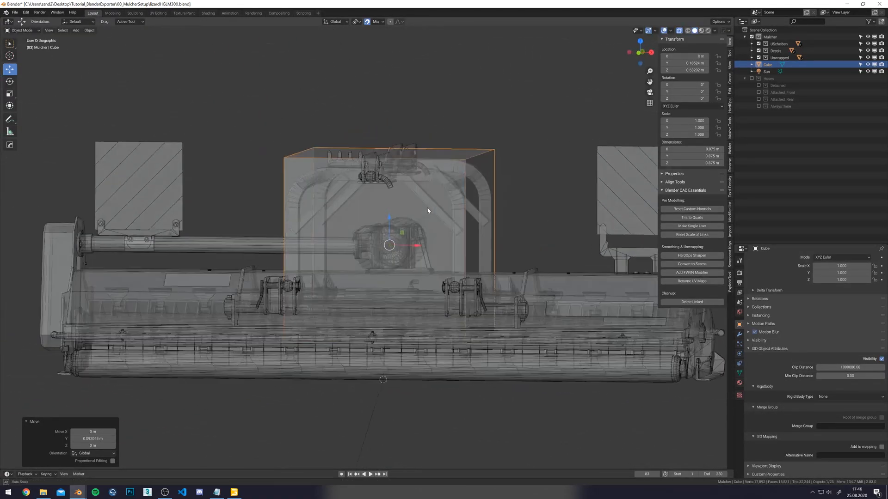
Raise the cube's top face in Edit Mode so the cube is about 0.896 m high.
key("Tab")
key("alt+z")
key("alt+z")
left_click_drag(188, 105, 519, 194)
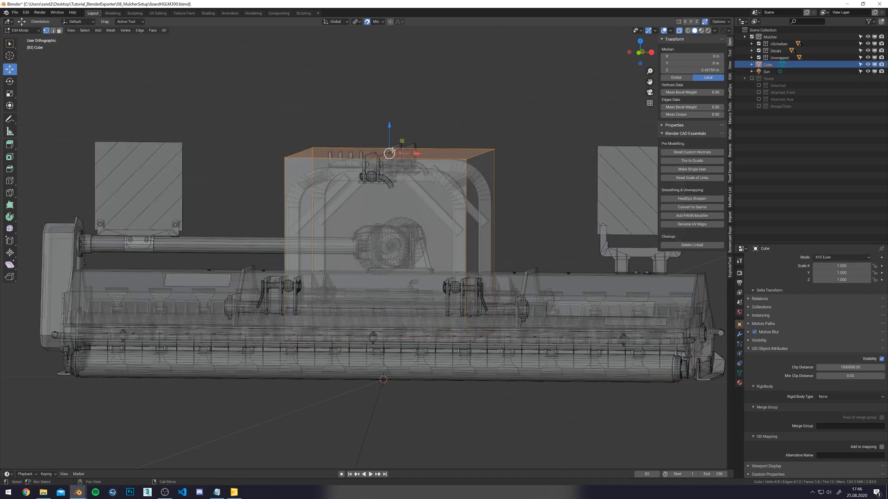
middle_click_drag(486, 178, 482, 170)
left_click_drag(388, 130, 388, 128)
left_click(388, 128)
middle_click_drag(388, 127, 435, 239)
Stretch the whole cube along Y to about 1.16 m, turn off X-ray and leave Edit Mode.
key("a")
key("r")
left_click_drag(416, 243, 427, 243)
key("w")
key("alt+z")
middle_click_drag(597, 245, 517, 252)
key("Tab")
middle_click_drag(441, 218, 637, 184, "shift")
Rename the cube as lizardHGLM300_main_component1 and expand it to show its mesh data.
double_click(769, 65)
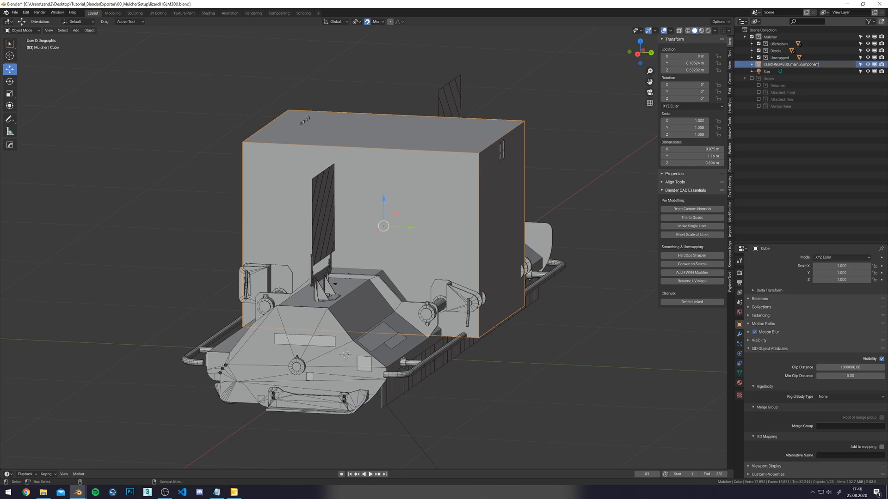
key("Return")
left_click(752, 65)
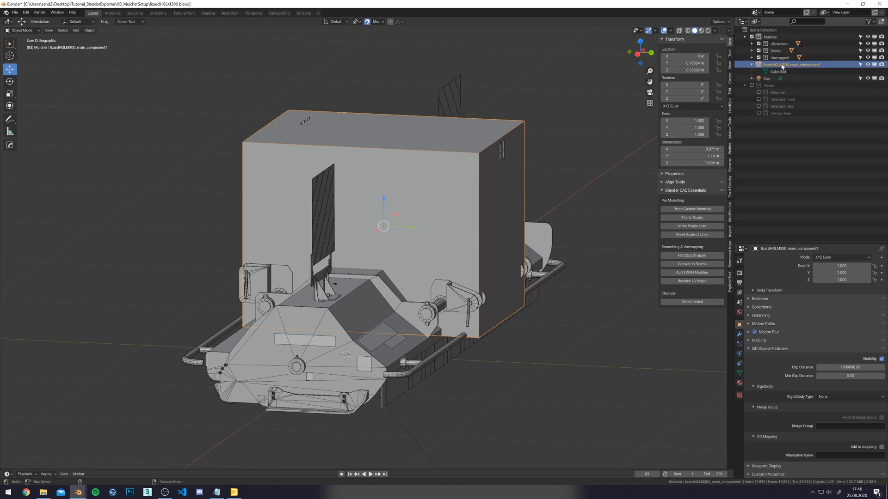
Rename the cube's mesh data as lizardHGLM300_main_component1 and collapse the object in the outliner.
double_click(778, 71)
key("Return")
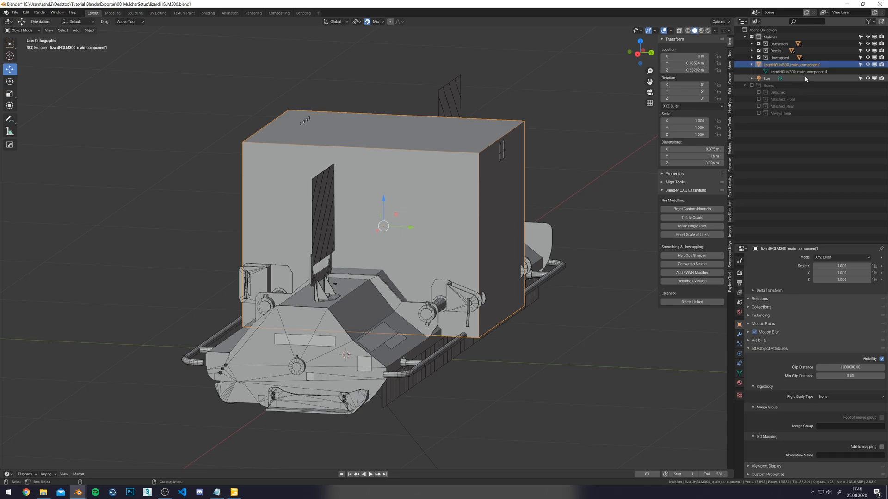
left_click(751, 65)
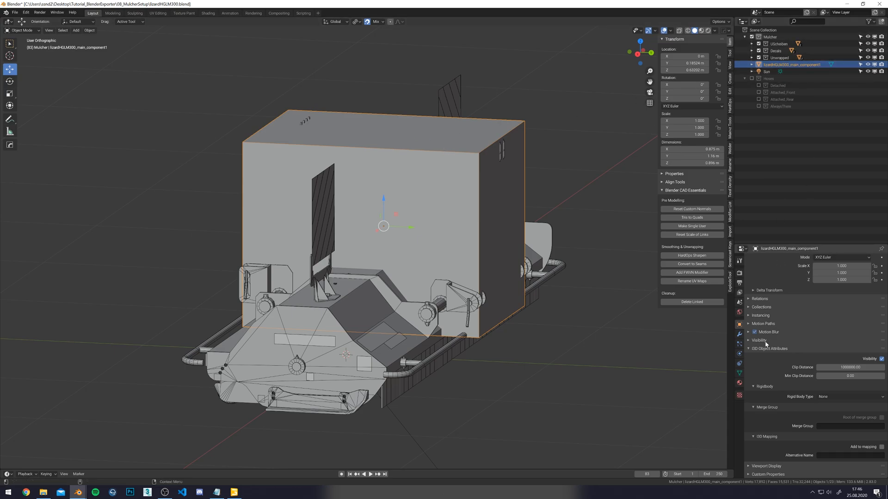
Mark the component's mesh as Non Renderable in its I3D shape attributes.
left_click(739, 373)
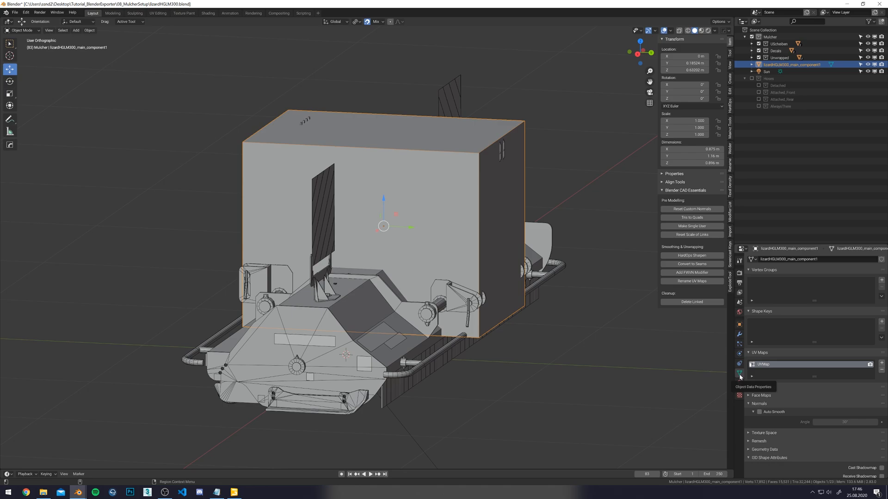
left_click(758, 404)
scroll(779, 429, "down", 2)
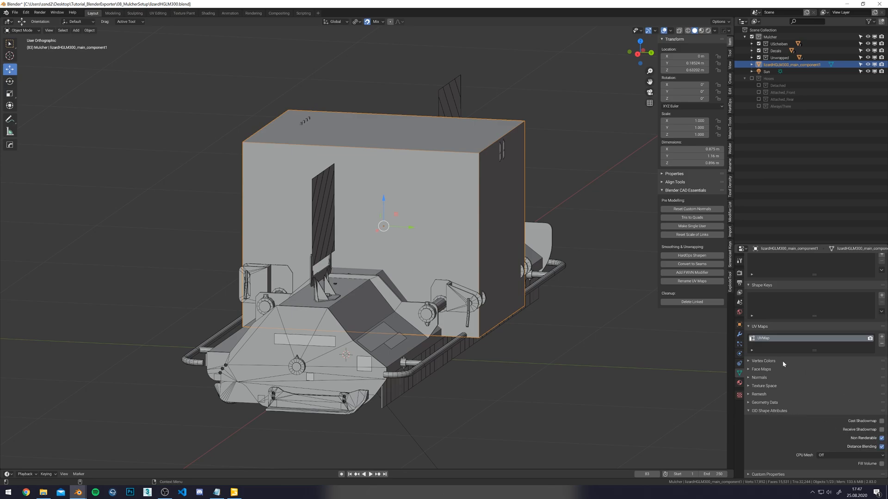
Set the main component's rigid body type to Dynamic, enable Compound and save the file.
left_click(740, 325)
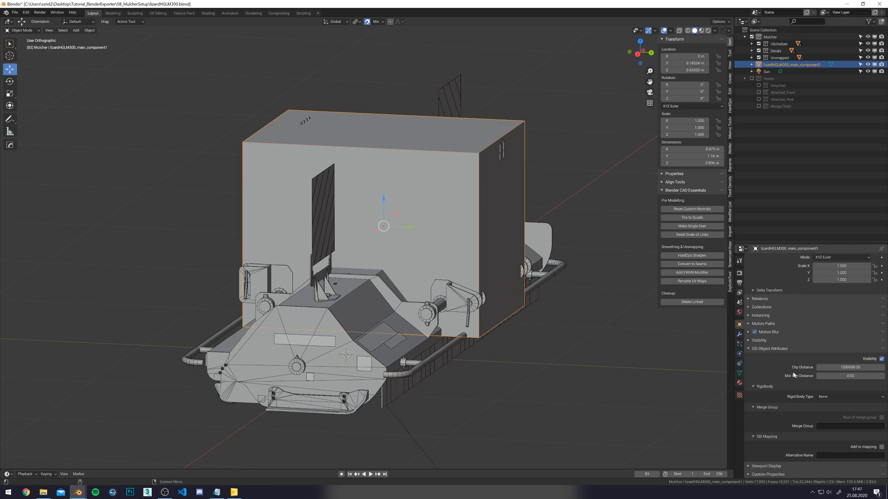
left_click(836, 396)
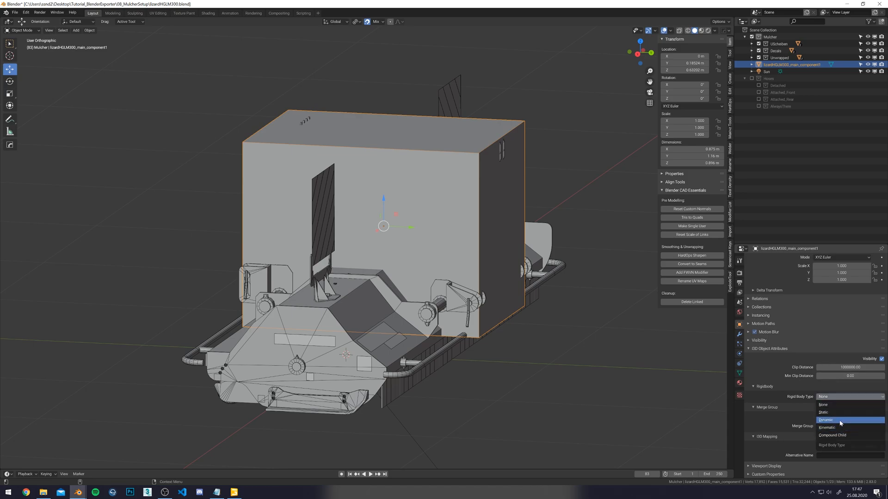
left_click(840, 420)
left_click(882, 406)
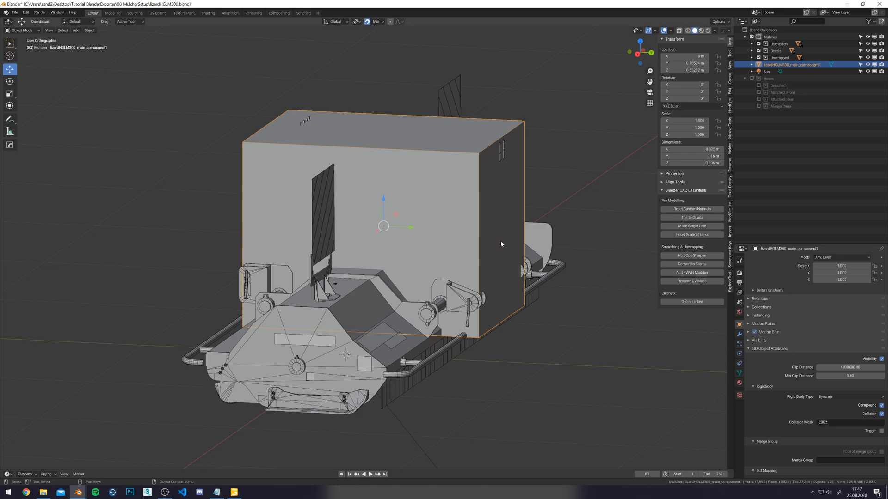
middle_click_drag(500, 243, 514, 216)
key("ctrl+s")
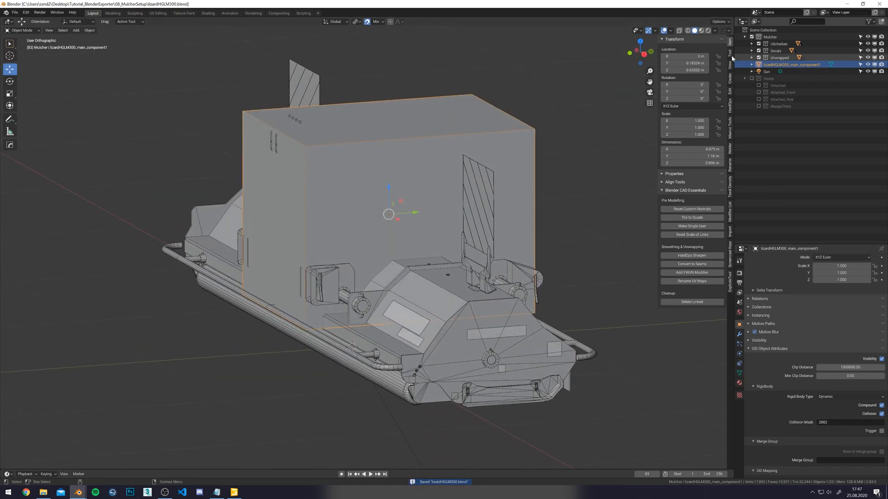
Parent all objects of the Unwrapped collection to lizardHGLM300_main_component1, keeping their transforms.
middle_click_drag(623, 86, 628, 102, "shift")
left_click(752, 58)
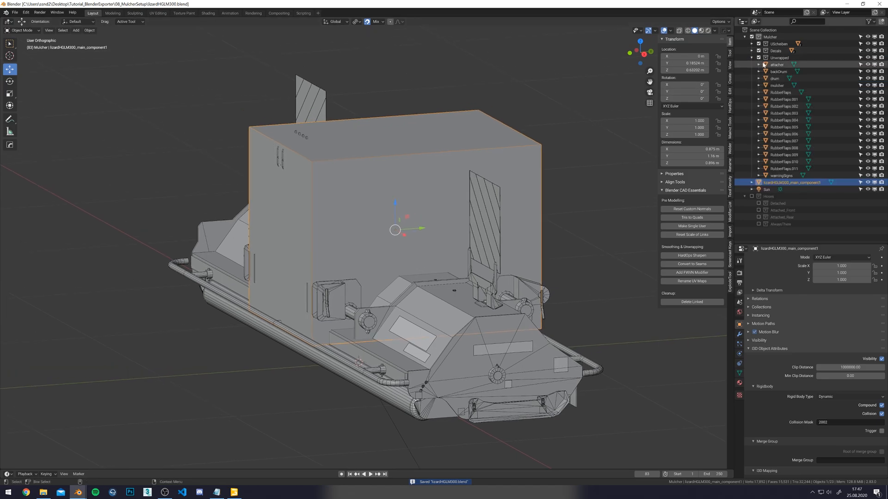
left_click(777, 65)
left_click(796, 176, "shift")
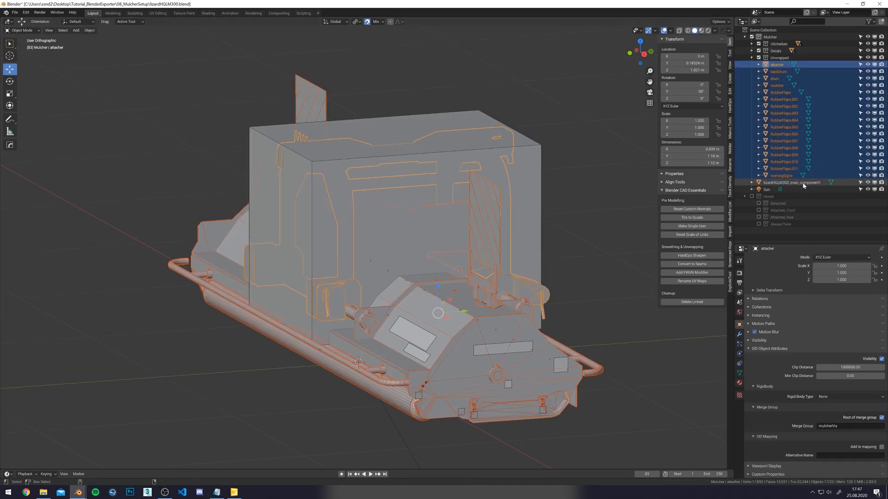
left_click(804, 183, "ctrl")
middle_click_drag(613, 163, 607, 153, "shift")
key("ctrl+p")
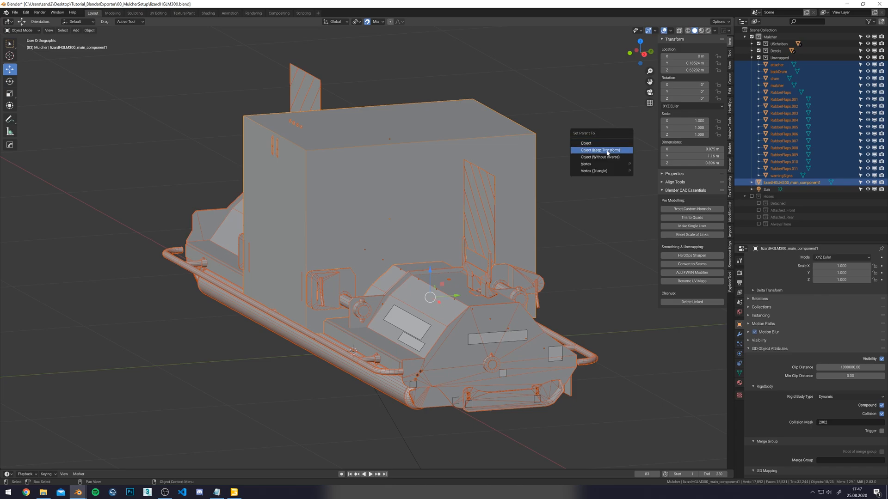
left_click(608, 151)
Parent attacherDecals and mulcherDecals to lizardHGLM300_main_component1 with Keep Transform.
left_click(751, 51)
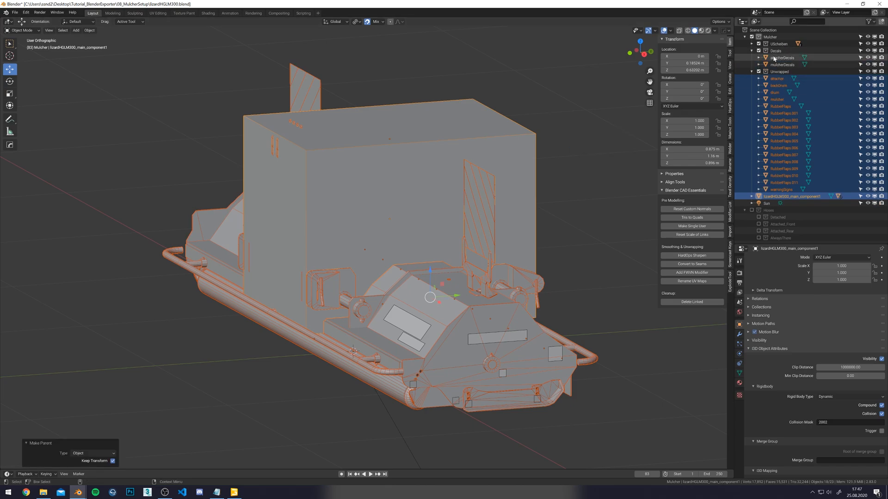
left_click(775, 58)
left_click(782, 65, "ctrl")
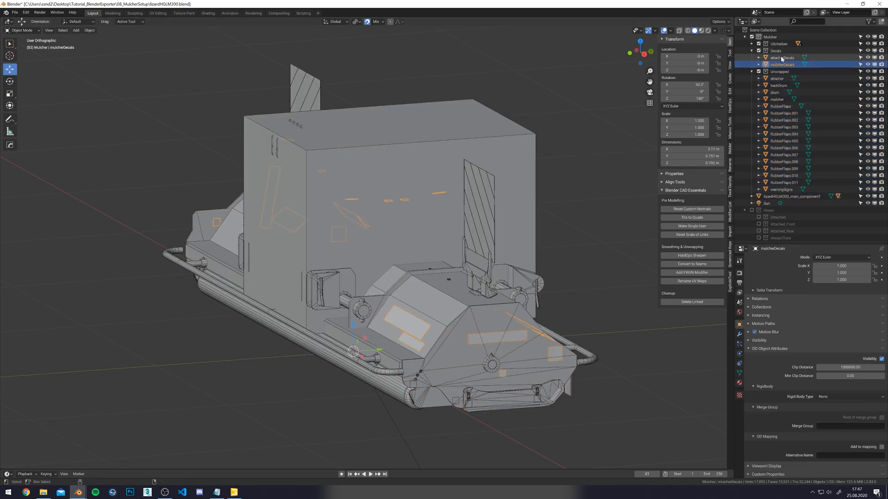
left_click(792, 196, "ctrl")
middle_click_drag(614, 204, 592, 196, "shift")
key("ctrl+p")
left_click(589, 198)
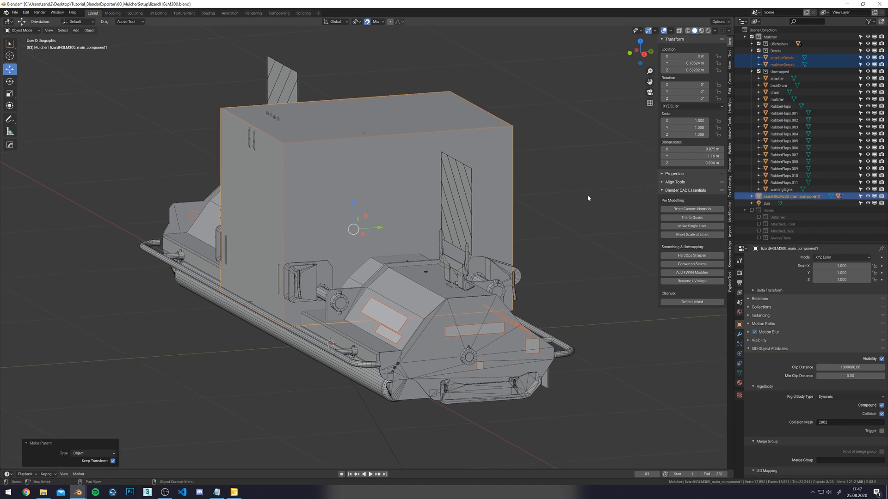
Parent washersAttacher and washersMulcher to lizardHGLM300_main_component1 with Keep Transform.
left_click(752, 44)
left_click(783, 52)
left_click(783, 58, "ctrl")
left_click(792, 210, "ctrl")
middle_click_drag(536, 225, 530, 219, "shift")
key("ctrl+p")
left_click(531, 219)
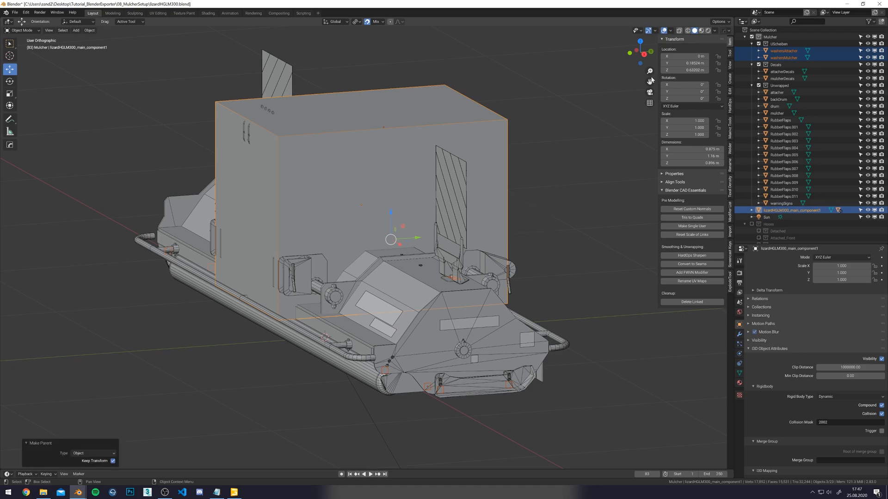
Collapse the decal and washer collections, enlarge the outliner and examine the children under the main component.
left_click(752, 44)
left_click(751, 51)
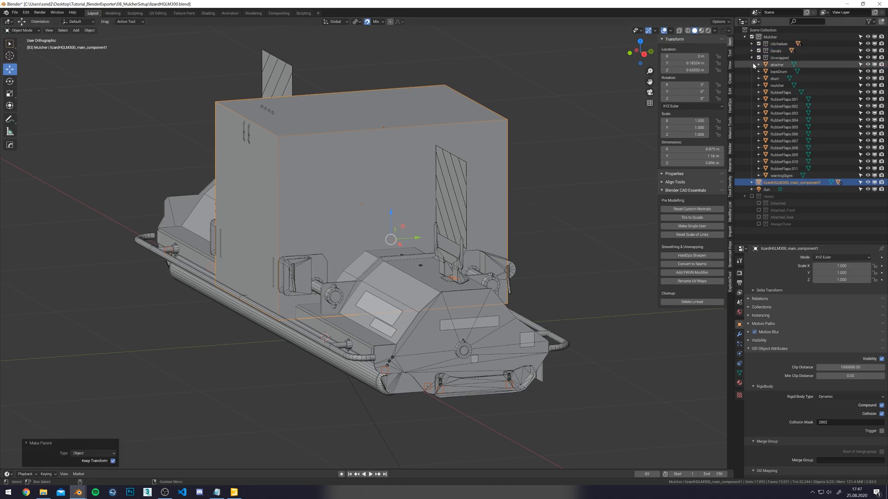
left_click(752, 58)
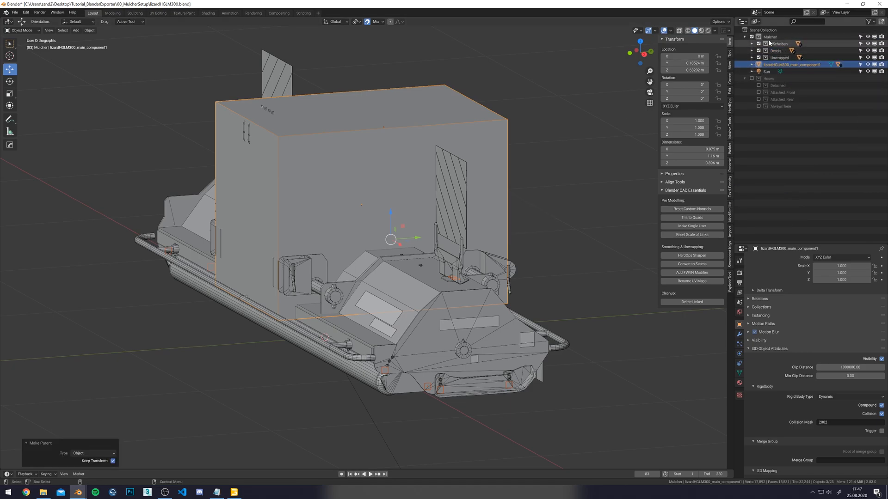
left_click(752, 58)
left_click(752, 183)
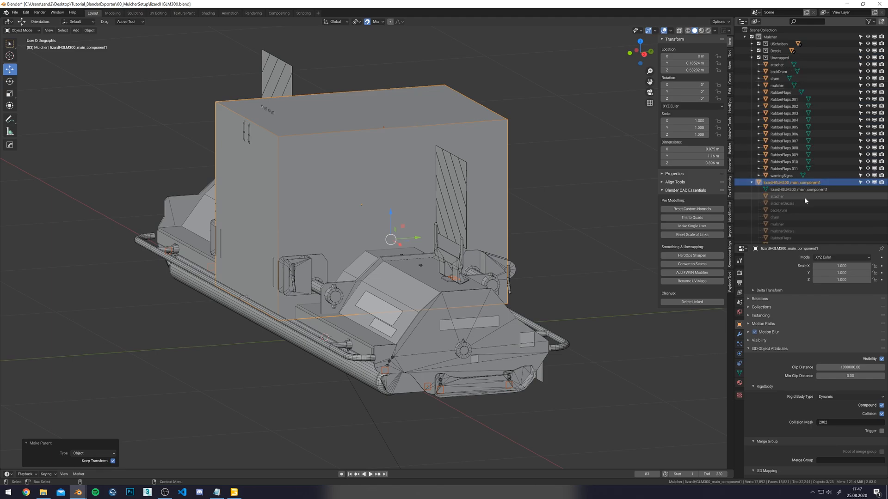
scroll(778, 180, "down", 5)
scroll(781, 190, "up", 6)
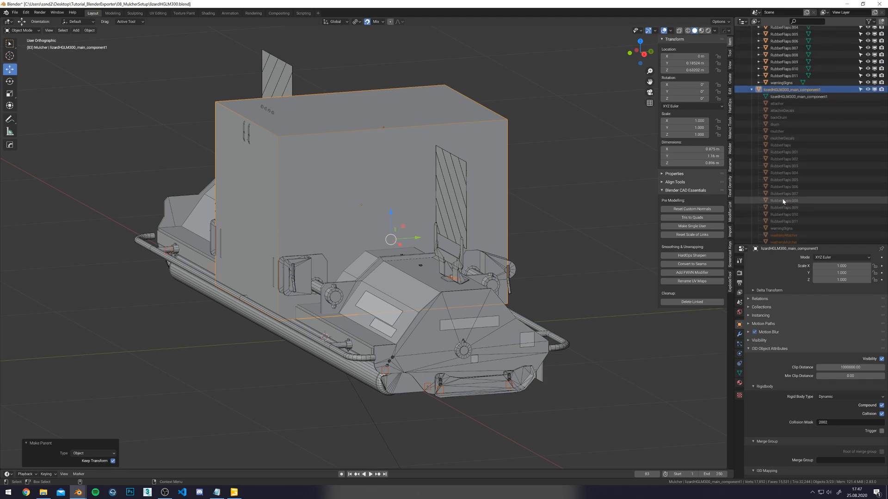
left_click_drag(785, 247, 785, 426)
Try placing the main component inside the Unwrapped collection.
left_click(783, 177)
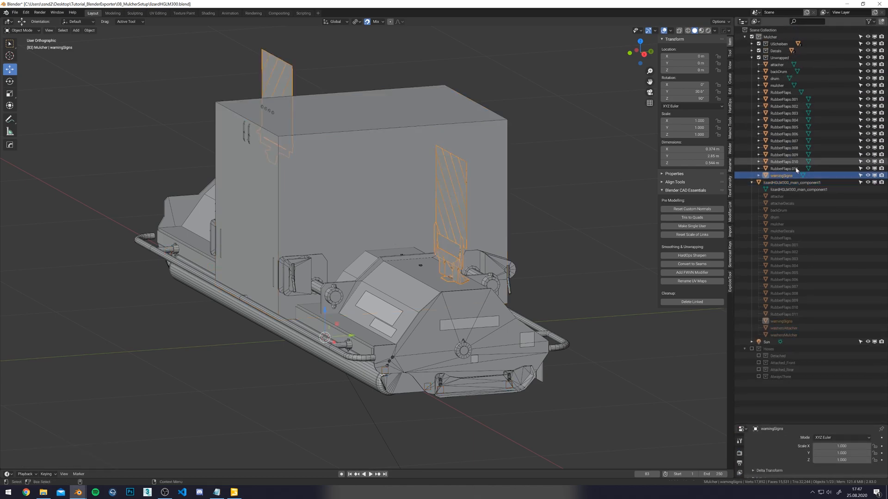
left_click(782, 181)
left_click_drag(782, 179, 780, 65)
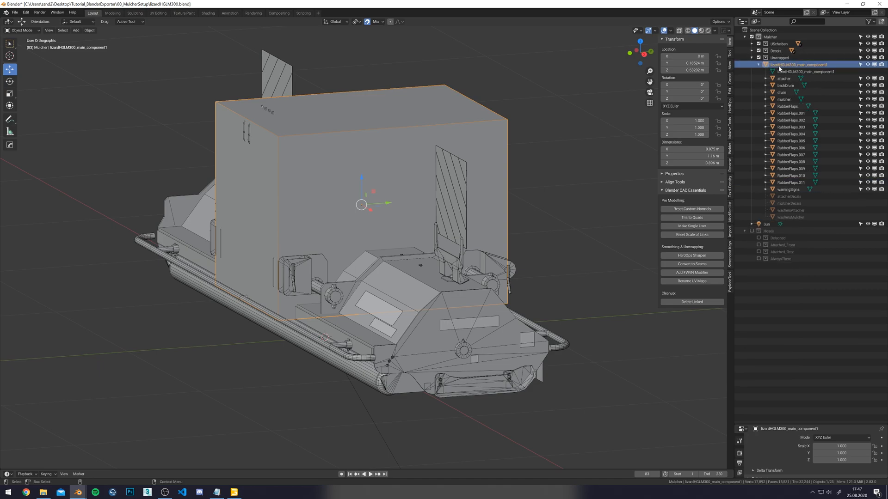
Delete the Sun light from the scene.
left_click(766, 224)
middle_click_drag(537, 148, 540, 172, "shift")
key("Delete")
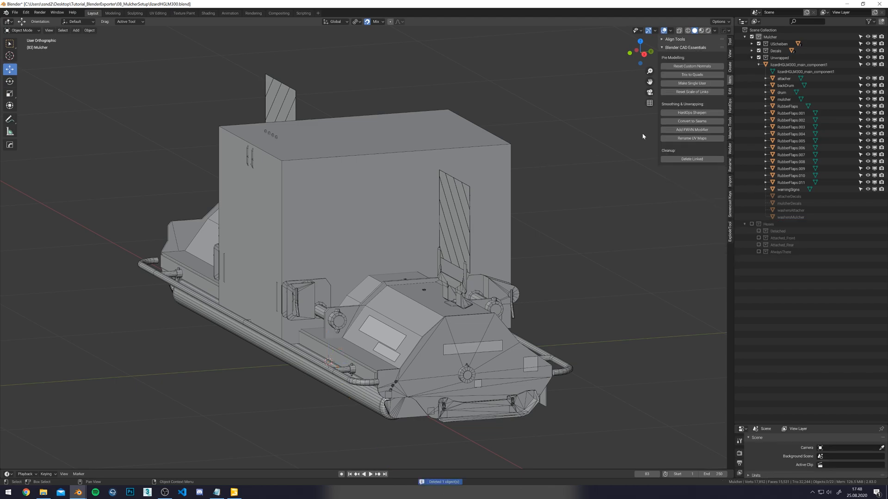
Move the main component and all Unwrapped objects directly into the Mulcher collection.
left_click(759, 66)
left_click_drag(767, 65, 772, 38)
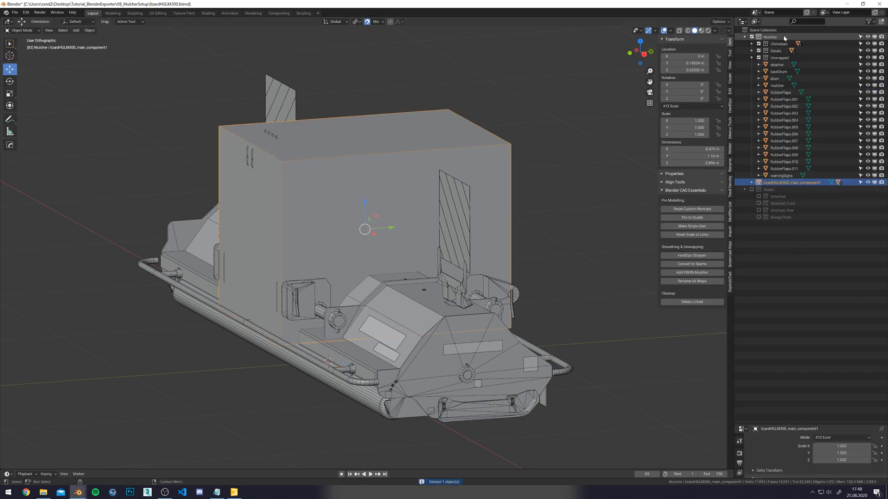
left_click(777, 65)
left_click(782, 176, "shift")
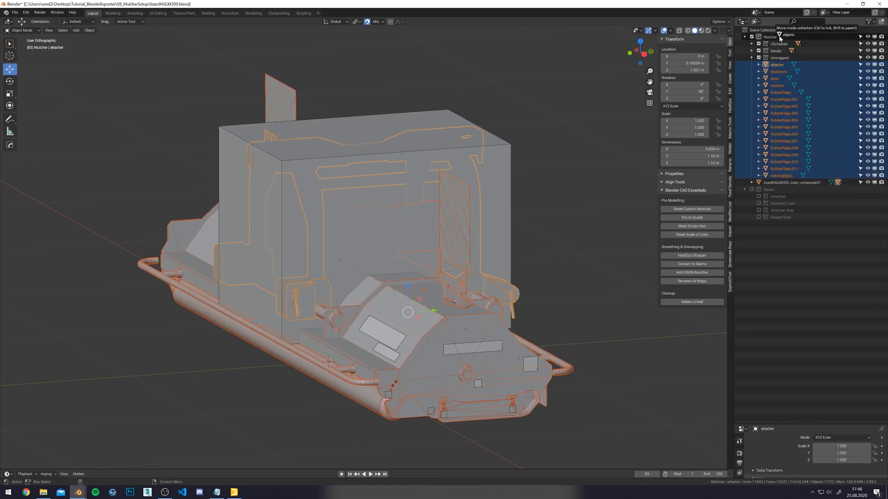
left_click(751, 58)
Move both decal objects and both washer objects directly into the Mulcher collection and expand the main component's hierarchy.
left_click(751, 50)
left_click(781, 57)
left_click(781, 65, "shift")
left_click(752, 50)
left_click(752, 44)
left_click(784, 51)
left_click(783, 57, "shift")
left_click(752, 44)
left_click(752, 64)
Hide the main component collision box and disable it in viewports.
middle_click_drag(419, 105, 426, 129, "shift")
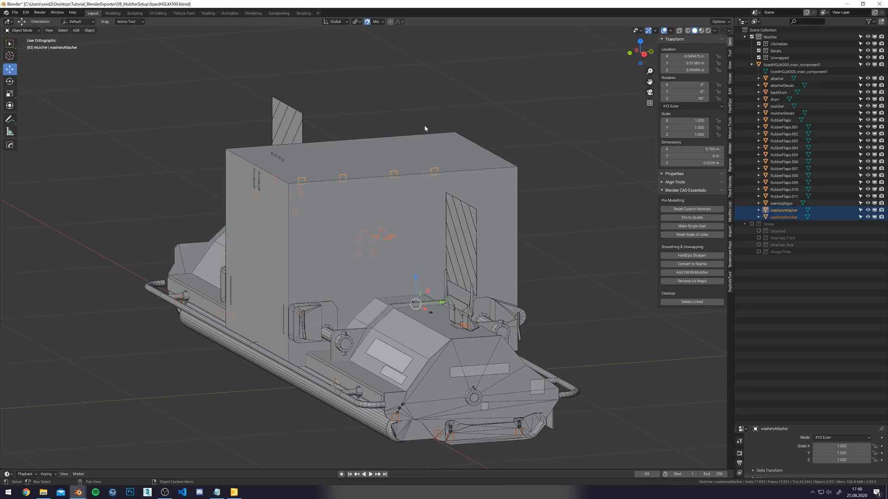
middle_click_drag(557, 199, 587, 161)
left_click(585, 160)
left_click(537, 152)
left_click_drag(868, 65, 874, 65)
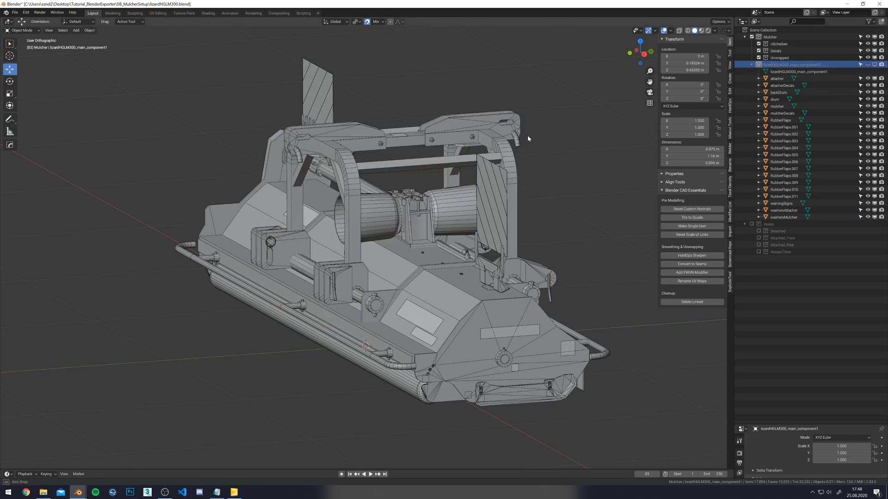
middle_click_drag(525, 134, 560, 137)
Try moving the mulcher body about 0.33 m along X, reset its location and save the file.
left_click(787, 79)
middle_click_drag(489, 194, 497, 226)
left_click(777, 106)
middle_click_drag(526, 194, 581, 152, "shift")
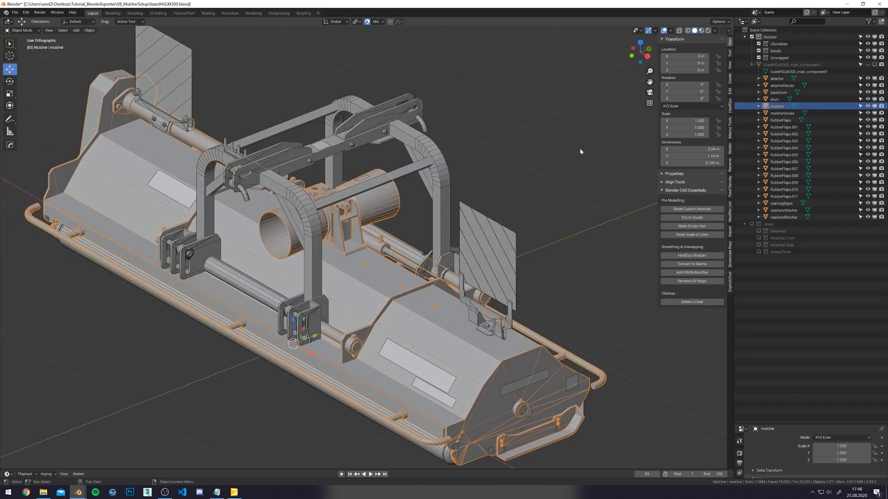
scroll(318, 237, "down", 3)
middle_click_drag(318, 237, 348, 243)
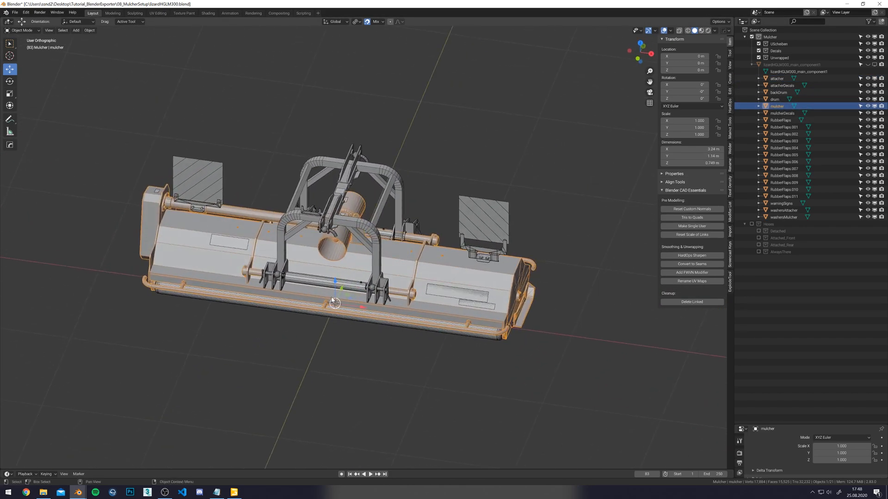
left_click_drag(355, 309, 392, 313)
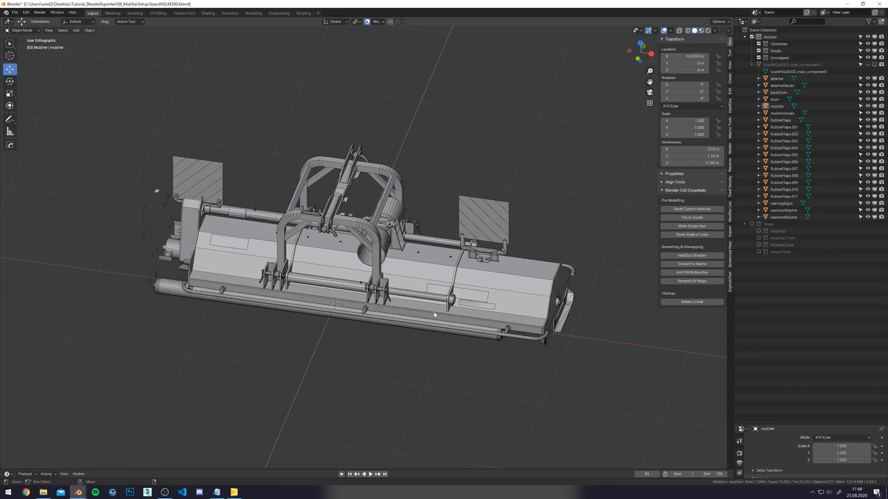
key("alt+g")
key("ctrl+s")
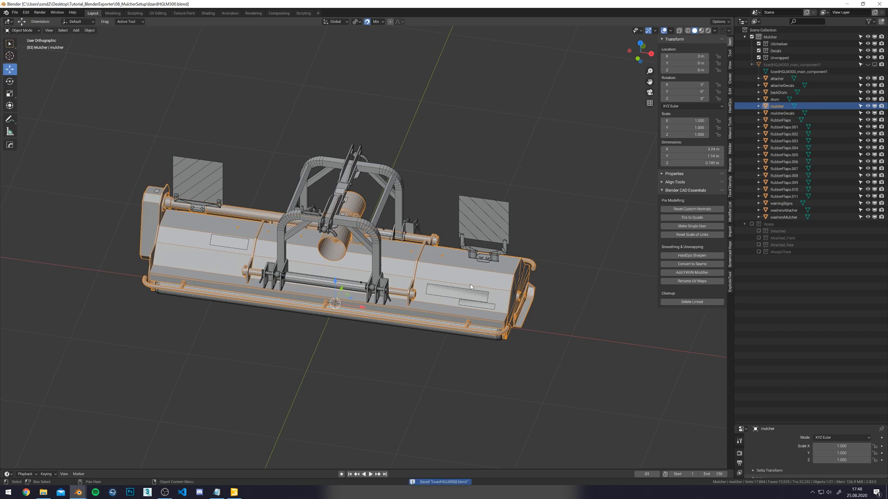
Parent backDrum, drum, mulcherDecals, all RubberFlaps, warningSigns and washersMulcher to the mulcher object with Keep Transform.
left_click(784, 114)
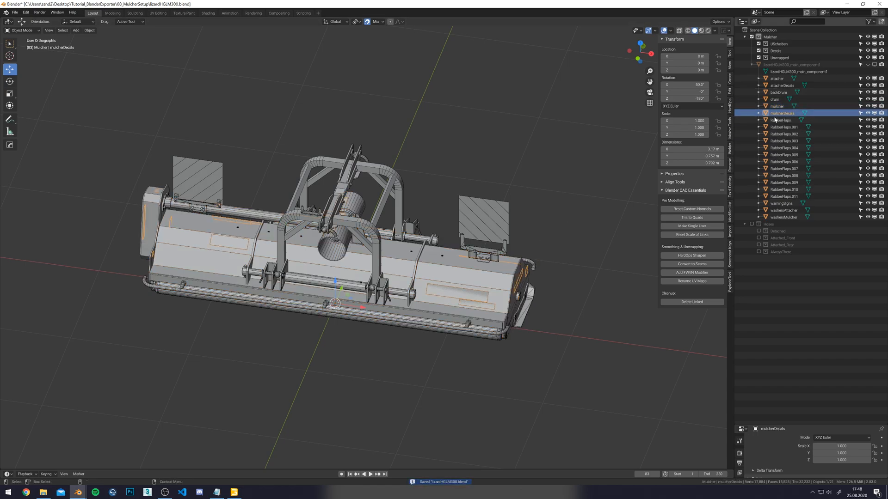
left_click(779, 121, "ctrl")
left_click(784, 127, "ctrl")
left_click(785, 135, "ctrl")
left_click(784, 148, "ctrl")
left_click(784, 142, "ctrl")
left_click(784, 155, "ctrl")
left_click(784, 162, "ctrl")
left_click(785, 169, "ctrl")
left_click(784, 176, "ctrl")
left_click(784, 183, "ctrl")
left_click(784, 190, "ctrl")
left_click(784, 197, "ctrl")
left_click(781, 203, "ctrl")
left_click(784, 210, "ctrl")
left_click(786, 218, "ctrl")
left_click(794, 212, "ctrl")
left_click(790, 212, "ctrl")
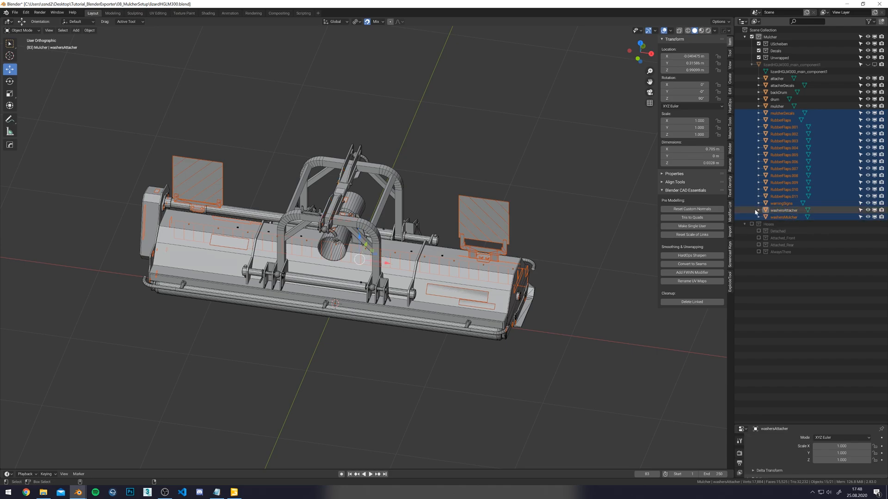
left_click(776, 99, "ctrl")
left_click(778, 92, "ctrl")
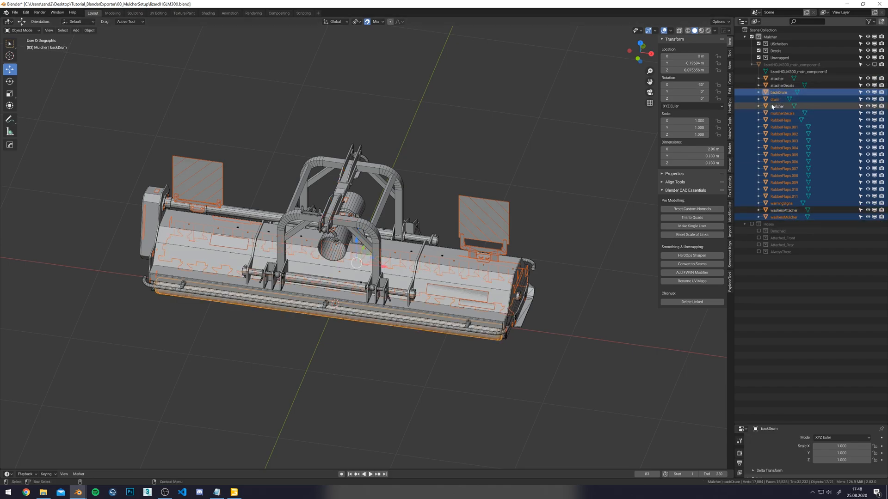
left_click(777, 106, "ctrl")
middle_click_drag(503, 140, 519, 135, "shift")
key("ctrl+p")
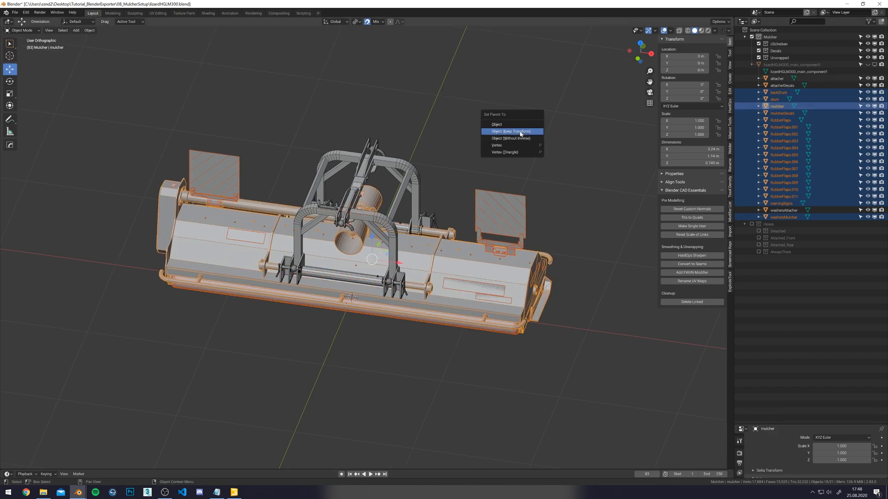
left_click(520, 131)
left_click(519, 134)
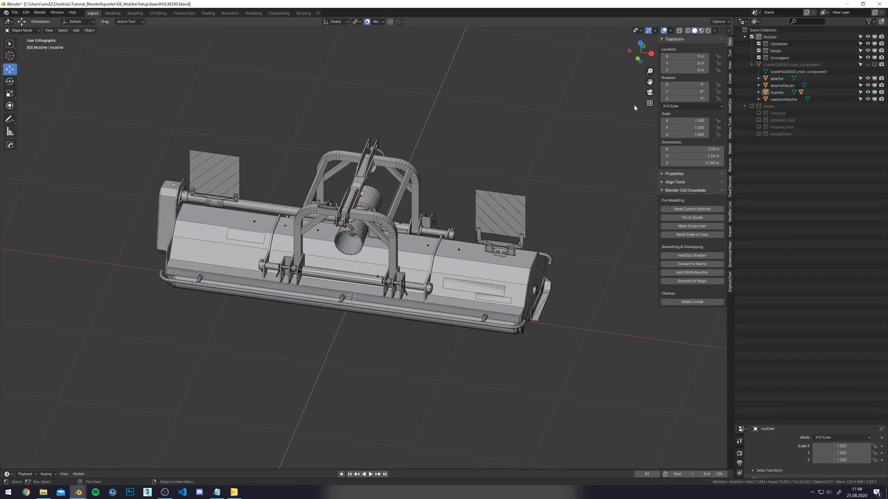
Parent washersAttacher and attacherDecals to the attacher object with Keep Transform.
left_click(782, 100)
left_click(781, 85, "ctrl")
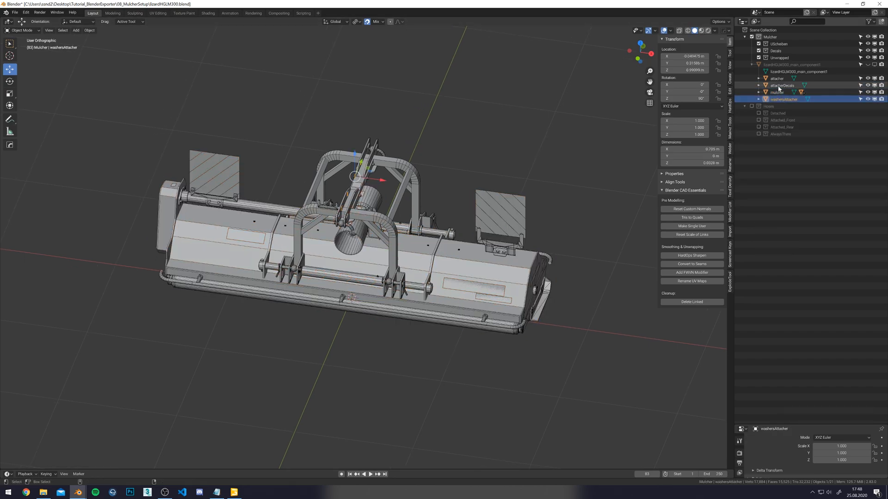
left_click(776, 79, "ctrl")
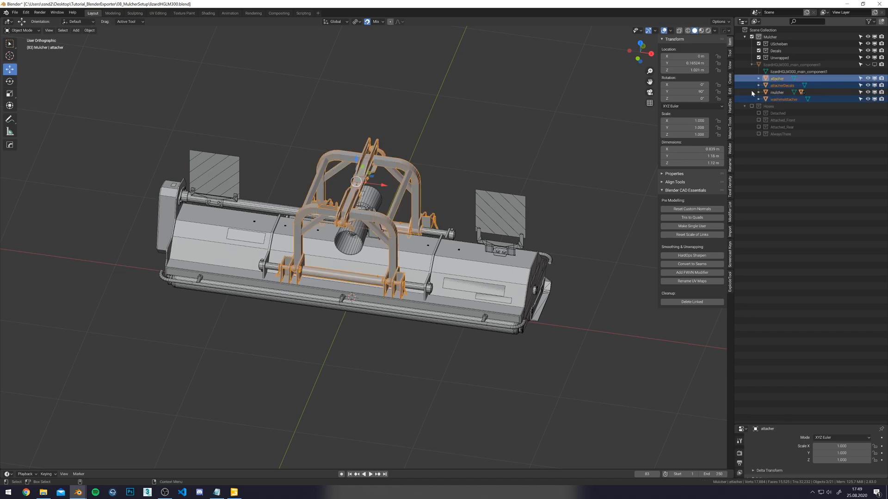
key("ctrl+p")
left_click(576, 162)
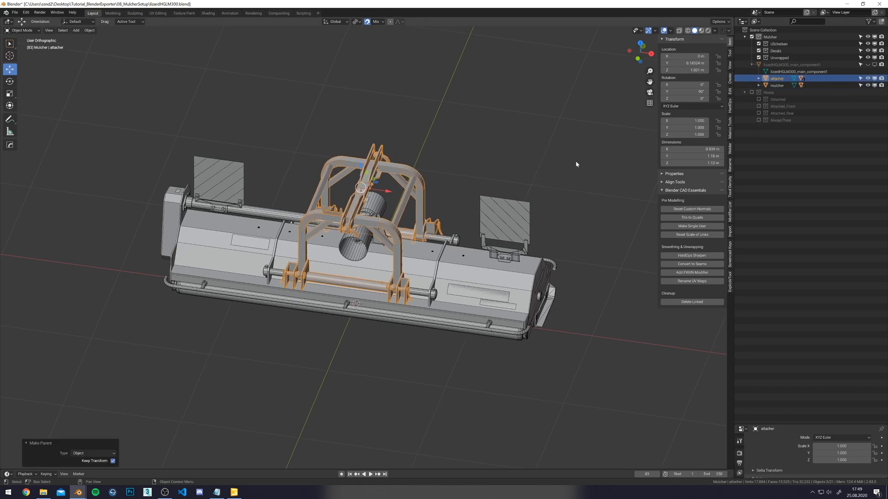
left_click(566, 114)
Try moving the mulcher along X, by about 0.33 m with snapping turned off, and undo the moves.
middle_click_drag(521, 153, 635, 164)
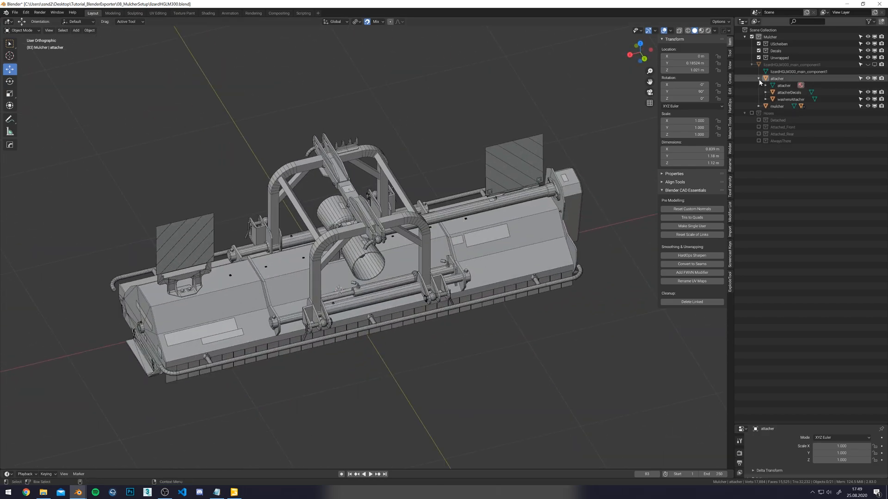
left_click(777, 85)
middle_click_drag(587, 206, 311, 273)
left_click_drag(312, 273, 337, 270)
key("shift+Tab")
mouse_move(337, 270)
middle_mouse_down()
mouse_move(343, 288)
mouse_move(343, 256)
middle_mouse_up()
left_click_drag(340, 238, 292, 239)
middle_click_drag(296, 242, 306, 181)
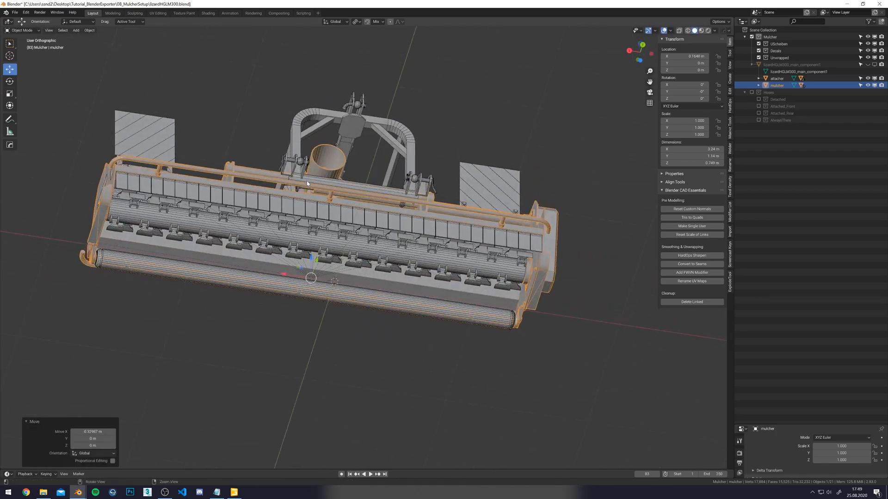
key("ctrl+z")
key("ctrl+z")
middle_click_drag(475, 144, 453, 194)
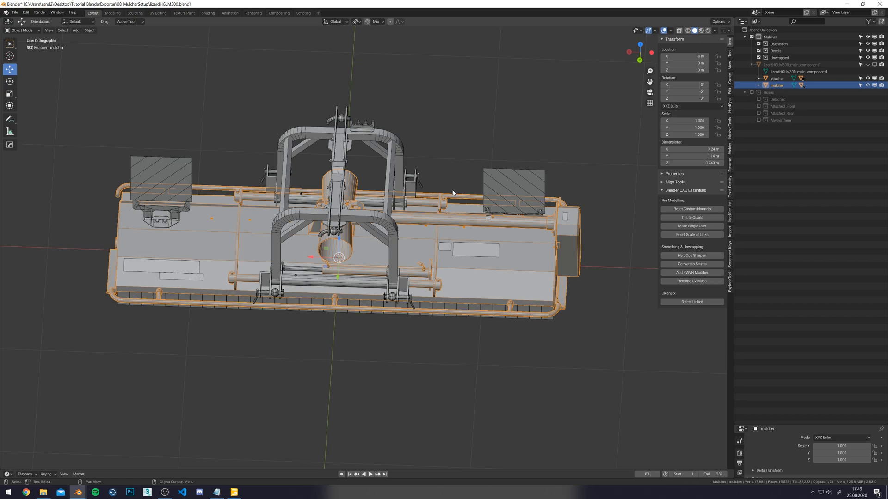
Delete the UScheiben, Decals and Unwrapped collections inside the Mulcher collection.
left_click(784, 57)
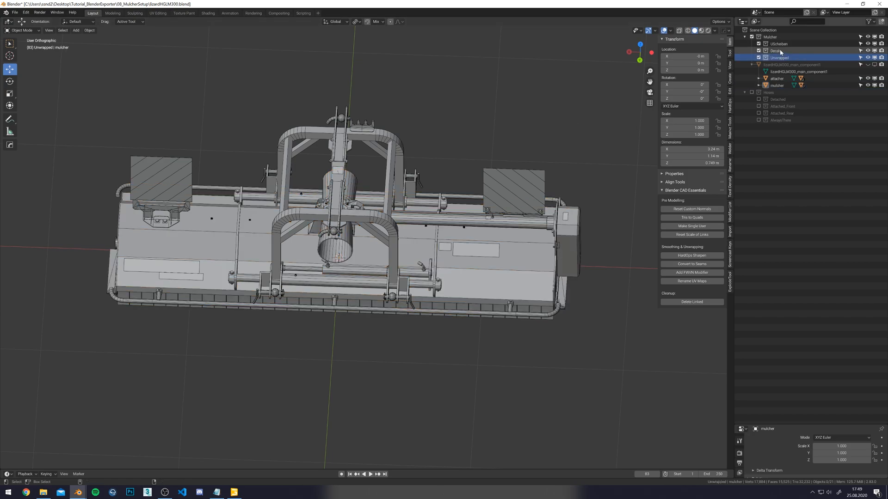
left_click(781, 52, "ctrl")
left_click(780, 44, "ctrl")
right_click(780, 46)
left_click(768, 65)
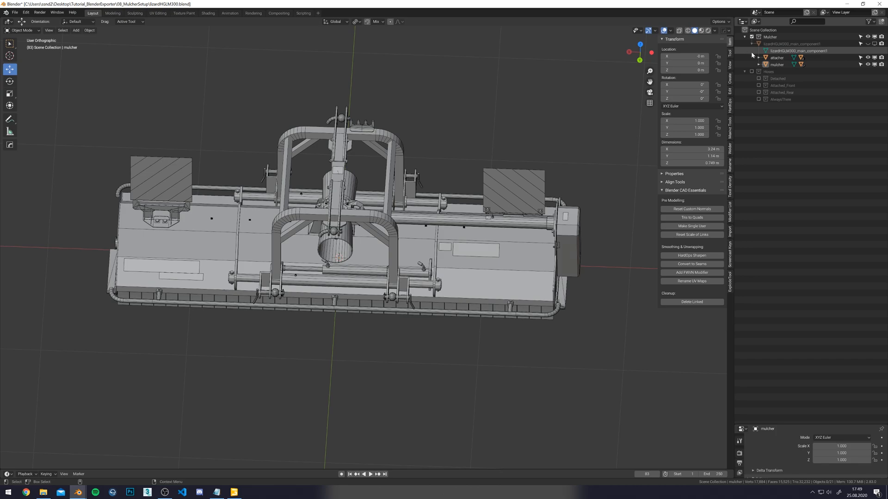
left_click(758, 64)
left_click(758, 66)
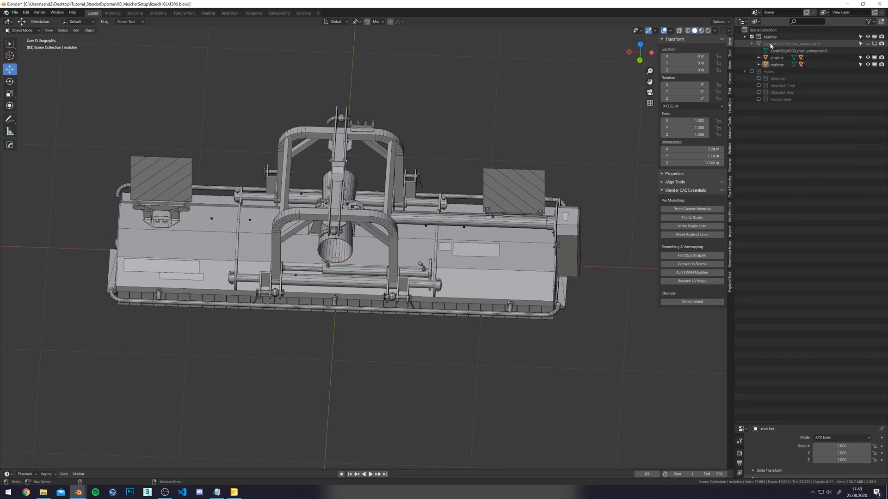
Add a Plain Axes empty at the world origin, make the Mulcher collection active and rename the empty to ai.
left_click(90, 30)
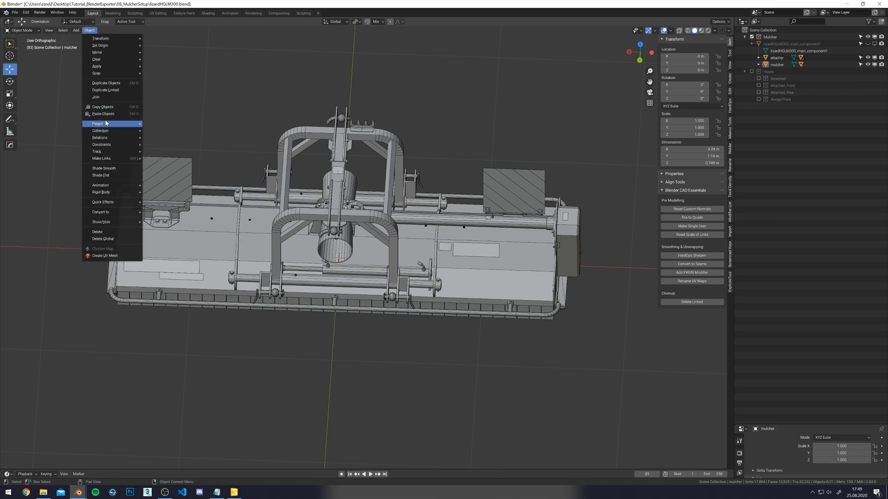
left_click(76, 30)
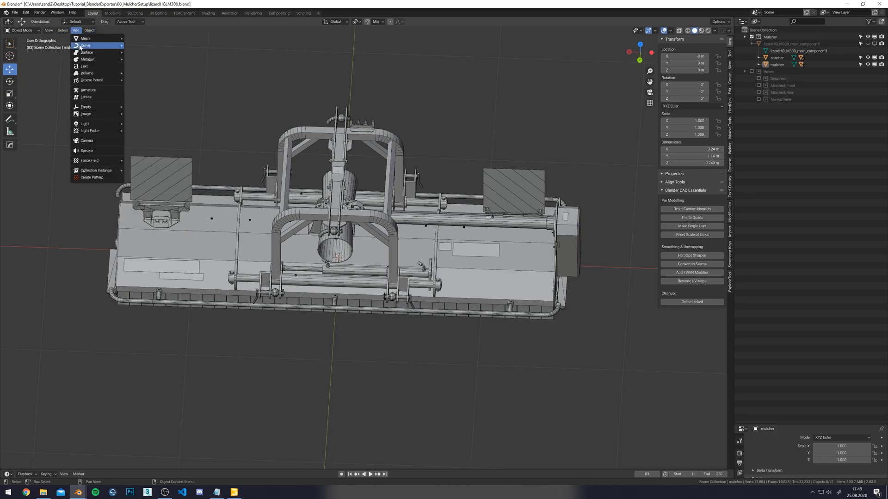
mouse_move(93, 106)
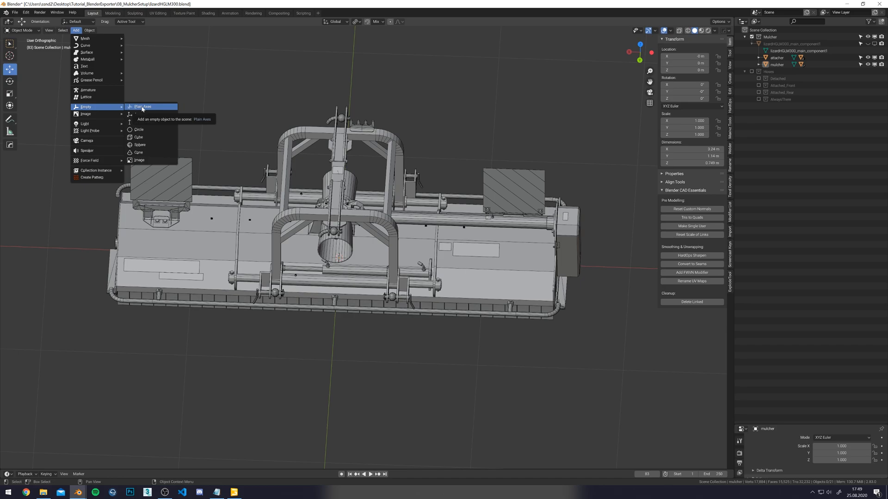
left_click(143, 107)
middle_click_drag(289, 91, 379, 111)
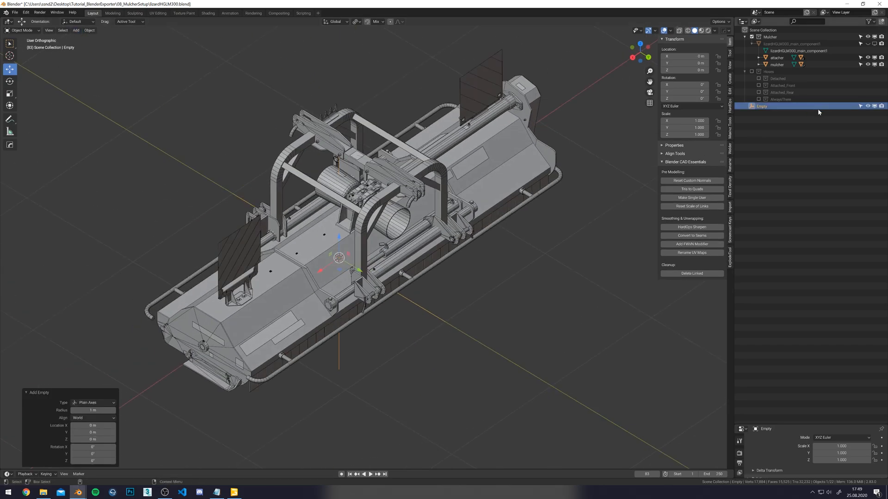
left_click(770, 37)
double_click(763, 106)
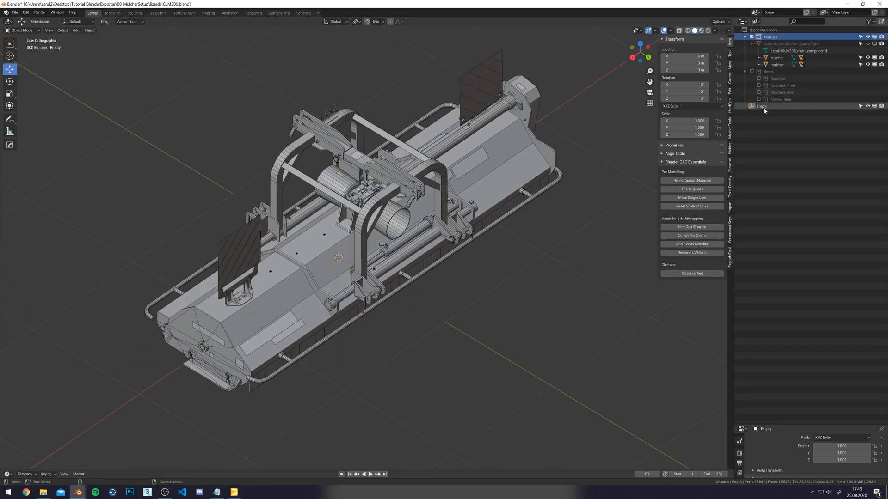
type("ai")
key("Return")
Duplicate the ai empty in place and rename the copy to attachable.
middle_click_drag(572, 214, 564, 183, "shift")
key("shift+d")
key("Escape")
double_click(761, 113)
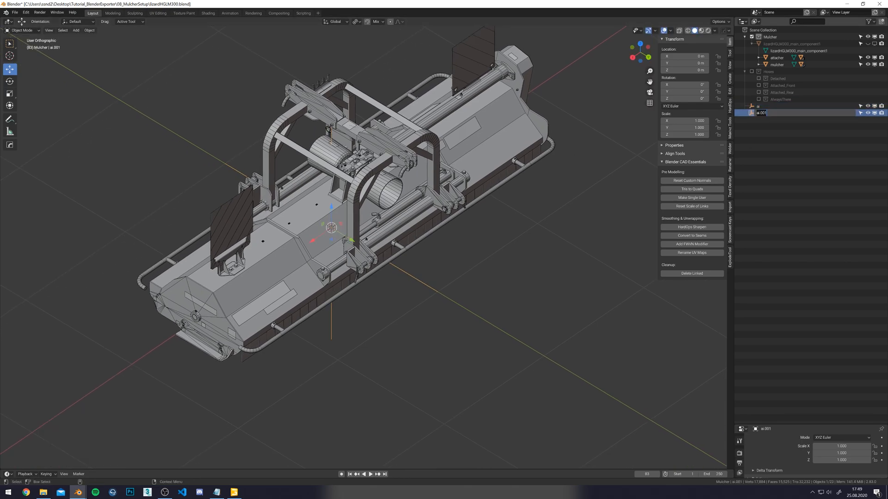
type("attachable")
key("Return")
Duplicate the attachable empty in place and rename the copy to effects.
key("shift+d")
key("Escape")
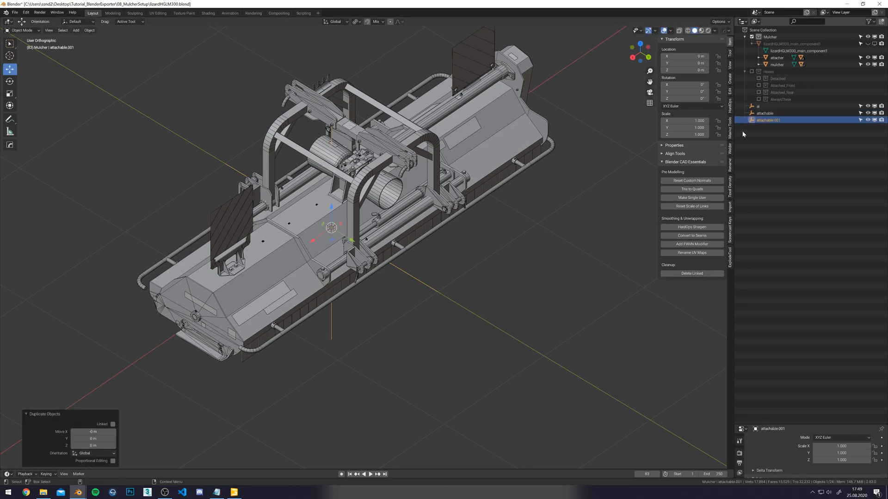
double_click(771, 120)
type("effec")
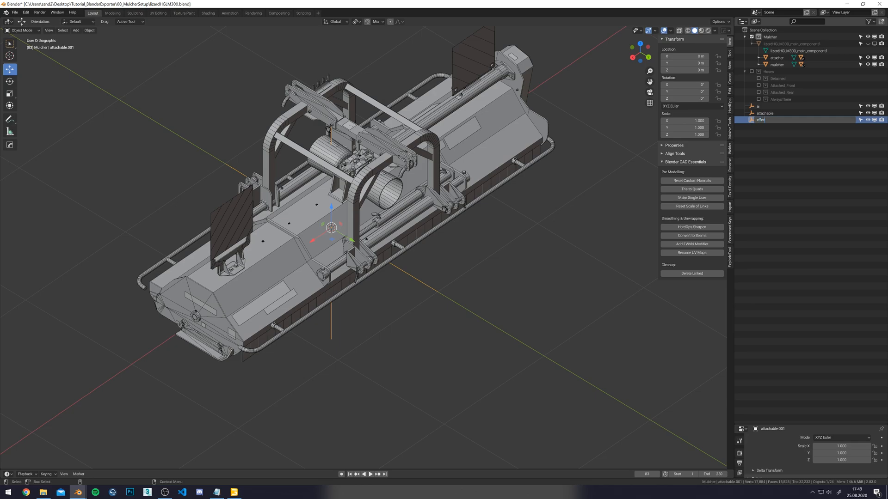
type("ts")
key("Return")
Duplicate the effects empty in place and rename the copy to skinnedMeshes.
key("shift+d")
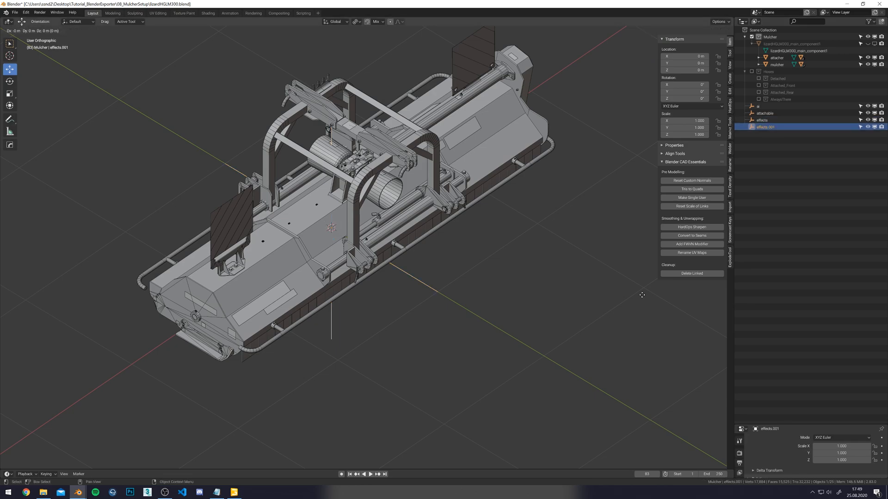
key("Escape")
double_click(766, 126)
type("skinnedMeshes")
key("Return")
Duplicate the skinnedMeshes empty in place and rename the copy to visuals.
key("shift+d")
key("Escape")
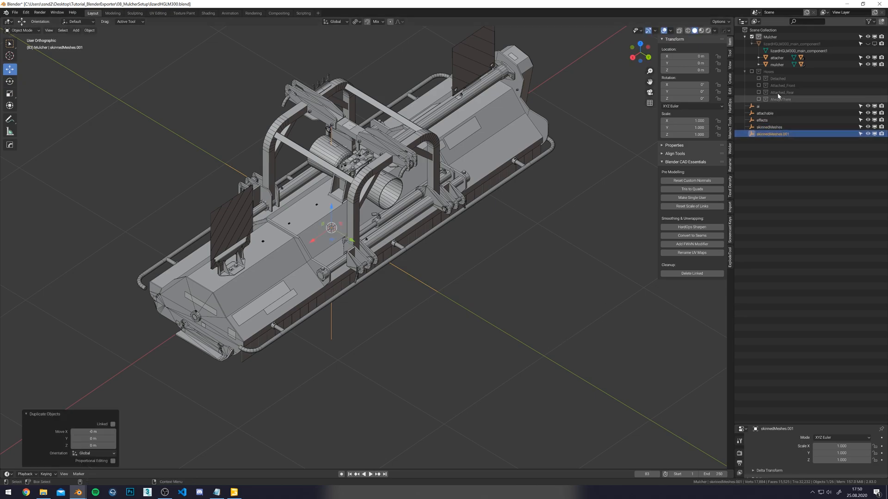
double_click(773, 134)
type("visuals")
key("Return")
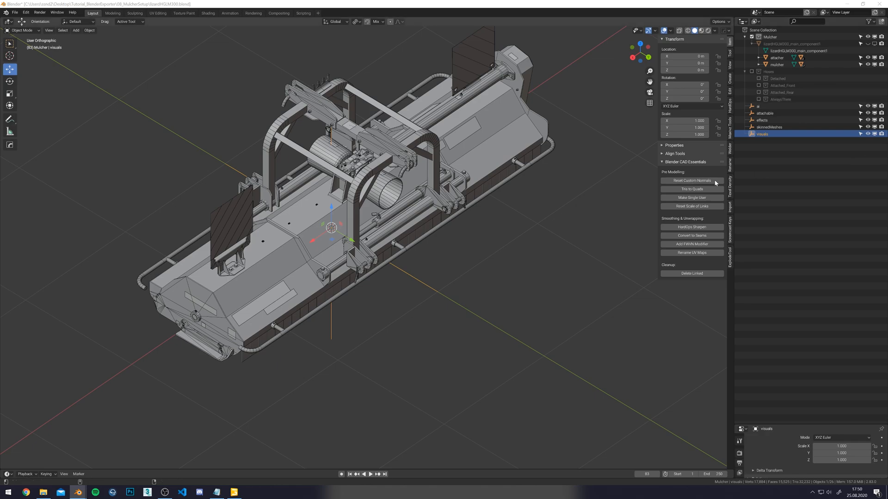
Duplicate the visuals empty in place and rename the copy to dropArea.
scroll(502, 254, "down", 2, "shift")
key("shift+d")
key("Escape")
double_click(768, 141)
type("dr")
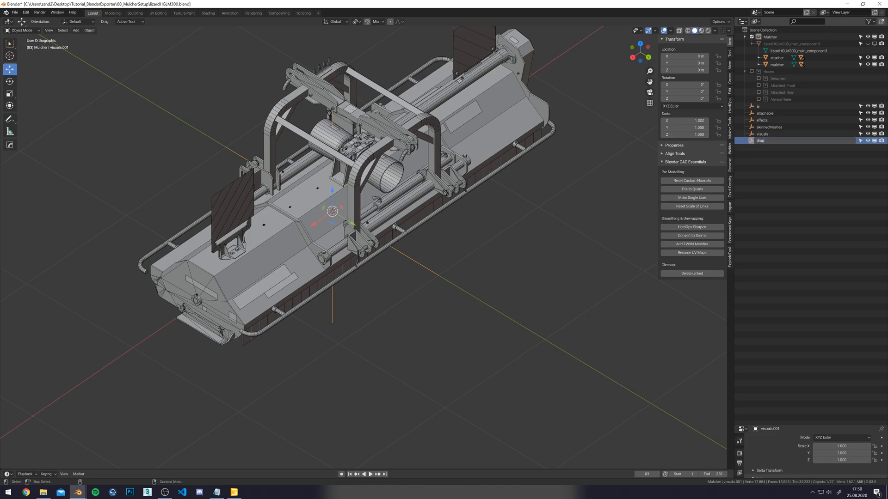
type("op")
key("Return")
double_click(775, 121)
type("Area")
key("Return")
Duplicate the dropArea empty in place and rename the copy to workArea.
key("shift+d")
key("Escape")
double_click(767, 127)
type("workA")
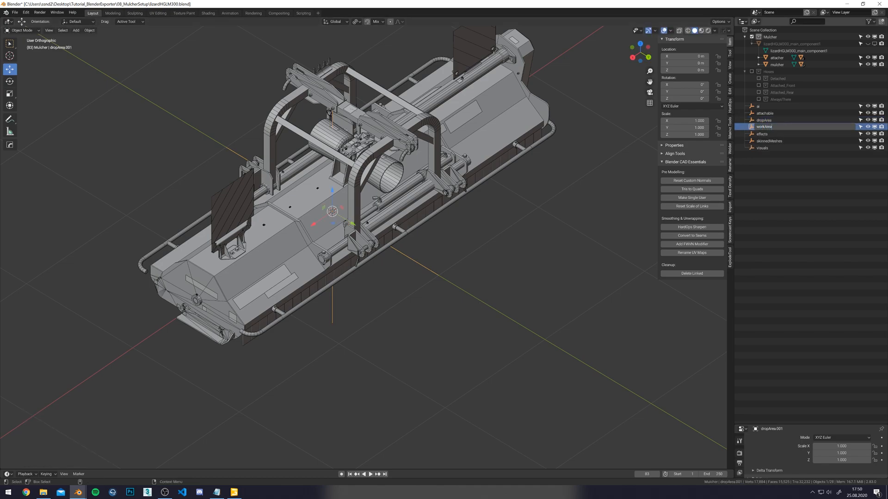
key("Return")
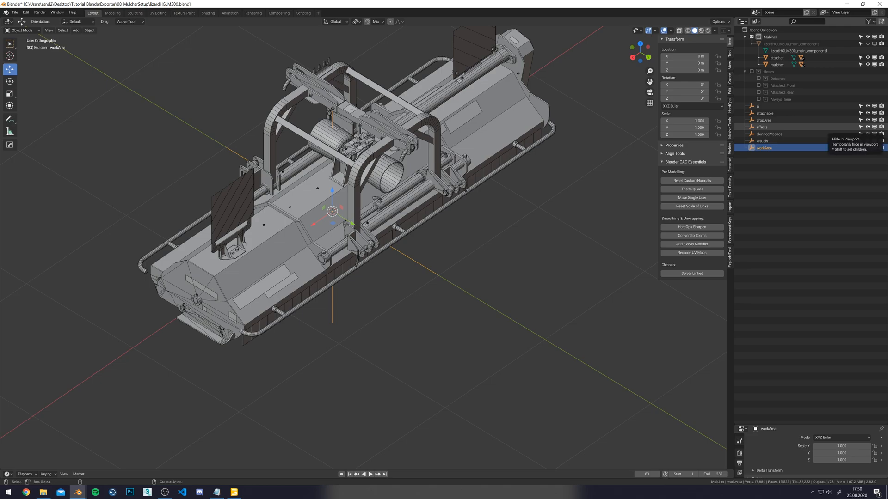
Duplicate the workArea empty in place and rename the copy to wheels.
middle_click_drag(571, 216, 582, 180, "shift")
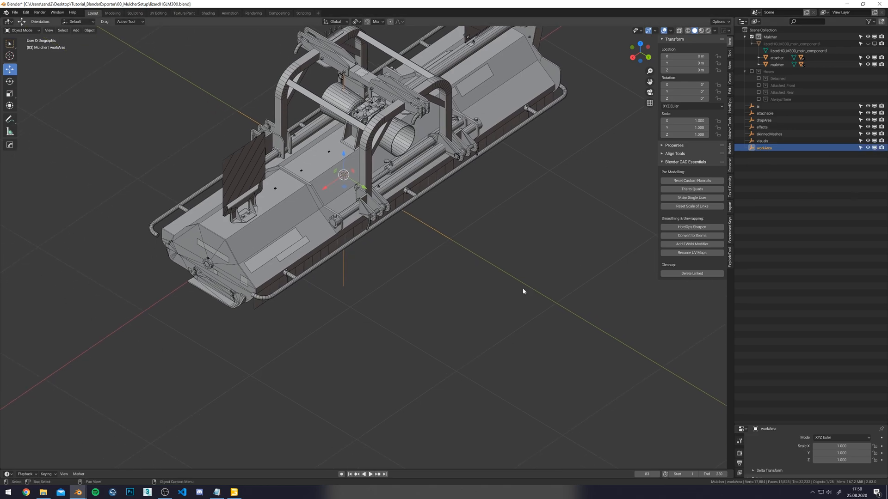
key("shift+d")
key("Escape")
double_click(765, 155)
type("wheels")
key("Return")
Make three in-place duplicates of the workArea empty.
left_click(766, 154)
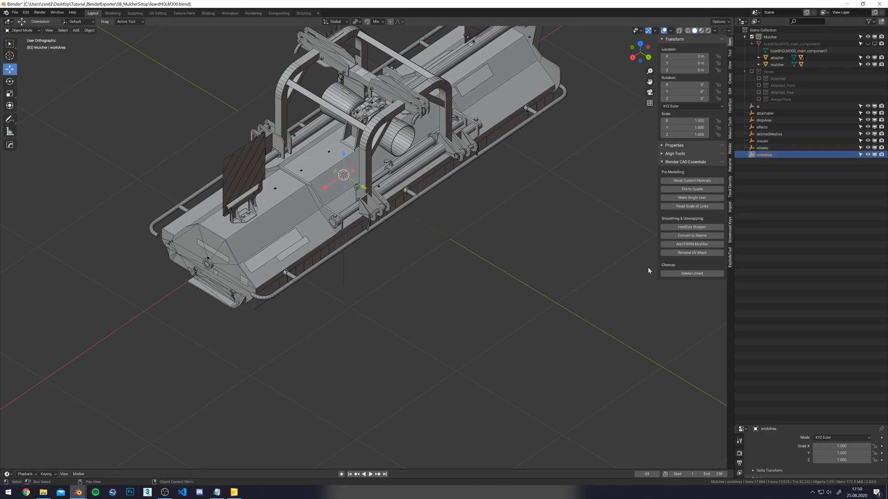
key("shift+d")
key("Escape")
key("shift+d")
key("Escape")
key("shift+d")
key("Escape")
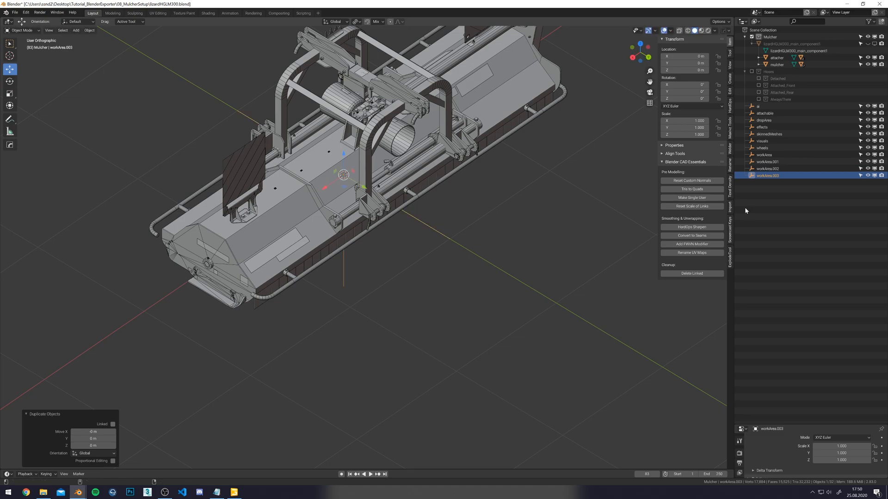
Rename the first workArea duplicate to workAreaStart.
double_click(768, 161)
key("BackSpace")
key("BackSpace")
key("BackSpace")
key("BackSpace")
type("Start")
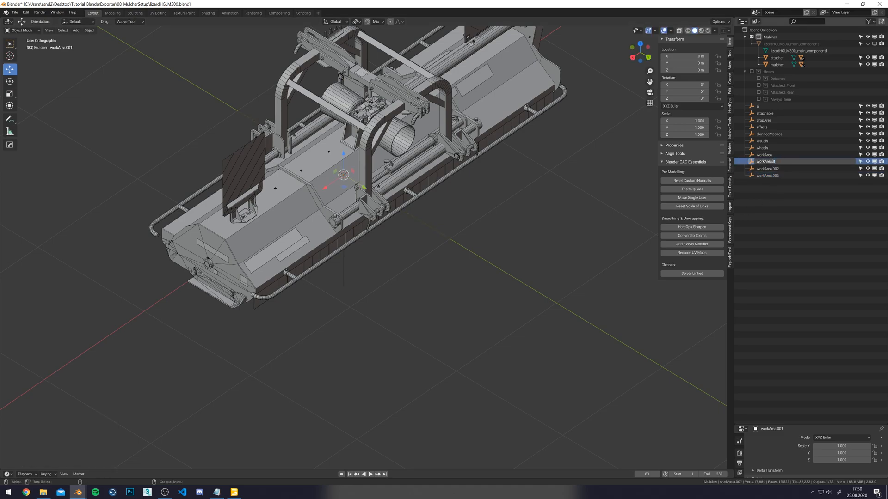
key("Return")
Rename the second workArea duplicate to workAreaEnd.
double_click(769, 161)
key("BackSpace")
key("BackSpace")
key("BackSpace")
key("BackSpace")
type("End")
key("Return")
Rename the remaining workArea duplicate to workAreaWidth.
double_click(769, 162)
key("BackSpace")
key("BackSpace")
key("BackSpace")
key("BackSpace")
type("Width")
key("Return")
Make three in-place duplicates of the dropArea empty.
left_click(763, 120)
key("shift+d")
right_click(559, 214)
key("shift+d")
right_click(559, 213)
key("shift+d")
right_click(577, 192)
Rename the first dropArea duplicate to dropAreaStart.
double_click(772, 128)
key("End")
key("BackSpace")
key("BackSpace")
key("BackSpace")
key("BackSpace")
type("Start")
key("Return")
Rename the second dropArea duplicate to dropAreaEnd.
double_click(767, 127)
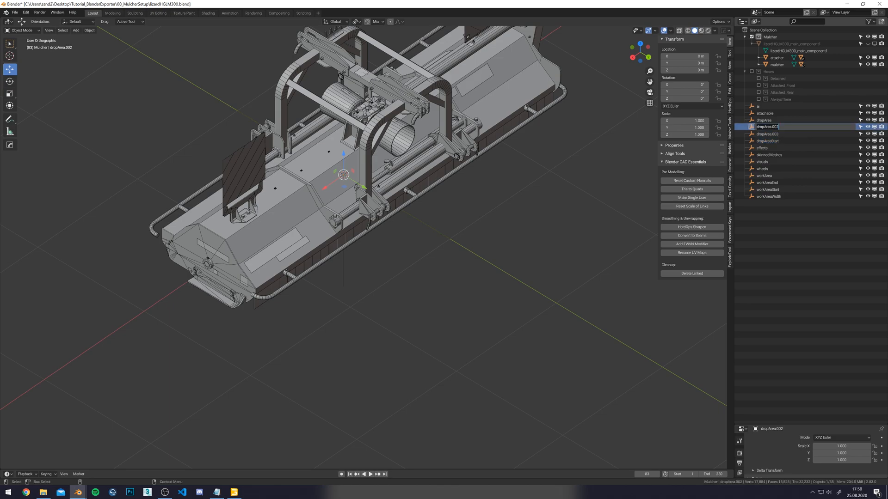
key("BackSpace")
key("BackSpace")
key("BackSpace")
key("BackSpace")
type("End")
key("Return")
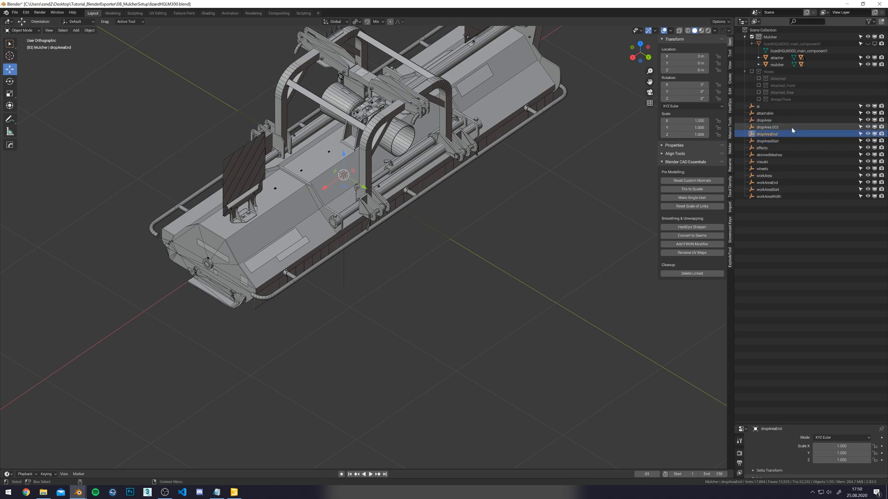
Rename the remaining dropArea duplicate to dropAreaWidth.
double_click(780, 128)
key("End")
key("BackSpace")
key("BackSpace")
key("BackSpace")
key("BackSpace")
type("Wi")
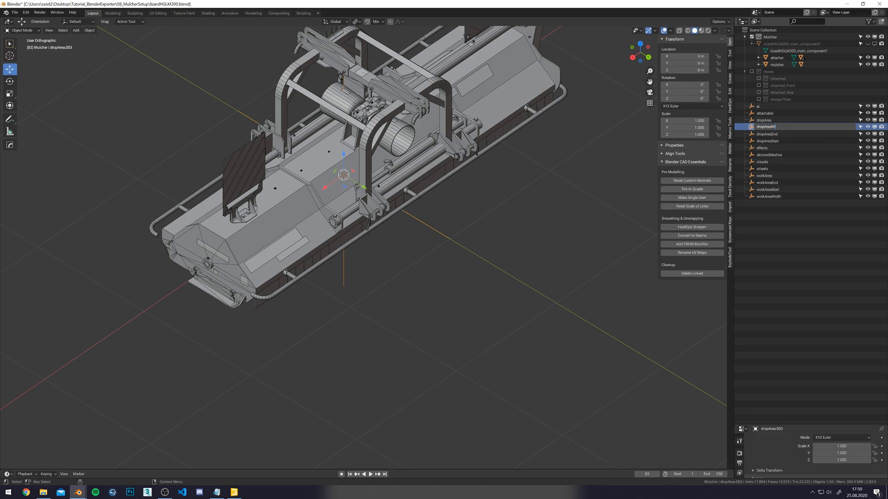
key("Return")
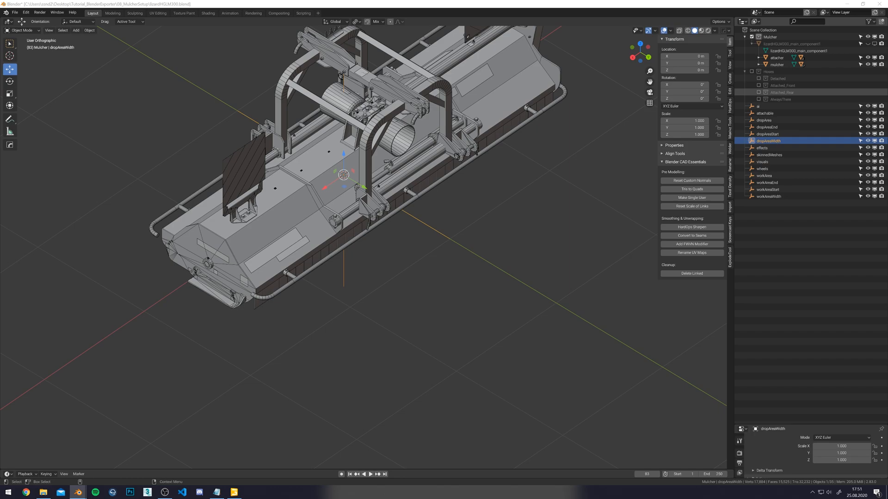
Rename dropAreaEnd to dropAreaHeight and workAreaEnd to workAreaHeight.
double_click(770, 126)
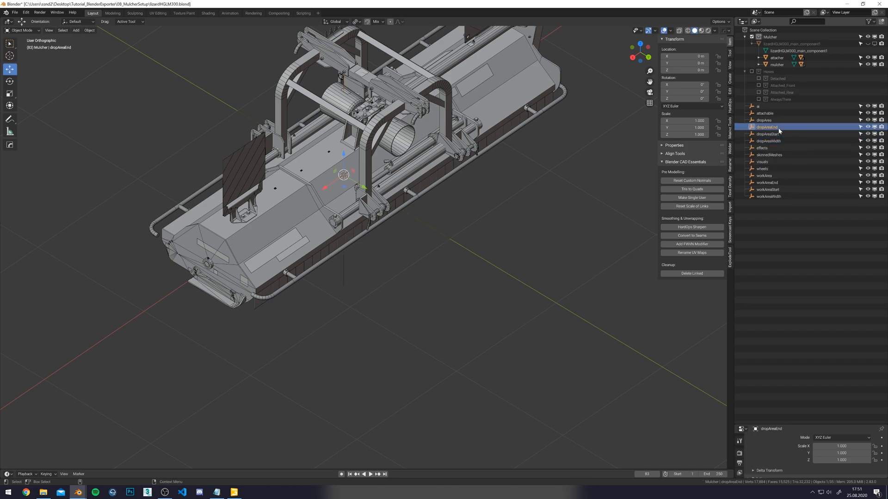
left_click_drag(771, 126, 778, 127)
type("Height")
key("Return")
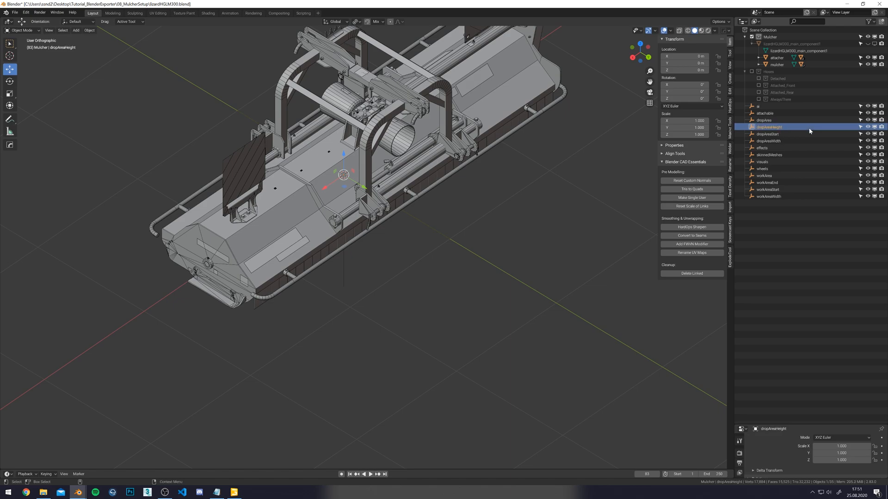
double_click(781, 182)
left_click_drag(773, 182, 779, 182)
type("Height")
key("Return")
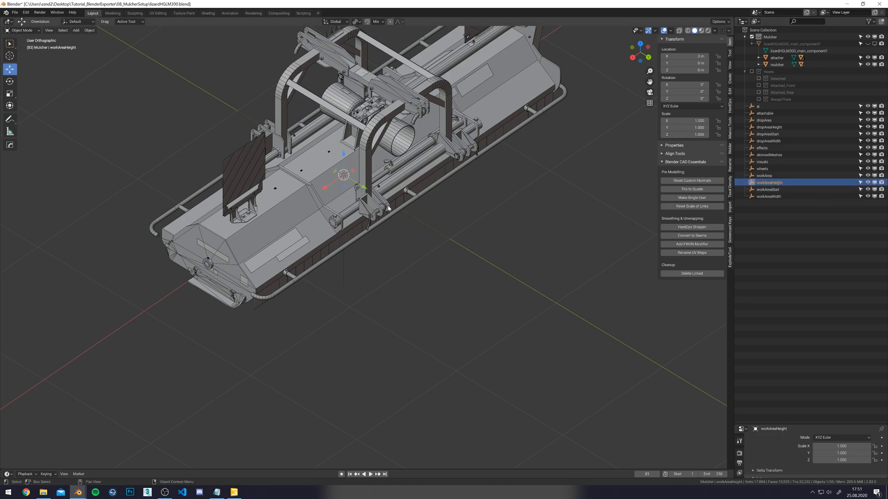
Duplicate an empty in place and rename the copy groundReferenceNode.
key("shift+d")
right_click(589, 269)
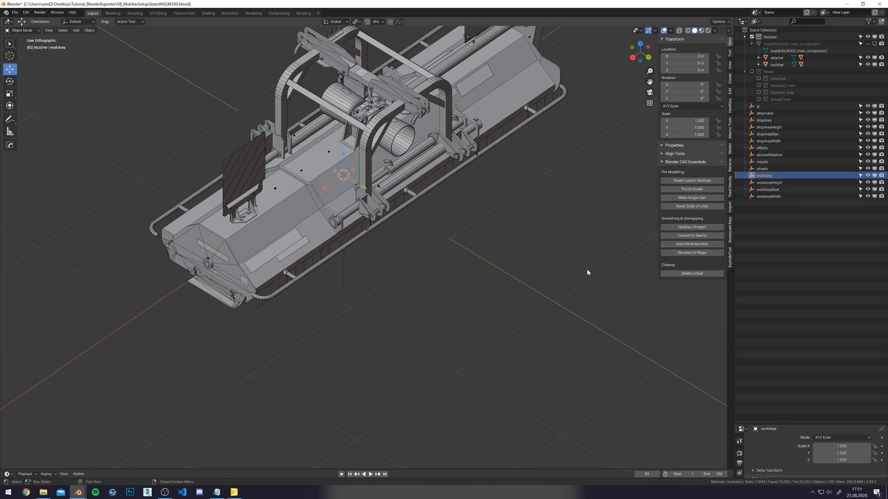
double_click(766, 183)
type("ground")
key("Return")
type("ReferenceNode")
key("Return")
Parent groundReferenceNode, workAreaHeight, workAreaStart and workAreaWidth to workArea, keeping their transforms.
left_click(769, 190)
left_click(769, 204, "shift")
left_click(764, 183, "ctrl")
key("ctrl+p")
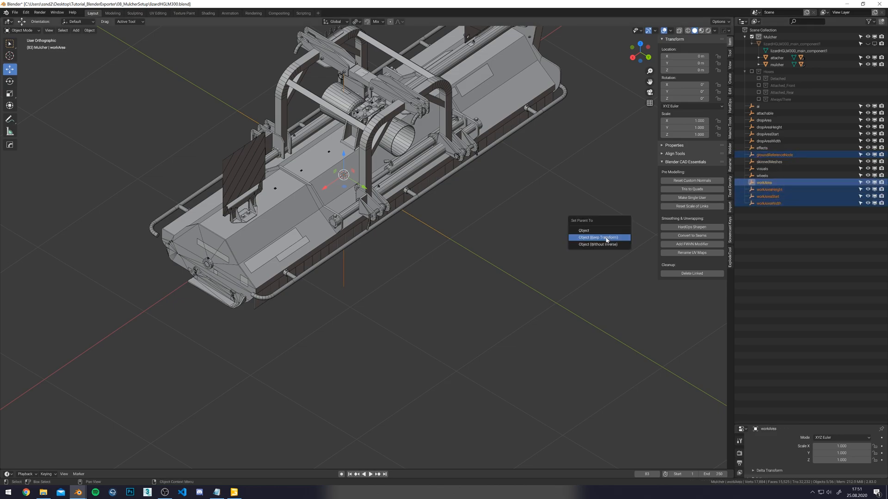
left_click(606, 237)
Parent dropAreaHeight, dropAreaStart and dropAreaWidth to dropArea, keeping their transforms.
left_click(768, 141)
left_click(767, 134, "ctrl")
left_click(769, 127, "shift")
left_click(764, 120, "ctrl")
key("ctrl+p")
left_click(550, 215)
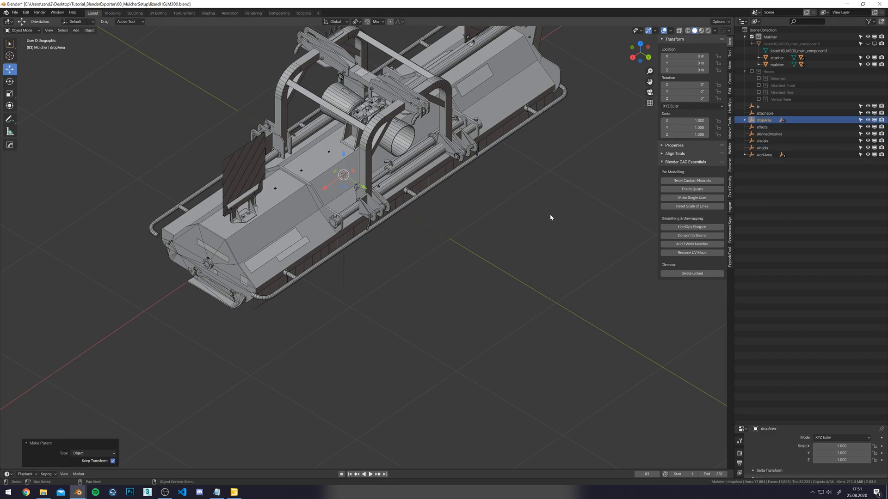
Duplicate the attachable empty in place and rename the copy attacherJointBack.
middle_click_drag(550, 217, 538, 244, "shift")
left_click(538, 244)
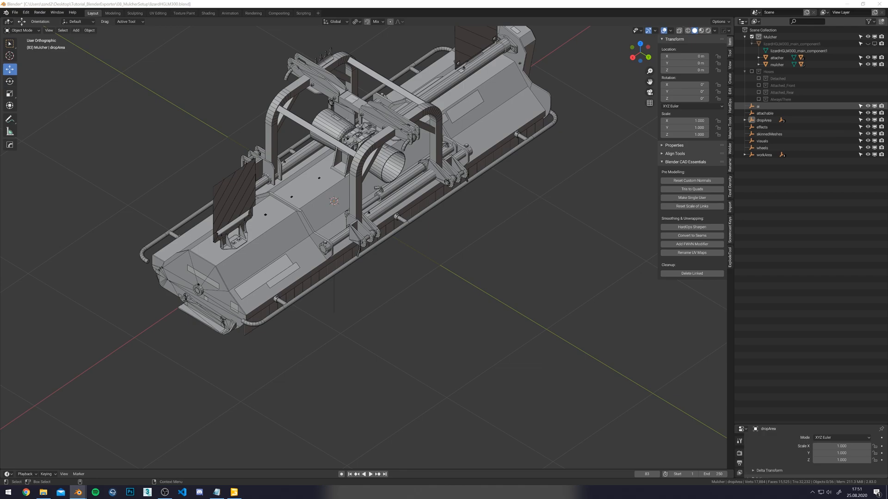
middle_click_drag(473, 245, 480, 271, "shift")
left_click(764, 114)
key("shift+d")
right_click(584, 299)
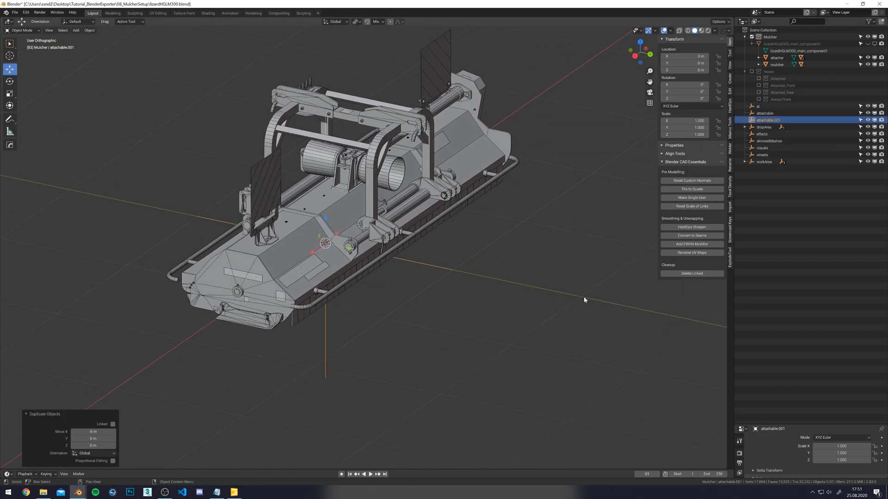
double_click(771, 121)
type("attacherJointBack")
key("Return")
Duplicate attacherJointBack in place and rename the copy attacherJointRear.
middle_click_drag(406, 168, 523, 163, "shift")
key("shift+d")
key("Escape")
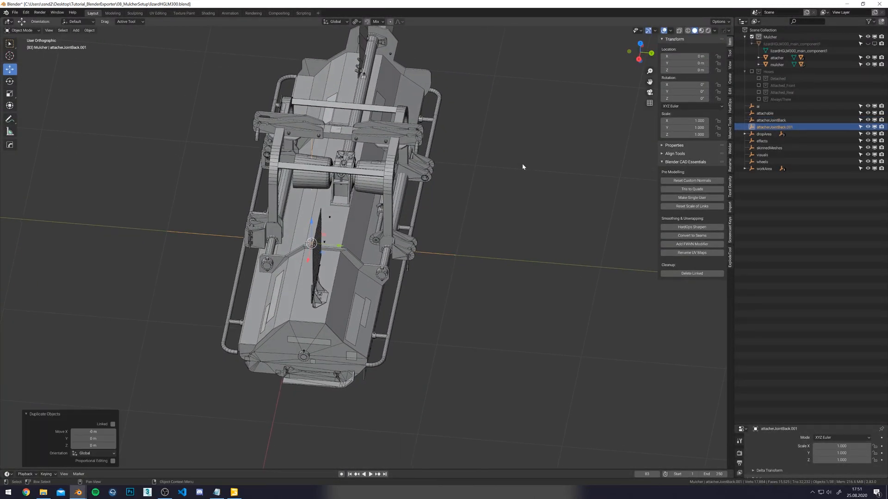
double_click(776, 127)
left_click_drag(780, 127, 795, 127)
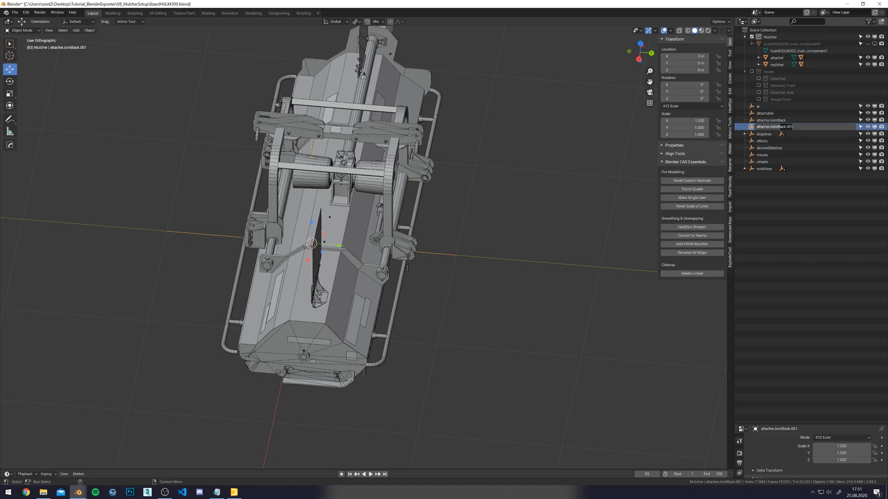
type("Rear")
key("Return")
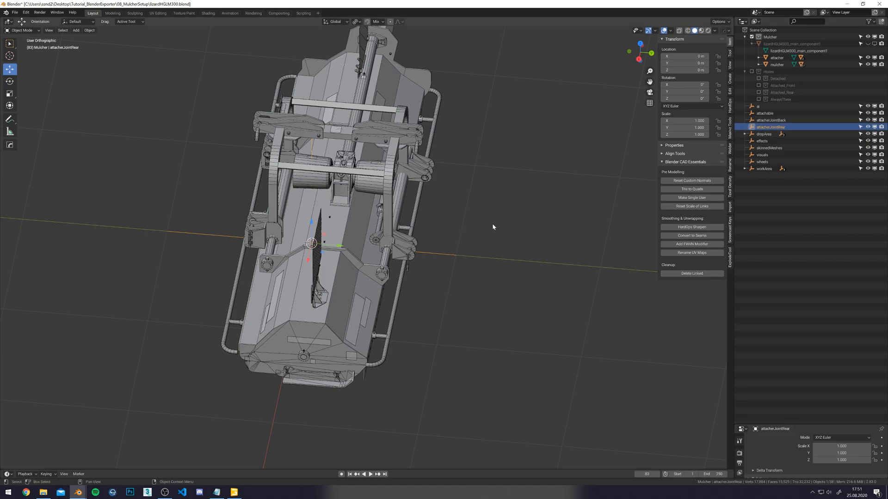
Rename attacherJointRear to attacherJointFront.
double_click(784, 127)
left_click_drag(785, 127, 779, 127)
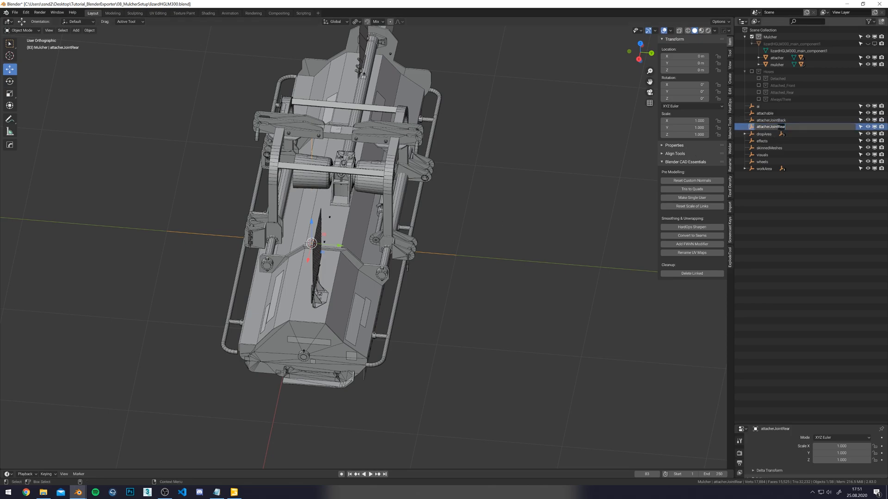
type("Front")
key("Return")
Parent attacherJointFront and attacherJointBack to the attachable empty.
middle_click_drag(400, 250, 409, 238, "shift")
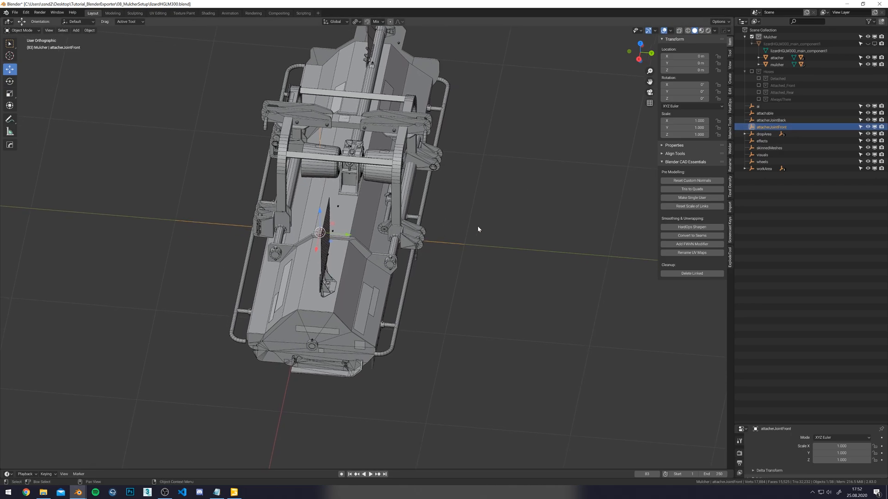
left_click(777, 121, "ctrl")
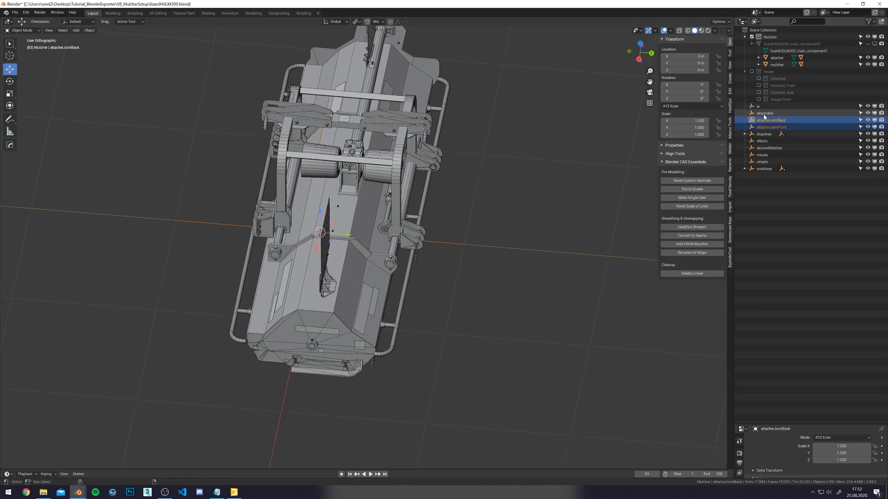
left_click(765, 114, "ctrl")
key("ctrl+p")
left_click(595, 192)
middle_click_drag(592, 194, 519, 220)
Parent the workArea empty with its children to the mulcher object.
left_click(766, 154)
middle_click_drag(513, 280, 505, 298)
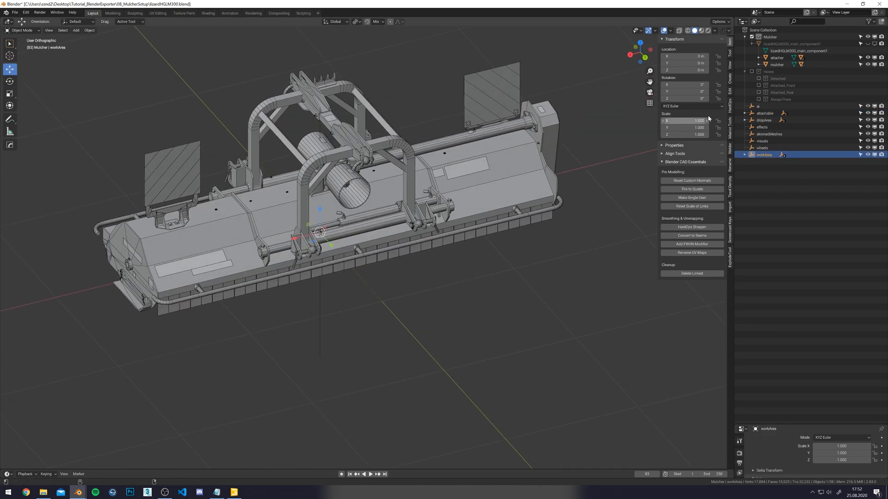
left_click(777, 64, "ctrl")
key("ctrl+p")
left_click(552, 262)
left_click(590, 225)
Move all the loose empties from ai to workArea into the Mulcher collection and keep that collection enabled.
left_click(764, 155)
left_click(758, 107, "shift")
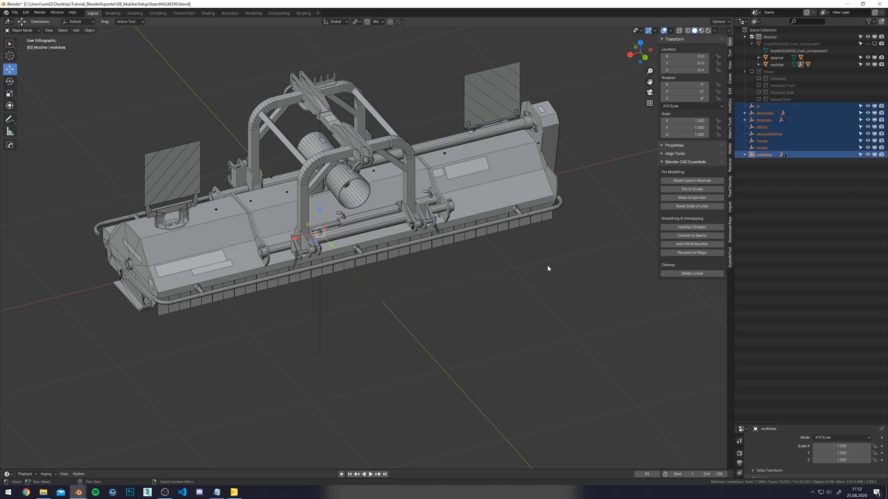
scroll(577, 256, "down", 3)
left_click(751, 37)
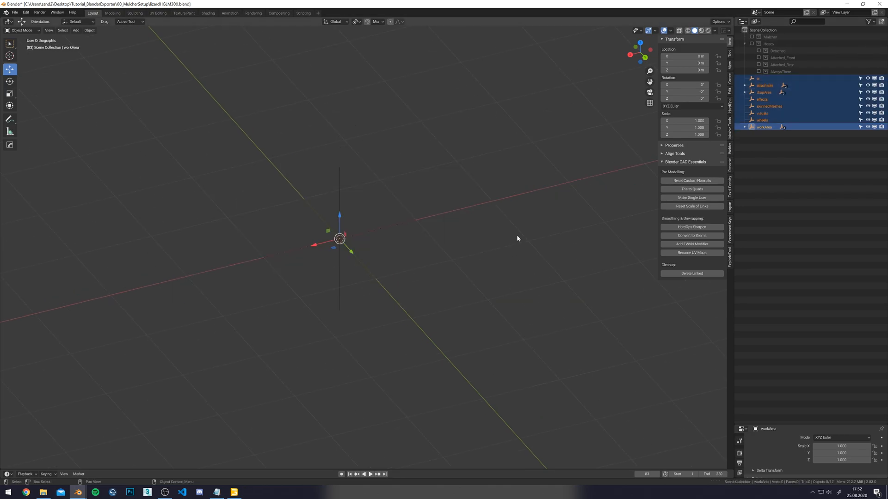
key("m")
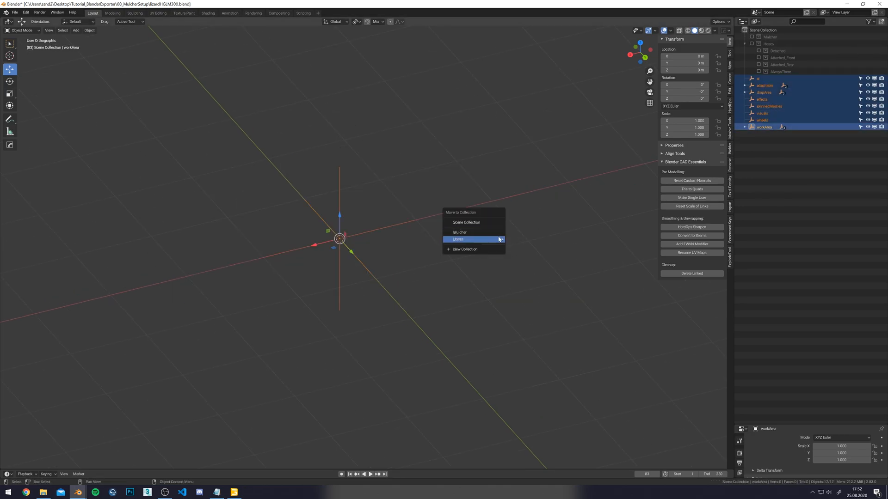
left_click(483, 233)
left_click(752, 37)
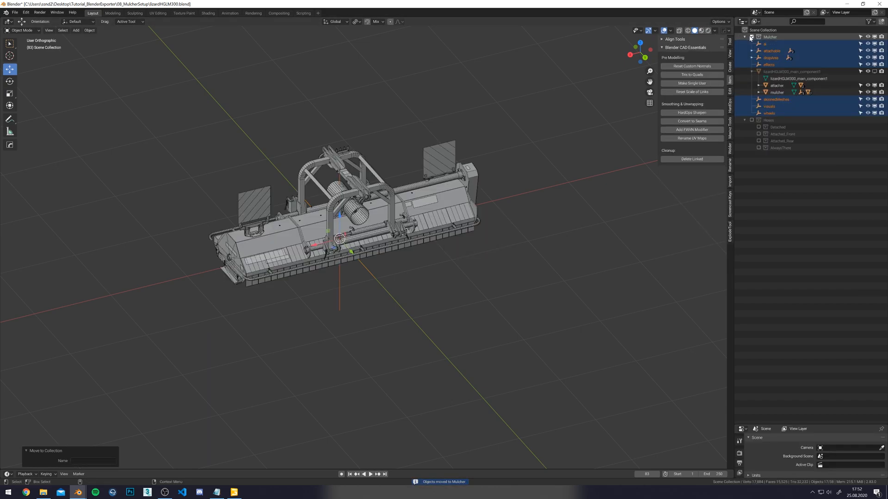
Parent the dropArea empty to the mulcher object, keeping its transform.
left_click(535, 244)
scroll(535, 244, "up", 3)
left_click(765, 58)
left_click(778, 92, "ctrl")
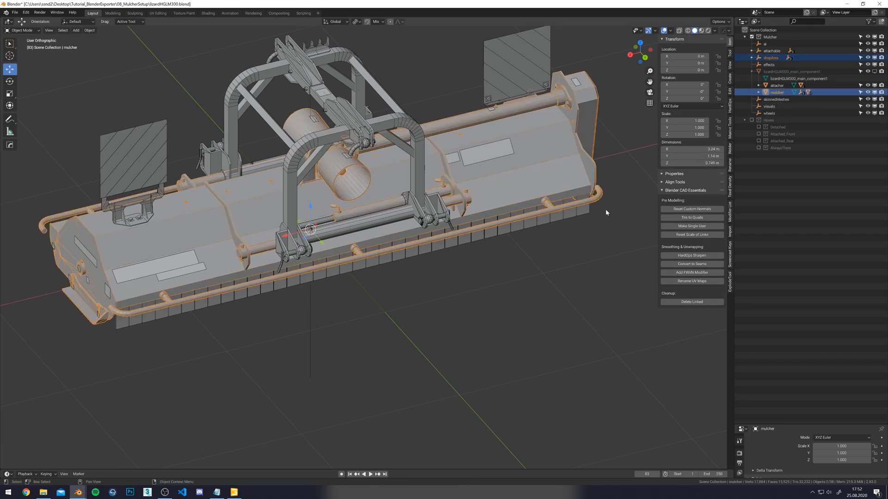
scroll(576, 240, "up", 1)
key("ctrl+p")
left_click(571, 238)
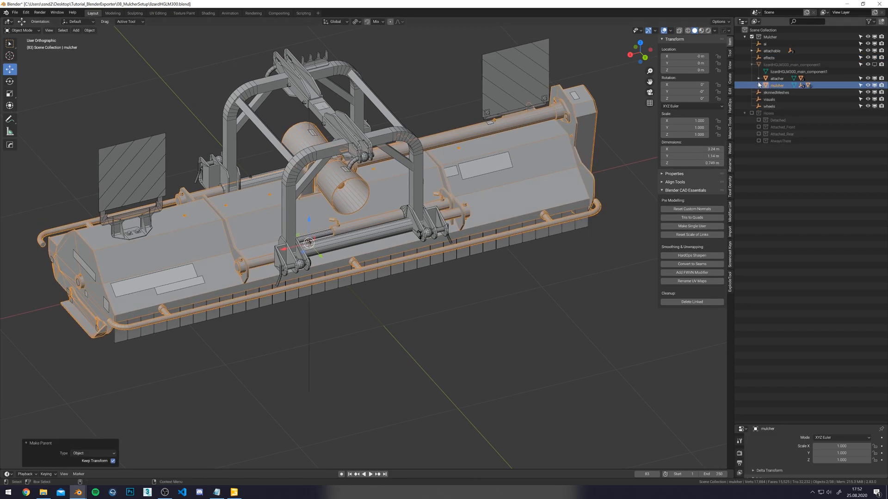
Expand the mulcher's hierarchy and parent the effects empty to the attacher object.
left_click(759, 85)
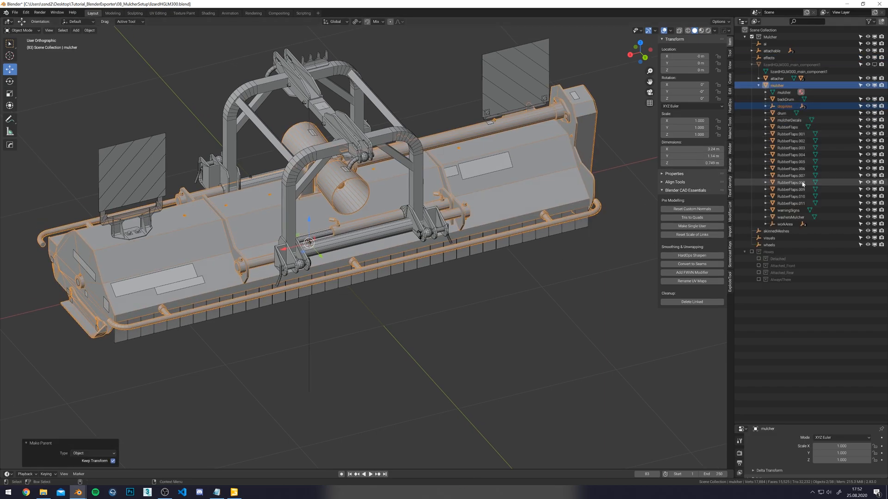
left_click(768, 58)
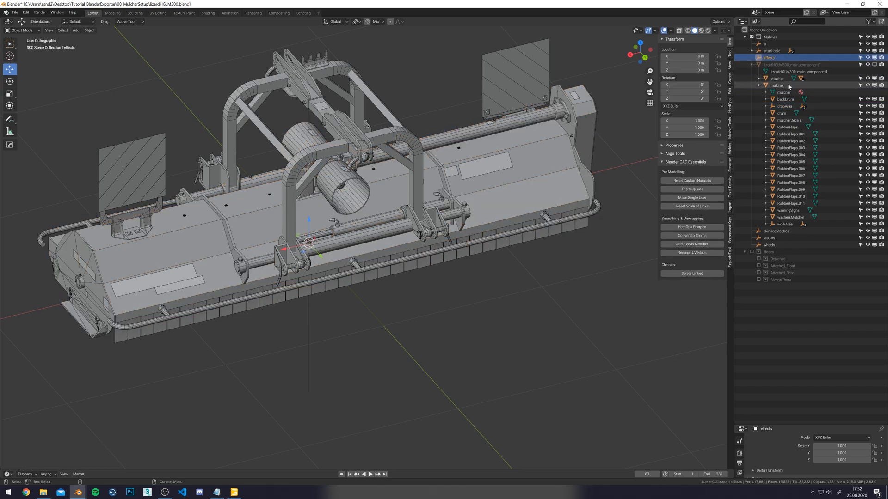
left_click(781, 83, "ctrl")
key("ctrl+p")
left_click(537, 220)
Parent the attachable and ai empties to the attacher object, keeping their transforms.
left_click(772, 51)
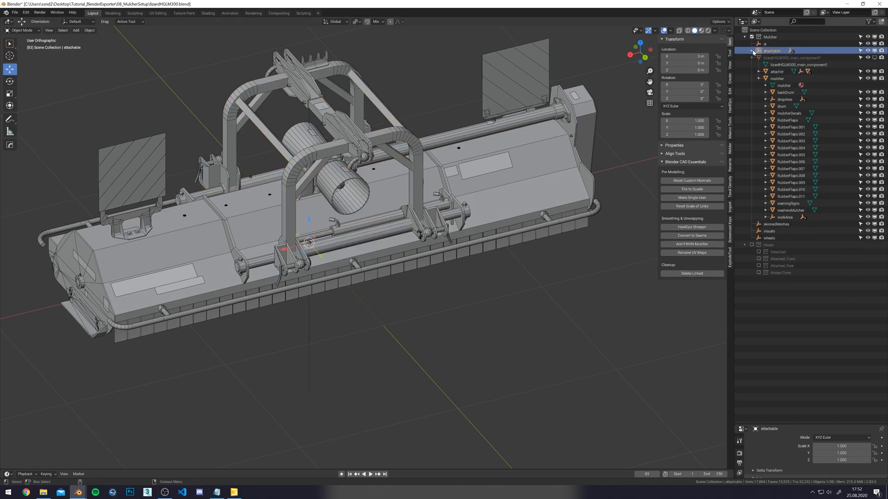
left_click(784, 72, "ctrl")
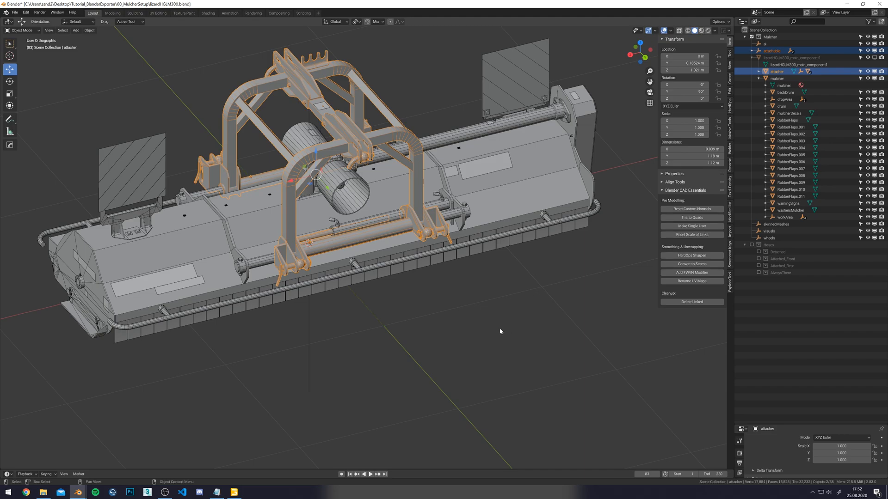
key("ctrl+p")
left_click(573, 264)
left_click(769, 38)
left_click(766, 43)
left_click(781, 65, "ctrl")
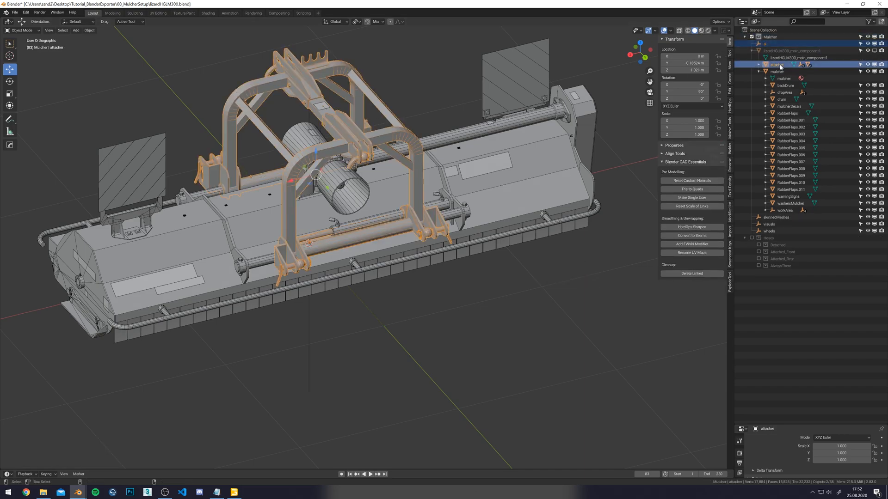
key("ctrl+p")
left_click(578, 180)
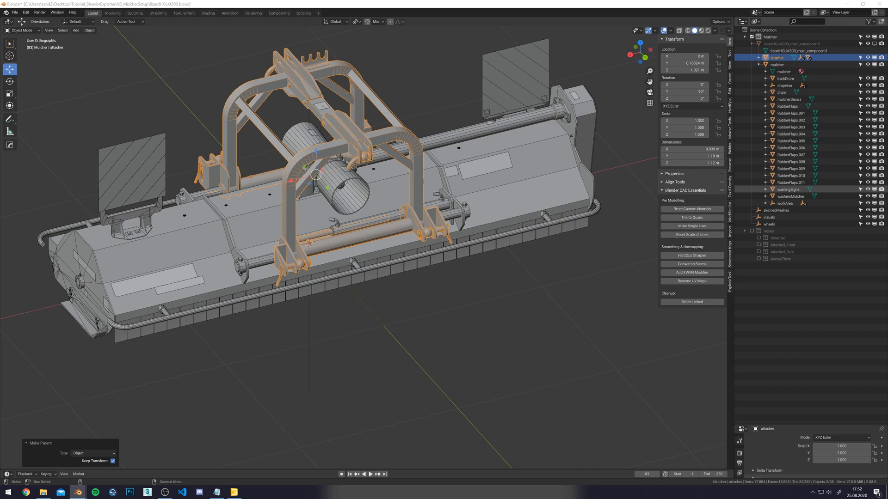
Enable viewport display of lizardHGLM300_main_component1 and reparent the ai and attachable empties to it, keeping their transforms.
left_click(760, 65)
left_click(759, 57)
left_click(780, 72)
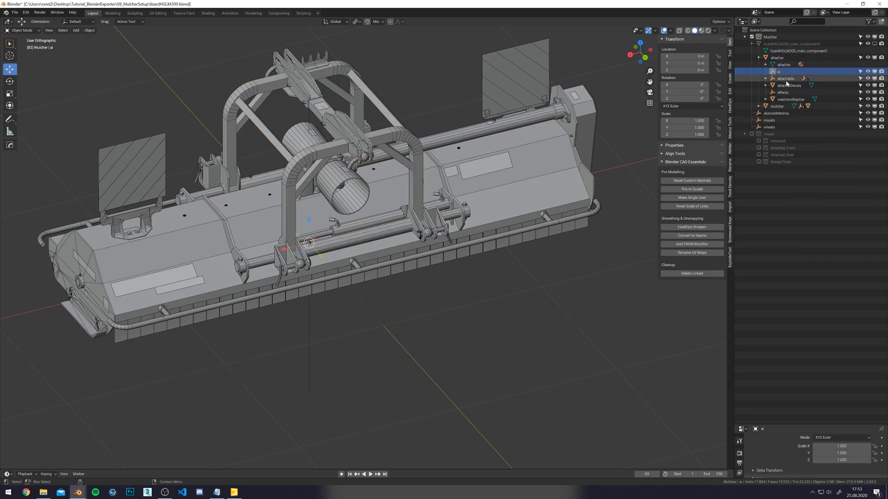
left_click(786, 79, "ctrl")
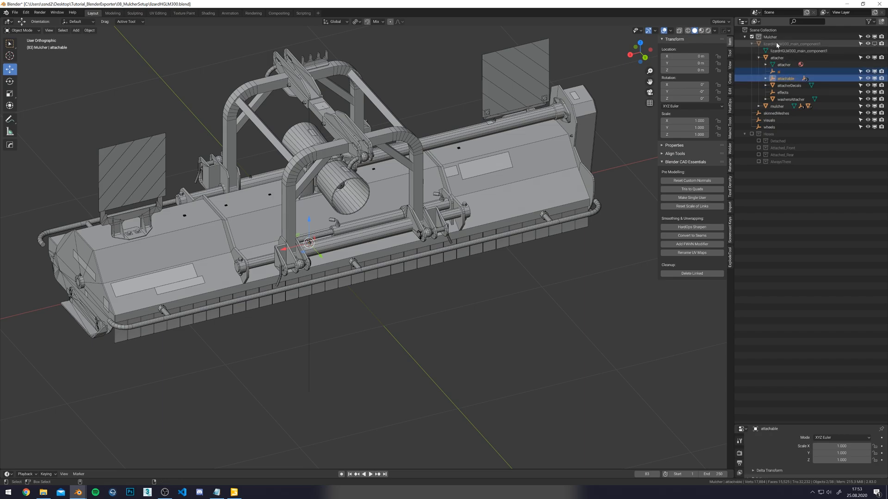
left_click(777, 44, "ctrl")
middle_click_drag(540, 176, 531, 194, "shift")
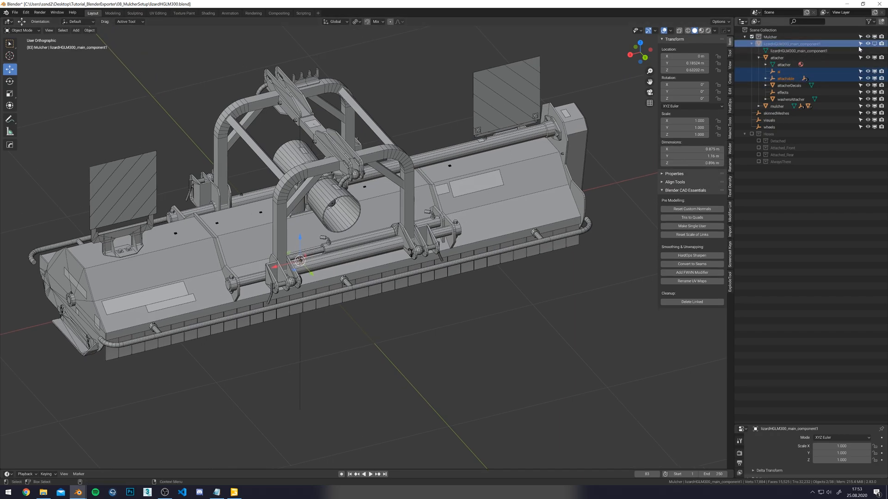
left_click(874, 44)
middle_click_drag(526, 236, 521, 236, "shift")
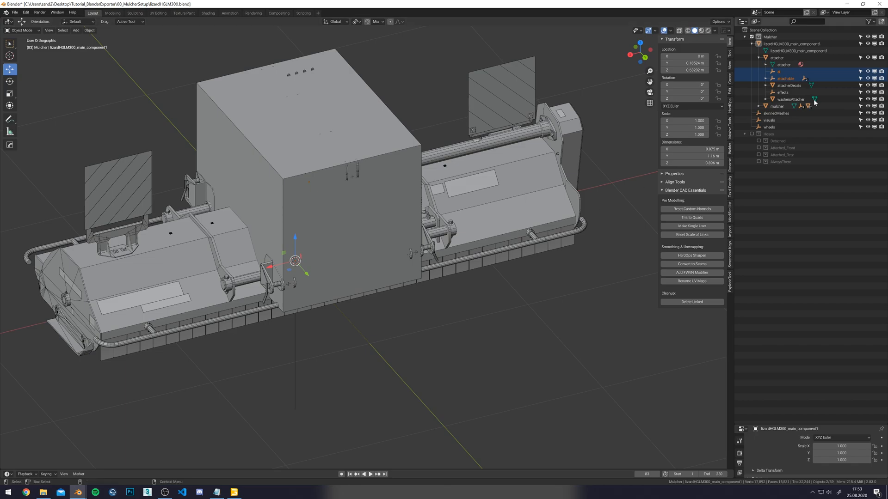
left_click(785, 44, "ctrl")
key("ctrl+p")
left_click(559, 201)
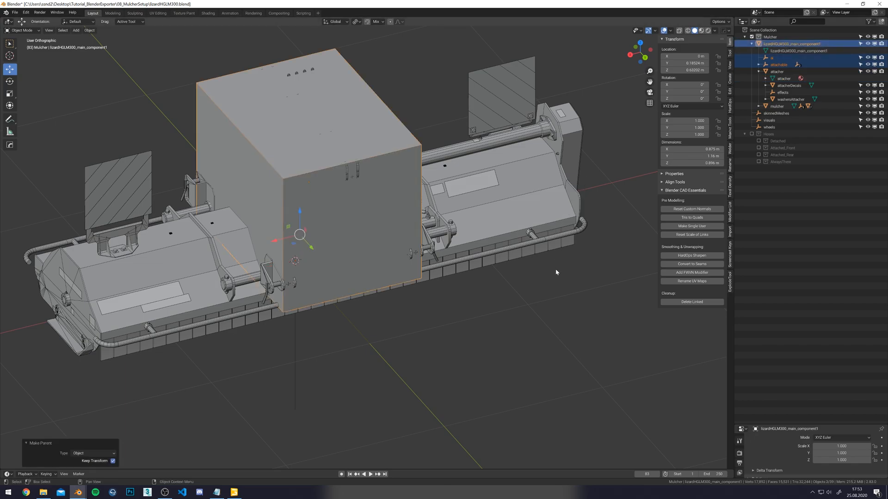
left_click(567, 258)
left_click(759, 72)
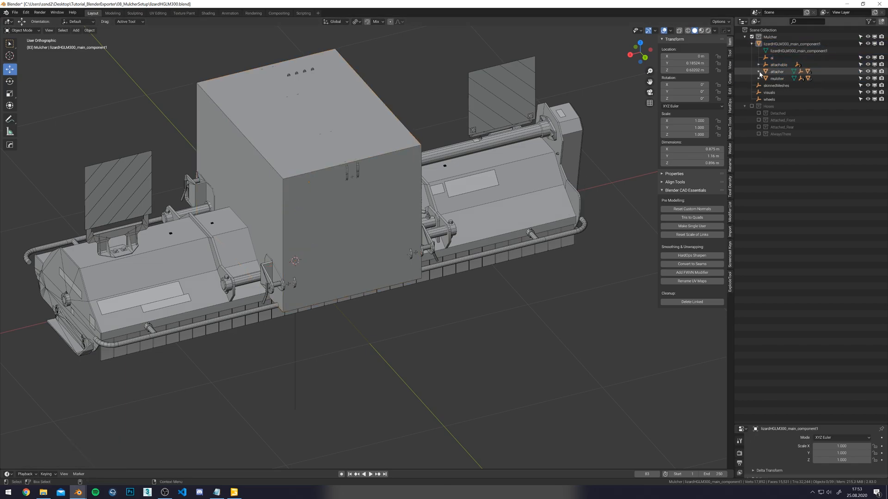
left_click(781, 86)
left_click(773, 93)
left_click(781, 79, "ctrl")
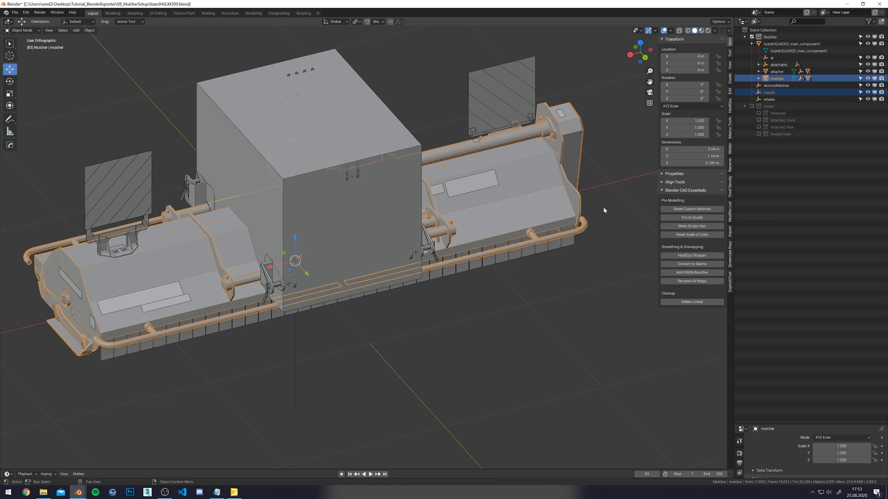
Parent the skinnedMeshes, visuals and wheels empties to lizardHGLM300_main_component1, keeping their transforms.
left_click(776, 85)
left_click(769, 99, "shift")
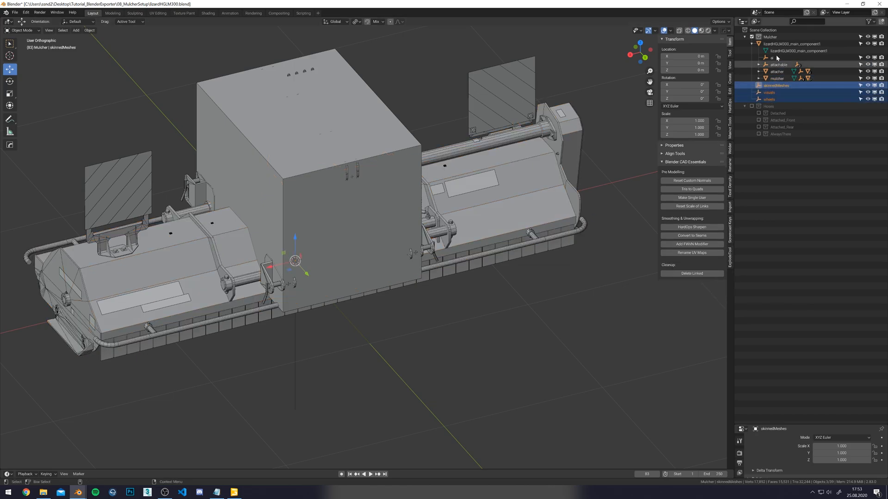
left_click(776, 44, "ctrl")
key("ctrl+p")
left_click(555, 197)
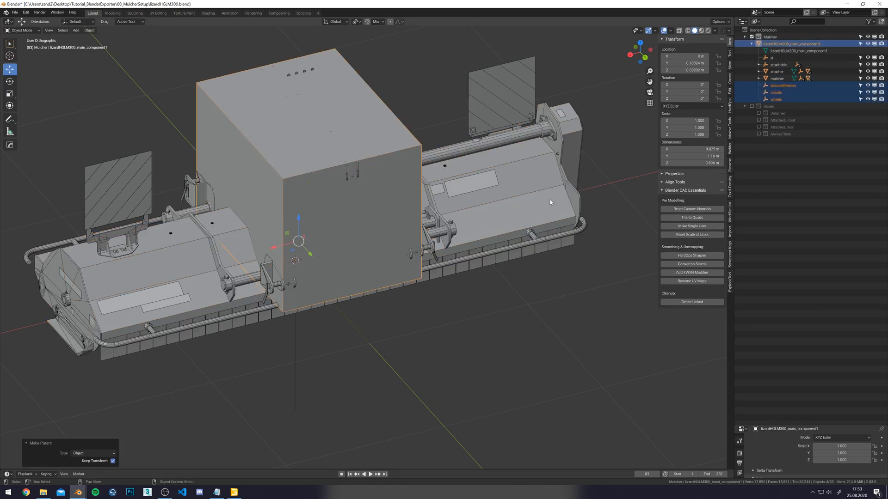
left_click(554, 196)
Rename the visuals empty under lizardHGLM300_main_component1 to movingMeshes.
left_click(777, 71, "ctrl")
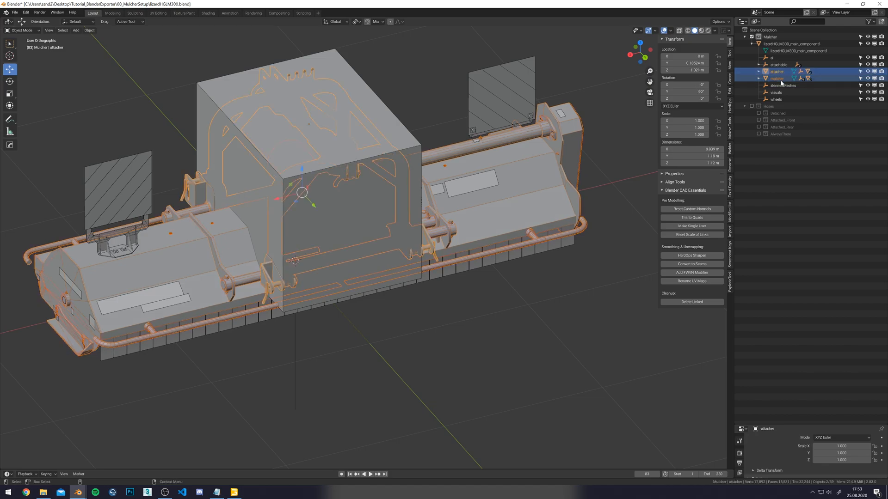
left_click(777, 92)
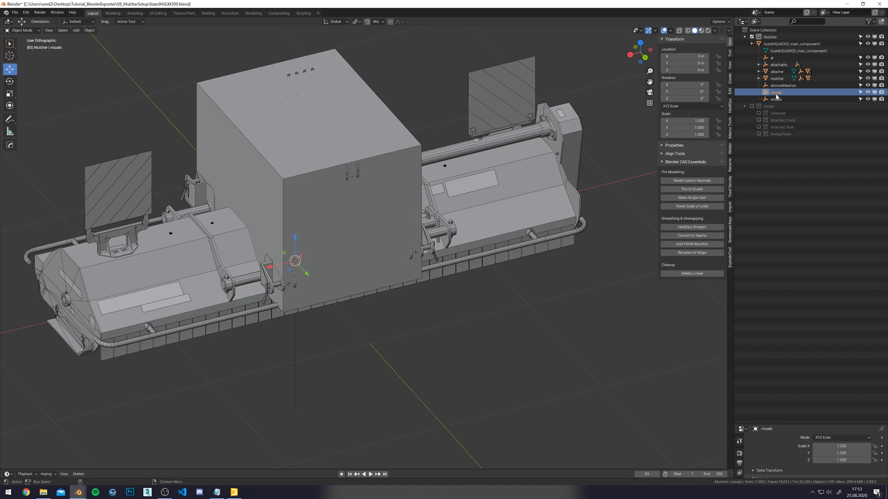
right_click(776, 94)
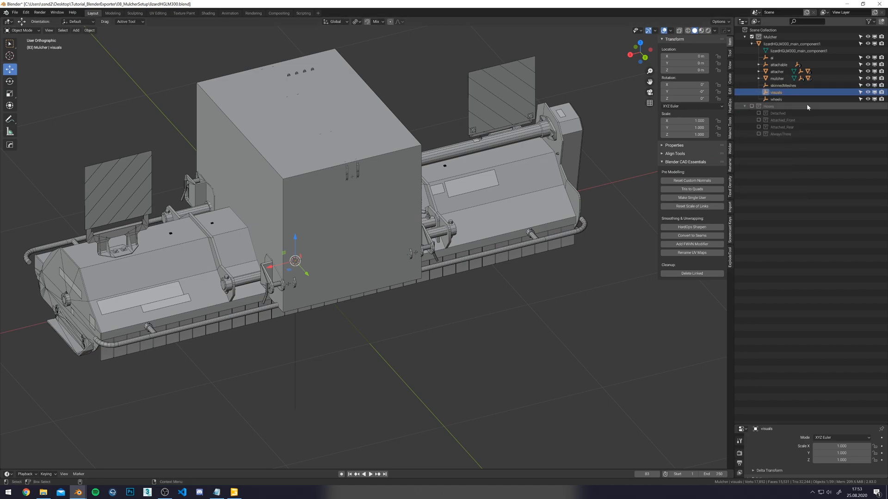
double_click(780, 93)
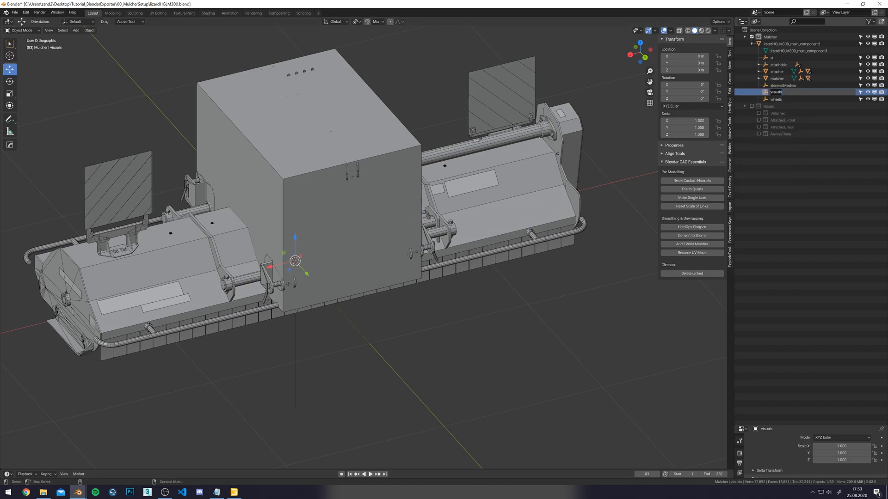
type("movingMeshes")
key("Return")
Parent the movingMeshes empty to the mulcher object, keeping its transform.
left_click(776, 86, "ctrl")
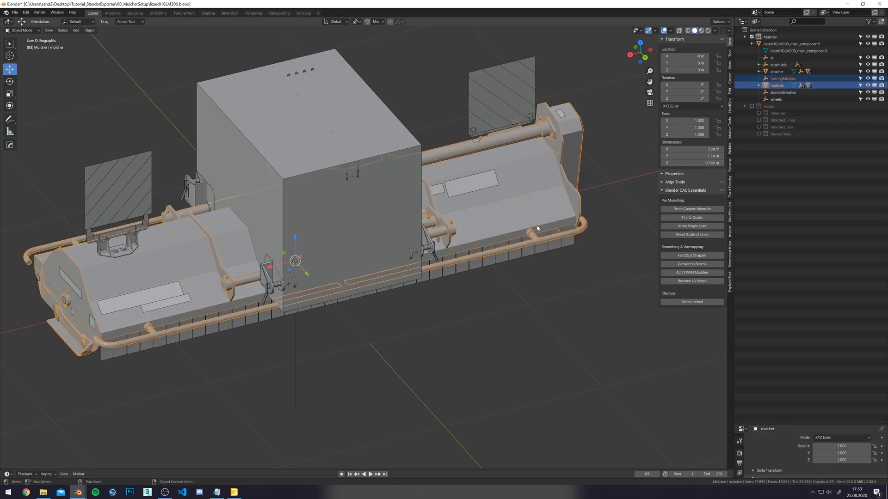
key("ctrl+p")
left_click(536, 228)
Parent all RubberFlaps objects, from RubberFlaps to RubberFlaps.011, to the movingMeshes empty, keeping their transforms.
left_click(759, 78)
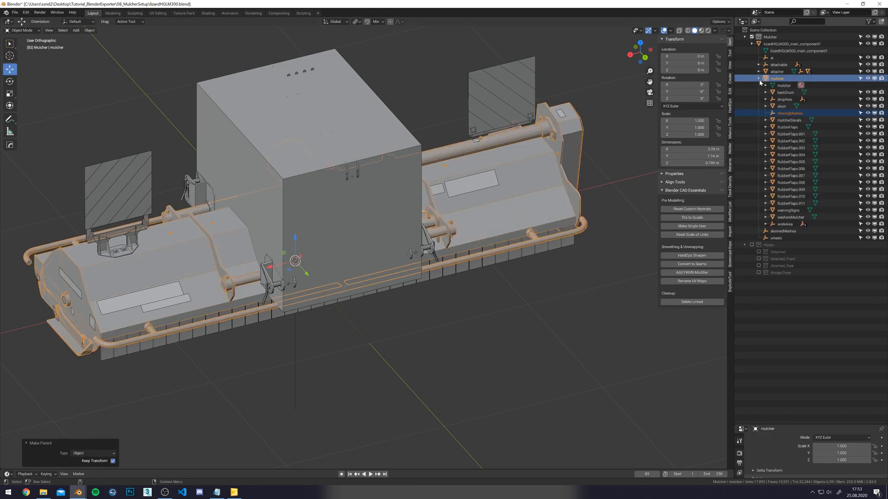
left_click(785, 127)
left_click(791, 204)
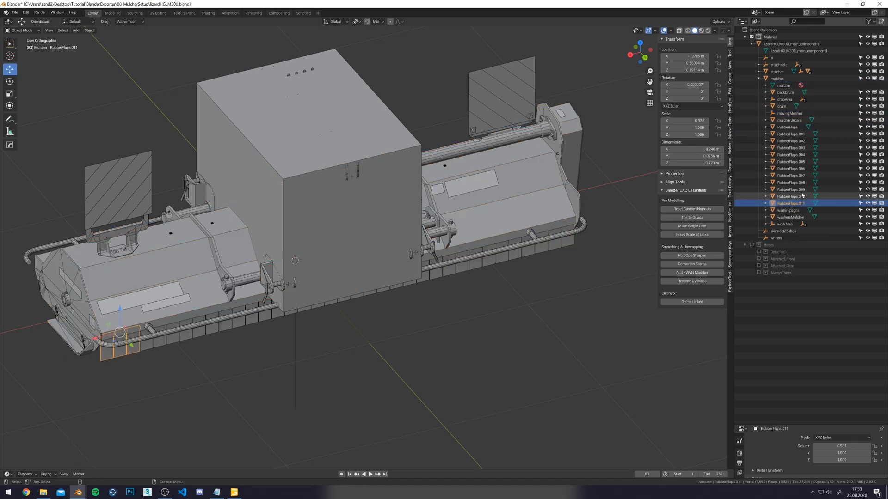
left_click(789, 127, "shift")
left_click(790, 114, "ctrl")
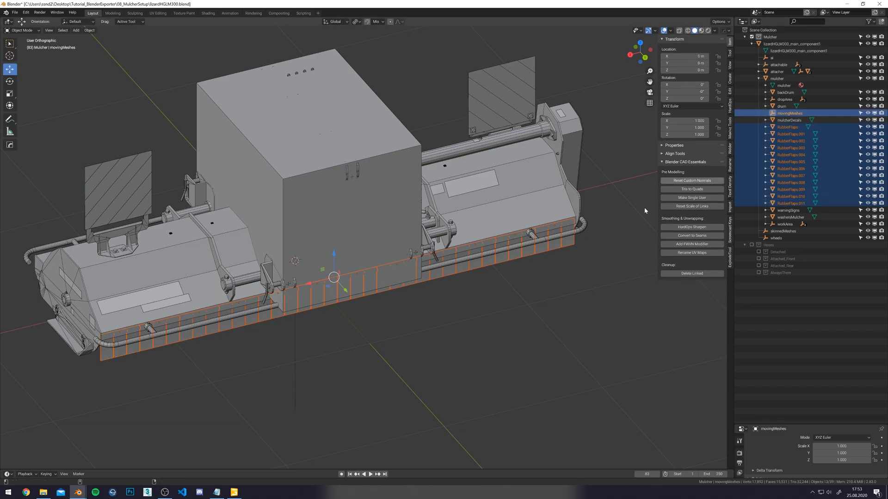
key("ctrl+p")
left_click(597, 238)
Parent the drum and backDrum objects to the movingMeshes empty, keeping their transforms.
left_click(782, 107)
left_click(790, 113, "ctrl")
key("ctrl+p")
left_click(638, 212)
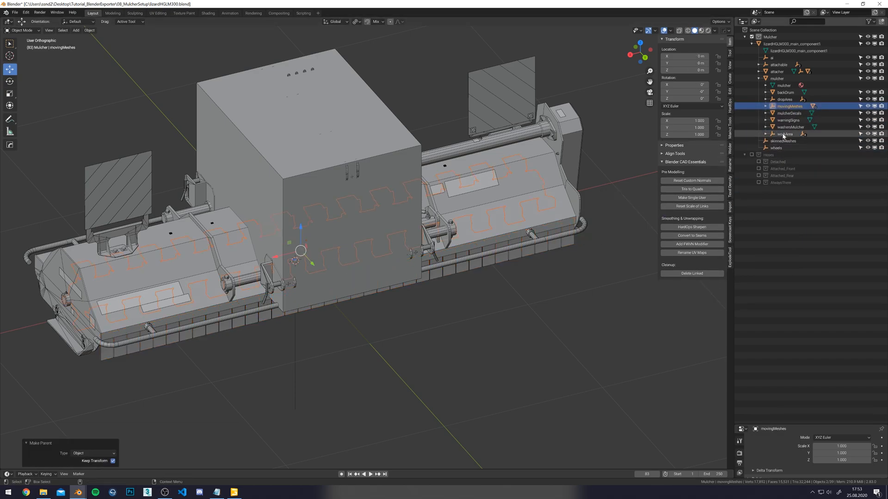
left_click(785, 92)
left_click(789, 107, "ctrl")
key("ctrl+p")
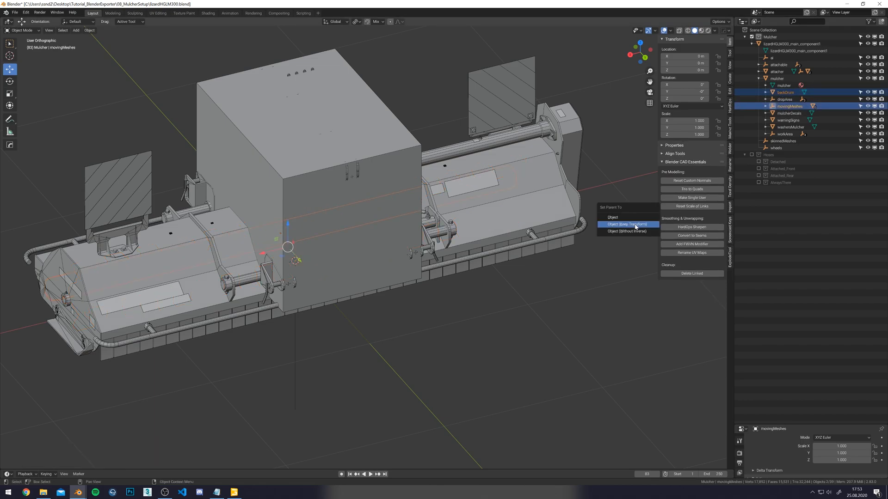
left_click(636, 226)
Collapse the mulcher branch, select lizardHGLM300_main_component1, and save lizardHGLM300.blend.
left_click(758, 79)
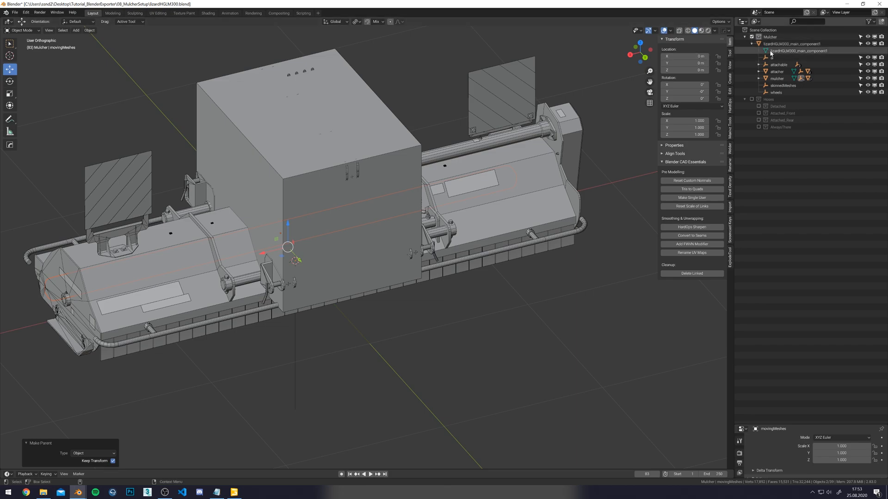
left_click(751, 45)
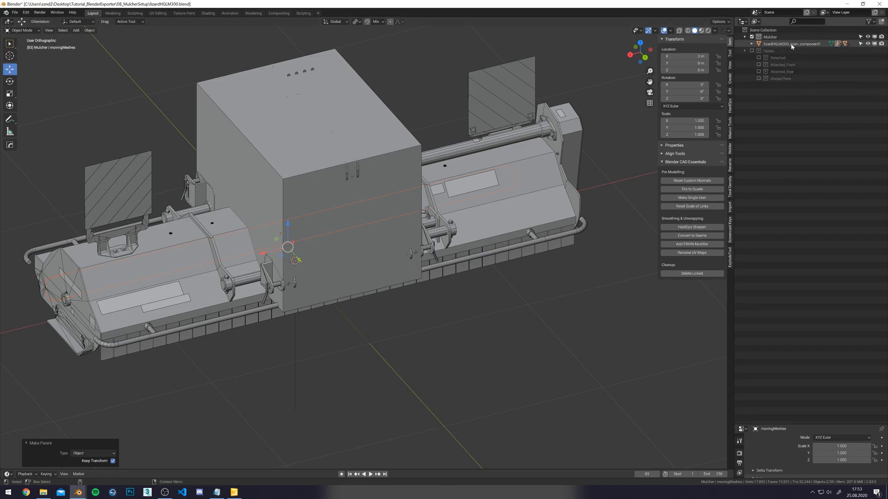
left_click(751, 43)
left_click(777, 44)
middle_click_drag(505, 208, 511, 235, "shift")
key("ctrl+s")
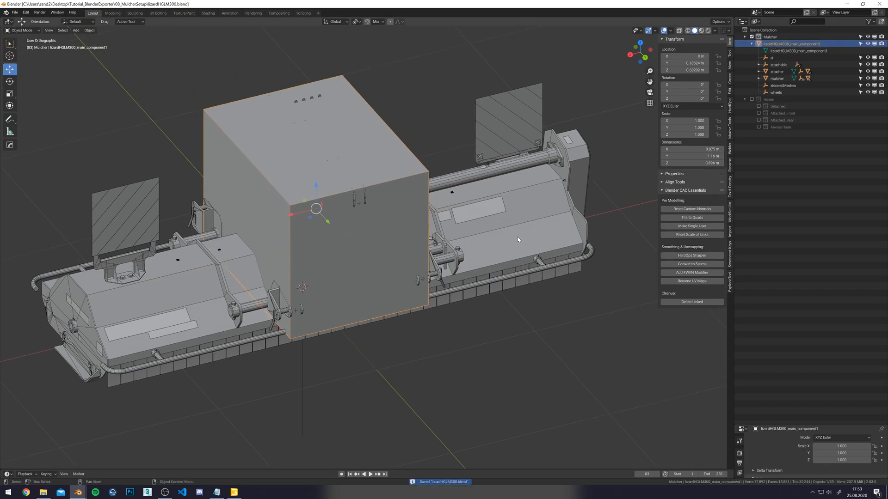
Set the I3D clip distance of lizardHGLM300_main_component1 to 300.
left_click_drag(814, 425, 818, 236)
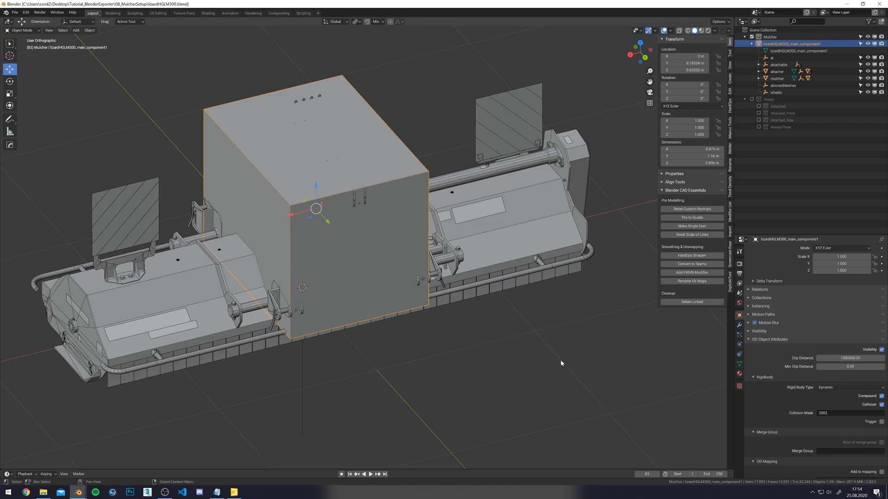
left_click(850, 358)
type("300")
key("Return")
Export the active collection as I3D, overwriting lizardHGLM300.i3d in the 08_MulcherSetup folder.
middle_click_drag(327, 371, 384, 341, "shift")
key("q")
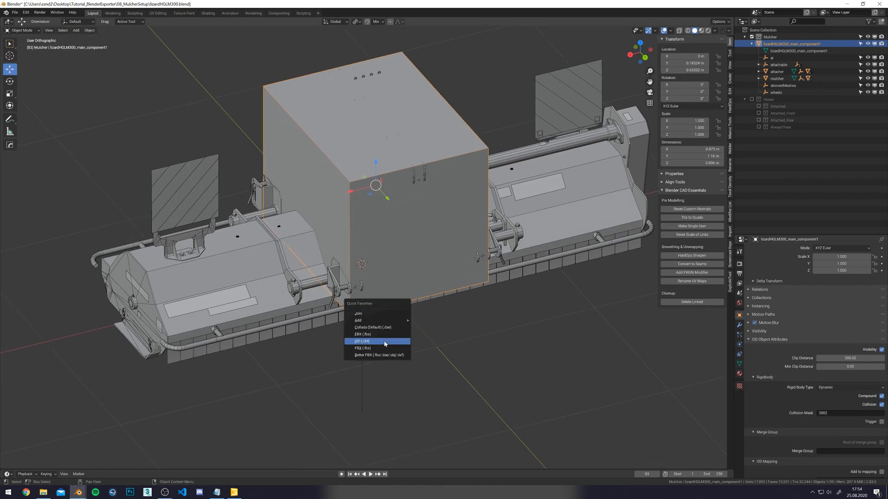
left_click(385, 342)
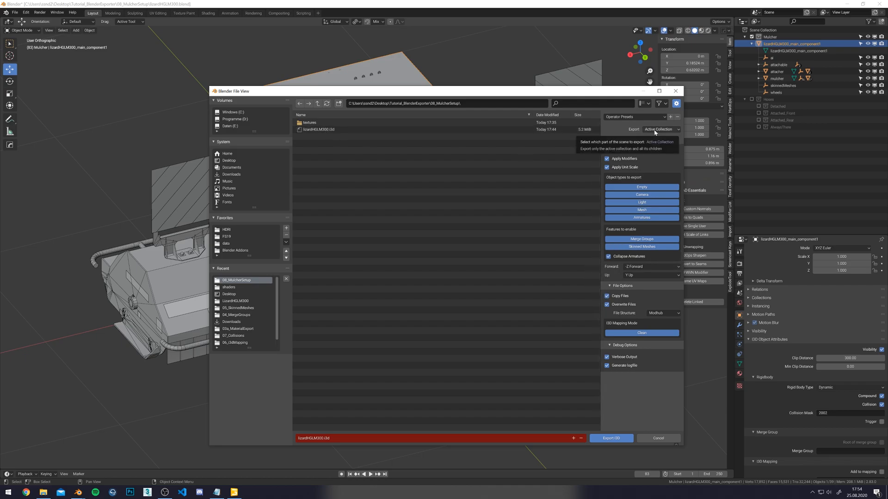
double_click(359, 129)
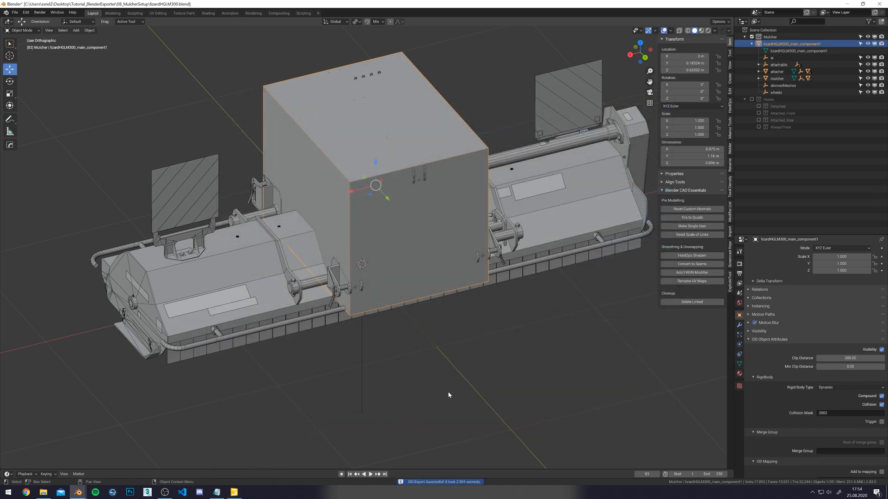
Switch to GIANTS Editor, reload lizardHGLM300.i3d, and expand the lizardHGLM300_main_component1 node for a close view of the model.
key("alt+Tab")
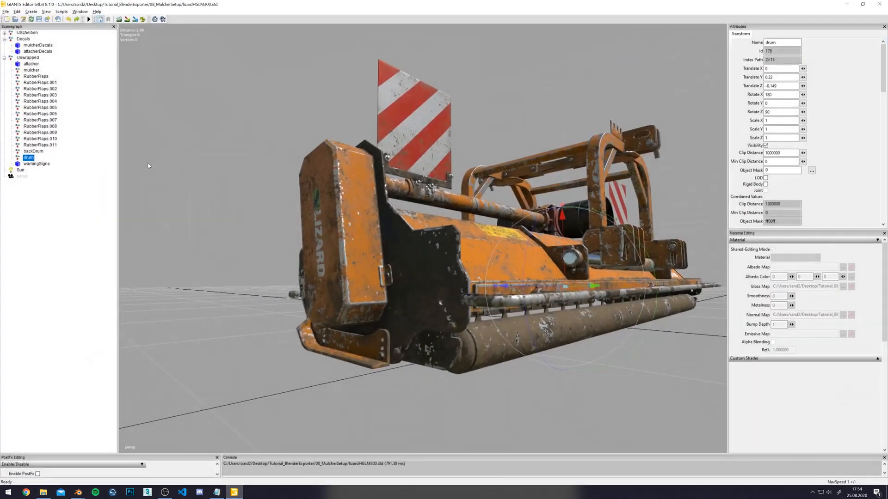
left_click(31, 19)
key("Return")
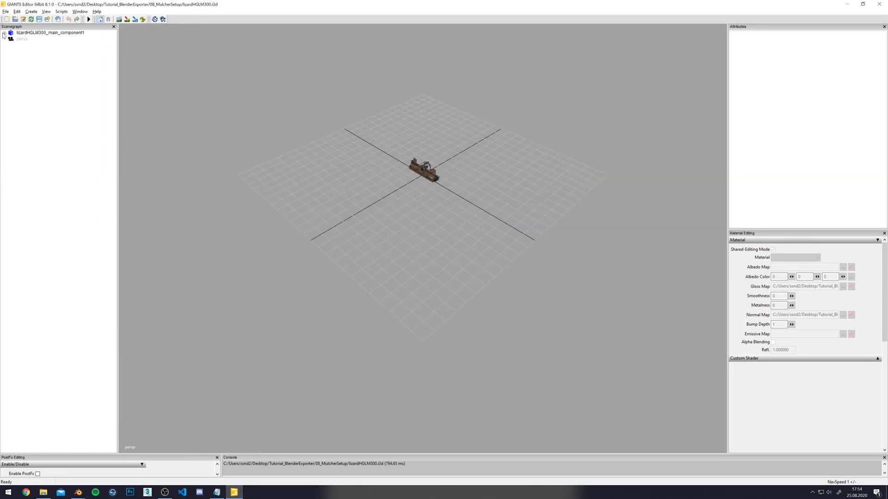
left_click(4, 34)
left_click_drag(346, 79, 345, 58, "alt")
scroll(346, 64, "up", 4)
scroll(344, 60, "up", 10)
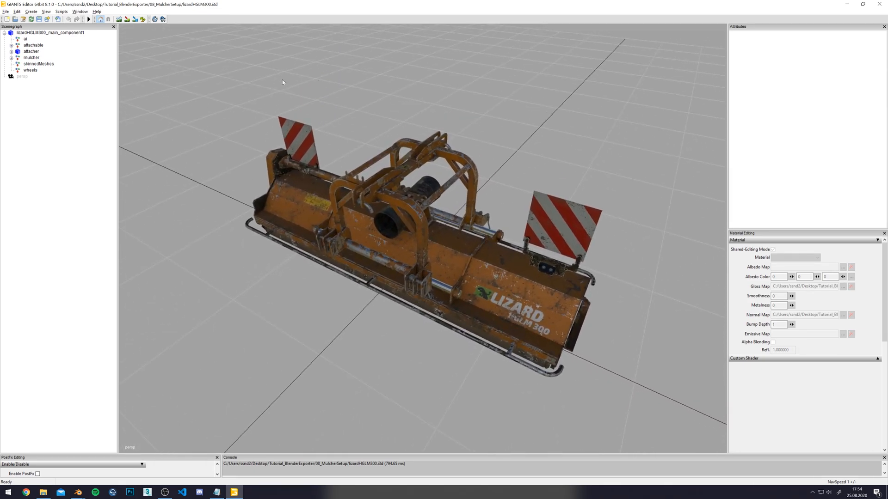
Test-move the mulcher node along its X axis to check which parts follow, and undo the move.
left_click(19, 53)
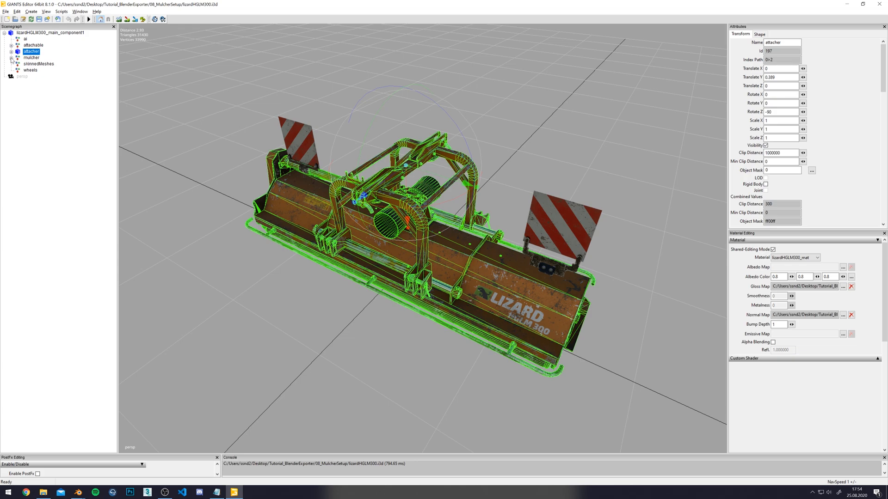
left_click(11, 59)
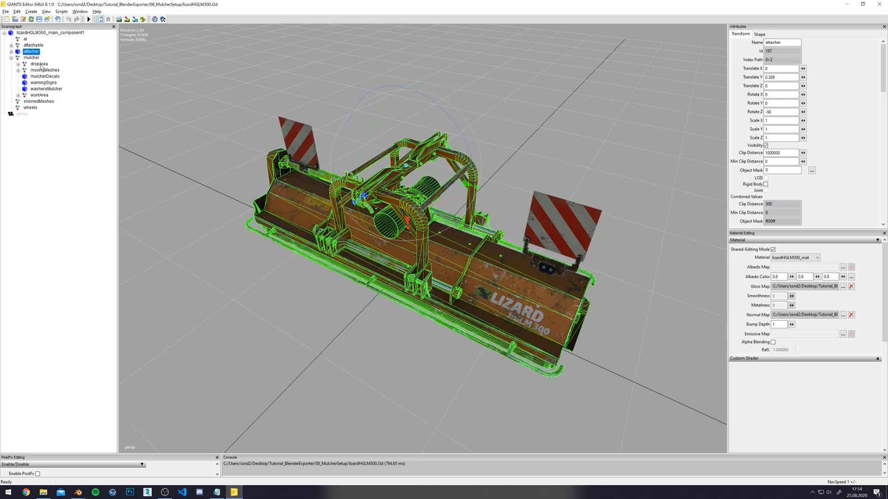
left_click(32, 58)
left_click_drag(448, 287, 400, 288)
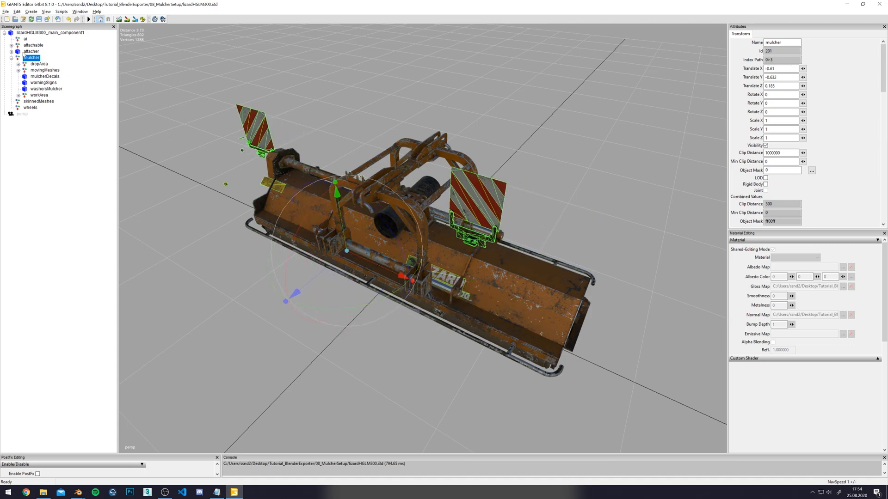
key("ctrl+z")
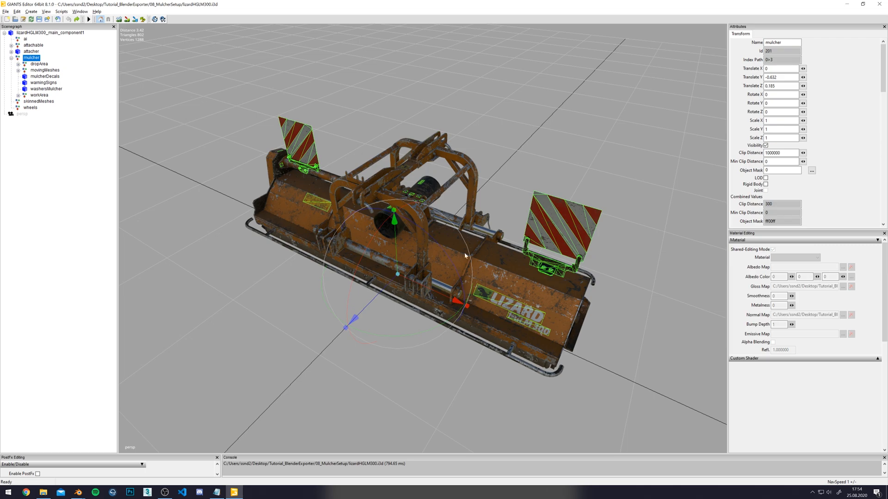
Switch back to Blender and clear the merge group name mulcherVis from the mulcher object.
left_click(78, 493)
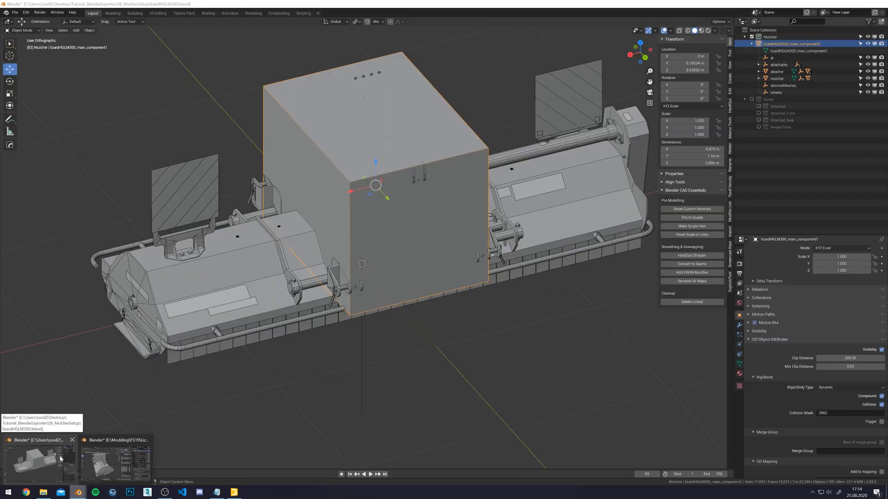
left_click(61, 459)
middle_click_drag(490, 129, 499, 138)
left_click(593, 201)
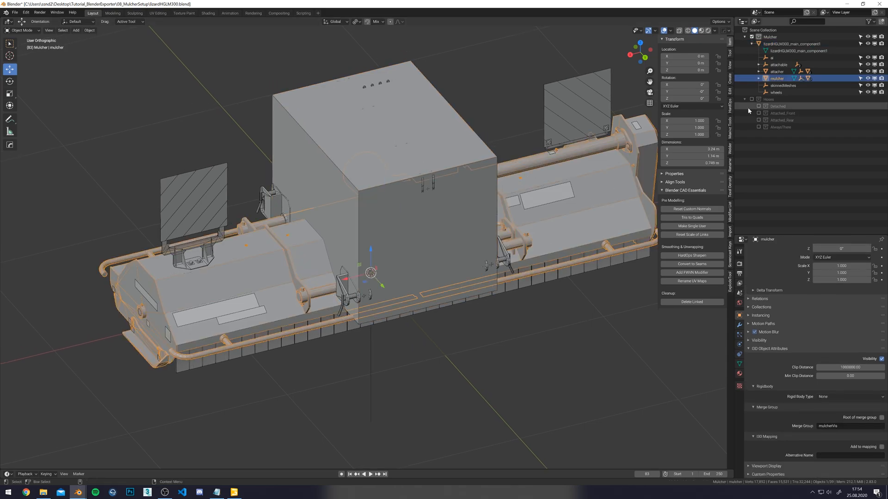
left_click(859, 428)
key("BackSpace")
key("Return")
Disable the attacher object's root of merge group option and clear its merge group name.
middle_click_drag(531, 233, 493, 239)
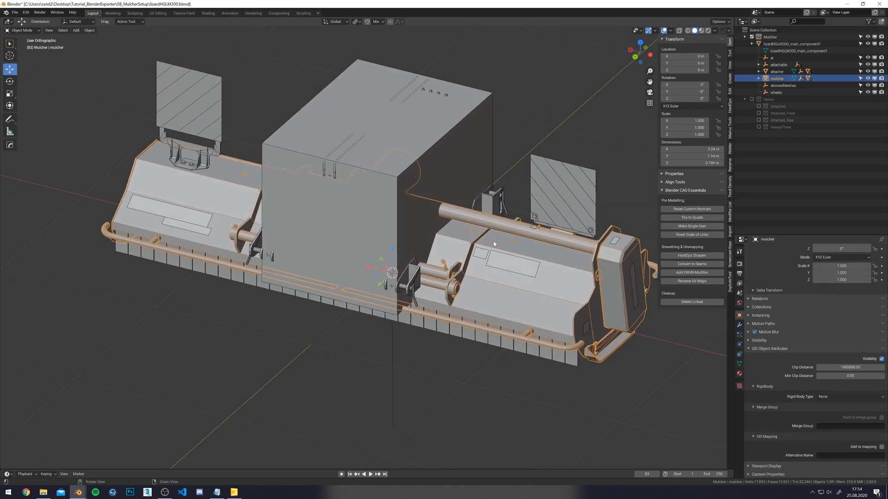
left_click(411, 279)
left_click(881, 419)
left_click(856, 427)
key("BackSpace")
key("Return")
Save the blend file and export the Mulcher collection as I3D over lizardHGLM300.i3d.
left_click(498, 122)
key("ctrl+s")
left_click(799, 38)
key("q")
left_click(497, 145)
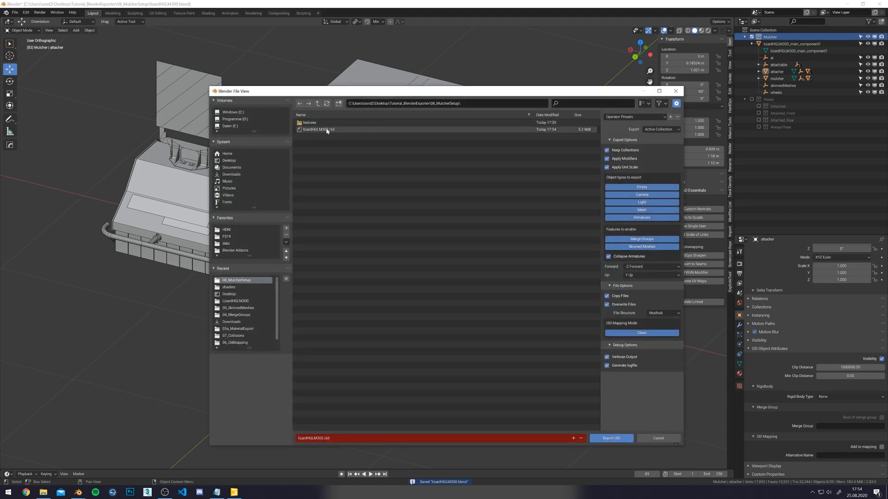
double_click(327, 129)
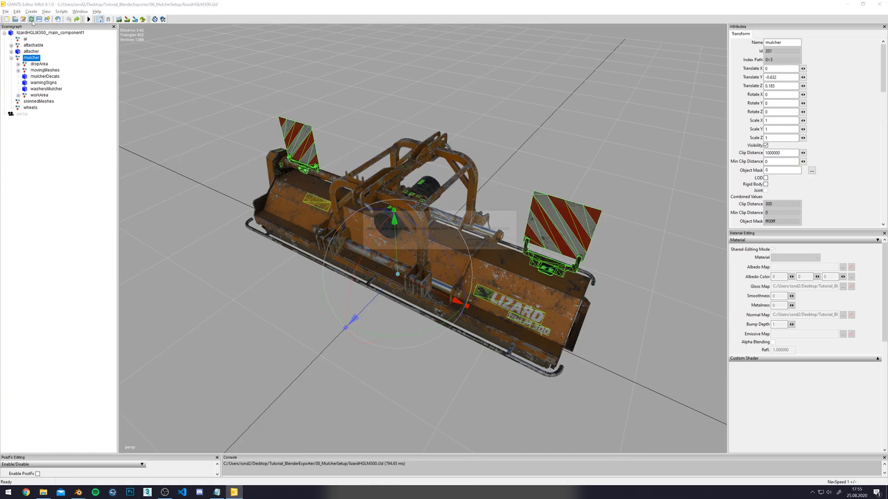
Reload lizardHGLM300.i3d in GIANTS Editor, expand lizardHGLM300_main_component1, and select the mulcher node.
key("Return")
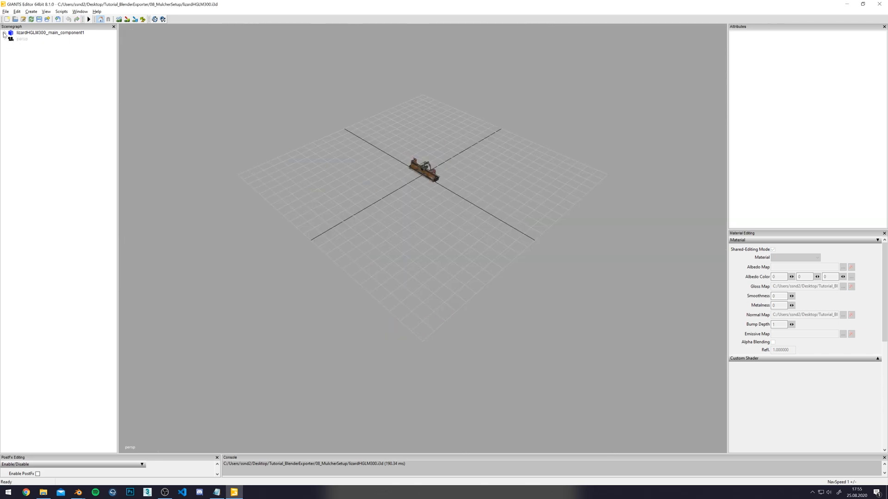
left_click(4, 33)
left_click_drag(274, 100, 286, 125, "alt")
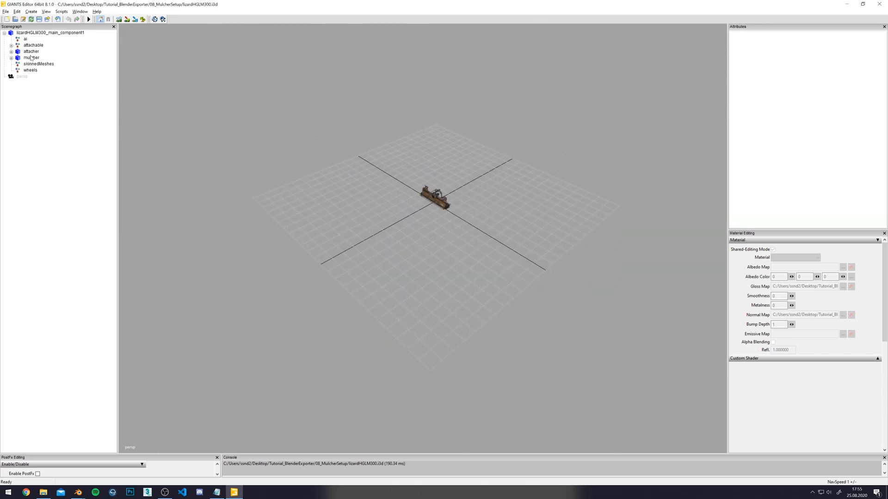
left_click(31, 58)
scroll(370, 126, "up", 5)
scroll(375, 120, "up", 8)
Examine the re-exported mulcher model from several angles and check how its parts are grouped.
left_click_drag(384, 118, 398, 122, "alt")
left_click_drag(442, 281, 413, 268)
middle_click_drag(373, 281, 365, 309, "alt")
scroll(368, 309, "up", 6)
left_click_drag(438, 323, 481, 341)
left_click(554, 110)
middle_click_drag(414, 78, 445, 125, "alt")
left_click_drag(444, 125, 575, 175, "alt")
scroll(536, 78, "up", 3)
scroll(551, 172, "down", 4)
scroll(570, 173, "up", 4)
scroll(482, 233, "down", 5)
left_click_drag(486, 232, 429, 242, "alt")
key("Left")
key("Right")
left_click(427, 241)
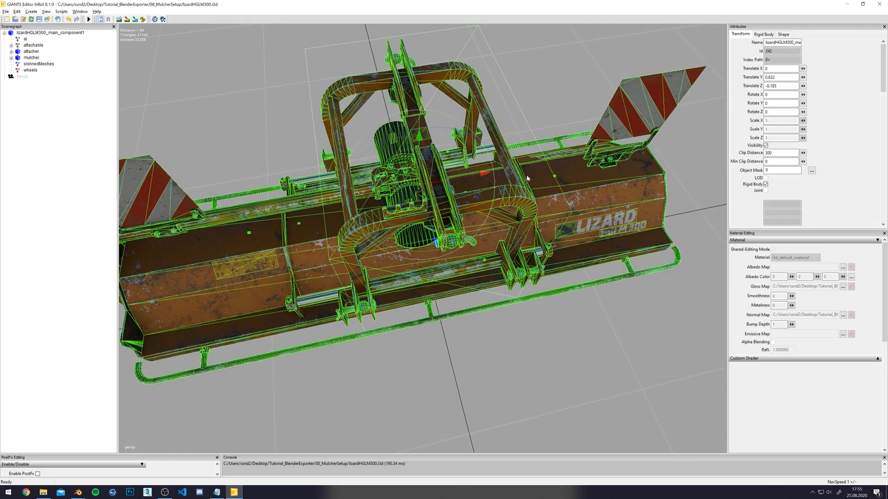
Expand the mulcher node to view its children and switch back to the mulcher scene in Blender.
left_click(3, 38)
left_click(5, 33)
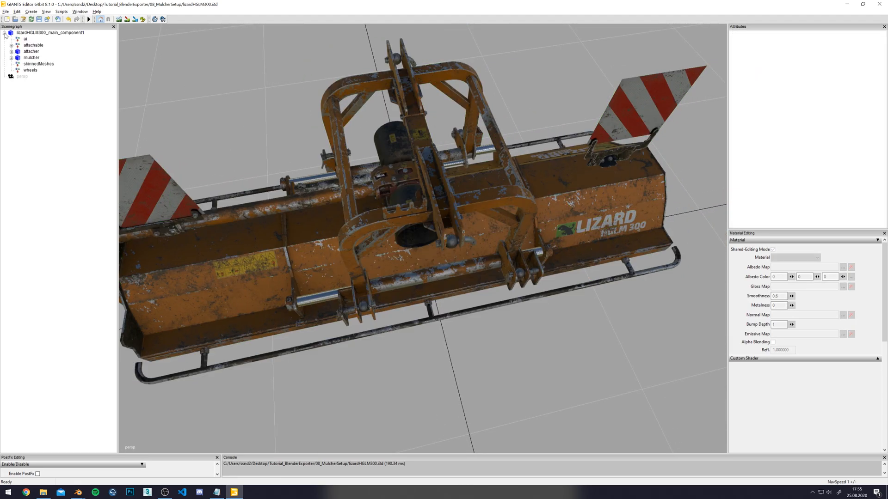
left_click(11, 57)
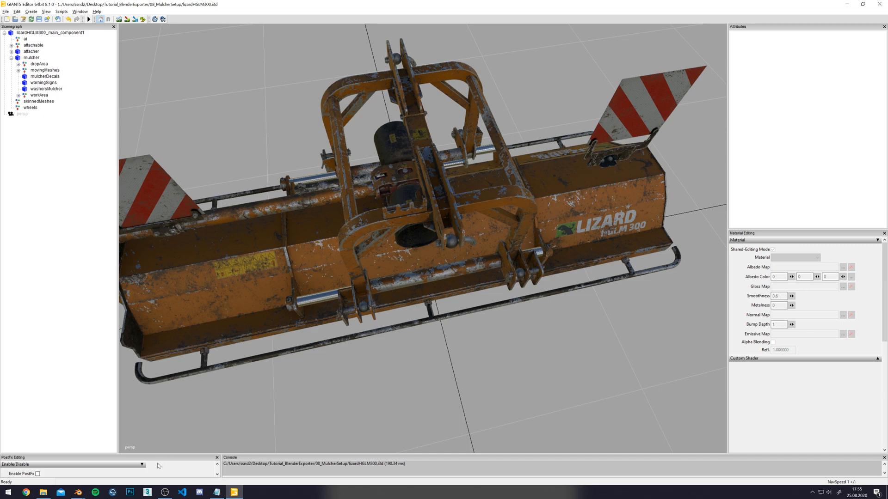
mouse_move(78, 492)
left_click(116, 463)
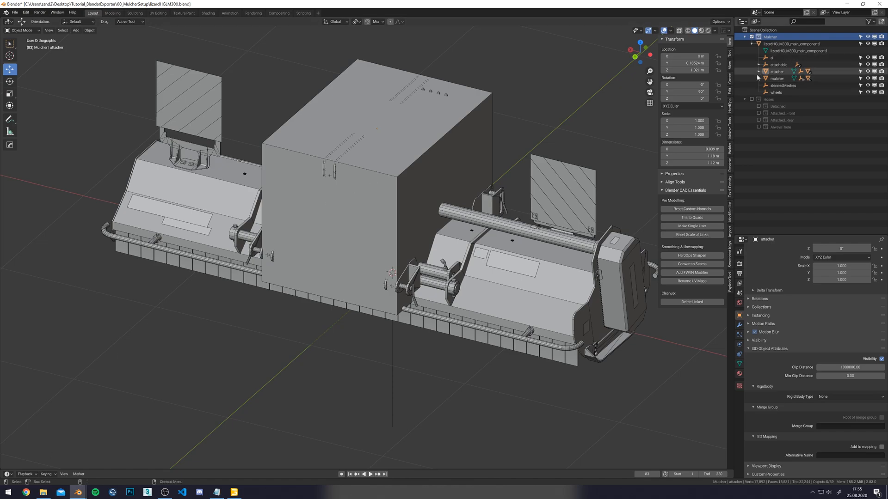
Duplicate the wheels empty in place and rename the copy to visuals.
mouse_move(419, 152)
middle_mouse_down()
mouse_move(438, 149)
mouse_move(424, 147)
middle_mouse_up()
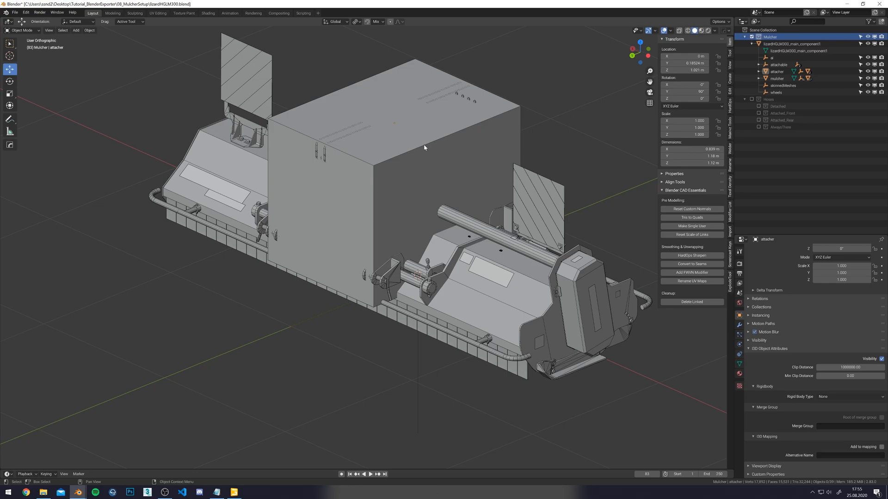
middle_click_drag(424, 147, 425, 137, "shift")
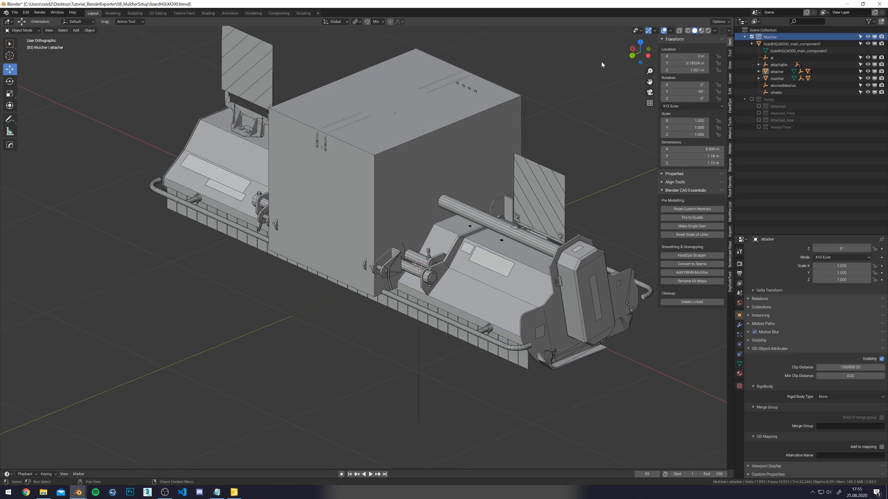
left_click(775, 93)
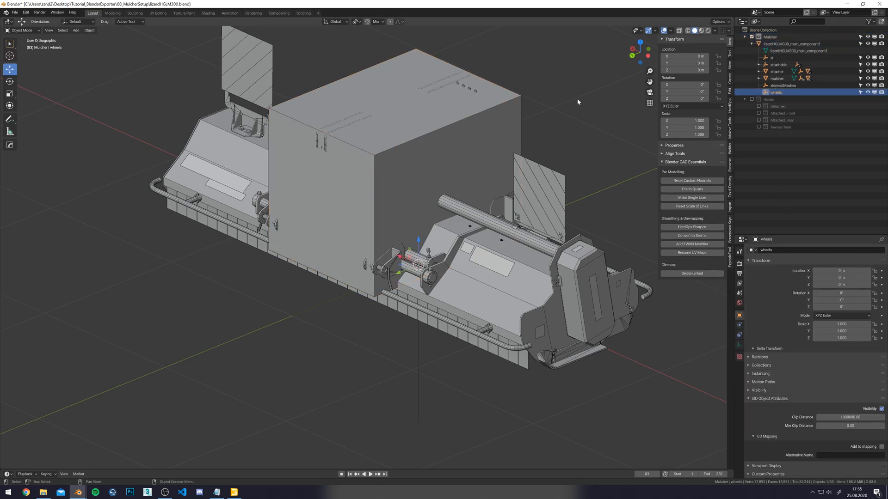
key("shift+d")
right_click(546, 106)
double_click(780, 99)
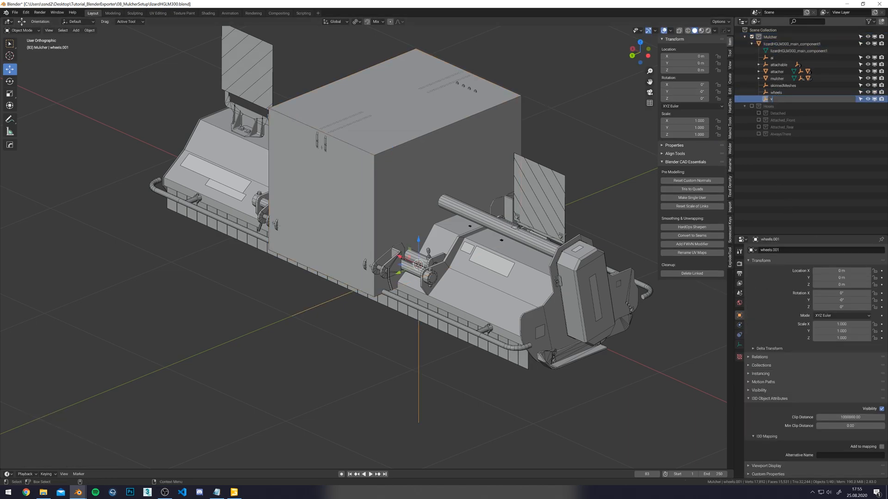
type("visuls")
key("Return")
double_click(775, 92)
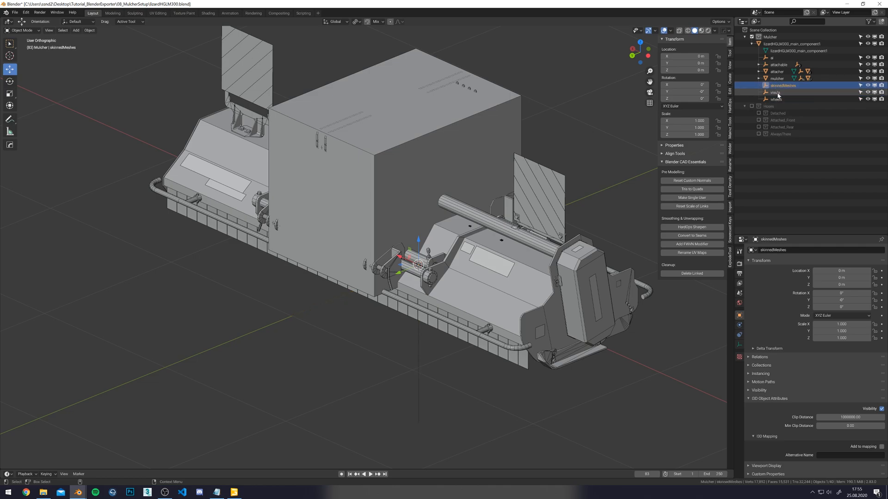
type("a")
key("Return")
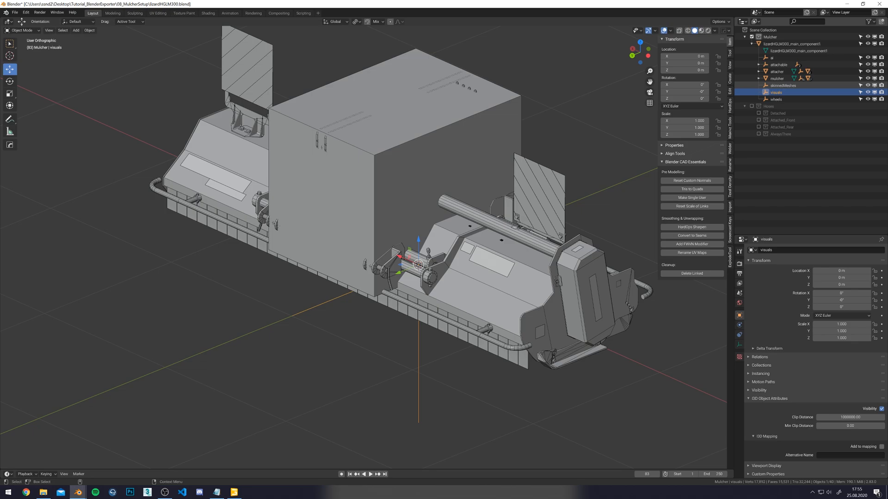
Expand the mulcher hierarchy and parent the visuals empty to the mulcher object.
left_click(758, 79)
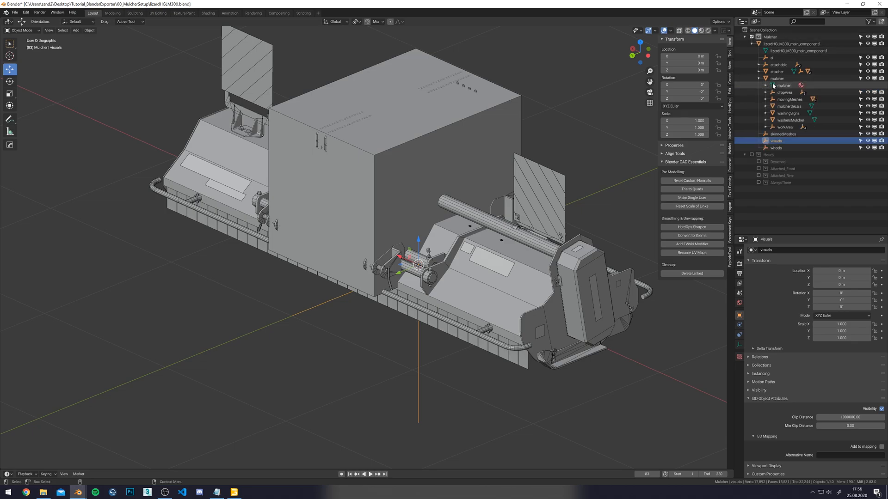
left_click(777, 80, "ctrl")
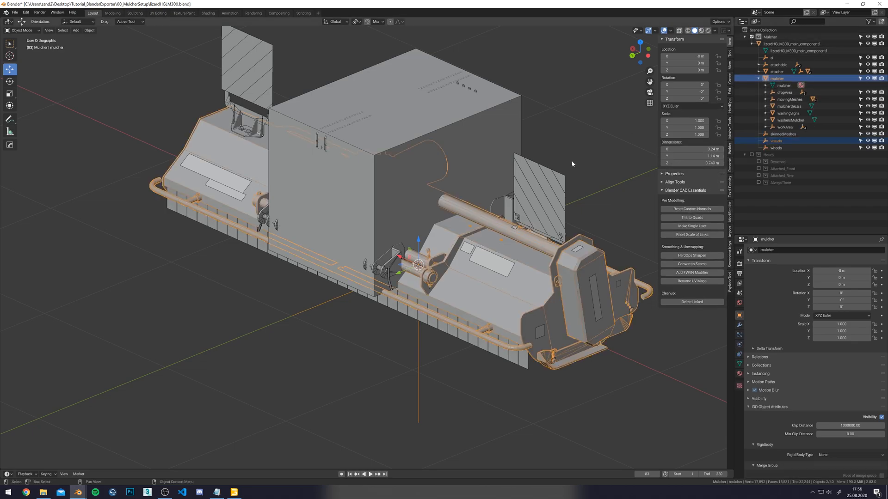
left_click(577, 156)
middle_click_drag(589, 153, 557, 154)
left_click(777, 141)
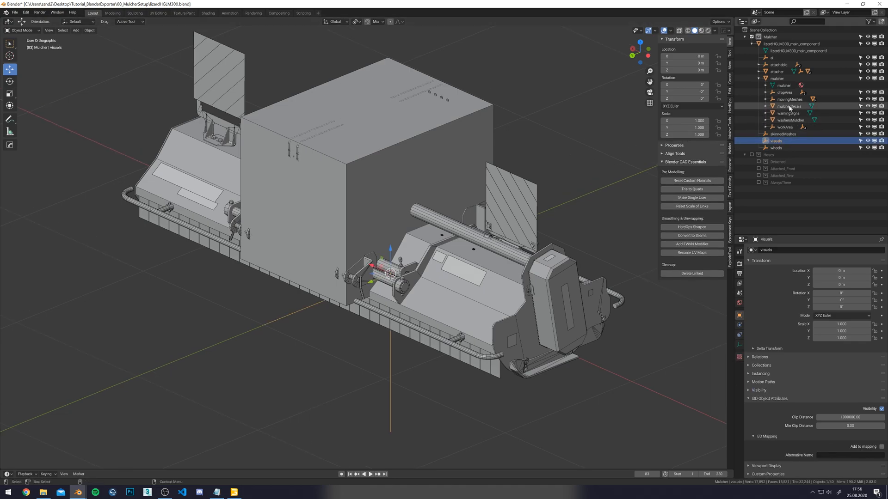
left_click(776, 79, "ctrl")
key("ctrl+p")
left_click(565, 177)
Parent mulcherDecals, warningSigns and washersMulcher to the visuals empty, keeping their transforms.
left_click(788, 120)
left_click(791, 127)
left_click(789, 106, "ctrl")
left_click(788, 114, "ctrl")
left_click(789, 122)
left_click(791, 127, "ctrl")
left_click(787, 107, "ctrl")
left_click(784, 113, "ctrl")
key("ctrl+p")
left_click(529, 173)
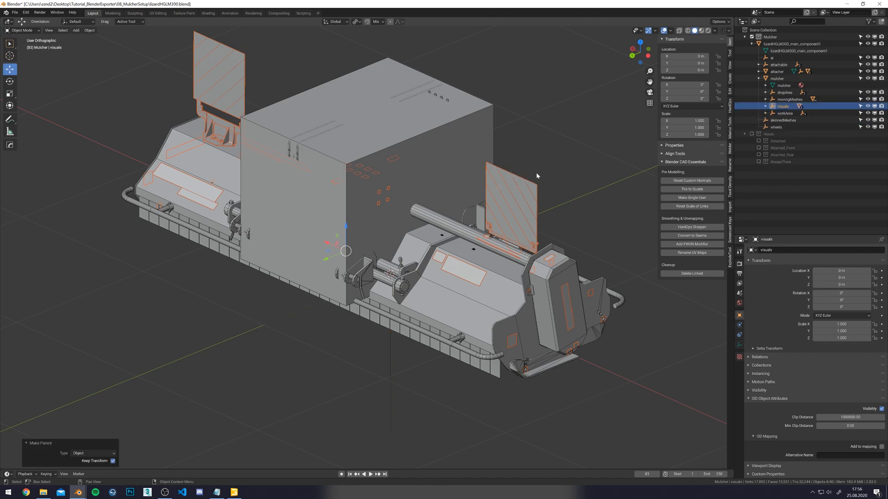
left_click(603, 91)
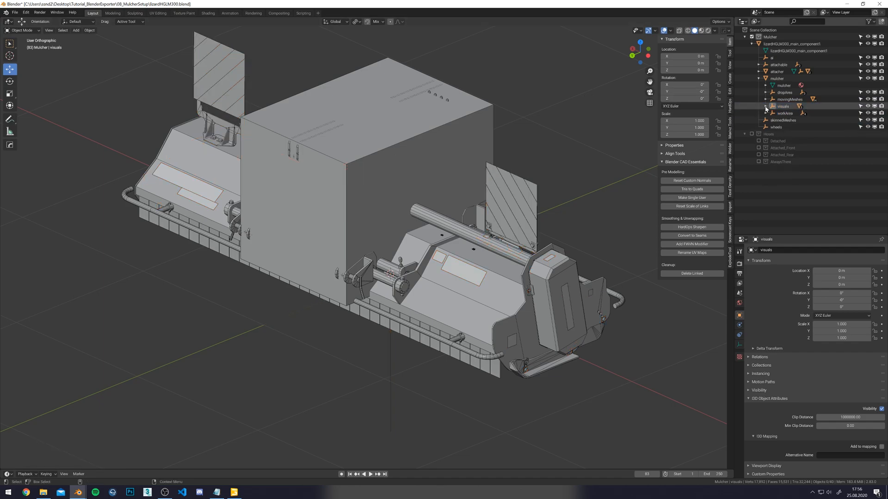
Parent the wheels empty to the mulcher object and check the children of visuals.
left_click(776, 126)
left_click(777, 78, "ctrl")
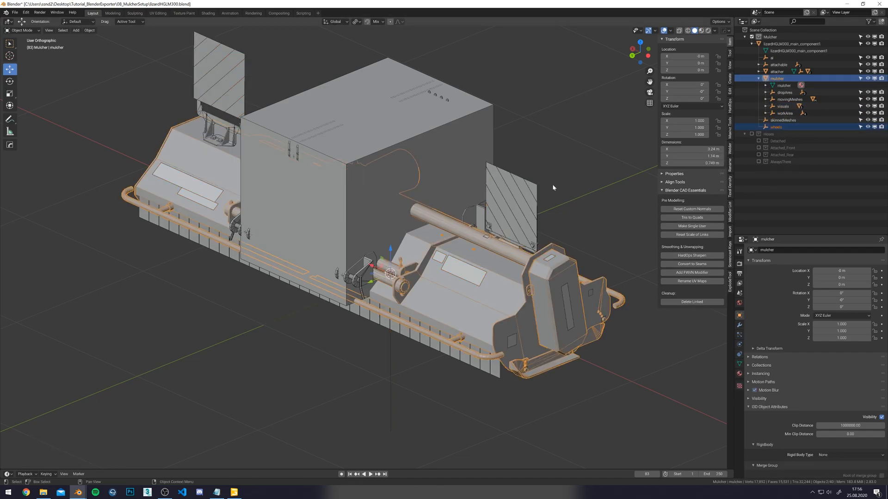
key("ctrl+p")
left_click(552, 187)
left_click(765, 106)
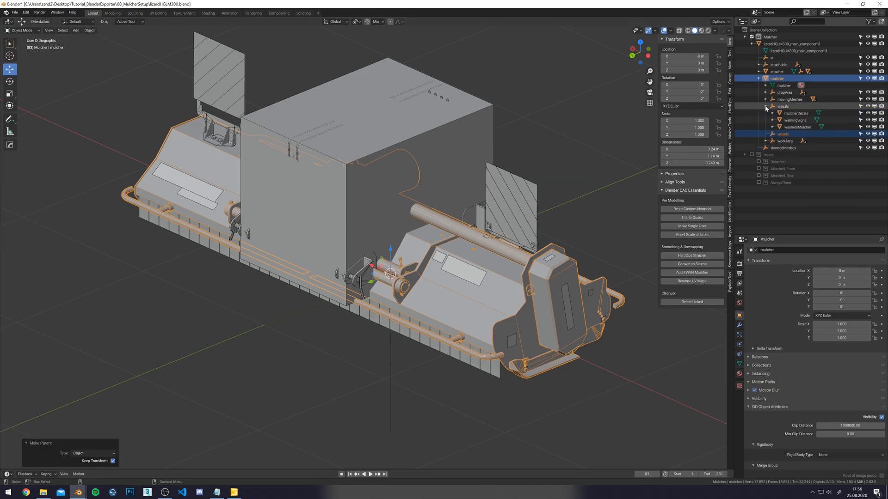
left_click(766, 106)
Parent the drum mesh from movingMeshes to the wheels empty and expand the workArea group.
left_click(766, 99)
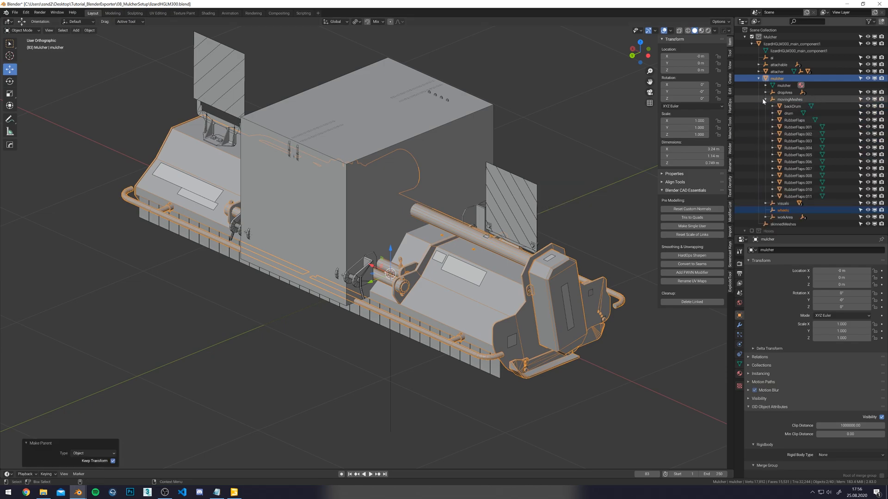
left_click(788, 113)
scroll(786, 139, "down", 3)
left_click(784, 179, "ctrl")
key("ctrl+p")
left_click(499, 207)
middle_click_drag(545, 126, 589, 99)
left_click(766, 187)
middle_click_drag(594, 240, 572, 195)
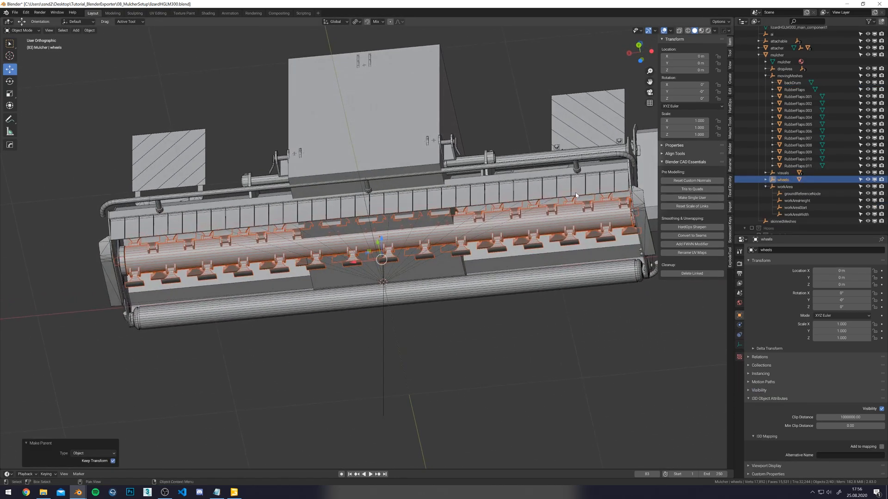
In front view, move the workAreaHeight empty along X to the mulcher's outer edge on the positive X side.
left_click(802, 193)
middle_click_drag(480, 222, 392, 268)
left_click(799, 201)
scroll(414, 168, "down", 2)
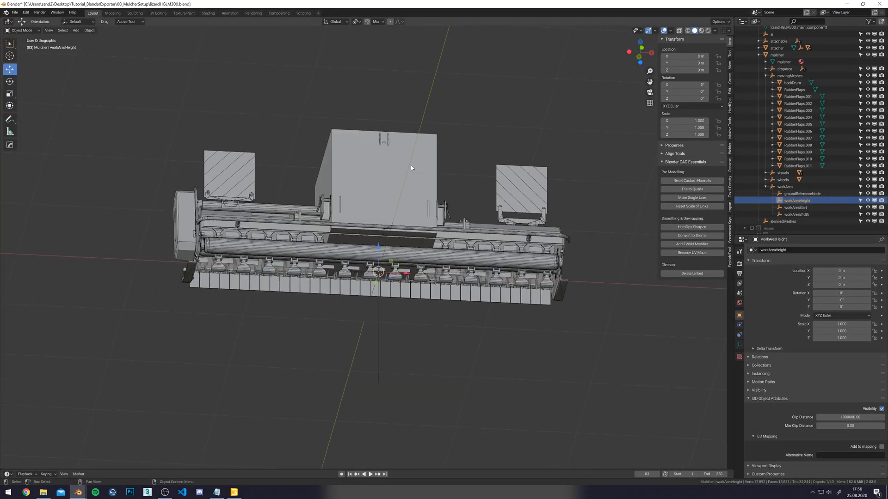
middle_click_drag(450, 185, 483, 188)
key("KP_3")
key("KP_1")
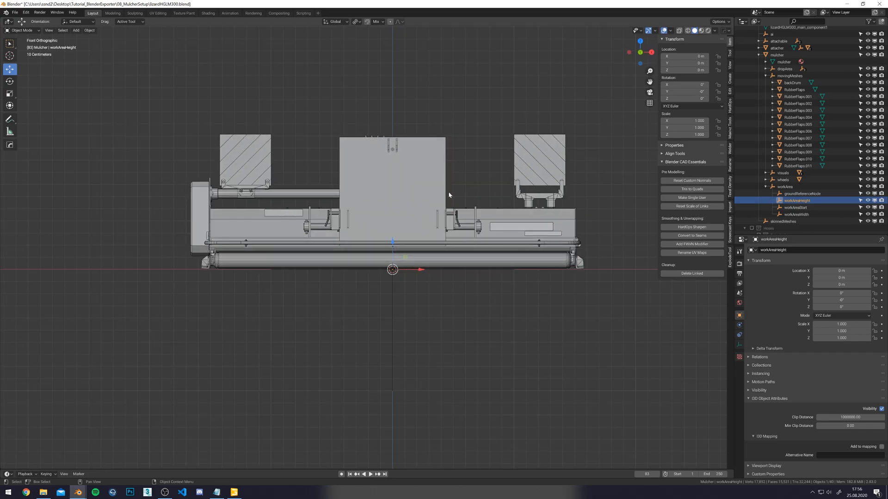
scroll(437, 187, "up", 4)
middle_click_drag(399, 191, 520, 146, "shift")
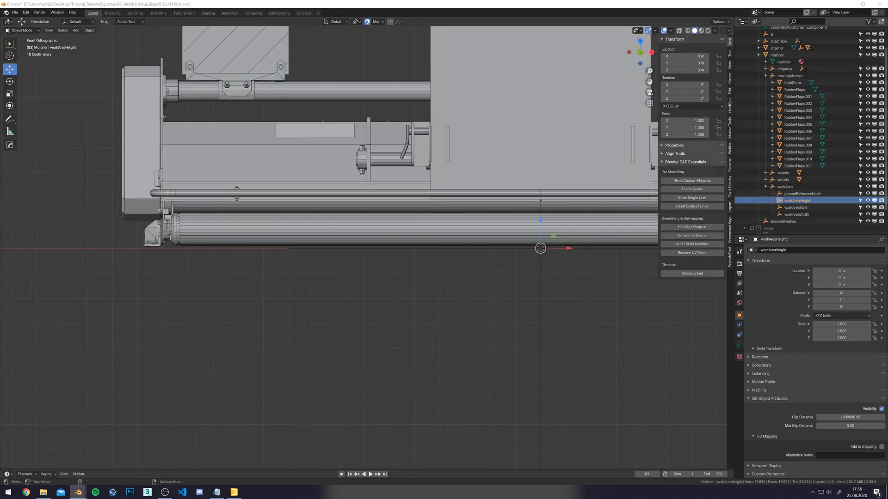
scroll(606, 287, "down", 3)
middle_click_drag(606, 288, 416, 274, "shift")
scroll(298, 231, "up", 1)
left_click_drag(279, 231, 541, 229)
middle_click_drag(487, 235, 447, 240, "shift")
scroll(485, 258, "up", 3)
left_click_drag(497, 218, 467, 218)
Move the workAreaStart empty along X to -1.5 m, at the mulcher's outer edge.
left_click(792, 208)
scroll(595, 265, "down", 3)
middle_click_drag(449, 267, 644, 248, "shift")
left_click_drag(475, 218, 191, 217)
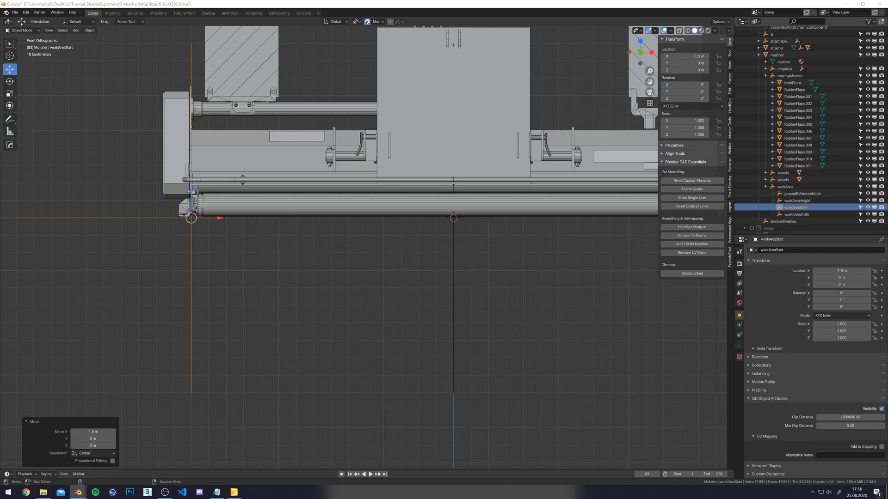
Move the workAreaWidth empty along X to 1.5 m, at the mulcher's opposite edge.
left_click(797, 214)
key("KP_Decimal")
middle_click_drag(527, 242, 365, 231, "shift")
scroll(280, 227, "up", 2)
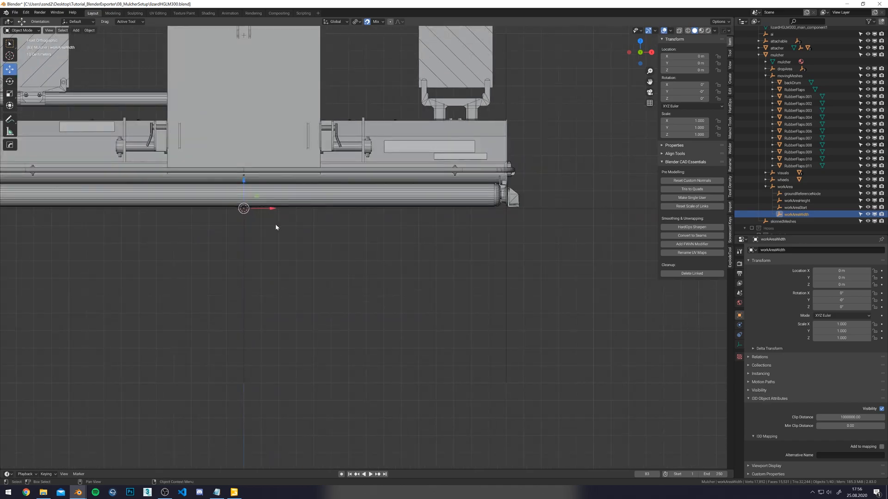
left_click_drag(267, 210, 506, 208)
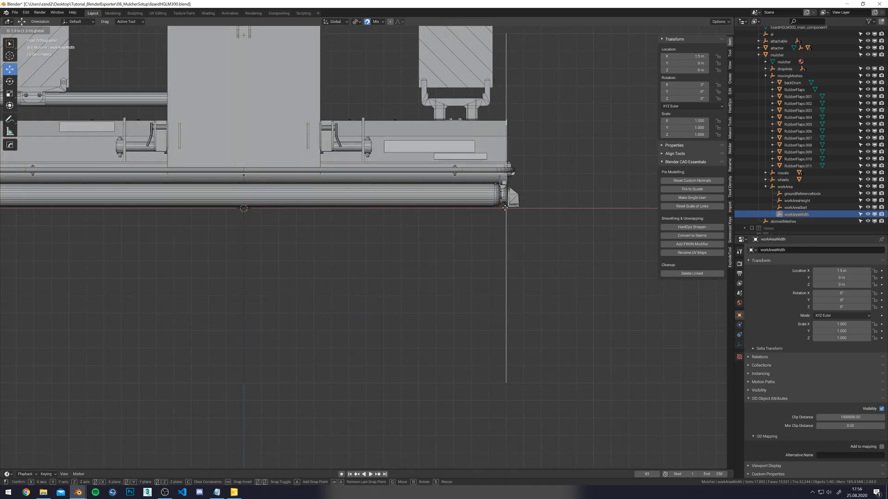
Move the workAreaHeight empty along X to -1.5 m, in line with workAreaStart.
left_click(796, 201)
scroll(586, 207, "down", 2)
left_click_drag(567, 218, 200, 218)
scroll(282, 201, "up", 8)
left_click_drag(368, 146, 366, 143)
Move the workAreaHeight empty along Y to about -0.131 m and toggle snapping.
middle_click_drag(366, 144, 409, 216)
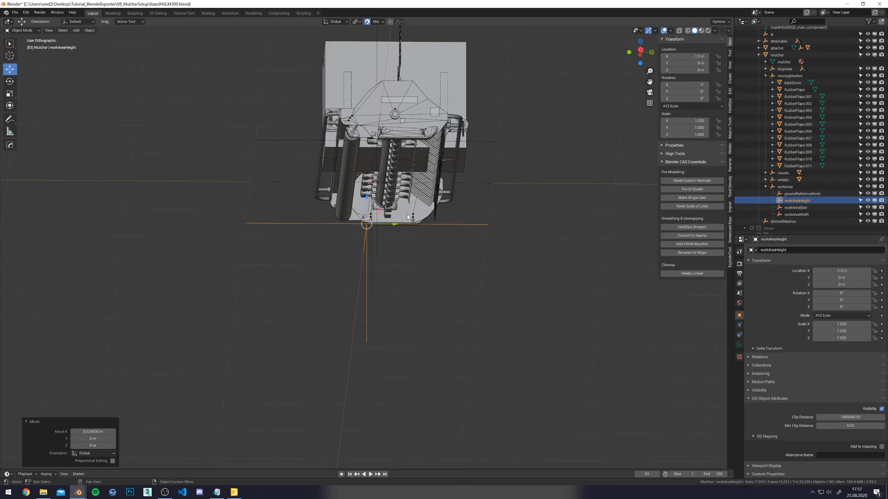
scroll(385, 215, "up", 3)
mouse_move(385, 208)
left_mouse_down()
mouse_move(360, 210)
mouse_move(369, 208)
left_mouse_up()
key("shift+Tab")
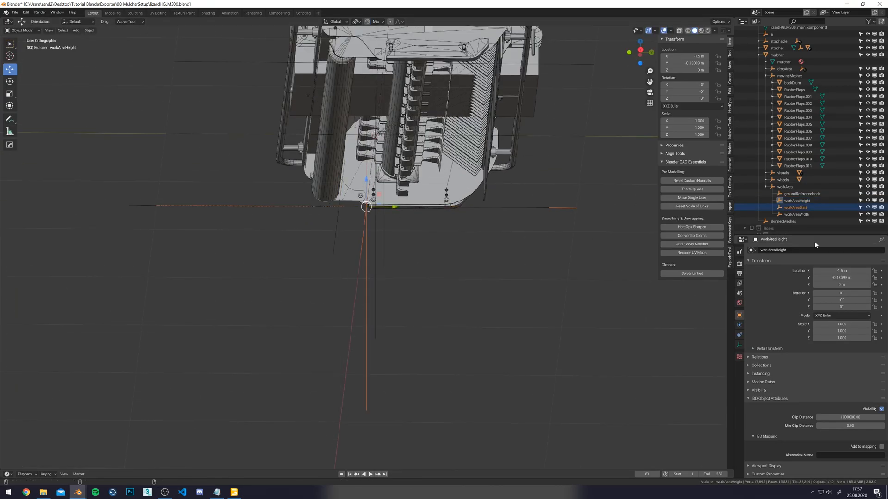
Move the workAreaHeight, workAreaStart and workAreaWidth empties together along Y by about 0.38 m.
left_click(797, 201)
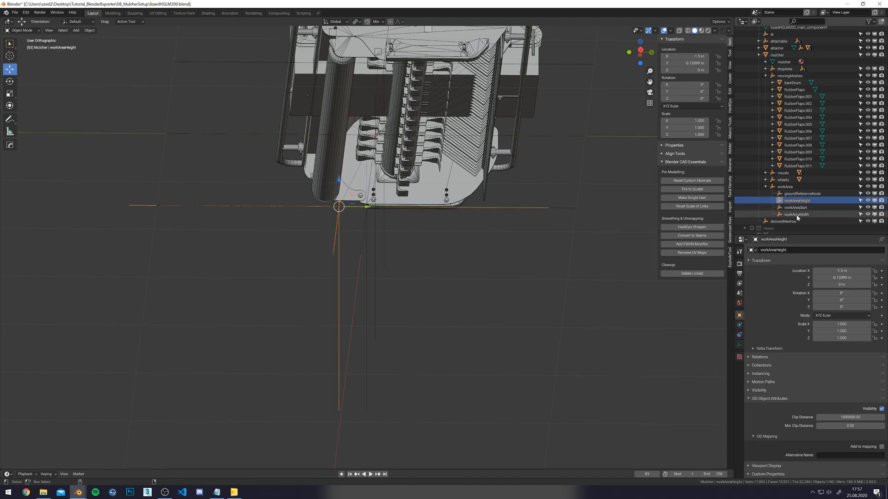
left_click(797, 215, "shift")
scroll(398, 180, "down", 2)
middle_click_drag(395, 178, 396, 201)
key("g")
key("y")
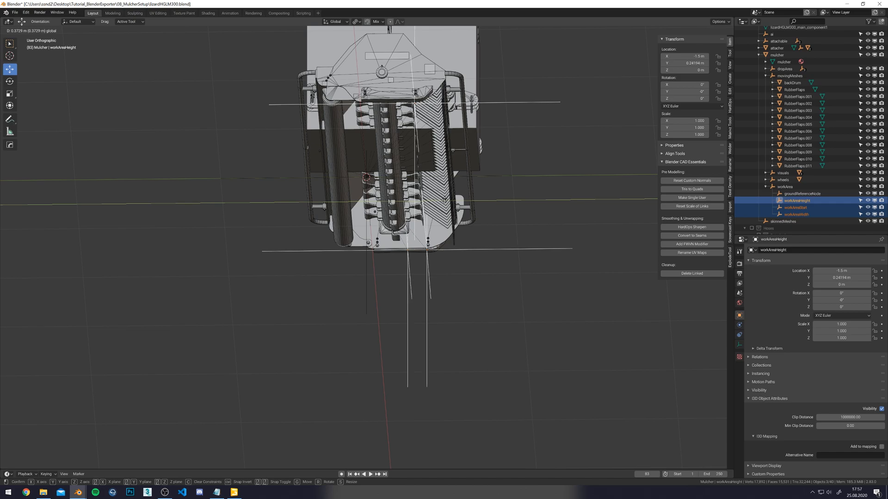
left_click(405, 276)
Move the workAreaHeight empty alone along Y to about 0.149 m, beneath the drum.
left_click(412, 276)
left_click(412, 276)
key("g")
key("y")
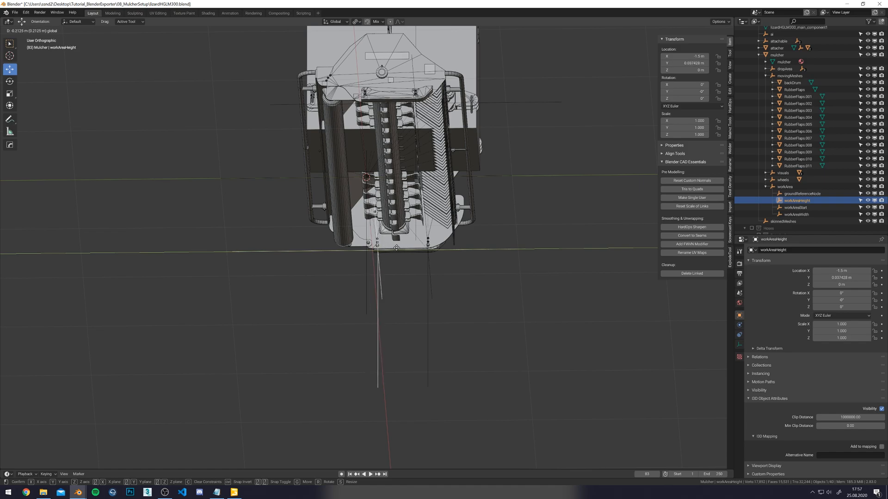
left_click(397, 250)
scroll(398, 251, "up", 1)
scroll(398, 252, "up", 4)
key("g")
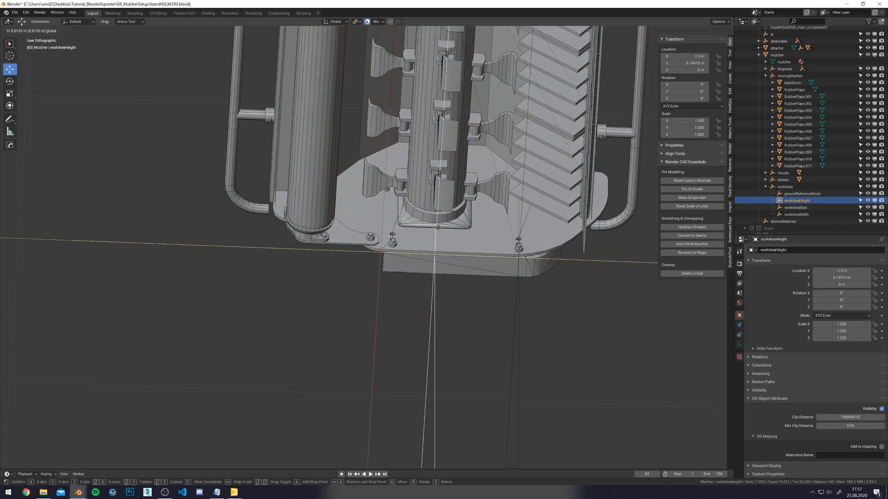
left_click(438, 227)
Apply the HardOps Ssharpen operation to the mulcher mesh.
middle_click_drag(437, 227, 390, 221)
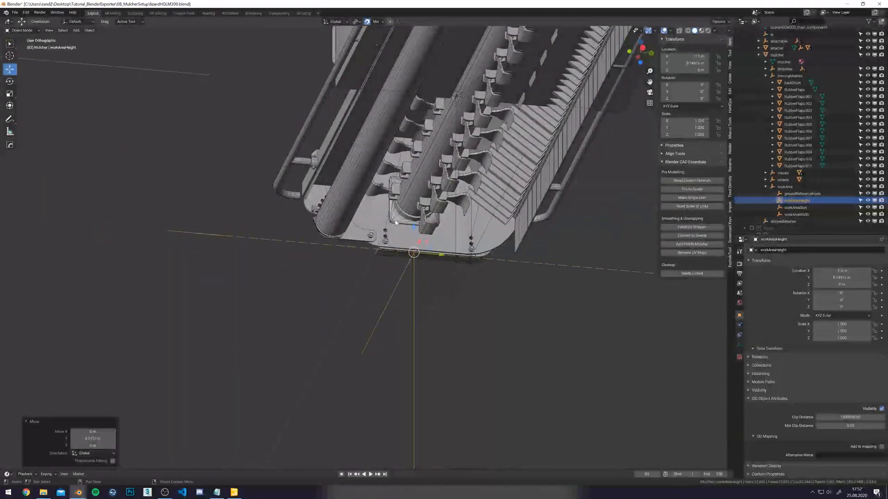
left_click(391, 221)
scroll(391, 221, "up", 4)
key("q")
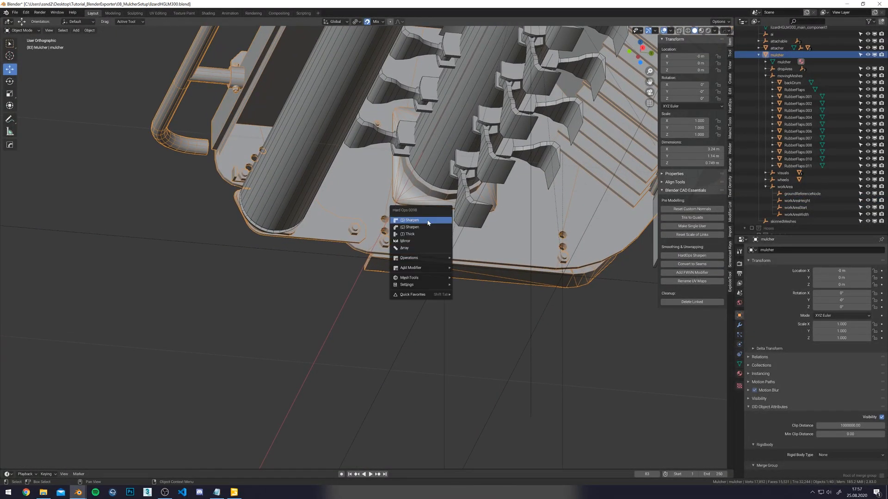
left_click(427, 221)
Examine the mulcher's underside and the placement of the work area empties from several angles.
scroll(427, 222, "down", 3)
middle_click_drag(427, 222, 378, 254)
scroll(377, 254, "up", 3)
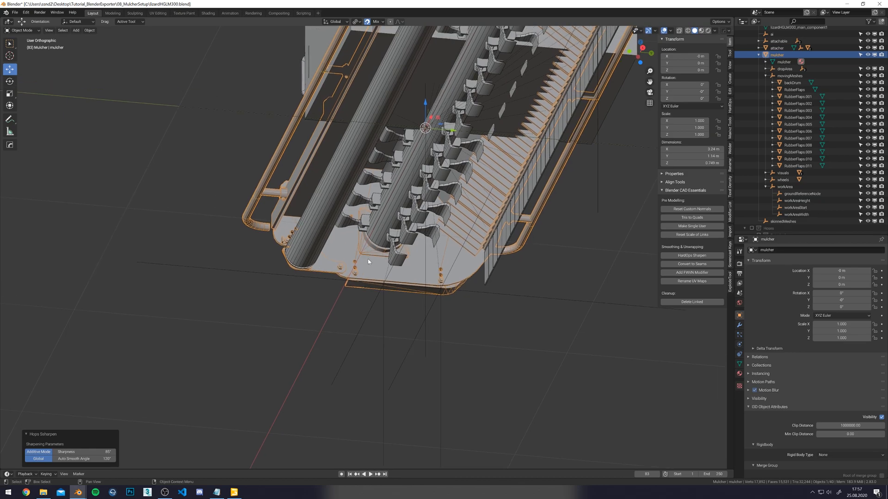
scroll(383, 255, "down", 2)
mouse_move(438, 255)
middle_mouse_down("alt")
mouse_move(444, 248)
mouse_move(441, 257)
middle_mouse_up("alt")
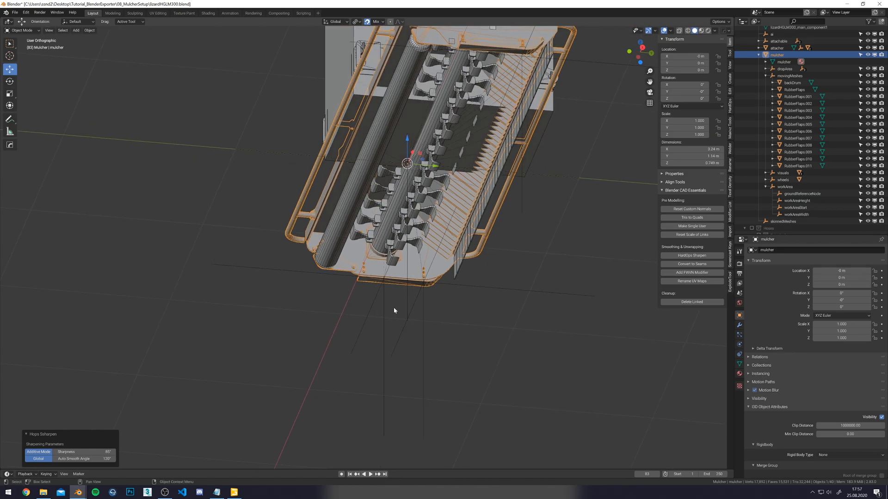
scroll(405, 293, "up", 4)
middle_click_drag(390, 321, 390, 317)
scroll(377, 315, "up", 3)
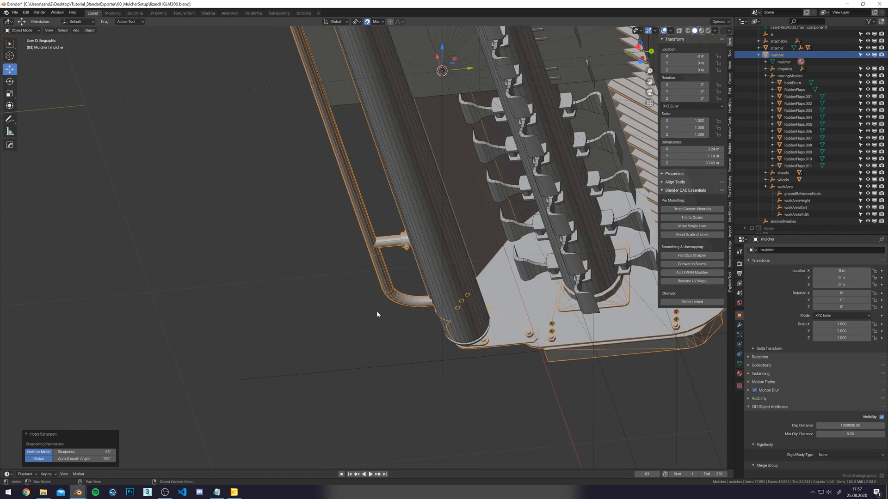
middle_click_drag(581, 343, 372, 309)
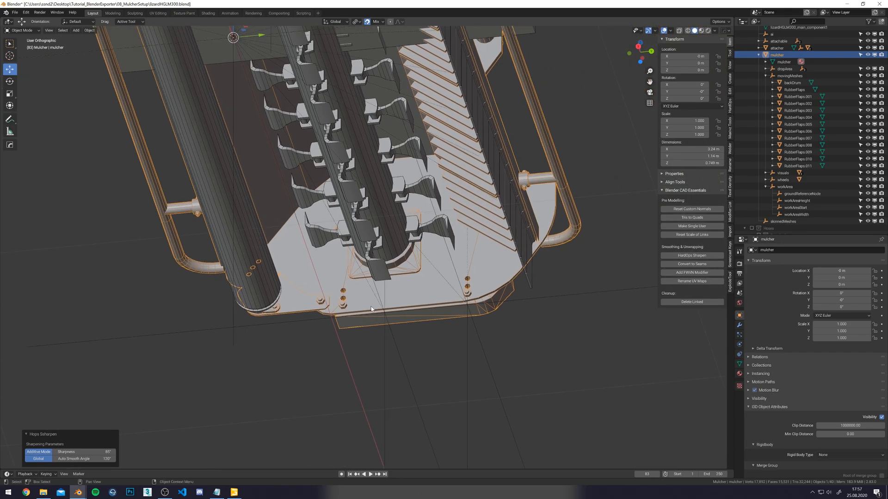
middle_click_drag(349, 391, 464, 305)
Move the dropAreaStart and dropAreaHeight empties together along X toward the mulcher's negative-X end.
left_click(461, 305)
left_click(765, 75)
scroll(764, 77, "up", 2)
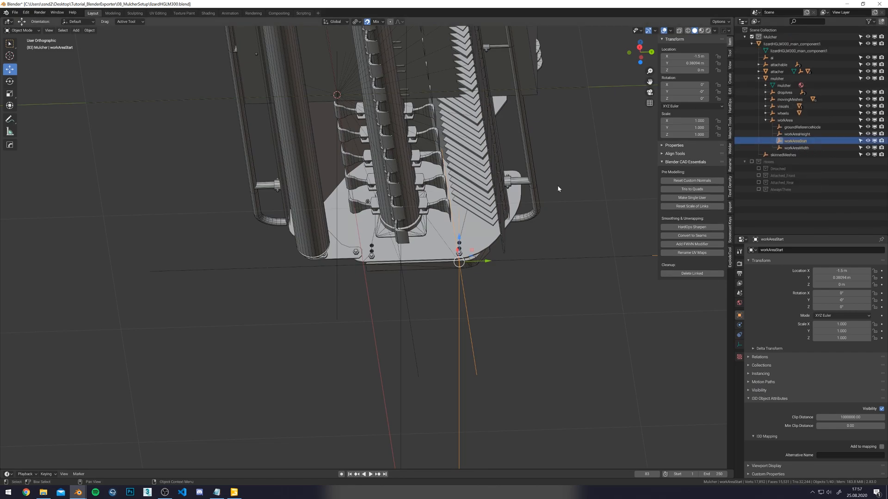
left_click(766, 92)
left_click(797, 99)
middle_click_drag(405, 225, 341, 193, "alt")
scroll(341, 193, "down", 3)
middle_click_drag(411, 168, 366, 173)
middle_click_drag(366, 173, 359, 164, "alt")
left_click(795, 106)
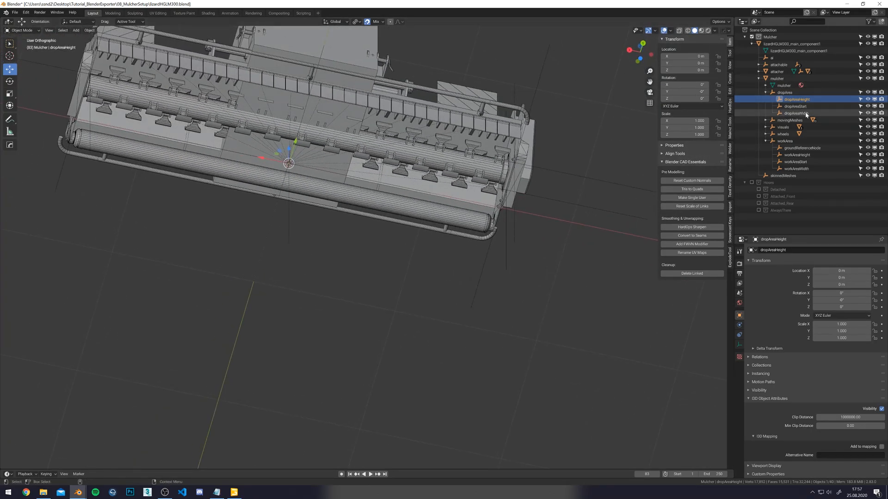
scroll(230, 128, "up", 3)
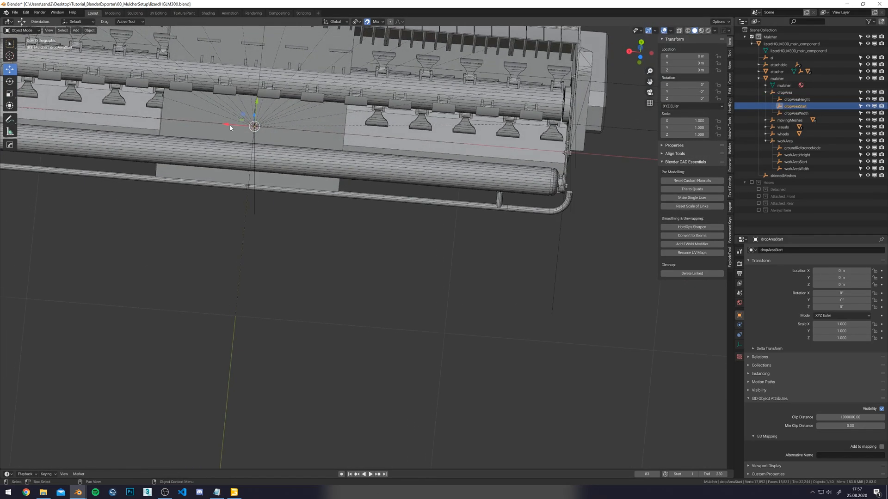
left_click(796, 99, "ctrl")
left_click_drag(228, 124, 548, 168)
Fine-tune the shared X position of dropAreaStart and dropAreaHeight in the front view.
key("KP_1")
key("KP_3")
key("KP_1")
middle_click_drag(558, 164, 359, 265)
scroll(353, 264, "up", 4)
left_click_drag(372, 255, 314, 254)
middle_click_drag(379, 270, 511, 201)
Turn snapping off and move the dropAreaHeight empty alone a short distance away from dropAreaStart.
left_click(805, 99)
middle_click_drag(365, 246, 355, 241)
key("shift+Tab")
left_click_drag(352, 254, 314, 253)
Move the dropAreaWidth empty along X to 1.5 m and save the file.
left_click(782, 114)
scroll(412, 255, "down", 2)
mouse_move(412, 255)
middle_mouse_down()
mouse_move(449, 269)
mouse_move(404, 251)
middle_mouse_up()
middle_click_drag(398, 147, 315, 268, "shift")
middle_click_drag(338, 233, 329, 258)
key("shift+Tab")
left_click_drag(307, 215, 475, 198)
key("KP_1")
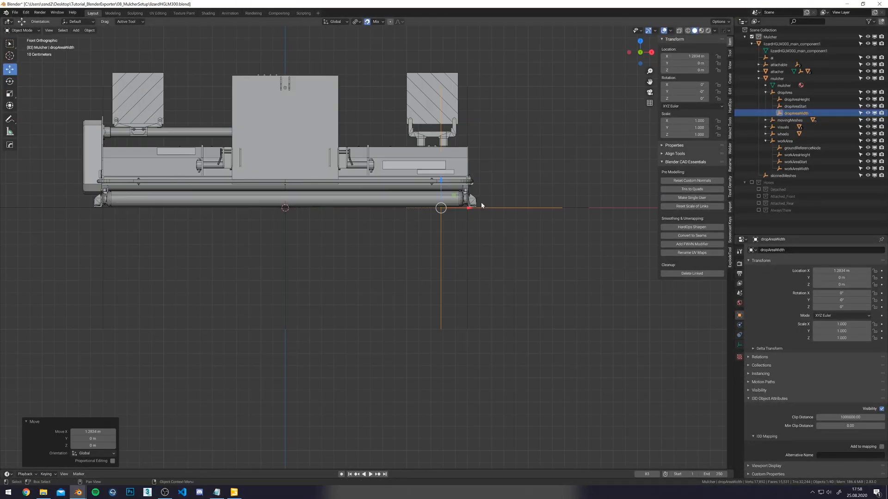
scroll(239, 313, "up", 5)
left_click_drag(251, 279, 350, 269)
scroll(350, 278, "down", 5)
middle_click_drag(301, 307, 336, 337, "shift")
scroll(446, 279, "down", 2)
key("ctrl+s")
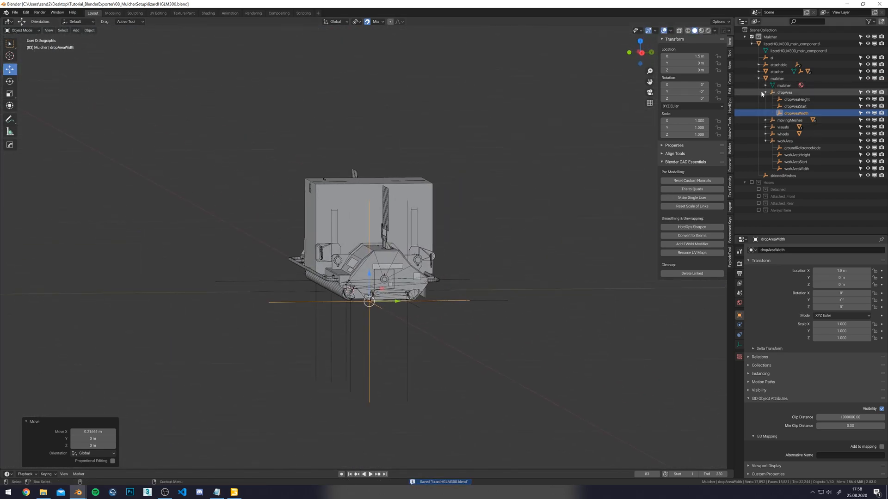
Review the contents of the mulcher's movingMeshes group and of the attacher in the object hierarchy.
left_click(765, 92)
left_click(765, 120)
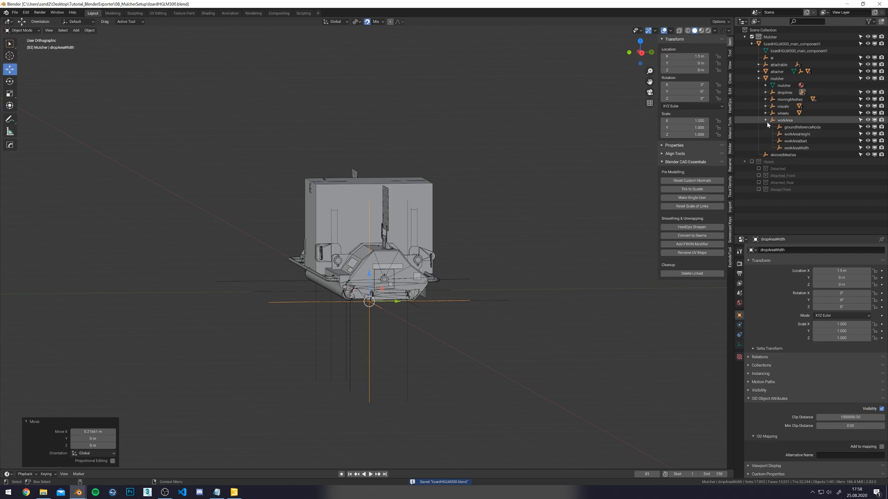
left_click(766, 99)
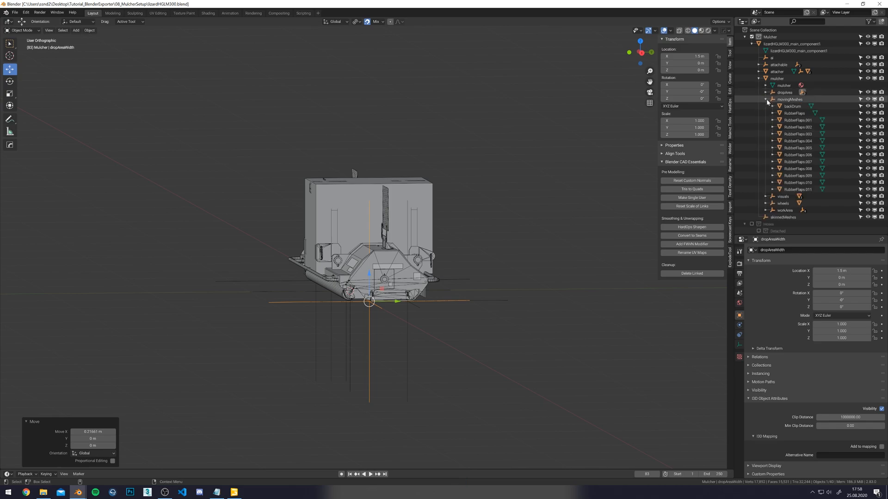
left_click(766, 99)
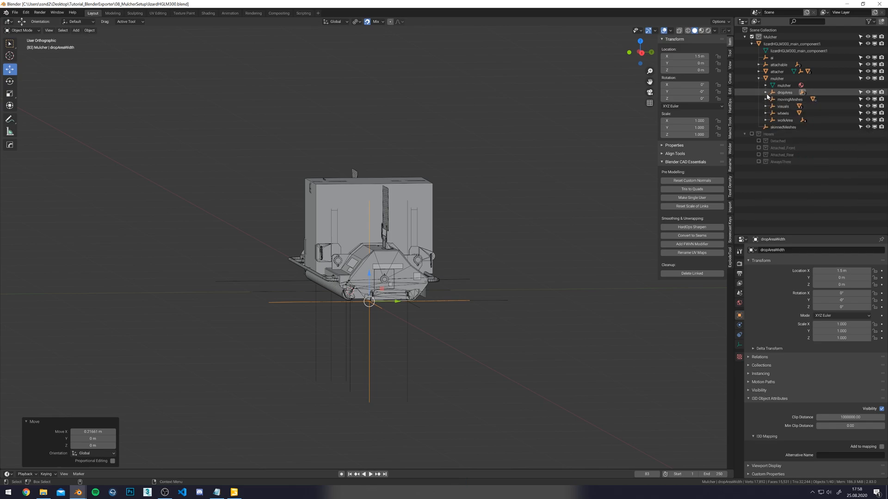
left_click(759, 78)
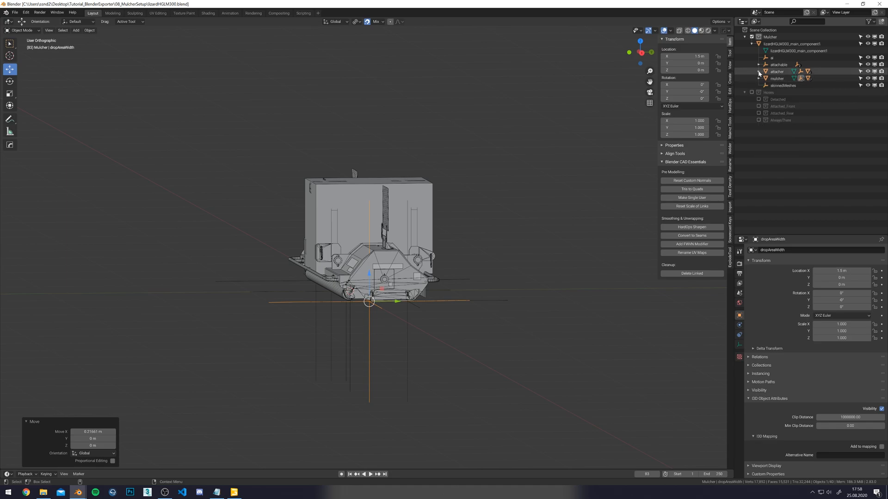
left_click(759, 72)
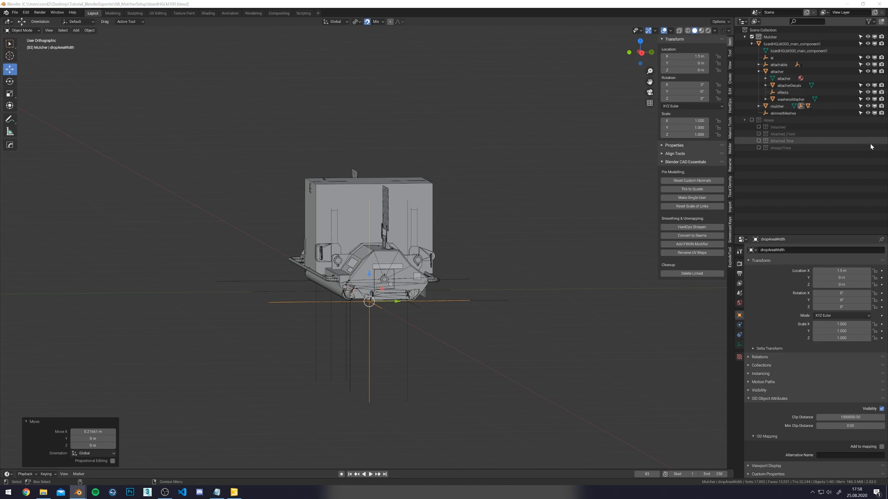
left_click(759, 71)
Duplicate the attacherJointBack empty in place under attachable and rename the copy topReferencePointBack.
left_click(759, 65)
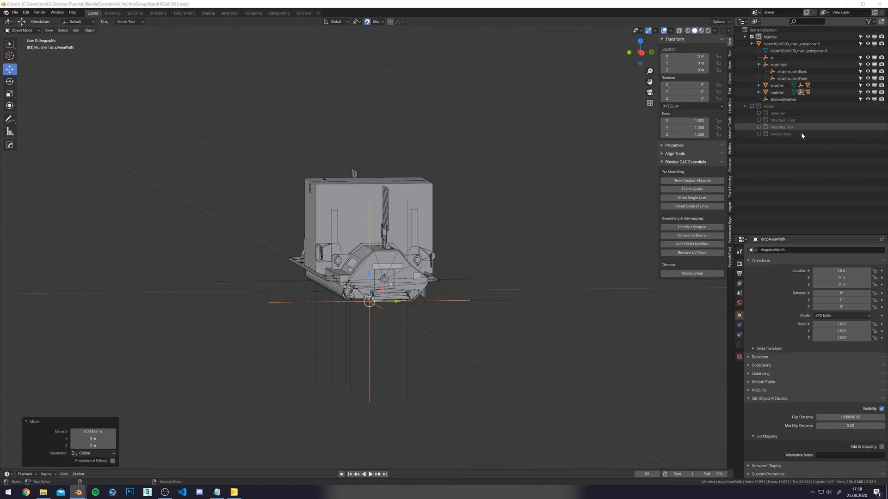
left_click(792, 71)
middle_click_drag(490, 153, 531, 138)
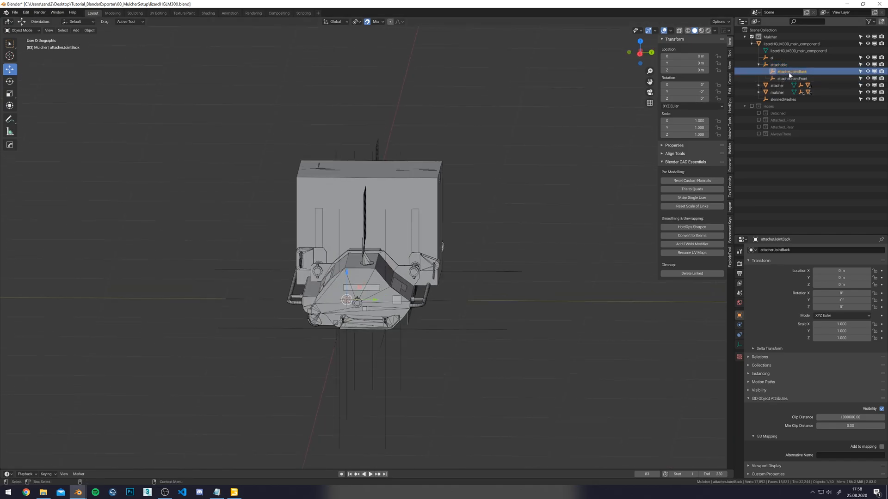
key("shift+d")
right_click(592, 141)
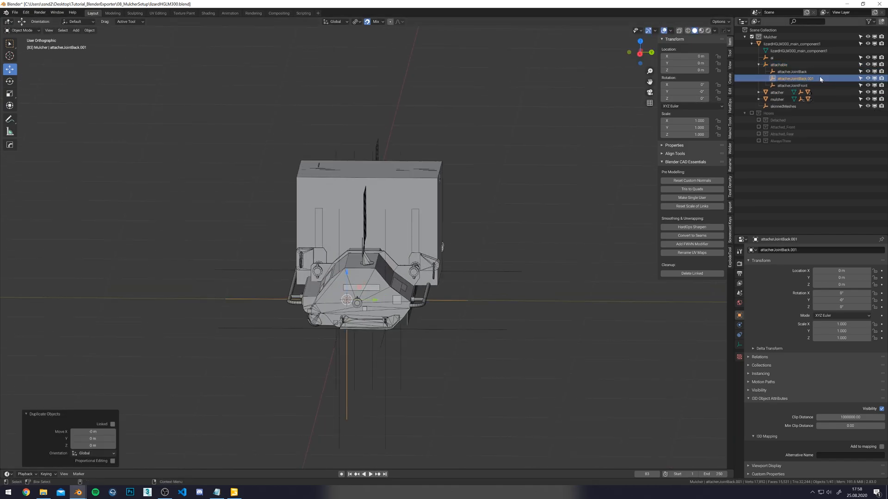
type("topReferencePo")
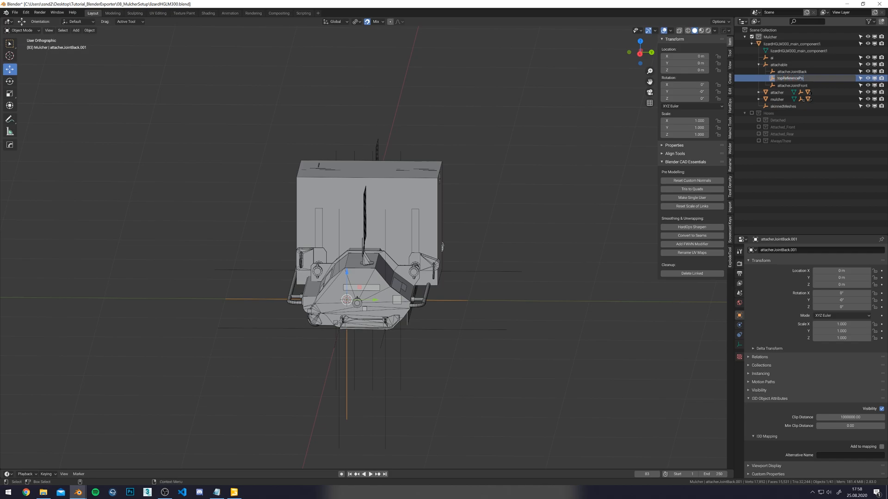
type("intBack")
key("Return")
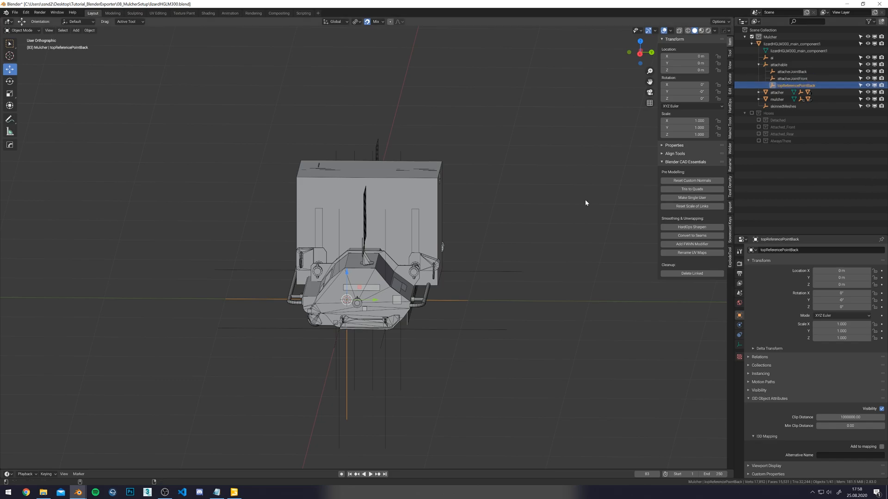
Duplicate the topReferencePointBack empty in place and rename the copy topReferencePointFront.
key("shift+d")
right_click(502, 123)
double_click(799, 92)
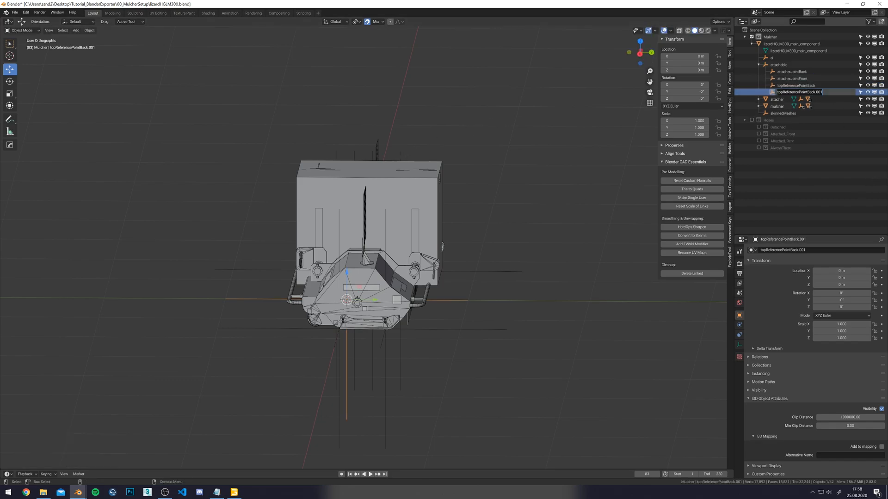
type("Front")
key("Return")
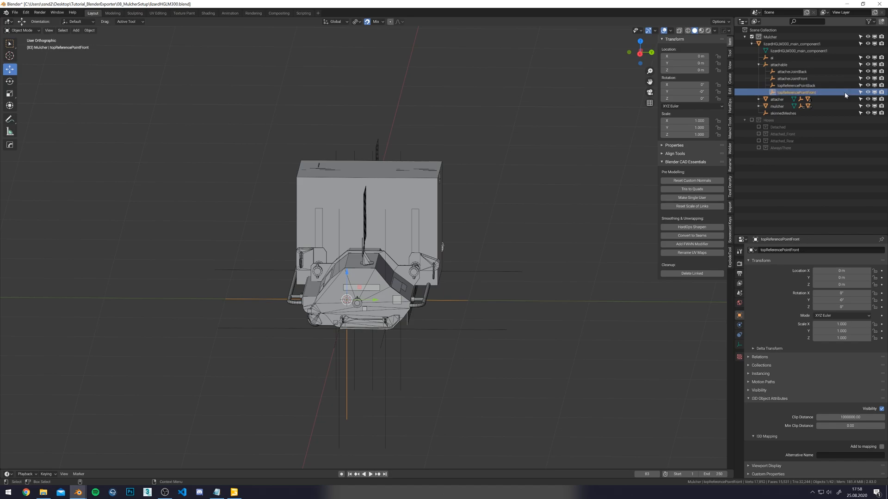
Hide the lizardHGLM300_main_component1 collision box covering the attacher frame.
left_click(801, 78)
middle_click_drag(479, 187, 458, 227, "shift")
left_click(458, 228)
key("h")
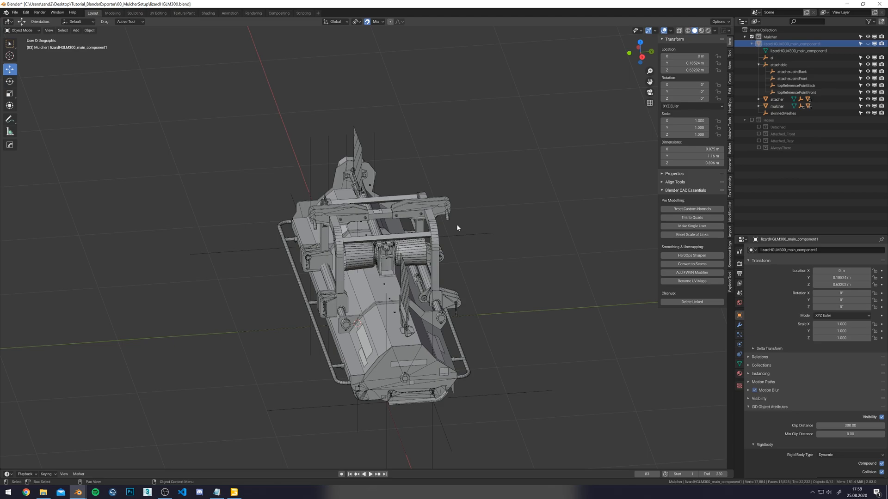
Examine the attacher frame and its hitch points from several angles.
middle_click_drag(283, 238, 401, 221)
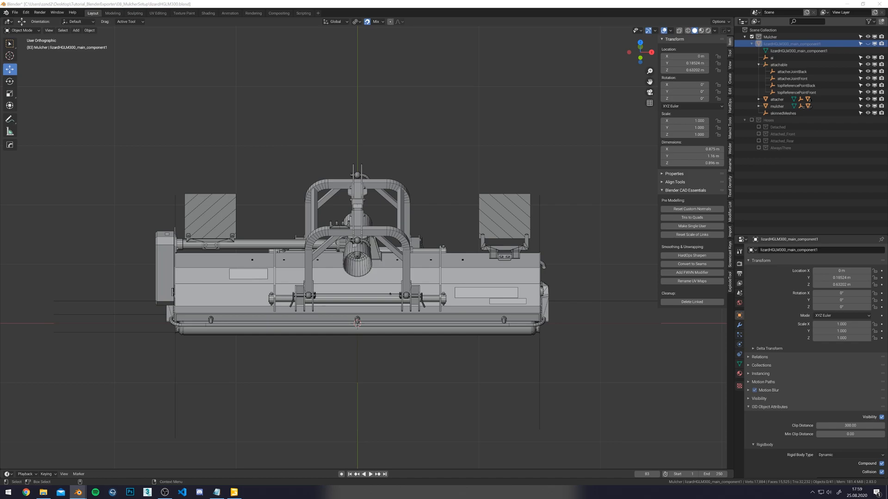
middle_click_drag(394, 270, 442, 263, "shift")
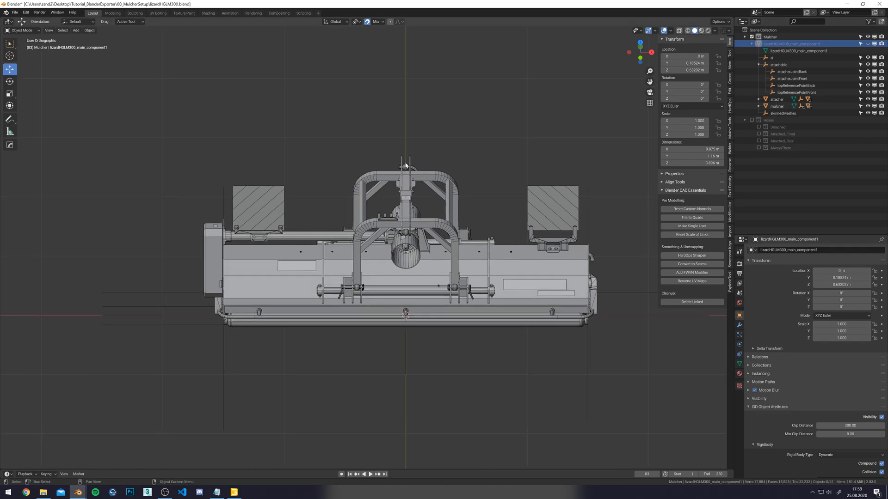
left_click(417, 171)
middle_click_drag(380, 187, 366, 217, "shift")
scroll(395, 160, "down", 4)
middle_click_drag(393, 162, 359, 241)
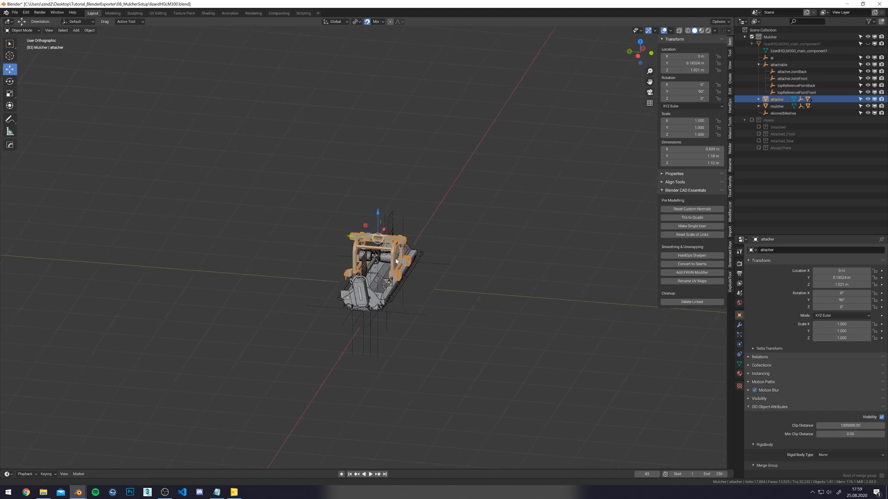
scroll(395, 270, "up", 3)
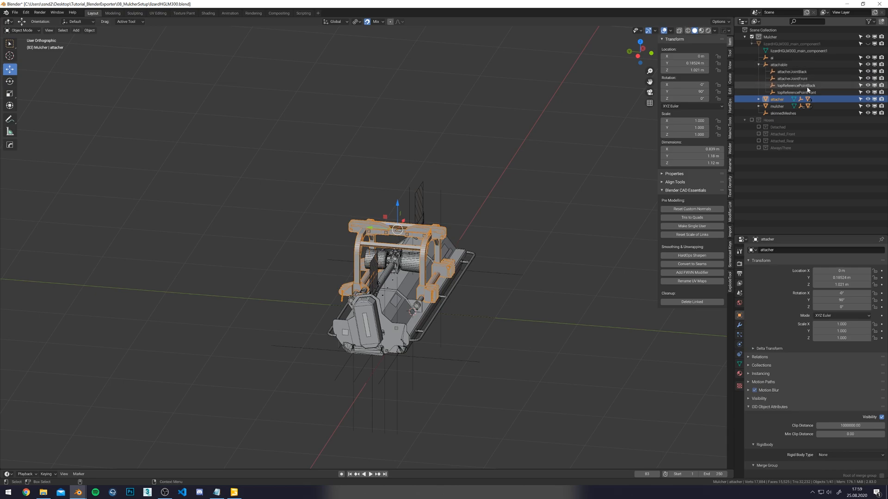
Select the attacherJointBack empty and set the transform orientation to Local.
left_click(792, 72)
middle_click_drag(395, 232, 414, 203)
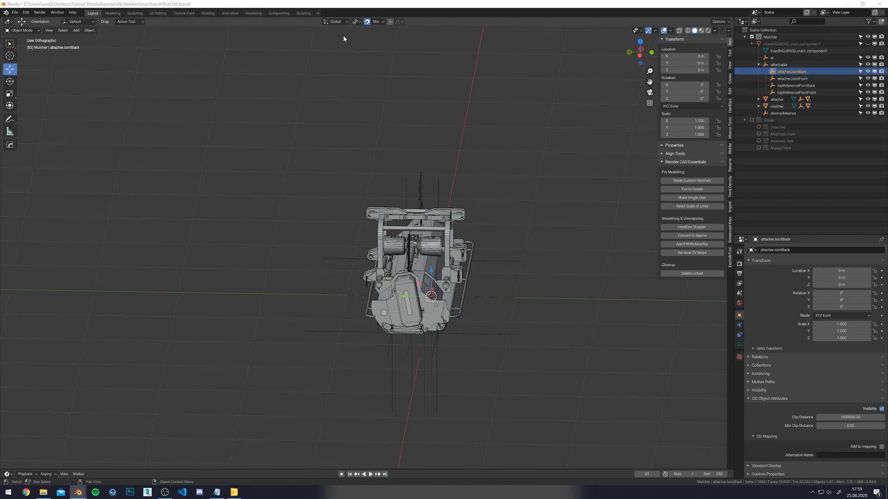
middle_click_drag(330, 83, 336, 69, "shift")
left_click(338, 21)
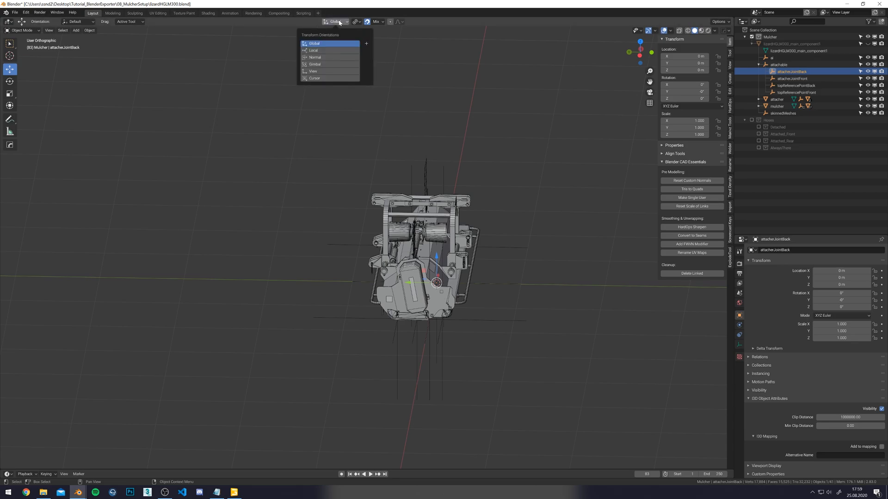
left_click(316, 50)
middle_click_drag(475, 198, 415, 200)
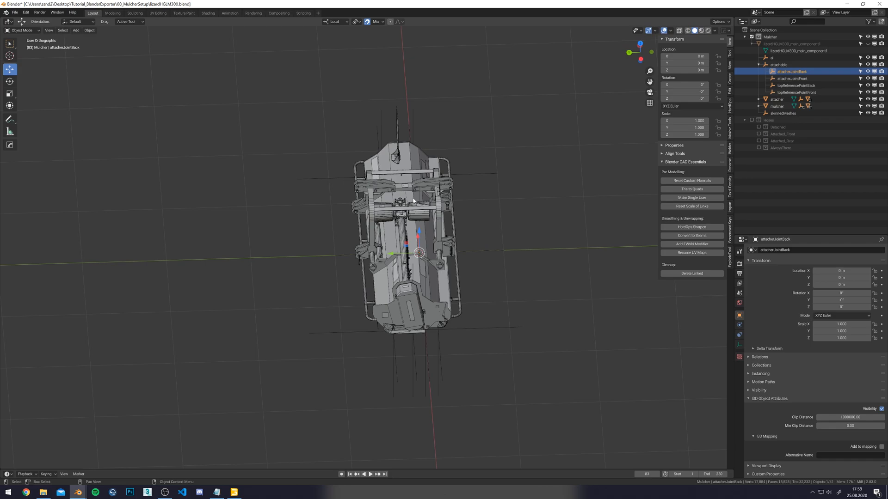
scroll(414, 200, "up", 2)
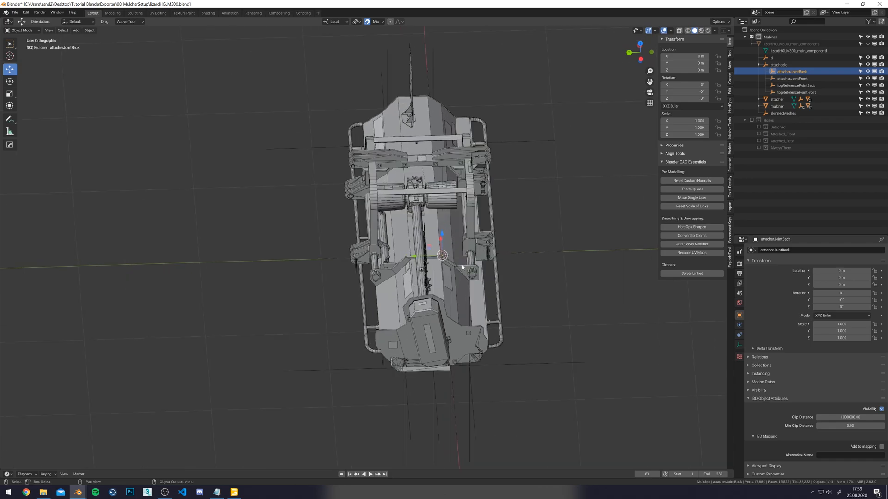
Try rotating the attacherJointBack empty to check its local axes, and undo the rotation.
key("shift+space")
key("r")
left_click_drag(457, 258, 479, 279)
key("w")
middle_click_drag(522, 272, 464, 254)
key("ctrl+z")
Move the attacherJointBack empty in the side view to about Y -0.40 m and Z 0.22 m.
key("KP_1")
key("KP_3")
scroll(435, 250, "up", 2)
left_click_drag(488, 249, 419, 210)
scroll(411, 199, "up", 5)
scroll(402, 266, "up", 4)
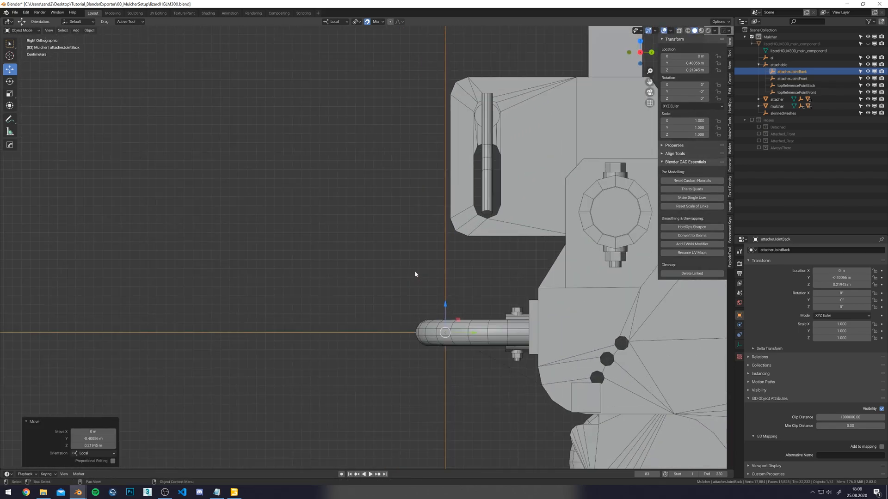
Examine the lower hitch bracket and its pin on the attacher's negative-Y side.
middle_click_drag(413, 272, 368, 276, "shift")
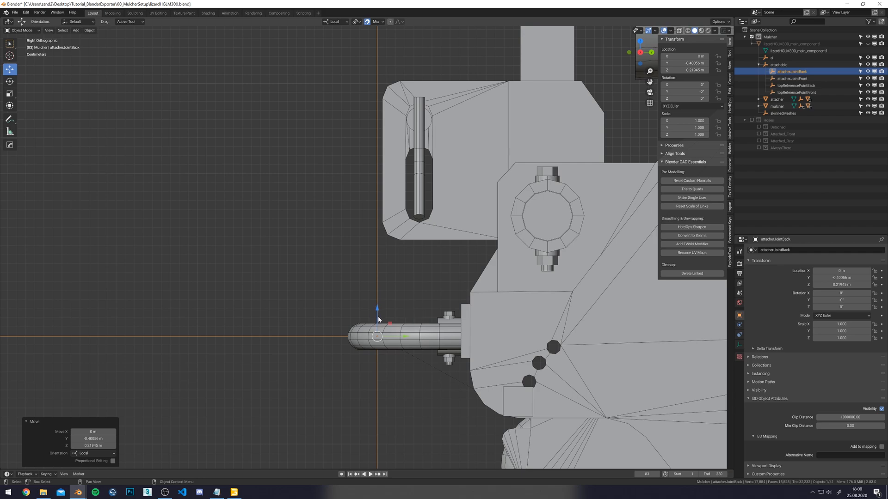
scroll(418, 191, "up", 4)
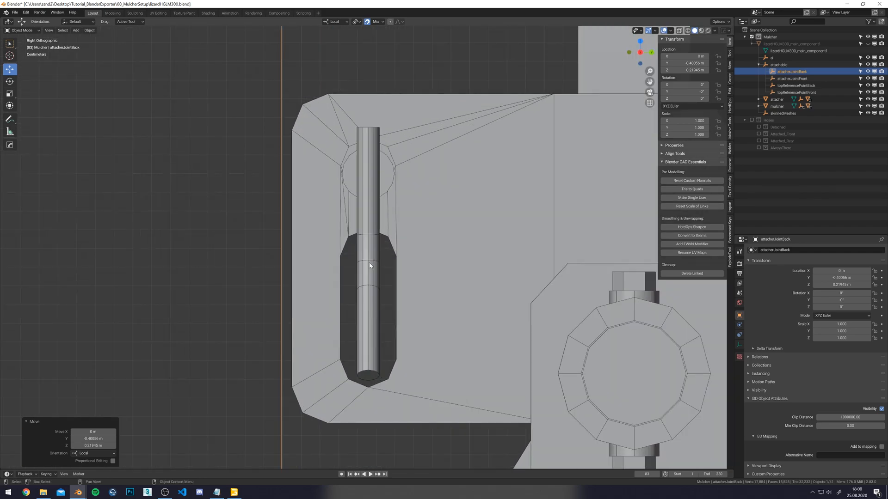
left_click(376, 217)
scroll(375, 188, "up", 1)
scroll(348, 187, "down", 7)
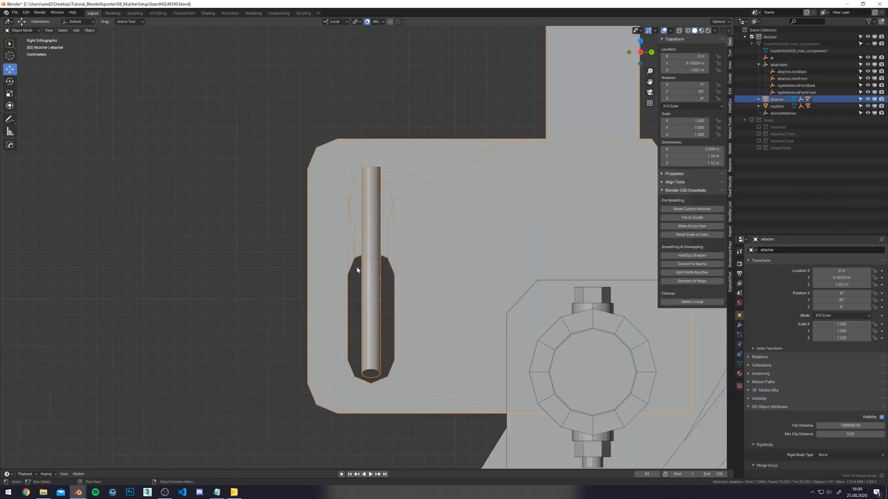
left_click(363, 257)
scroll(363, 258, "up", 4)
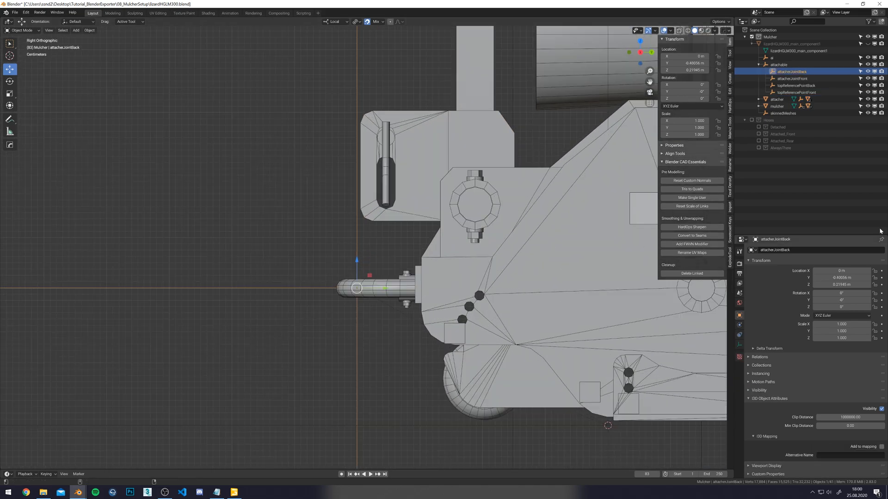
Move the attacherJointBack empty across to the positive-Y hitch bracket, at about Y 0.75 m and Z 0.30 m.
scroll(365, 245, "down", 5)
middle_click_drag(417, 233, 227, 252, "shift")
left_click_drag(202, 262, 498, 237)
scroll(354, 245, "up", 4)
scroll(406, 265, "up", 6)
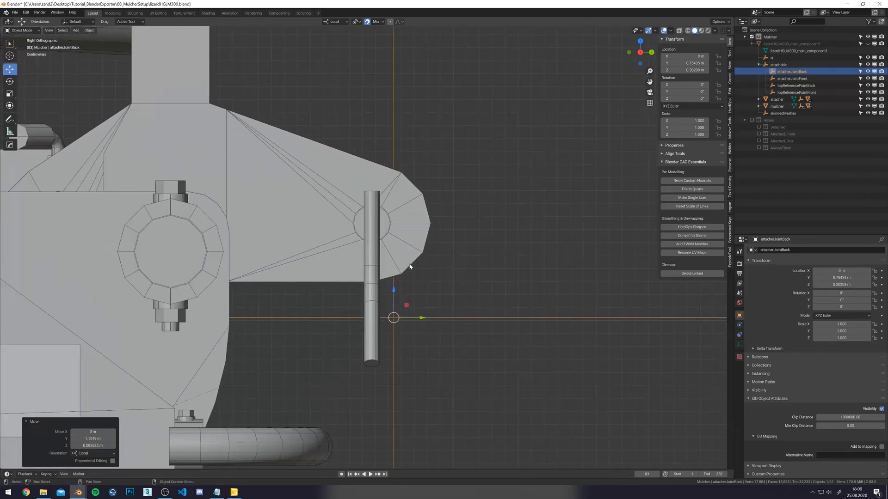
Align the attacherJointBack empty with the lower hitch pin at about Y 0.738 m and Z 0.375 m, using X-ray display.
scroll(439, 216, "down", 8)
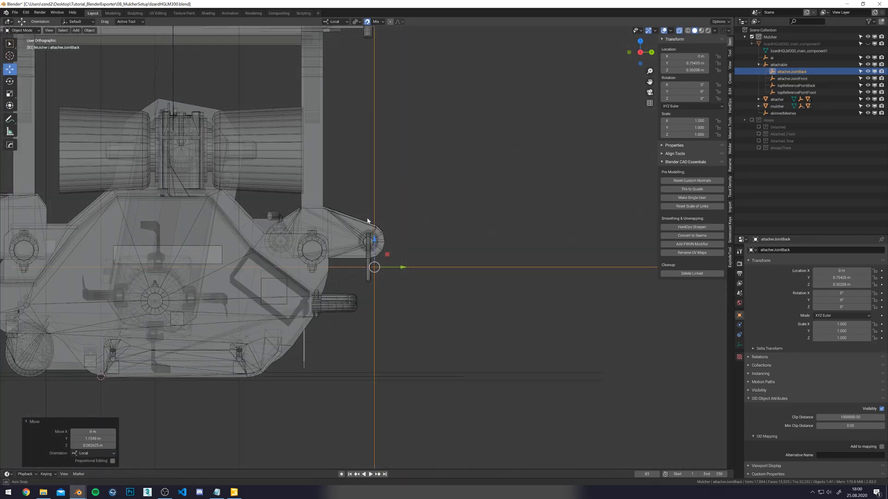
middle_click_drag(367, 216, 394, 226, "alt")
scroll(395, 226, "down", 6)
key("alt+z")
middle_click_drag(346, 204, 365, 213, "alt")
scroll(364, 213, "up", 8)
scroll(387, 267, "up", 5)
key("alt+z")
left_click_drag(406, 323, 373, 163)
scroll(469, 231, "down", 8)
mouse_move(479, 237)
middle_mouse_down()
mouse_move(427, 270)
mouse_move(467, 244)
middle_mouse_up()
key("alt+z")
scroll(329, 230, "down", 5)
middle_click_drag(329, 229, 349, 281)
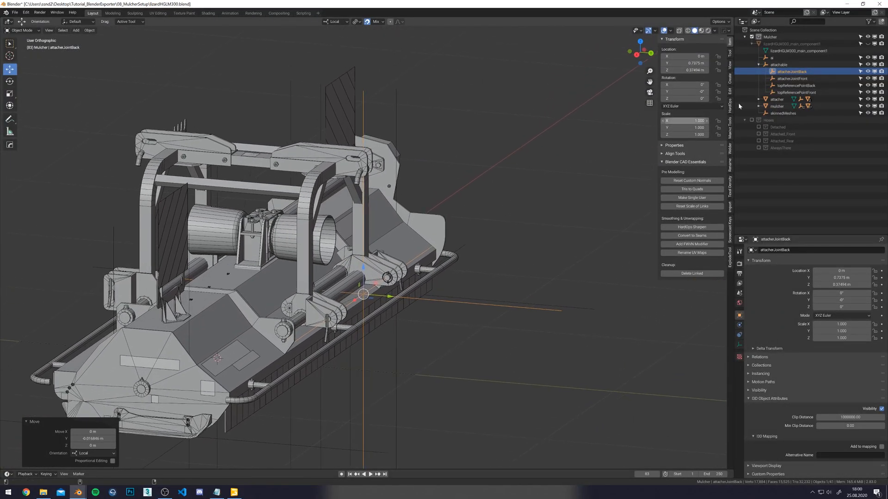
Move the topReferencePointBack empty in the side view from the origin up to the upper positive-Y hitch hook.
left_click(794, 87)
key("KP_1")
key("KP_3")
middle_click_drag(255, 308, 288, 324, "shift")
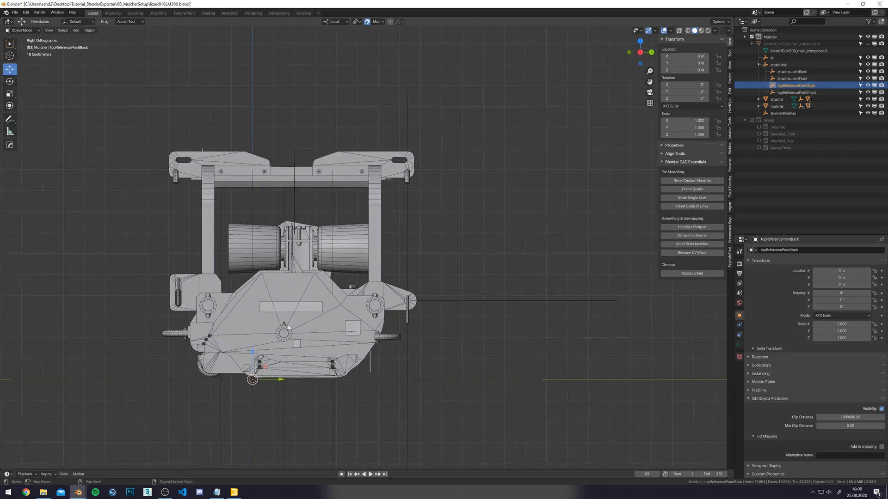
left_click_drag(266, 368, 415, 172)
scroll(462, 168, "up", 6)
Align the topReferencePointBack empty with the upper hitch pin at about Y 0.737 m and Z 0.989 m, using X-ray display.
middle_click_drag(472, 111, 319, 356)
scroll(376, 282, "up", 4)
middle_click_drag(357, 292, 419, 242)
scroll(386, 258, "up", 3)
key("alt+z")
left_click_drag(439, 225, 390, 241)
left_click_drag(445, 240, 357, 177)
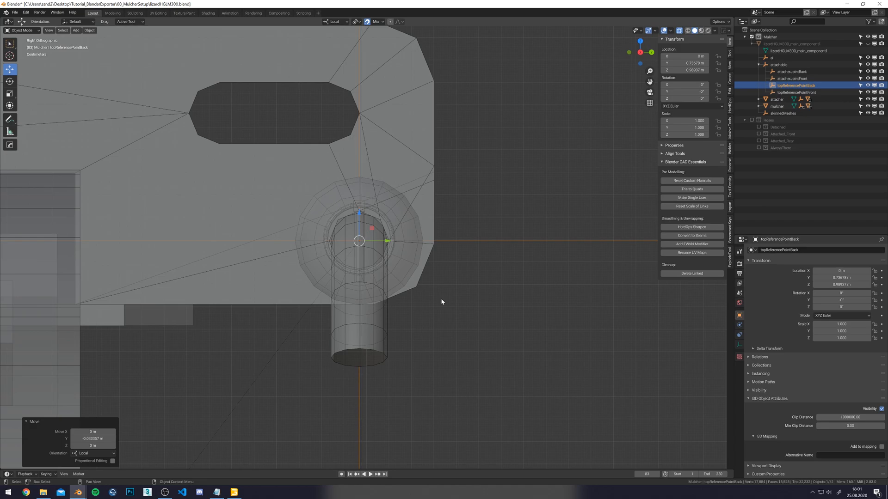
scroll(440, 300, "down", 4)
middle_click_drag(437, 259, 469, 211, "shift")
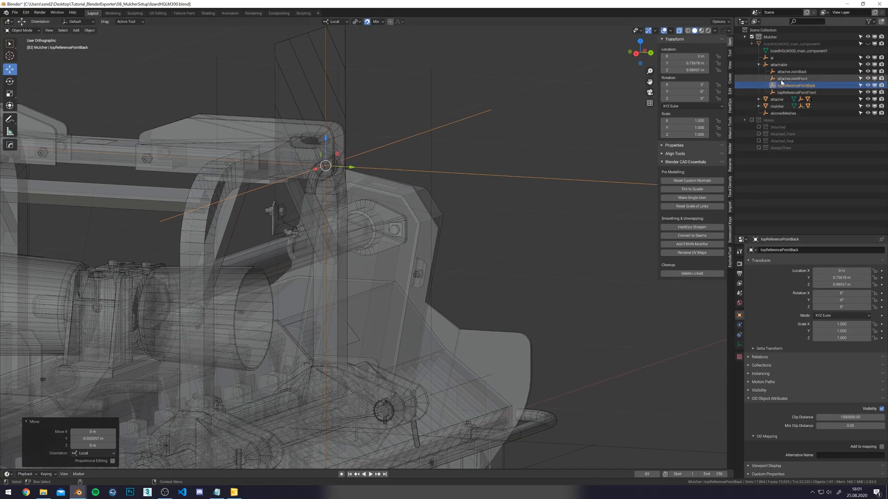
Parent the topReferencePointBack empty to attacherJointFront, keeping its transform.
middle_click_drag(498, 206, 504, 229, "shift")
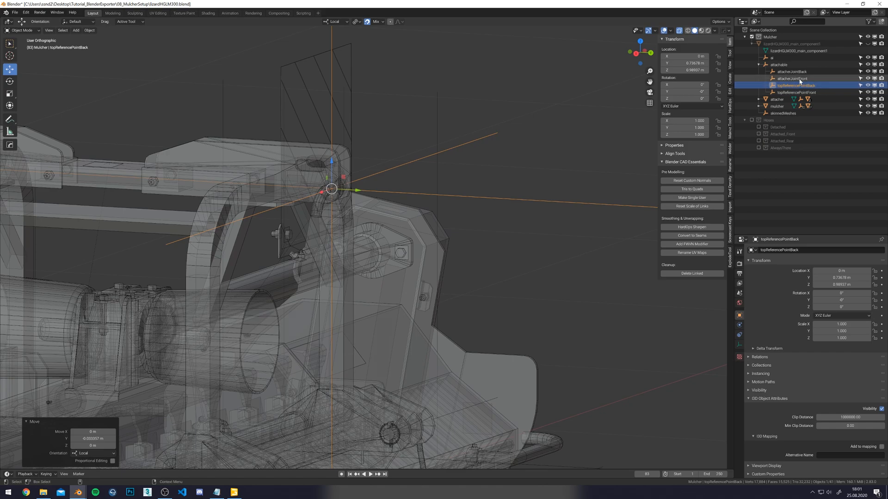
scroll(514, 209, "down", 5)
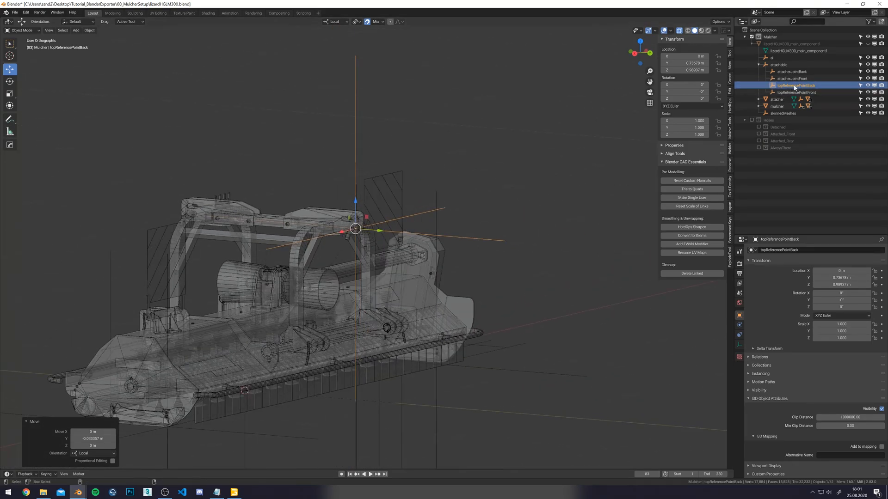
left_click(792, 78, "ctrl")
key("ctrl+p")
left_click(553, 208)
left_click(793, 85)
left_click(791, 72)
key("KP_1")
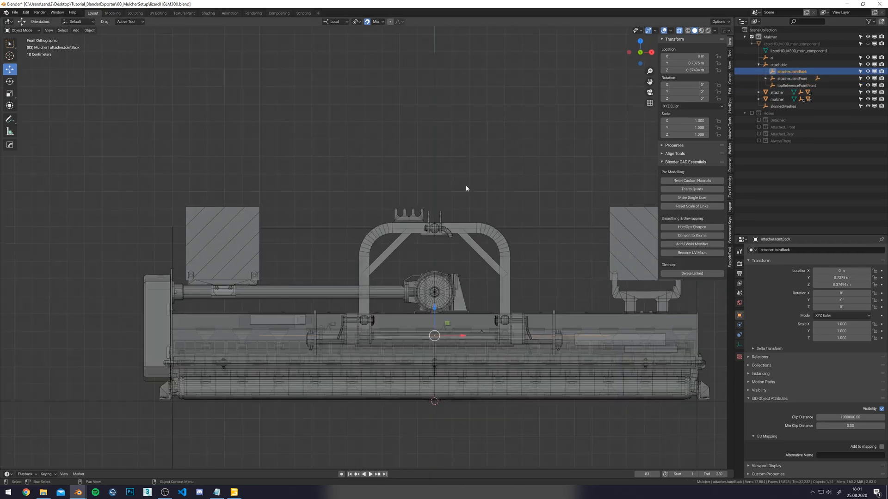
key("KP_3")
Reparent the topReferencePointBack empty to attacherJointBack, keeping its transform.
left_click(766, 78)
left_click(802, 86)
left_click(791, 72, "ctrl")
middle_click_drag(612, 177, 567, 174, "shift")
key("ctrl+p")
left_click(545, 173)
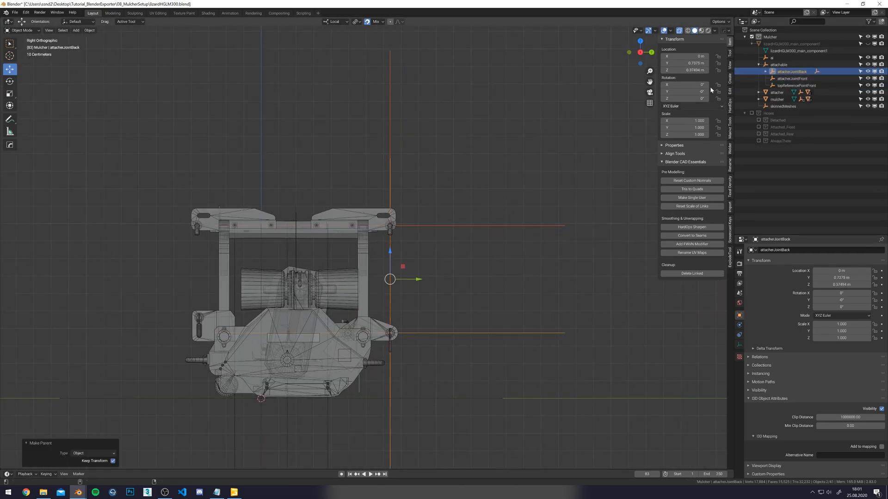
Move the attacherJointFront empty to the lower negative-Y hitch pin, at about Y -0.354 m and Z 0.464 m.
left_click(792, 79)
middle_click_drag(460, 208, 517, 180, "shift")
left_click_drag(330, 361, 259, 277)
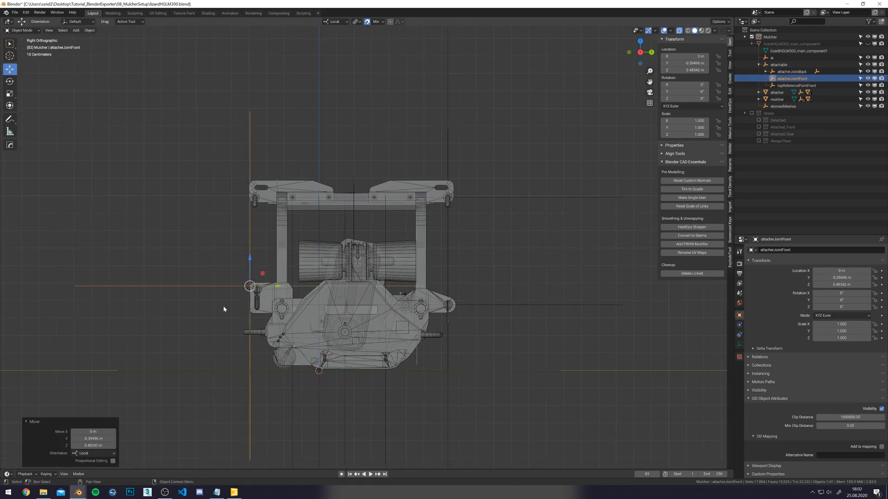
scroll(259, 277, "up", 12)
left_click_drag(302, 177, 374, 190)
scroll(365, 277, "down", 10)
Move the topReferencePointFront empty to the upper negative-Y hitch pin, at about Y -0.366 m and Z 0.989 m.
left_click(796, 85)
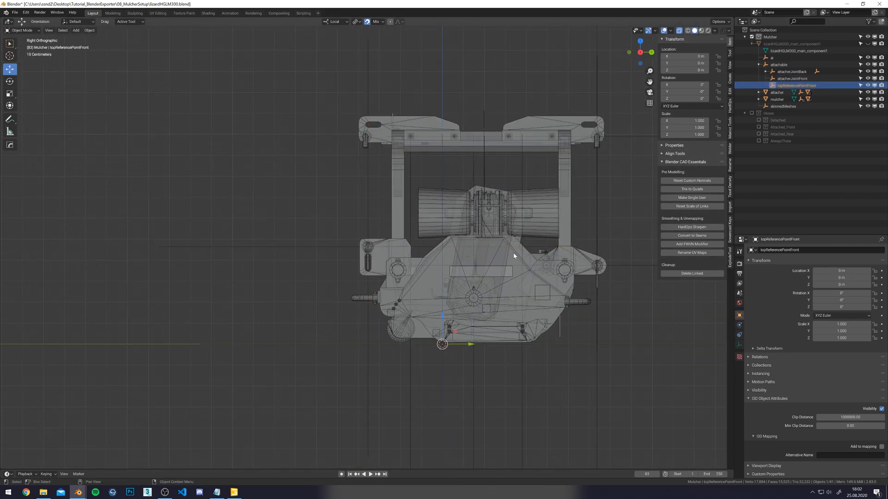
middle_click_drag(517, 247, 511, 262)
left_click_drag(448, 346, 356, 138)
scroll(379, 162, "up", 6)
middle_click_drag(388, 173, 431, 458)
scroll(428, 440, "up", 2)
left_click_drag(403, 178, 410, 231)
left_click_drag(410, 157, 385, 242)
scroll(385, 242, "down", 7)
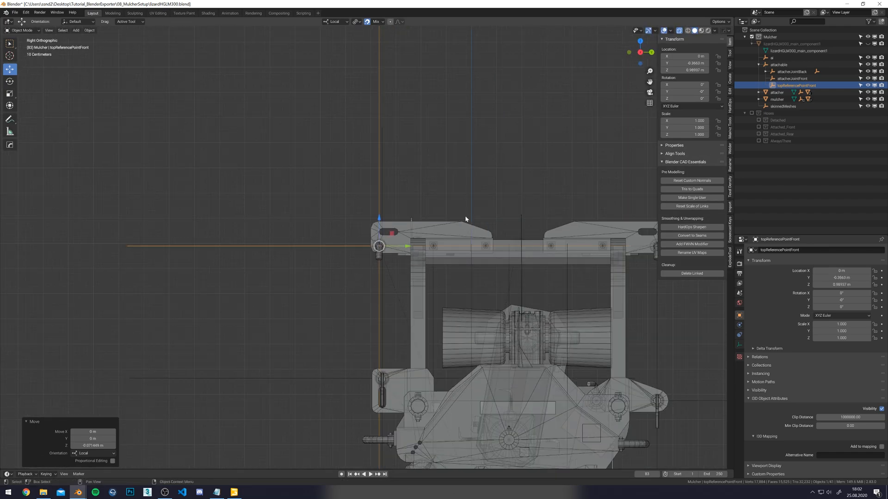
Parent the topReferencePointFront empty to attacherJointFront, keeping its transform.
left_click(802, 79, "ctrl")
middle_click_drag(482, 217, 434, 177, "shift")
key("ctrl+p")
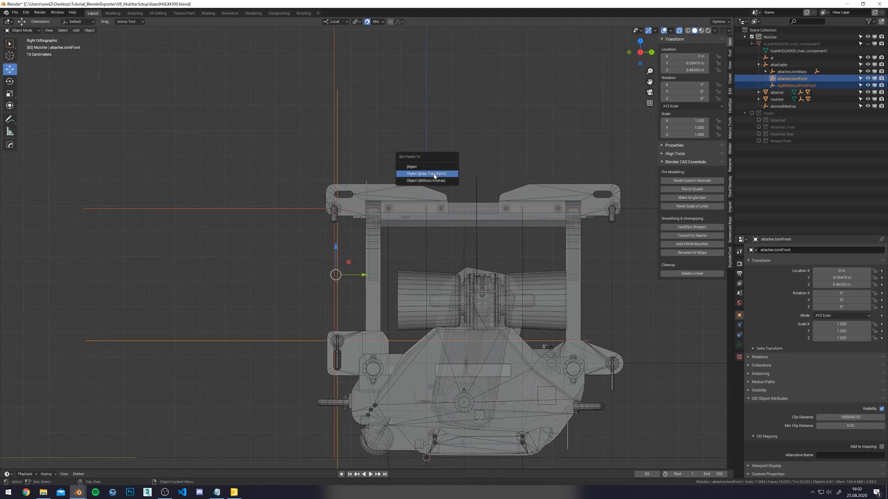
left_click(434, 175)
Turn off X-ray display and check the attacherJointFront and topReferencePointFront empties on the mulcher.
scroll(601, 207, "down", 7)
middle_click_drag(559, 213, 510, 173, "shift")
mouse_move(497, 162)
middle_mouse_down()
mouse_move(479, 192)
mouse_move(462, 157)
middle_mouse_up()
scroll(479, 192, "up", 4)
key("alt+z")
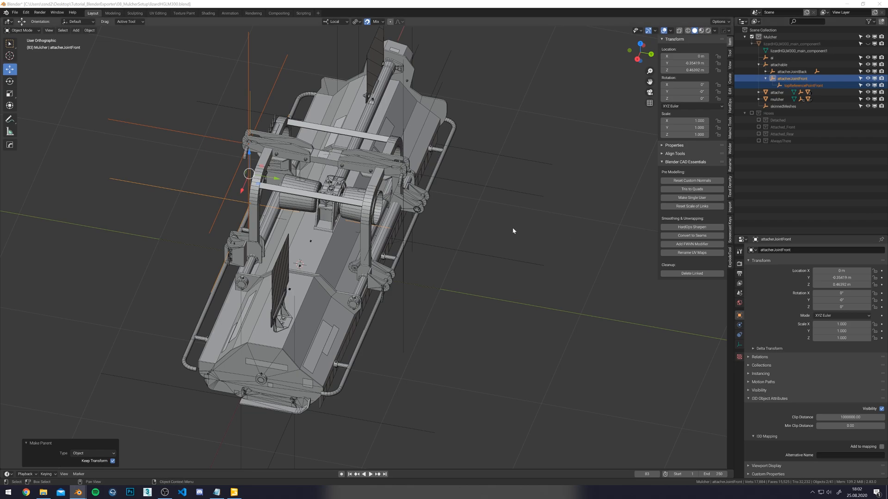
middle_click_drag(490, 207, 557, 212)
left_click(812, 86)
left_click(799, 78)
middle_click_drag(463, 222, 427, 275)
Clear the parent of the topReferencePointBack empty while keeping its transformation.
left_click(765, 72)
left_click(803, 79)
key("alt+p")
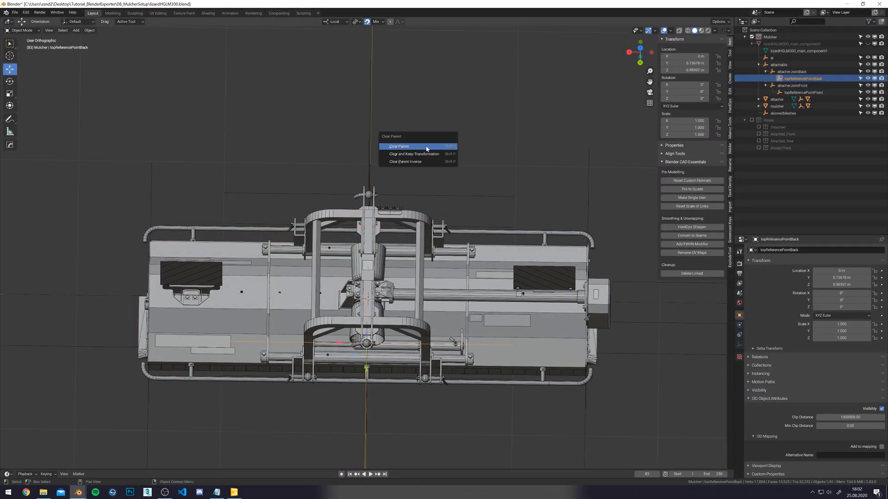
left_click(419, 149)
middle_click_drag(406, 154, 473, 162)
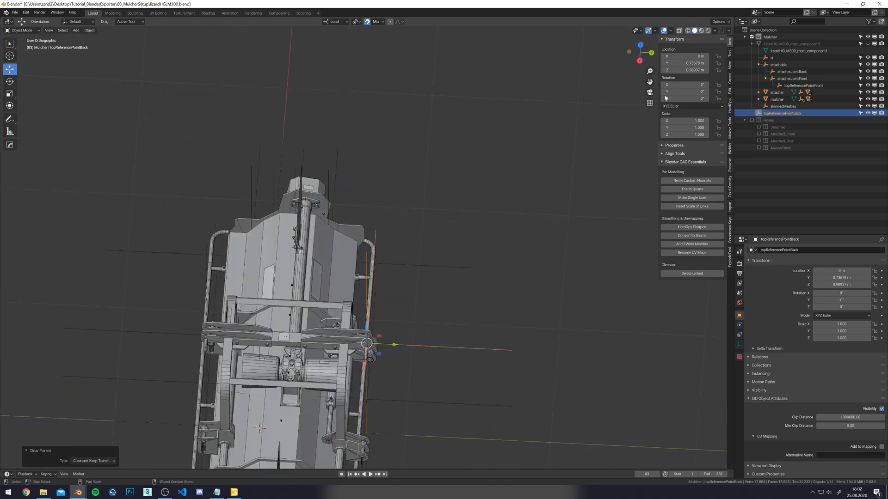
Rotate the attacherJointBack empty -90° about its local Z axis.
left_click(788, 72)
middle_click_drag(442, 274, 335, 263)
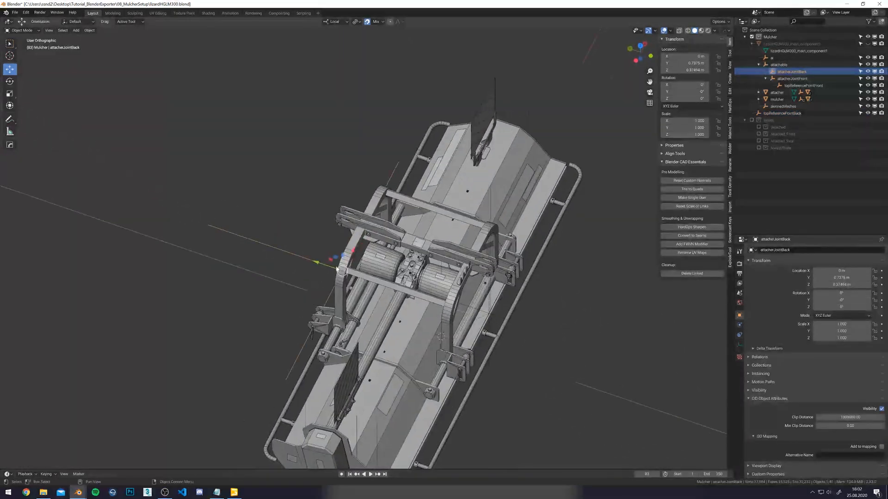
scroll(328, 279, "up", 1)
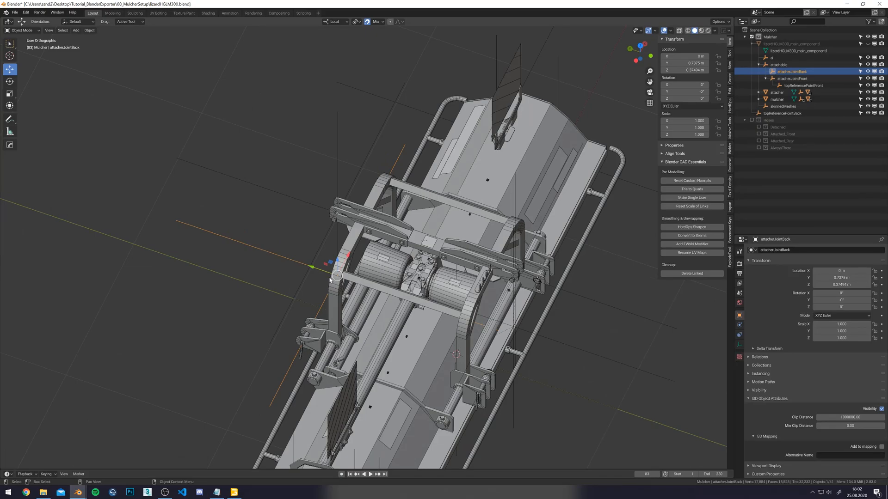
key("e")
left_click_drag(346, 296, 269, 310)
middle_click_drag(527, 259, 450, 269, "alt")
key("w")
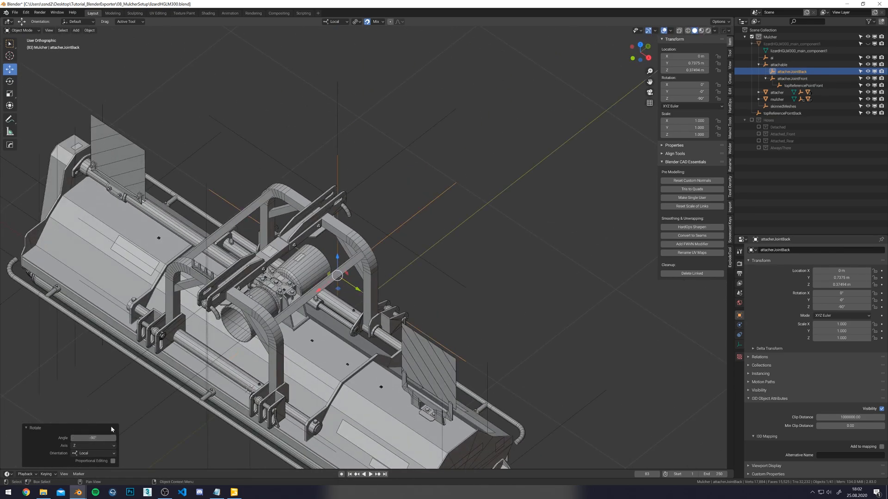
Try rotating the attacherJointBack empty 90° about its local Y axis and undo that rotation.
middle_click_drag(481, 212, 492, 230)
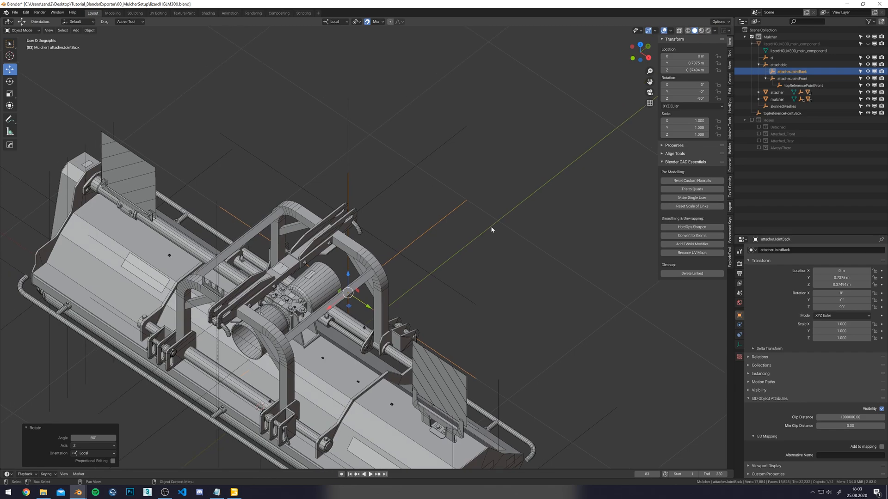
middle_click_drag(492, 230, 460, 235)
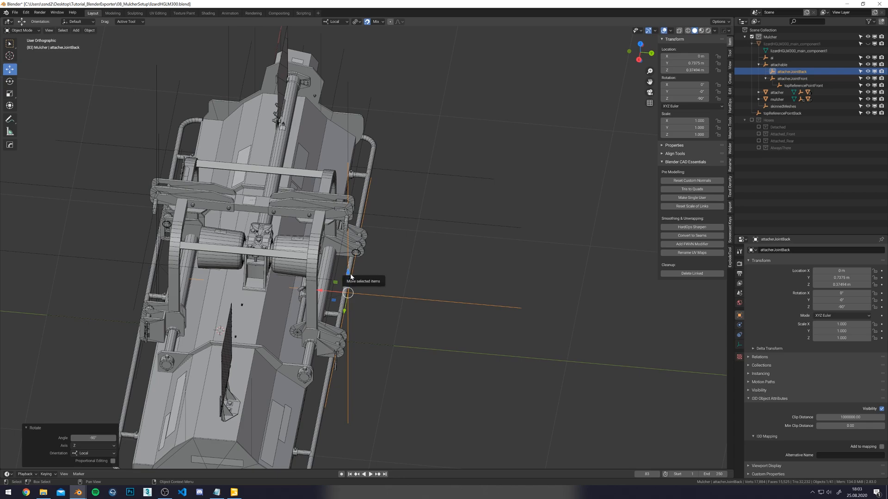
middle_click_drag(371, 281, 363, 273)
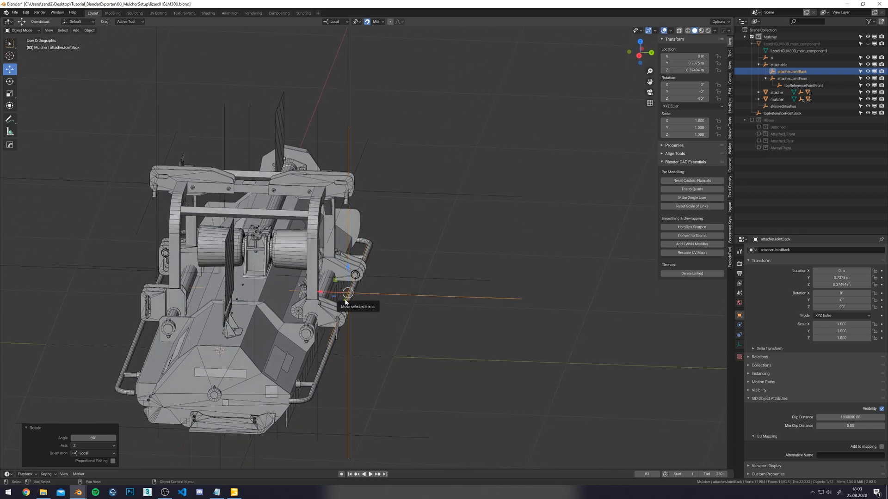
key("r")
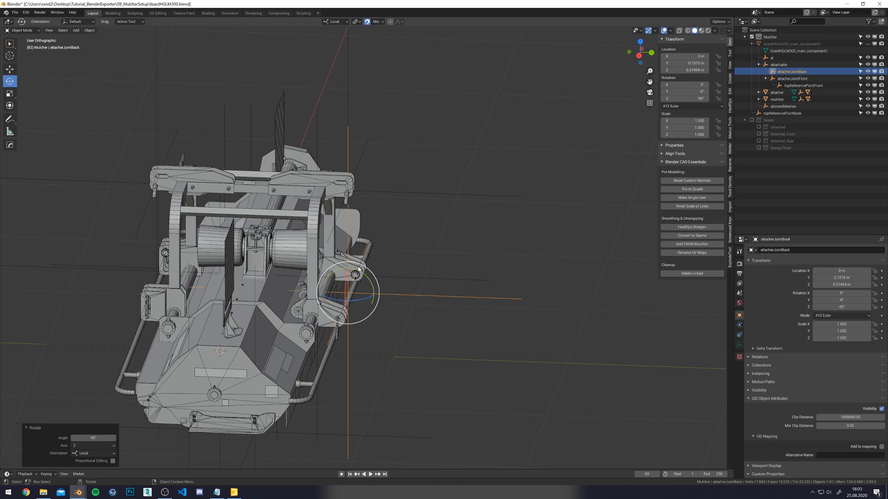
left_click_drag(359, 271, 379, 311)
key("w")
middle_click_drag(398, 303, 354, 297)
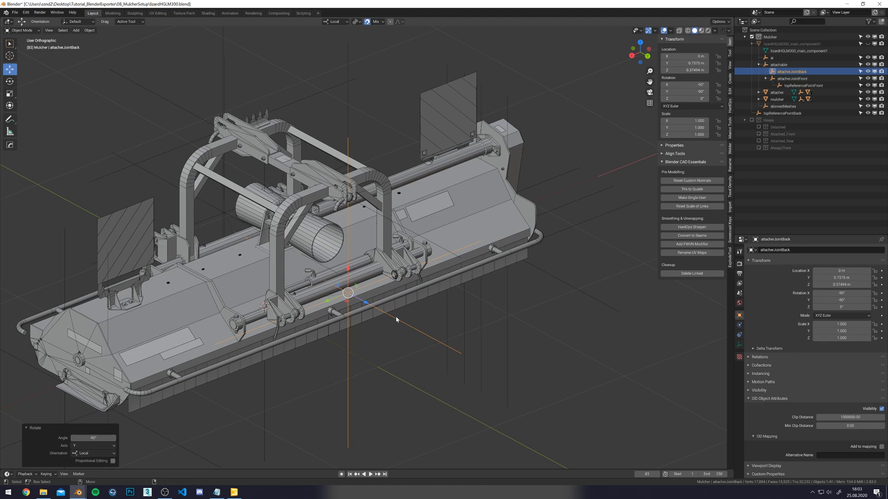
key("ctrl+z")
middle_click_drag(396, 319, 333, 100)
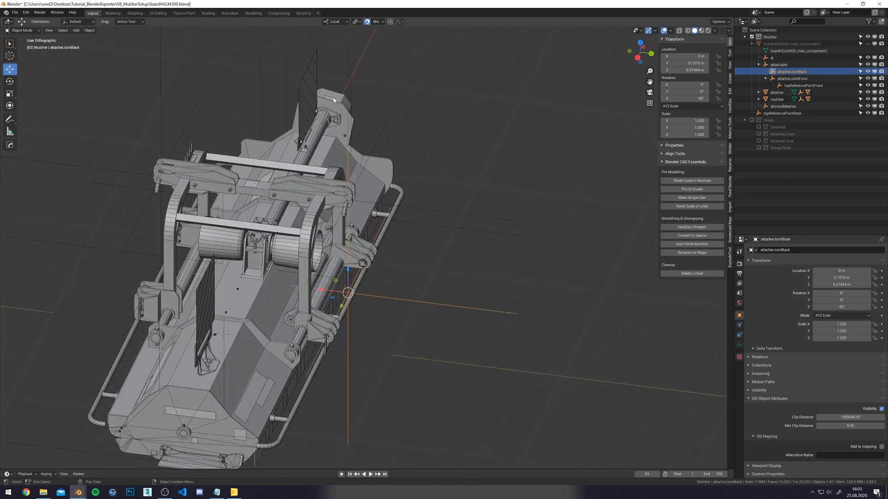
Set the transform orientation to Global.
left_click(346, 22)
left_click(333, 43)
middle_click_drag(456, 176, 492, 160, "shift")
middle_click_drag(435, 206, 535, 190, "shift")
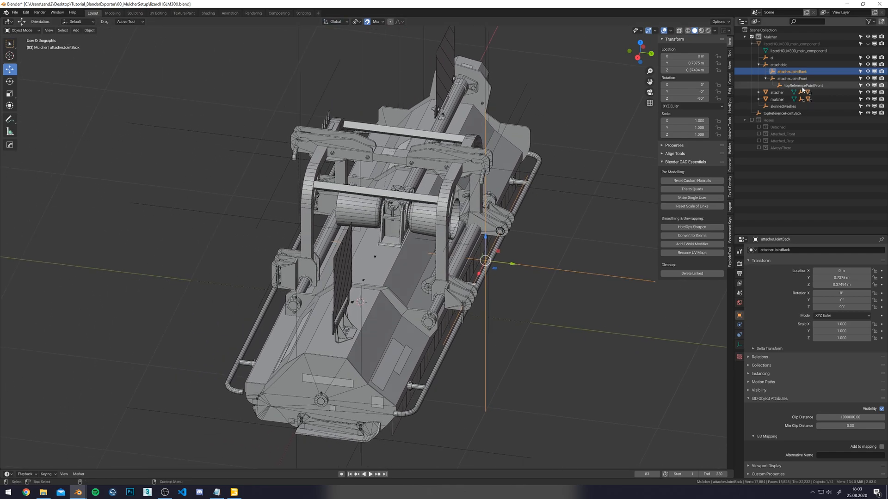
Clear the parent of the topReferencePointFront empty.
left_click(792, 85)
key("alt+p")
left_click(502, 167)
Rotate the attacherJointFront empty 90° about the global Z axis.
left_click(792, 78)
middle_click_drag(351, 176, 348, 235)
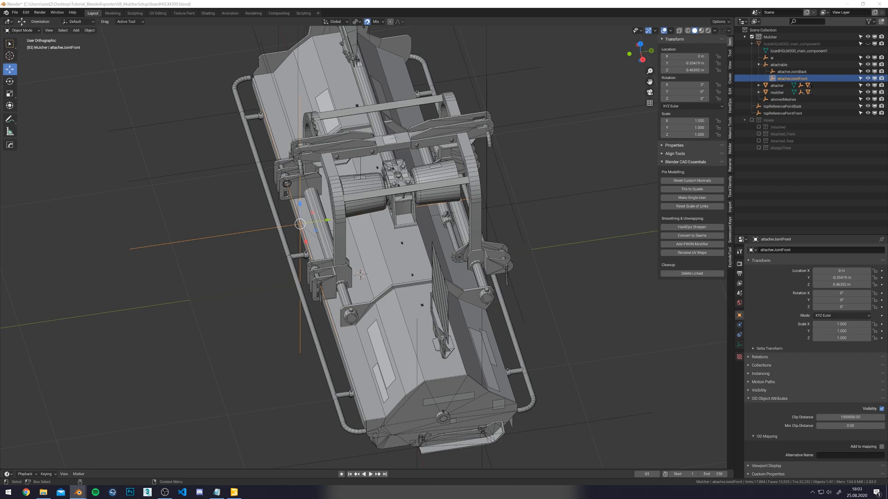
middle_click_drag(251, 243, 318, 264)
key("shift+space")
key("r")
left_click_drag(286, 248, 338, 249)
key("shift+space")
key("g")
middle_click_drag(209, 342, 370, 315)
scroll(331, 304, "down", 2)
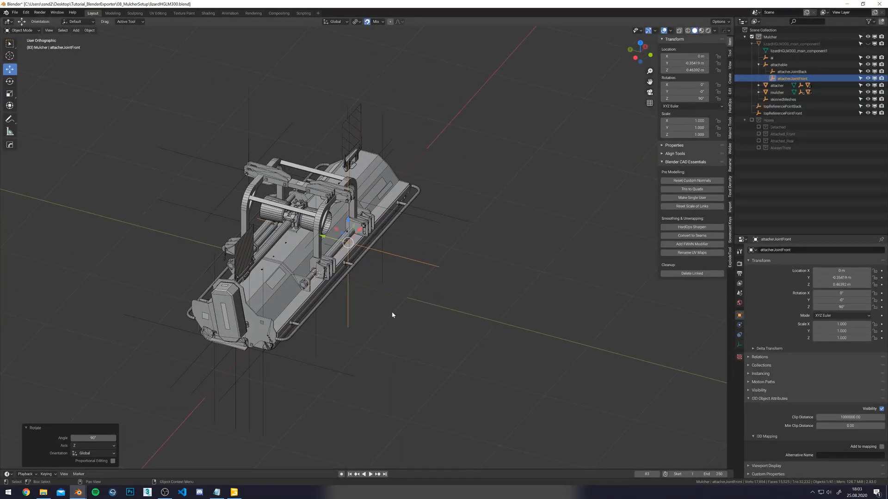
Parent the topReferencePointBack empty to the rotated attacherJointBack, keeping its transform.
left_click(782, 106)
left_click(793, 72, "ctrl")
key("ctrl+p")
left_click(519, 187)
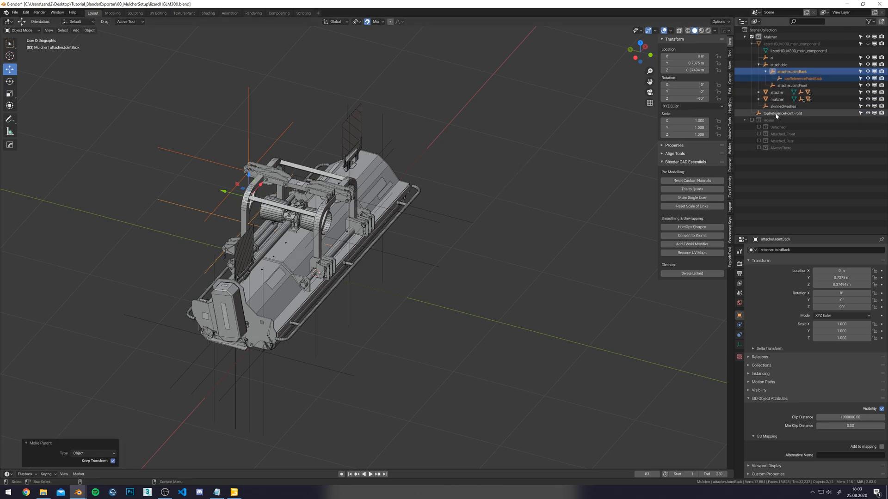
Parent the topReferencePointFront empty to the rotated attacherJointFront, keeping its transform.
left_click(777, 114)
left_click(791, 86, "ctrl")
key("ctrl+p")
left_click(411, 202)
Save the blend file, select the Mulcher collection and bring up the favourite export commands.
key("ctrl+s")
left_click(777, 38)
key("q")
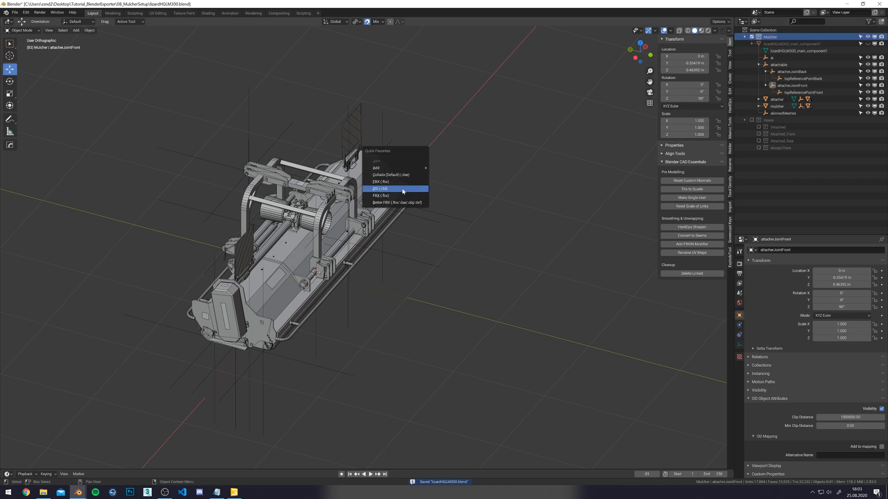
Export the mulcher in I3D format and reload lizardHGLM300.i3d in GIANTS Editor.
left_click(402, 190)
double_click(309, 134)
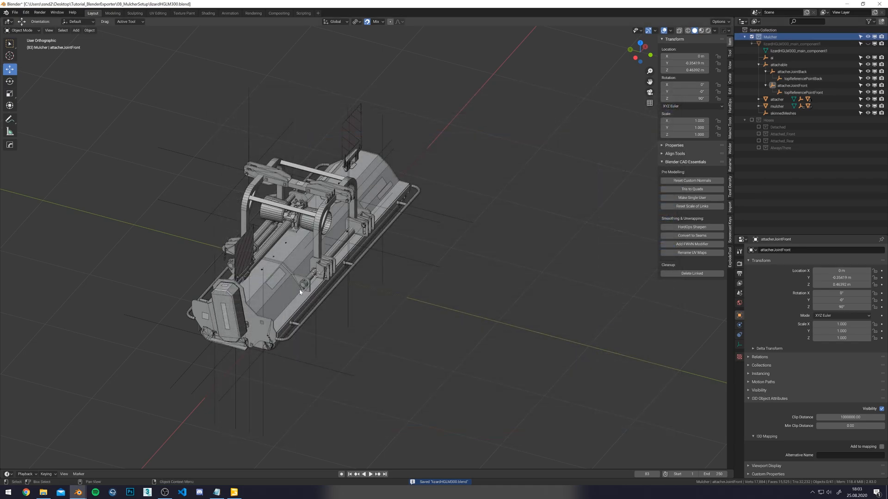
key("alt+Tab")
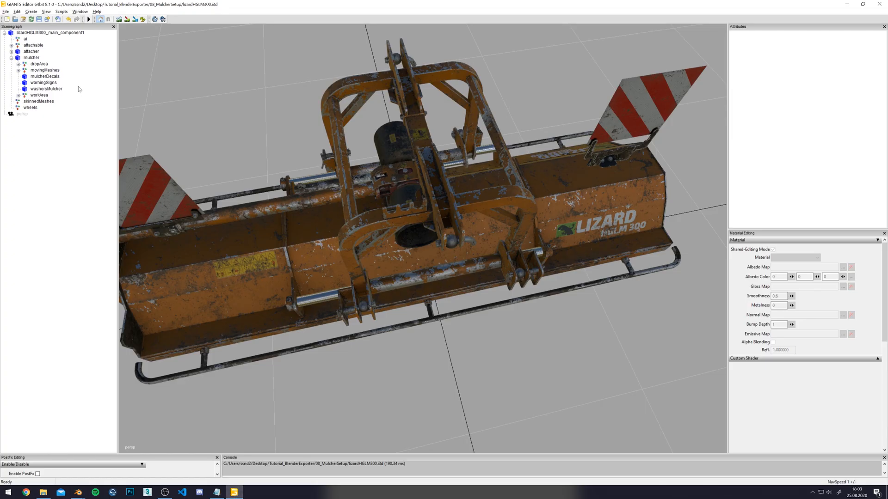
left_click(32, 20)
left_click(481, 246)
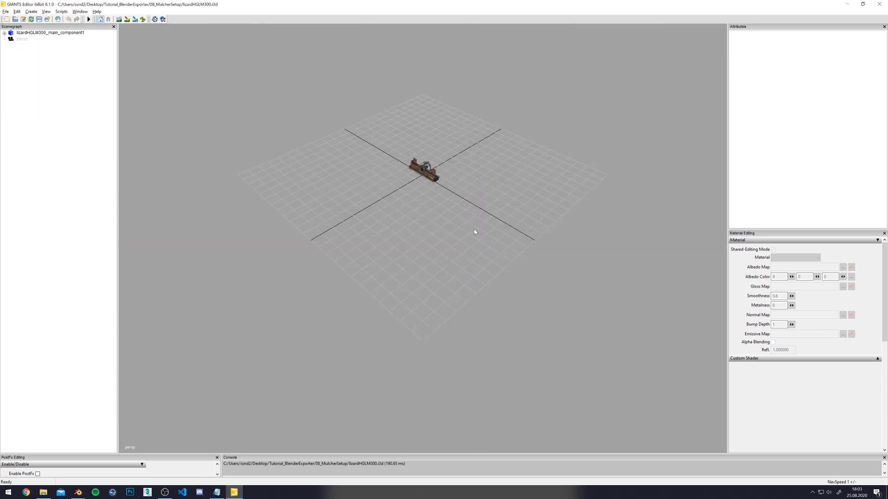
scroll(458, 194, "up", 10)
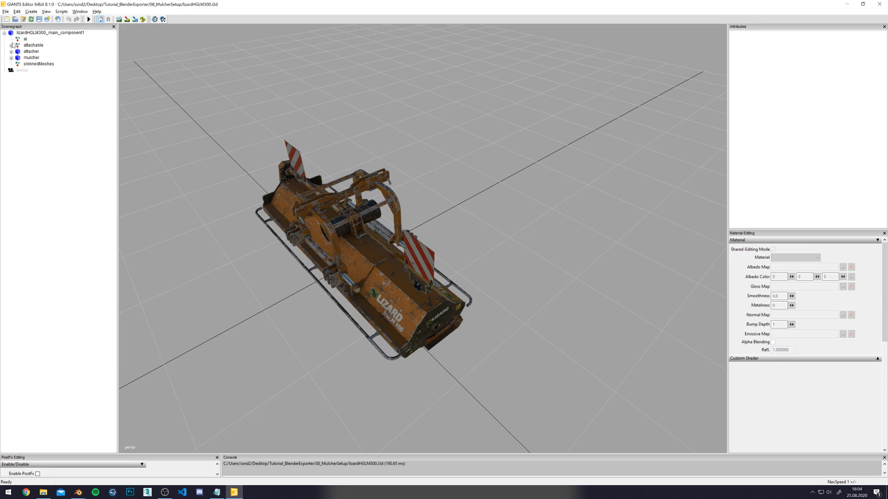
Inspect the positions and axis directions of attacherJointBack and attacherJointFront under the attachable group.
left_click(11, 45)
left_click(35, 51)
left_click_drag(416, 70, 391, 64, "alt")
key("d")
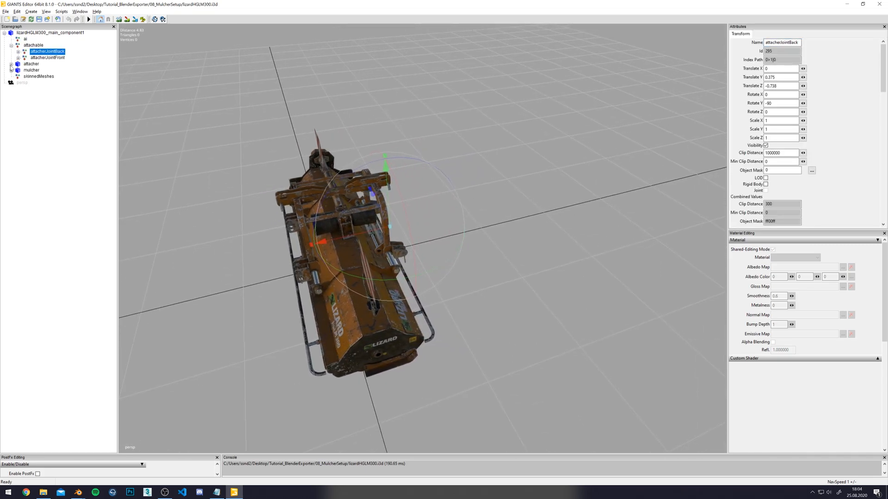
left_click(47, 58)
key("a")
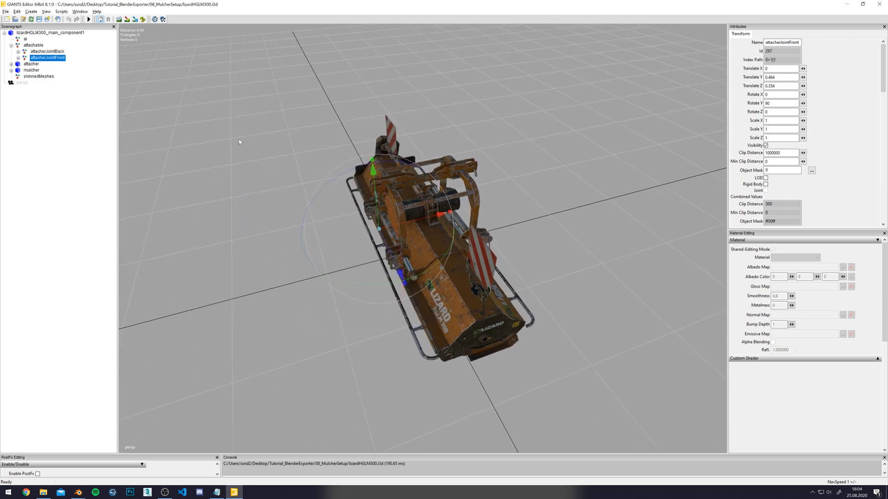
Switch back to Blender and examine the orientation of the attacherJointBack empty on the mulcher.
key("alt+Tab")
middle_click_drag(438, 180, 204, 233)
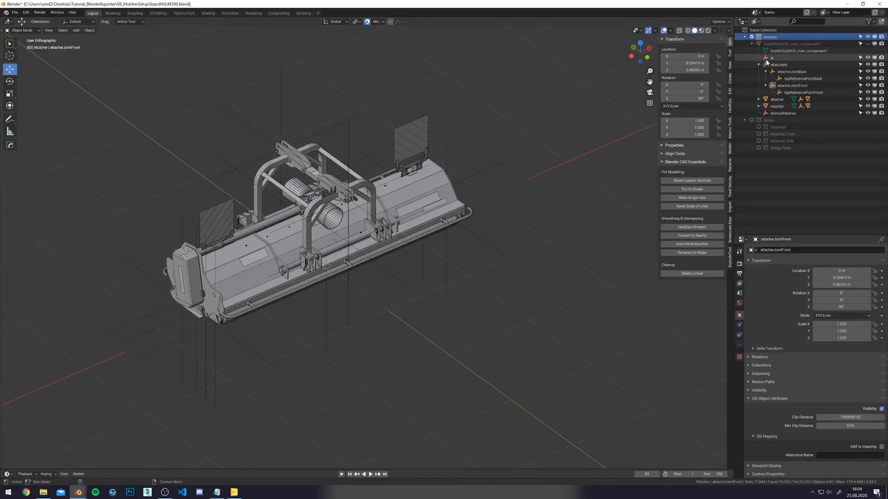
middle_click_drag(405, 147, 428, 167)
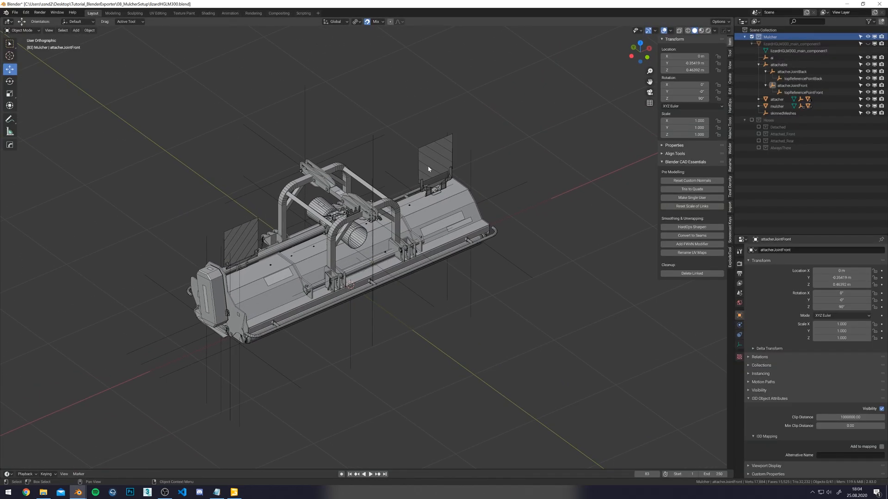
middle_click_drag(368, 399, 392, 221)
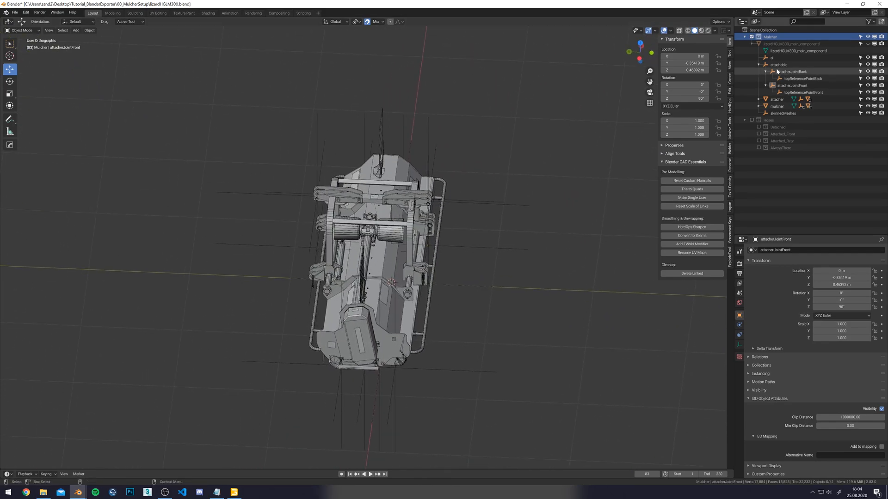
middle_click_drag(370, 256, 397, 253)
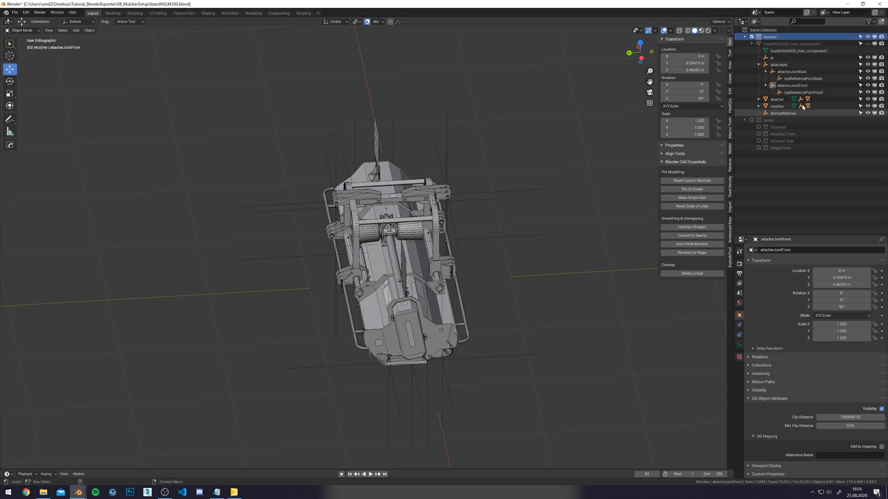
left_click(792, 74)
middle_click_drag(442, 216, 494, 219)
scroll(340, 262, "up", 2)
middle_click_drag(340, 262, 350, 229, "shift")
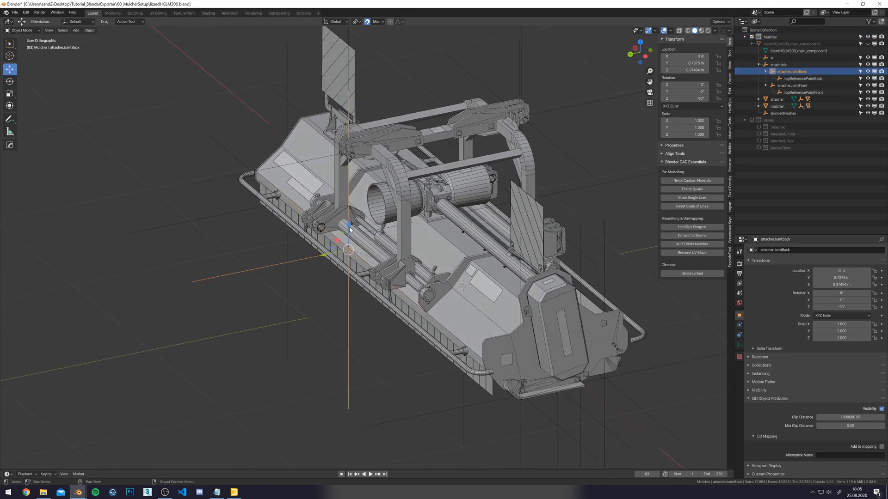
Switch to GIANTS Editor and examine the axes of attacherJointBack up close for comparison.
left_click(236, 492)
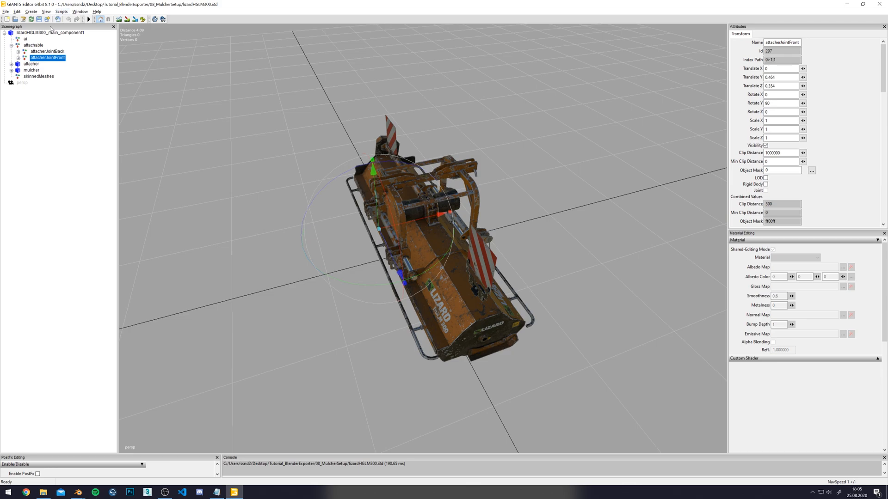
left_click(55, 53)
left_click_drag(322, 116, 168, 100, "alt")
scroll(314, 110, "up", 3)
left_click_drag(295, 254, 276, 251, "alt")
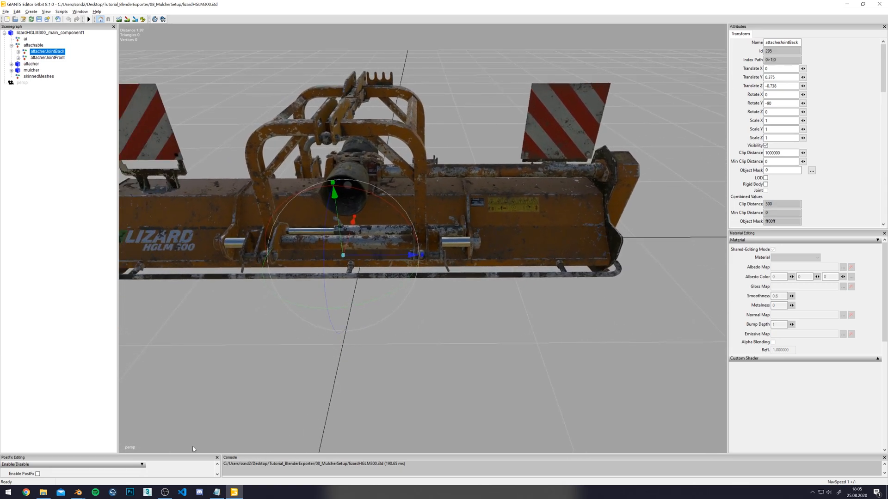
Return to Blender and try rotating attacherJointBack by -90° about the global X axis.
mouse_move(78, 492)
left_click(43, 467)
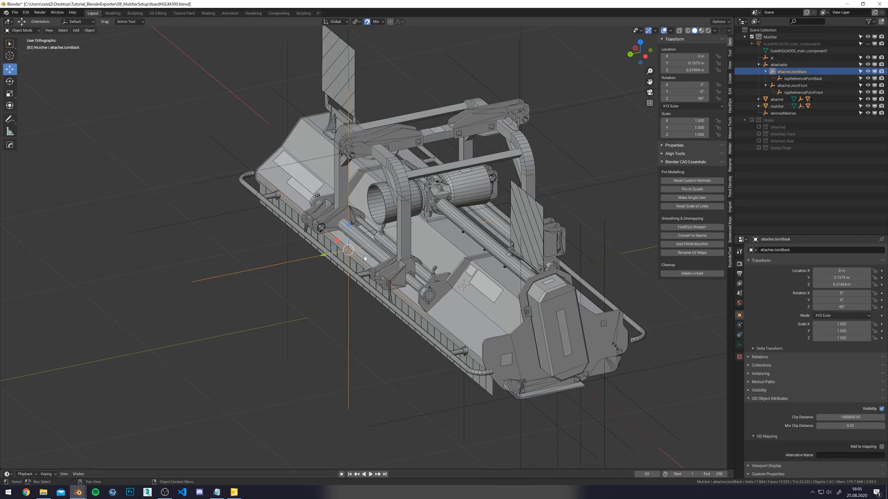
left_click_drag(341, 242, 352, 241, "alt")
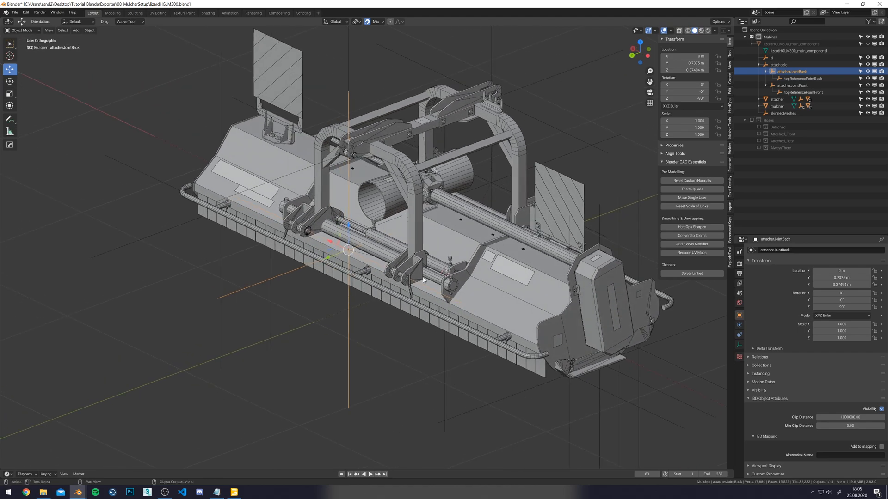
left_click_drag(319, 165, 394, 214, "alt")
scroll(392, 212, "up", 3)
middle_click_drag(393, 211, 421, 228)
middle_click_drag(384, 260, 409, 243, "alt")
key("e")
left_click_drag(393, 247, 407, 281)
key("w")
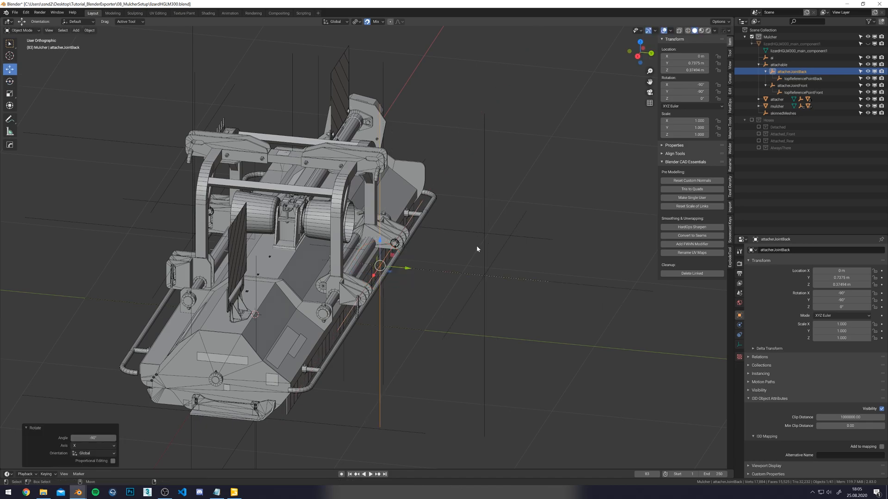
key("ctrl+z")
Set the transform orientation to Local to show the own axes of attacherJointBack.
middle_click_drag(477, 246, 339, 17)
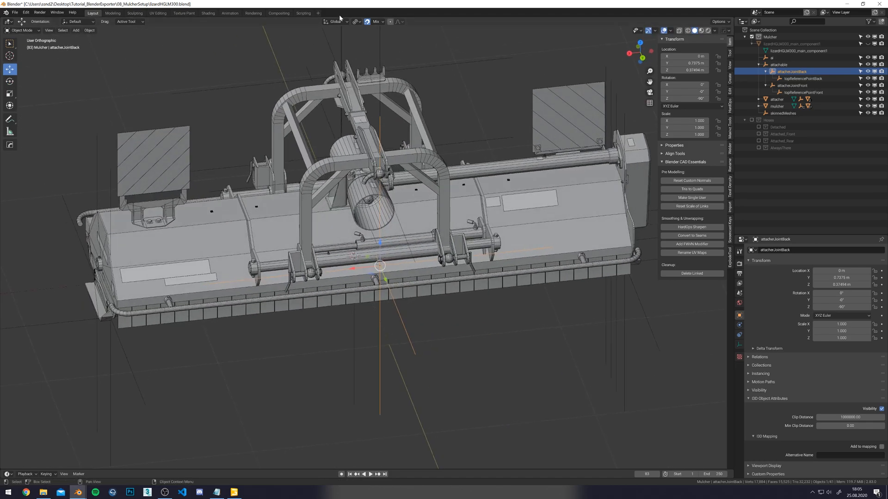
left_click(338, 21)
left_click(332, 51)
middle_click_drag(444, 269, 382, 265)
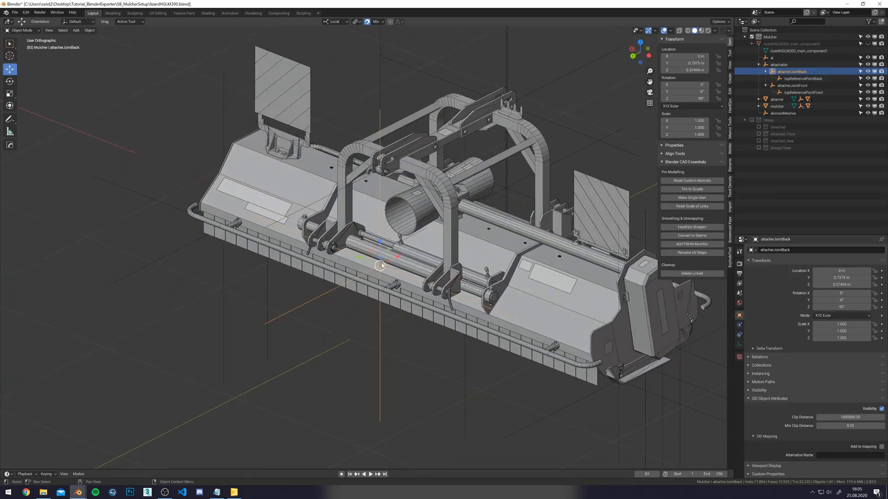
Compare the axes of attacherJointBack in GIANTS Editor with its local axes in Blender.
key("alt+Tab")
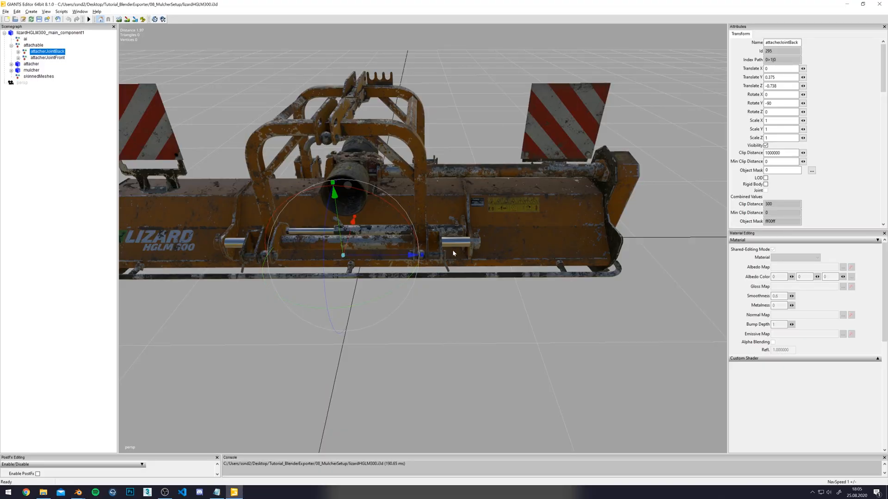
middle_click_drag(383, 234, 432, 194)
right_click_drag(431, 191, 561, 223)
key("alt+Tab")
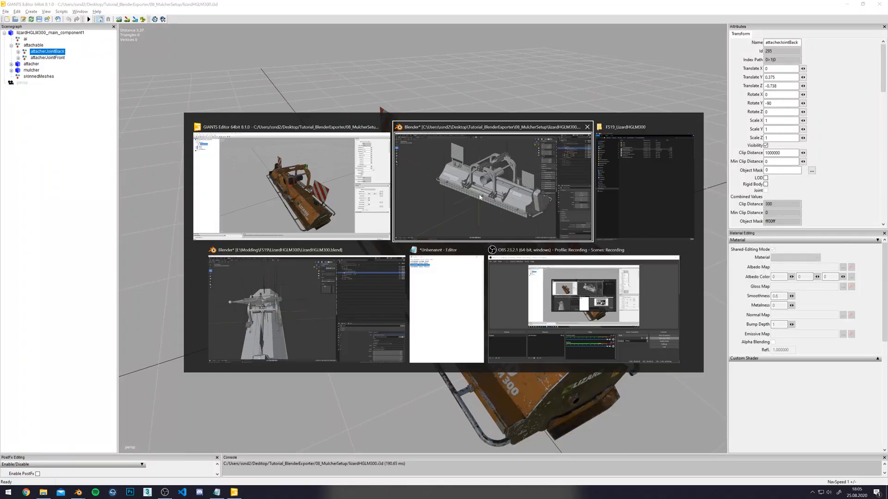
middle_click_drag(363, 235, 384, 238, "alt")
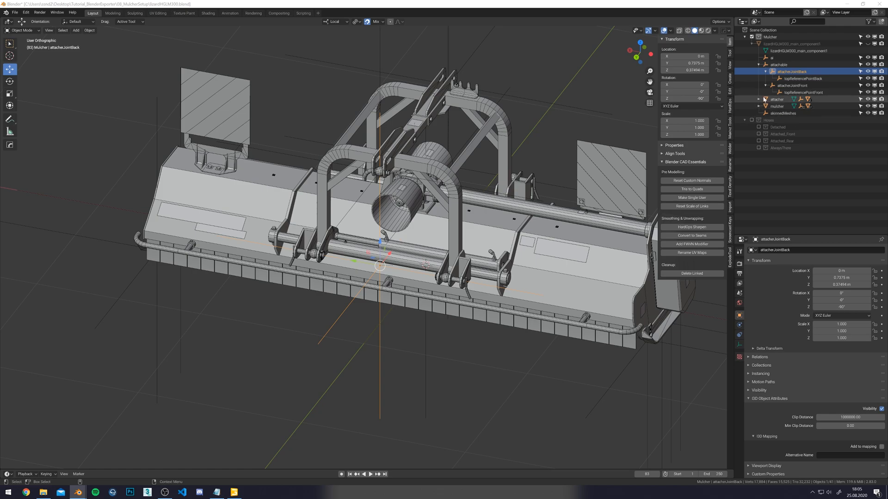
Rename the skinnedMeshes empty to collisions and parent it to the mulcher object with Keep Transform.
double_click(783, 112)
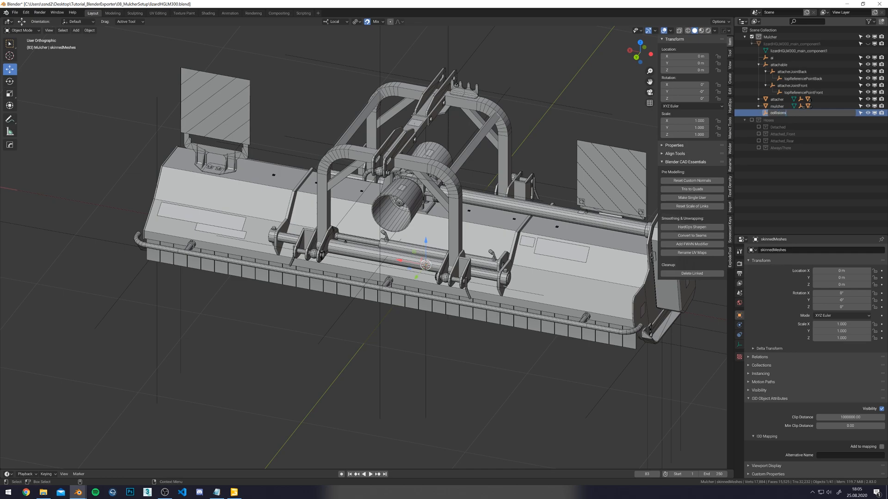
key("Return")
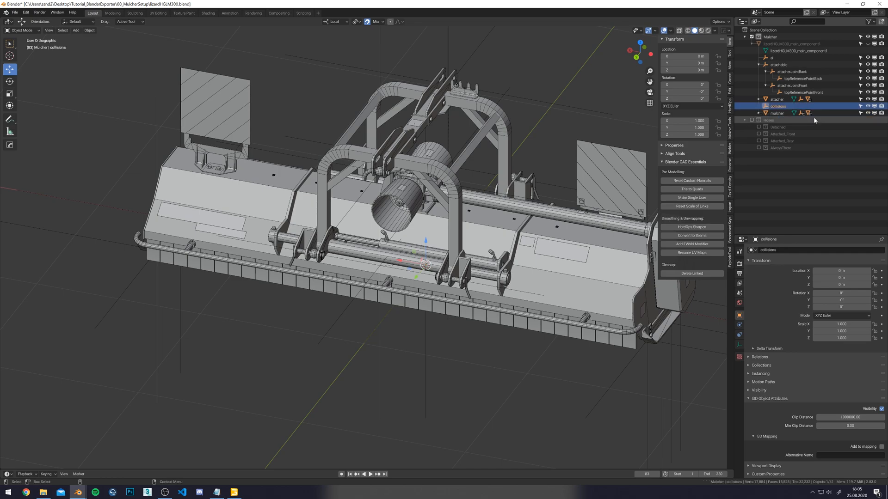
left_click(779, 114, "ctrl")
key("ctrl+p")
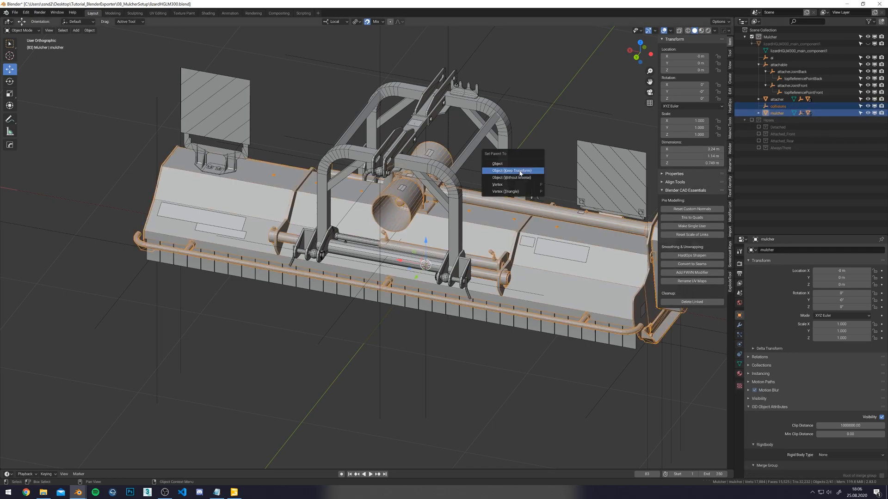
left_click(512, 171)
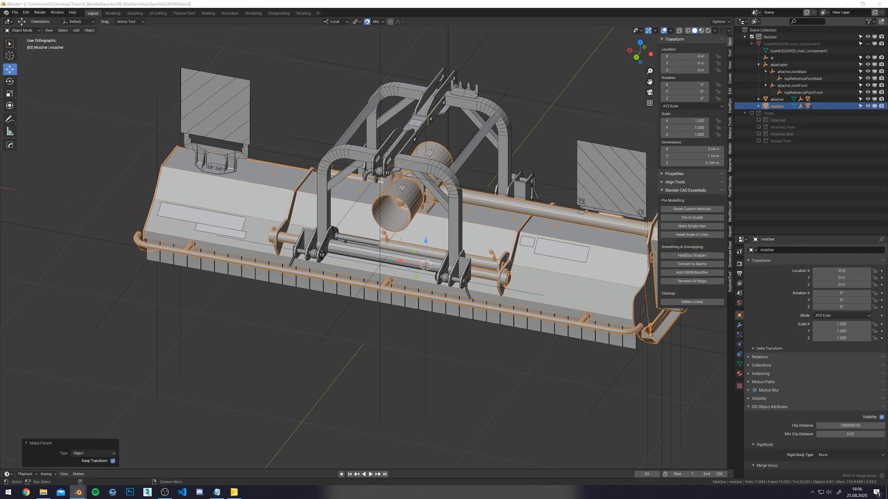
Clear the selection and add a cube mesh at the origin as the base for the mulcher's collider.
middle_click_drag(504, 207, 428, 185)
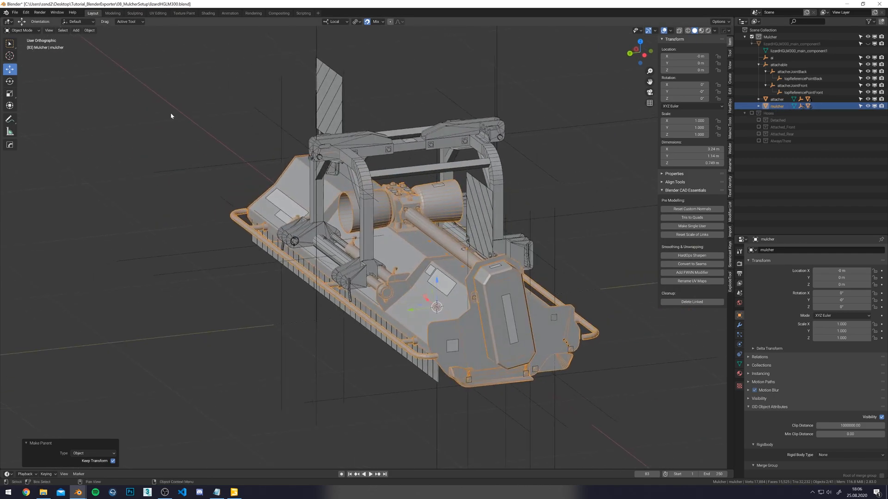
left_click(191, 114)
left_click(76, 30)
mouse_move(97, 38)
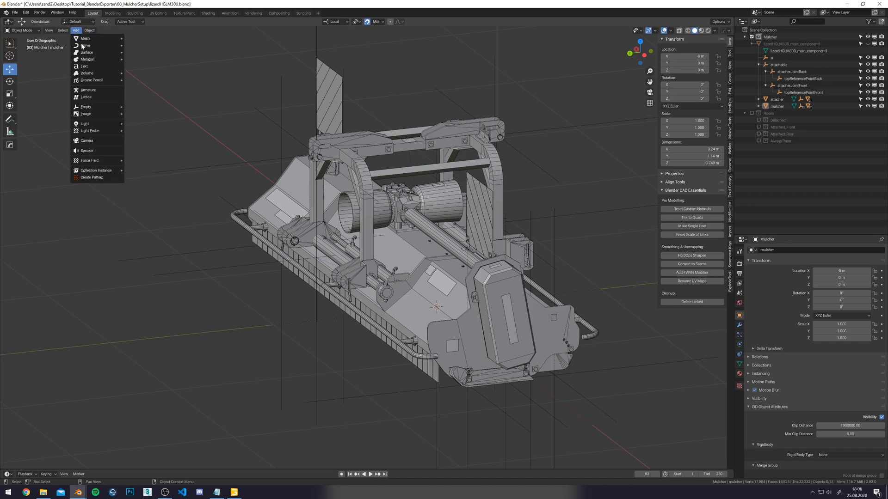
left_click(139, 44)
Scale the cube's geometry along X in edit mode to the mulcher's width, about 3.11 m.
key("KP_3")
scroll(387, 241, "down", 5)
key("KP_7")
scroll(401, 221, "up", 2)
key("alt+z")
key("Tab")
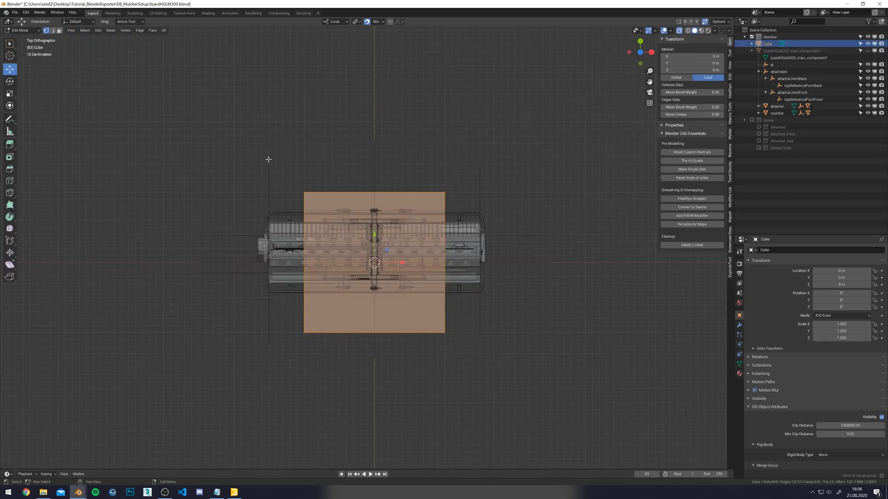
key("r")
left_click_drag(402, 262, 422, 260)
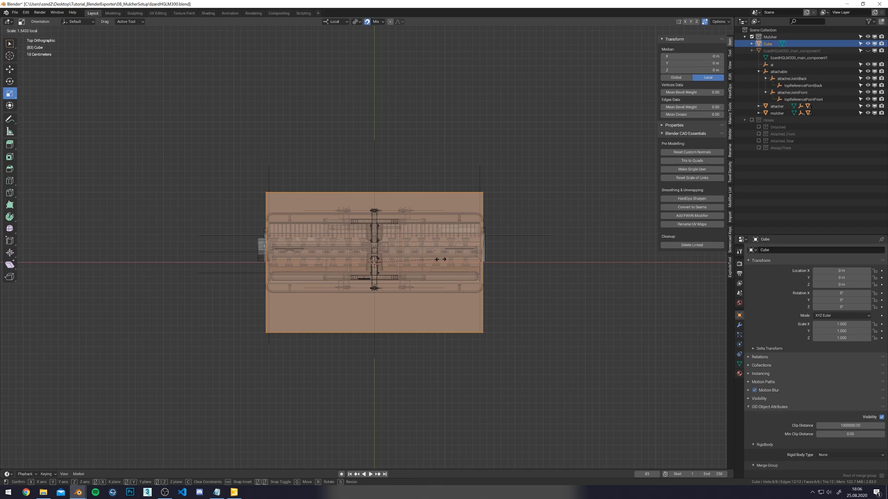
left_click_drag(443, 259, 464, 170)
Lower the cube's top face down to the upper part of the mulcher body.
key("w")
left_click_drag(208, 134, 602, 262)
key("alt+z")
middle_click_drag(287, 226, 276, 217, "alt")
key("alt+z")
middle_click_drag(335, 208, 341, 204, "alt")
scroll(341, 204, "up", 3)
left_click_drag(378, 131, 379, 192)
key("alt+z")
key("alt+z")
Raise the cube's bottom face to near the underside of the mulcher.
left_click_drag(67, 286, 601, 439)
middle_click_drag(512, 350, 430, 347, "alt")
left_click_drag(380, 370, 378, 241)
Move the cube's negative-Y end face inward in side view to line up with the mulcher's outer edge.
key("KP_1")
key("KP_3")
left_click_drag(169, 164, 365, 361)
scroll(157, 226, "up", 4)
key("g")
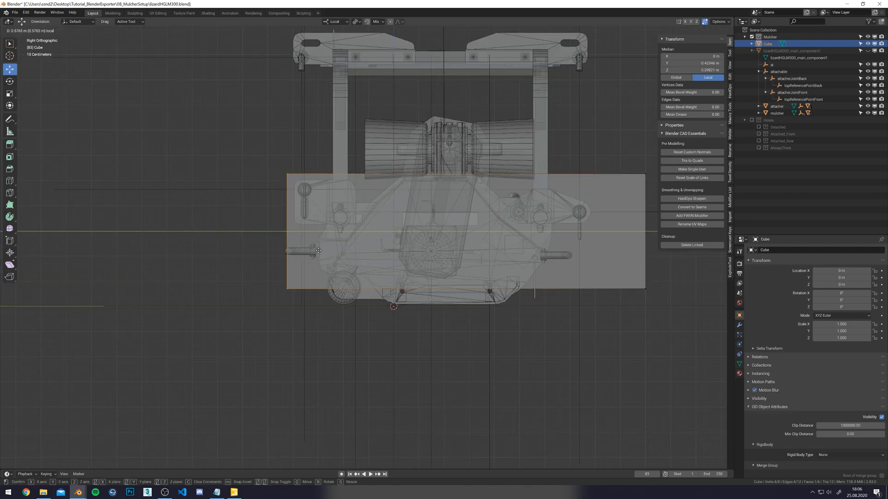
left_click(317, 253)
Move the cube's positive-Y end face inward along Y to fit the mulcher, making the box about 1.22 m deep.
left_click_drag(438, 143, 693, 355)
middle_click_drag(640, 299, 545, 292)
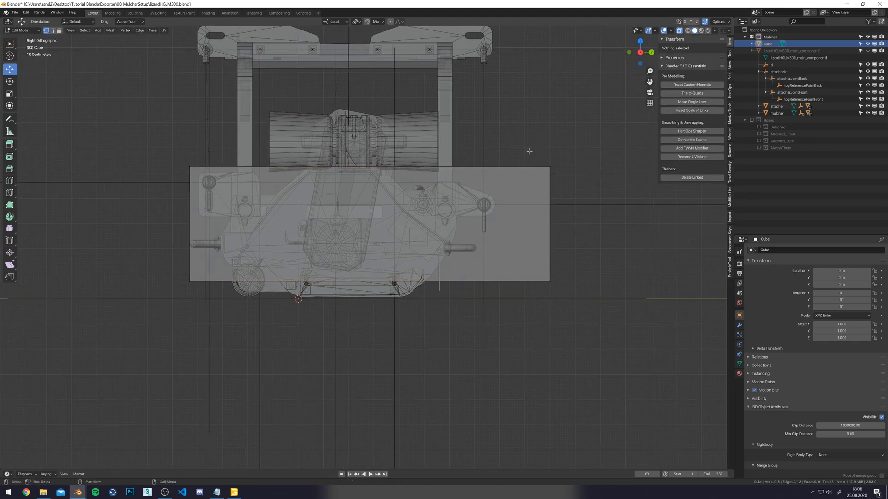
key("g")
key("y")
left_click(521, 221)
Lower the cube's bottom face to ground level, giving a 0.526 m tall box, and leave edit mode.
key("b")
left_click_drag(553, 263, 169, 318)
scroll(306, 319, "up", 2)
middle_click_drag(321, 321, 329, 317, "shift")
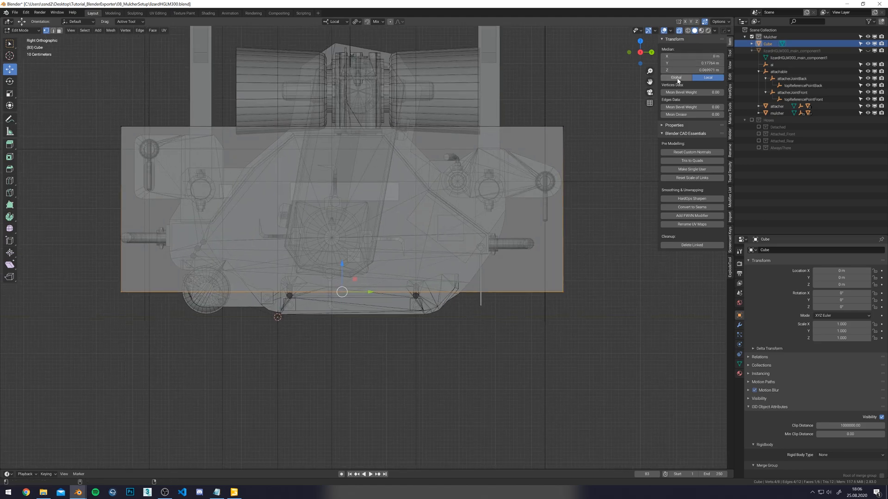
key("Return")
middle_click_drag(273, 281, 323, 283, "shift")
scroll(323, 282, "down", 4)
key("Tab")
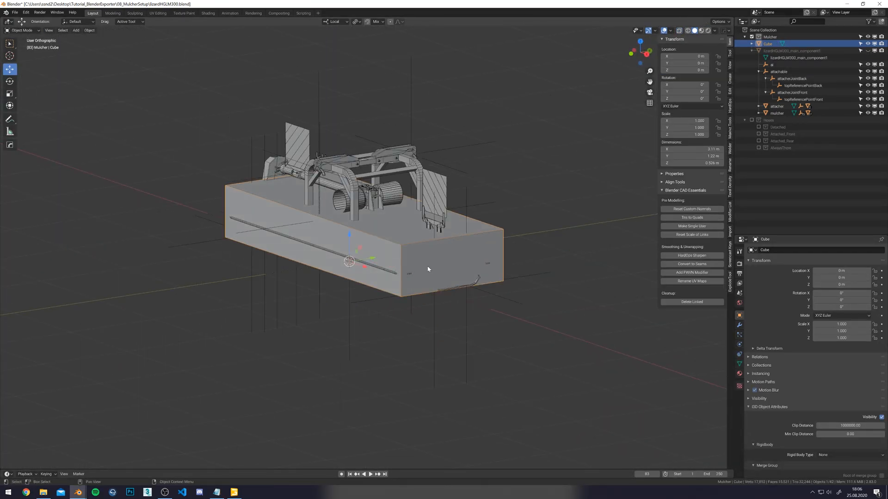
Rename the cube object to colliderMulcher.
scroll(426, 268, "up", 5)
double_click(768, 44)
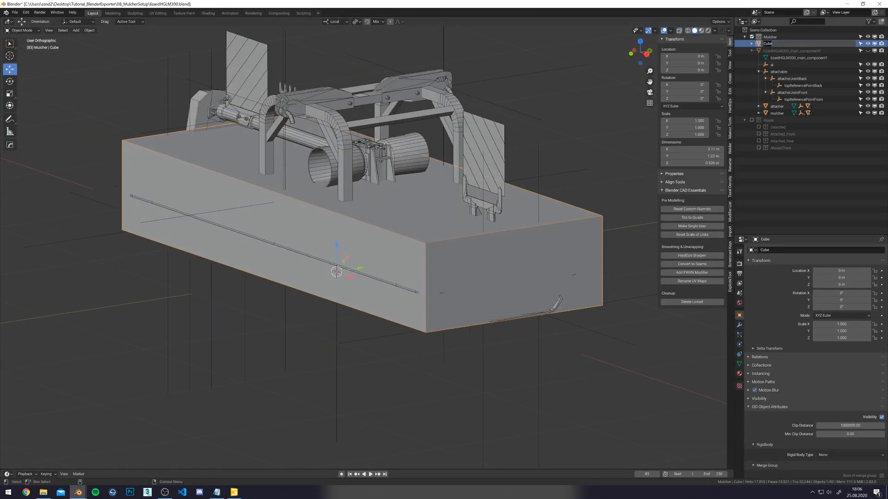
type("colliderMulcher")
key("Return")
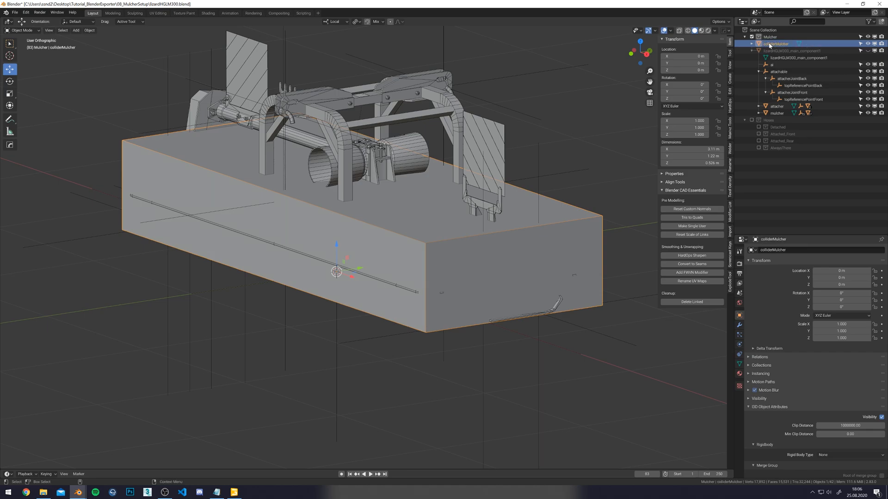
Add a cube and move it in front view onto the gearbox at the mulcher's negative-X end, at about X -1.58 m and Z 0.50 m.
left_click(75, 26)
left_click(77, 31)
left_click(76, 30)
left_click(76, 31)
mouse_move(82, 40)
left_click(144, 47)
scroll(387, 142, "down", 5)
key("KP_1")
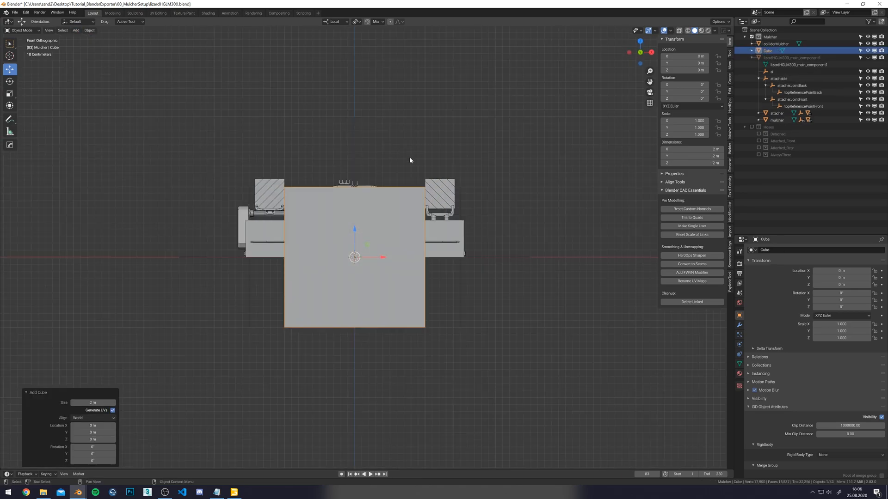
key("g")
scroll(390, 194, "up", 4)
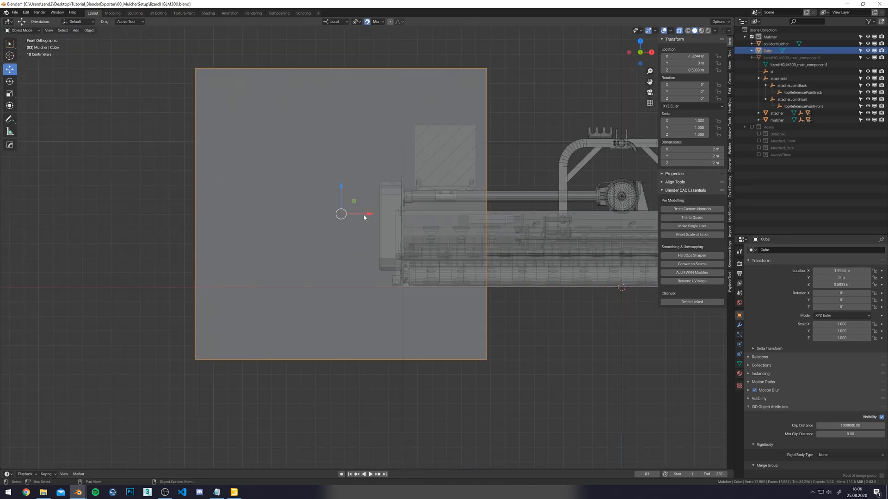
left_click(390, 194)
Scale the cube's mesh down in edit mode to about 0.254 m per side and return to object mode.
key("KP_3")
scroll(415, 218, "up", 4)
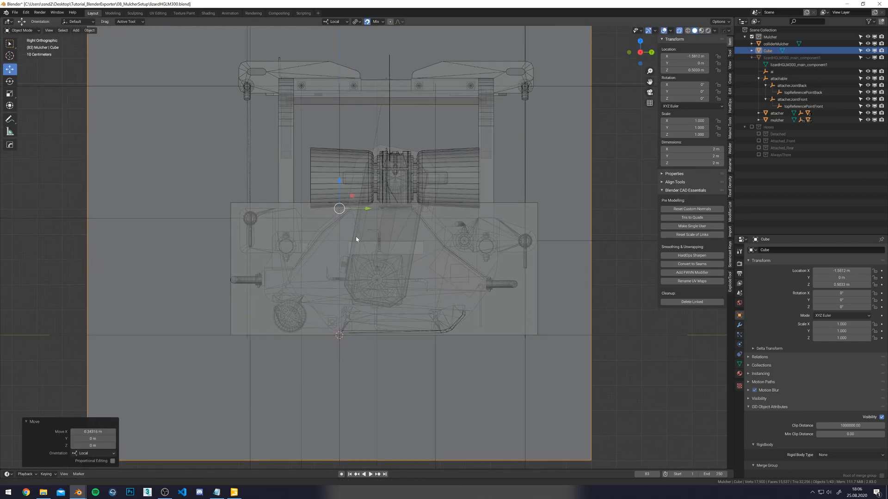
key("ctrl+KP_7")
key("ctrl+KP_3")
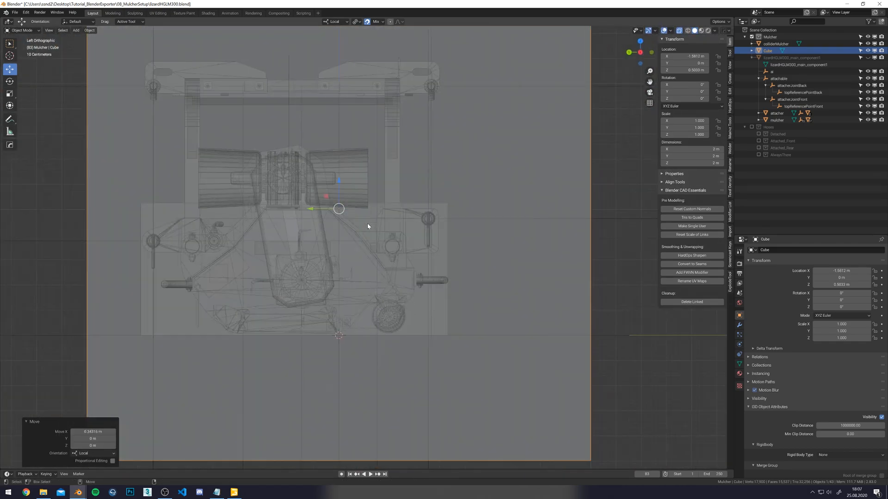
key("alt+z")
key("Tab")
scroll(379, 229, "down", 5)
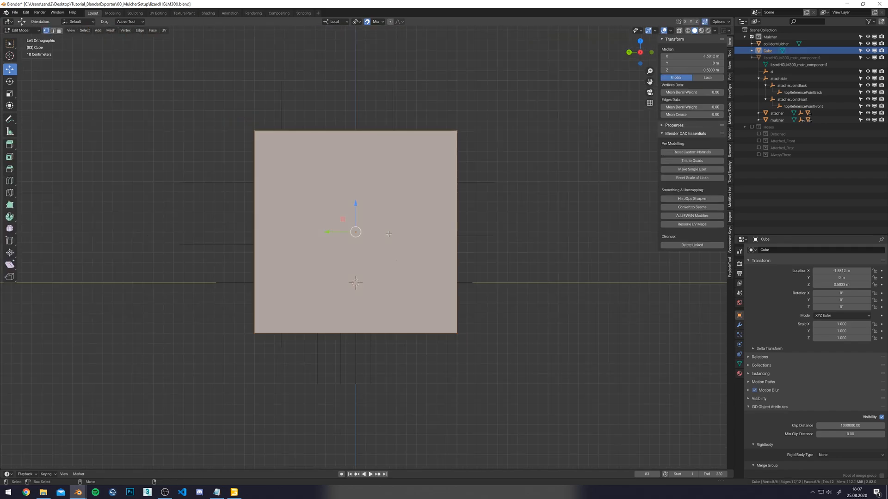
key("s")
left_click(394, 230)
scroll(398, 231, "up", 5)
key("s")
left_click(414, 226)
key("Tab")
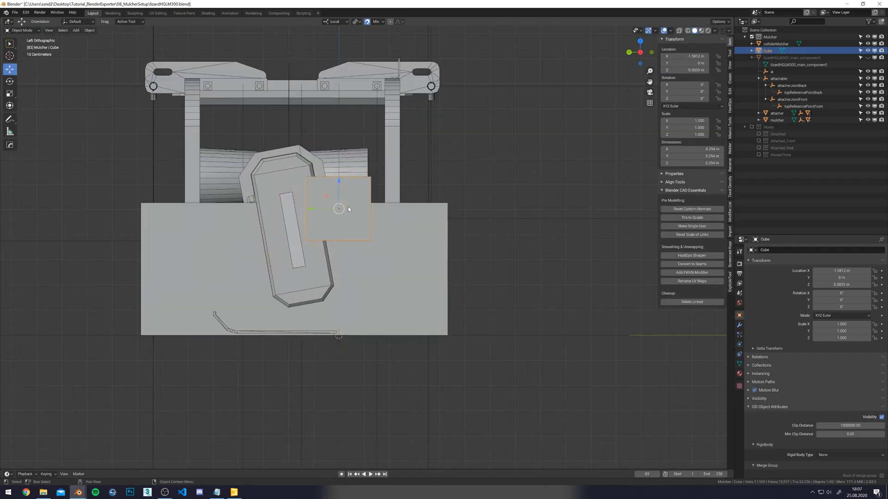
Center the cube over the gearbox in left view and rotate it about -10.6° around X to match the gearbox's tilt.
scroll(361, 208, "up", 3)
key("alt+z")
key("alt+z")
key("g")
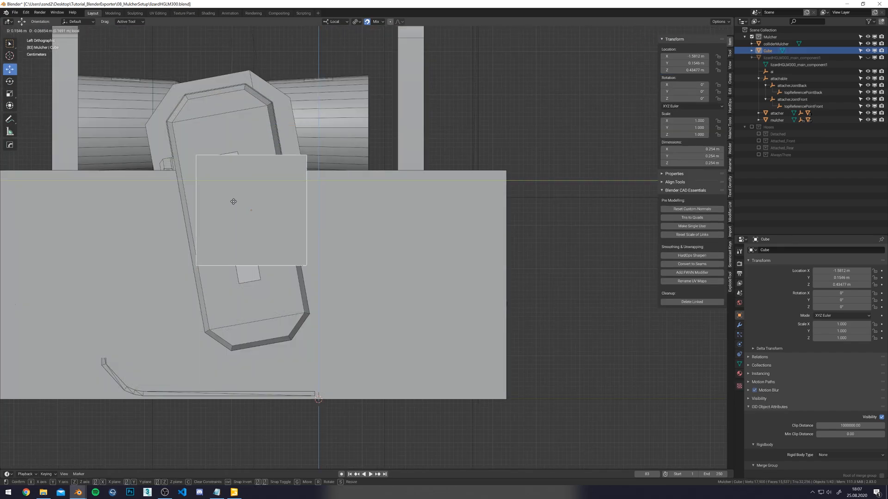
left_click(218, 205)
key("alt+z")
middle_click_drag(323, 191, 418, 225)
key("e")
left_click_drag(349, 224, 347, 213)
key("w")
key("alt+z")
middle_click_drag(331, 207, 398, 216, "alt")
Extend the cube's upper and lower faces along its local Z to enclose the whole gearbox, making it about 0.64 m tall.
key("Tab")
key("3")
left_click(331, 205)
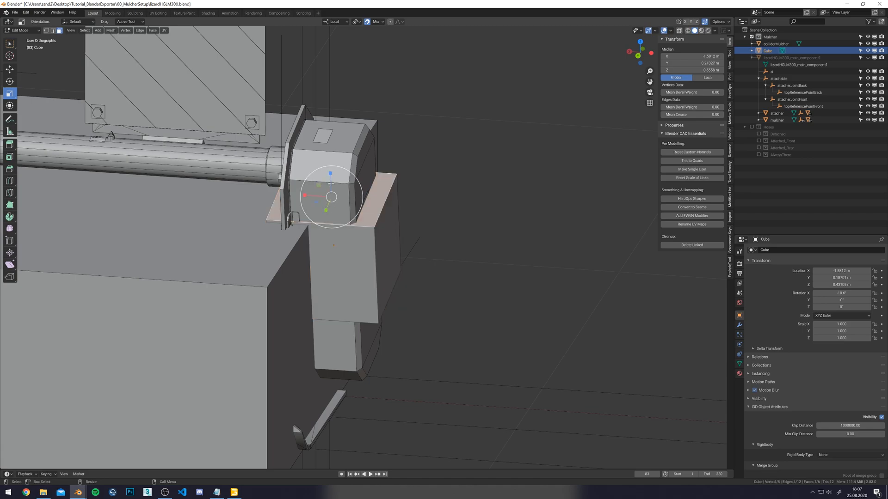
key("w")
middle_click_drag(451, 144, 396, 146, "alt")
left_click_drag(328, 176, 307, 112)
key("shift+Tab")
middle_click_drag(326, 324, 348, 283, "alt")
left_click(326, 259)
left_click_drag(347, 267, 359, 346)
key("Tab")
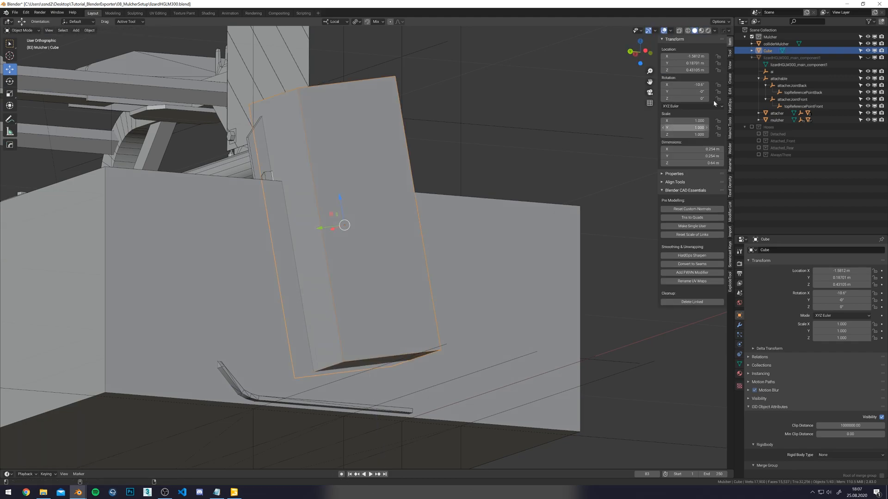
Rename the gearbox cube to colliderGearbox and set its rigid body type to Compound Child.
double_click(770, 51)
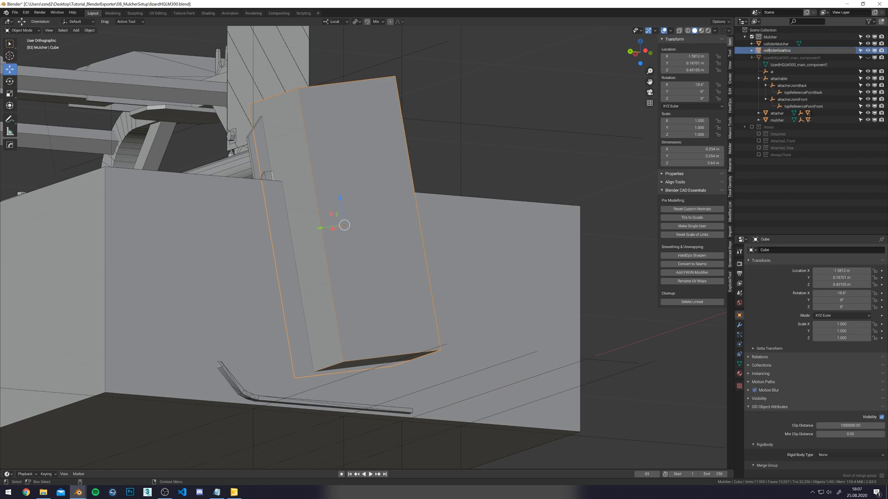
key("Return")
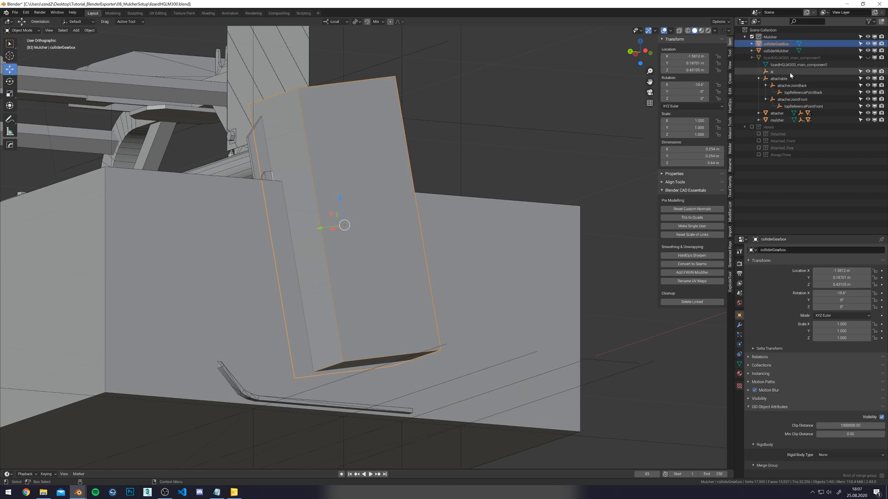
scroll(828, 434, "down", 2)
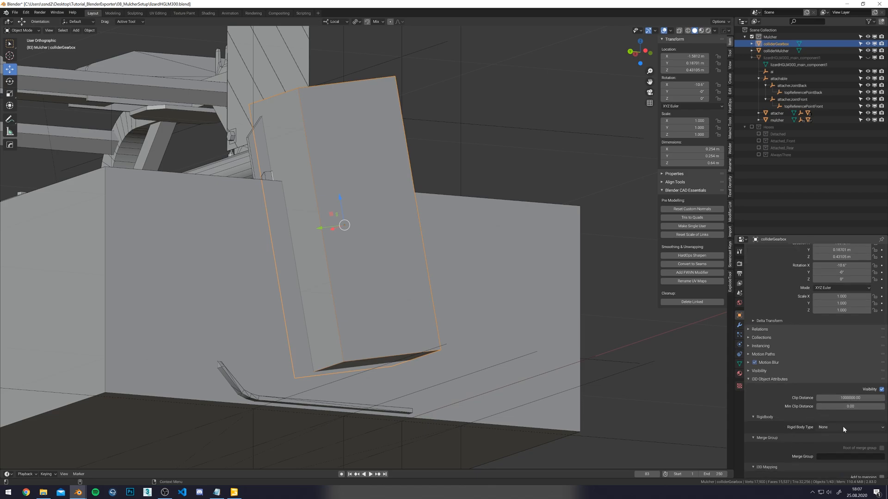
left_click(847, 428)
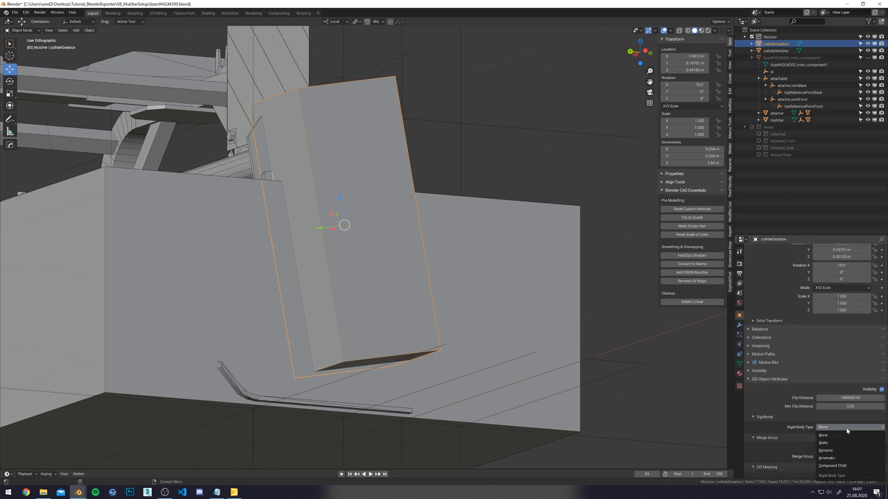
left_click(832, 466)
scroll(828, 446, "down", 1)
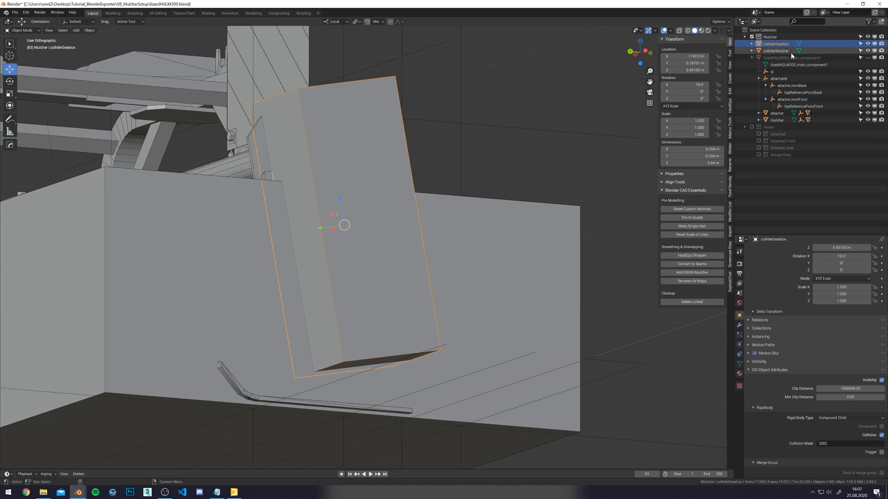
Unhide lizardHGLM300_main_component1 and compare its rigid body settings with those of the two colliders.
left_click(801, 57)
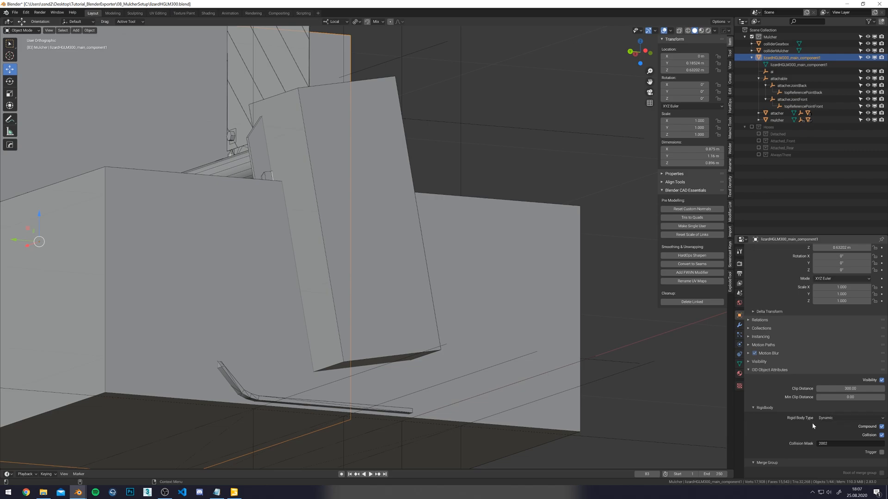
left_click(777, 50)
left_click(780, 44)
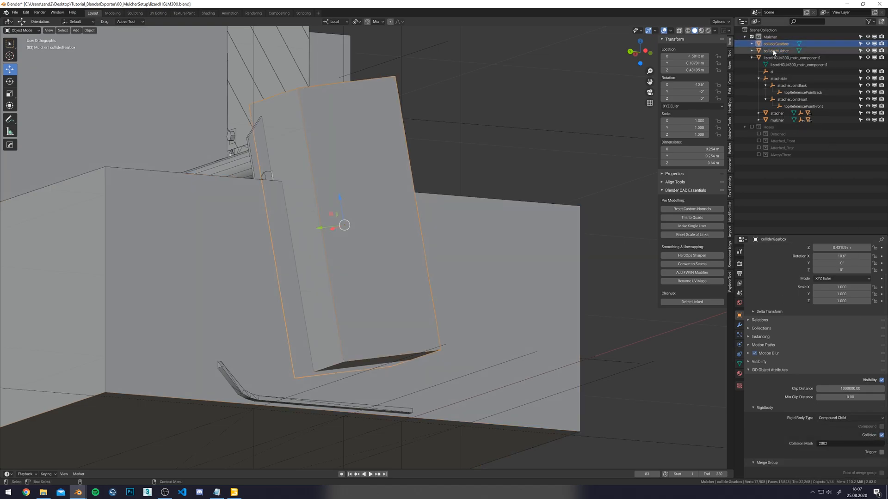
Set colliderMulcher's rigid body type to Compound Child with collision mask 2002.
left_click(775, 51)
left_click(841, 419)
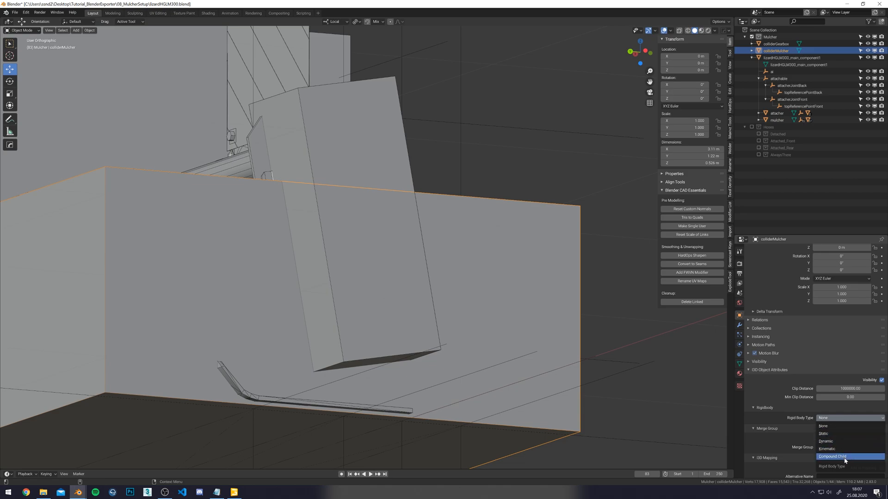
left_click(832, 456)
left_click(823, 444)
type("2002")
key("Return")
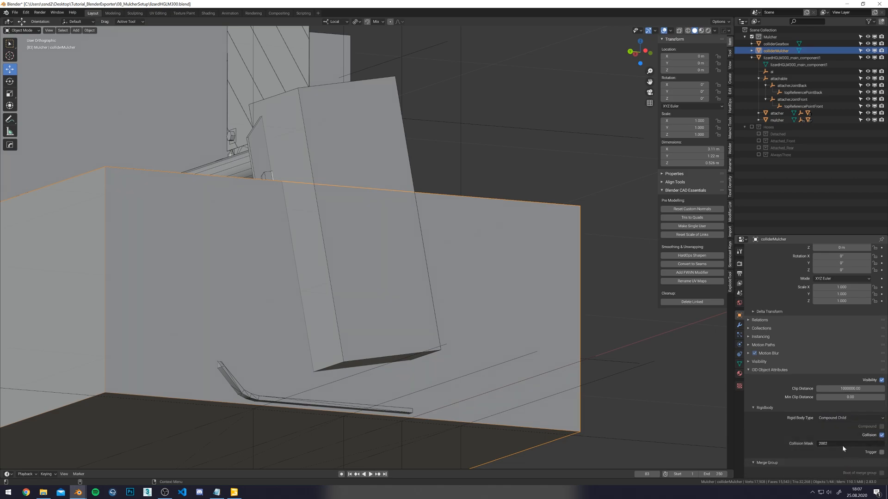
Parent colliderGearbox and colliderMulcher to the mulcher's collisions empty with Keep Transform and check them in the hierarchy.
scroll(408, 213, "down", 6)
middle_click_drag(414, 208, 461, 207)
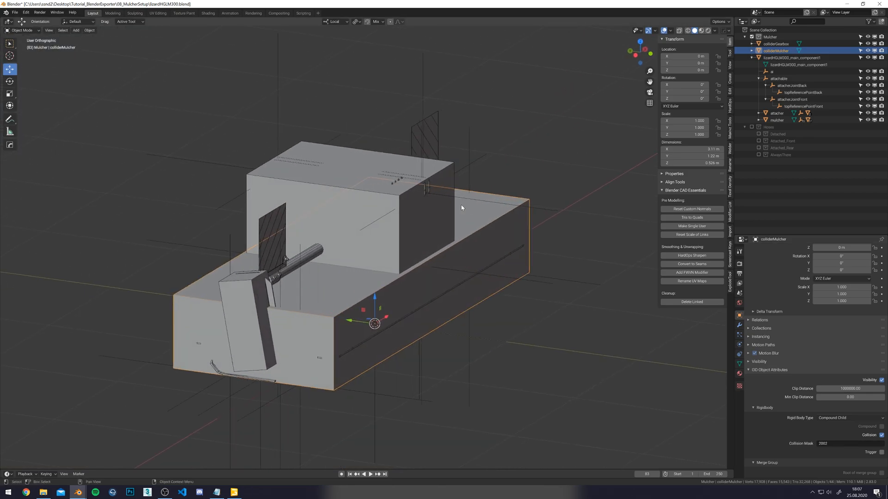
left_click(776, 44, "ctrl")
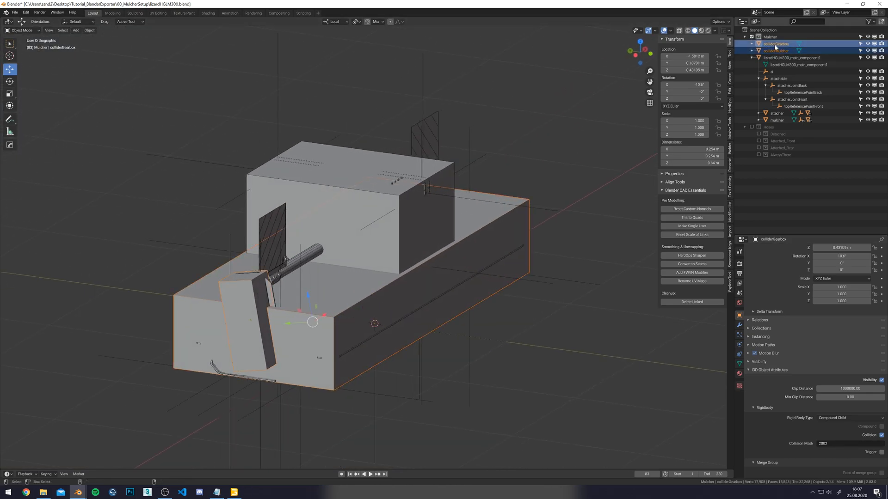
left_click(759, 120)
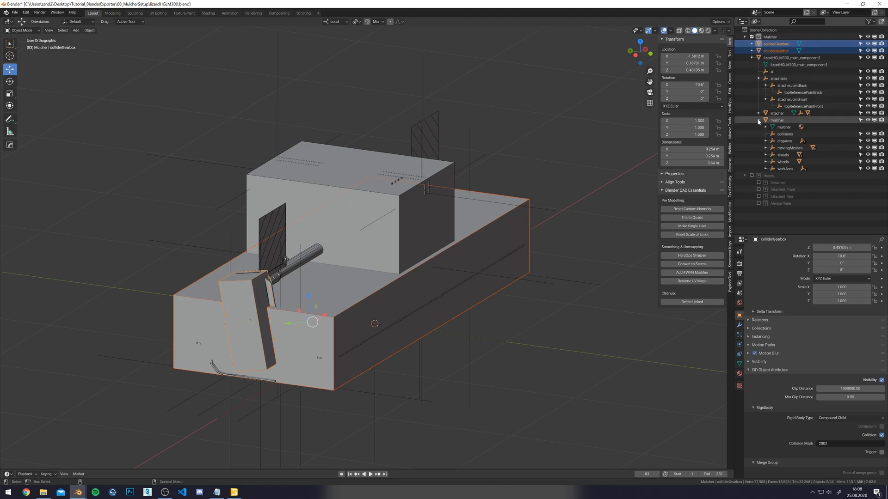
left_click(784, 134, "ctrl")
middle_click_drag(533, 210, 541, 201, "shift")
key("ctrl+p")
left_click(540, 201)
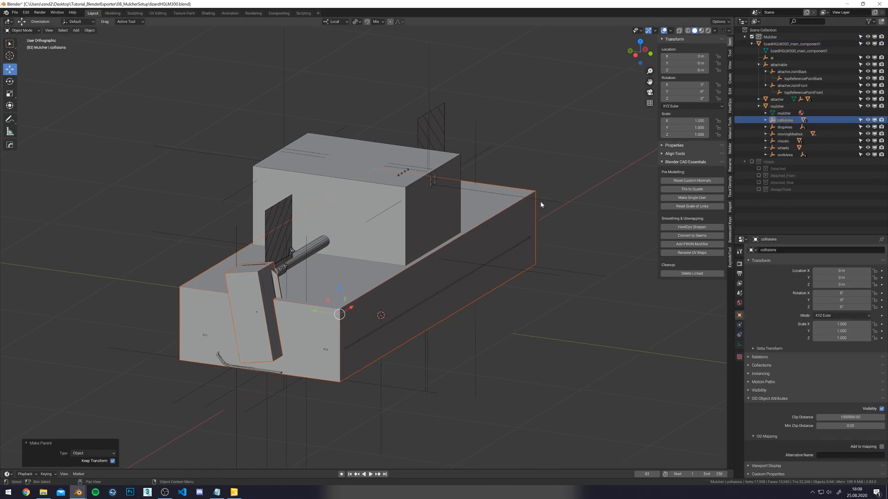
left_click(766, 120)
left_click(790, 127)
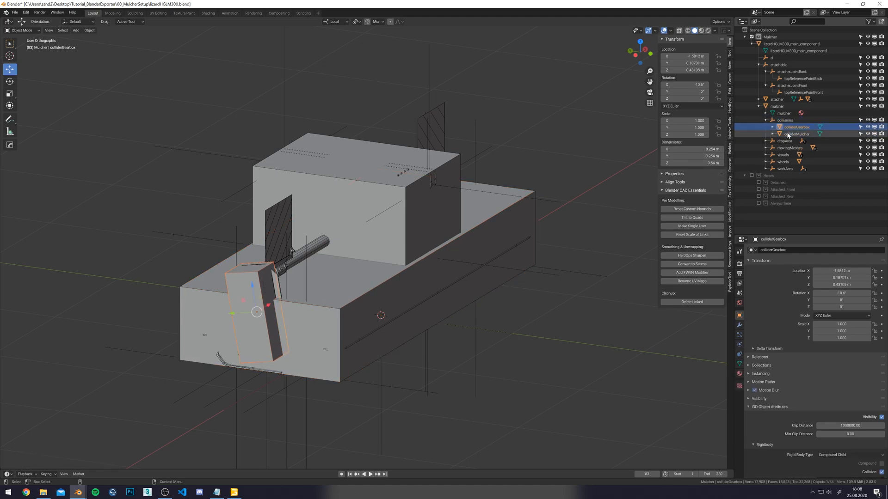
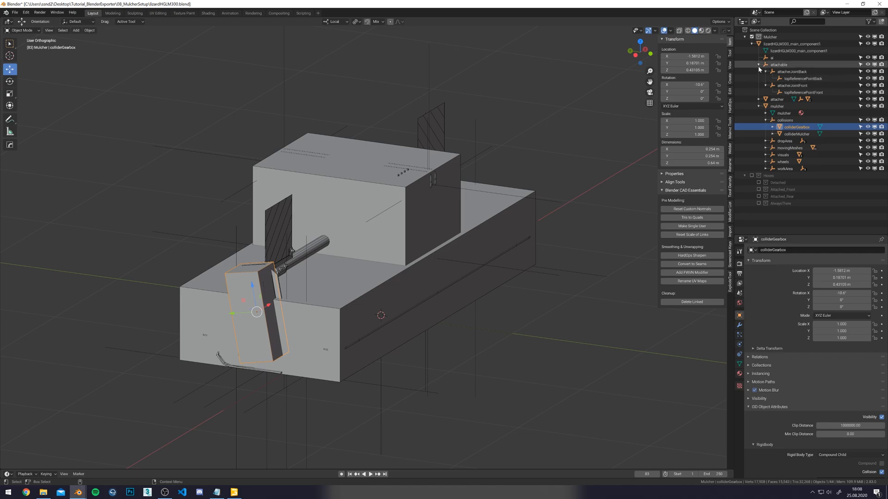
Examine the I3D object attributes of warningSigns, the workArea nodes and the drum under the mulcher.
left_click(758, 64)
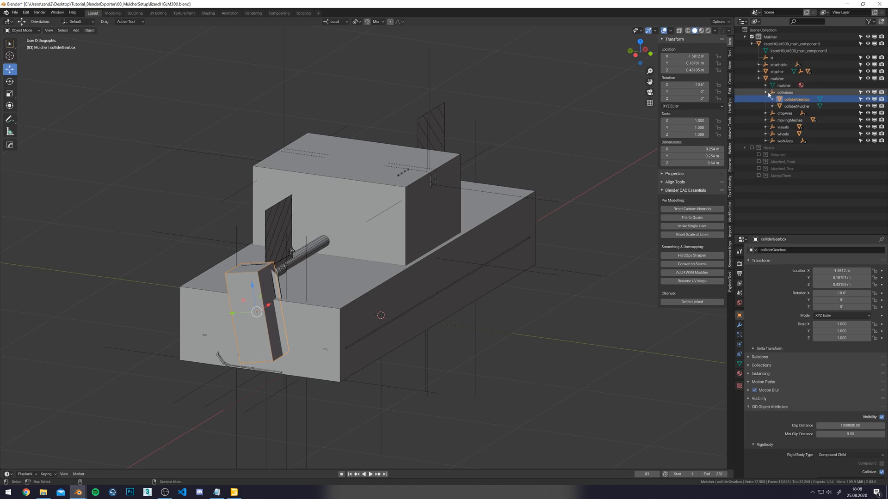
left_click(766, 92)
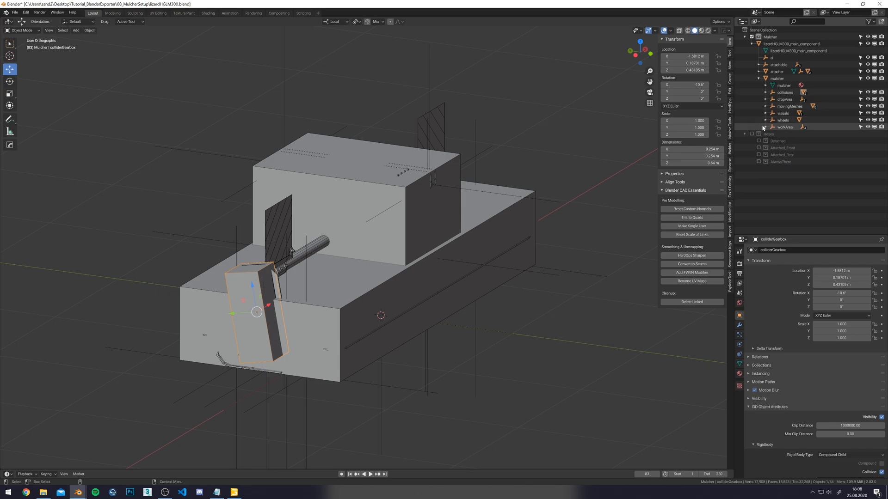
left_click(766, 112)
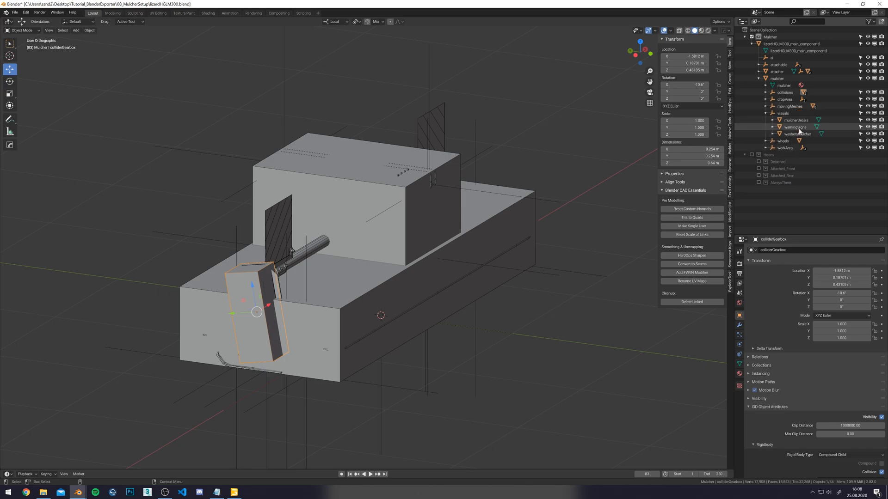
left_click(786, 127)
scroll(837, 434, "down", 3)
scroll(869, 452, "down", 1)
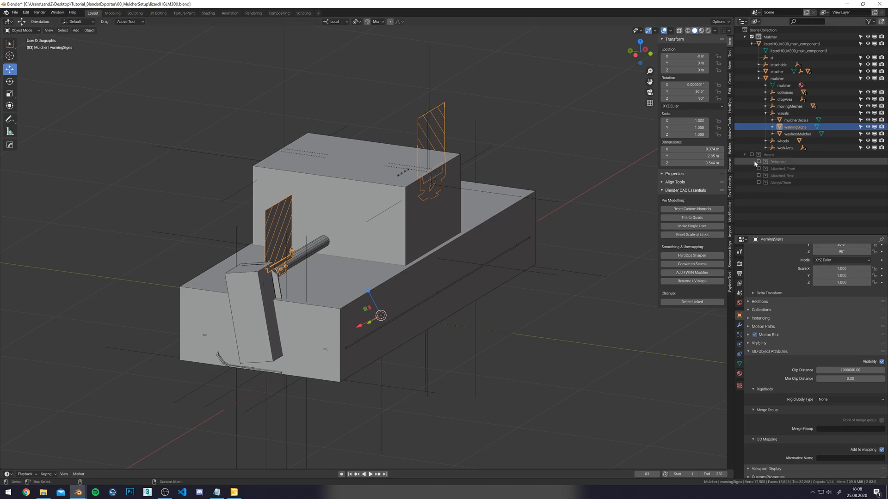
left_click(766, 148)
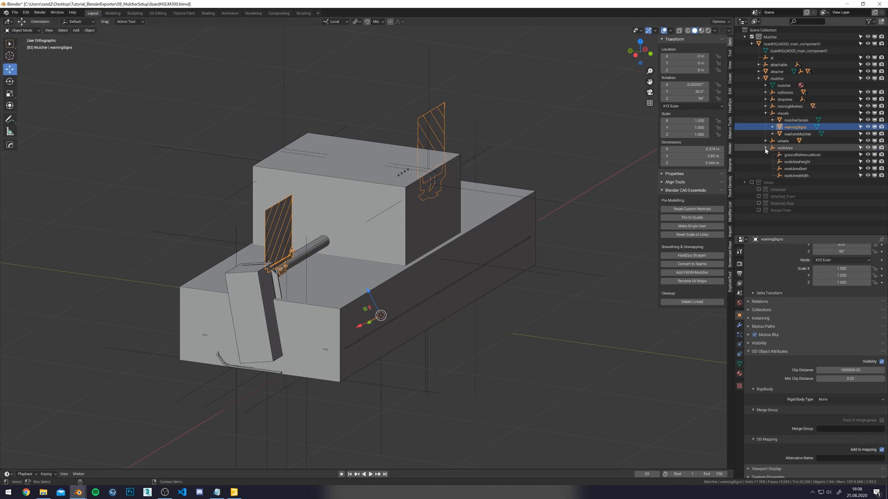
left_click(800, 154)
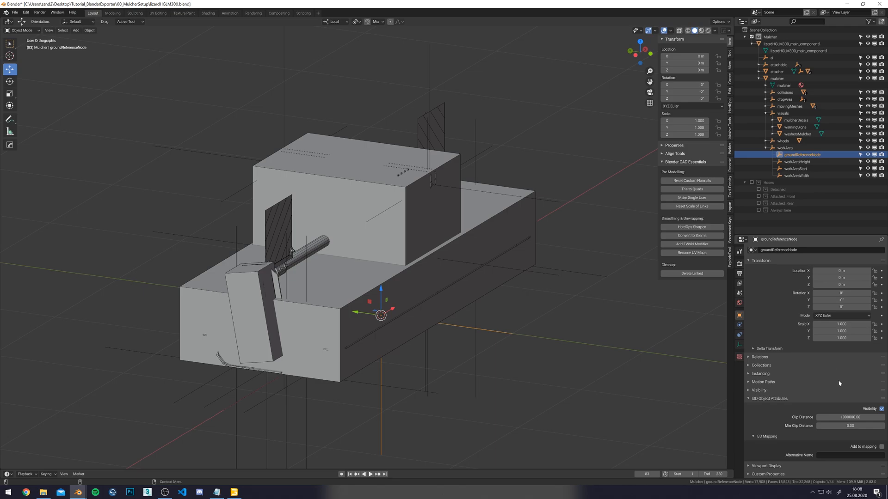
left_click(797, 162)
left_click(795, 168)
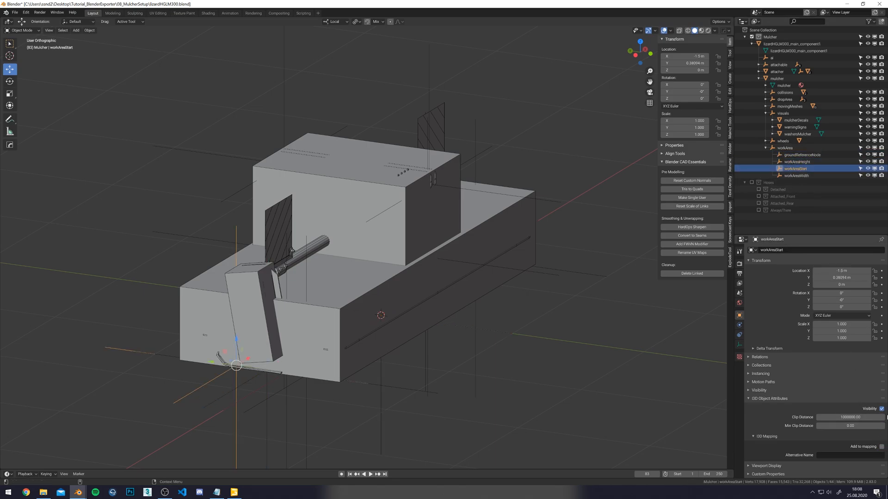
left_click(796, 176)
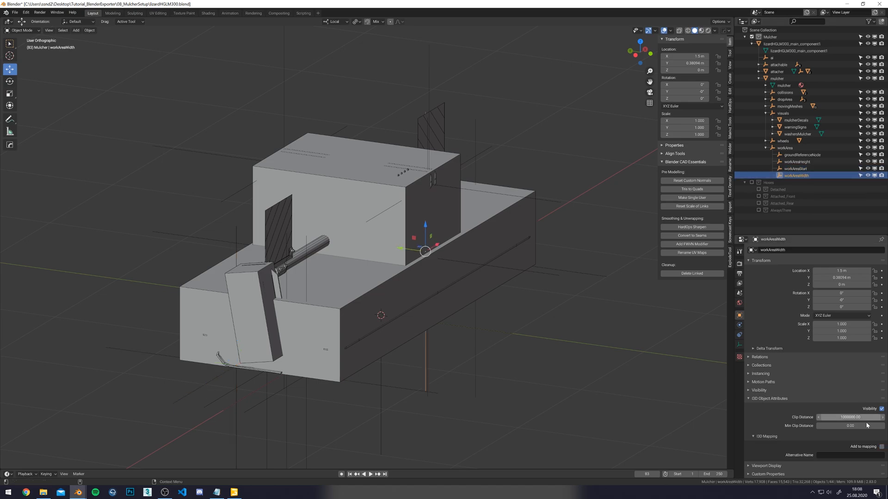
left_click(766, 141)
left_click(789, 147)
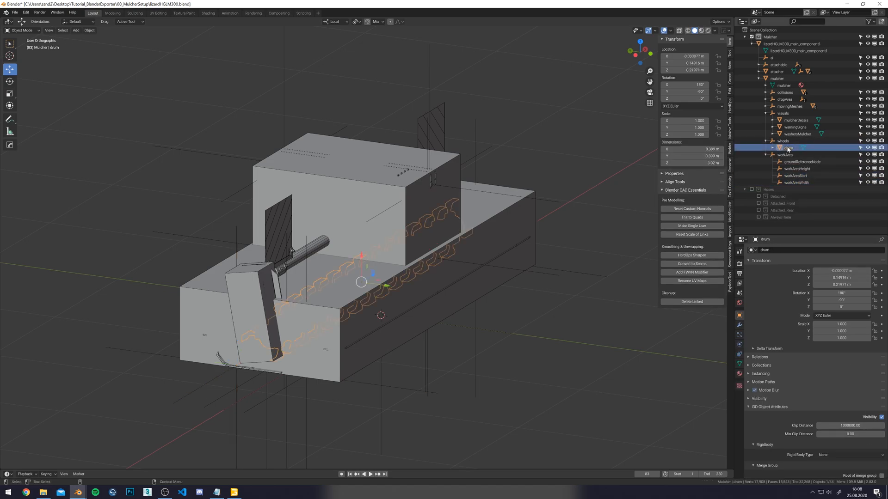
scroll(858, 450, "down", 3)
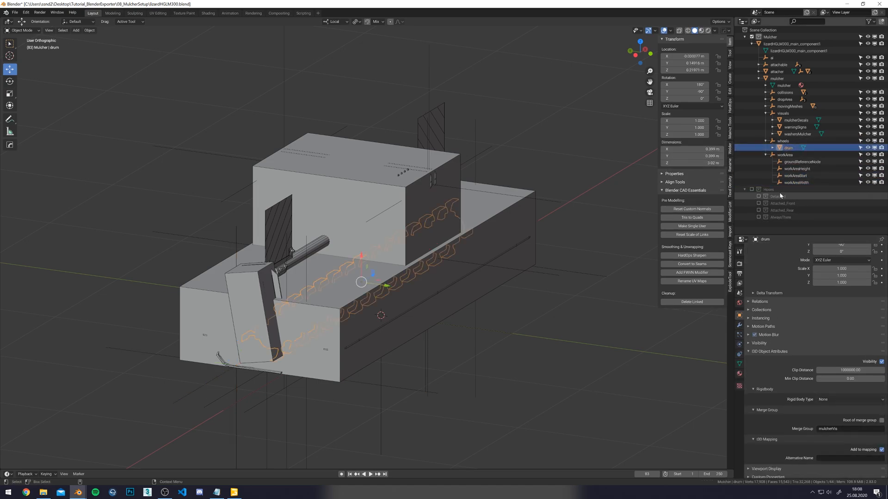
Parent the drum to the movingMeshes empty with Keep Transform.
left_click(765, 106)
left_click(788, 113)
scroll(763, 215, "down", 1)
left_click(789, 219)
left_click(790, 88, "ctrl")
key("ctrl+p")
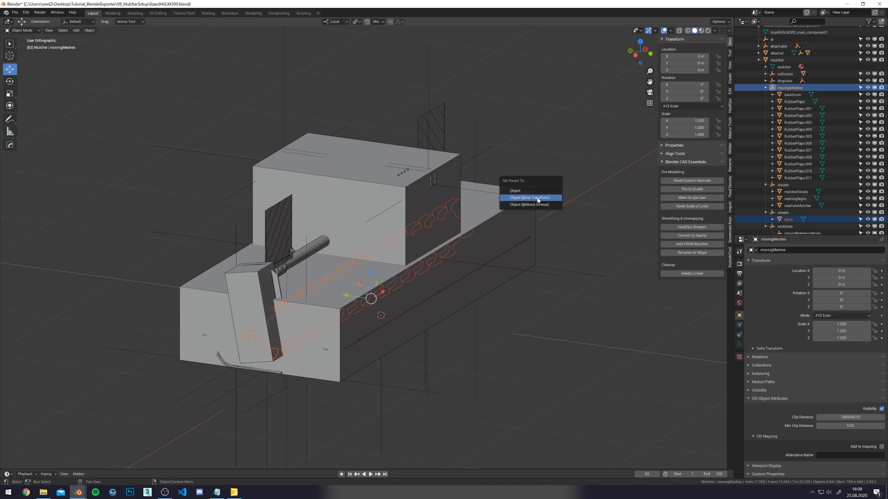
left_click(538, 200)
Parent backDrum to the wheels empty with Keep Transform.
scroll(788, 173, "down", 2)
left_click(792, 77)
left_click(783, 201, "ctrl")
key("ctrl+p")
left_click(489, 245)
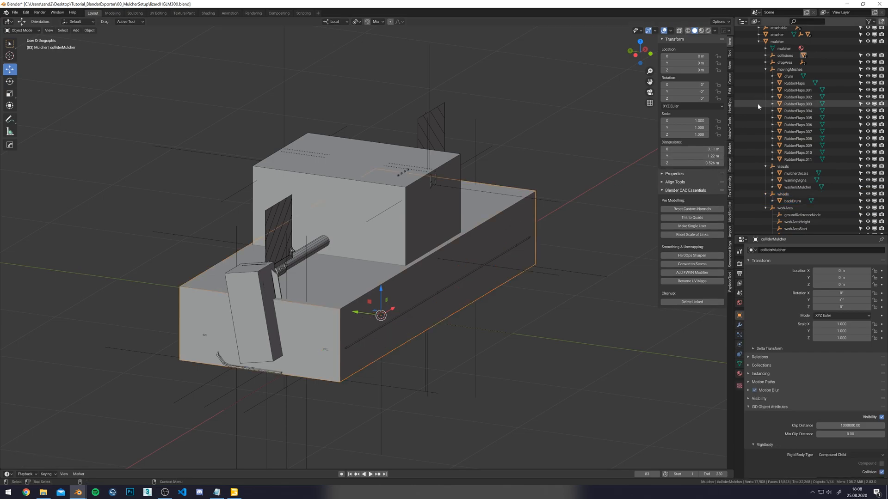
Check the merge group and I3D mapping attributes of backDrum and drum.
left_click(792, 201)
scroll(868, 464, "down", 3)
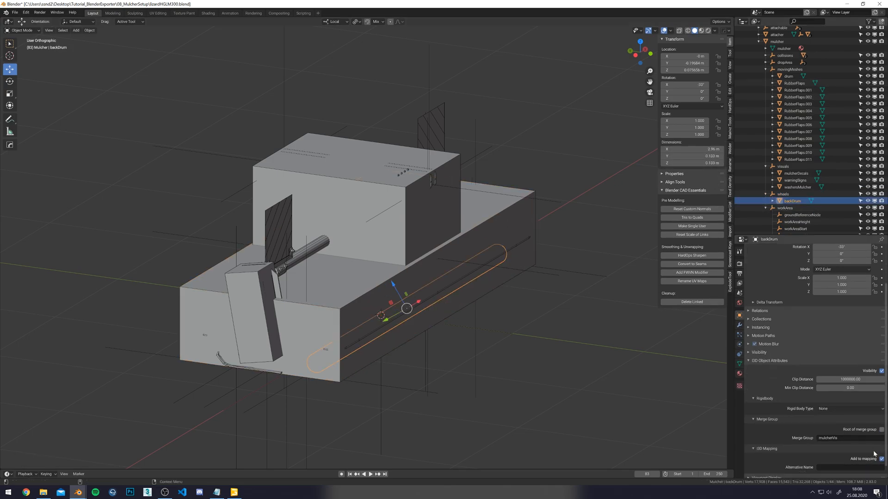
left_click(789, 75)
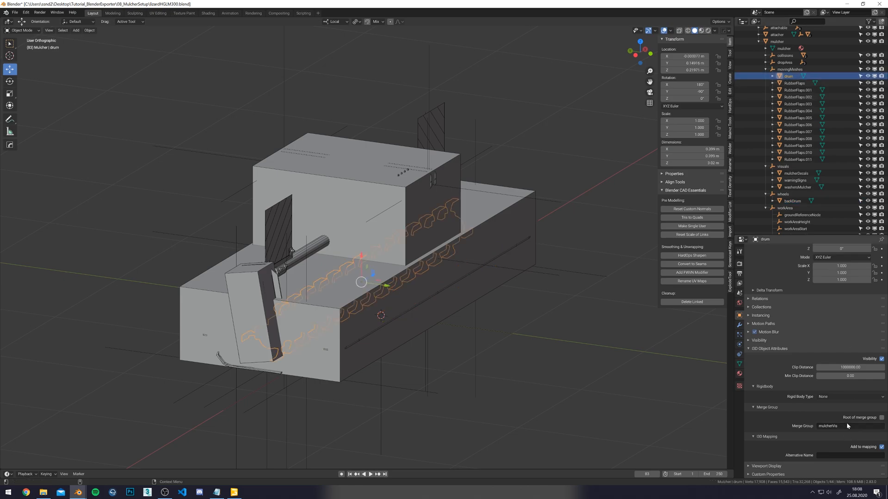
Enable Add to mapping on dropAreaHeight, copy it to dropAreaStart and dropAreaWidth, and check the result on them.
left_click(766, 63)
left_click(788, 71)
left_click(796, 83, "shift")
right_click(882, 447)
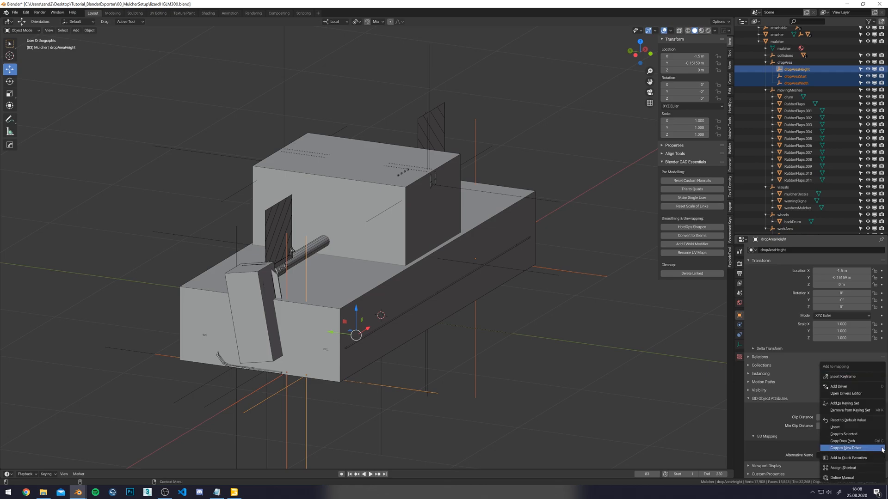
left_click(869, 447)
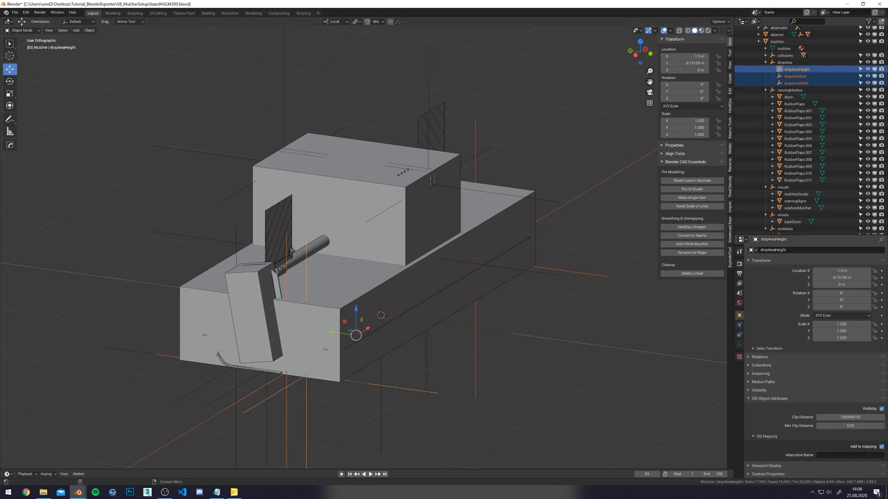
right_click(881, 448)
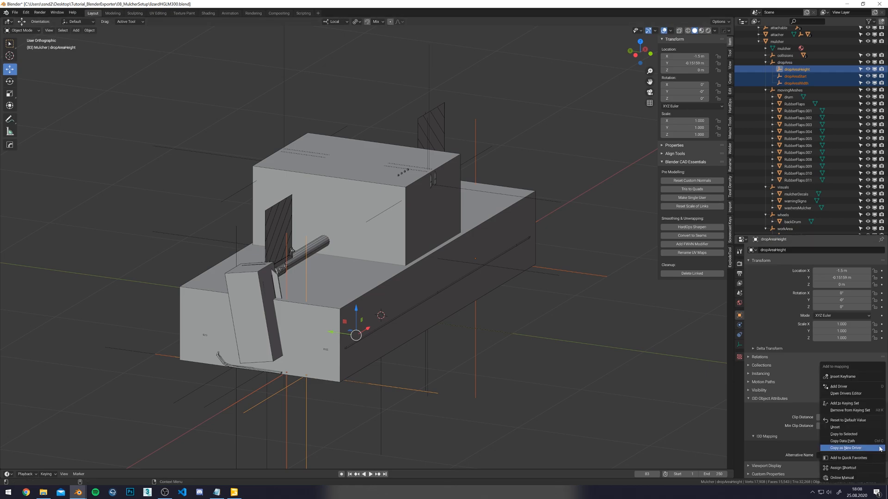
left_click(852, 435)
left_click(798, 84)
left_click(795, 77)
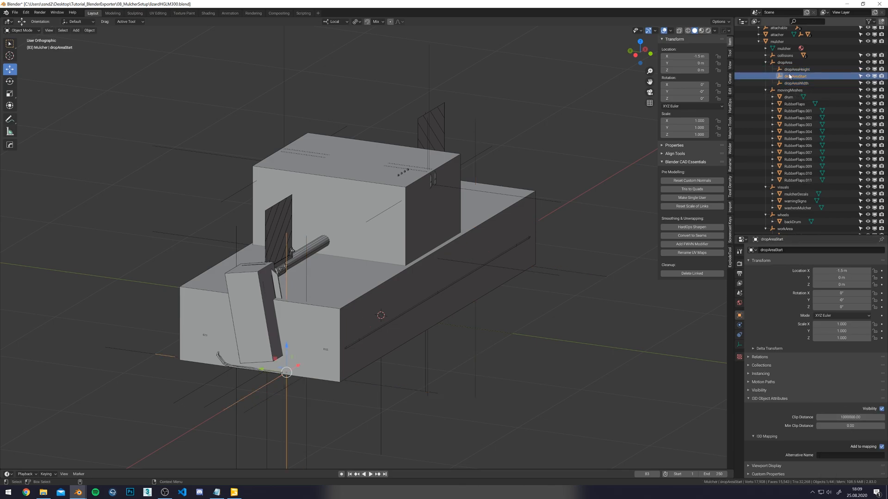
Check the rigid body, merge group and I3D mapping attributes of the mulcher object.
scroll(792, 57, "up", 3)
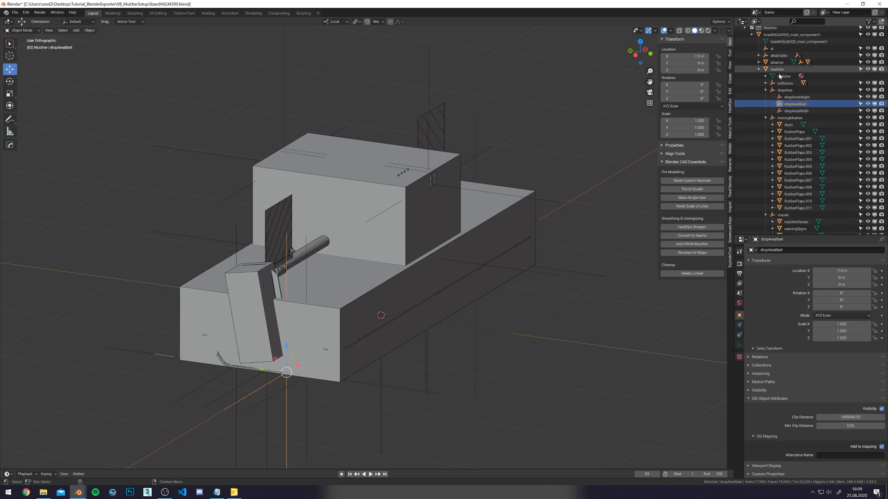
left_click(778, 69)
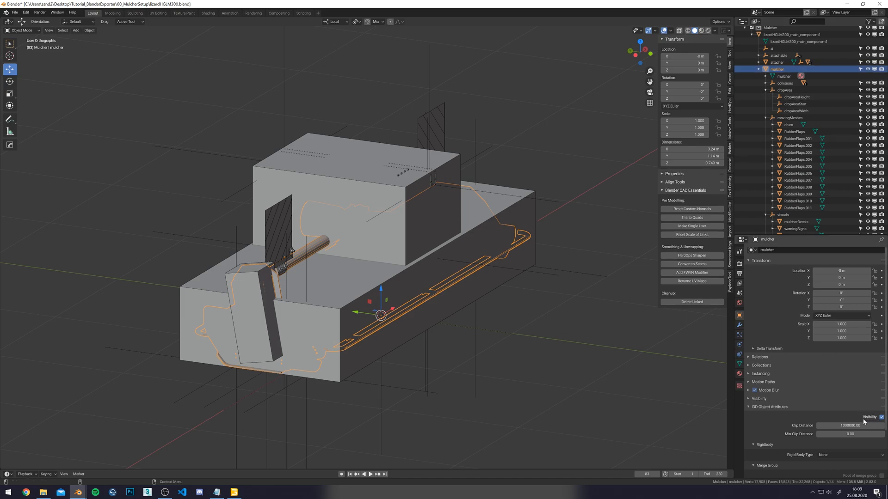
scroll(845, 401, "down", 3)
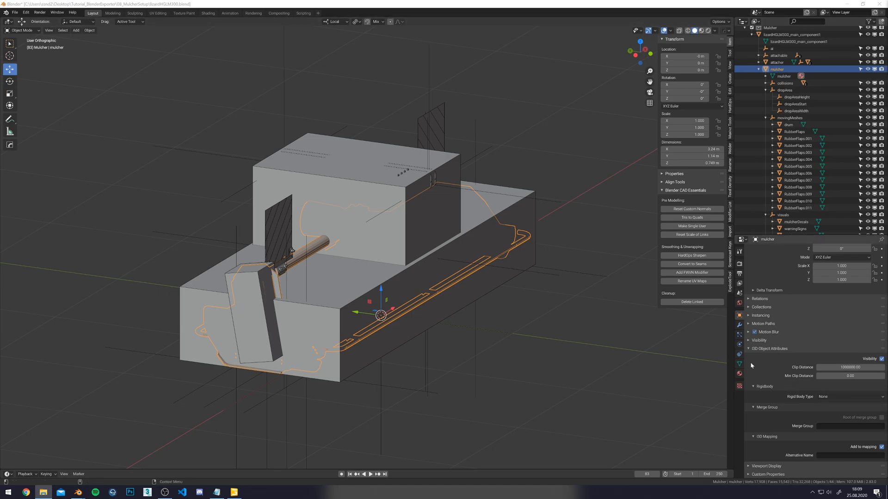
Set the scene's I3D mapping XML file to 06_i3dmapping.xml in the 08_MulcherSetup folder.
left_click(739, 294)
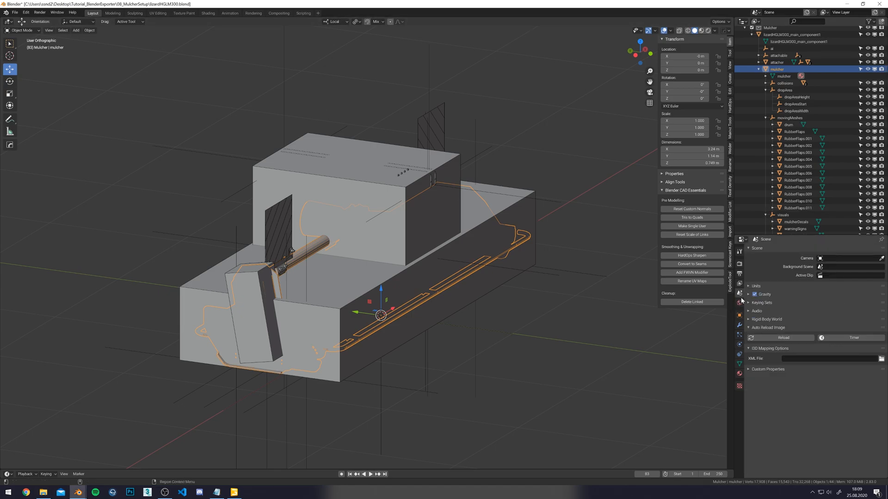
left_click(882, 359)
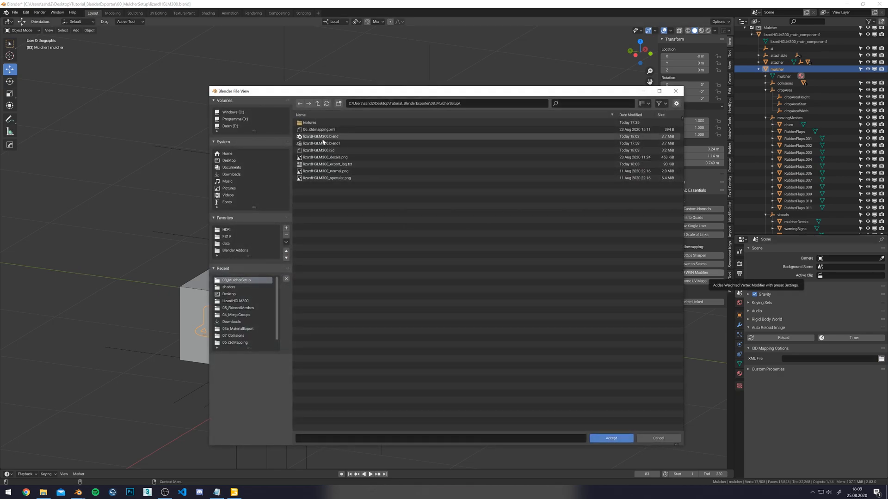
double_click(327, 131)
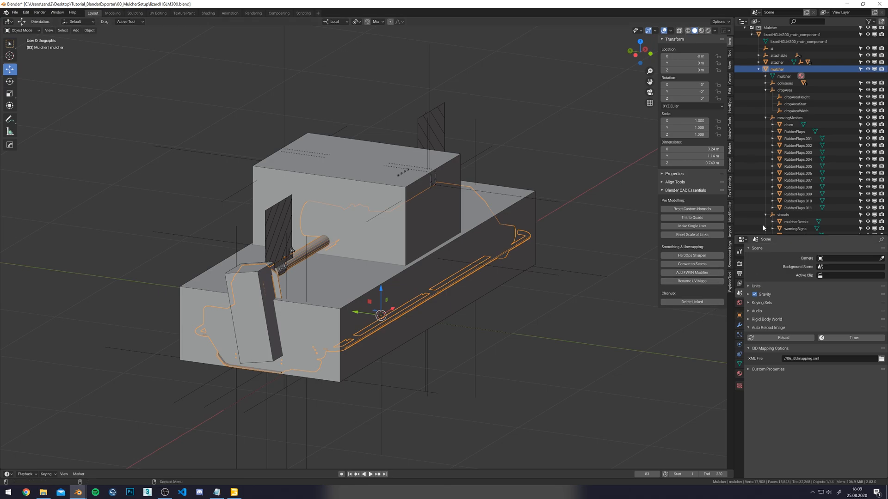
Enable Add to mapping for both attacher joints and their top reference points under attachable.
left_click(758, 70)
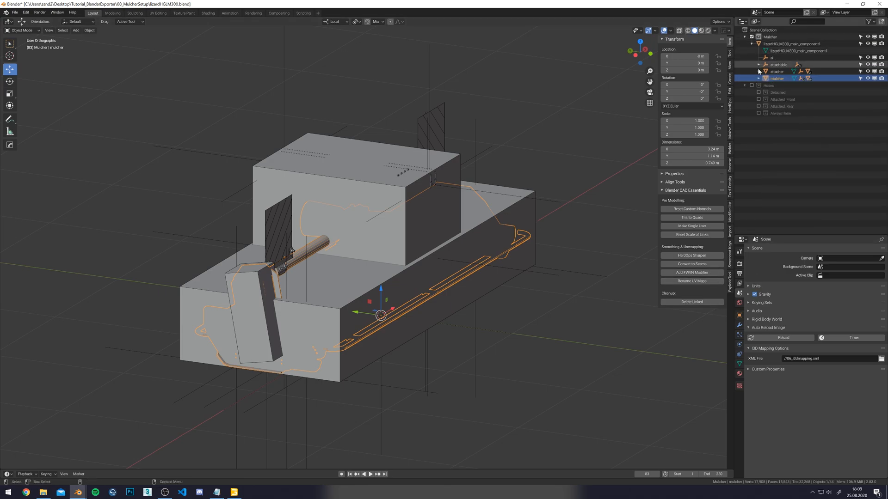
left_click(759, 65)
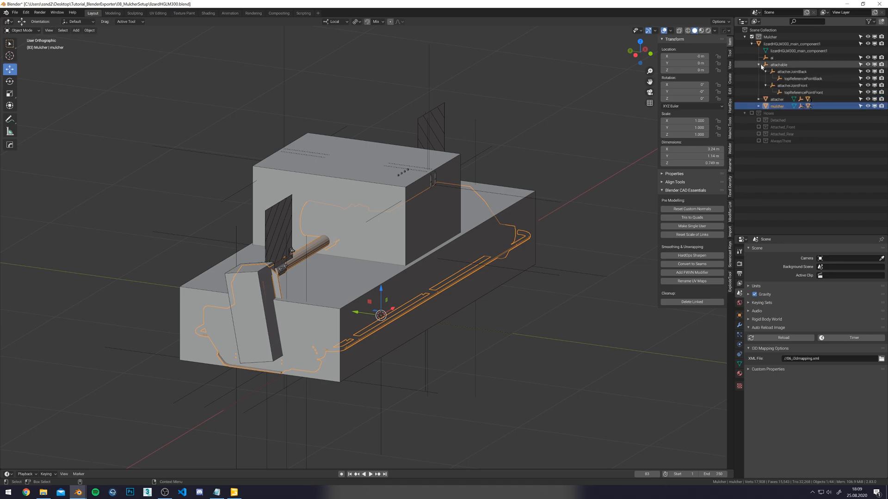
left_click(789, 71)
left_click(793, 93, "shift")
left_click(739, 315)
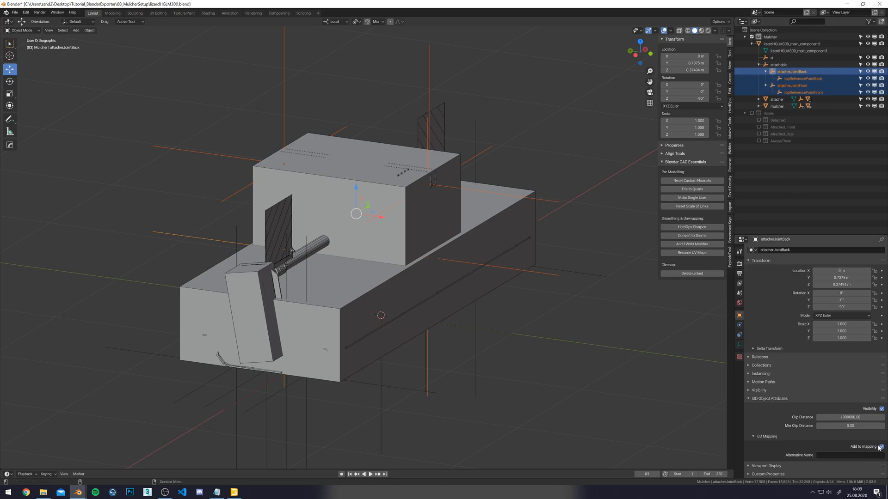
right_click(878, 447)
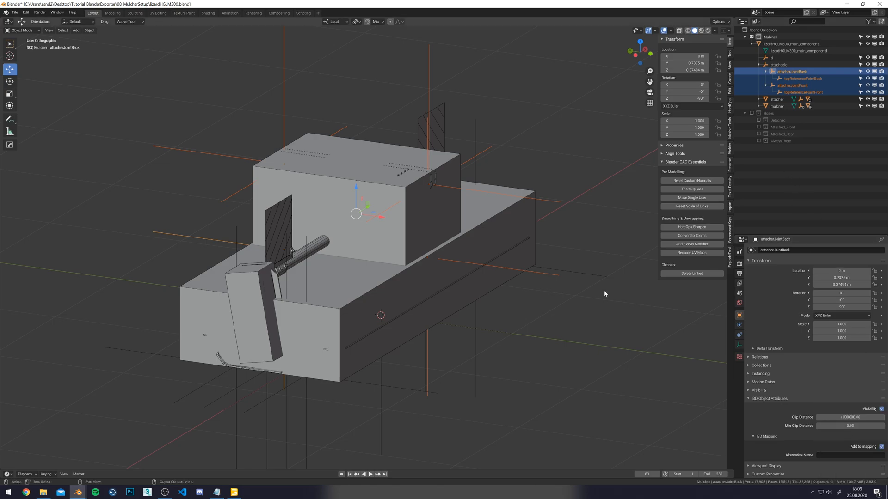
Make sure lizardHGLM300_main_component1 is added to the I3D mapping and save the Blender file.
middle_click_drag(519, 167, 542, 181, "shift")
key("ctrl+s")
left_click(767, 45)
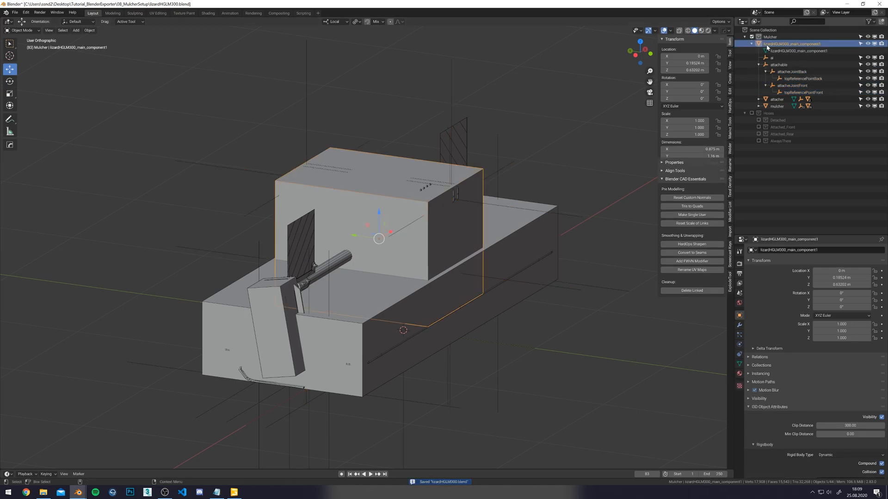
scroll(876, 440, "down", 5)
key("ctrl+s")
Export the Mulcher collection over lizardHGLM300.i3d and examine the entries of 06_i3dmapping.xml in Visual Studio Code.
left_click(770, 37)
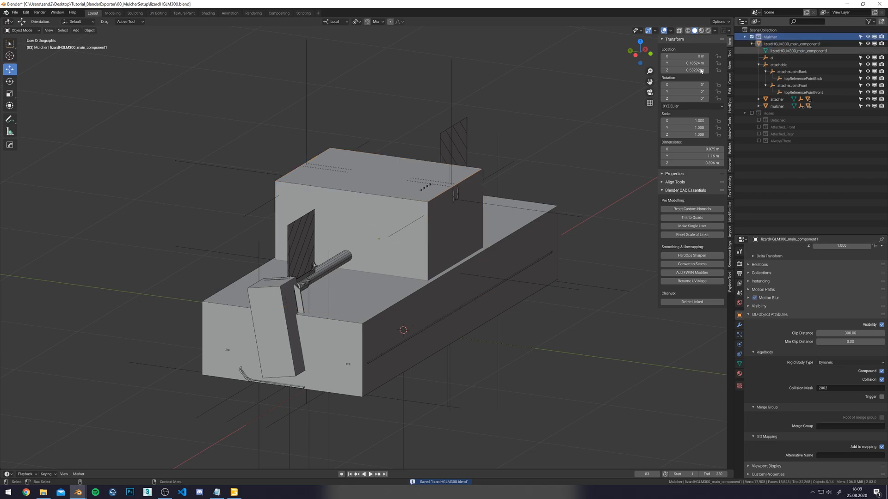
key("q")
left_click(518, 120)
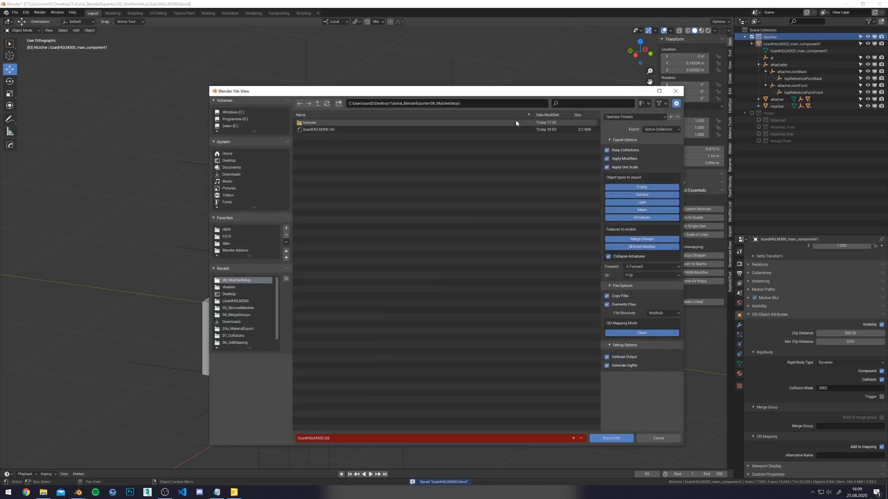
double_click(317, 132)
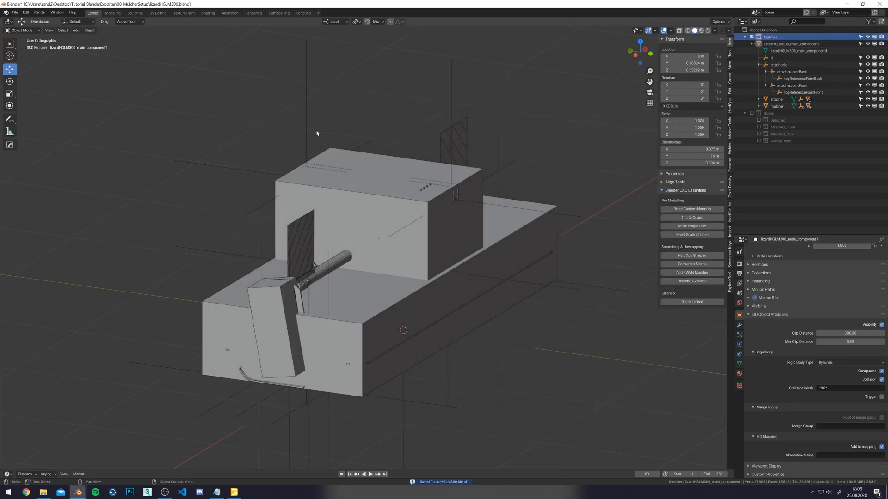
key("alt+Tab")
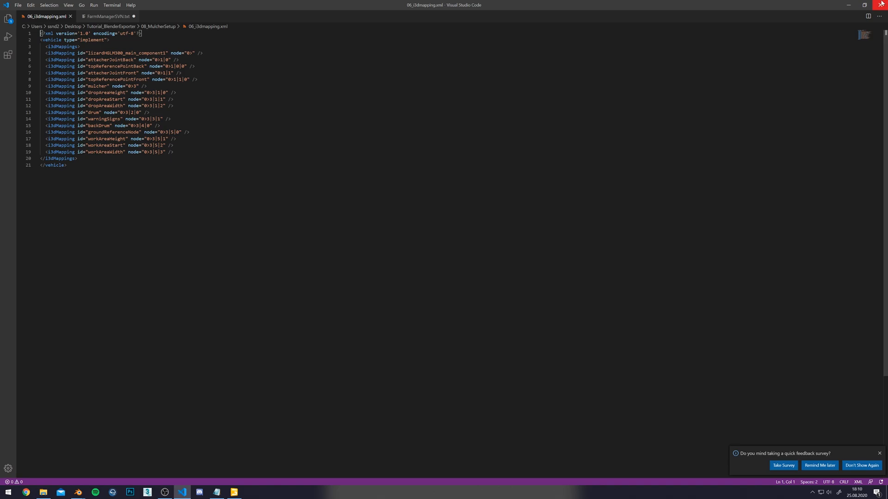
left_click(852, 6)
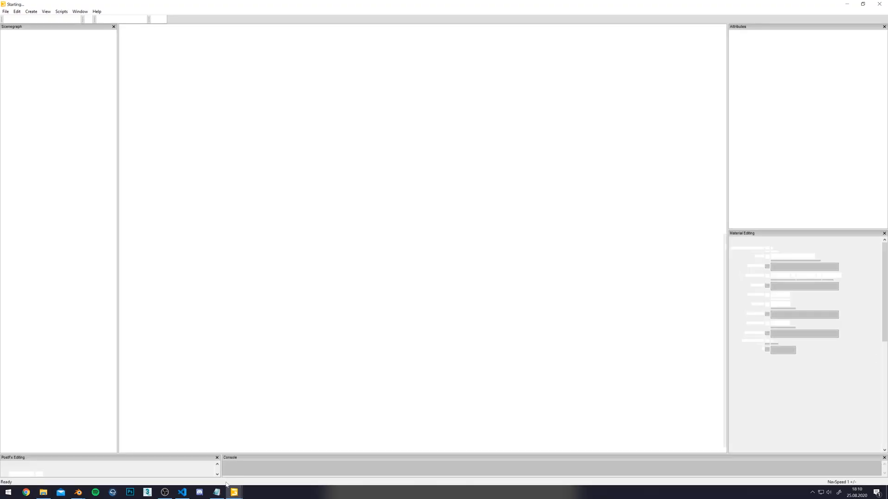
Close the old GIANTS Editor window without saving changes and inspect colliderMulcher in the newly opened one.
mouse_move(234, 492)
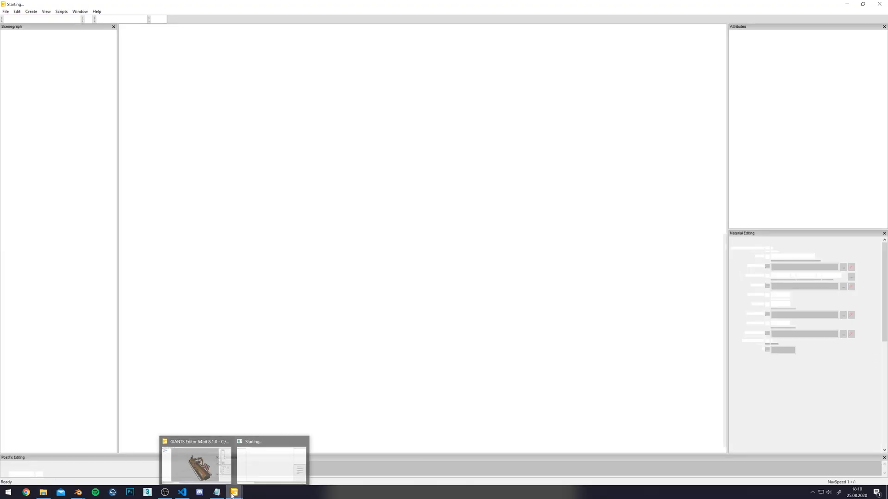
left_click(228, 442)
left_click(495, 246)
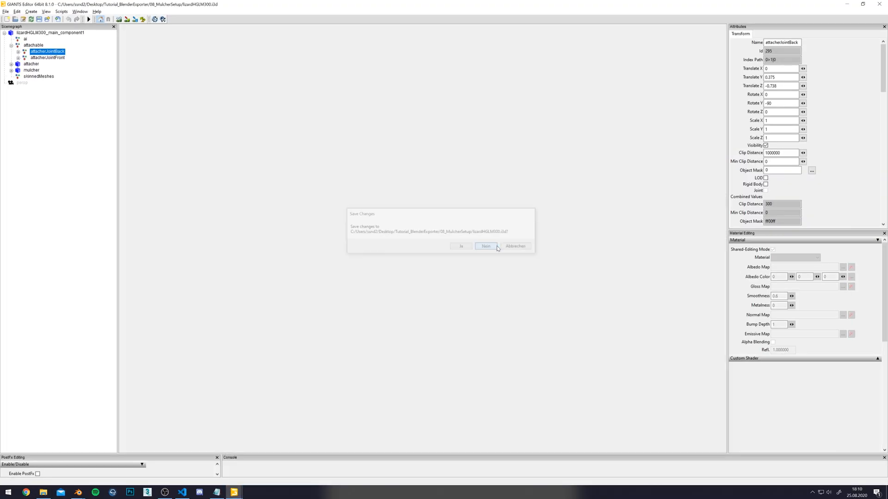
scroll(456, 196, "up", 6)
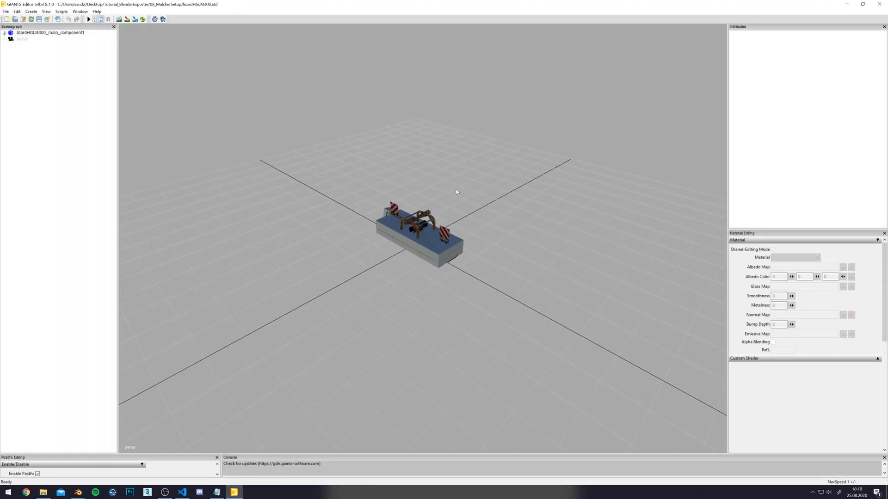
left_click(425, 273)
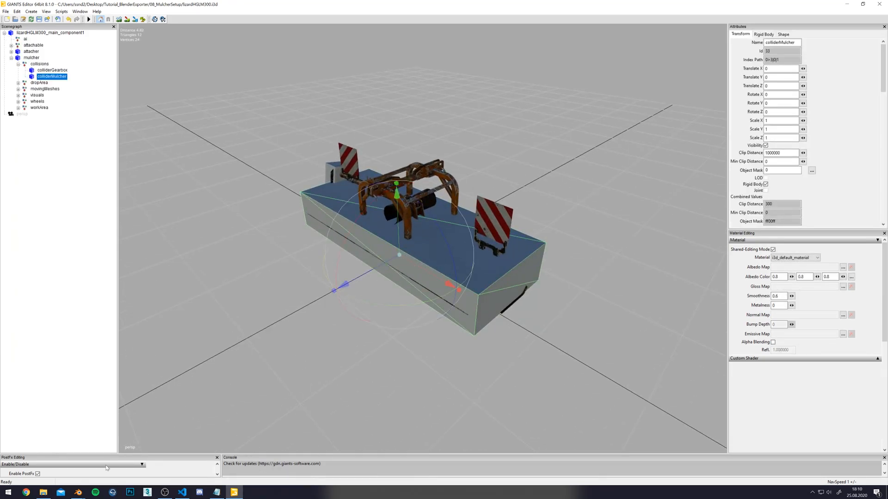
Switch to Blender, mark colliderMulcher and colliderGearbox as Non Renderable in their I3D shape attributes, and save the file.
mouse_move(79, 493)
left_click(47, 462)
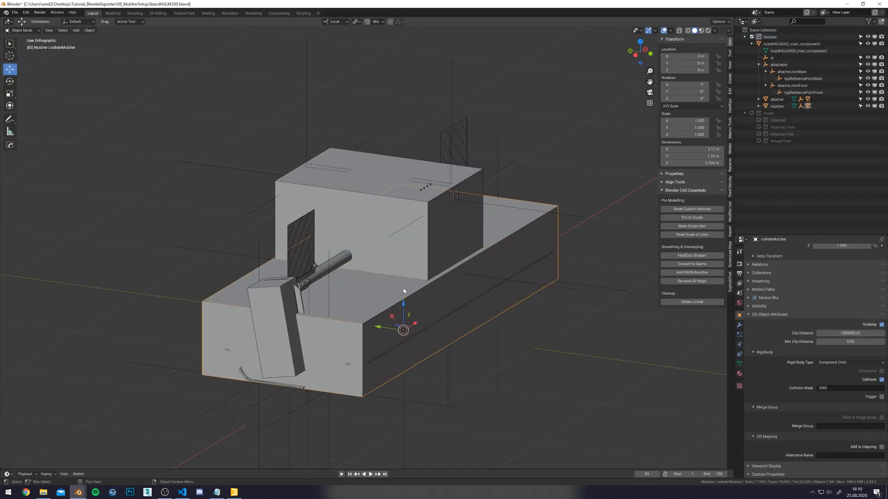
left_click(739, 364)
left_click(881, 437)
left_click(284, 338)
key("ctrl+s")
Re-export the Mulcher collection as I3D, overwriting lizardHGLM300.i3d.
left_click(770, 37)
key("q")
left_click(488, 167)
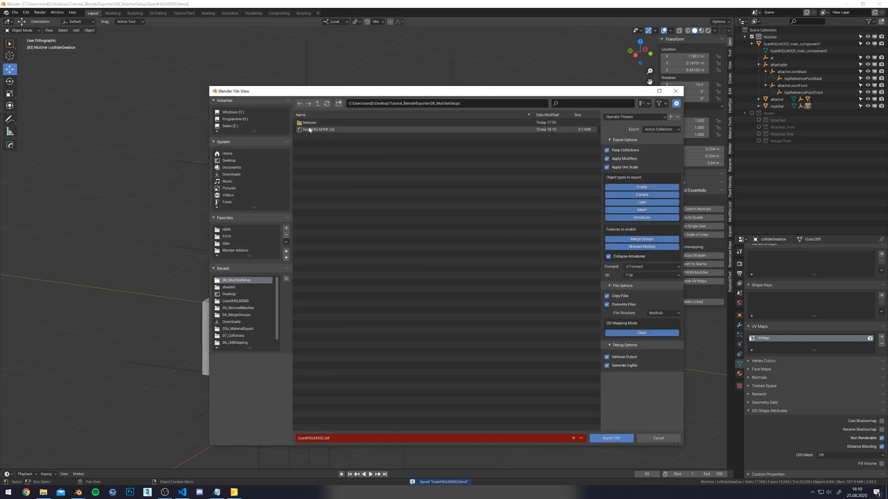
double_click(309, 130)
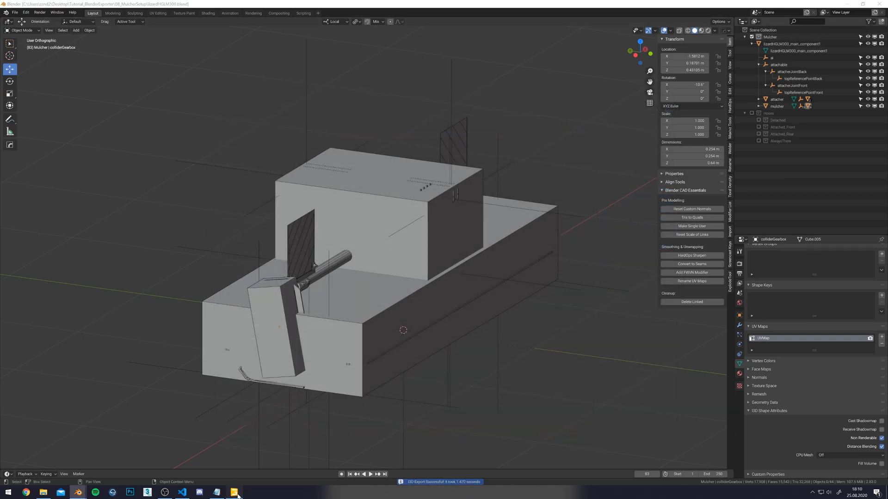
Reload the scene file in GIANTS Editor and inspect the mulcher model up close.
left_click(234, 492)
left_click(31, 19)
left_click(480, 244)
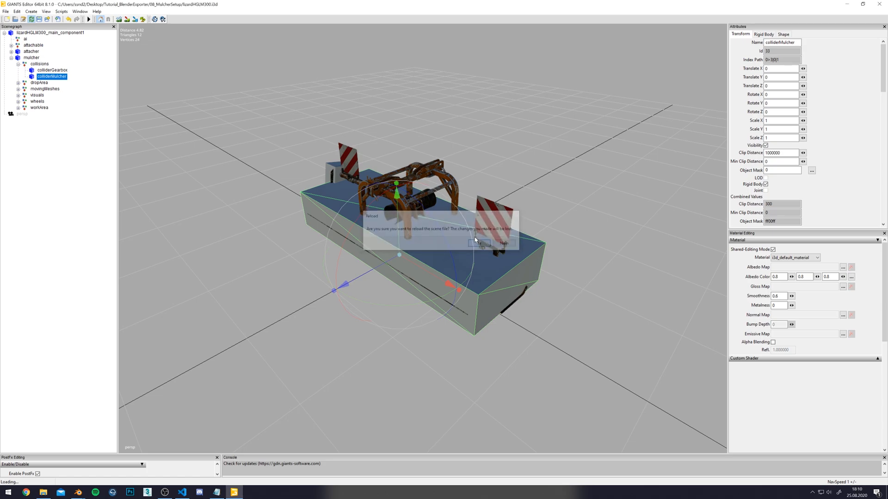
scroll(422, 137, "up", 8)
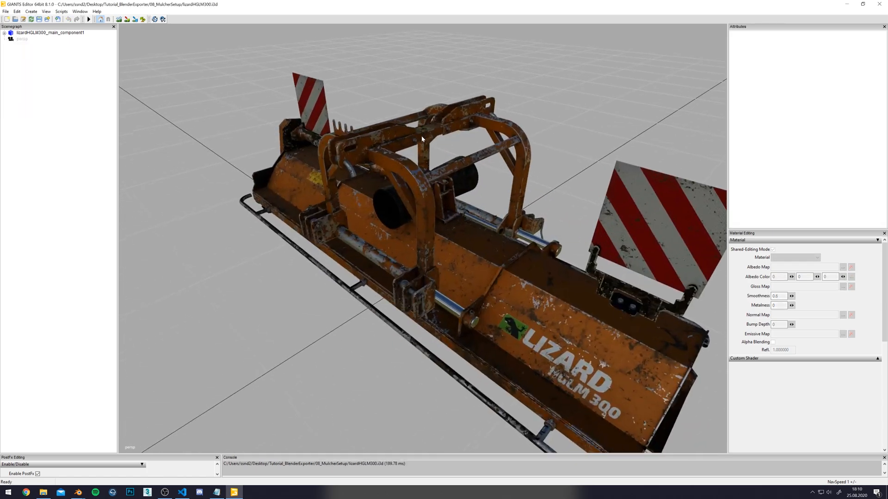
scroll(422, 137, "down", 2)
left_click_drag(421, 137, 426, 133, "alt")
Examine the attachable node hierarchy down to the top reference points of both attacher joints.
left_click(4, 33)
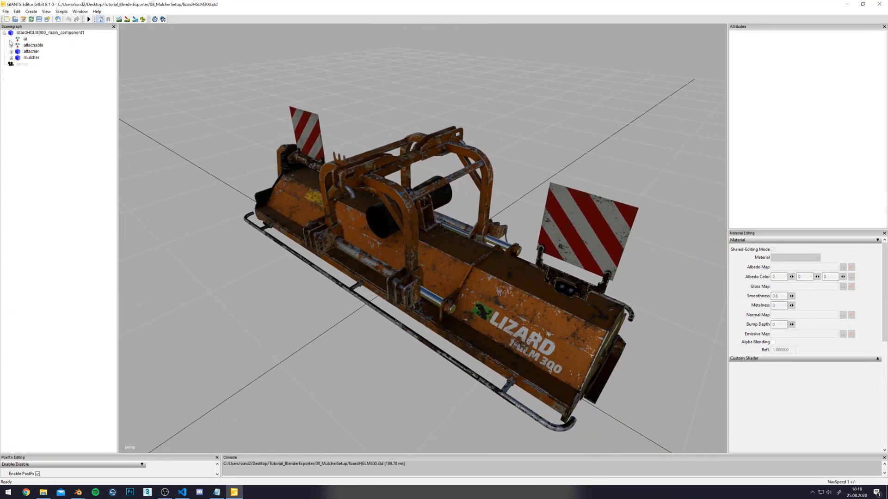
left_click(11, 45)
left_click(18, 52)
left_click(18, 64)
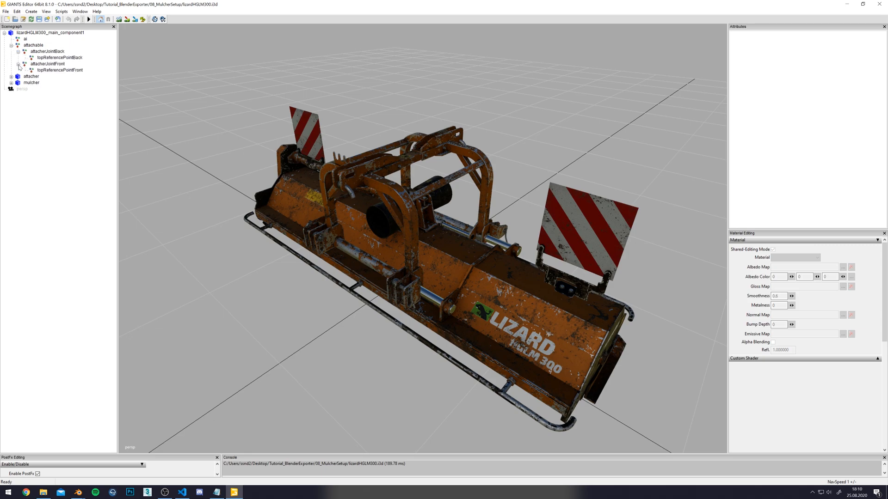
Examine the attacher children, the effects node, the colliders and the dropArea height, start and width nodes of the mulcher.
left_click(11, 76)
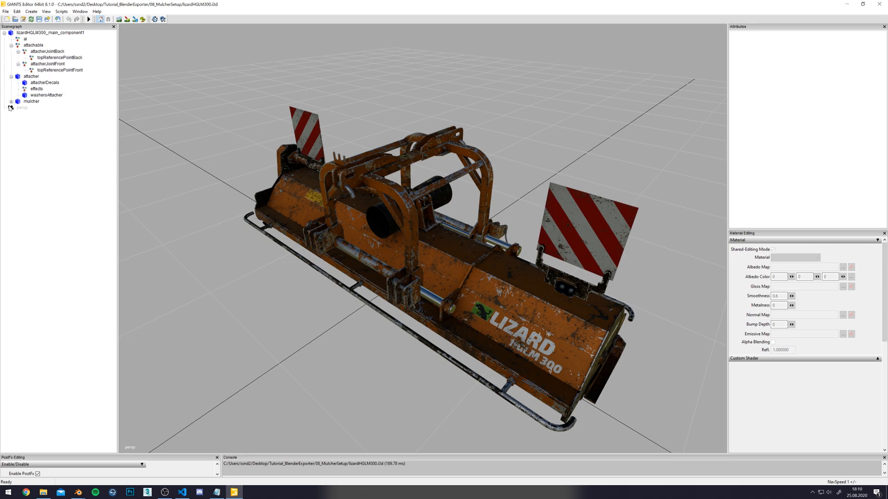
left_click(11, 101)
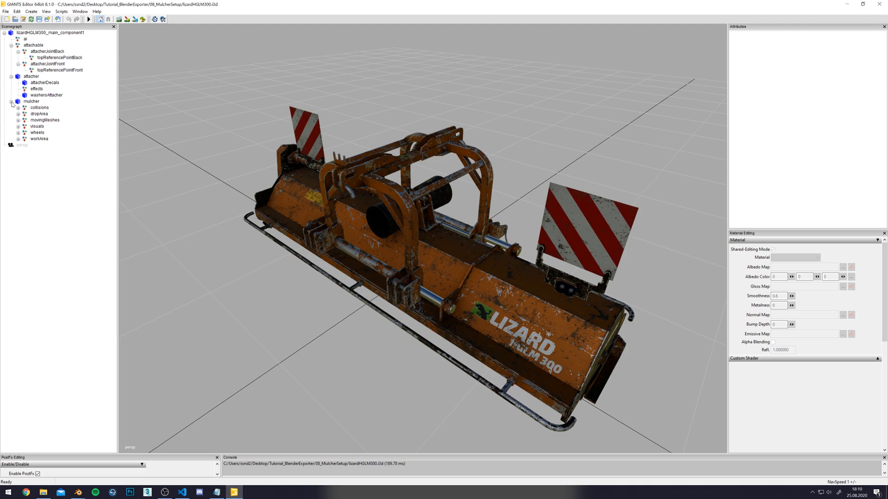
left_click(37, 89)
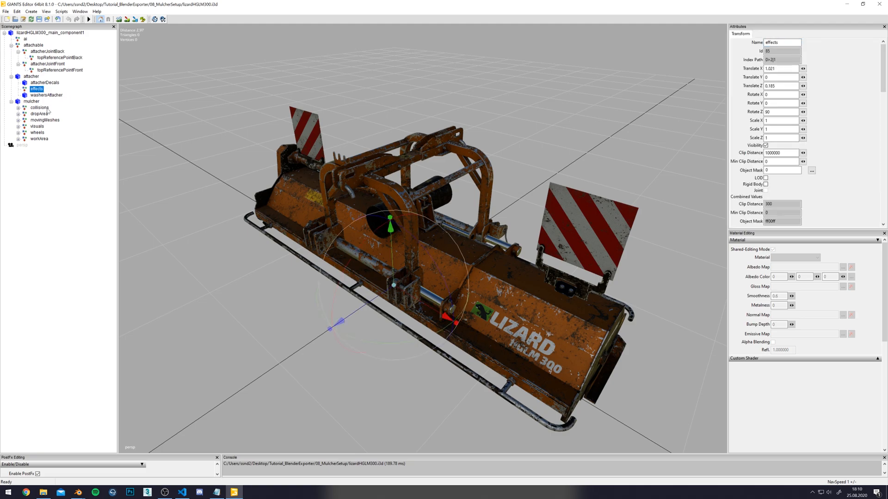
left_click(18, 108)
left_click(52, 114)
left_click(52, 120)
left_click(18, 126)
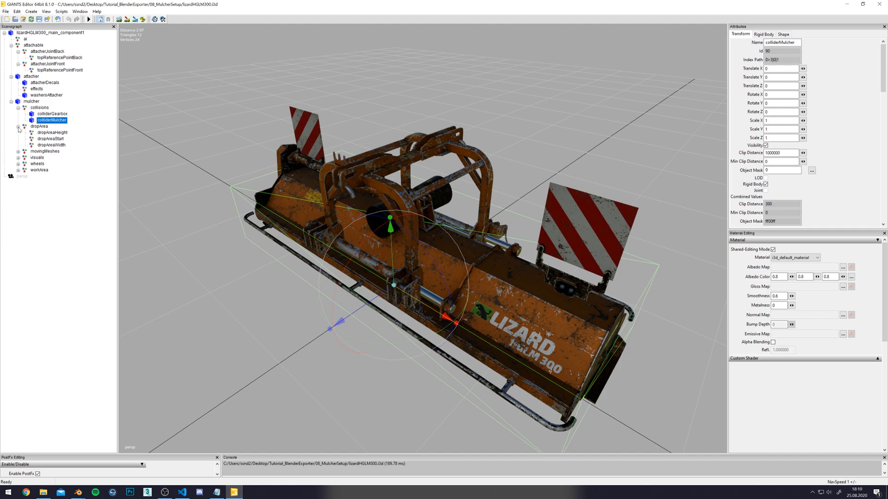
left_click(51, 133)
left_click(51, 139)
left_click(52, 145)
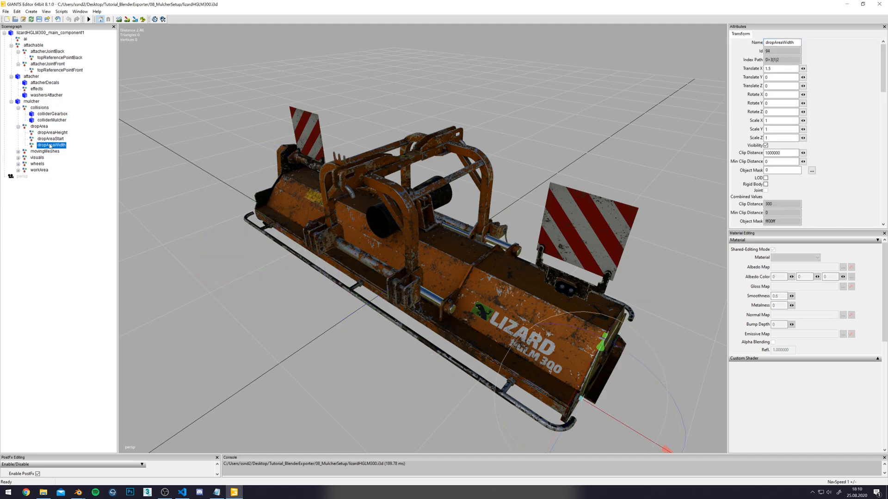
Examine the movingMeshes, visuals, wheels and workArea groups, checking the drum, decals, warning signs and washers, and clear the selection.
left_click(18, 151)
left_click(42, 158)
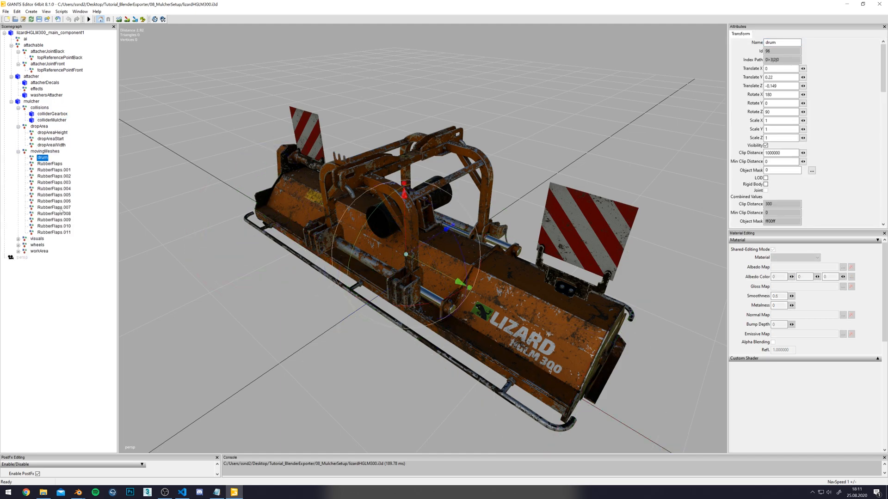
left_click(20, 241)
left_click(18, 239)
left_click(51, 245)
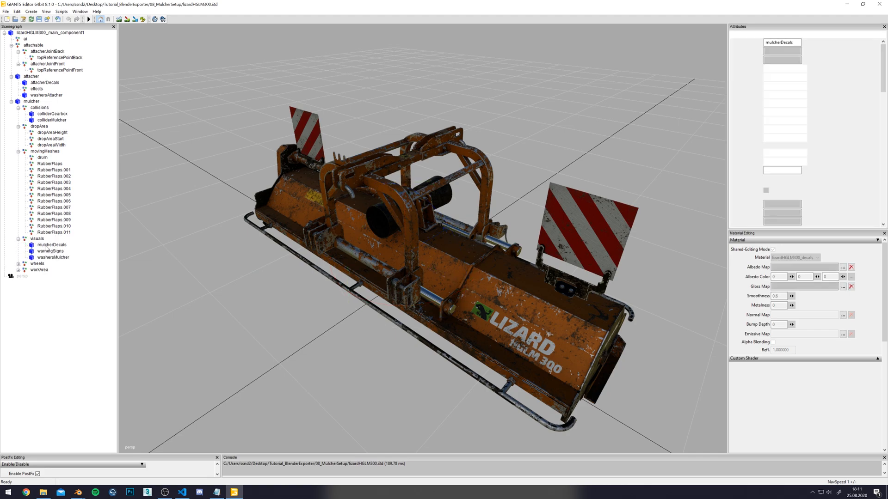
left_click(50, 251)
left_click(52, 258)
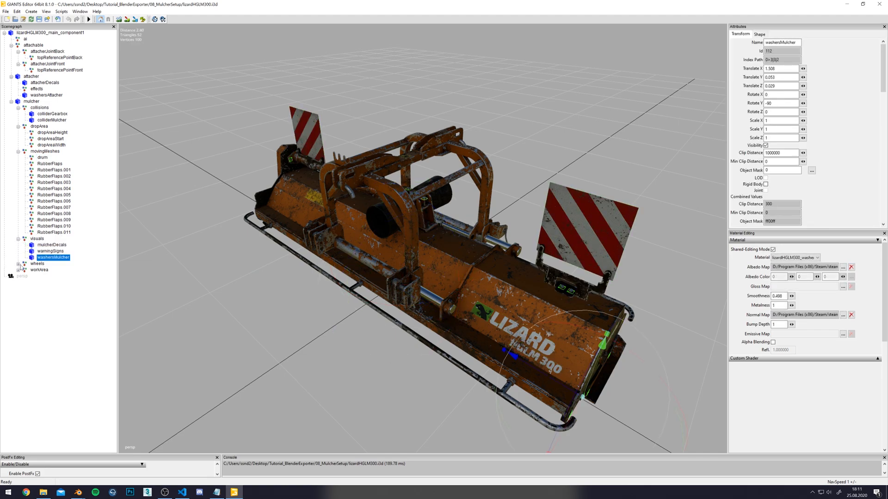
left_click(49, 252)
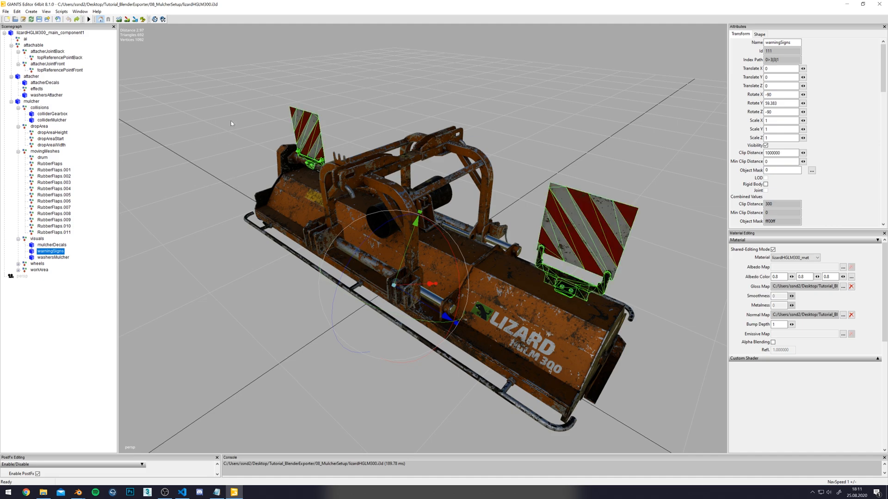
left_click(18, 264)
left_click(18, 277)
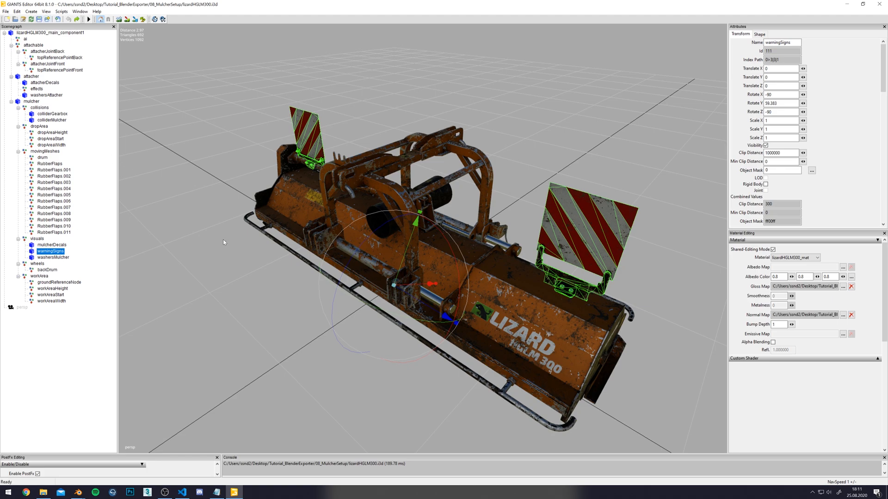
left_click(206, 178)
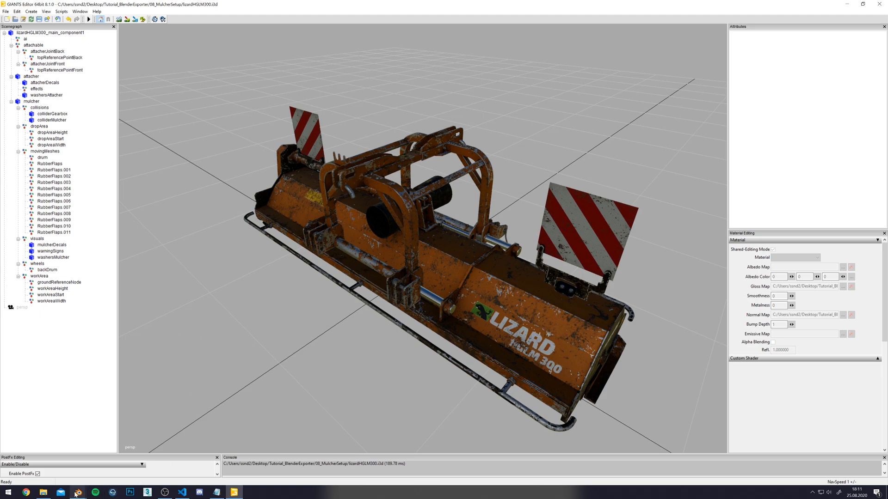
Switch to Blender and hide the main component and colliderMulcher so the mulcher model is exposed.
mouse_move(78, 493)
left_click(81, 456)
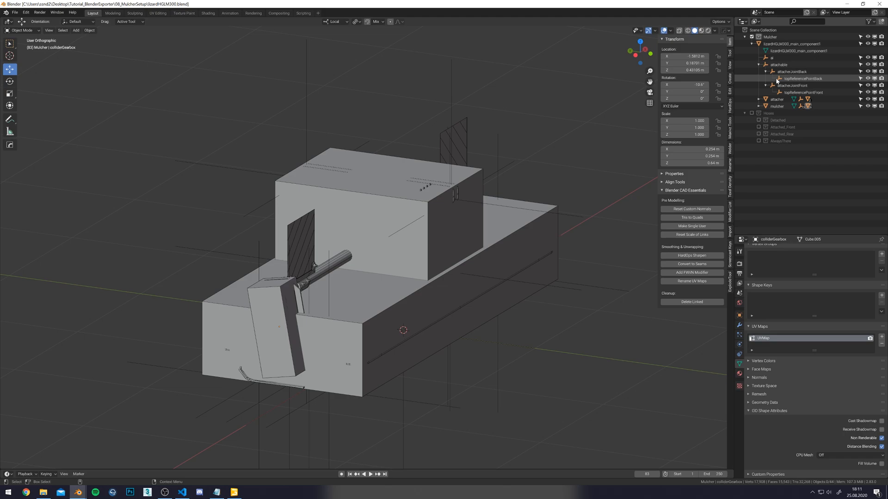
left_click(759, 65)
middle_click_drag(347, 165, 366, 167, "alt")
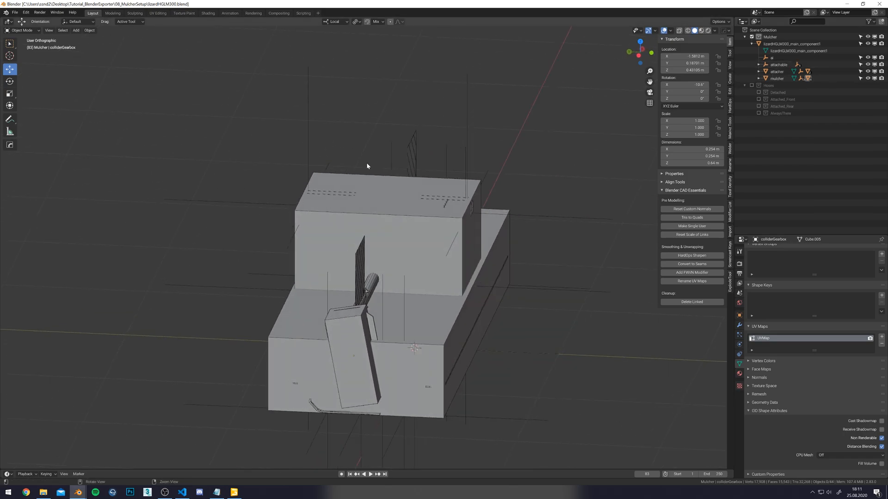
left_click(398, 246)
middle_click_drag(400, 344, 434, 355, "alt")
left_click(419, 340, "shift")
key("h")
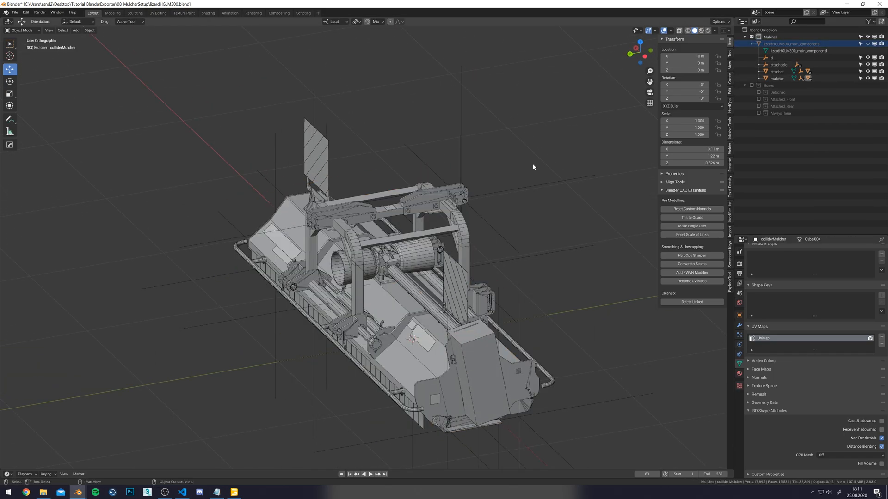
Expand the mulcher hierarchy, collapse its child groups and select the mulcher object.
left_click(759, 78)
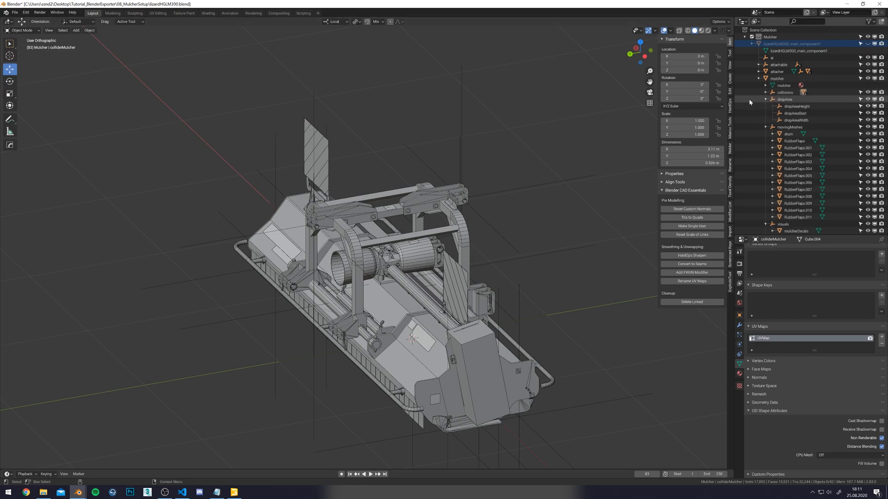
left_click(766, 106)
left_click(765, 113)
left_click(766, 120)
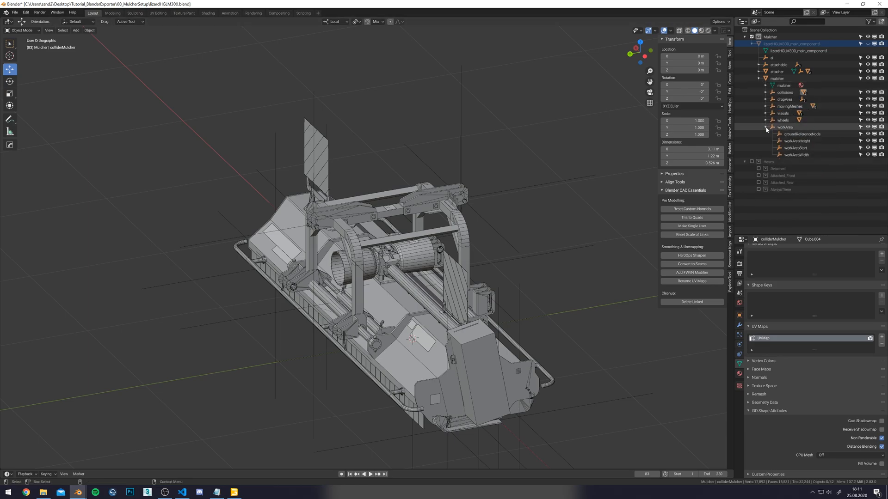
left_click(777, 79)
Add a plain-axes empty and move it to about Y 0.237 m, Z 0.797 m in the side view.
left_click(76, 30)
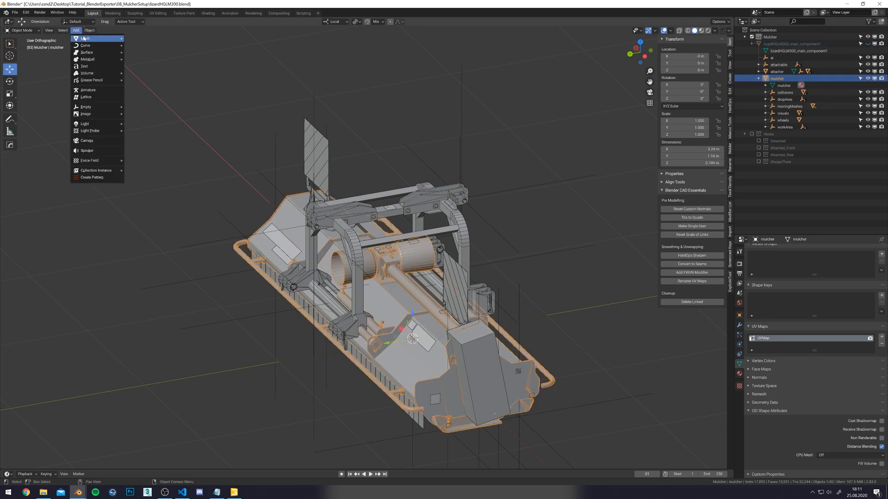
mouse_move(95, 38)
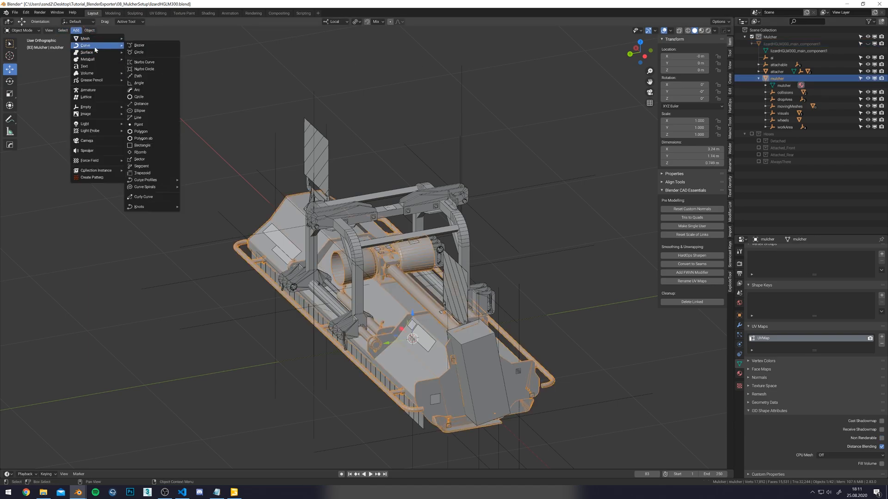
mouse_move(119, 109)
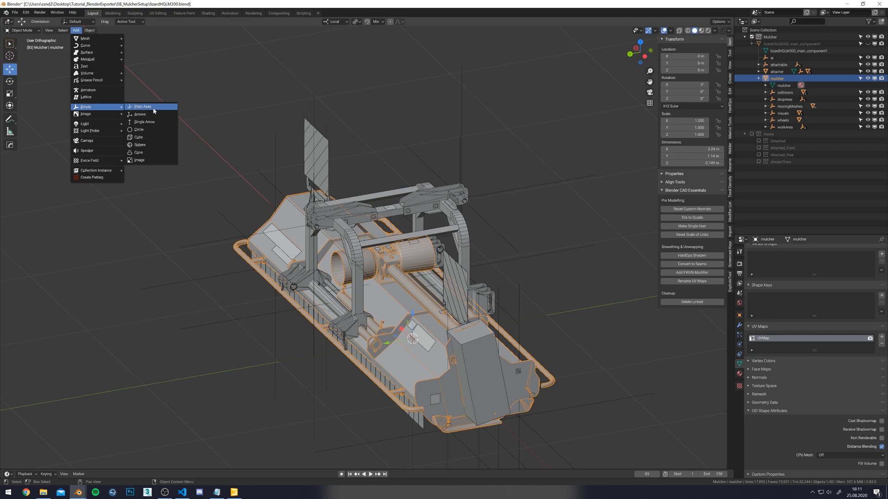
left_click(152, 107)
middle_click_drag(532, 242, 368, 289)
left_click_drag(378, 286, 294, 121)
middle_click_drag(373, 109, 389, 135, "shift")
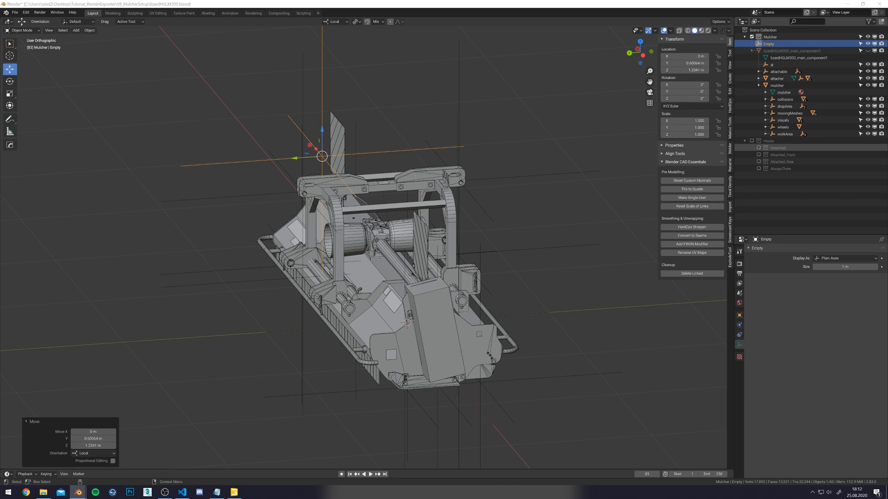
mouse_move(443, 152)
middle_mouse_down()
mouse_move(412, 183)
mouse_move(388, 186)
mouse_move(398, 210)
mouse_move(514, 155)
mouse_move(448, 169)
middle_mouse_up()
scroll(349, 212, "up", 4)
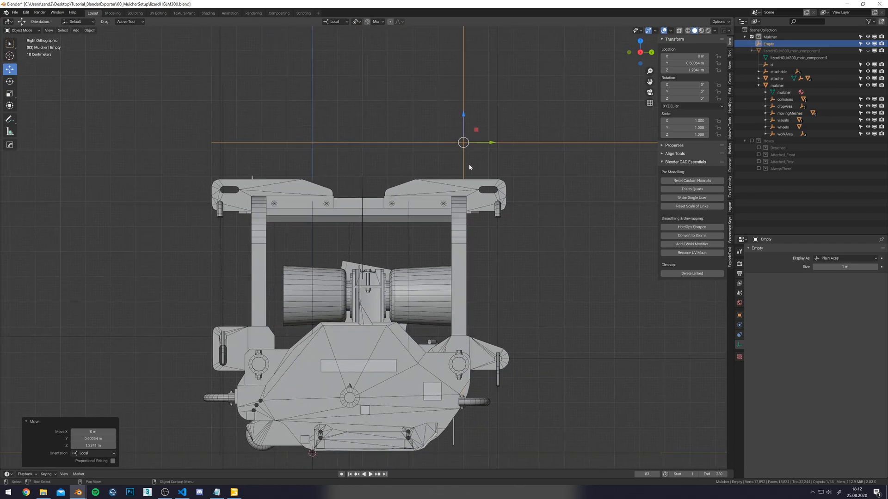
key("g")
left_click(377, 255)
scroll(383, 259, "up", 6)
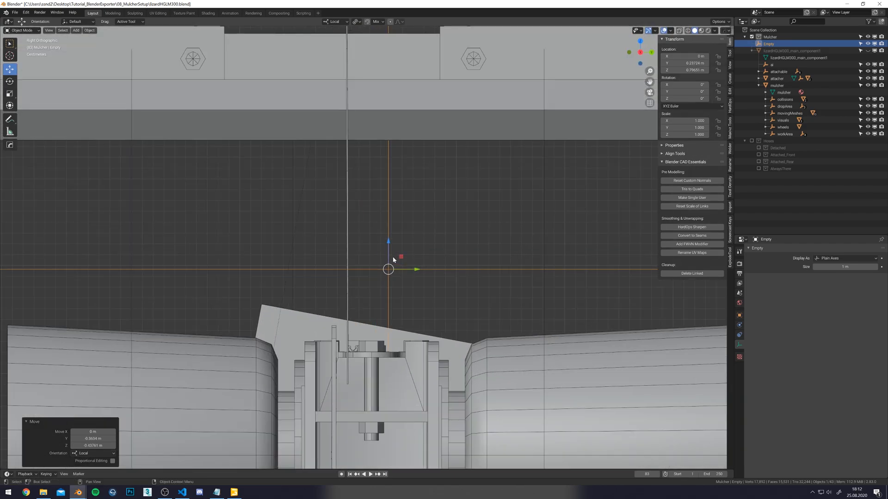
Turn on snapping and snap the empty onto one face of the thin warning sign, at about Y 0.1988 m.
left_click_drag(403, 268, 371, 188)
key("shift+Tab")
left_click_drag(372, 268, 347, 205)
scroll(349, 222, "up", 5)
middle_click_drag(363, 283, 413, 215, "shift")
scroll(413, 215, "up", 3)
scroll(413, 215, "down", 4)
Duplicate the empty and snap the copy to the sign's opposite face, at about Y 0.1997 m.
key("shift+d")
right_click(403, 225)
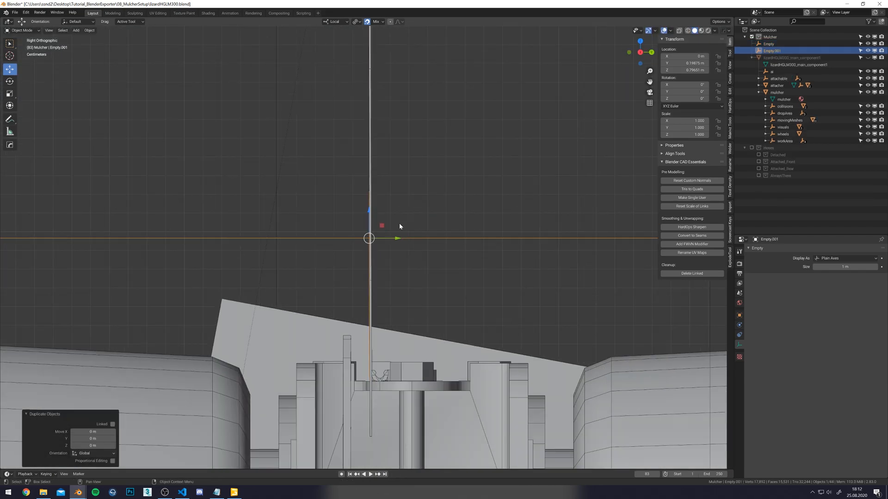
left_click_drag(387, 240, 373, 71)
Select both empties and move them onto the left warning sign, at about X 1.212 m, Z 0.887 m.
scroll(407, 209, "down", 5)
middle_click_drag(442, 212, 395, 241, "alt")
left_click_drag(395, 238, 409, 262)
scroll(408, 262, "down", 8)
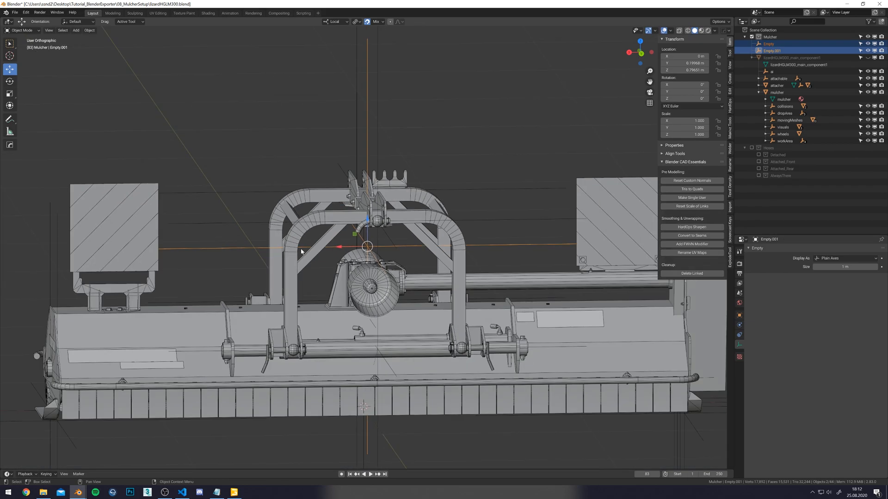
scroll(301, 252, "up", 2)
middle_click_drag(339, 252, 444, 246)
left_click_drag(441, 242, 216, 179)
middle_click_drag(227, 270, 244, 264, "alt")
left_click_drag(222, 216, 174, 224)
Rename the original empty on the left warning sign to lightLeft.
middle_click_drag(282, 185, 287, 187, "alt")
middle_click_drag(288, 187, 374, 217)
scroll(352, 222, "up", 4)
middle_click_drag(314, 205, 426, 231)
middle_click_drag(426, 231, 433, 254, "alt")
scroll(442, 222, "up", 3)
middle_click_drag(446, 214, 361, 268)
double_click(769, 44)
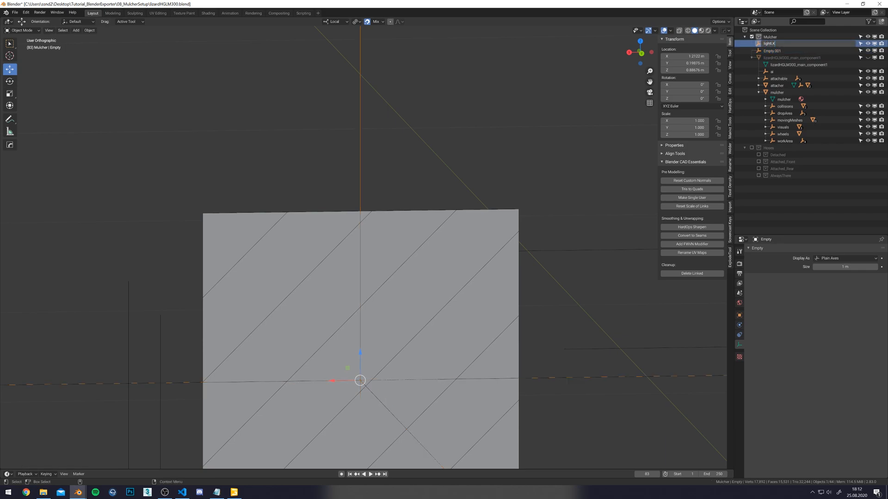
key("Return")
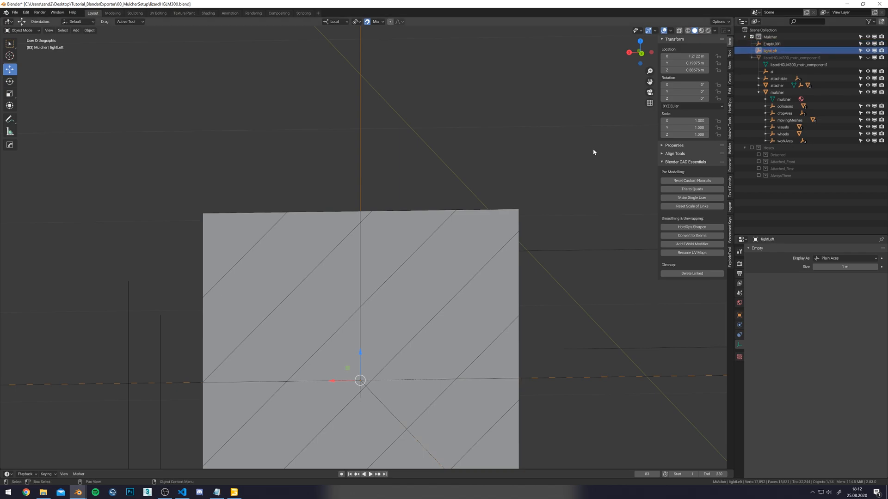
Check which side of the sign the lightLeft empty faces and rename it to lightLeftRear.
scroll(264, 269, "down", 3)
middle_click_drag(264, 269, 361, 294, "alt")
scroll(320, 254, "up", 5)
scroll(320, 253, "up", 1)
middle_click_drag(464, 210, 485, 231, "alt")
scroll(432, 226, "down", 12)
double_click(779, 53)
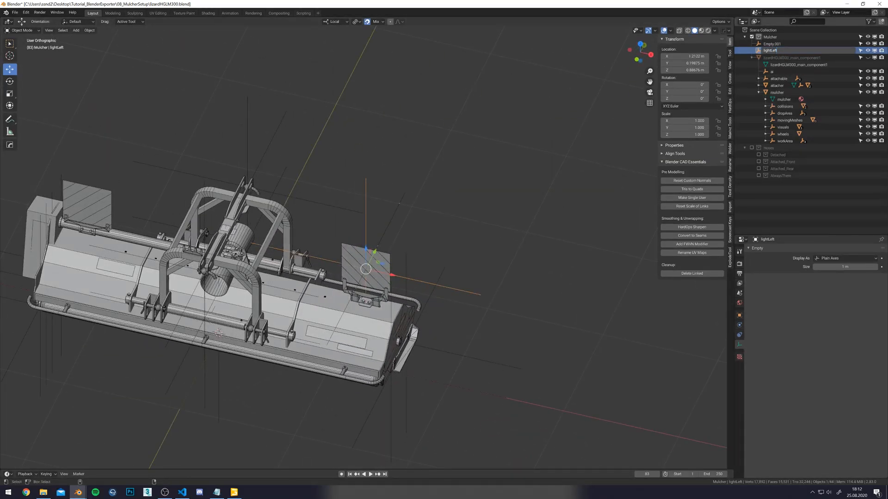
key("Return")
Rename the duplicated empty to lightLeftFront, reusing the name of the rear light empty.
middle_click_drag(453, 235, 390, 214)
scroll(546, 228, "up", 3)
double_click(774, 51)
key("ctrl+c")
double_click(771, 44)
key("ctrl+v")
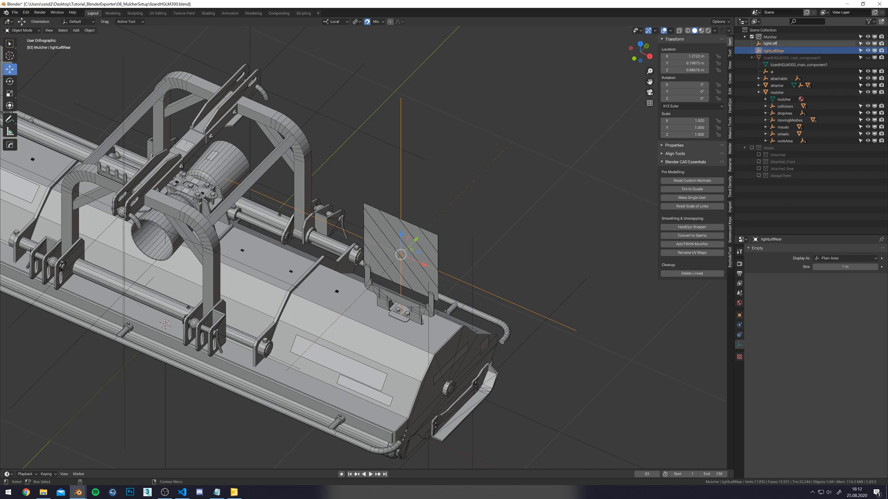
type("Front")
key("Return")
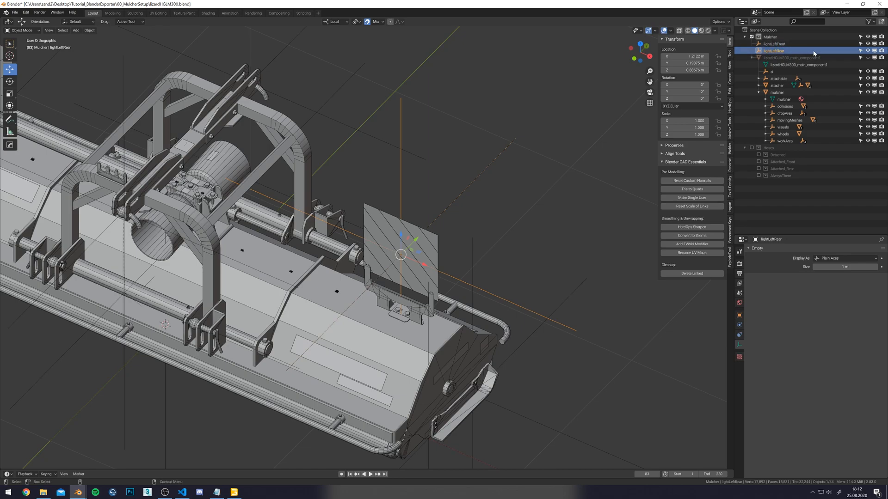
Add another plain-axes empty at the world origin to serve as a group for the light empties.
left_click(770, 44, "ctrl")
middle_click_drag(393, 238, 405, 241)
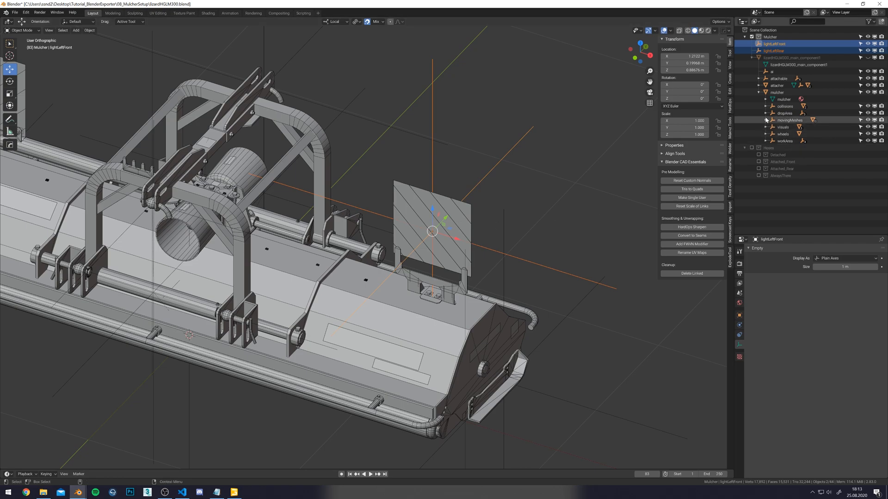
left_click(775, 43)
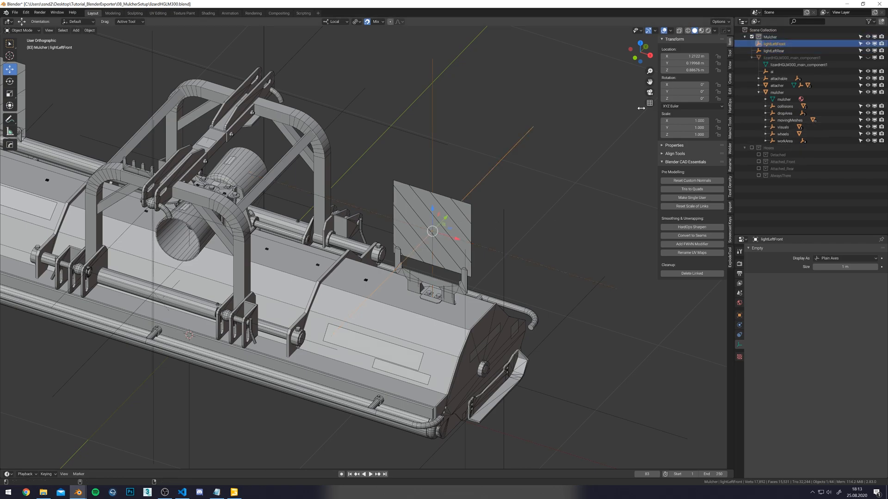
left_click(76, 30)
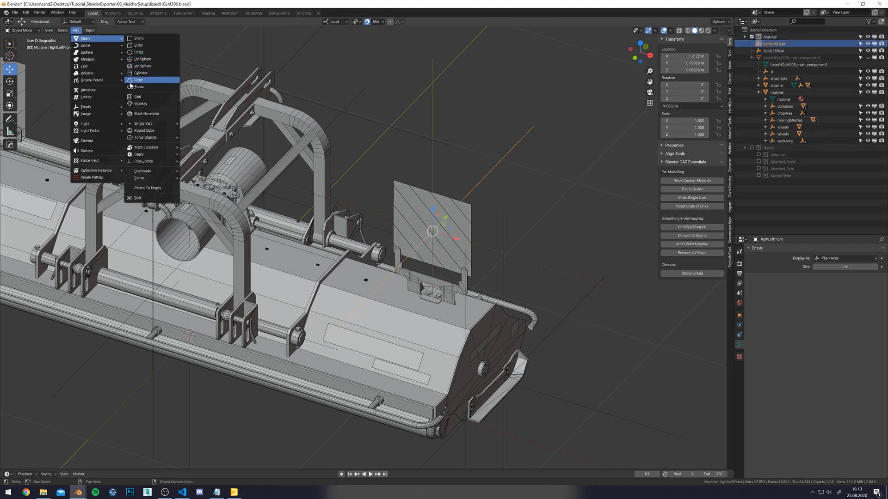
mouse_move(92, 107)
left_click(153, 107)
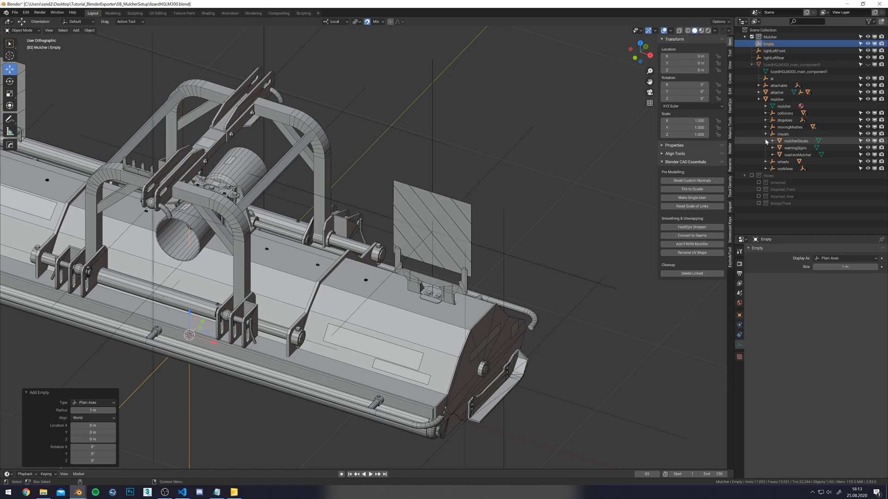
Parent the new empty to the warningSigns object in the visuals group and expand warningSigns in the hierarchy.
left_click(765, 134)
left_click(795, 148)
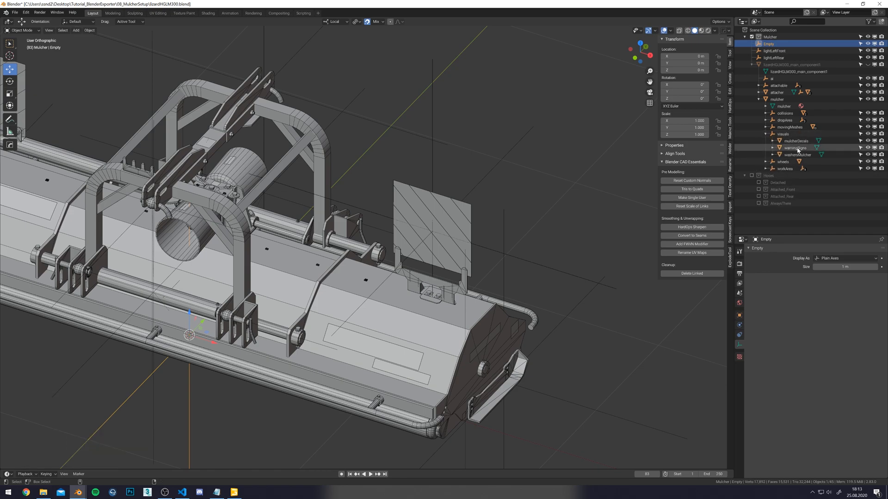
middle_click_drag(525, 198, 547, 186)
key("ctrl+p")
left_click(509, 187)
left_click(793, 142)
left_click(773, 141)
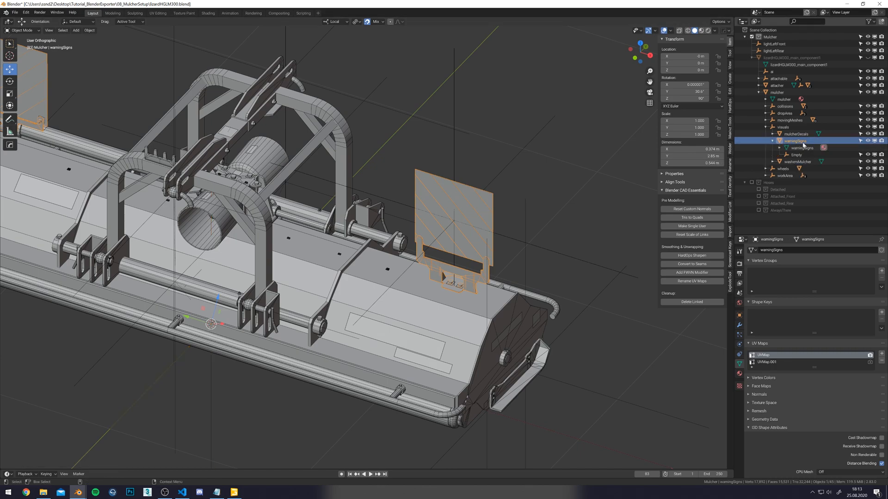
Rename the empty under warningSigns to lights, and parent the lightLeftFront and lightLeftRear empties to it.
left_click(791, 154)
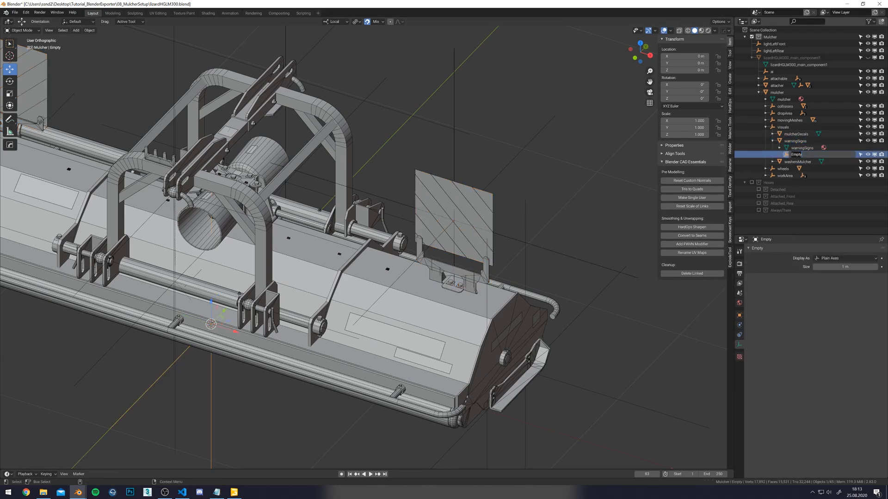
key("Return")
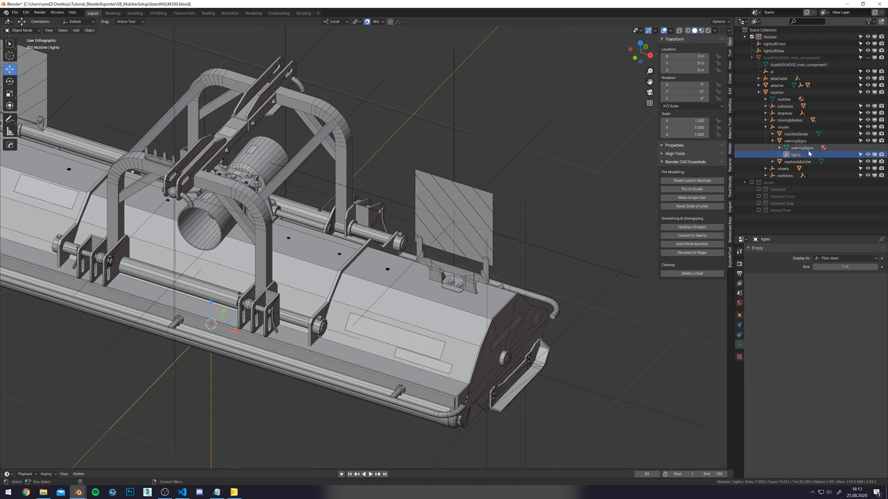
left_click(769, 46)
left_click(772, 51, "ctrl")
left_click(795, 154, "ctrl")
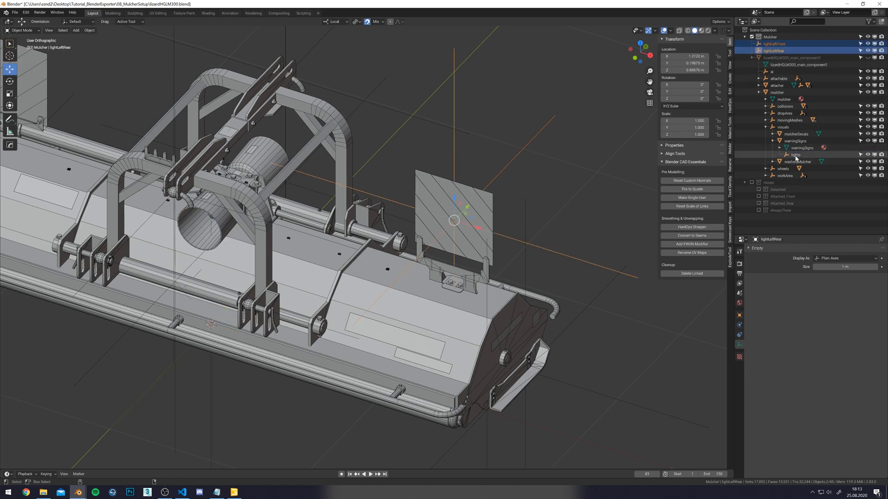
key("ctrl+p")
left_click(518, 206)
left_click(495, 92)
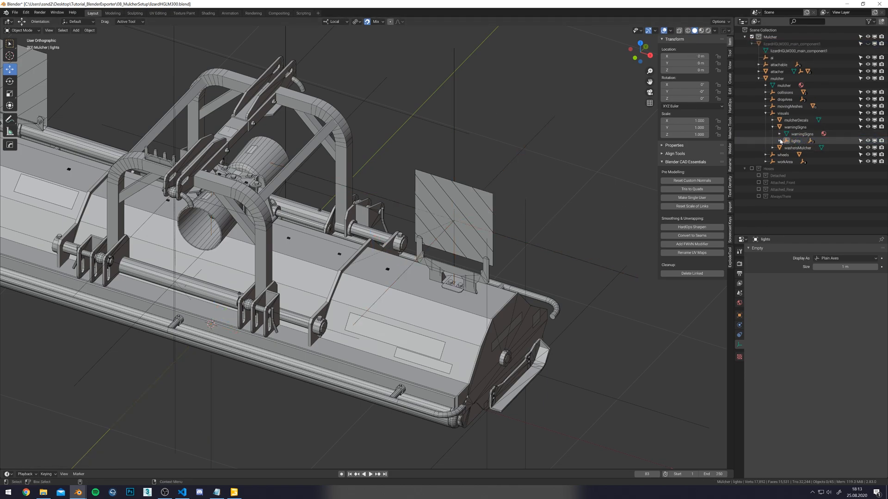
left_click(779, 140)
left_click(772, 140)
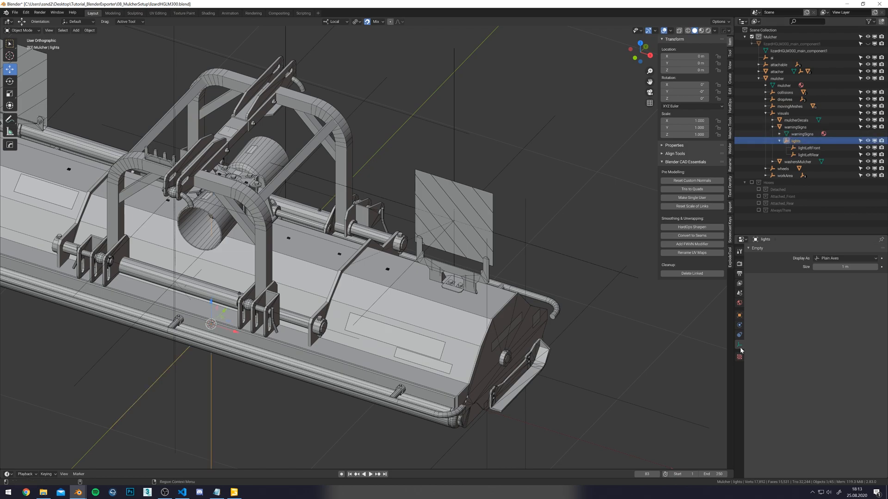
Add the lightLeftFront and lightLeftRear empties to the I3D mapping and save the file.
left_click(808, 148)
left_click(740, 315)
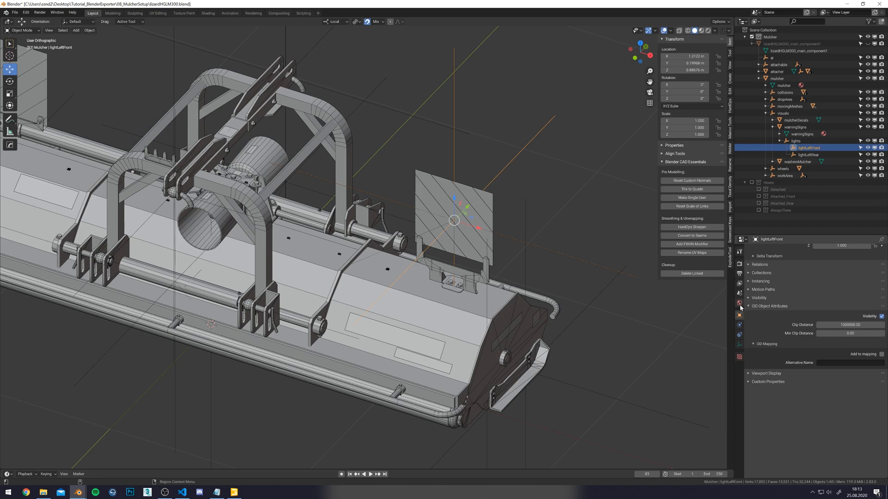
scroll(824, 351, "up", 5)
left_click(808, 155)
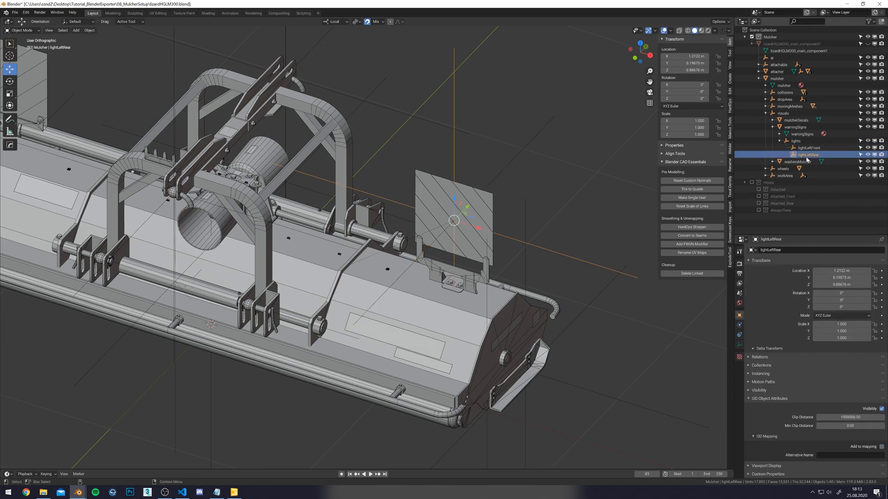
scroll(692, 373, "down", 3)
middle_click_drag(692, 372, 725, 374)
key("ctrl+s")
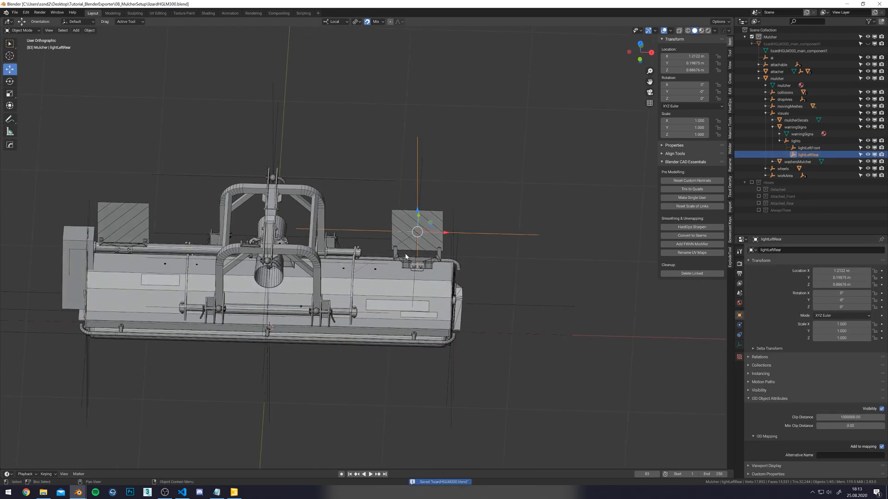
Duplicate both light empties and move the copies along X to the centre of the opposite warning sign, at about -1.21 m.
left_click(809, 151, "ctrl")
middle_click_drag(426, 135, 465, 132, "shift")
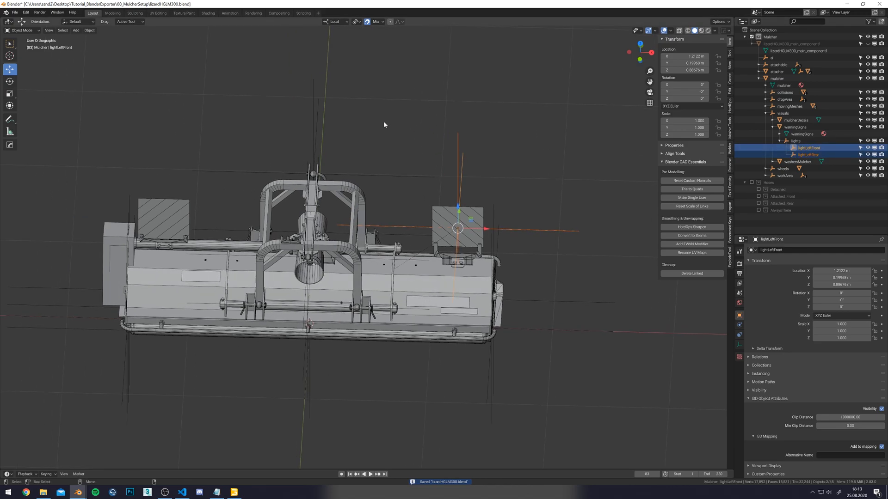
key("shift+d")
key("x")
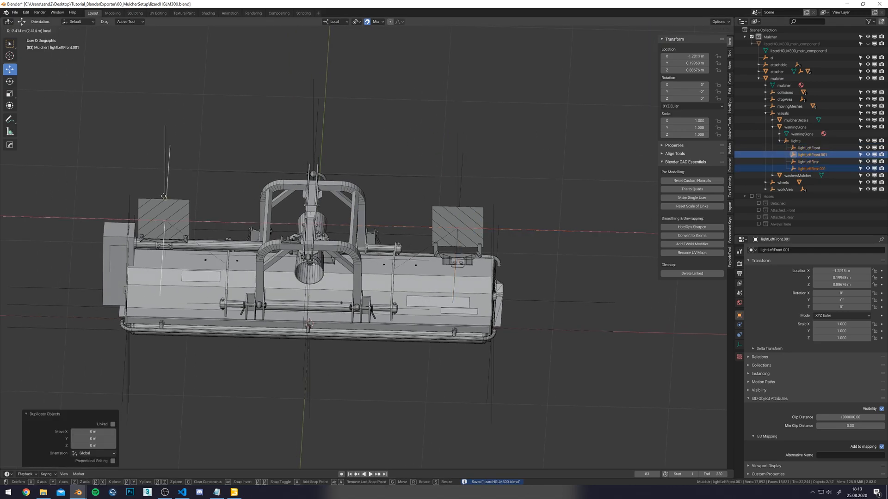
left_click(164, 196)
scroll(301, 166, "up", 3)
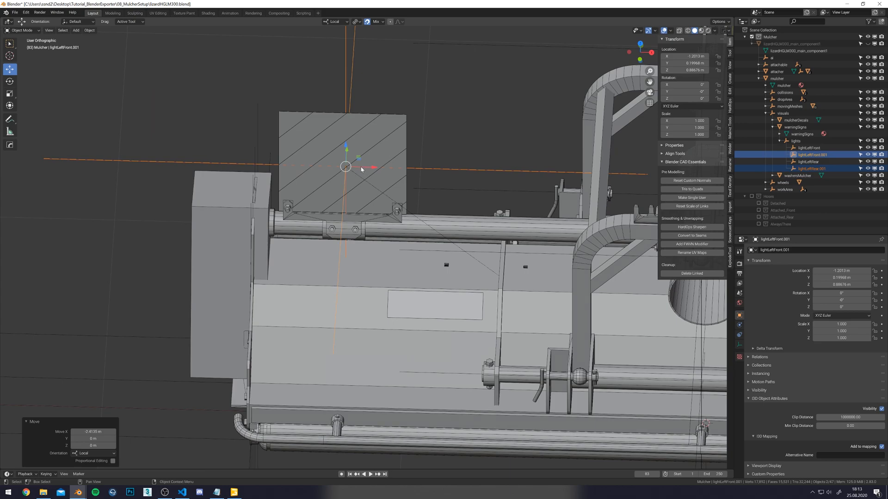
left_click_drag(362, 168, 371, 195)
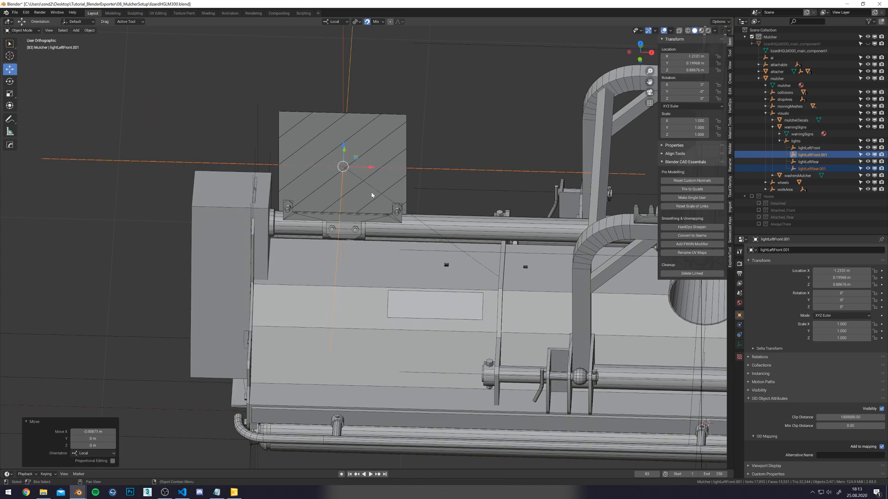
middle_click_drag(353, 186, 359, 185)
Try to rename the duplicated front light empty, and undo the rename.
double_click(822, 155)
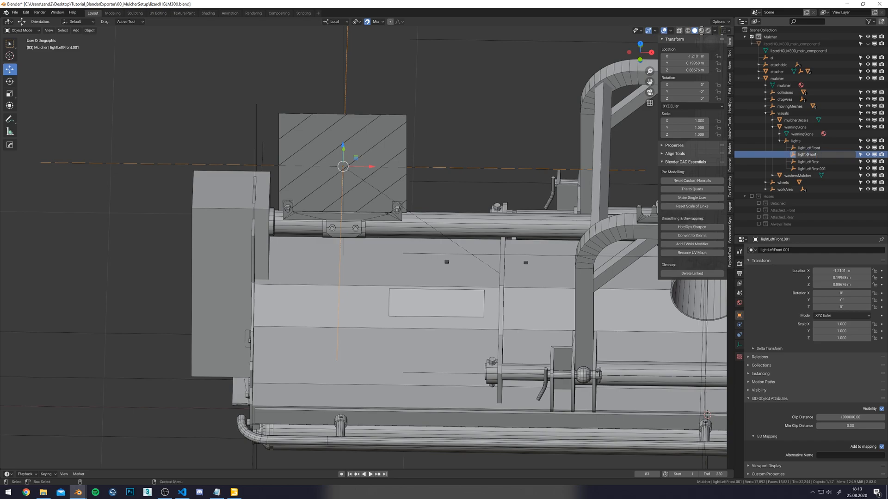
key("Return")
scroll(527, 251, "down", 7)
scroll(468, 257, "up", 2)
middle_click_drag(527, 251, 419, 244, "shift")
key("ctrl+z")
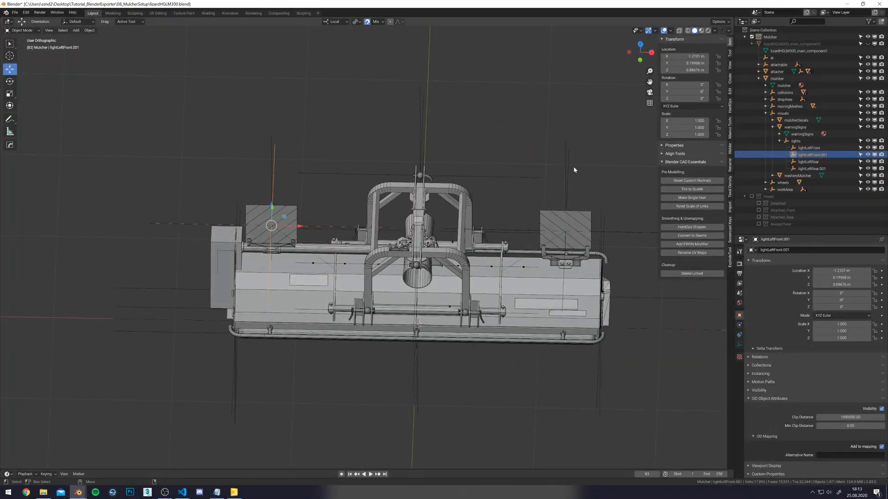
Rename the two original light empties to lightRightFront and lightRightRear.
left_click(804, 148)
double_click(805, 148)
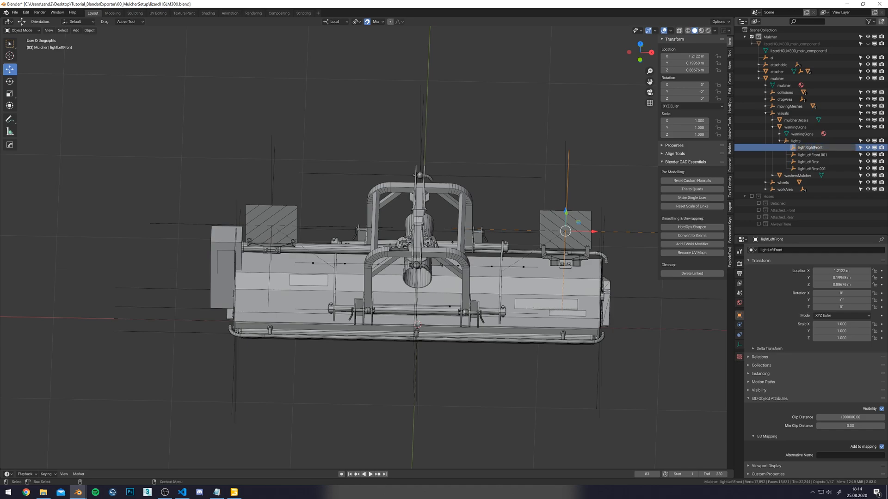
key("Return")
double_click(820, 154)
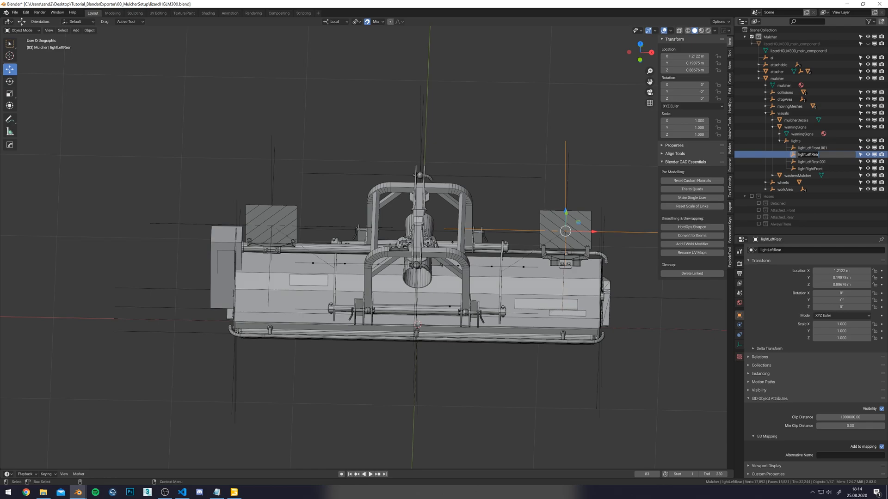
type("ght")
key("Return")
Rename the two duplicated light empties to lightLeftFront and lightLeftRear.
double_click(830, 147)
key("Return")
double_click(834, 154)
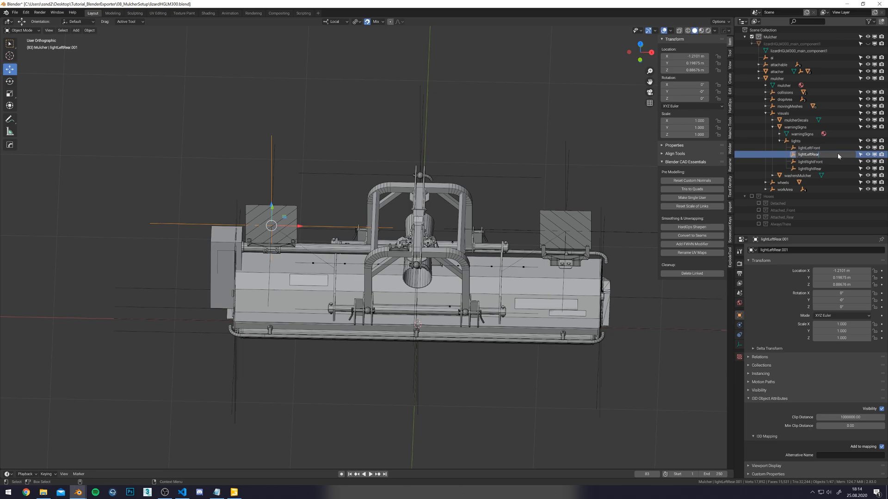
key("Return")
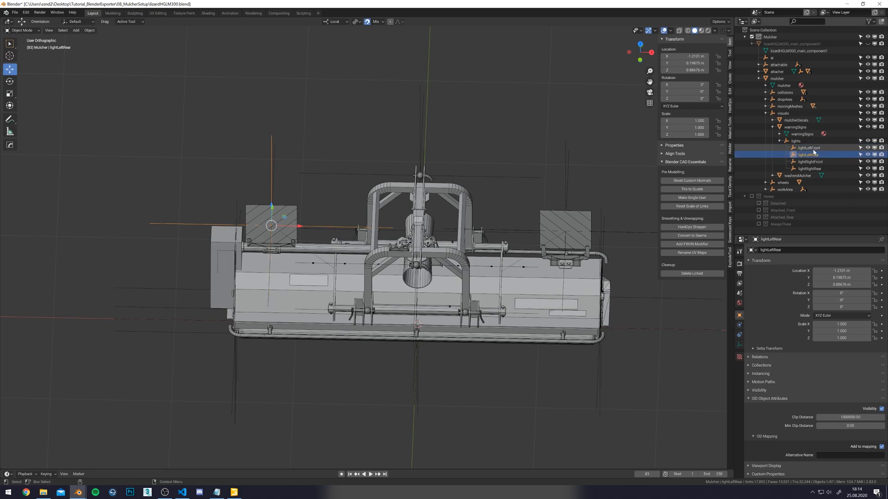
Add the lights group empty to the I3D mapping and save the file.
left_click(795, 141)
left_click(882, 446)
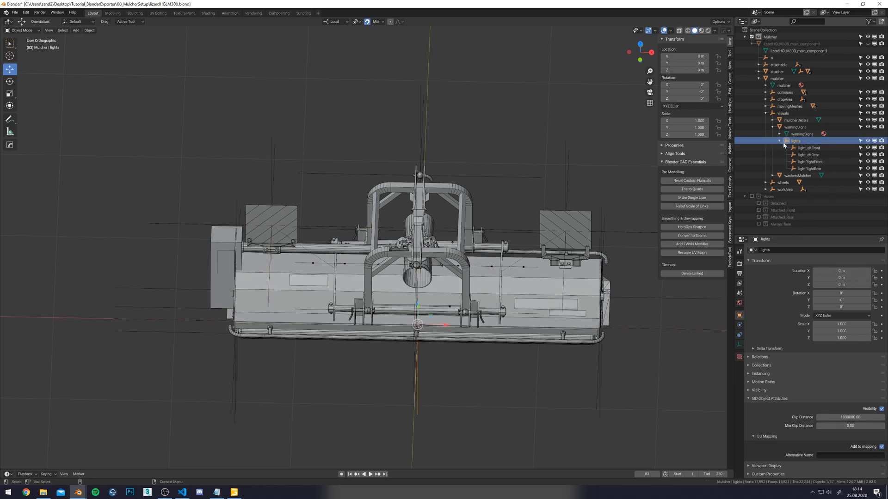
key("ctrl+s")
Try rotating the lightLeftFront empty on its warning sign, and clear its rotation.
mouse_move(421, 209)
middle_mouse_down("shift")
mouse_move(404, 202)
mouse_move(424, 211)
middle_mouse_up("shift")
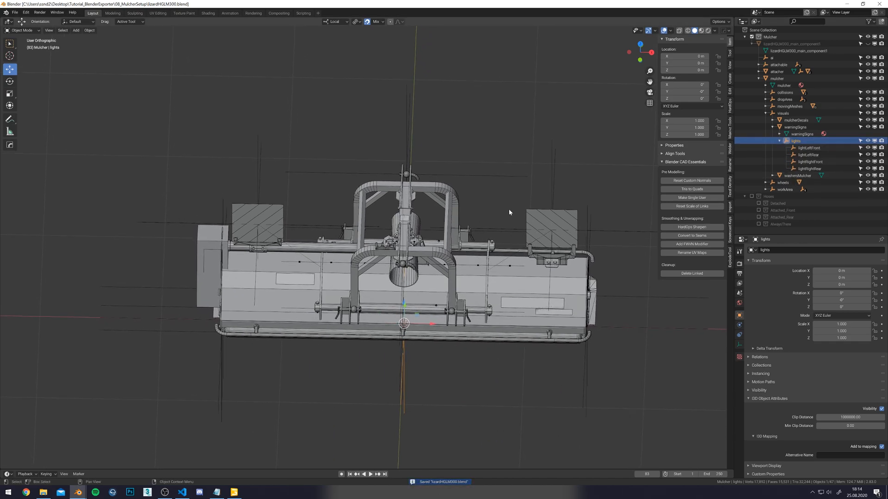
middle_click_drag(542, 207, 355, 260)
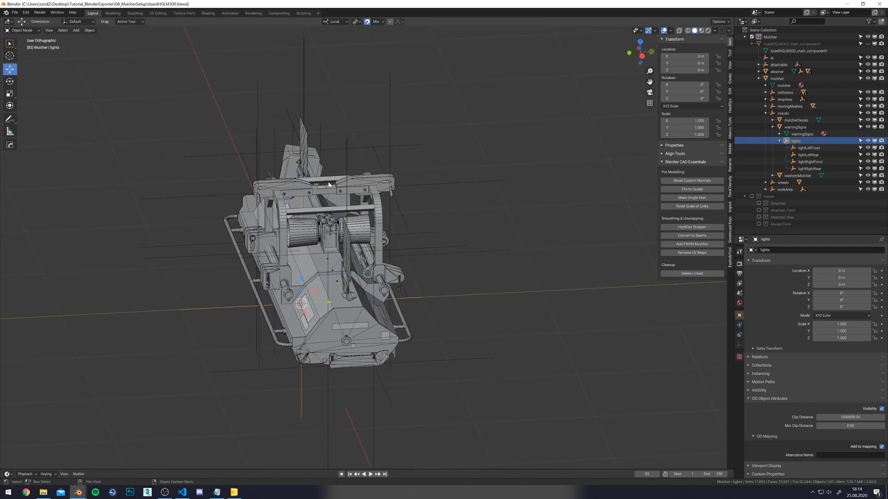
middle_click_drag(334, 187, 330, 182)
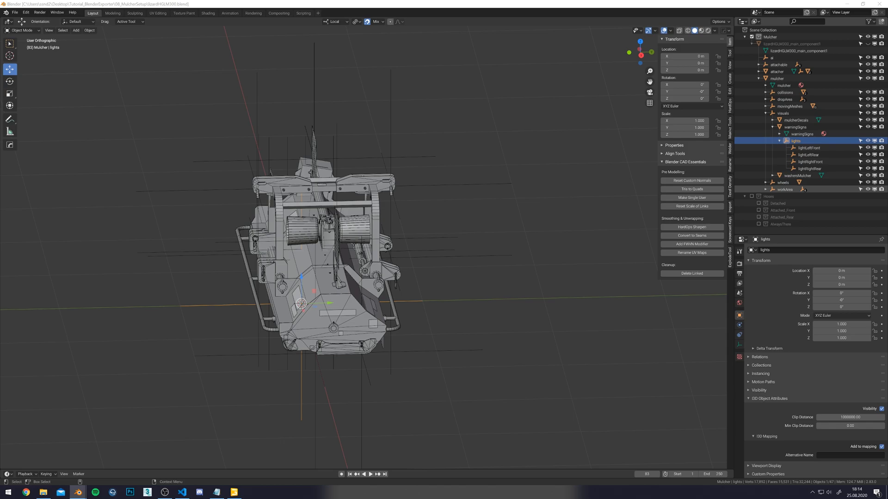
scroll(371, 216, "up", 3)
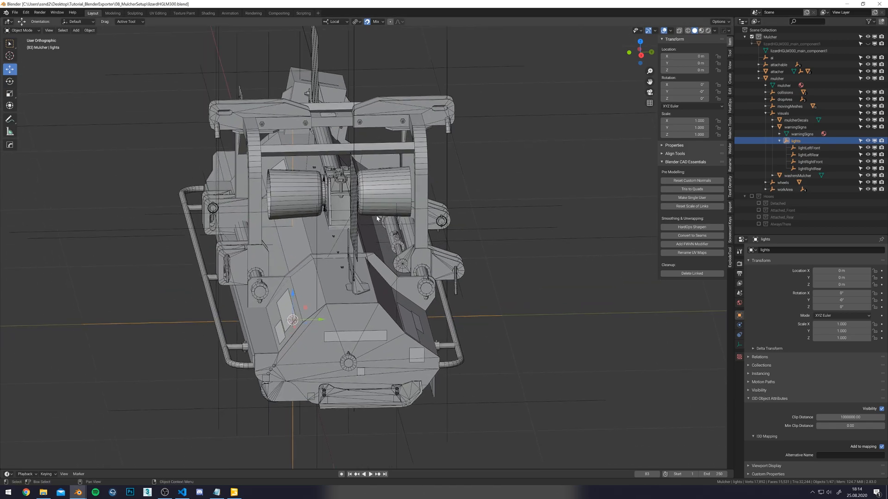
middle_click_drag(456, 231, 403, 150)
middle_click_drag(464, 158, 398, 151)
scroll(396, 176, "up", 3)
middle_click_drag(394, 194, 351, 189)
key("e")
left_click_drag(351, 213, 352, 242)
key("w")
middle_click_drag(411, 186, 480, 177)
key("alt+r")
middle_click_drag(409, 191, 418, 188)
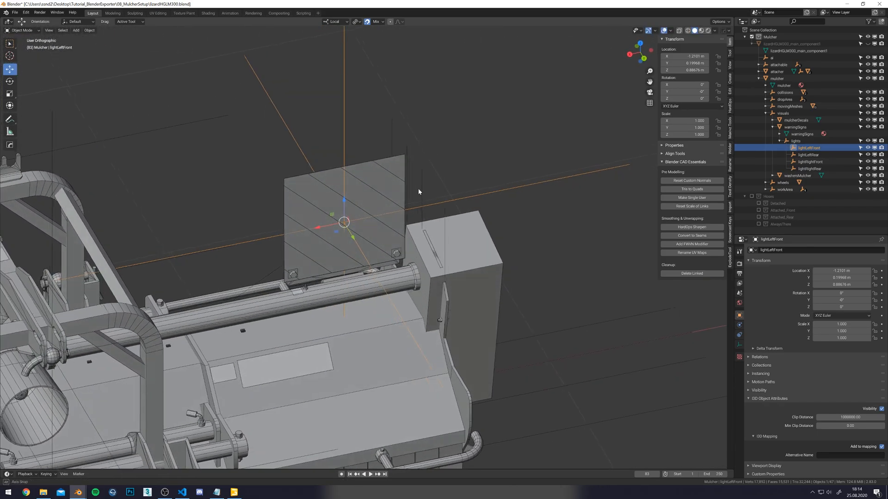
Rotate the lightLeftFront empty to 180° about Z and exactly 90° about X.
key("e")
left_click_drag(335, 238, 380, 182)
key("ctrl+z")
key("w")
middle_click_drag(379, 182, 368, 196)
key("e")
left_click_drag(351, 202, 365, 228)
key("w")
middle_click_drag(425, 230, 96, 419)
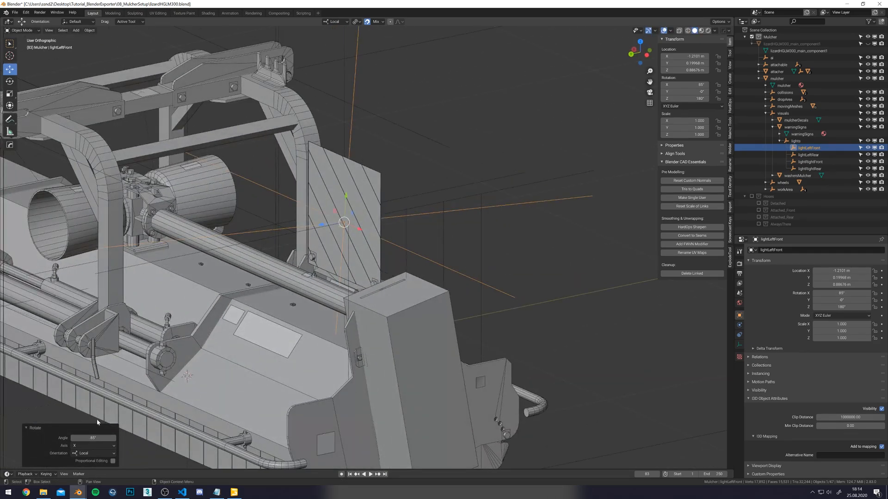
type("90")
key("Return")
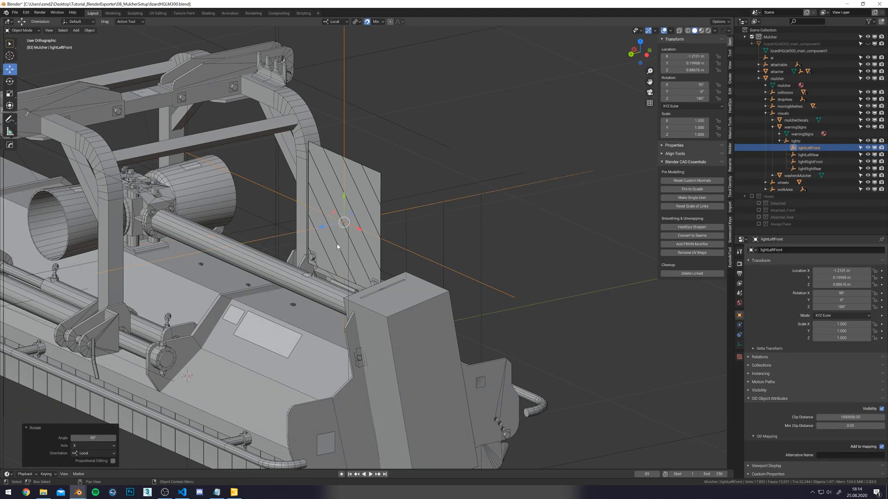
Rotate the lightRightFront empty to match its left counterpart, with 90° about X and 180° about Z.
scroll(357, 206, "down", 4)
mouse_move(384, 190)
middle_mouse_down()
mouse_move(501, 211)
mouse_move(595, 214)
mouse_move(369, 184)
mouse_move(384, 182)
middle_mouse_up()
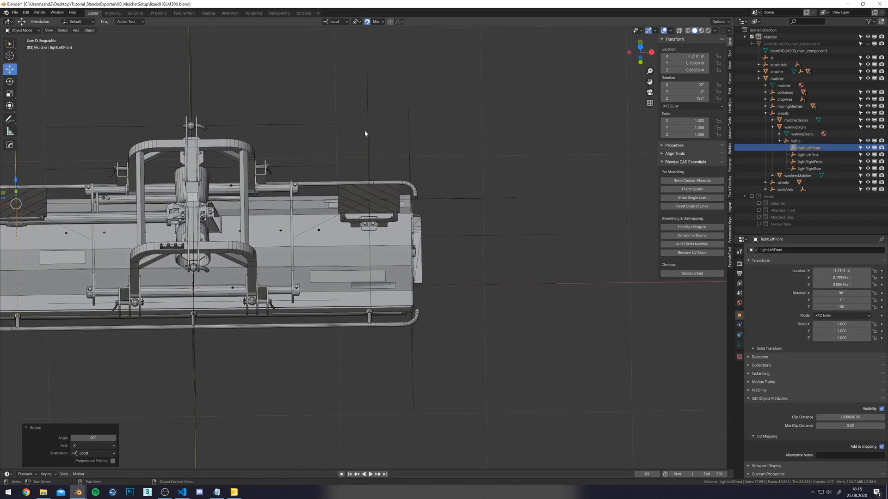
left_click(368, 79)
middle_click_drag(379, 85, 320, 257)
key("e")
left_click_drag(427, 288, 426, 226)
middle_click_drag(493, 270, 517, 217, "alt")
left_click_drag(444, 244, 446, 278)
key("w")
middle_click_drag(377, 198, 437, 221, "alt")
Check the axis orientation of the lightLeftRear, lightRightFront and lightRightRear empties.
left_click(810, 155)
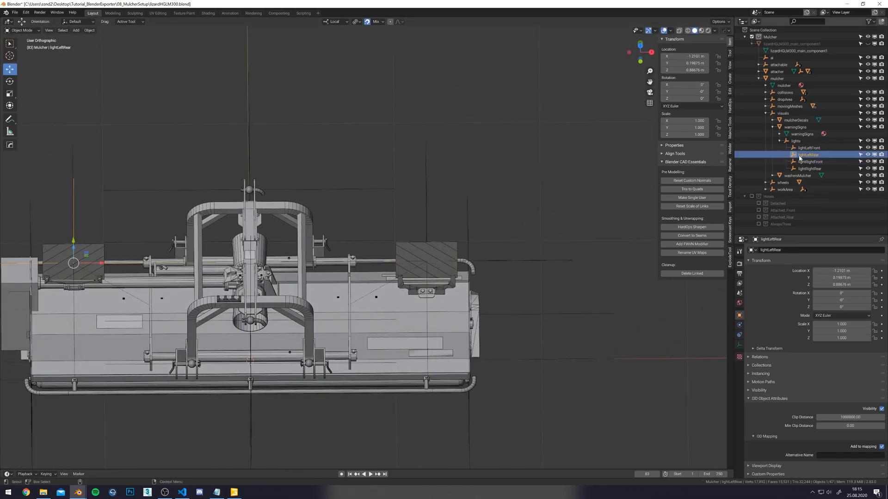
left_click(810, 162)
left_click(809, 169)
middle_click_drag(523, 268, 441, 244)
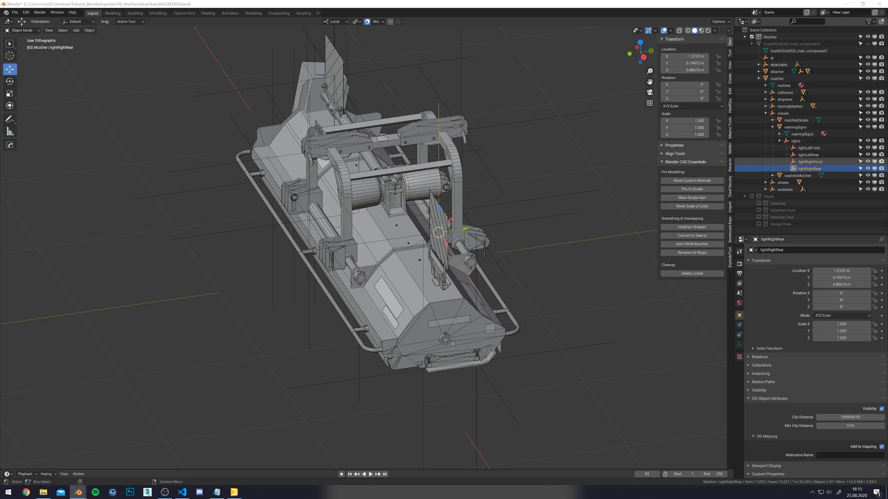
middle_click_drag(489, 228, 531, 272)
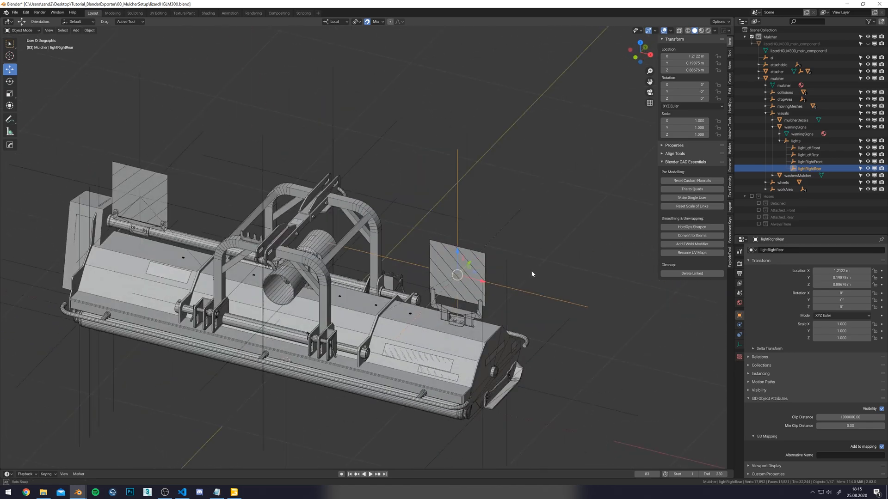
Try further local rotations on the lightLeftFront empty, and undo them.
left_click(814, 149)
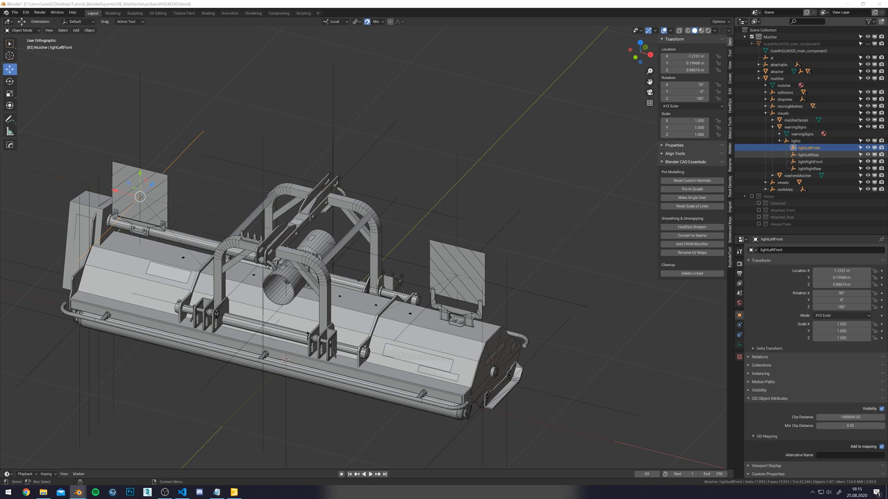
middle_click_drag(356, 182, 507, 215)
key("shift+space")
key("r")
left_click_drag(467, 231, 447, 179)
key("shift+space")
key("g")
middle_click_drag(483, 215, 537, 181)
middle_click_drag(481, 196, 363, 221)
key("shift+space")
key("r")
left_click_drag(362, 221, 360, 245)
key("shift+space")
key("g")
middle_click_drag(366, 241, 386, 212)
key("ctrl+z")
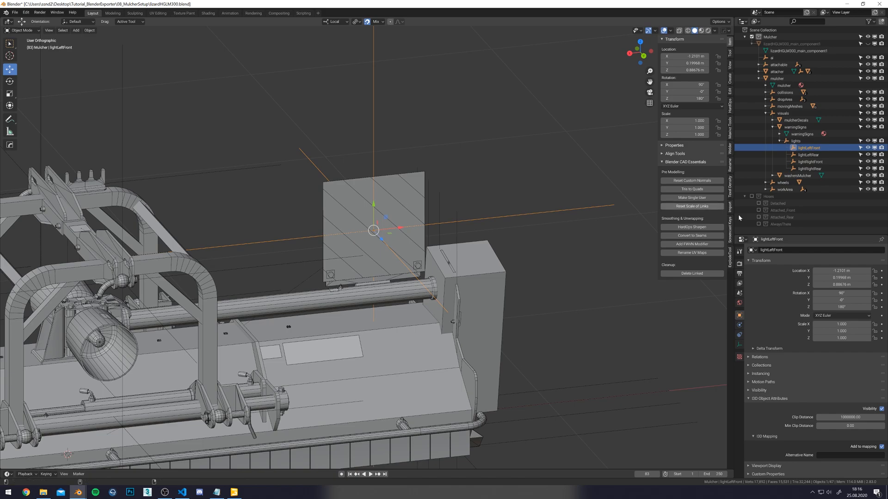
Compare the axis orientation of the lightLeftFront, lightRightFront and lightRightRear empties around the mulcher.
scroll(439, 261, "down", 4)
middle_click_drag(439, 261, 471, 271)
middle_click_drag(471, 271, 453, 278, "alt")
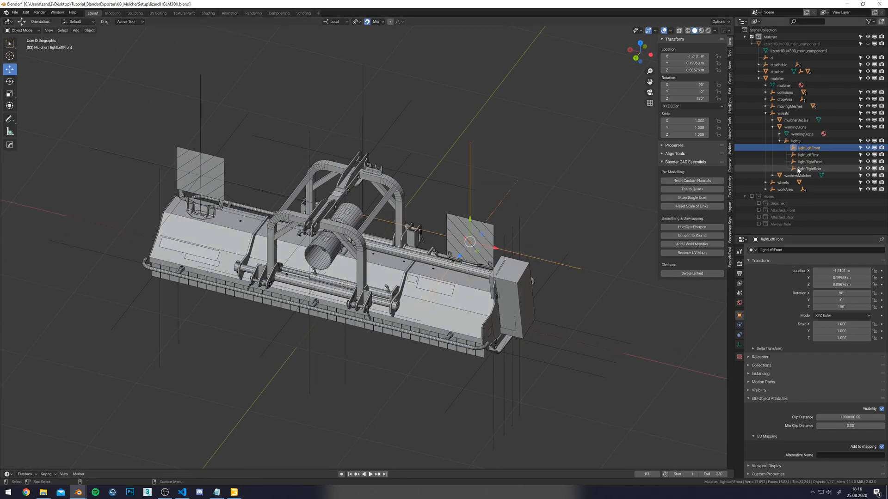
left_click(819, 163)
middle_click_drag(414, 218, 409, 218, "alt")
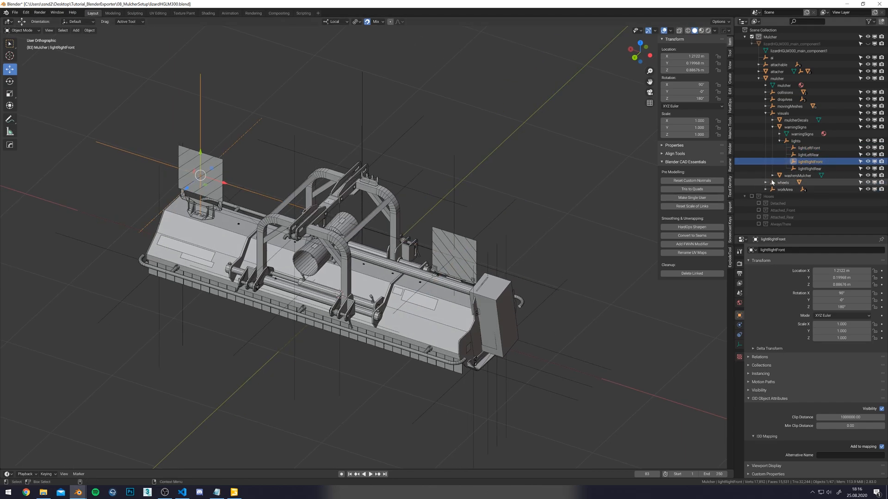
left_click(800, 170)
middle_click_drag(430, 185, 455, 209, "alt")
middle_click_drag(294, 165, 261, 162)
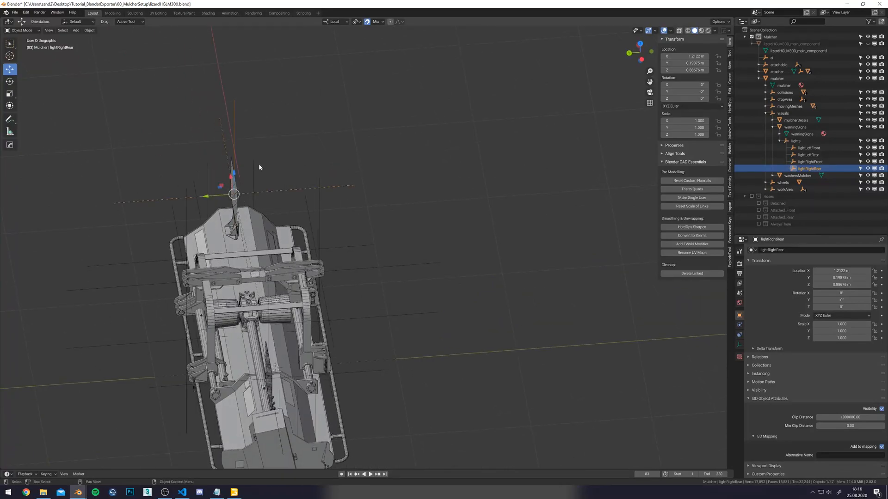
Rotate the lightRightRear empty 90° about its local X axis.
key("e")
left_click_drag(242, 174, 264, 203)
key("w")
middle_click_drag(333, 221, 374, 182)
scroll(354, 185, "up", 4)
scroll(321, 185, "down", 5)
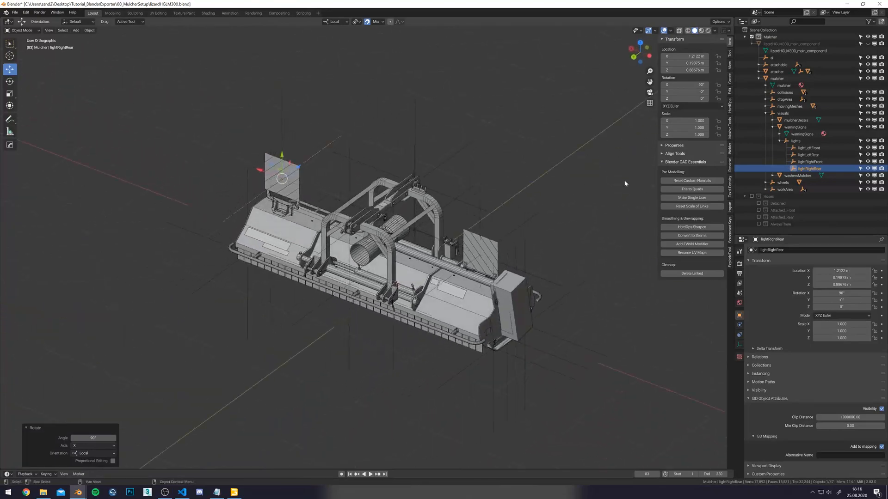
Rotate the lightLeftRear empty about its local X axis to match the lightRightRear empty's orientation.
left_click(804, 156)
middle_click_drag(501, 233, 389, 221, "shift")
key("e")
left_click_drag(438, 229, 453, 262, "ctrl")
key("w")
middle_click_drag(459, 246, 372, 246)
middle_click_drag(373, 246, 390, 245, "alt")
scroll(368, 251, "up", 1)
Select all four light empties, display their object axes to check their orientation, and save the file.
left_click(808, 148)
left_click(809, 169, "shift")
key("ctrl+s")
middle_click_drag(409, 179, 430, 189, "shift")
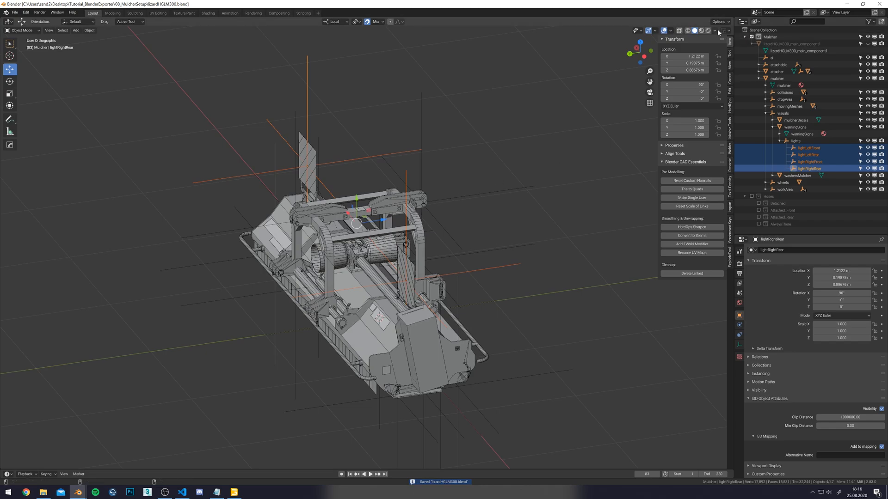
left_click(719, 22)
left_click(751, 51)
middle_click_drag(496, 137, 522, 249)
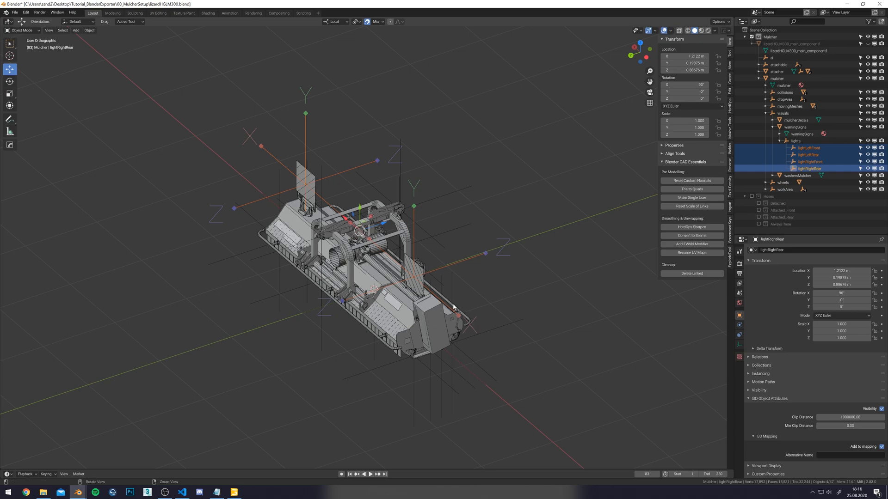
middle_click_drag(452, 306, 518, 194)
middle_click_drag(475, 141, 472, 156, "shift")
key("ctrl+s")
middle_click_drag(469, 190, 455, 185, "shift")
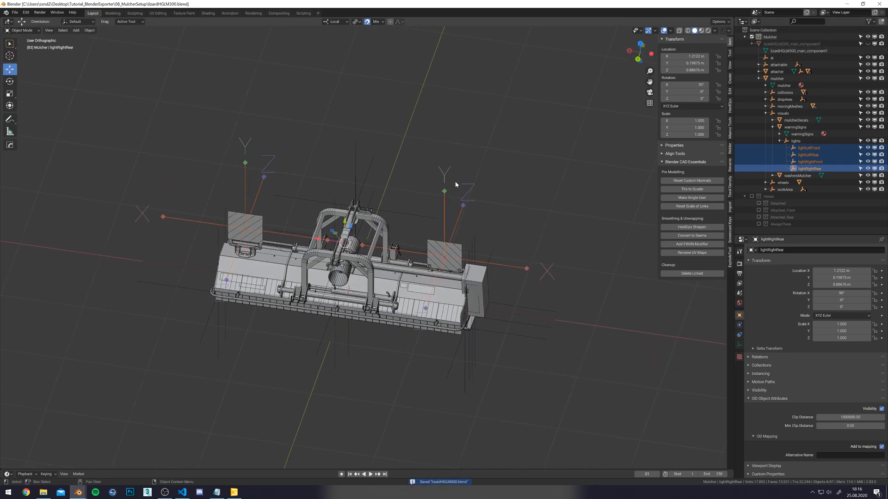
Compare the axis orientation of the attacherJointBack and attacherJointFront empties under attachable, and save the file.
left_click(759, 66)
left_click(792, 72)
left_click(792, 86, "ctrl")
middle_click_drag(490, 153, 440, 234)
middle_click_drag(310, 318, 418, 212)
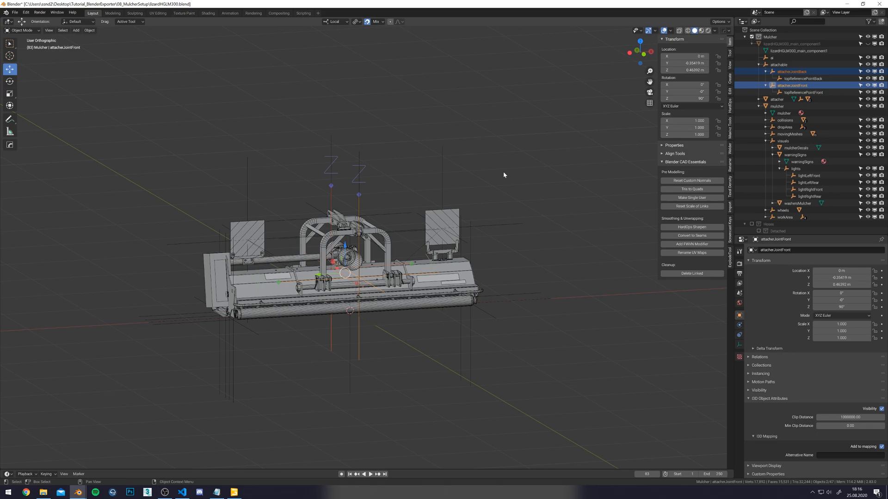
key("ctrl+s")
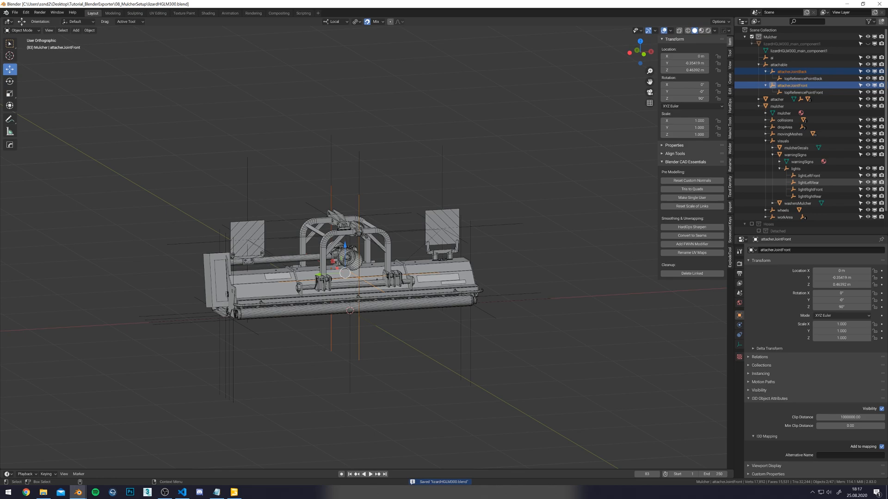
Duplicate the wheels empty in place and rename the copy wheels01_backDrum.
middle_click_drag(272, 234, 357, 199, "shift")
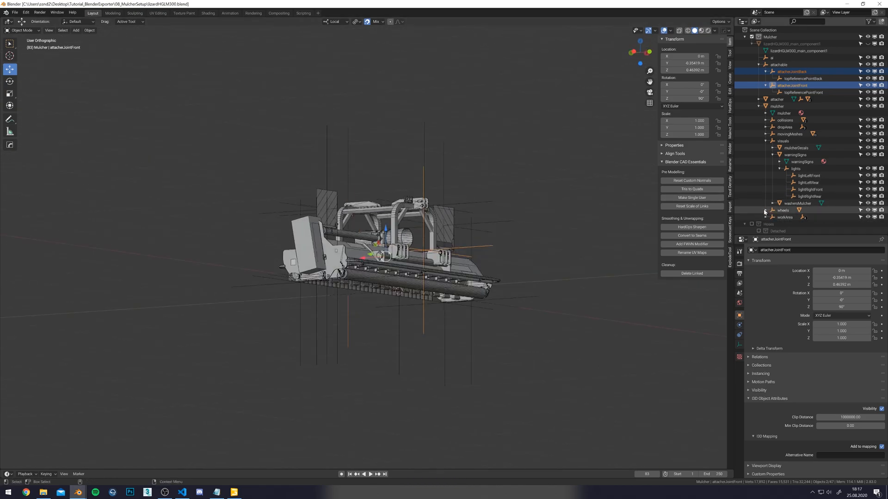
left_click(792, 216)
middle_click_drag(532, 190, 555, 178)
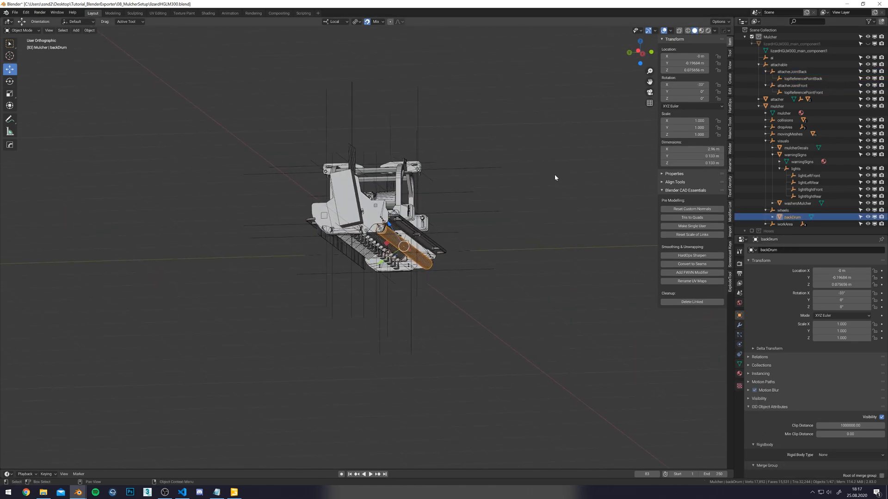
scroll(523, 200, "up", 2)
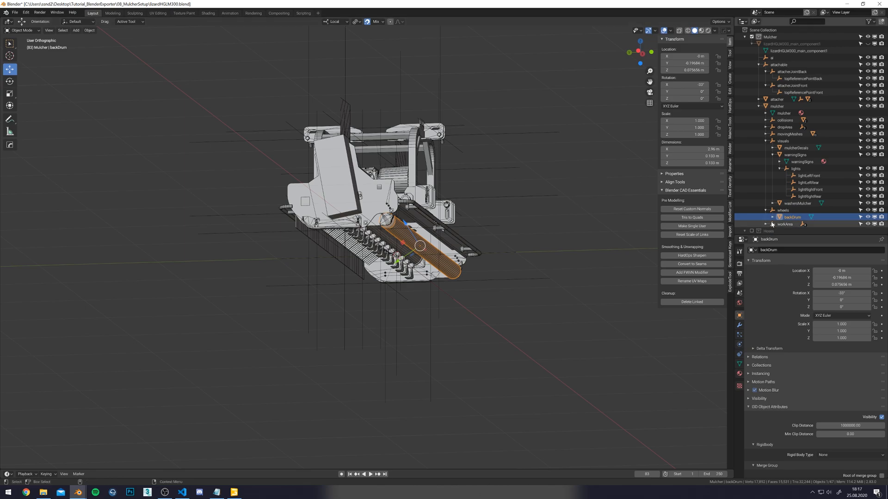
left_click(783, 210)
middle_click_drag(574, 166, 549, 147, "shift")
key("shift+d")
key("Escape")
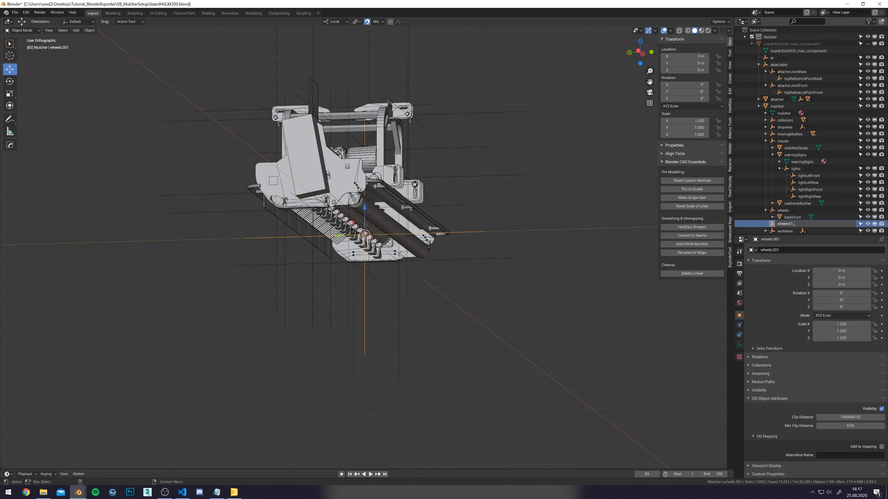
key("Return")
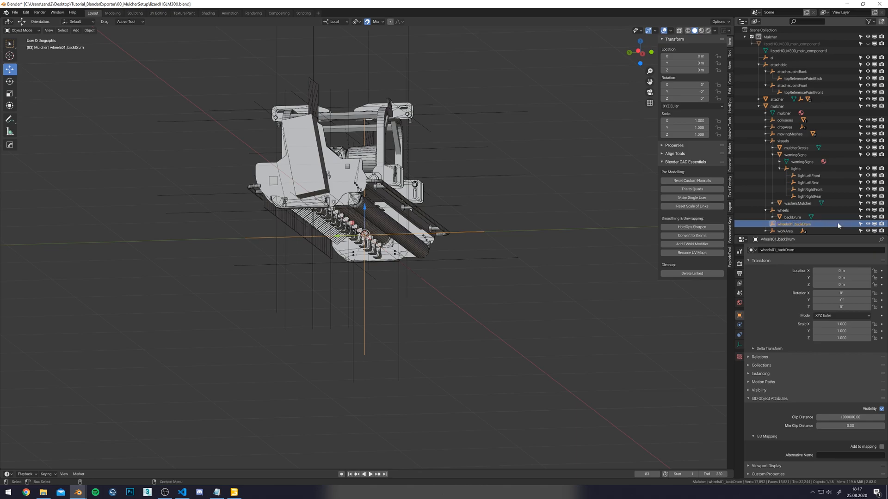
Parent the wheels01_backDrum empty to the wheels empty, keeping its transform.
left_click(783, 210, "ctrl")
key("ctrl+p")
left_click(552, 248)
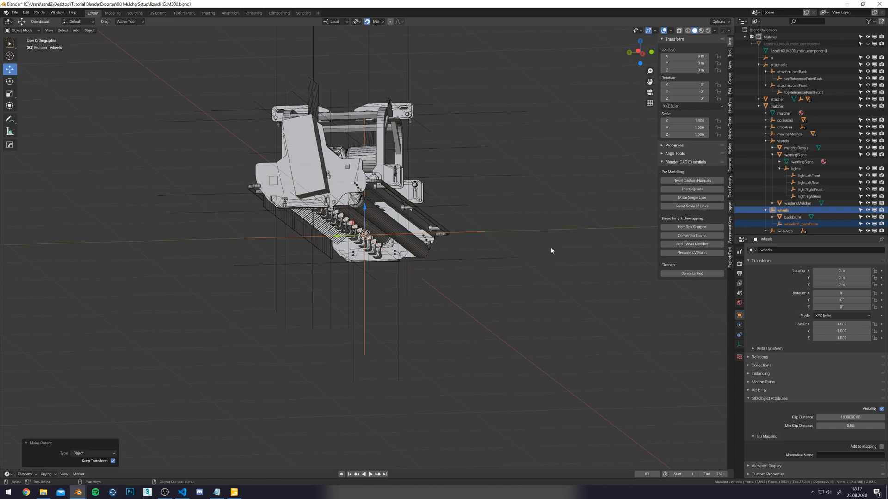
key("alt+a")
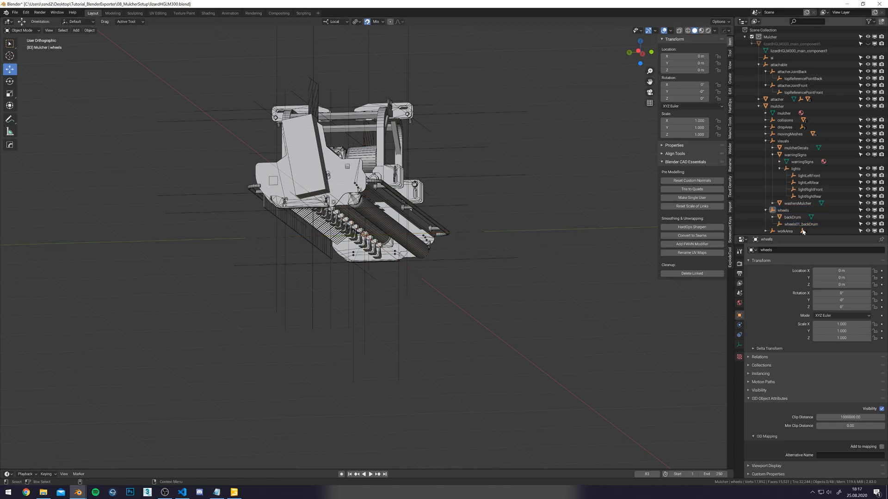
Align the location of the wheels01_backDrum empty to the backDrum mesh on all axes.
left_click(802, 224)
key("KP_3")
scroll(299, 236, "up", 4)
middle_click_drag(299, 238, 303, 216)
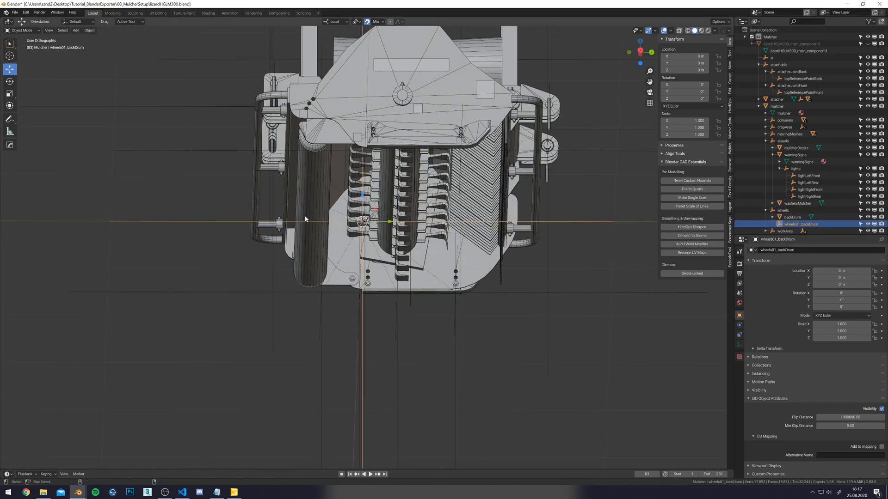
left_click(303, 216, "shift")
middle_click_drag(519, 178, 545, 193, "shift")
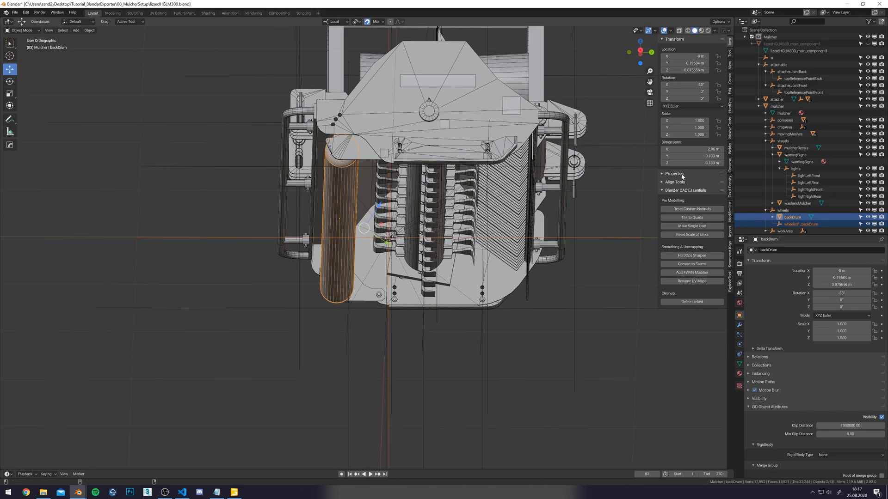
left_click(679, 183)
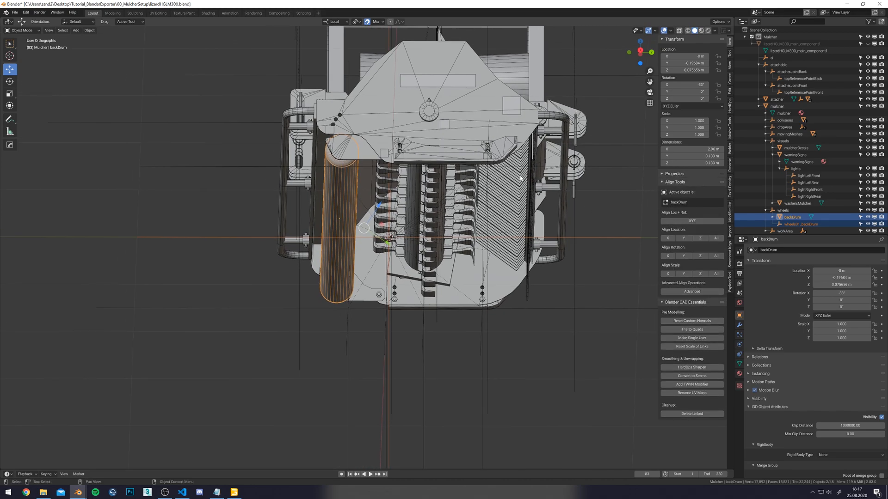
left_click(710, 240)
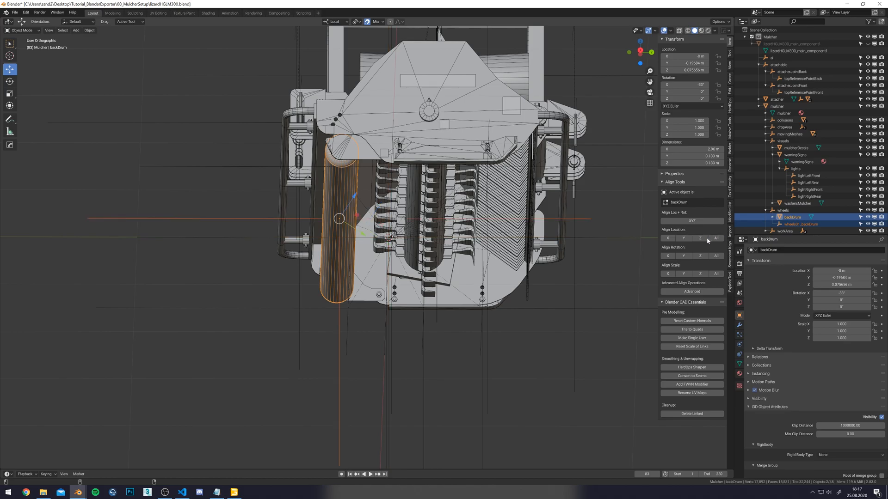
Check the wheels01_backDrum empty's position at the rear drum and save the file.
scroll(550, 260, "down", 3)
left_click(798, 224)
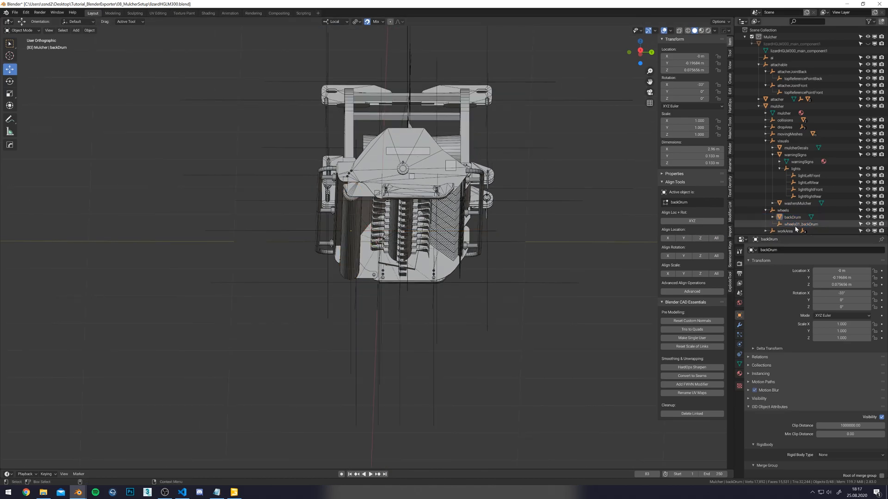
mouse_move(553, 270)
middle_mouse_down()
mouse_move(588, 288)
mouse_move(557, 286)
middle_mouse_up()
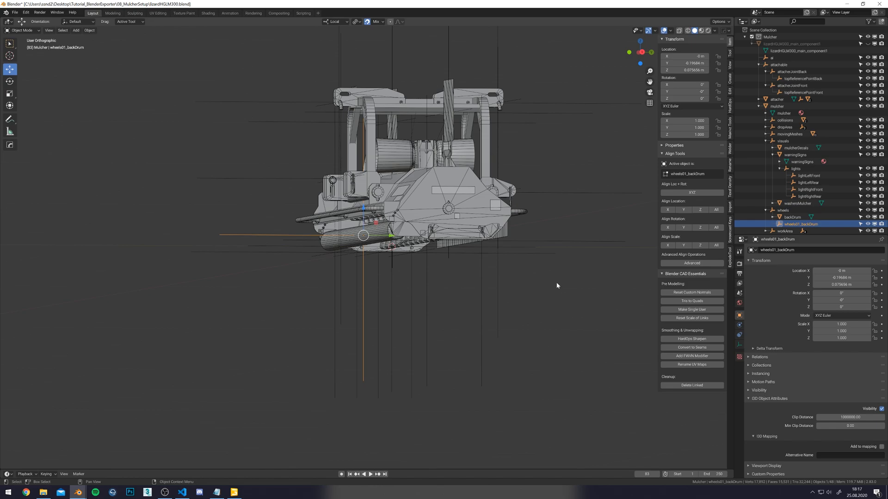
mouse_move(559, 247)
middle_mouse_down()
mouse_move(541, 238)
mouse_move(549, 251)
middle_mouse_up()
key("ctrl+s")
middle_click_drag(557, 209, 529, 233, "shift")
left_click(529, 233)
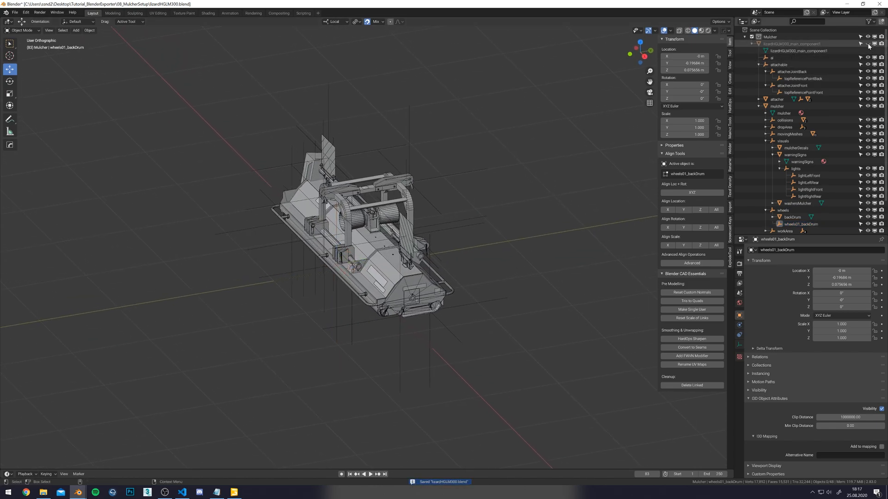
Unhide the lizardHGLM300_main_component1 collider, save the file, and select that collider.
left_click(867, 43)
left_click(549, 167)
key("ctrl+s")
left_click(357, 201)
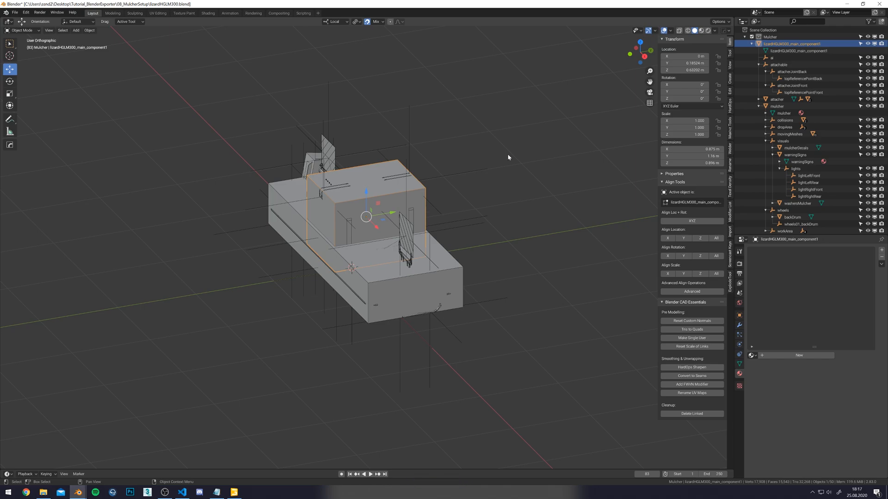
Export the Mulcher collection as I3D, overwriting lizardHGLM300.i3d.
left_click(770, 37)
key("q")
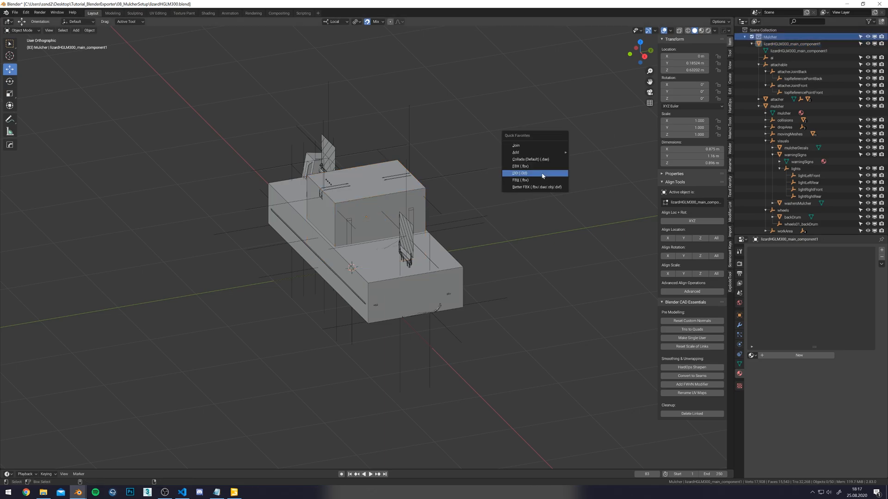
left_click(542, 174)
double_click(312, 131)
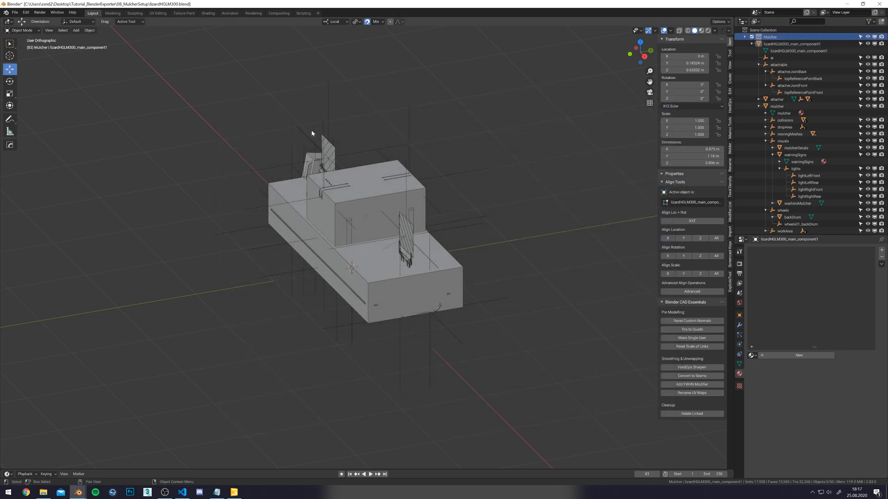
Switch to GIANTS Editor, reload lizardHGLM300.i3d, and view the exported mulcher up close.
left_click(233, 492)
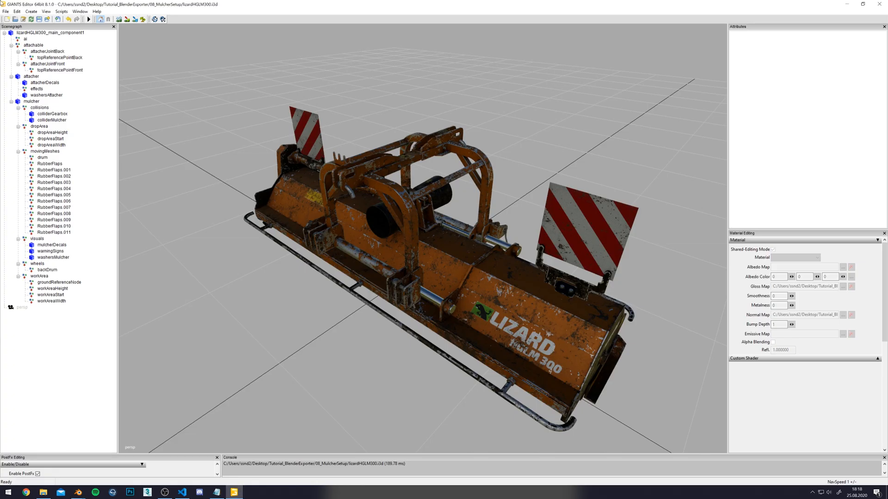
left_click(31, 20)
left_click(474, 244)
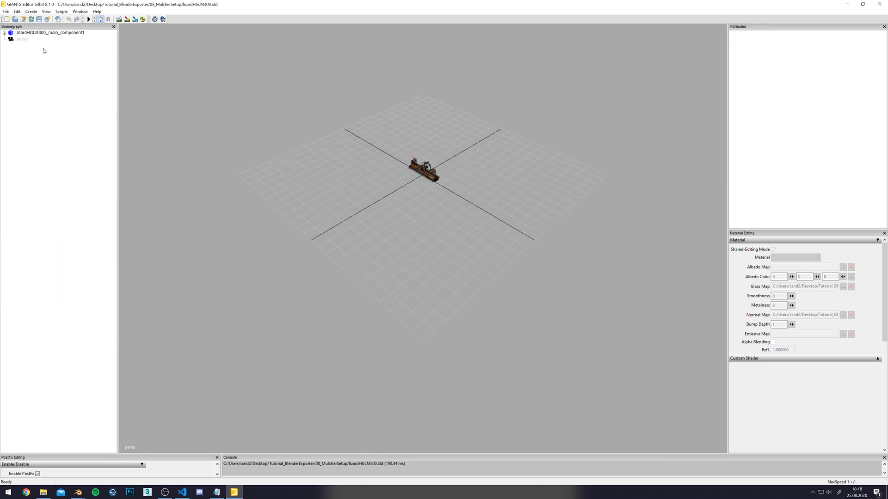
left_click(23, 33)
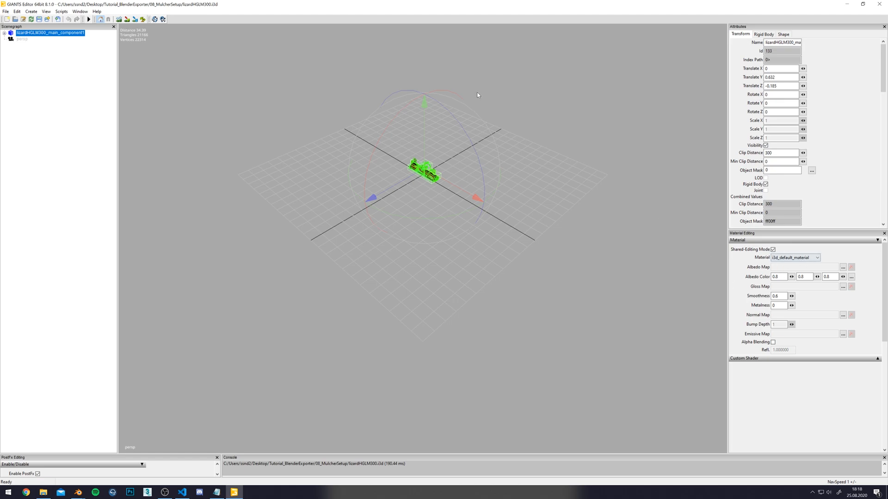
left_click(492, 133)
left_click_drag(493, 132, 491, 121, "alt")
scroll(491, 121, "up", 3)
scroll(491, 121, "up", 10)
left_click_drag(501, 113, 521, 124, "alt")
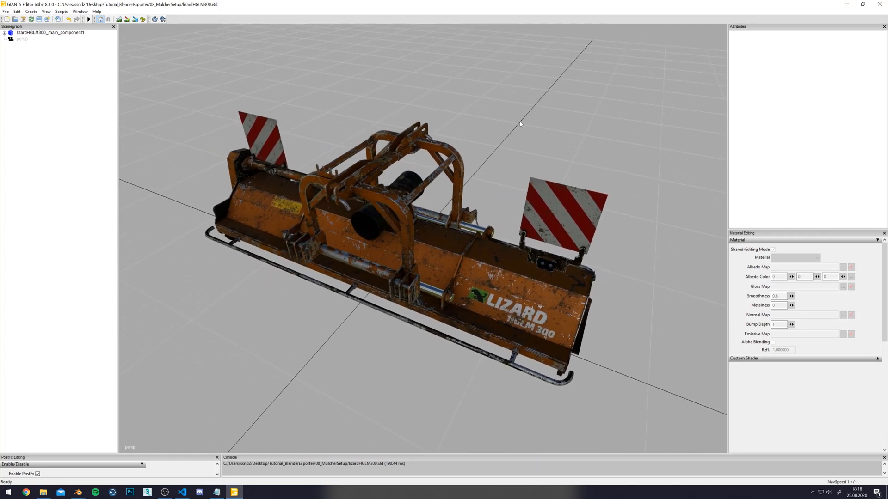
Check the axis orientation of the attacherJointBack and attacherJointFront nodes under attachable.
left_click(4, 33)
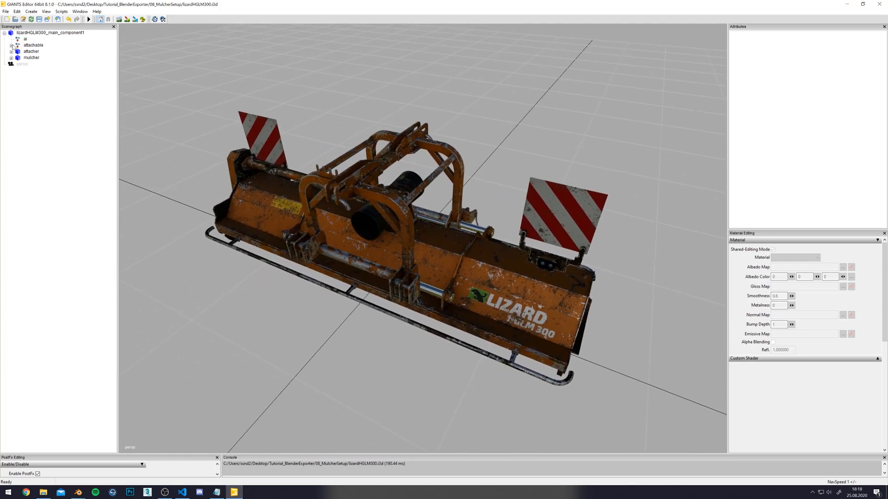
left_click(12, 46)
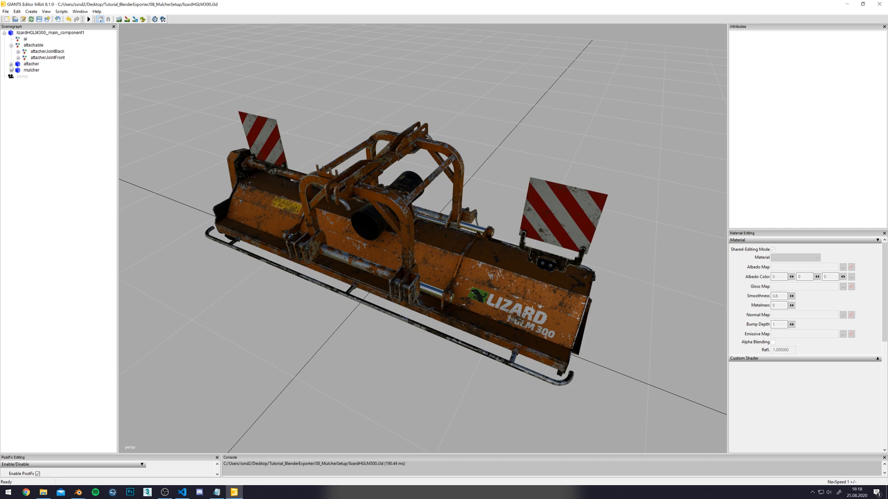
left_click(36, 51)
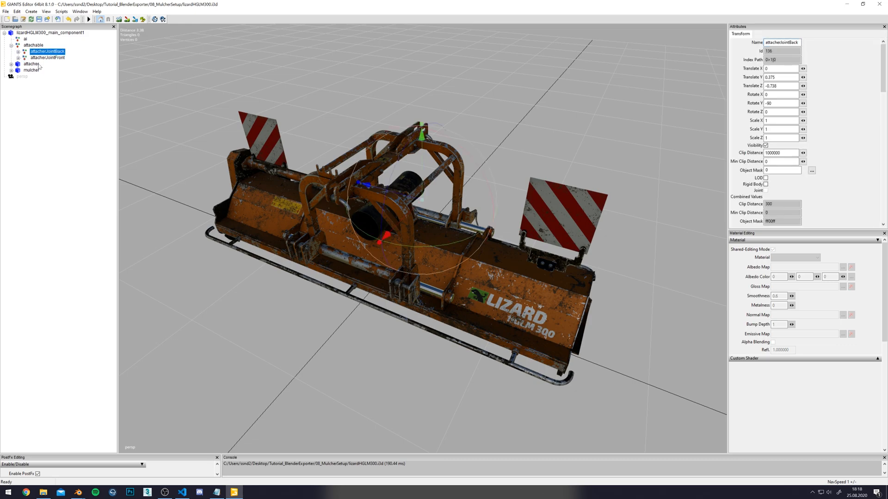
left_click(44, 58)
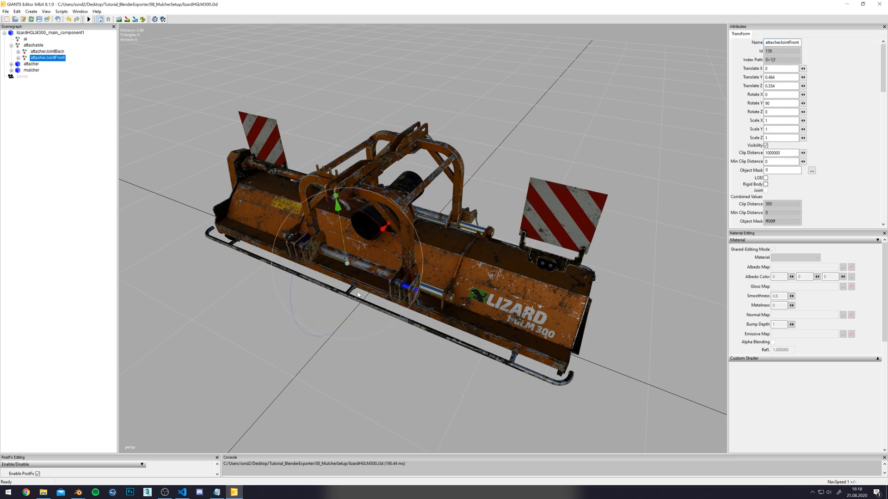
Expand the attacher and mulcher branches, opening visuals and warningSigns down to the nodes in the lights group.
left_click(11, 64)
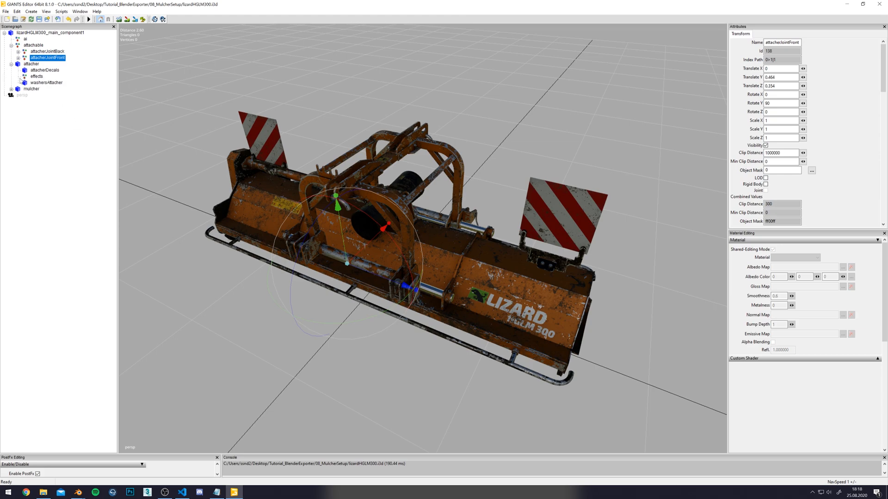
left_click(11, 89)
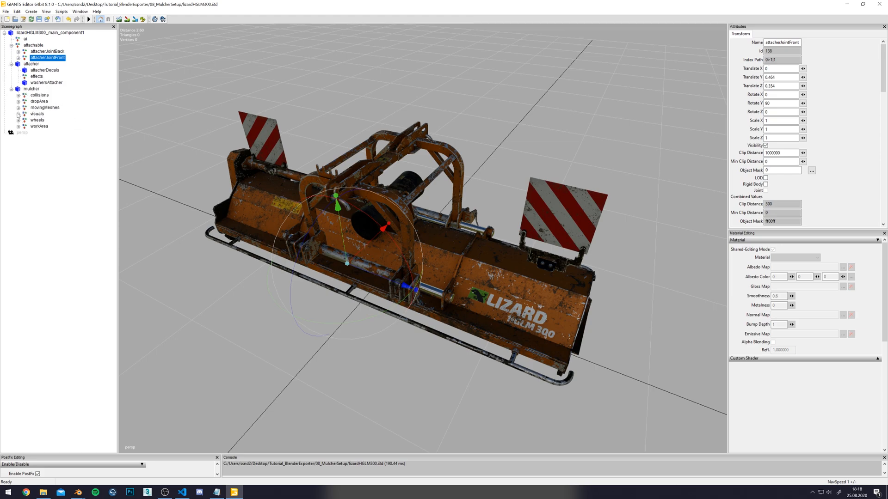
left_click(19, 114)
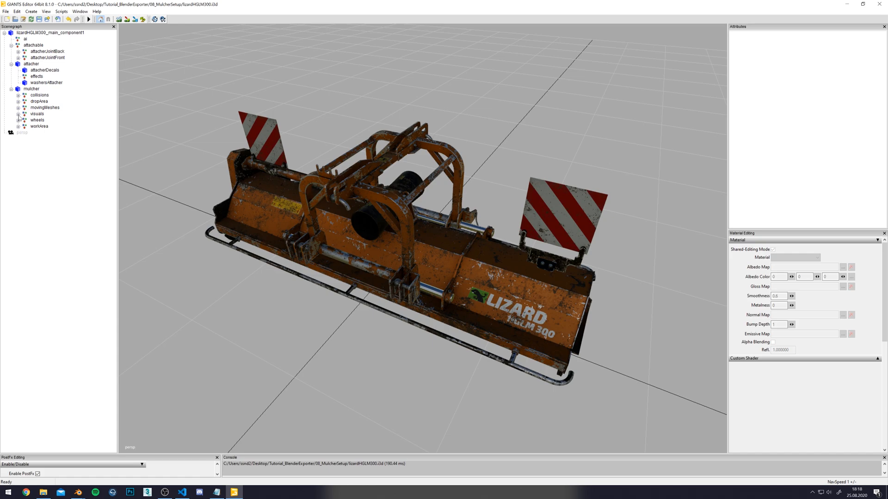
left_click(18, 115)
left_click(25, 126)
left_click(32, 133)
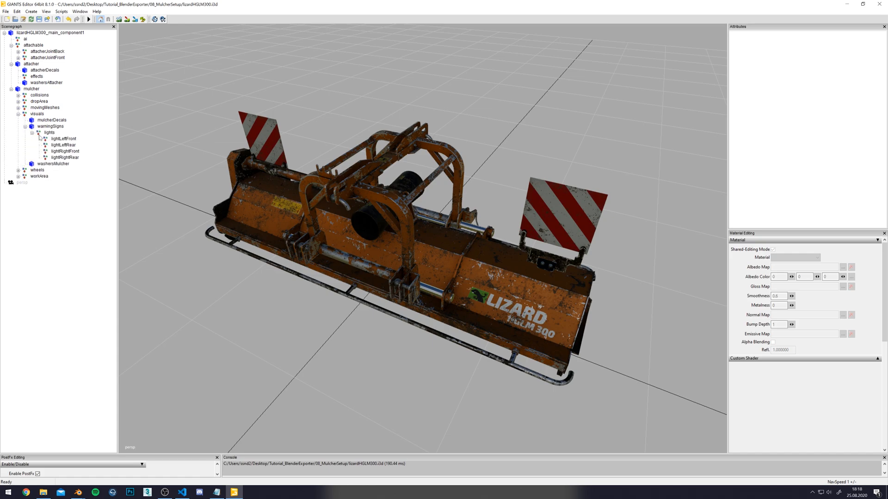
Check the axis orientation of the four light nodes in the lights group under warningSigns.
left_click(60, 139)
left_click(58, 145)
left_click(65, 146)
left_click(66, 151)
left_click(70, 157)
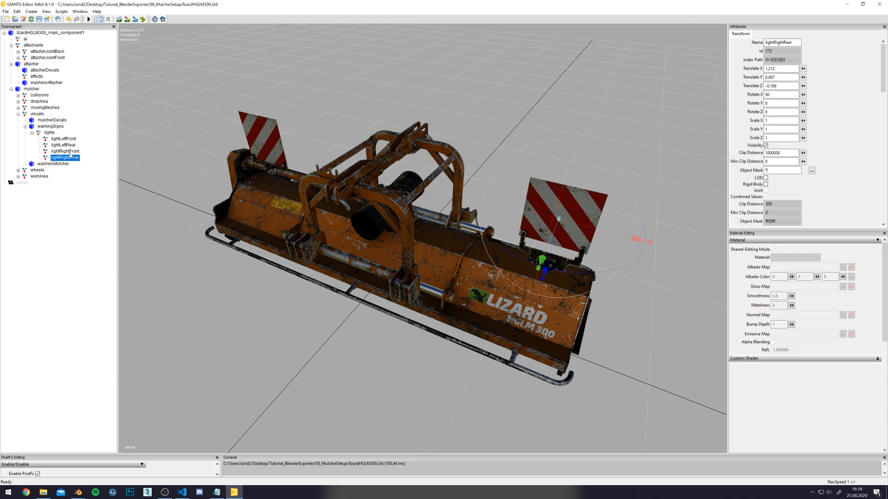
key("Up")
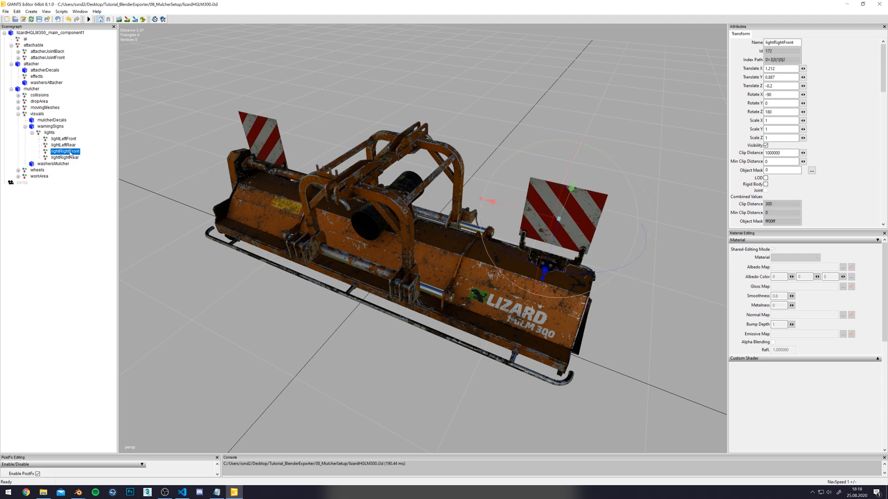
left_click_drag(602, 204, 612, 228, "alt")
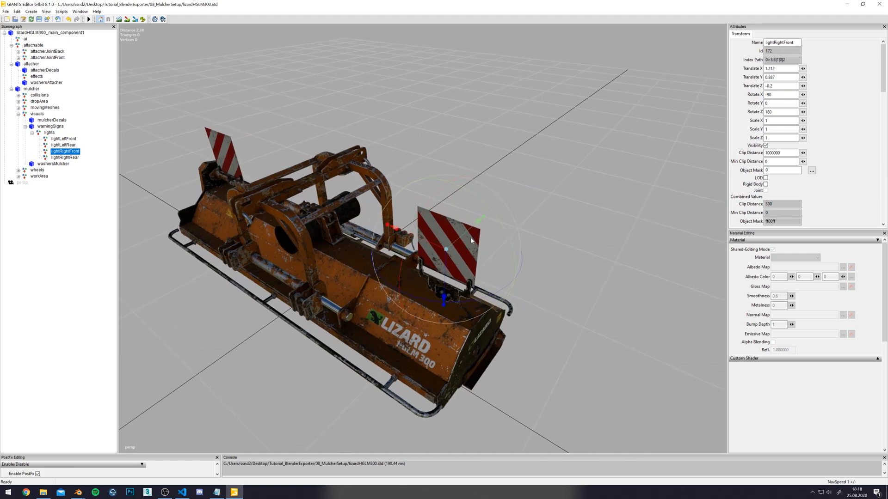
left_click_drag(425, 242, 549, 200, "alt")
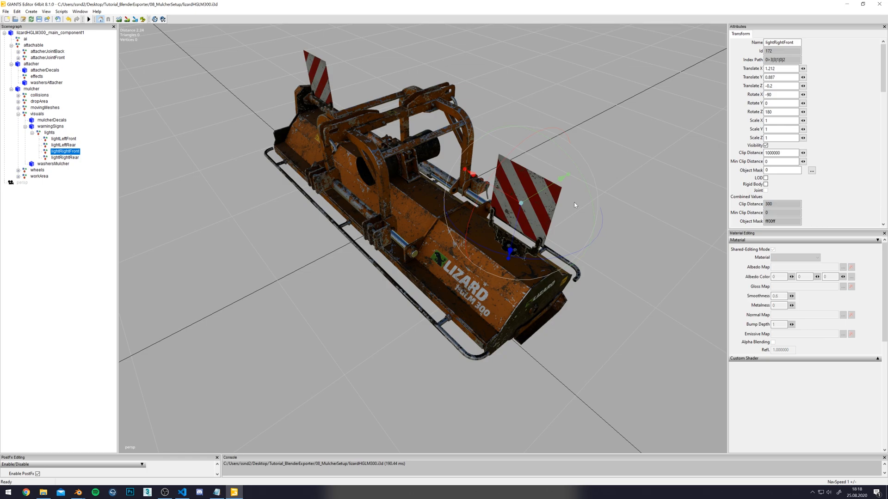
Expand the wheels group and examine the wheels01_backDrum and backDrum nodes from beneath and beside the mulcher.
left_click(18, 171)
left_click(58, 182)
left_click_drag(249, 236, 141, 176, "alt")
left_click(47, 177)
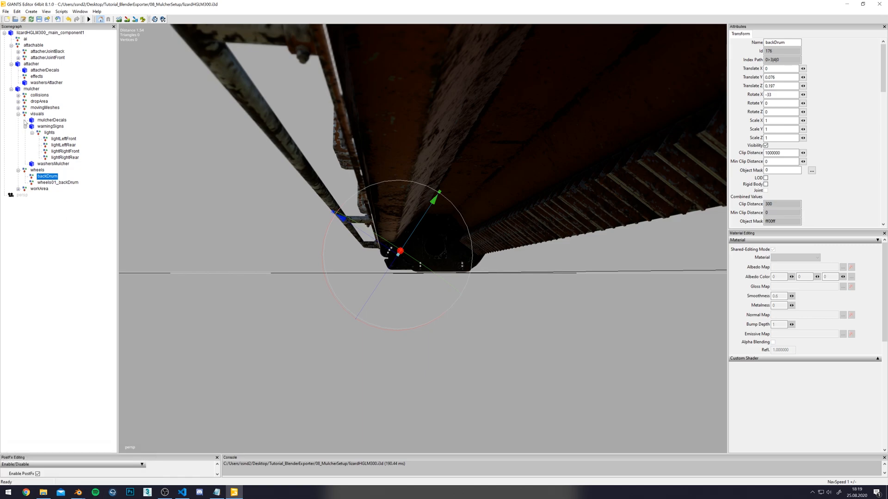
key("d")
right_click_drag(471, 191, 447, 199)
key("d")
key("s")
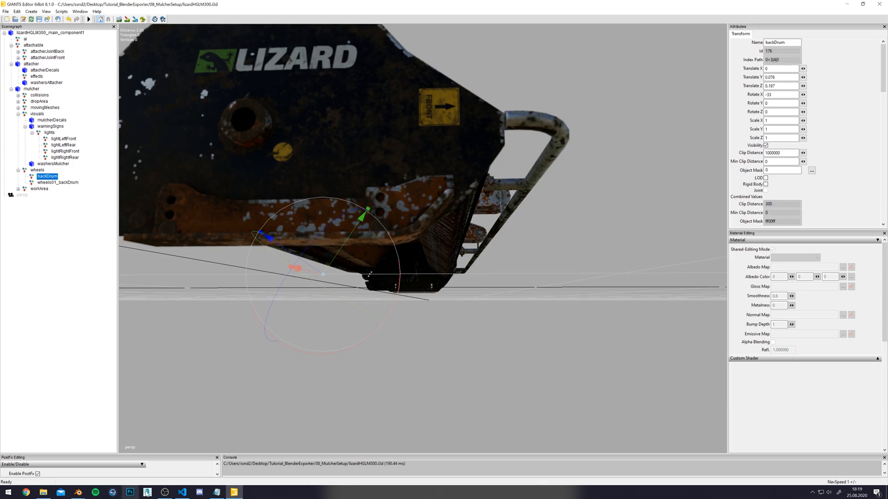
Switch to Blender and hide the two collision boxes that enclose the mulcher.
left_click(78, 492)
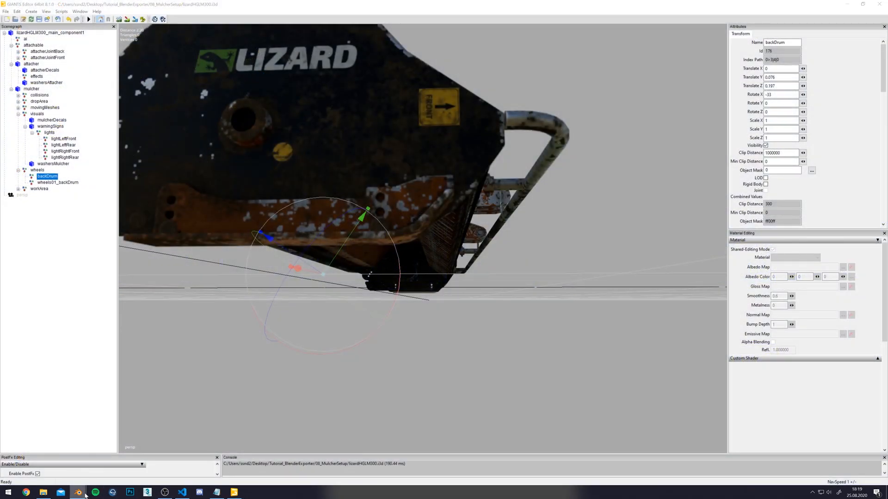
left_click(55, 462)
middle_click_drag(393, 278, 397, 293, "shift")
left_click(396, 293)
key("h")
left_click(362, 245)
key("h")
Clear the merge group of the bladed drum and of the backDrum roller in their I3D object attributes.
middle_click_drag(401, 341, 404, 252)
scroll(395, 269, "up", 3)
left_click(401, 285)
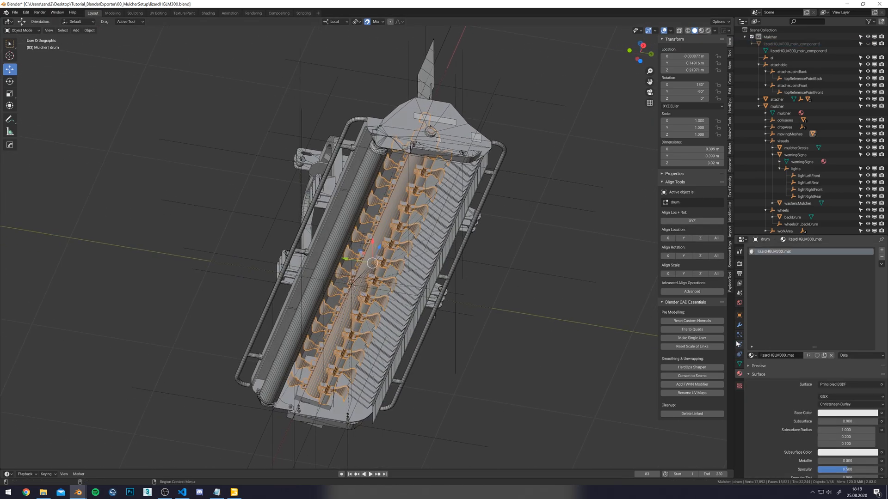
left_click(739, 325)
left_click(739, 315)
scroll(846, 457, "down", 3)
scroll(473, 211, "up", 2)
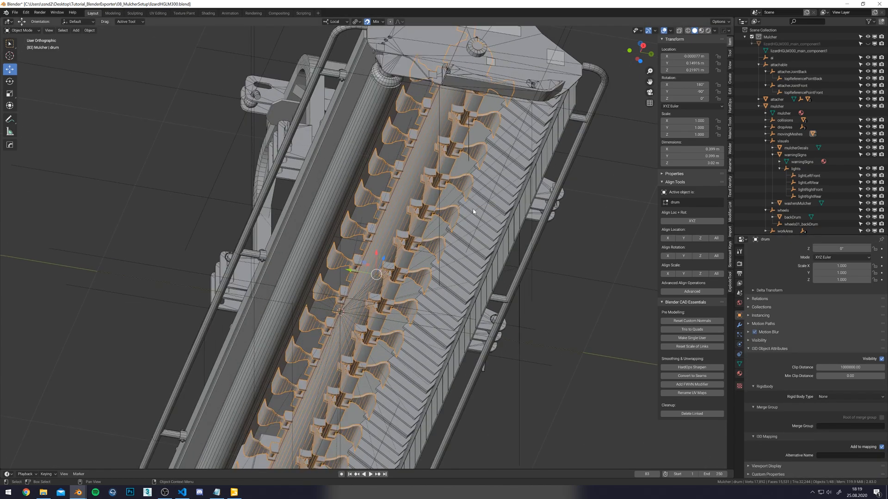
left_click(337, 198)
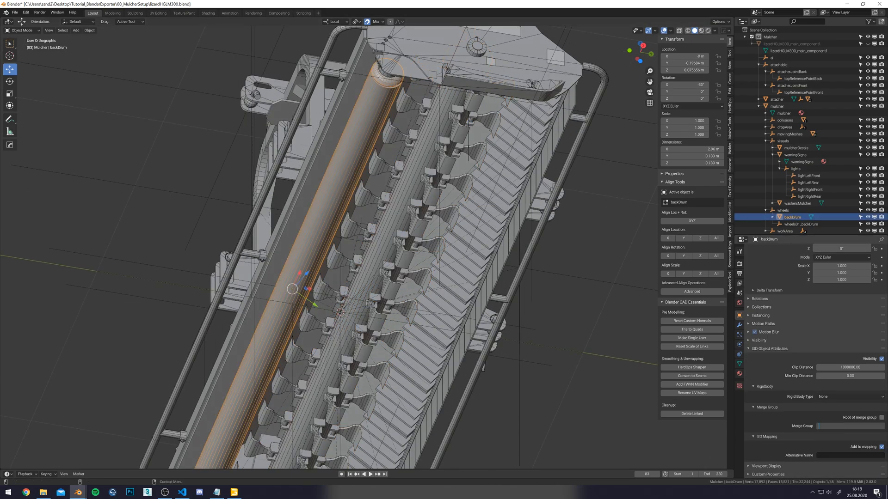
left_click(516, 241)
Select the whole row of rubber flaps, with the end flap RubberFlaps active, and clear that flap's merge group.
middle_click_drag(515, 241, 429, 229)
left_click(359, 165)
left_click(427, 184, "shift")
left_click(475, 201, "shift")
left_click(522, 223, "shift")
middle_click_drag(583, 273, 410, 222)
left_click(538, 223, "shift")
left_click(576, 232, "shift")
left_click(411, 220, "shift")
left_click(484, 235, "shift")
left_click(493, 236, "shift")
left_click(509, 241, "shift")
left_click(568, 255, "shift")
Try to copy the empty merge group value from RubberFlaps to all the selected flaps.
right_click(839, 425)
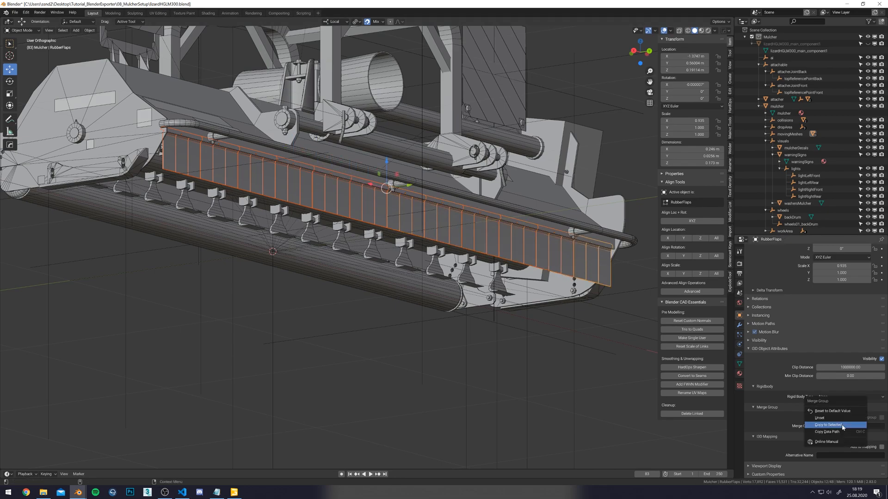
left_click(843, 425)
left_click(478, 242)
key("ctrl+z")
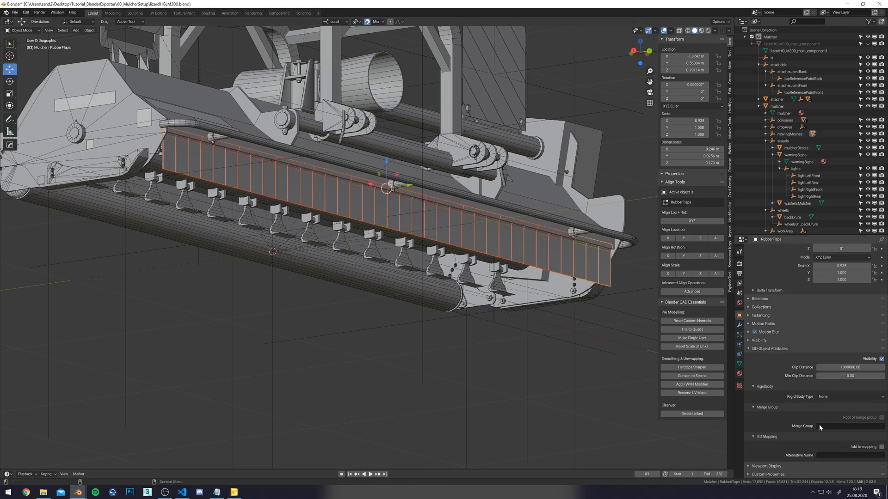
right_click(847, 429)
left_click(846, 434)
Clear the merge group of each remaining rubber flap individually, RubberFlaps.001 through RubberFlaps.011.
left_click(516, 247)
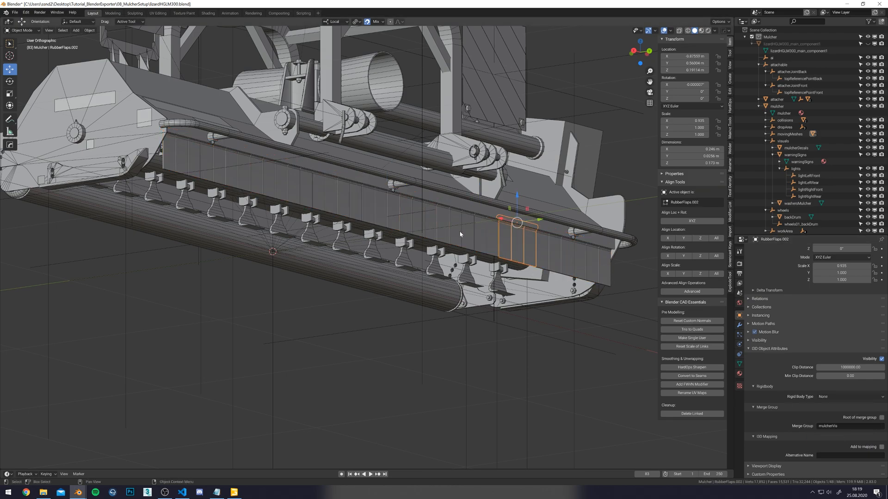
left_click(544, 250)
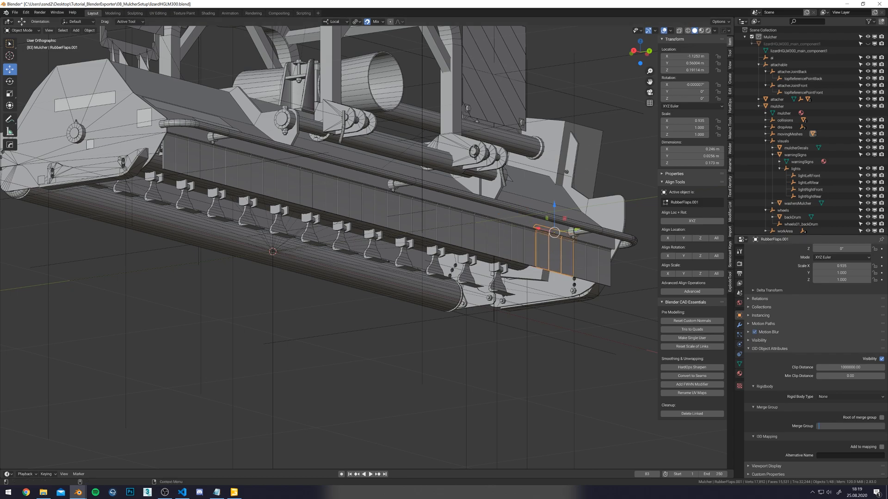
left_click(516, 257)
left_click(482, 249)
left_click(441, 228)
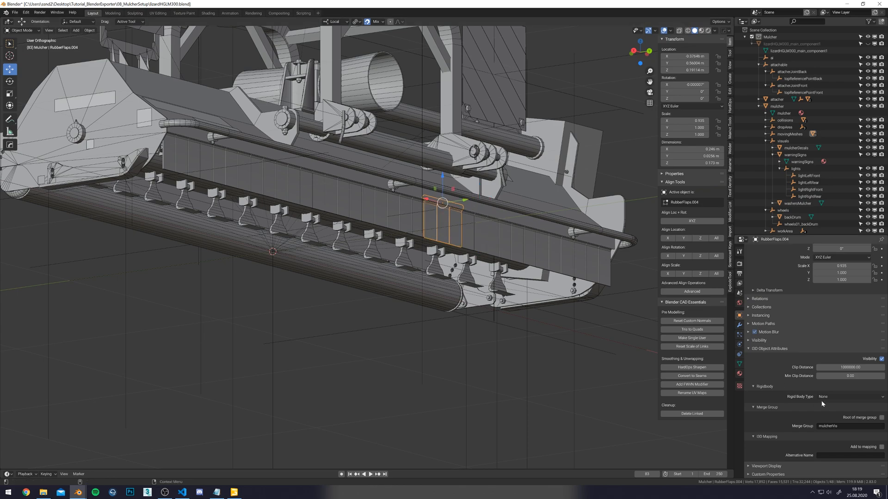
left_click(406, 218)
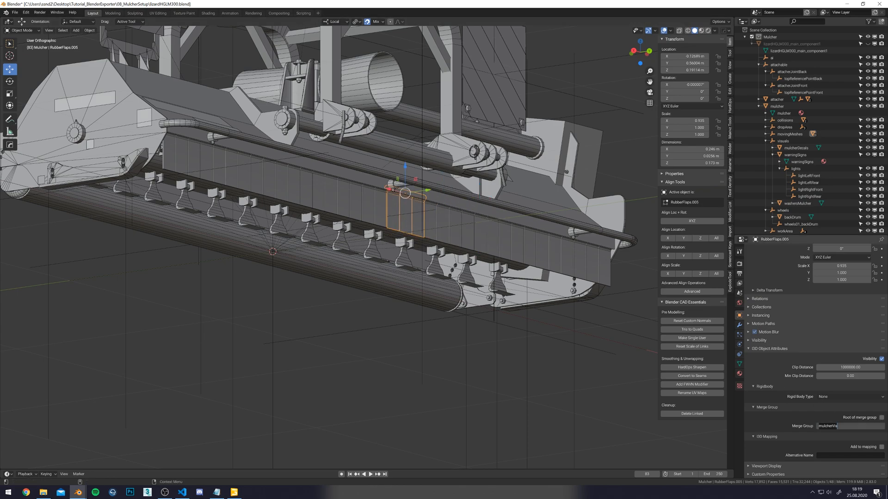
left_click(366, 206)
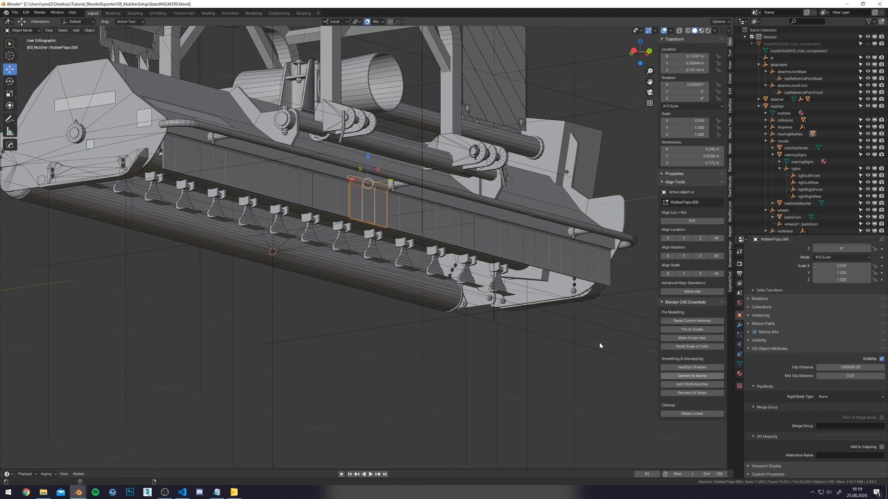
left_click(341, 210)
key("BackSpace")
left_click(300, 196)
key("BackSpace")
left_click(263, 184)
key("BackSpace")
left_click(223, 171)
key("BackSpace")
left_click(183, 158)
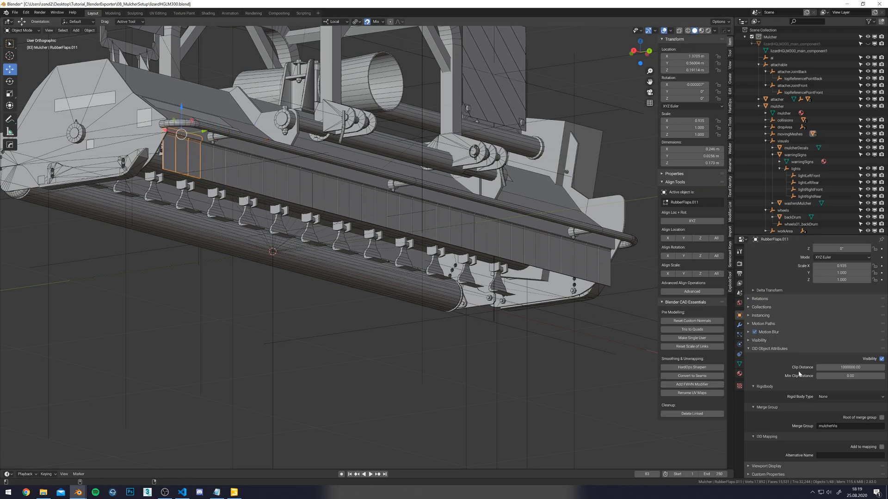
key("BackSpace")
left_click(456, 370)
Save the file, unhide the collision boxes and move them to the Mulcher collection.
scroll(456, 371, "down", 4)
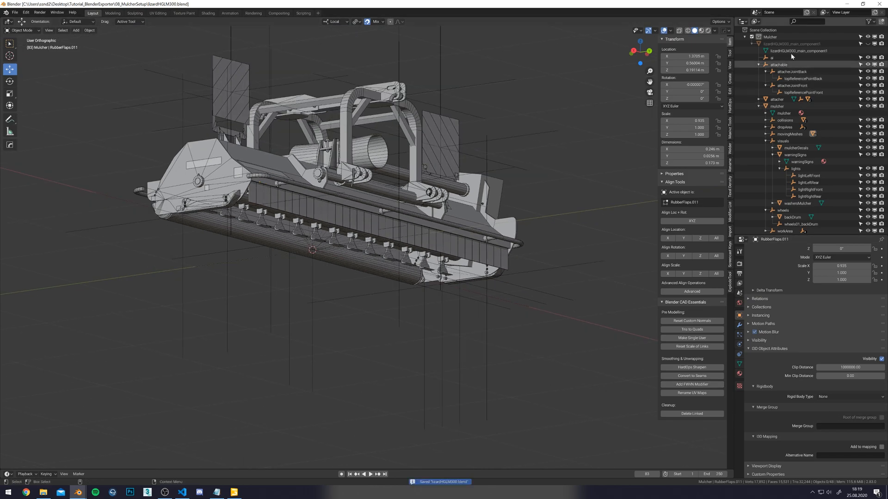
key("ctrl+s")
left_click(868, 44)
key("alt+h")
left_click(449, 242, "alt")
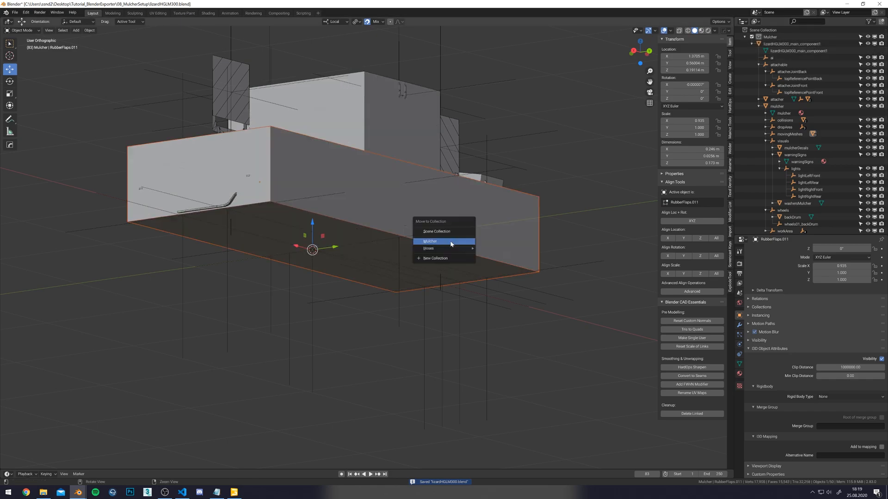
Select lizardHGLM300_main_component1, save the file, and export the collection as I3D, overwriting lizardHGLM300.i3d.
left_click(401, 143)
middle_click_drag(400, 144, 503, 190)
key("ctrl+s")
key("q")
left_click(504, 191)
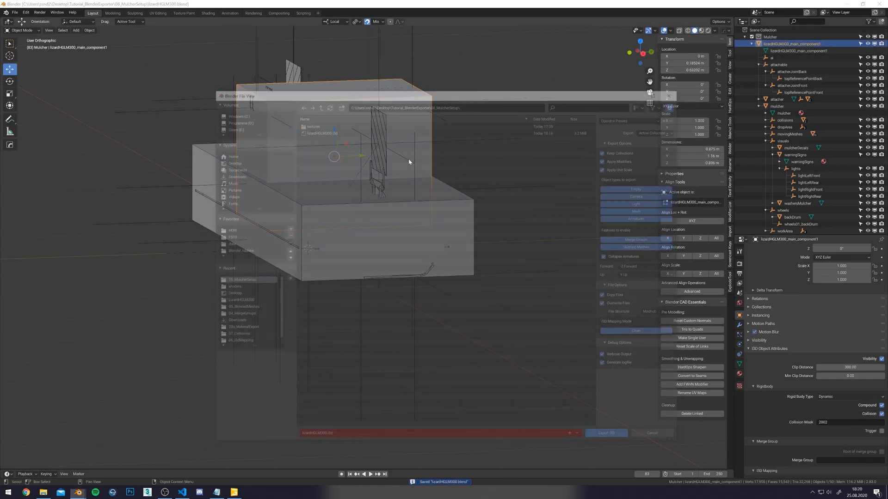
double_click(316, 130)
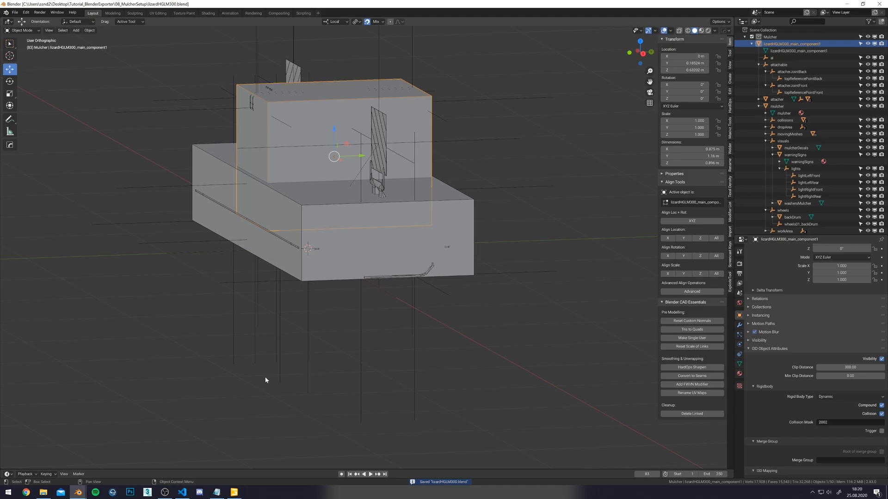
Switch to GIANTS Editor and reload lizardHGLM300.i3d.
left_click(234, 492)
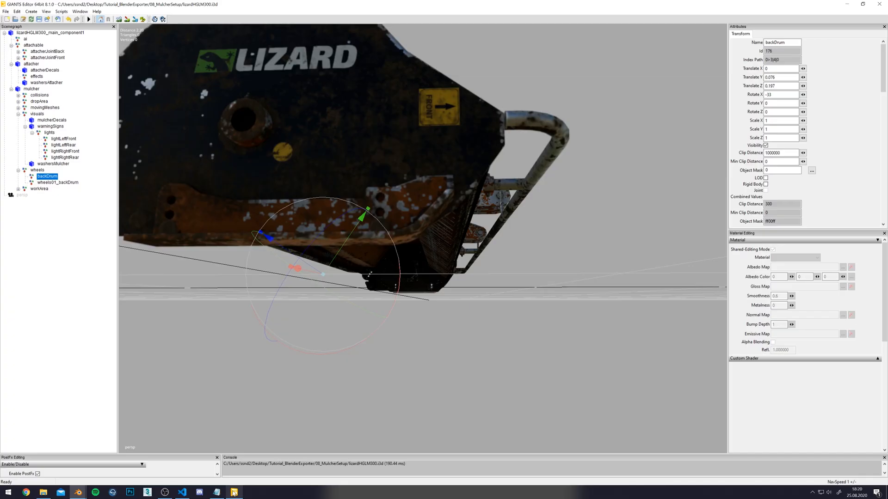
left_click(471, 242)
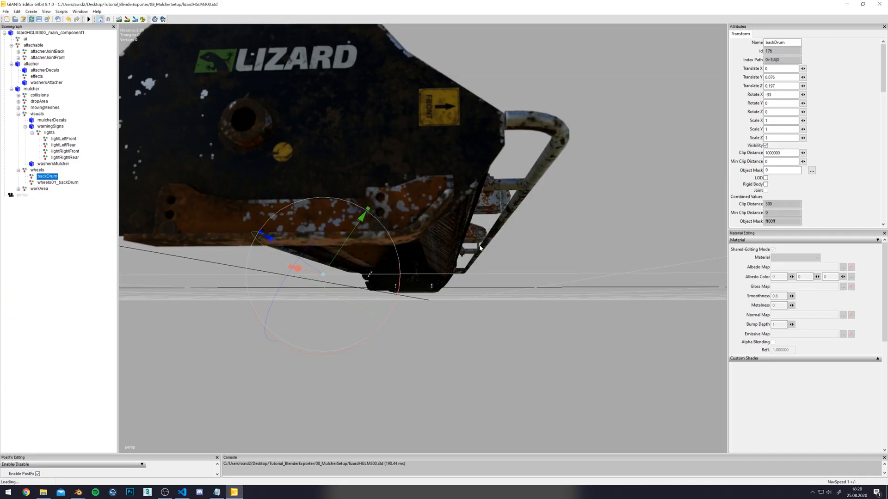
scroll(399, 176, "up", 8)
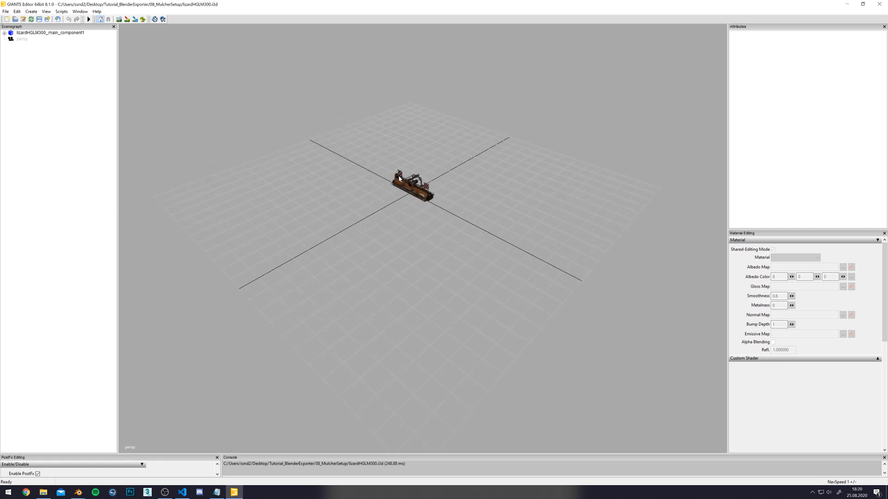
scroll(400, 173, "up", 5)
Disable PostFx and view the reloaded mulcher up close.
left_click_drag(400, 169, 96, 486, "alt")
scroll(371, 124, "up", 5)
scroll(360, 115, "up", 4)
left_click_drag(38, 474, 505, 302, "alt")
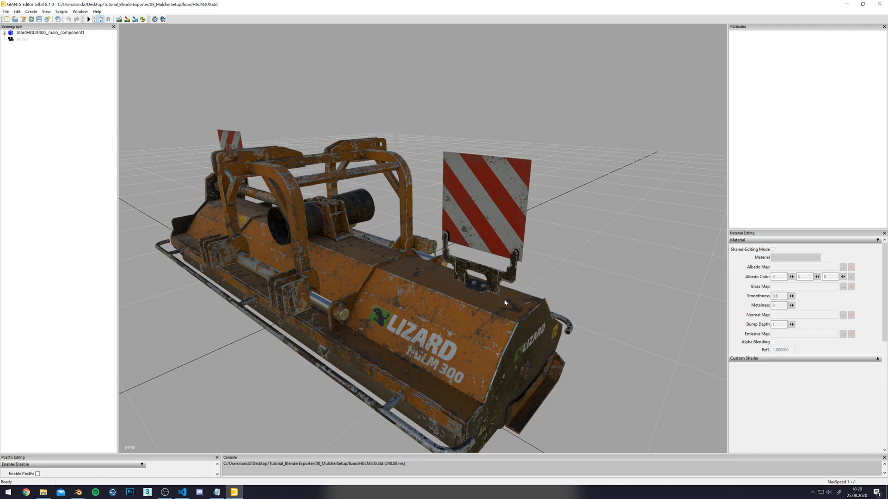
mouse_move(474, 291)
left_mouse_down("alt")
mouse_move(432, 248)
mouse_move(491, 291)
left_mouse_up("alt")
key("a")
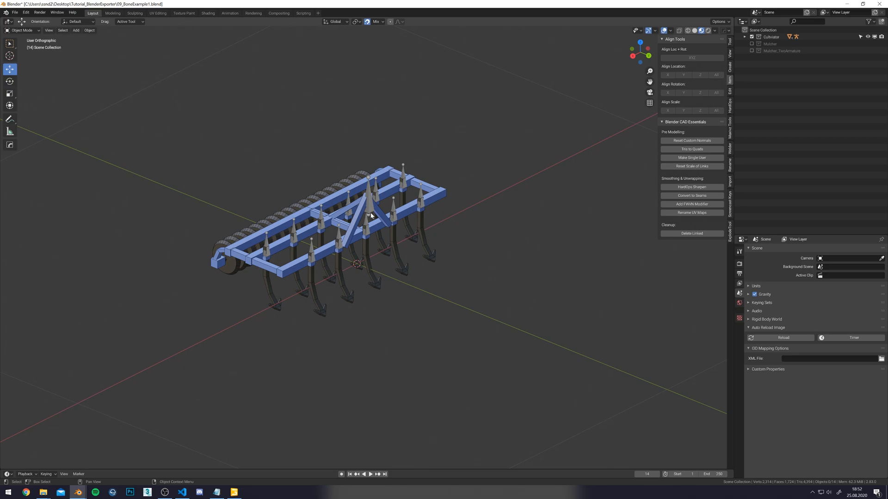
In 09_BoneExample1.blend in Blender, look over the cultivator, select its CultivatorArmature and enter Pose Mode.
scroll(356, 222, "up", 3)
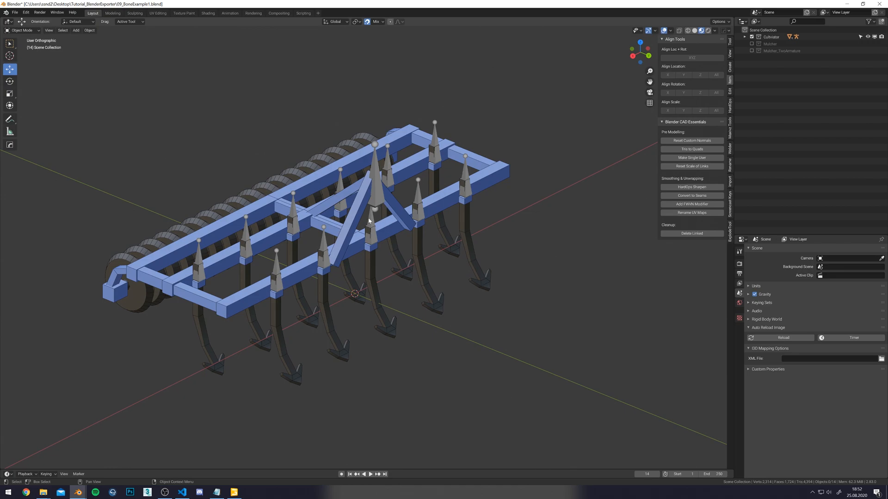
left_click(369, 221)
middle_click_drag(317, 357, 333, 259, "alt")
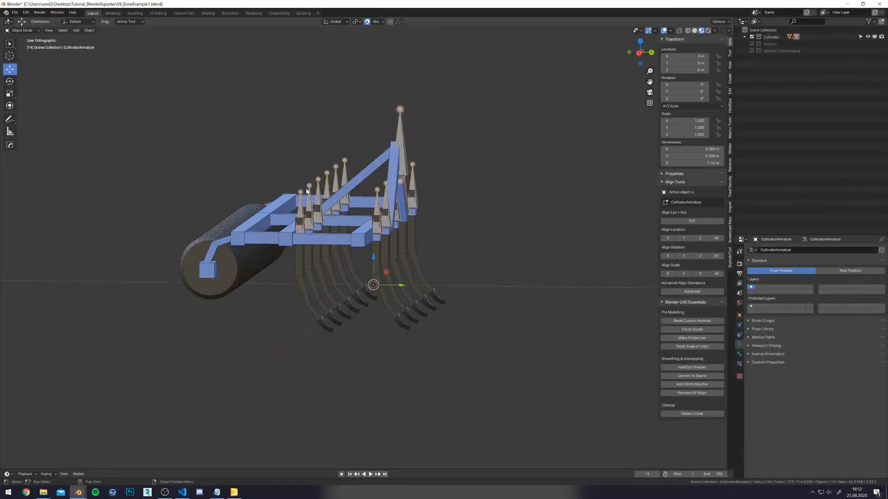
middle_click_drag(387, 286, 350, 191)
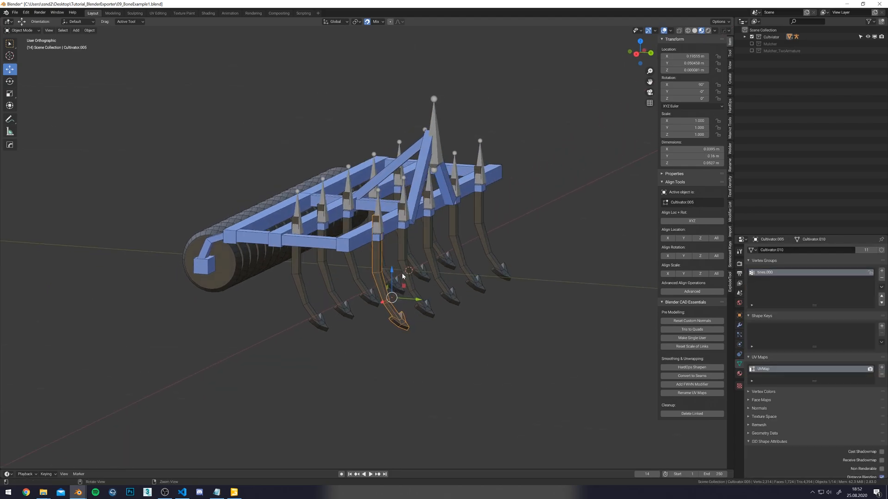
left_click(21, 30)
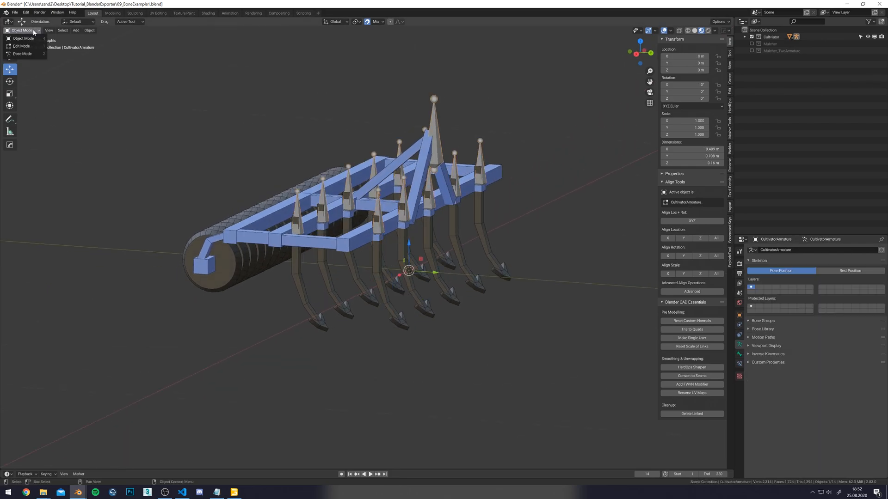
left_click(23, 55)
Try rotating individual tine bones of the cultivator armature, and undo each rotation.
key("r")
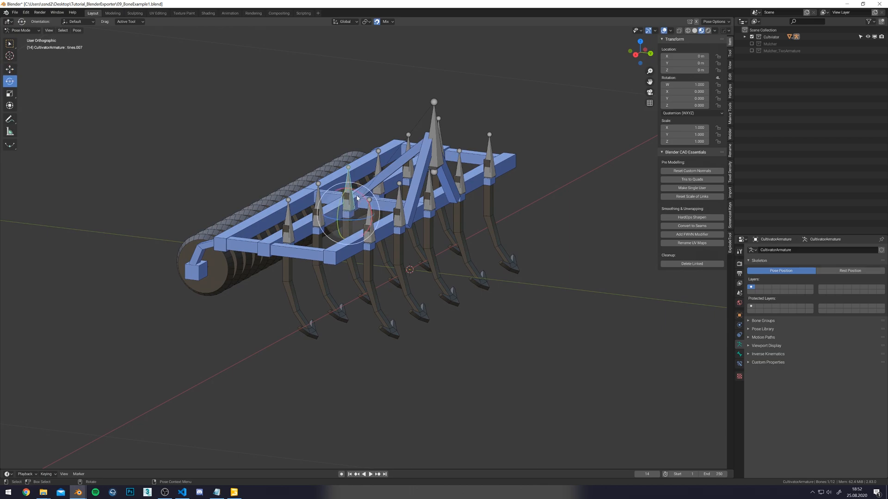
left_click_drag(358, 197, 368, 202)
middle_click_drag(334, 212, 326, 222)
key("ctrl+z")
left_click(316, 221)
left_click_drag(325, 222, 328, 223)
key("ctrl+z")
key("w")
Select the armature's root bone and examine the fully expanded Cultivator collection down to the tine bones under root.
middle_click_drag(327, 223, 342, 254, "alt")
scroll(353, 232, "down", 2)
scroll(402, 211, "up", 2)
left_click(426, 200)
left_click(745, 37)
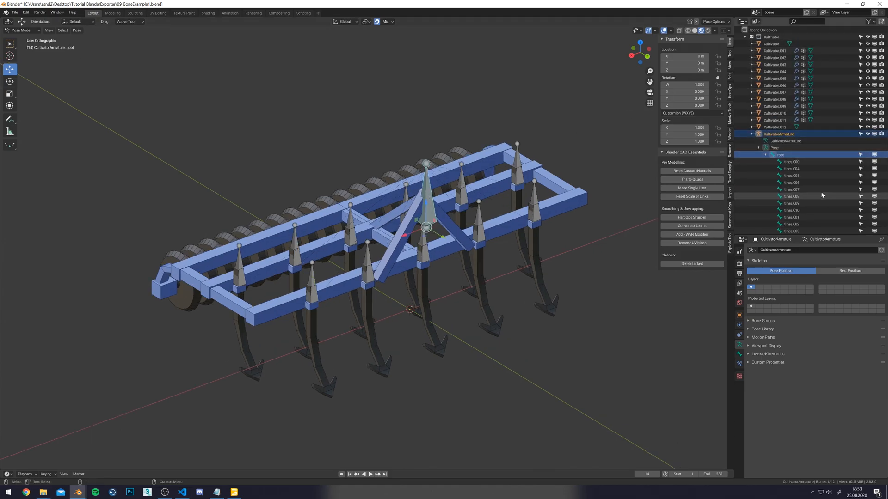
scroll(787, 185, "down", 2)
left_click_drag(802, 235, 799, 278)
middle_click_drag(386, 219, 452, 215)
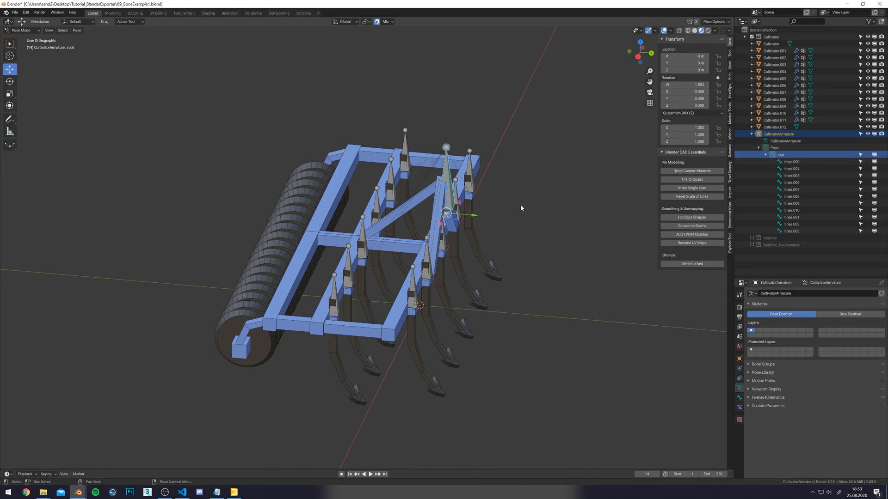
scroll(521, 208, "down", 3)
middle_click_drag(521, 206, 467, 219)
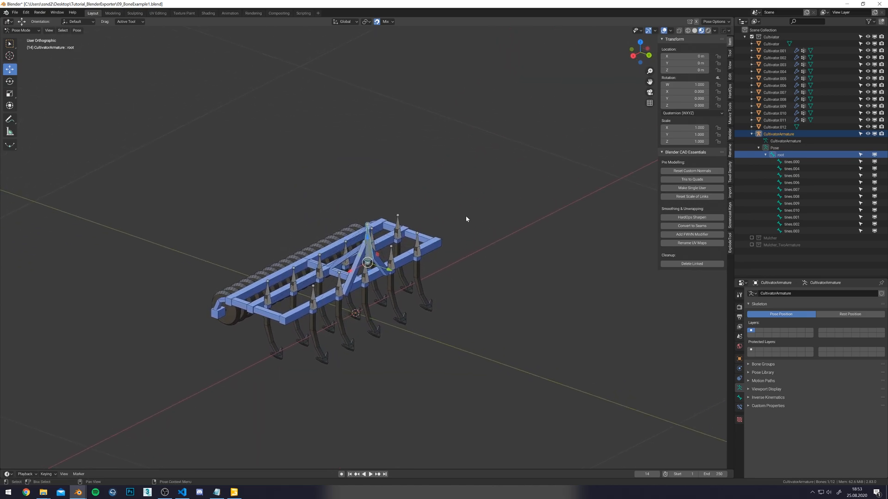
Deselect the cultivator's root bone, return to Object Mode and select the roller mesh Cultivator.012.
scroll(330, 304, "up", 2)
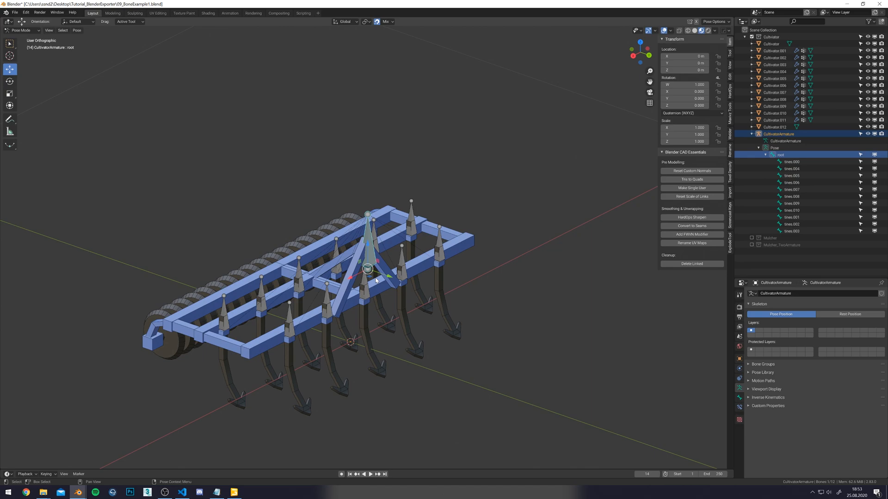
scroll(376, 280, "down", 2)
middle_click_drag(376, 281, 393, 248)
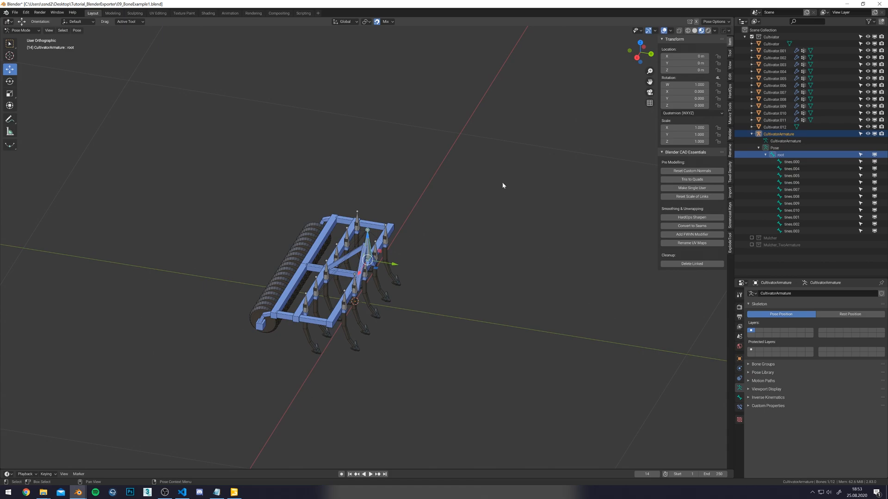
mouse_move(458, 180)
middle_mouse_down("shift")
mouse_move(470, 174)
mouse_move(452, 175)
middle_mouse_up("shift")
middle_click_drag(444, 234, 547, 211, "shift")
scroll(547, 212, "up", 2)
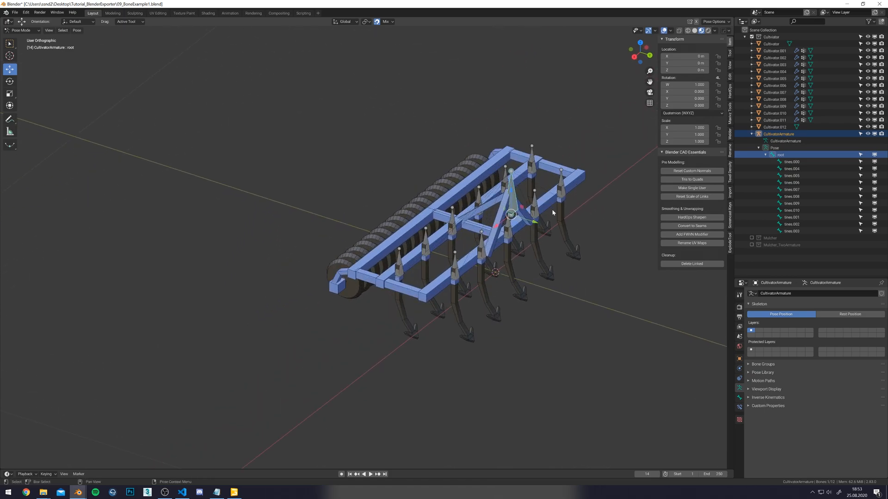
left_click(425, 208)
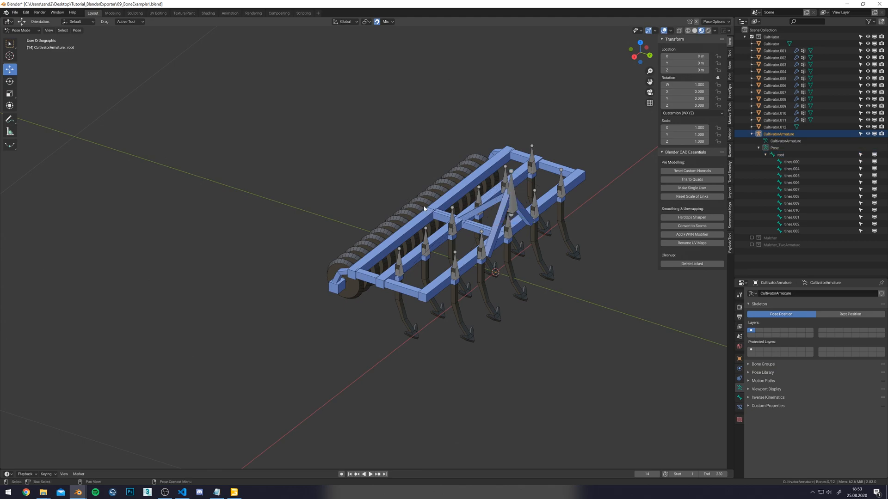
key("ctrl+Tab")
left_click(420, 205)
Parent the roller Cultivator.012 to the CultivatorArmature with an armature deform that creates vertex groups for the bones.
middle_click_drag(421, 205, 393, 208)
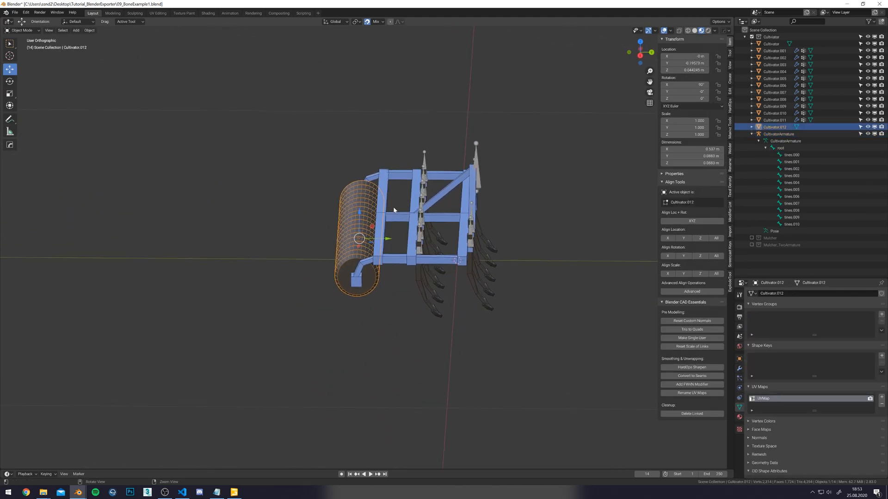
left_click(480, 171, "shift")
middle_click_drag(515, 190, 495, 196)
key("ctrl+p")
left_click(495, 196)
left_click(349, 204)
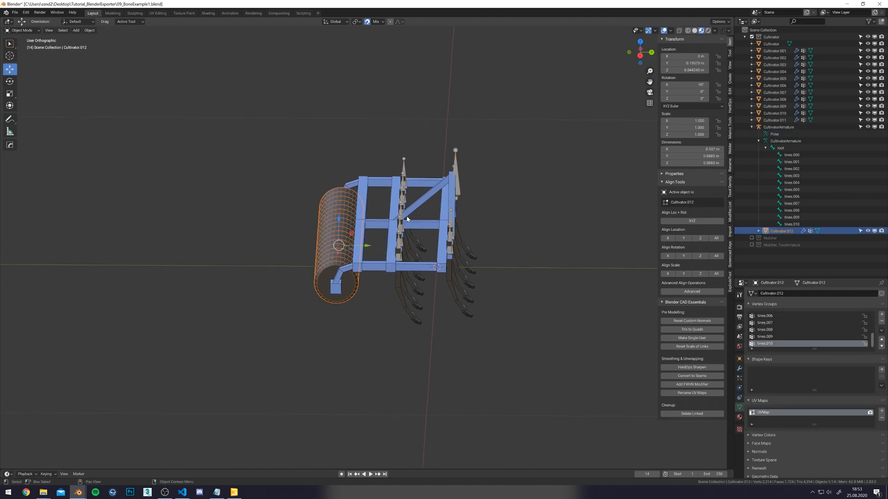
Select the front corner tine Cultivator.010 and examine its vertex group and attachment to the frame.
middle_click_drag(395, 222, 382, 255, "alt")
scroll(379, 258, "up", 3)
left_click(366, 275)
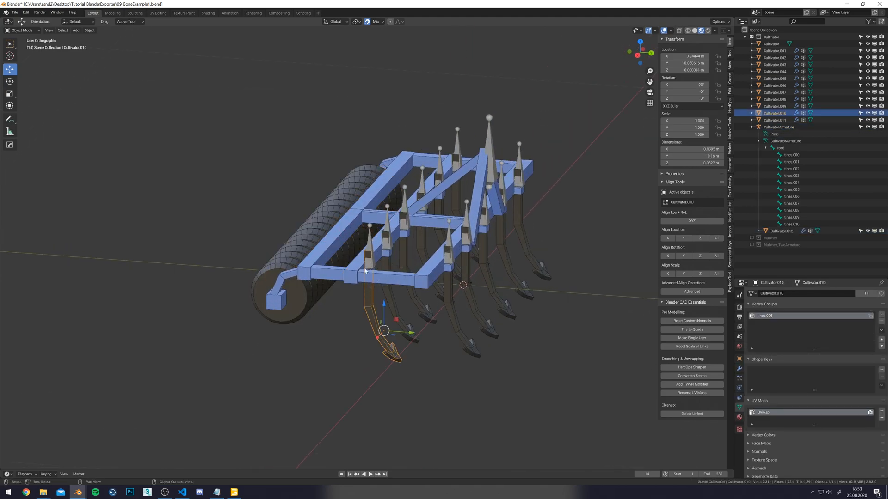
middle_click_drag(371, 249, 366, 219, "shift")
scroll(365, 230, "up", 1)
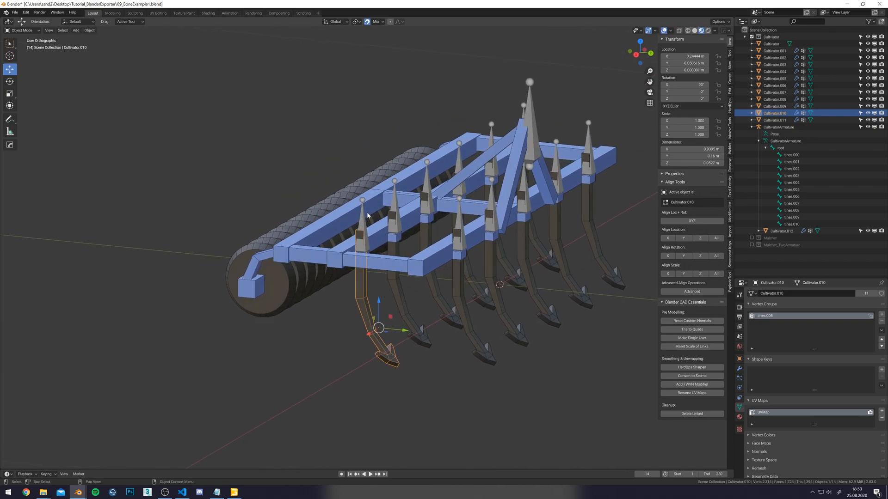
scroll(362, 222, "down", 5)
Exclude the Cultivator collection, enable the Mulcher collection and select the mulcher.002 mesh.
left_click(751, 37)
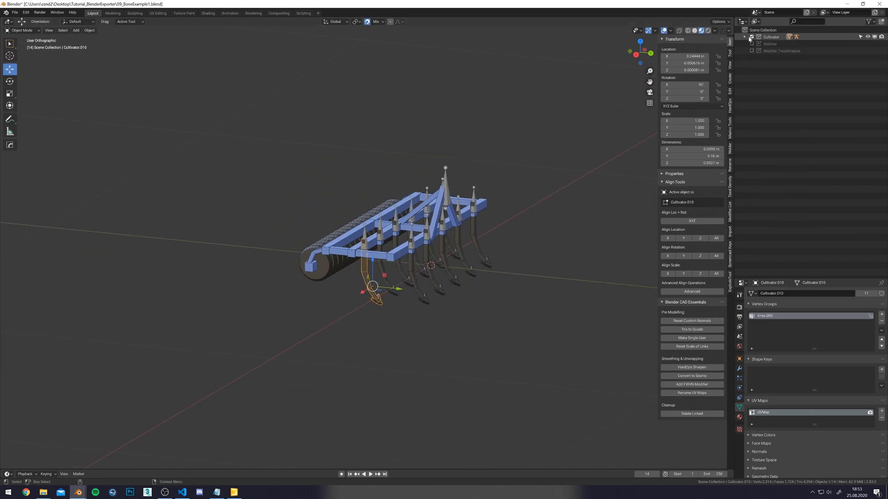
left_click(752, 44)
middle_click_drag(531, 182, 416, 229, "shift")
scroll(279, 294, "up", 2)
scroll(407, 245, "up", 2)
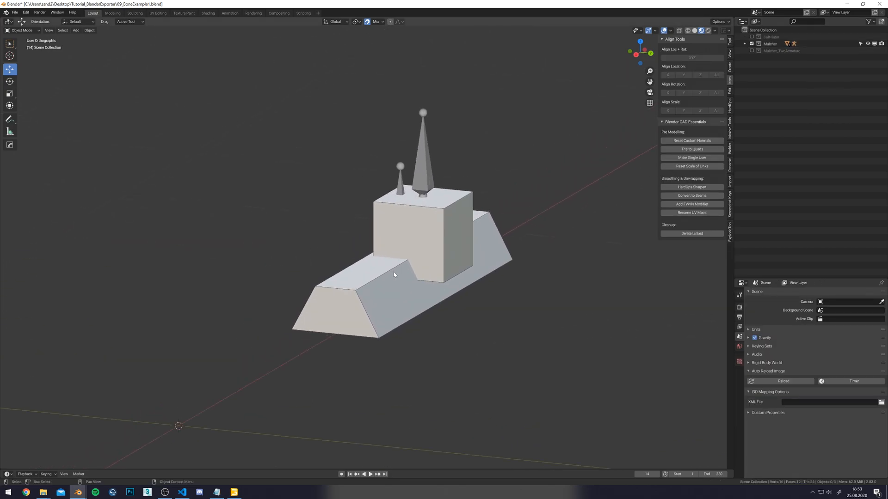
left_click(394, 272)
middle_click_drag(434, 274, 434, 236)
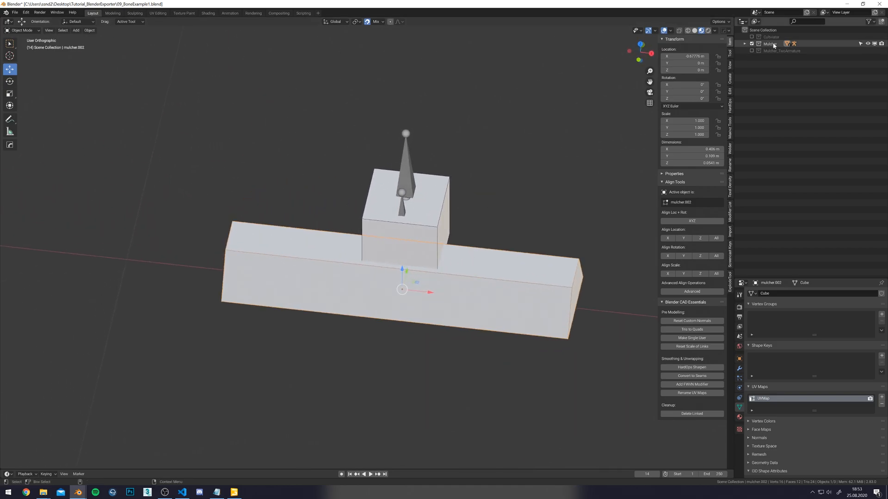
Expand the Mulcher collection's Armature and rename its bone Bone as rootbone.
left_click(745, 43)
middle_click_drag(526, 195, 437, 196)
left_click(759, 57)
double_click(782, 64)
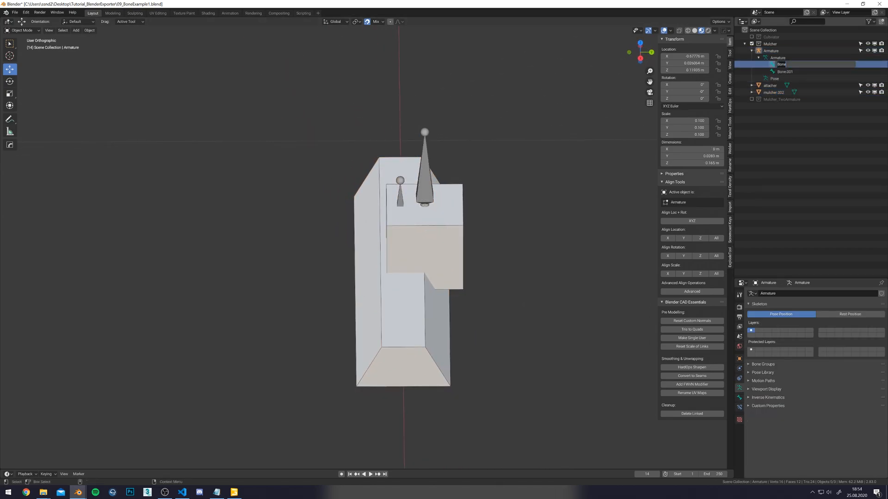
type("rootbone")
key("Return")
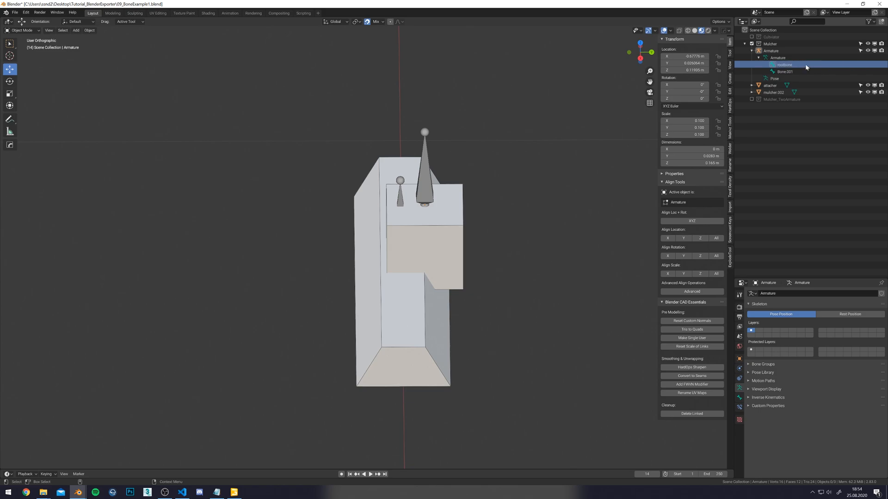
Rename the armature's second bone, Bone.001, as mulcherbone.
double_click(781, 72)
type("ar")
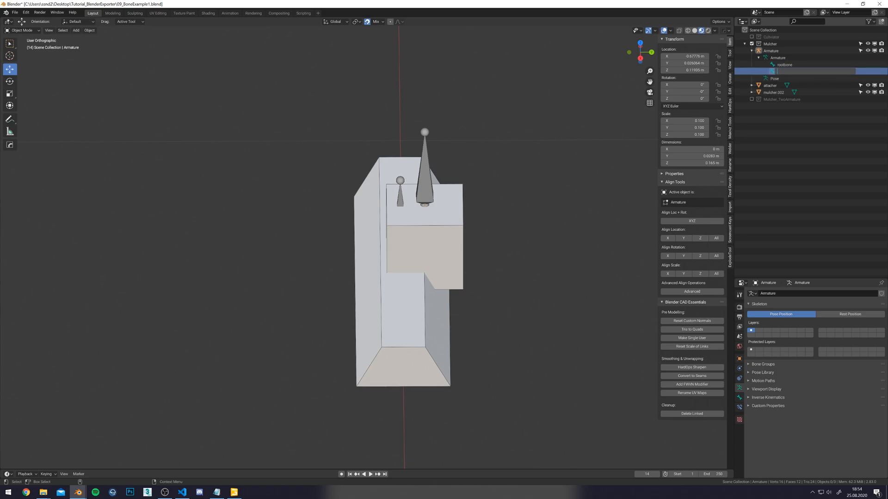
type("lcherbone")
key("Return")
In Edit Mode, move mulcherbone along X to about 0.32 m and turn off snapping.
left_click(22, 30)
left_click(27, 47)
middle_click_drag(324, 185, 411, 196)
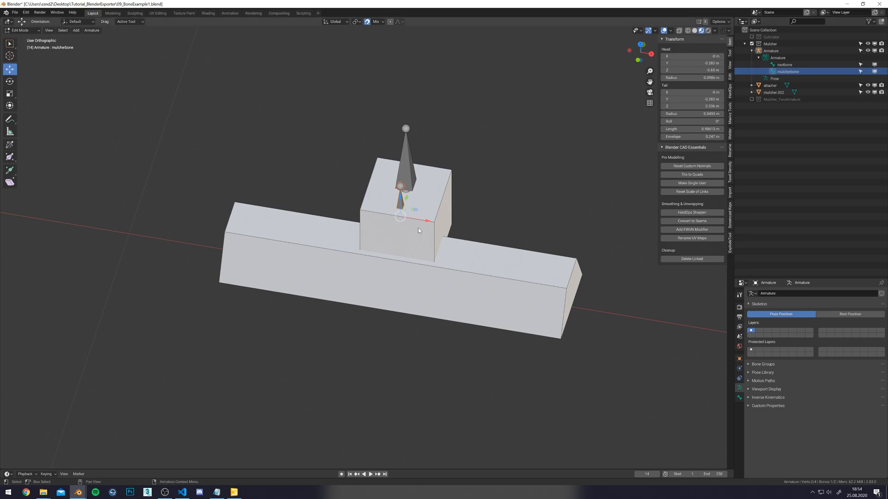
left_click_drag(424, 222, 422, 254)
key("shift+Tab")
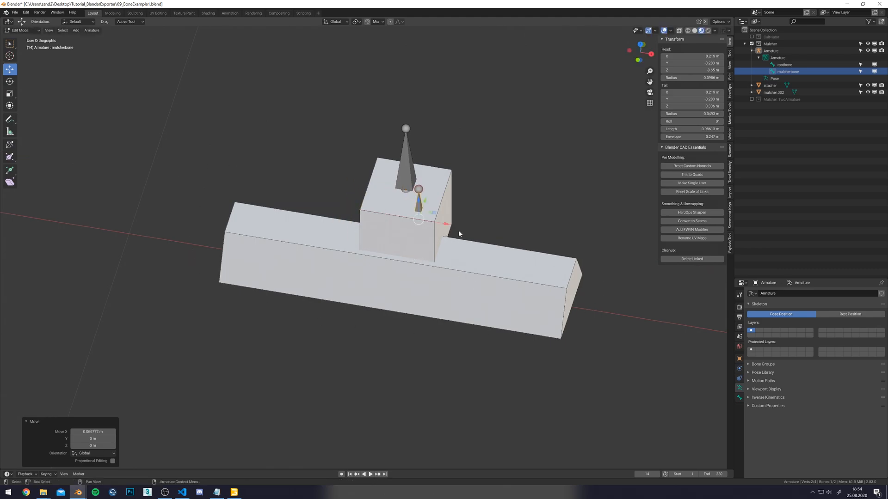
Slide mulcherbone back and forth along X, ending at about -0.15 m.
left_click_drag(439, 225, 415, 232)
left_click_drag(422, 222, 408, 219)
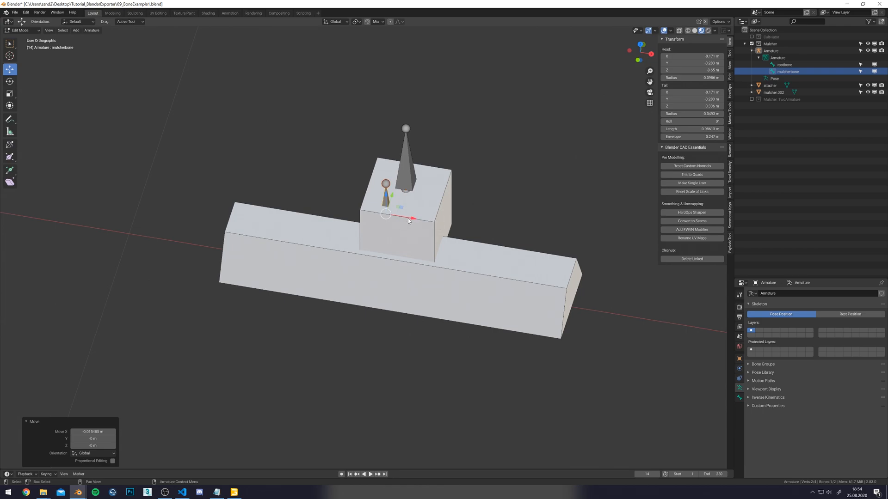
left_click_drag(408, 220, 418, 221)
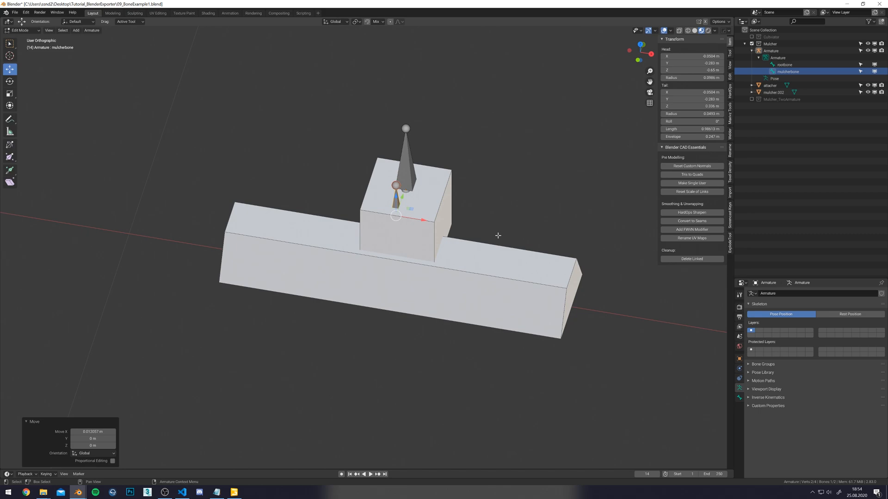
middle_click_drag(496, 216, 501, 229)
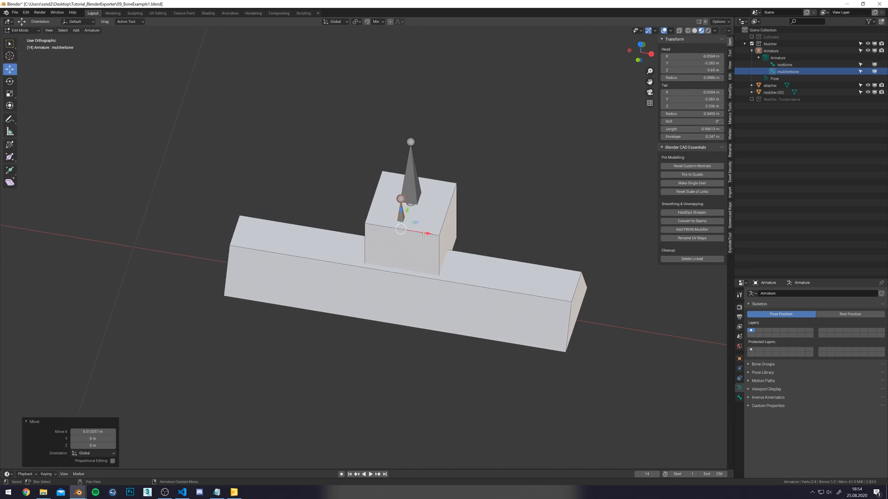
left_click_drag(423, 234, 433, 254)
left_click_drag(442, 238, 416, 232)
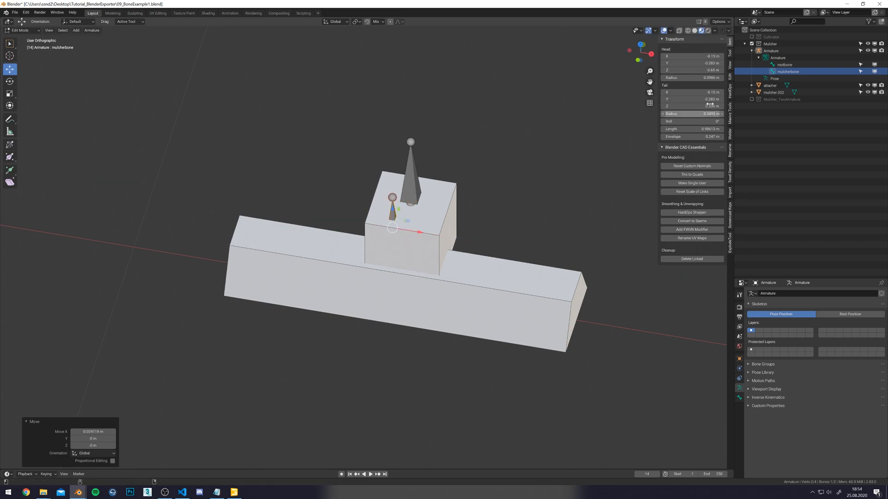
Exclude the Mulcher collection, enable and expand Mulcher_TwoArmature, and select its mulcher.001 mesh.
left_click(770, 51)
key("shift+c")
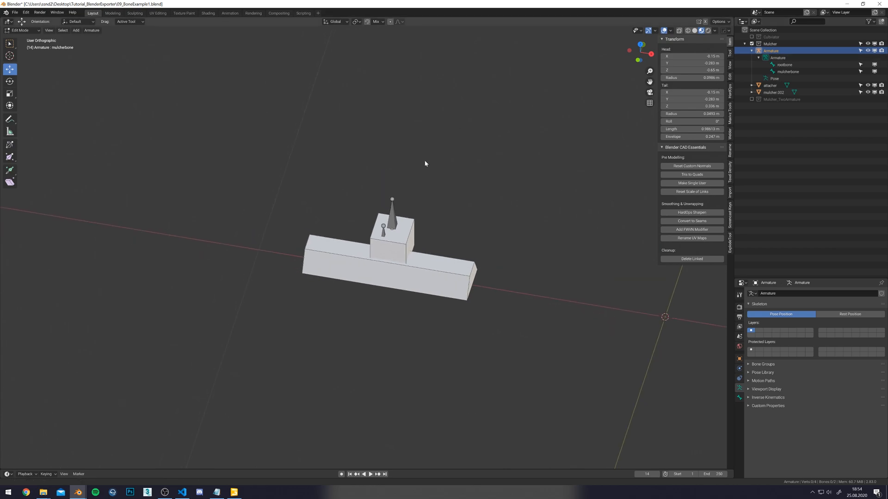
left_click(744, 44)
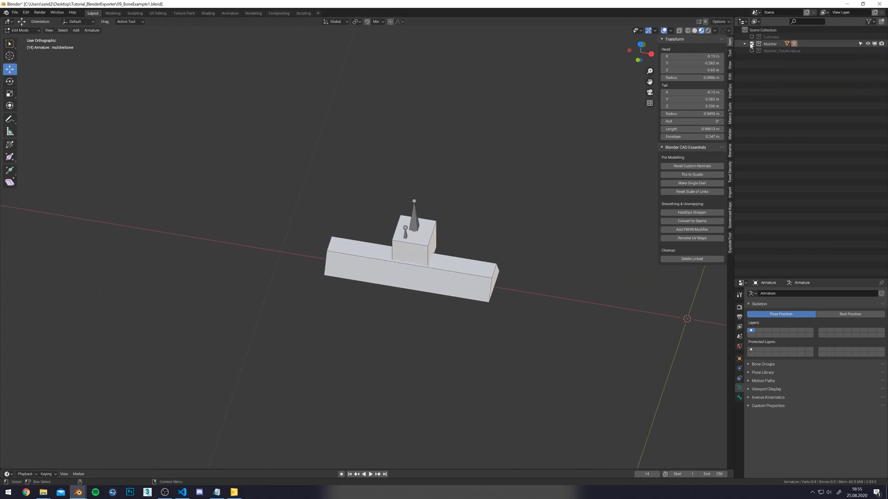
left_click(752, 44)
left_click(752, 50)
scroll(493, 242, "up", 1)
scroll(494, 244, "up", 2)
left_click(521, 272)
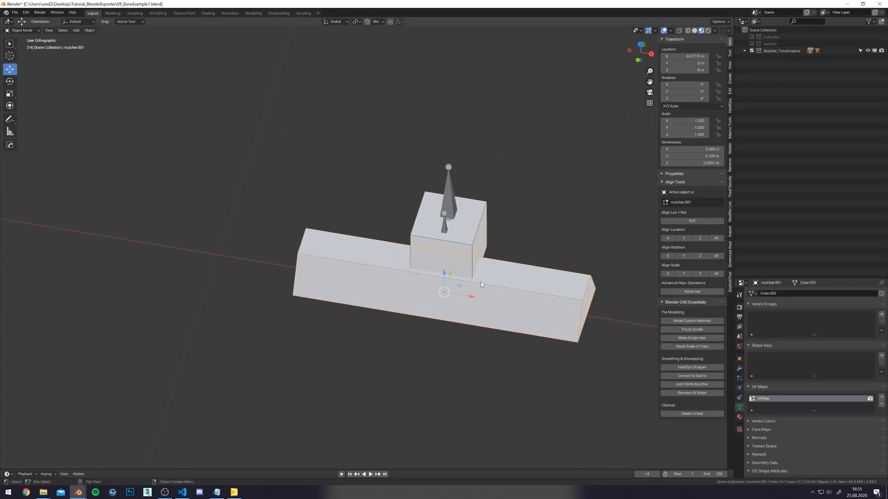
middle_click_drag(525, 264, 515, 261)
left_click(744, 51)
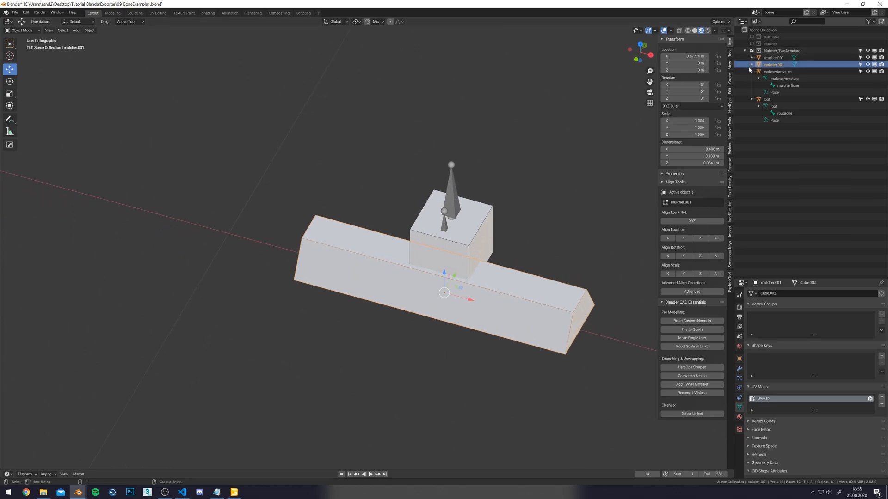
Try moving mulcherArmature and the root armature separately along X, and undo each move.
left_click(781, 73)
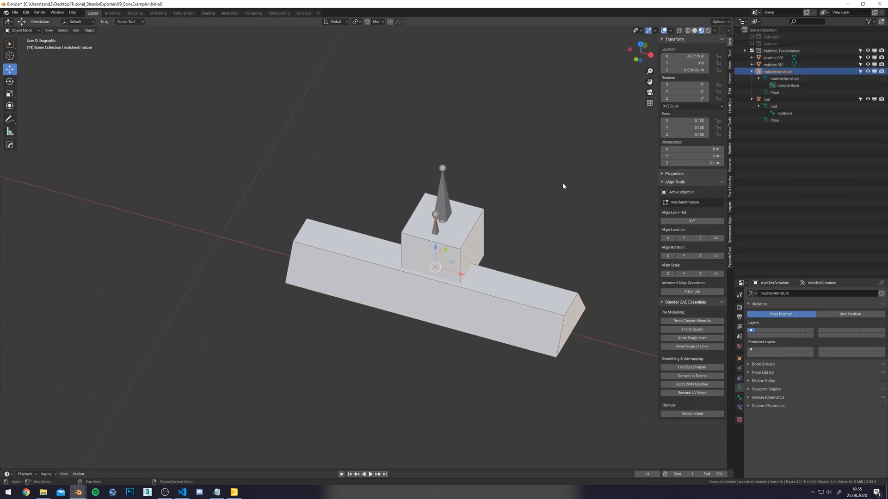
scroll(536, 244, "up", 2)
left_click_drag(485, 285, 426, 270)
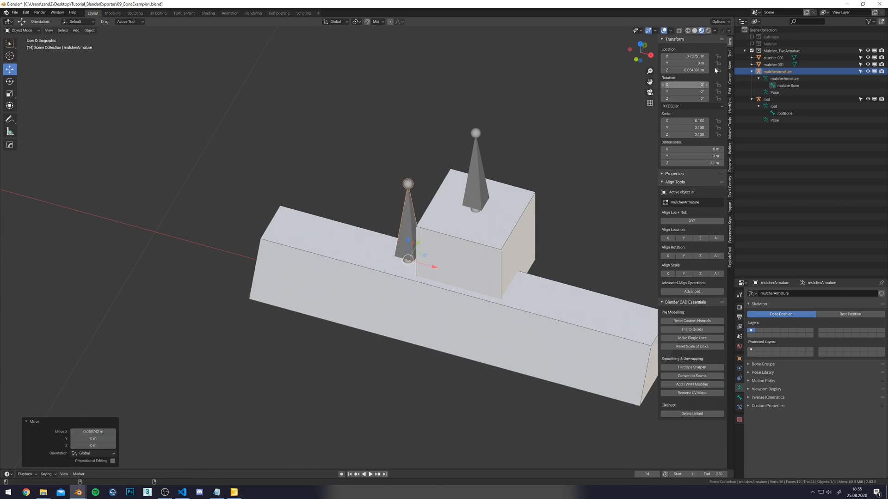
scroll(453, 210, "up", 1)
key("ctrl+z")
left_click(453, 198)
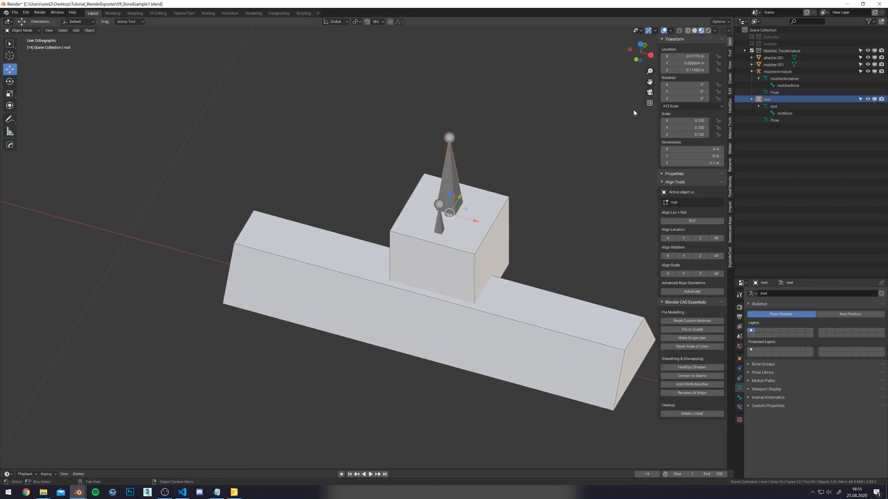
mouse_move(473, 220)
left_mouse_down()
mouse_move(509, 226)
mouse_move(464, 219)
left_mouse_up()
key("ctrl+z")
Parent the mulcher.001 mesh to mulcherArmature as an object with Keep Transform.
left_click(540, 350)
middle_click_drag(540, 350, 512, 321)
left_click(752, 72)
left_click(751, 79)
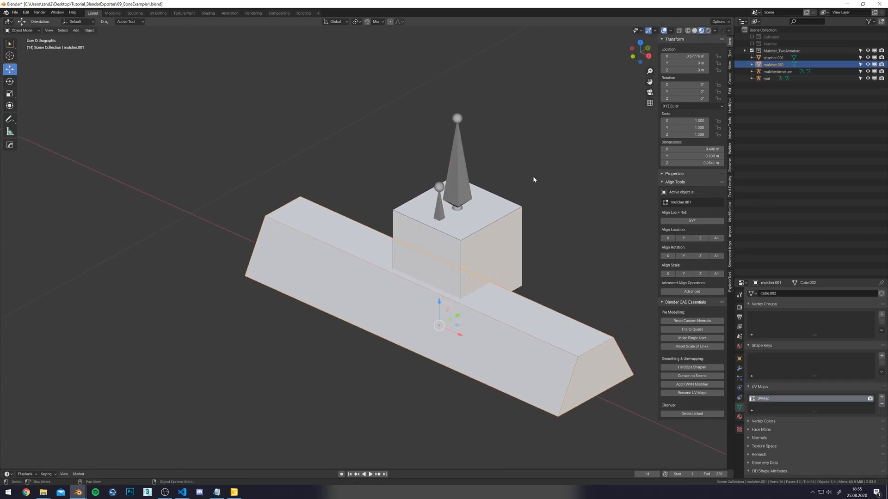
left_click(440, 213, "shift")
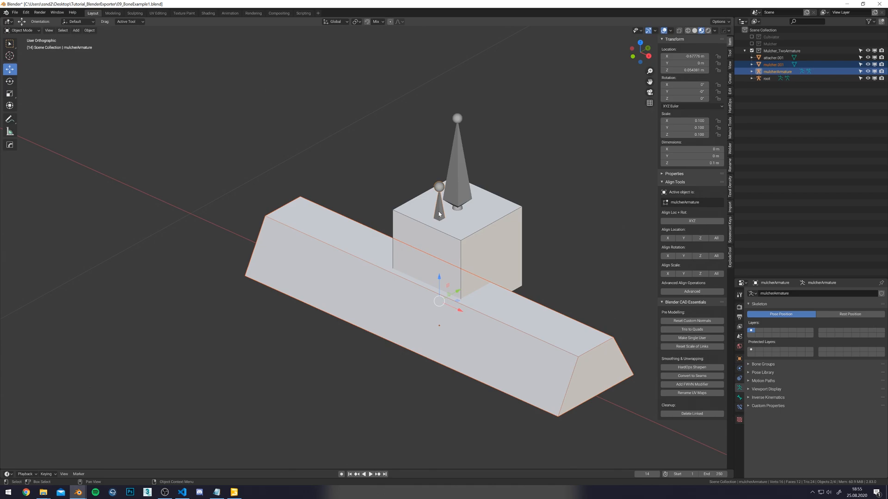
key("ctrl+p")
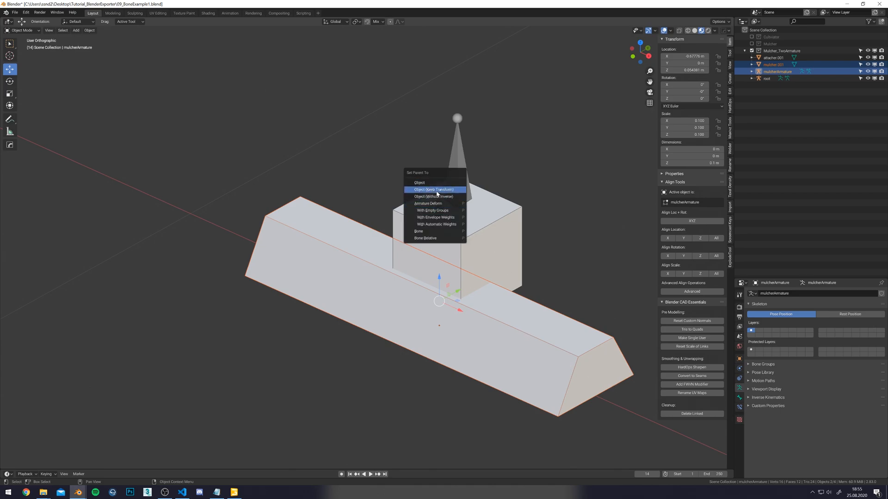
left_click(444, 190)
left_click(751, 64)
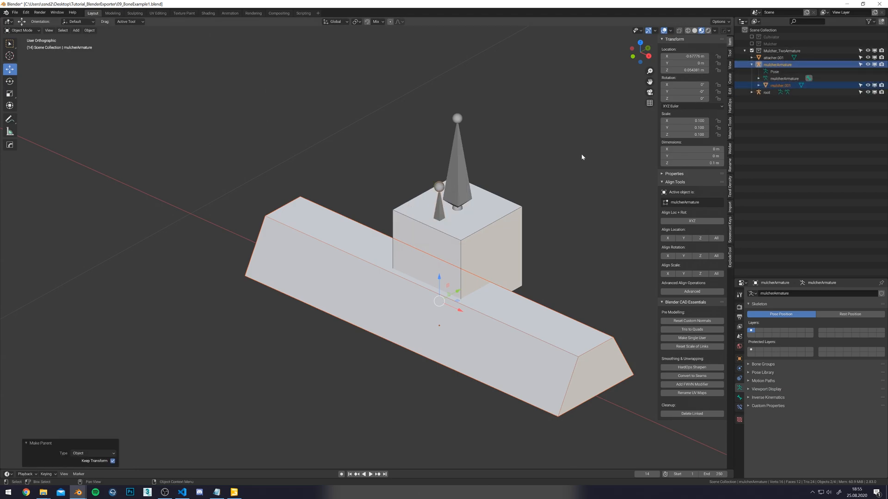
Select mulcherArmature and undo the parenting of mulcher.001 to it.
left_click(448, 214)
left_click(441, 213)
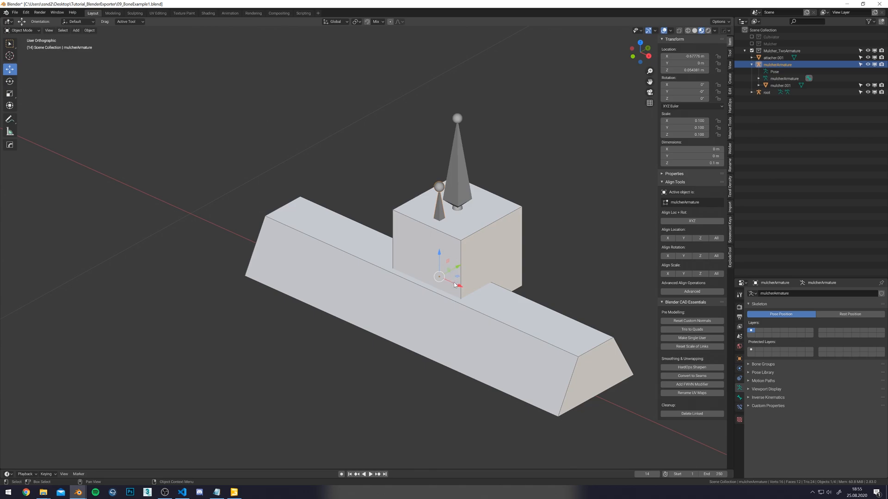
left_click(435, 221)
key("ctrl+z")
key("ctrl+z")
key("ctrl+z")
key("ctrl+z")
Parent mulcherArmature to the mulcher.001 mesh with Keep Transform, and select the root armature.
left_click(448, 232)
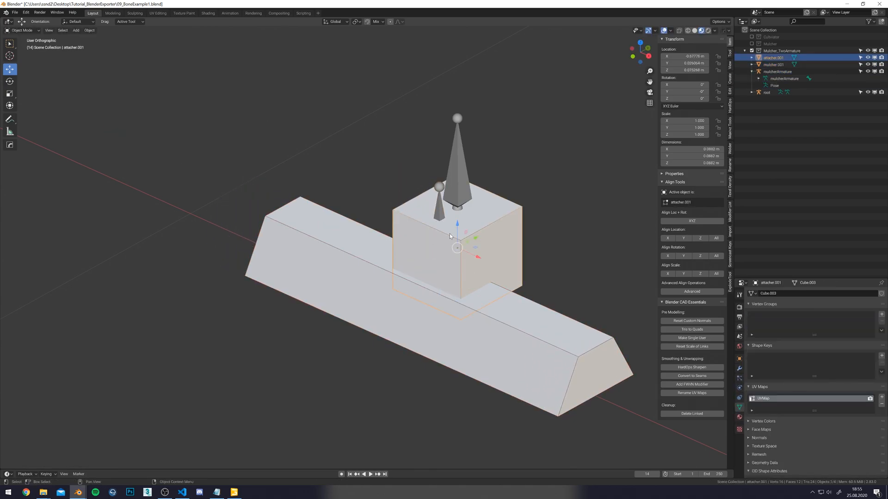
key("ctrl+z")
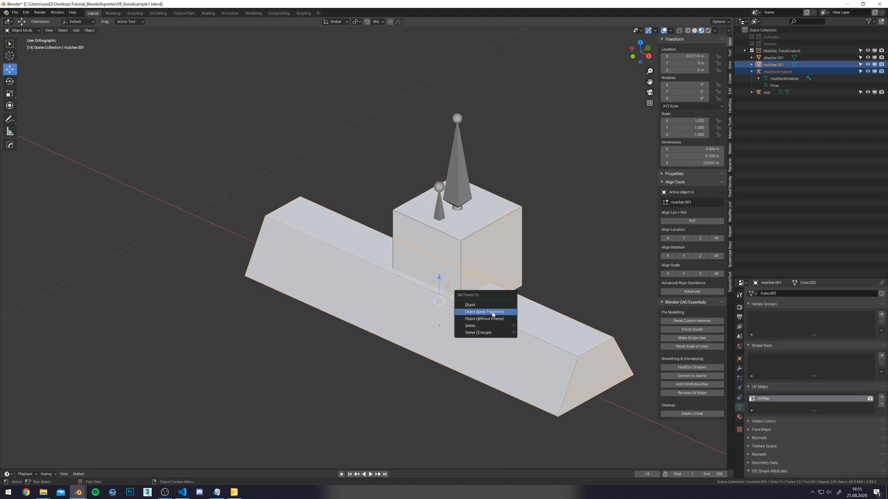
key("ctrl+p")
left_click(492, 315)
left_click(459, 176)
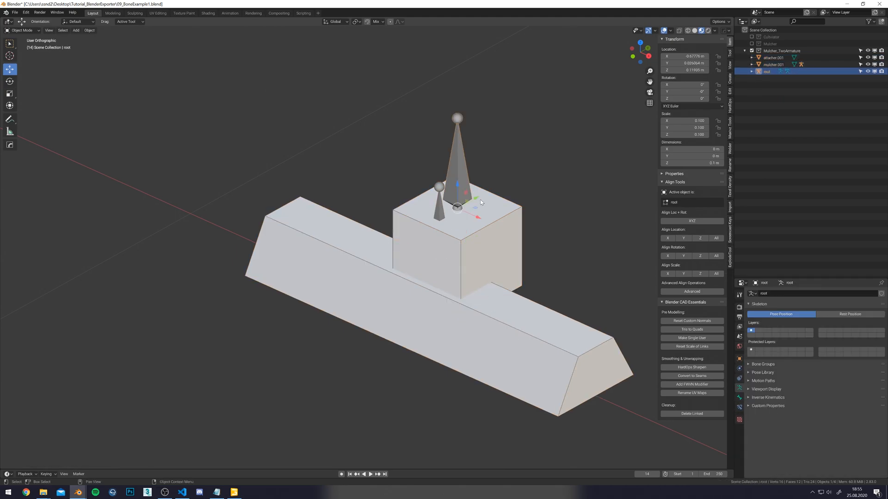
Parent the root armature to the attacher.001 mesh with Keep Transform.
left_click(499, 228, "shift")
key("ctrl+p")
left_click(504, 229)
left_click(503, 229)
middle_click_drag(463, 232, 474, 236)
Try moving the mulcher.001 mesh along X twice to test its armature parenting, and undo the moves.
left_click(449, 319)
middle_click_drag(447, 320, 461, 326)
left_click_drag(461, 328, 432, 316)
key("ctrl+z")
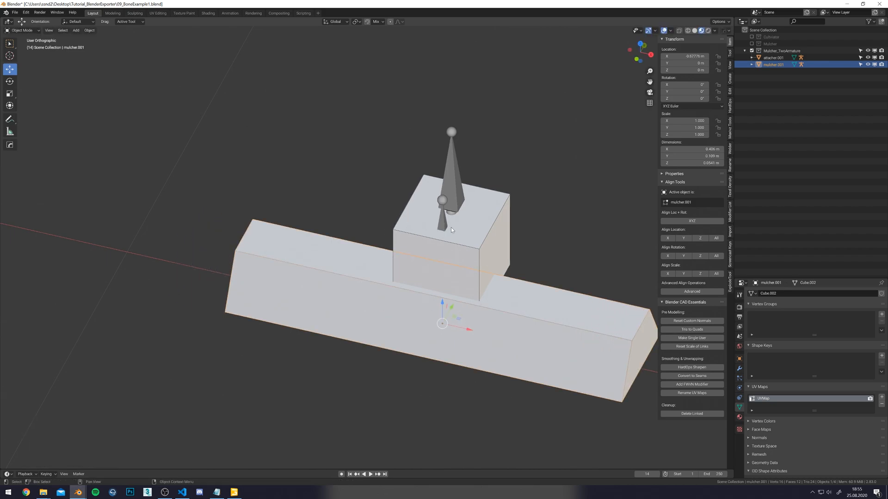
scroll(443, 214, "down", 4)
middle_click_drag(472, 242, 420, 227)
scroll(420, 227, "up", 3)
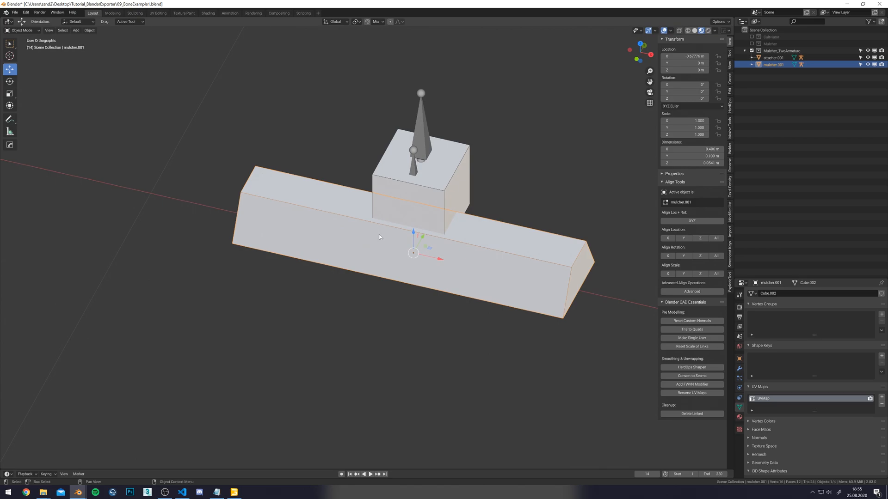
left_click_drag(449, 258, 420, 257)
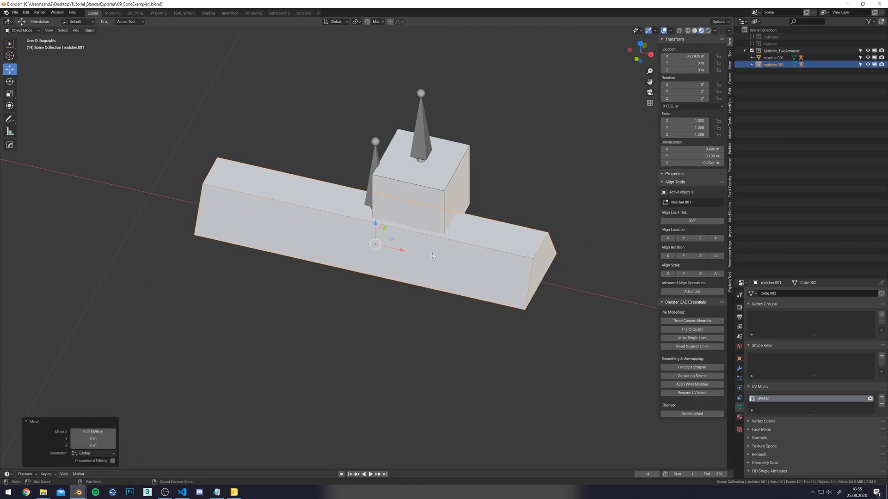
key("ctrl+z")
key("ctrl+z")
key("ctrl+z")
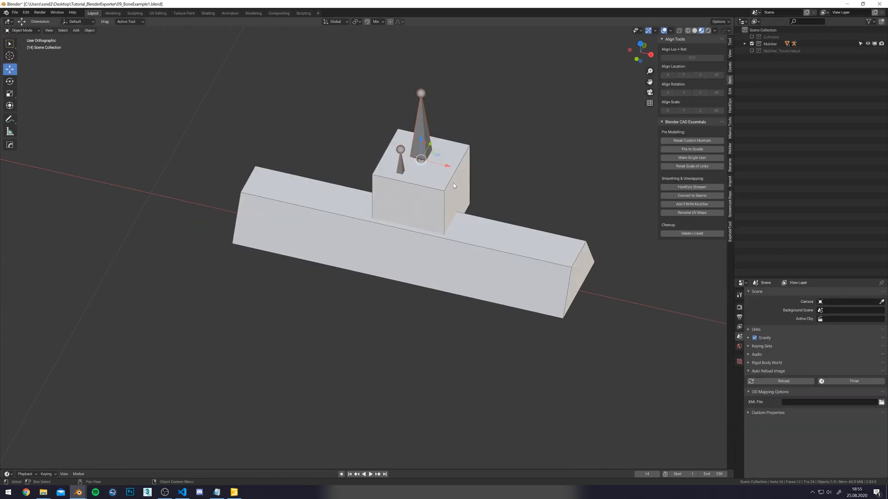
Expand the Mulcher collection and select mulcher.002 and attacher in turn to inspect them, clearing the selection.
left_click(470, 269)
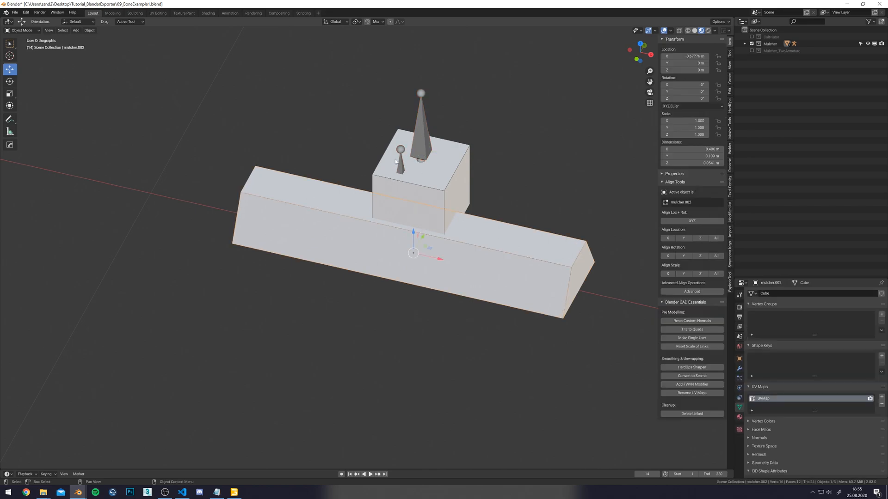
left_click(745, 44)
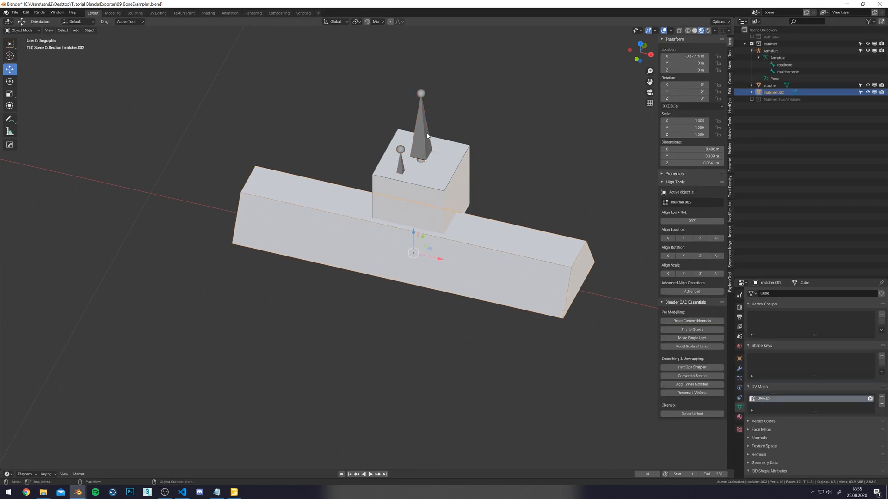
key("alt+a")
left_click(444, 191)
key("alt+a")
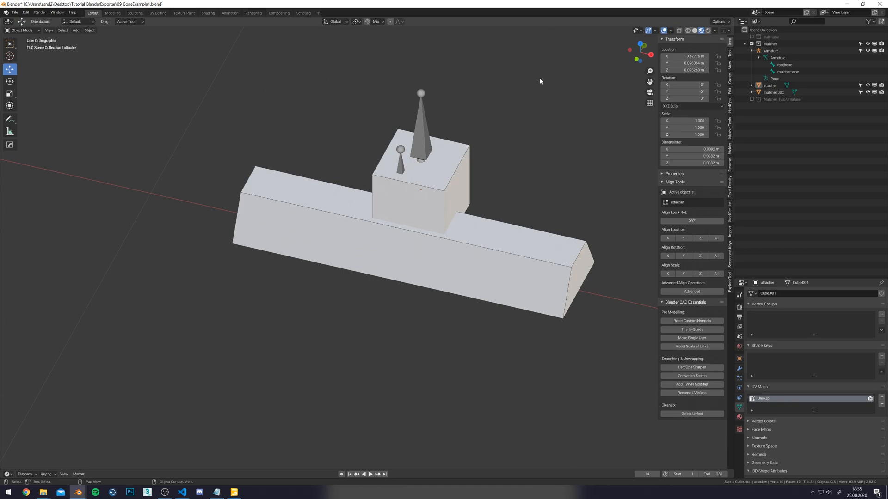
Try moving the single Armature of the Mulcher collection along X, and undo the moves.
left_click(770, 52)
middle_click_drag(527, 185, 445, 196, "alt")
left_click_drag(446, 196, 393, 196)
middle_click_drag(392, 196, 433, 208, "alt")
left_click_drag(398, 187, 432, 190)
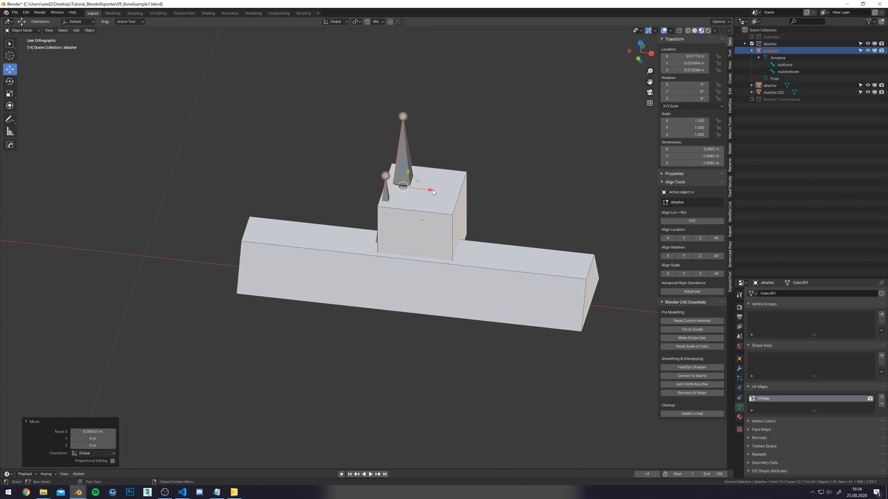
key("ctrl+z")
key("ctrl+z")
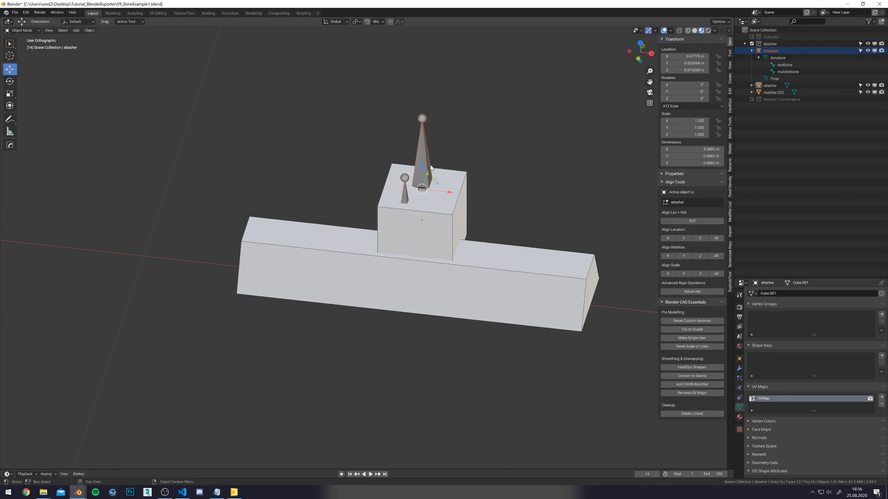
Parent the Armature to the mulcher.002 mesh, try moving the mesh along X, and undo the changes.
left_click(453, 290, "shift")
key("ctrl+p")
left_click(456, 292)
left_click(473, 295)
left_click_drag(441, 289, 395, 283)
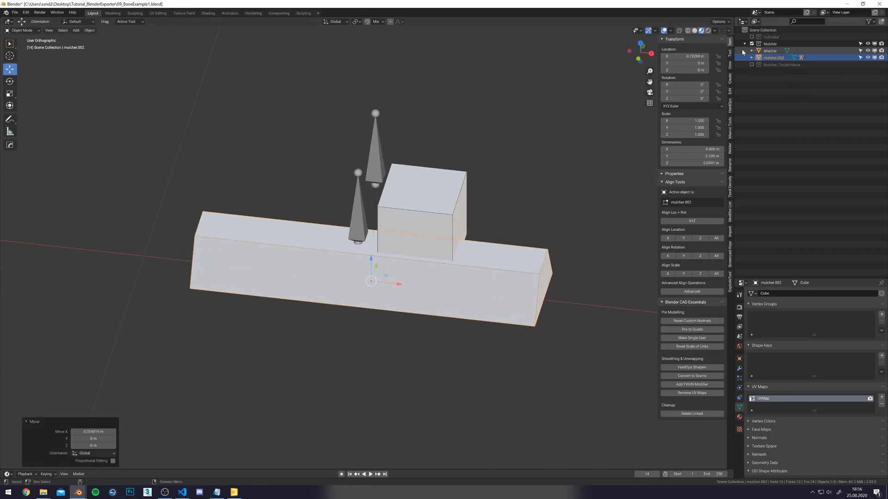
key("ctrl+z")
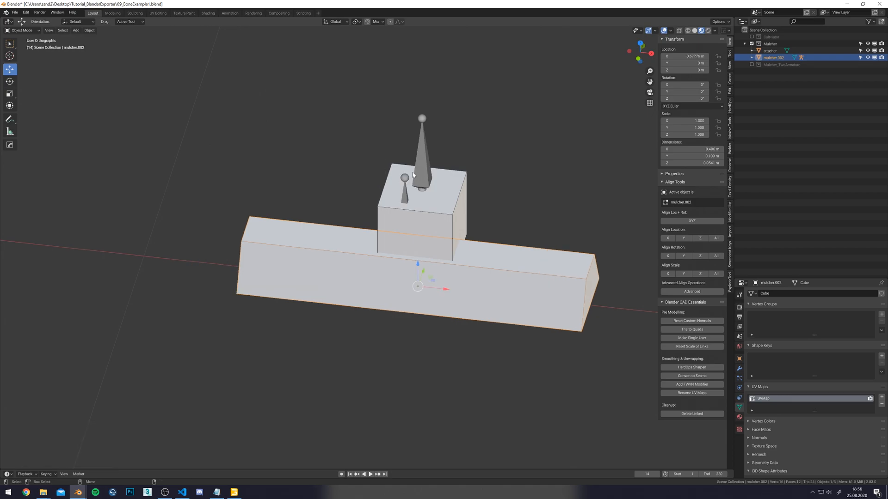
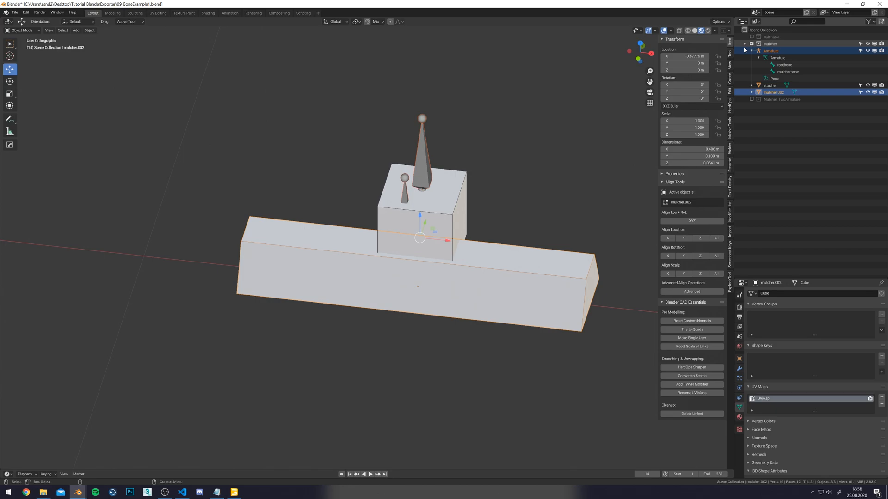
Exclude the Mulcher collection, toggle Cultivator on and off, and toggle the Mulcher_TwoArmature collection.
left_click(745, 44)
left_click(751, 44)
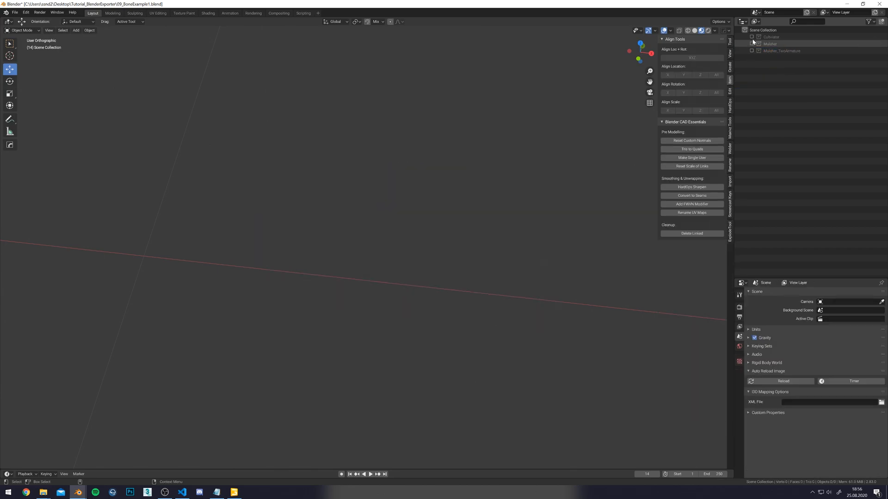
left_click(752, 37)
left_click(752, 37)
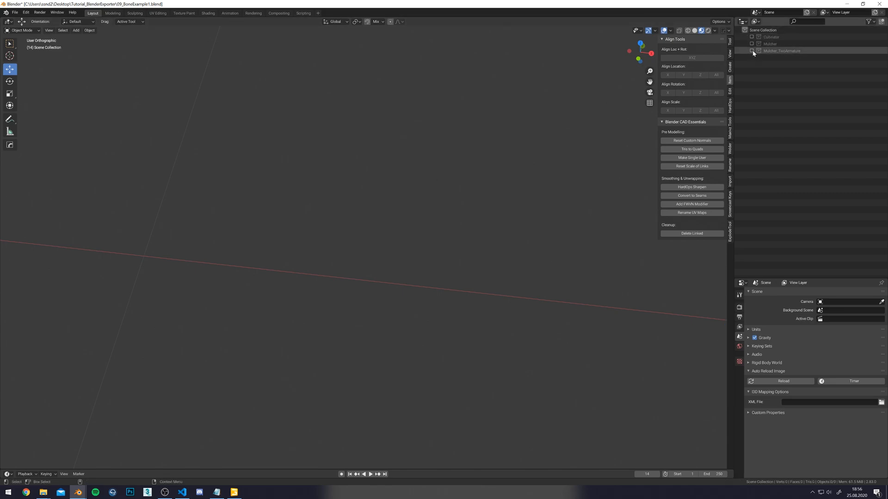
left_click(752, 51)
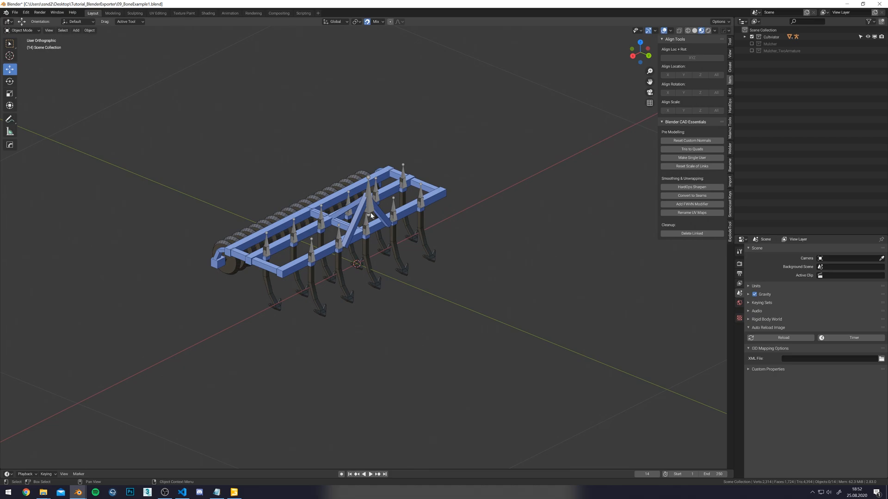
Select the CultivatorArmature and a single tine mesh to examine how the cultivator is rigged.
scroll(404, 206, "up", 3)
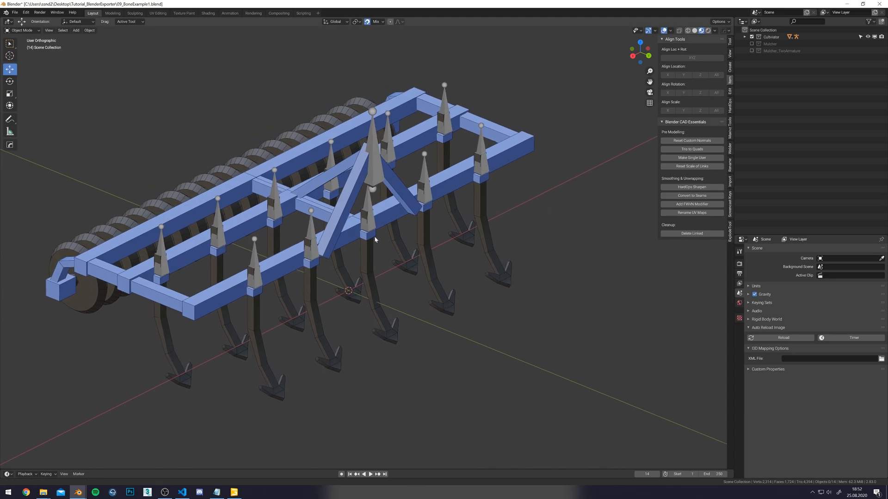
left_click(368, 221)
middle_click_drag(369, 221, 365, 246)
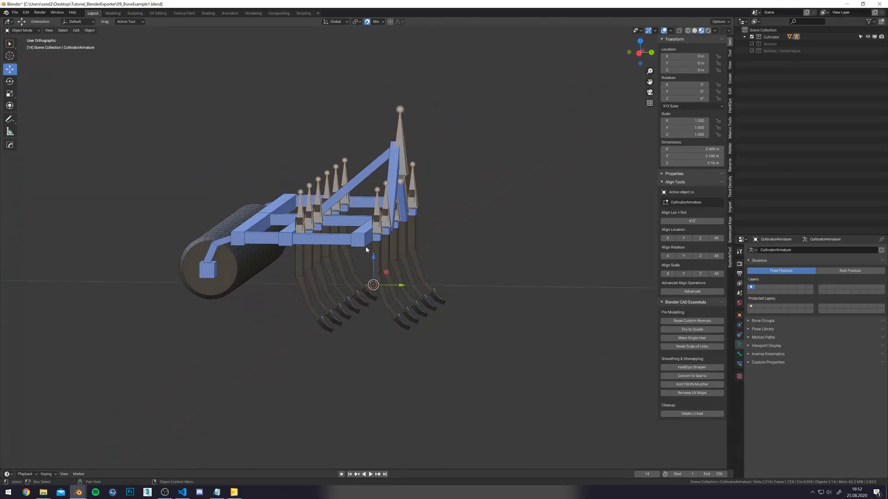
left_click(386, 285)
middle_click_drag(385, 285, 372, 196)
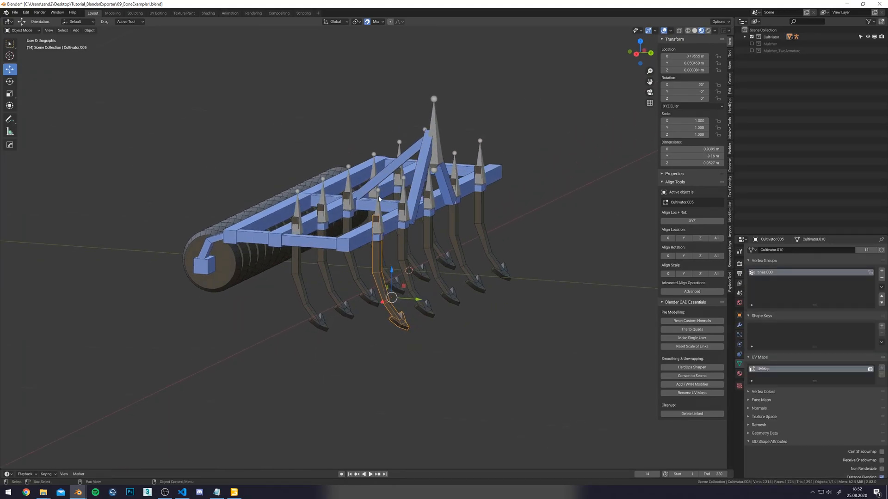
Select the CultivatorArmature and switch it to Pose Mode.
left_click(378, 199)
left_click(22, 30)
left_click(24, 55)
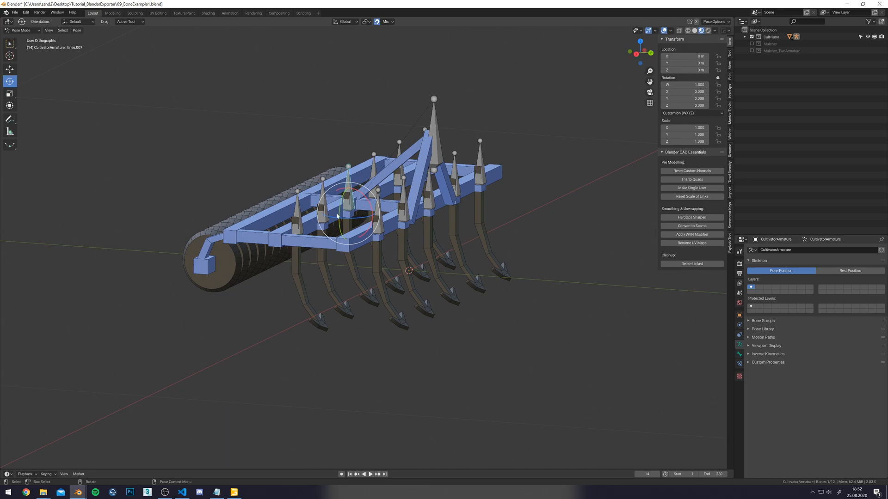
Try rotating the tines.007 bone about -30° around X and another tine bone slightly, undoing each rotation.
middle_click_drag(297, 197, 358, 196)
left_click_drag(359, 197, 403, 217)
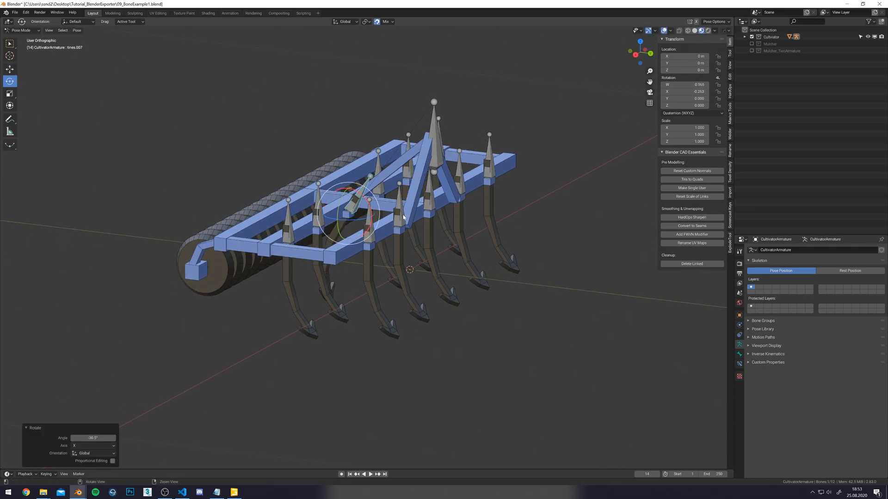
middle_click_drag(404, 217, 398, 229)
key("ctrl+z")
left_click(315, 225)
left_click_drag(326, 221, 327, 222)
key("ctrl+z")
Activate the Move tool and select the cultivator's root bone.
key("w")
mouse_move(324, 254)
middle_mouse_down("alt")
mouse_move(350, 236)
mouse_move(337, 258)
middle_mouse_up("alt")
scroll(350, 237, "down", 2)
scroll(393, 222, "up", 2)
left_click(427, 196)
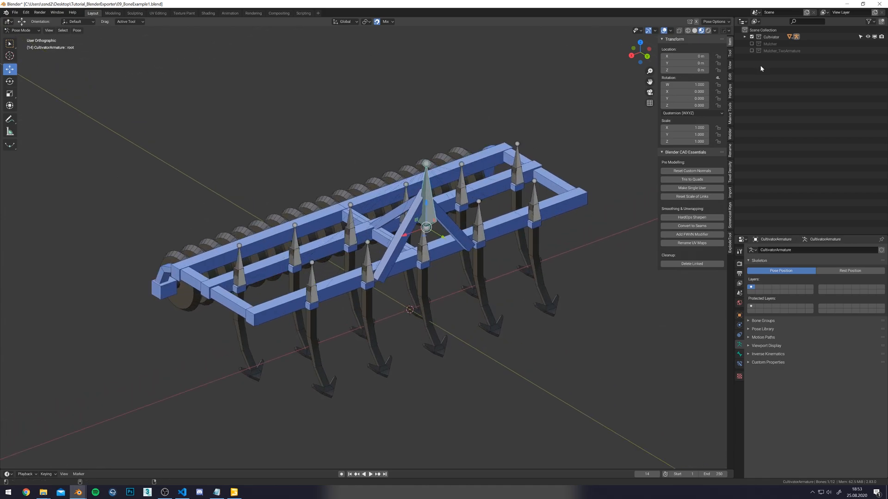
Expand the Cultivator collection down to the tine bones under root, and enlarge the outliner to fit them.
left_click(744, 37)
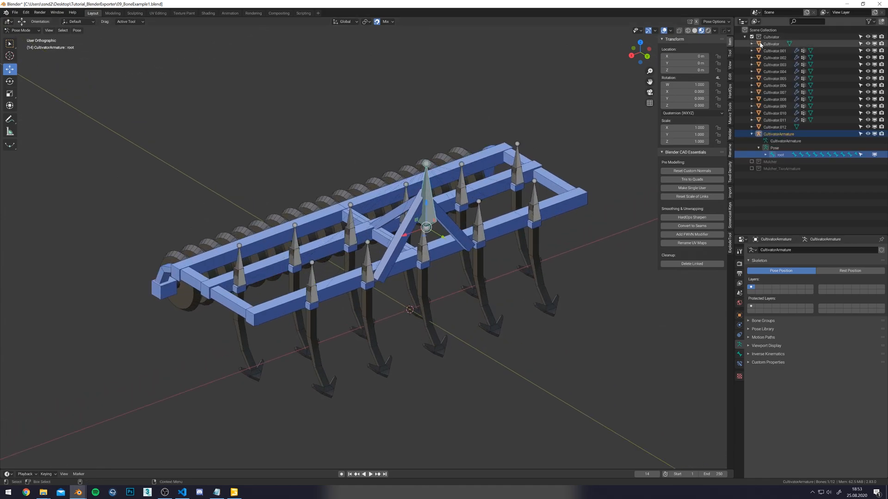
left_click(765, 155)
scroll(786, 176, "down", 2)
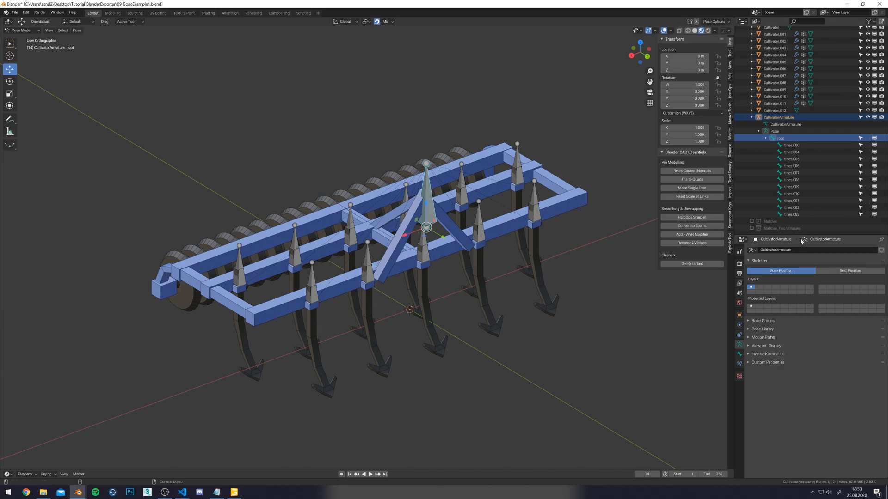
left_click_drag(800, 235, 800, 278)
Examine the cultivator's root and tine bone layout from several angles.
middle_click_drag(430, 241, 378, 217)
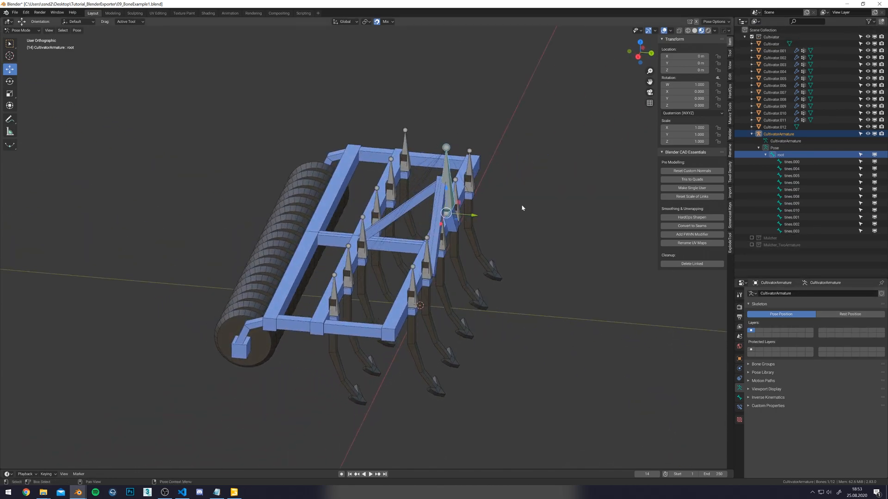
scroll(521, 207, "down", 3)
middle_click_drag(521, 206, 466, 217)
scroll(341, 290, "up", 2)
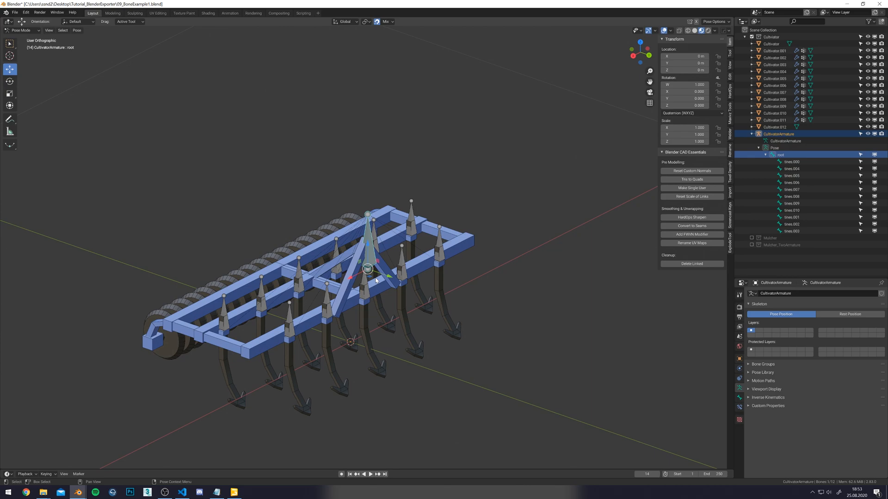
scroll(376, 280, "down", 2)
middle_click_drag(376, 280, 395, 247)
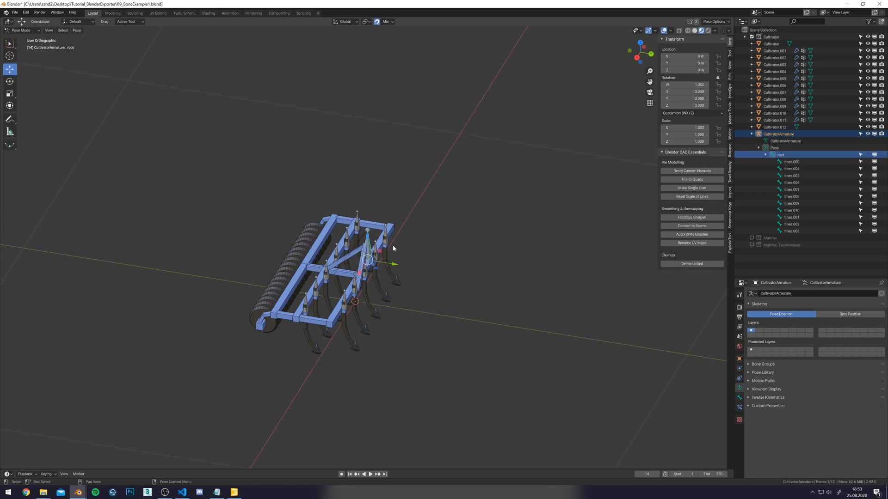
middle_click_drag(393, 248, 437, 229)
scroll(437, 229, "up", 3)
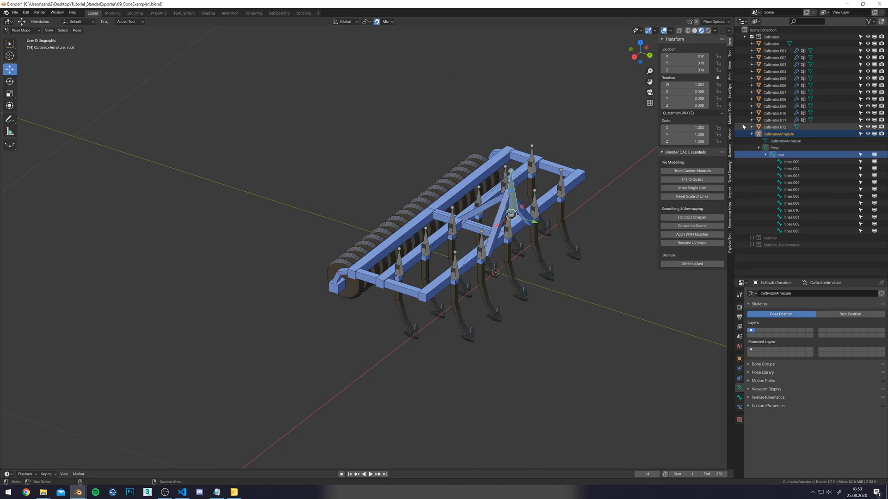
Return to Object Mode and parent the roller mesh Cultivator.012 to CultivatorArmature as an armature deform with bone vertex groups.
left_click(420, 207)
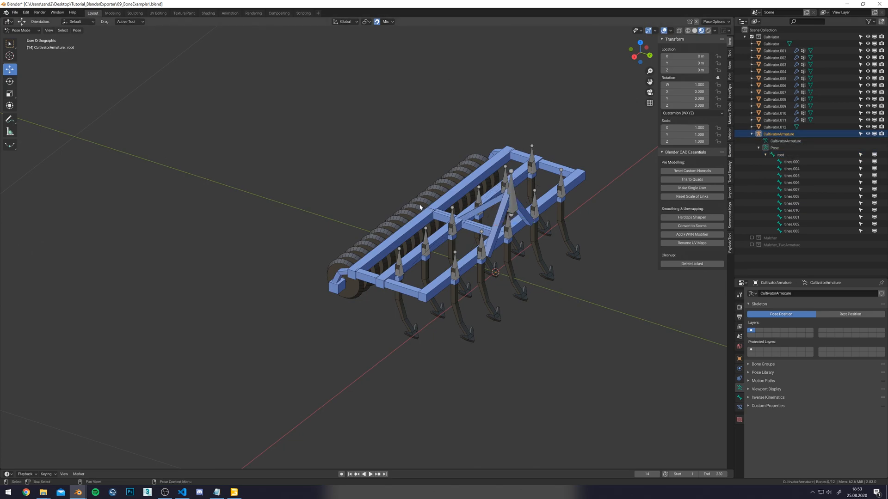
key("ctrl+Tab")
left_click(420, 207)
middle_click_drag(365, 221, 394, 210)
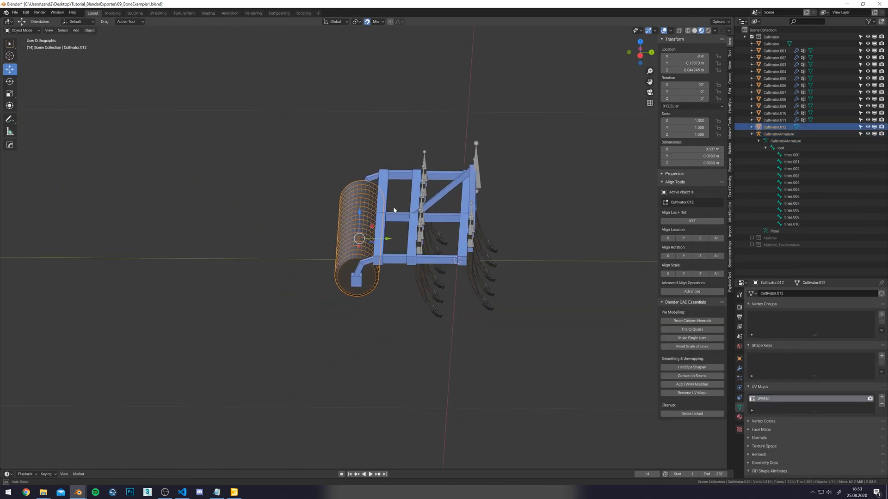
left_click(477, 173, "shift")
middle_click_drag(515, 192, 494, 198, "shift")
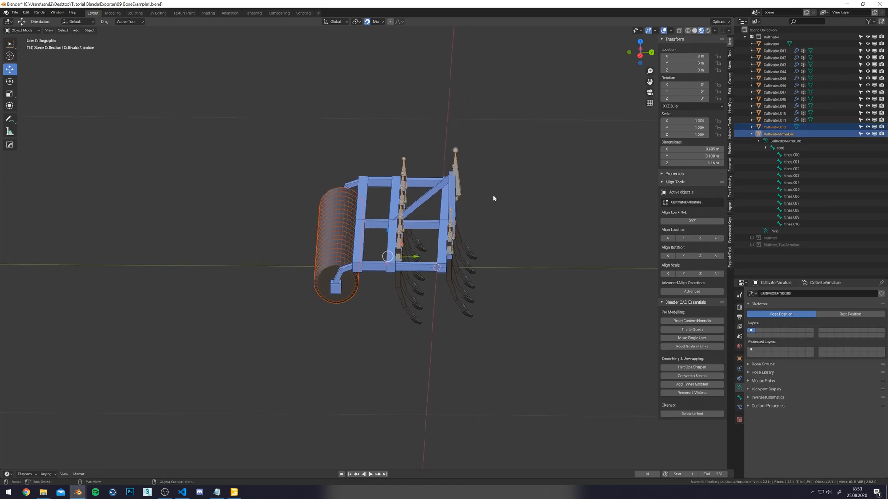
key("ctrl+p")
left_click(494, 199)
Select the roller mesh and the tine mesh Cultivator.010 in turn to compare their vertex groups.
left_click(349, 221)
middle_click_drag(424, 210, 379, 242)
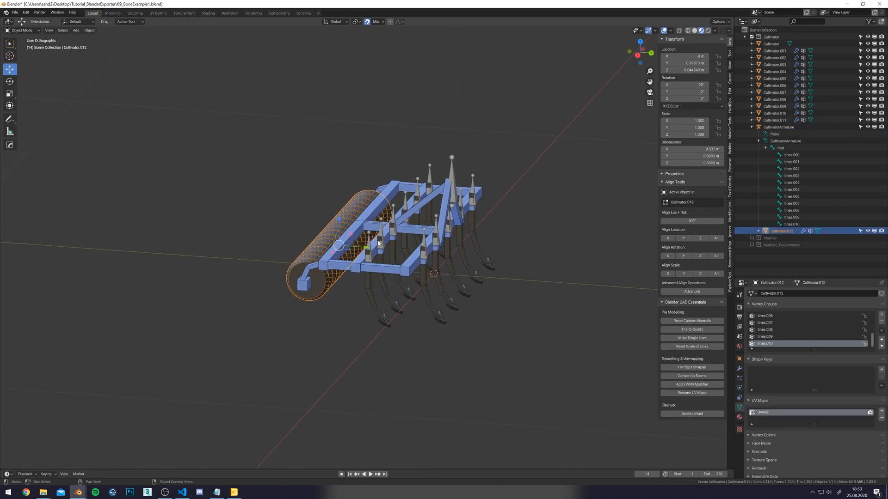
scroll(379, 242, "up", 2)
left_click(372, 301)
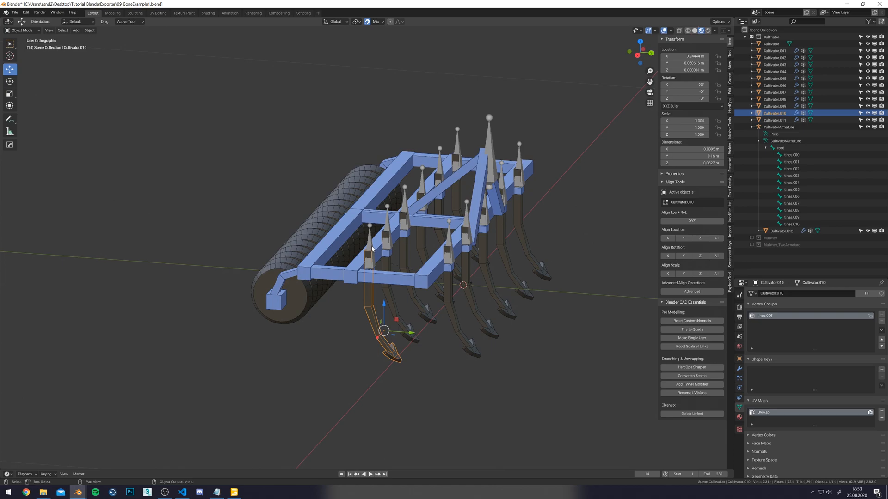
middle_click_drag(372, 249, 365, 221, "shift")
scroll(365, 230, "up", 1)
scroll(363, 215, "down", 4)
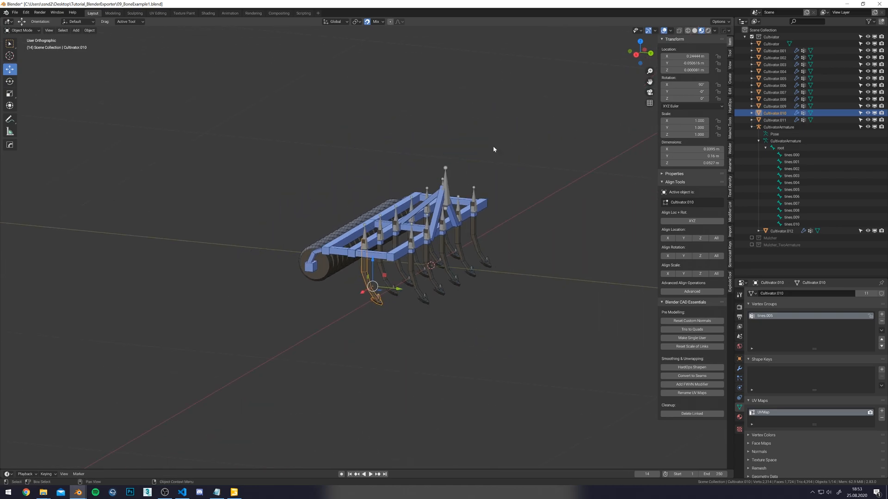
Exclude the Cultivator collection, include the Mulcher collection, and select the mulcher.002 mesh.
left_click(751, 36)
left_click(751, 43)
middle_click_drag(563, 165, 312, 279, "shift")
scroll(296, 292, "up", 2)
middle_click_drag(276, 308, 415, 240, "shift")
scroll(412, 245, "up", 2)
left_click(400, 282)
middle_click_drag(400, 282, 489, 255)
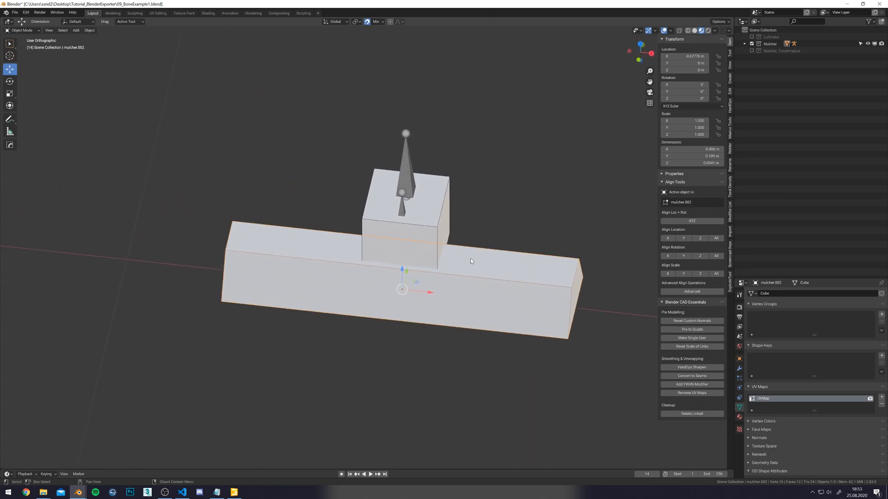
Expand the Mulcher collection and its Armature data to list the bones.
left_click(745, 44)
middle_click_drag(511, 204, 531, 154)
left_click(759, 58)
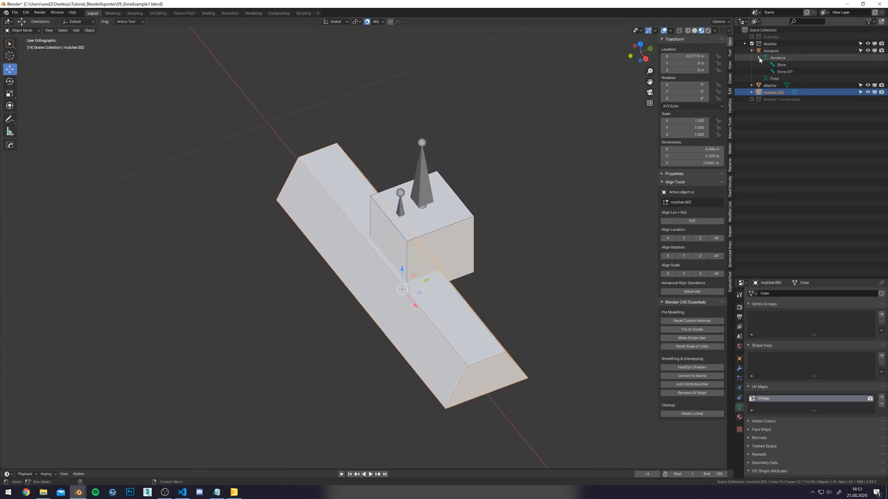
Select the mulcher's Armature and rename Bone to rootbone and Bone.001 to mulcherbone.
middle_click_drag(477, 232, 433, 212)
left_click(429, 181)
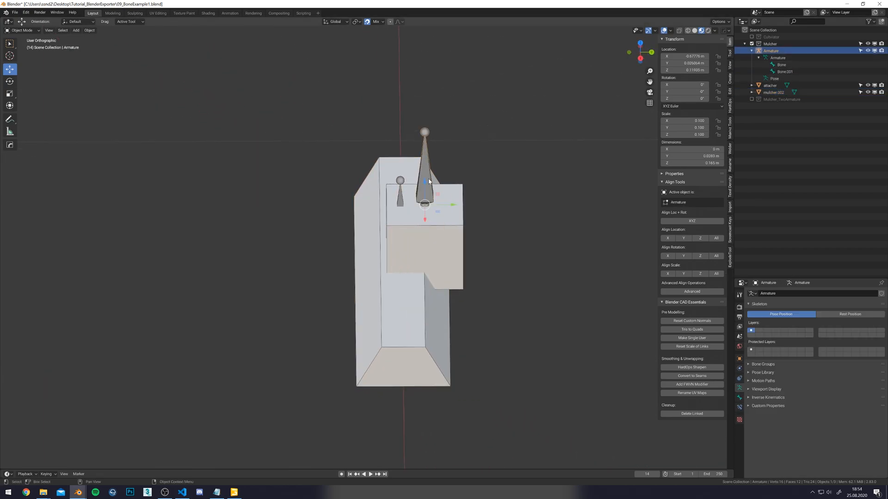
double_click(781, 64)
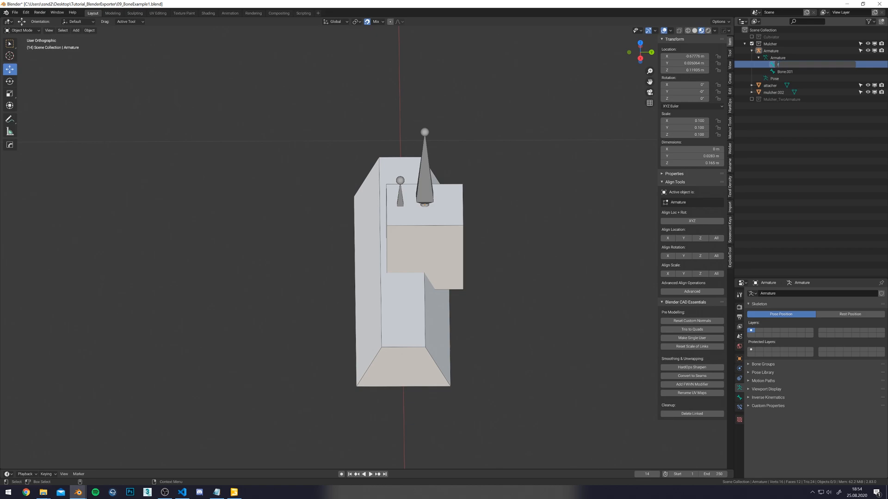
key("Return")
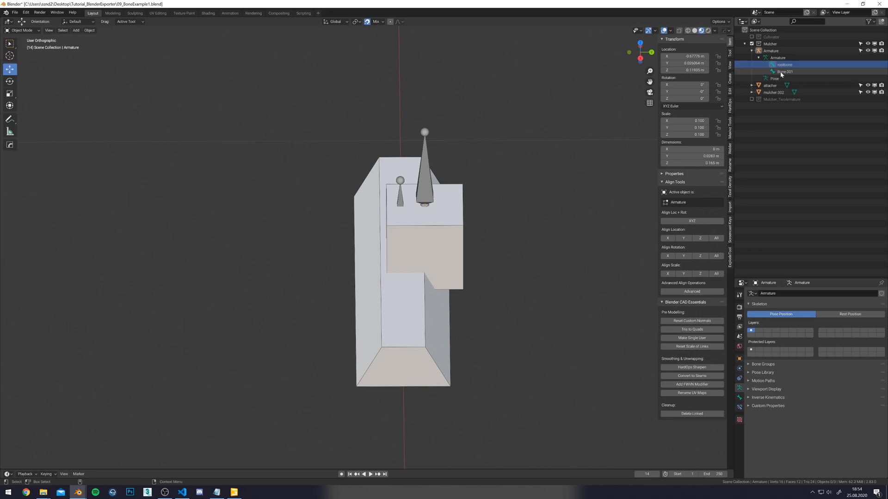
double_click(785, 72)
type("armat")
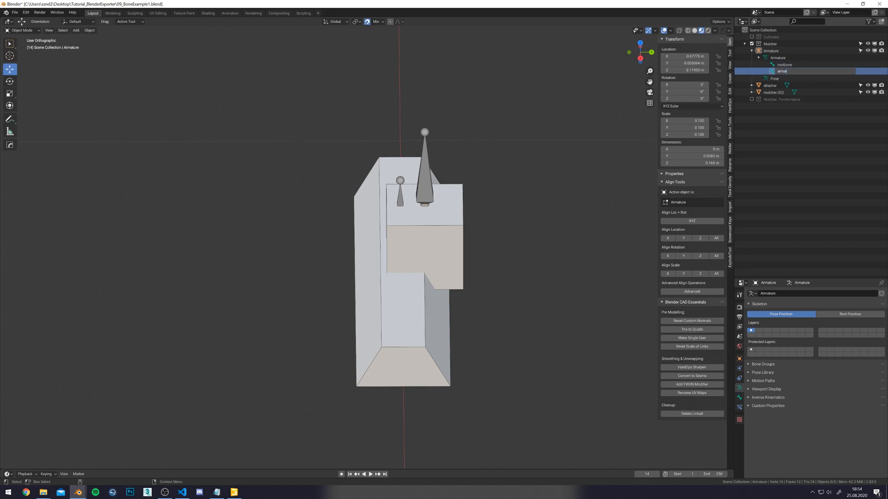
type("ulcherbone")
key("Return")
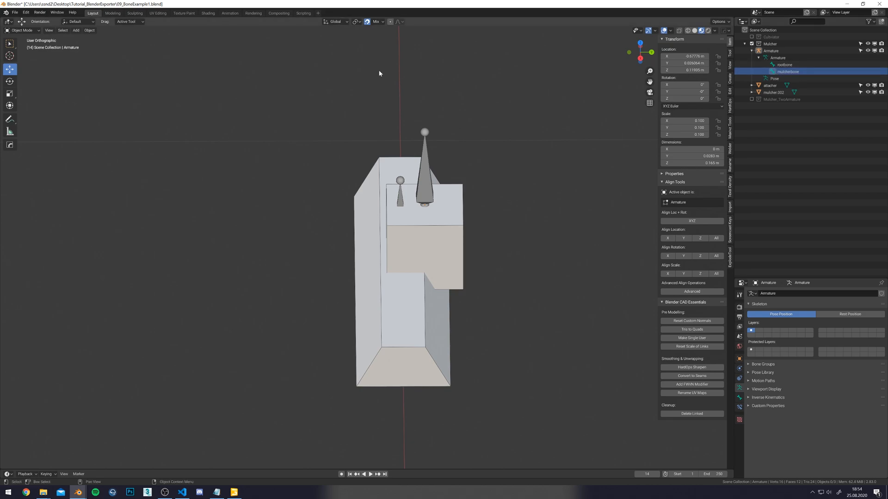
Switch the armature to Edit Mode and slide mulcherbone along the global X axis to about 0.219 m.
left_click(22, 30)
left_click(27, 46)
middle_click_drag(388, 165, 476, 178, "alt")
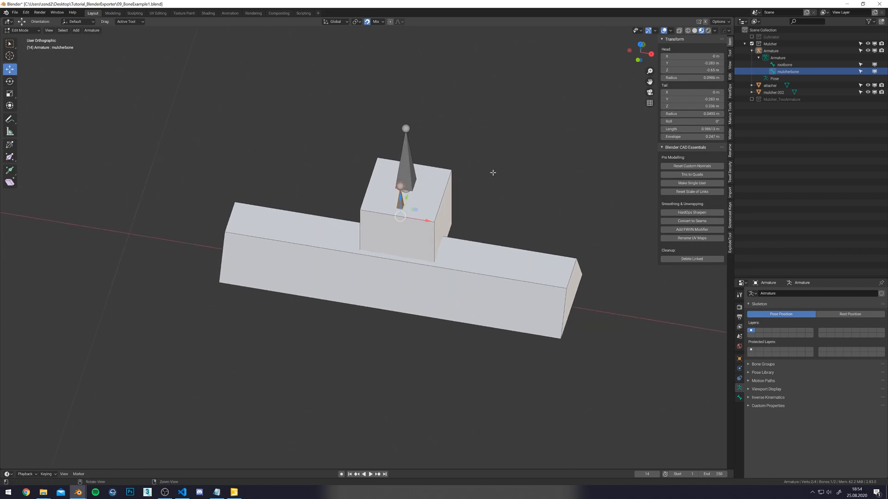
key("g")
key("x")
left_click(443, 229)
left_click_drag(452, 226, 389, 220)
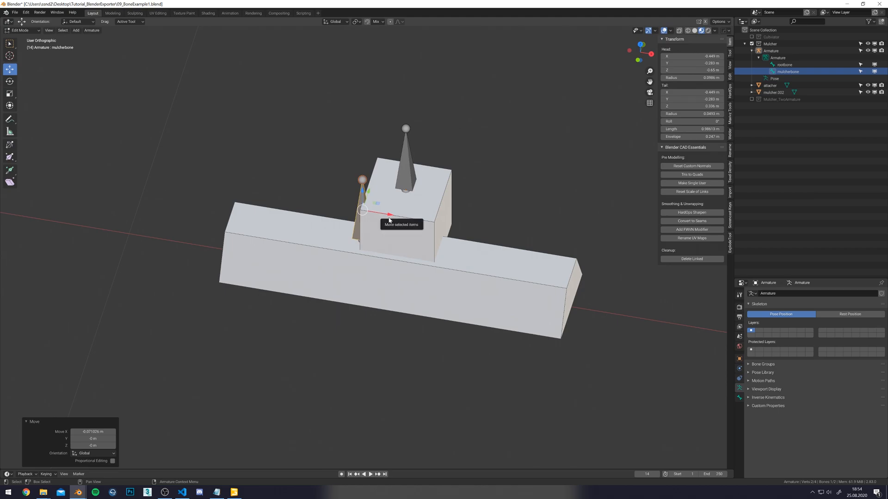
key("g")
key("x")
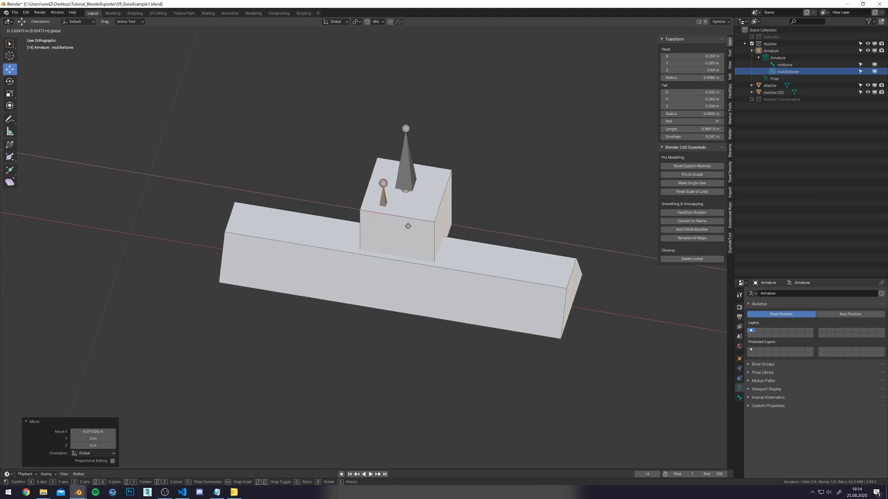
left_click(444, 237)
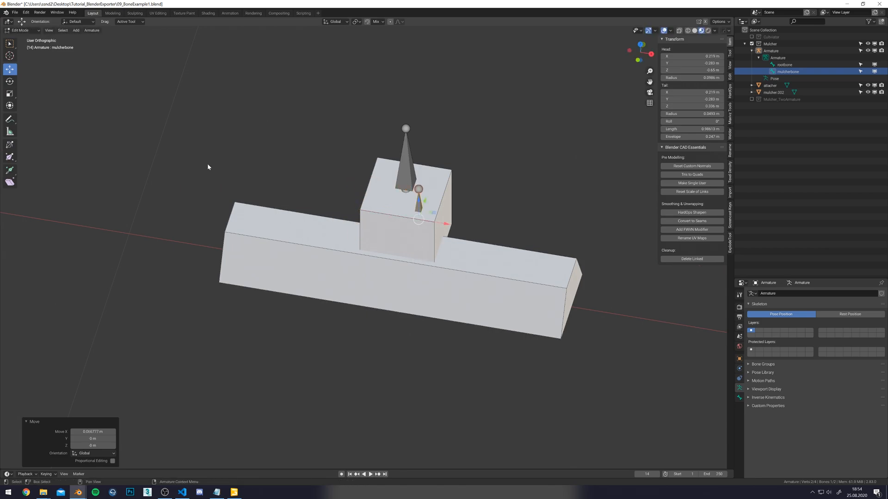
Slide mulcherbone back along the global X axis, placing its head and tail at about -0.15 m.
key("g")
key("x")
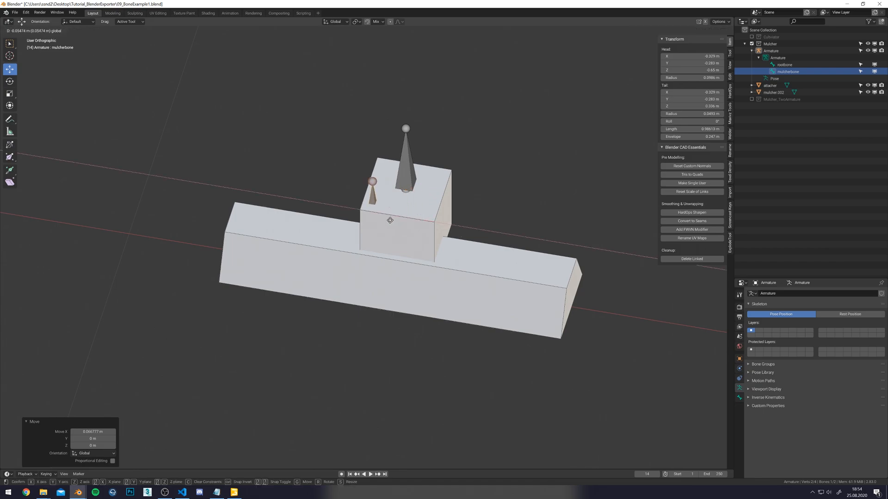
left_click(415, 232)
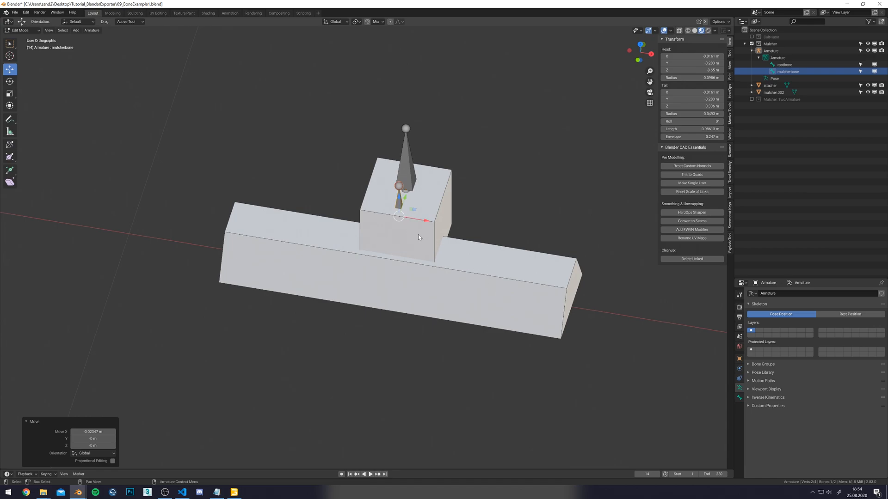
mouse_move(422, 223)
left_mouse_down()
mouse_move(408, 219)
mouse_move(419, 221)
left_mouse_up()
middle_click_drag(400, 216, 410, 234, "shift")
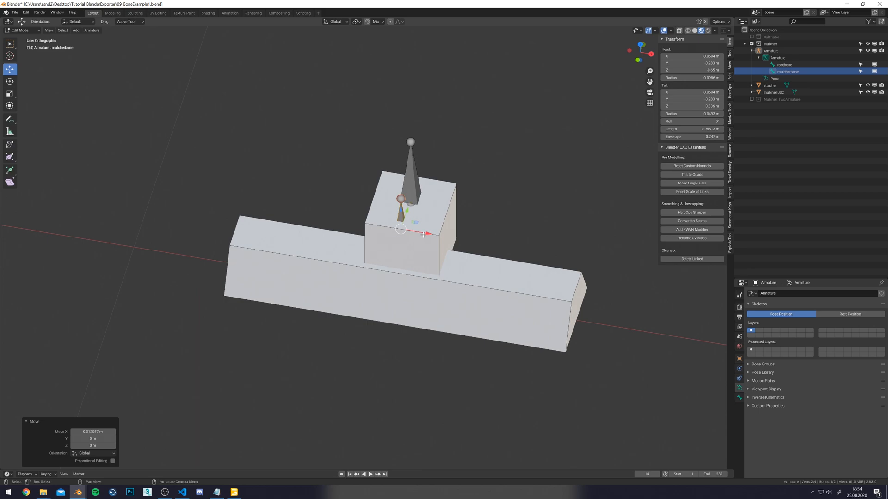
mouse_move(423, 235)
left_mouse_down()
mouse_move(358, 222)
mouse_move(434, 236)
left_mouse_up()
key("g")
key("x")
left_click(415, 232)
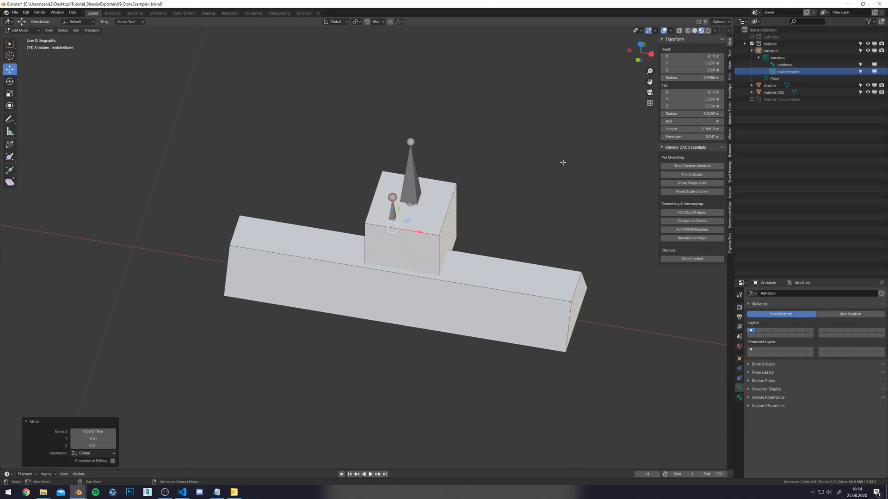
Exclude the Mulcher collection, include and expand Mulcher_TwoArmature, and select its mulcher.001 mesh.
left_click(775, 53)
scroll(418, 156, "down", 4)
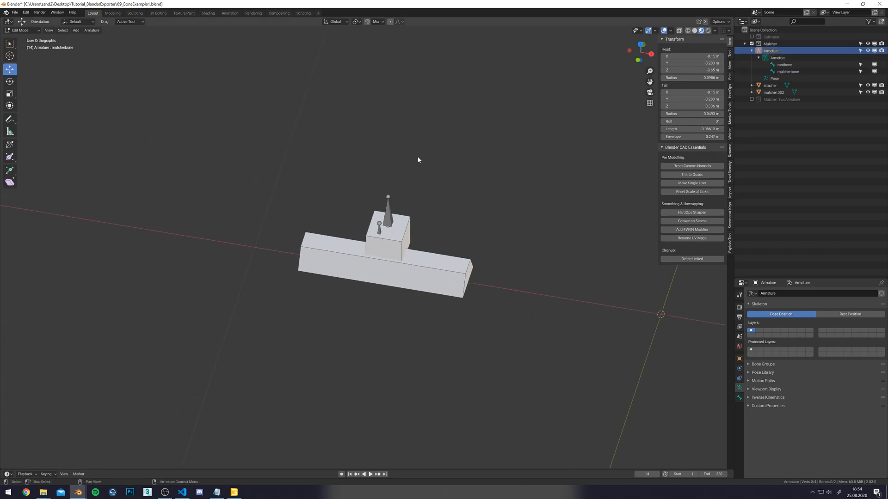
left_click(751, 43)
left_click(752, 51)
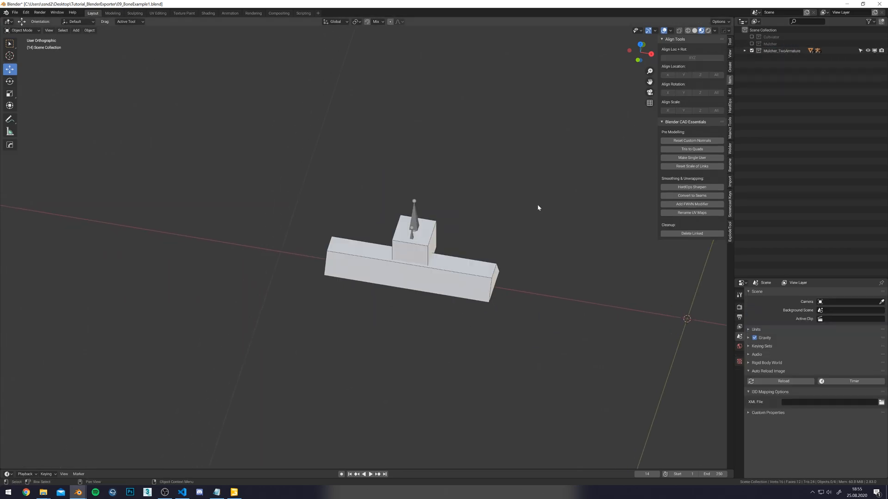
scroll(450, 235, "up", 3)
left_click(481, 286)
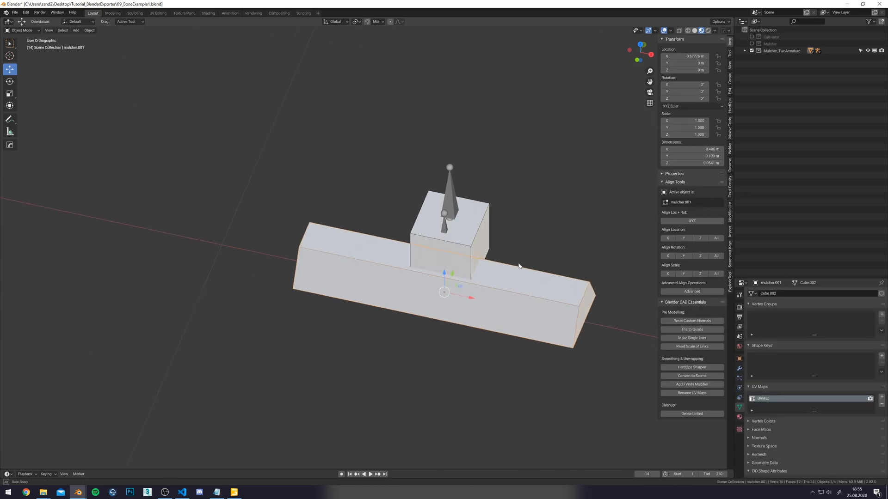
left_click(745, 51)
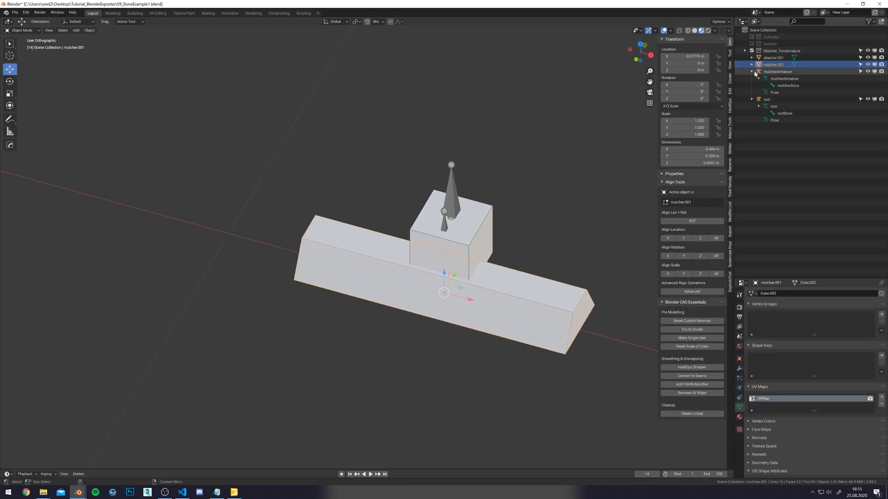
Test-move mulcherArmature and the root armature separately along X, undoing each move.
left_click(782, 72)
scroll(574, 185, "up", 2)
left_click_drag(492, 282, 435, 264)
middle_click_drag(477, 206, 450, 211, "shift")
key("ctrl+z")
left_click(765, 99)
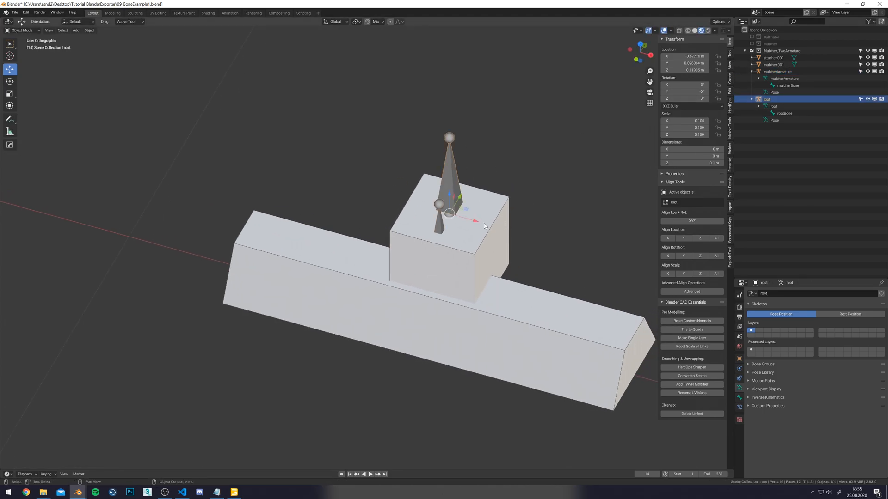
mouse_move(475, 221)
left_mouse_down()
mouse_move(508, 230)
mouse_move(467, 217)
left_mouse_up()
key("ctrl+z")
Parent the mulcher.001 mesh to mulcherArmature as an object with Keep Transform, collapsing both armatures' hierarchies.
left_click(538, 342)
middle_click_drag(497, 244, 474, 229)
left_click(752, 72)
left_click(751, 78)
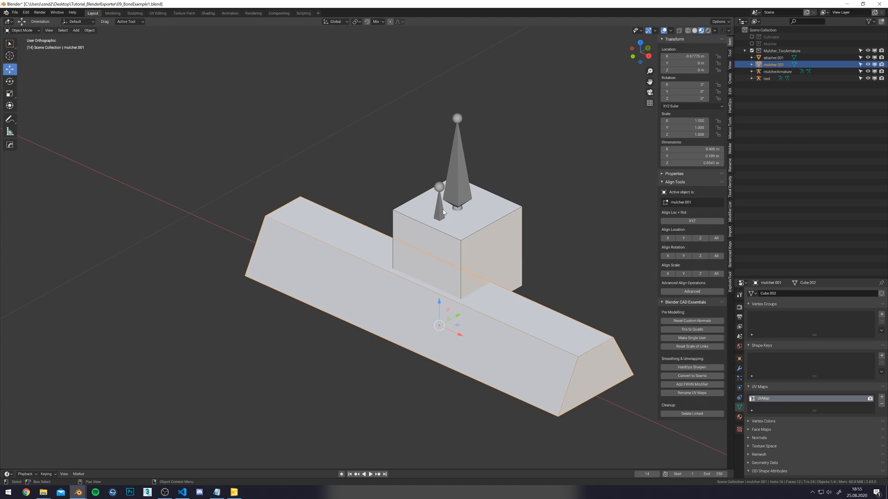
left_click(439, 213, "shift")
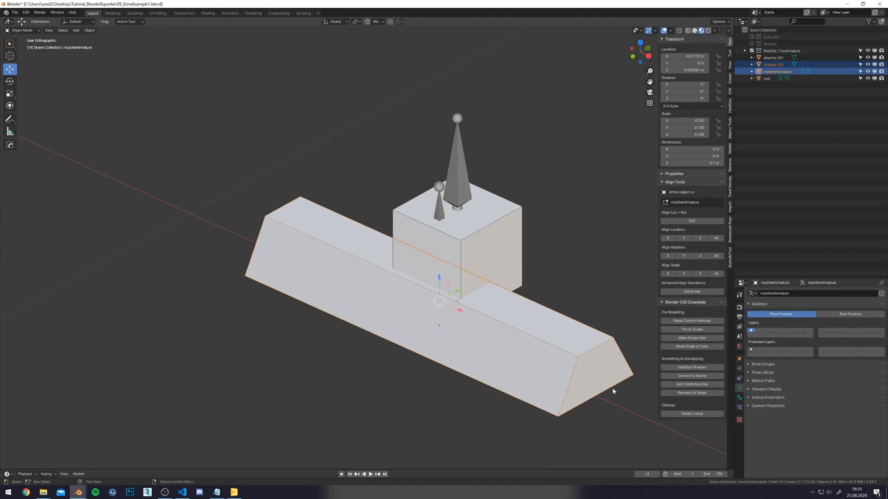
key("ctrl+p")
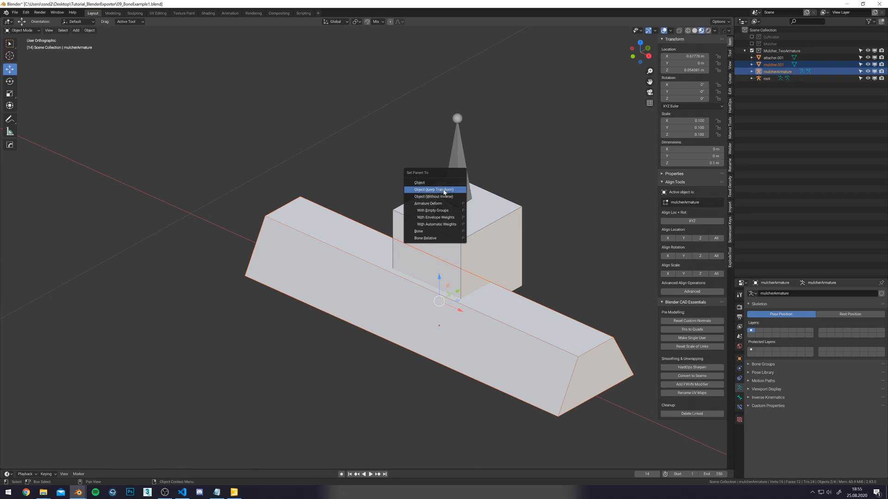
left_click(443, 191)
Expand mulcherArmature in the hierarchy and move it along the X axis to test its parented mesh.
left_click(751, 65)
left_click(758, 79)
left_click(445, 215)
left_click(437, 217)
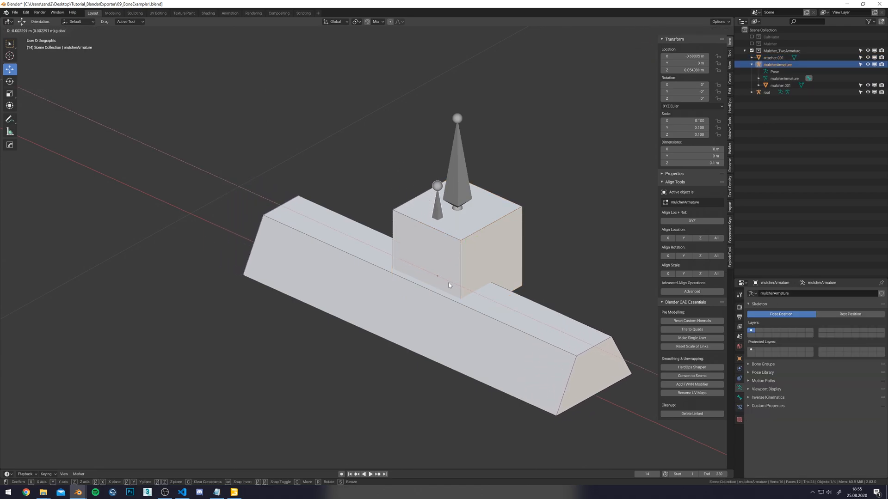
Parent the small mulcherArmature to the mulcher.001 mesh, using Object with Keep Transform.
left_click(430, 228)
left_click(438, 215)
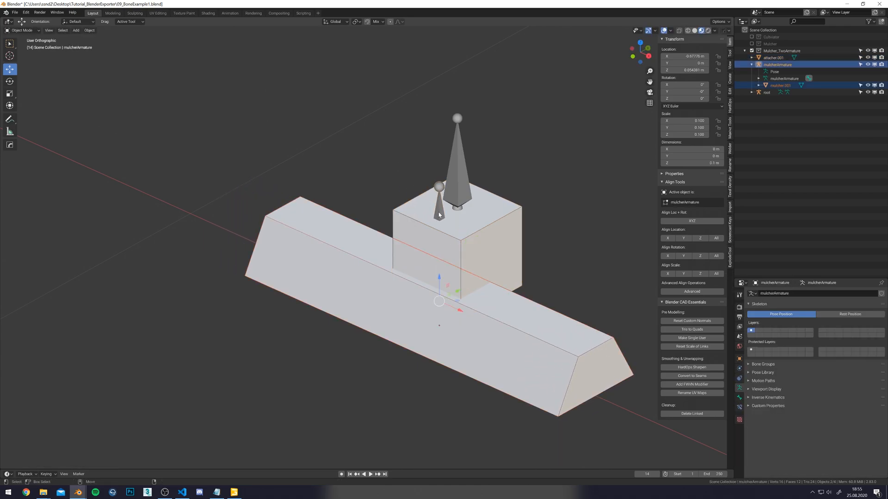
left_click(430, 204)
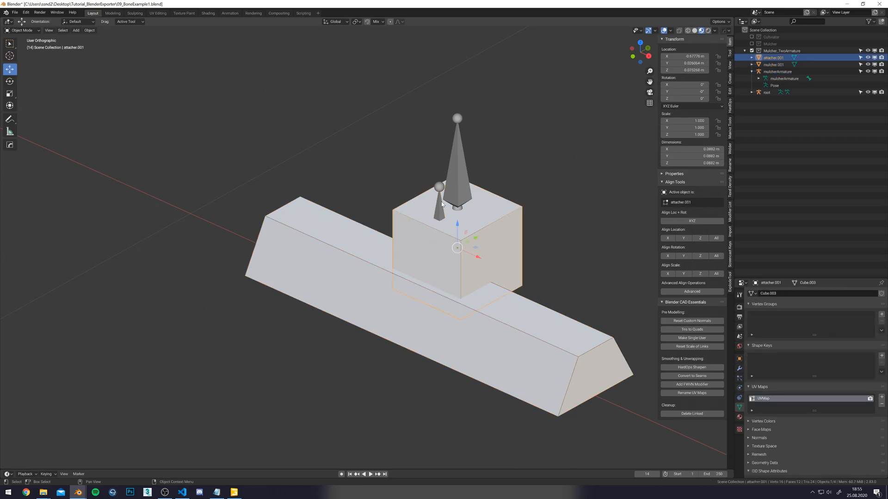
left_click(439, 278, "shift")
key("ctrl+p")
left_click(465, 307)
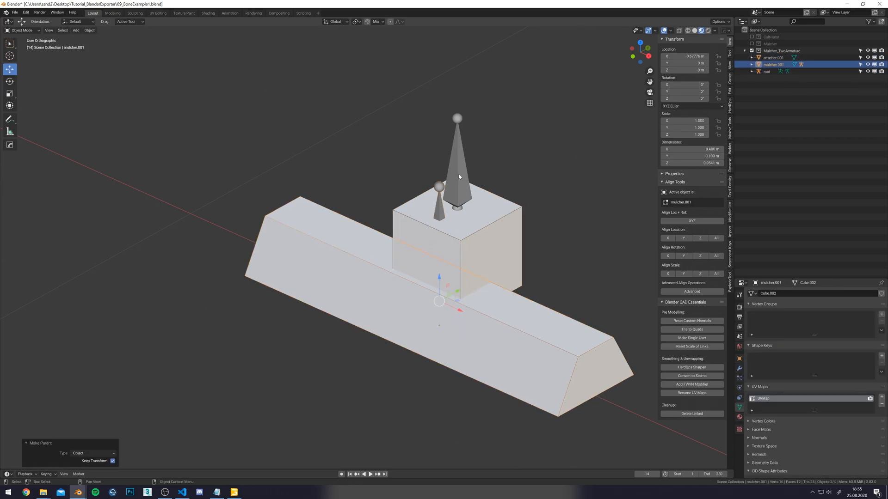
Parent the large root armature to the attacher.001 cube.
left_click(459, 176)
left_click(505, 262)
middle_click_drag(501, 300, 510, 303)
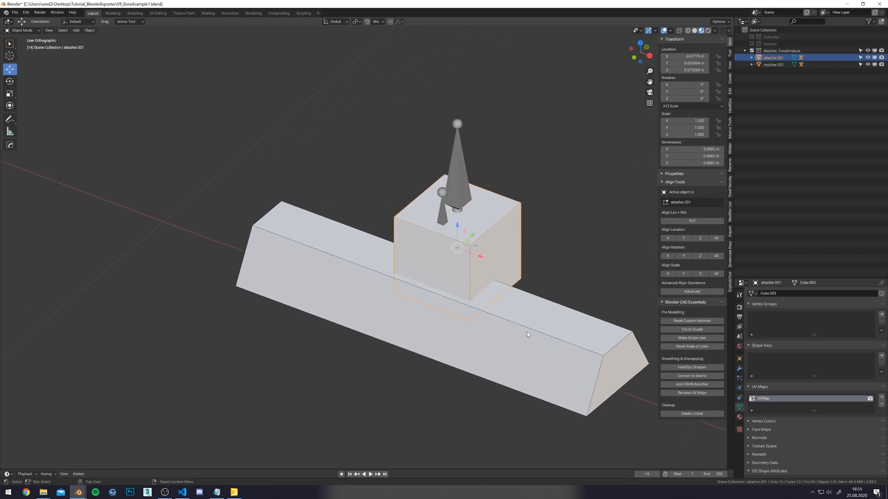
Try moving mulcher.001 along X to test its parented armature, and undo the move.
left_click(443, 319)
middle_click_drag(443, 319, 459, 327)
left_click_drag(459, 326, 433, 315)
key("ctrl+z")
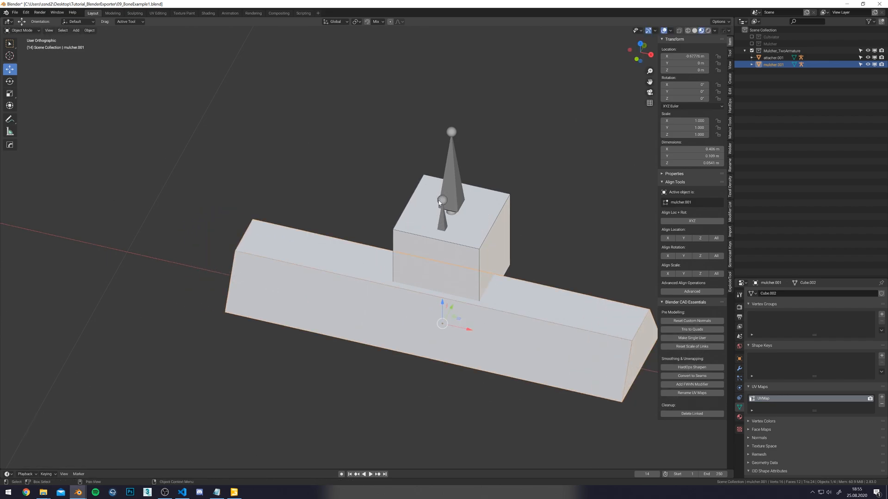
Show the Mulcher collection instead of Mulcher_TwoArmature and expand its hierarchy down to the armature's bones.
scroll(439, 212, "down", 4)
middle_click_drag(501, 235, 406, 195)
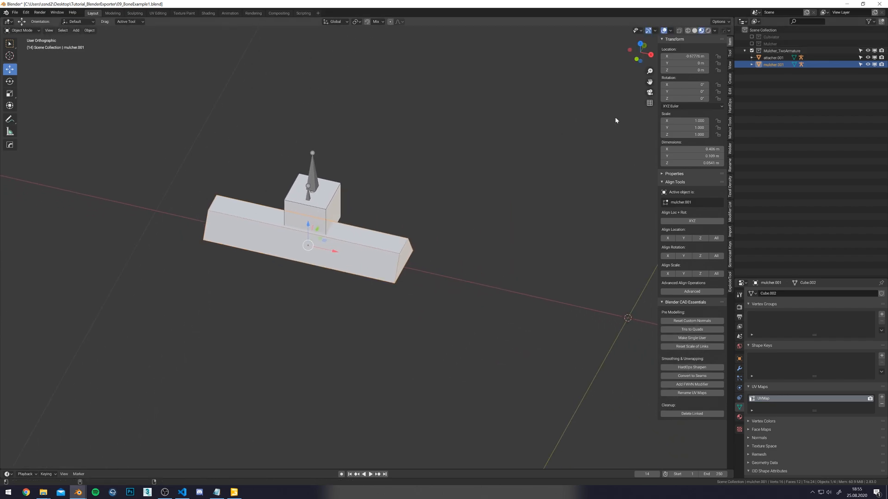
scroll(332, 223, "up", 3)
middle_click_drag(332, 223, 443, 256, "shift")
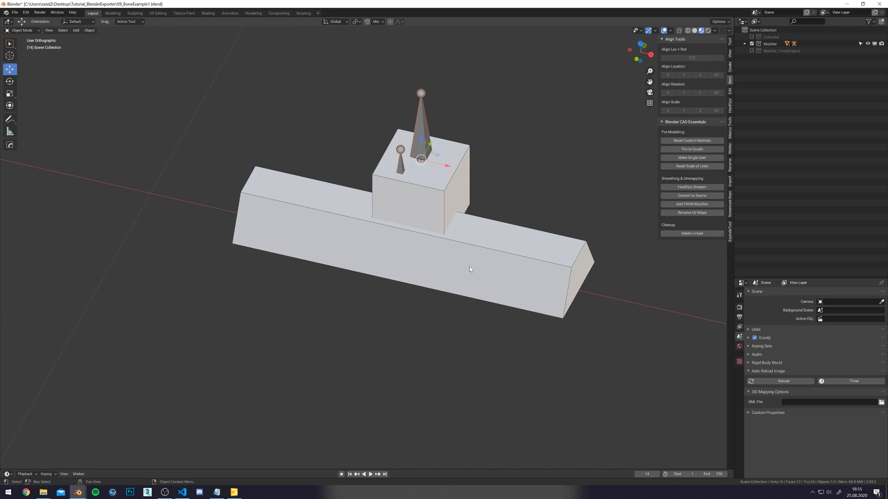
left_click(469, 269)
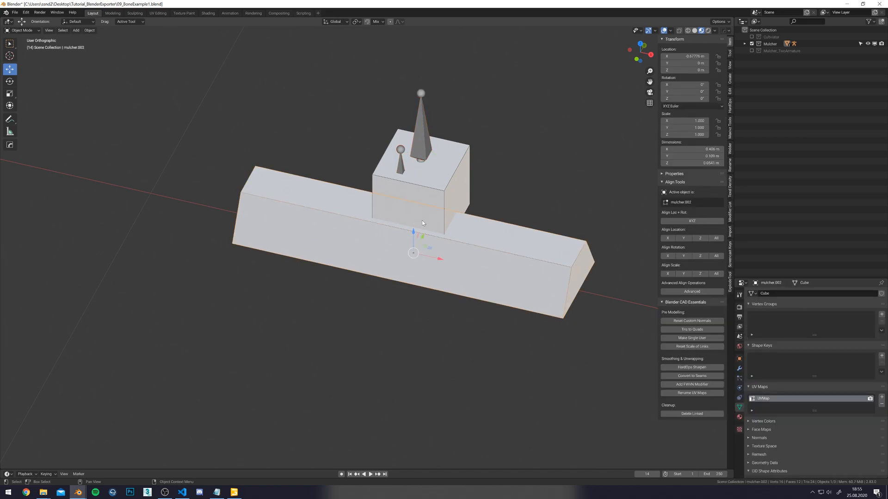
left_click(744, 43)
key("alt+a")
left_click(439, 185)
key("alt+a")
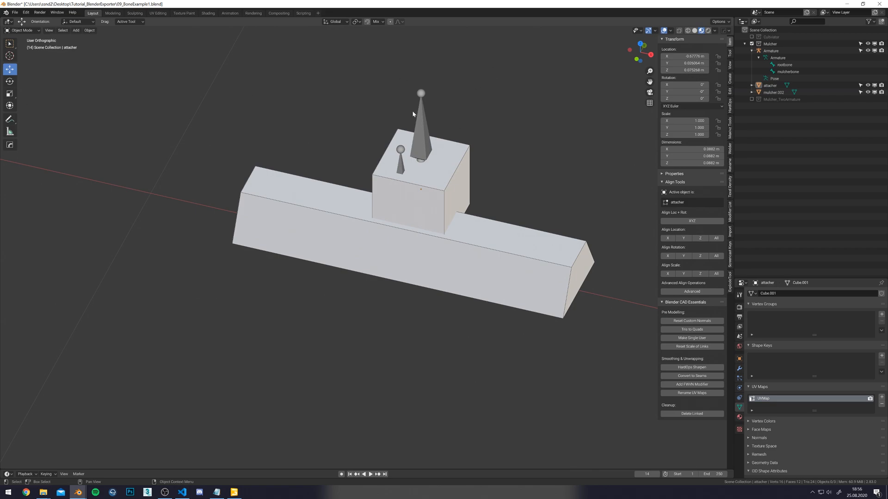
Try moving the single Armature about 0.063 m along X, and return it to its original place.
left_click(770, 50)
middle_click_drag(527, 150, 446, 191)
left_click_drag(446, 191, 404, 209)
middle_click_drag(404, 210, 339, 200)
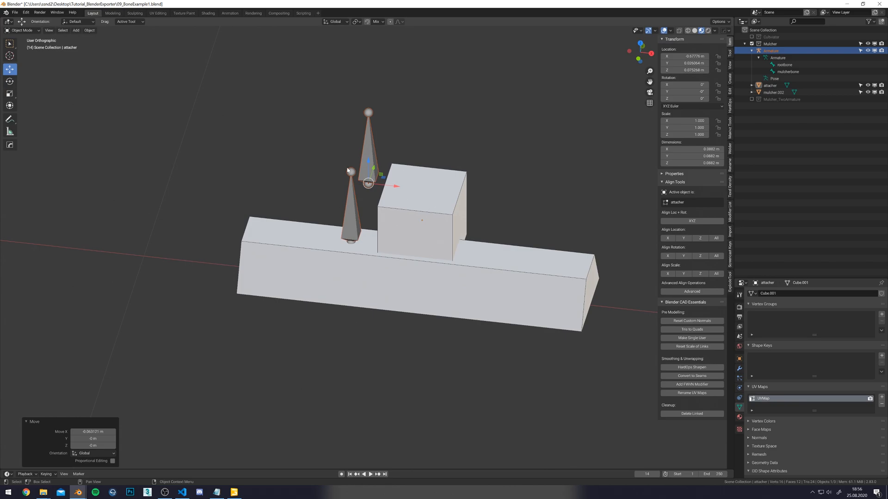
left_click_drag(399, 186, 434, 190)
key("ctrl+z")
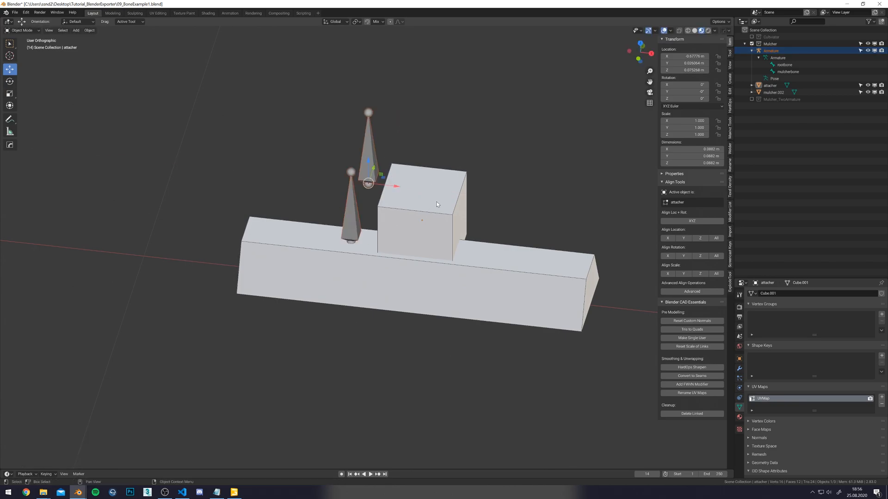
key("ctrl+shift+z")
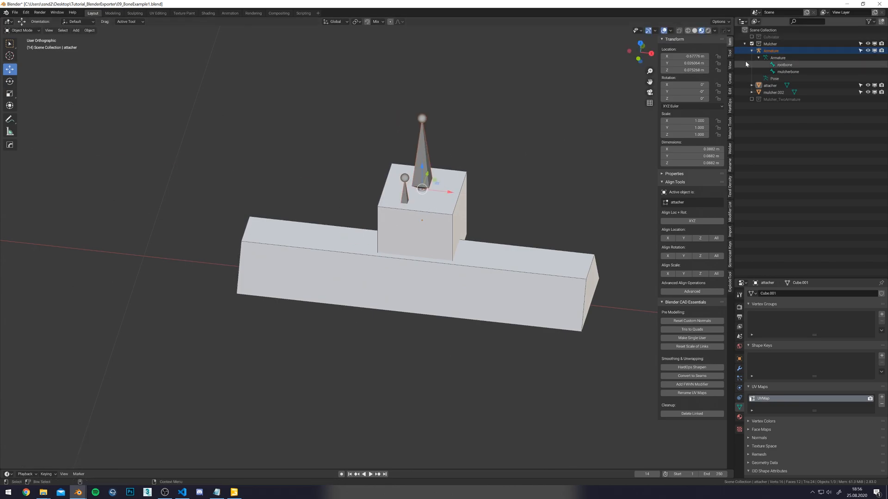
Try parenting the Armature to mulcher.002 with Keep Transform and moving the mesh along X, and undo both.
left_click(450, 295)
key("ctrl+p")
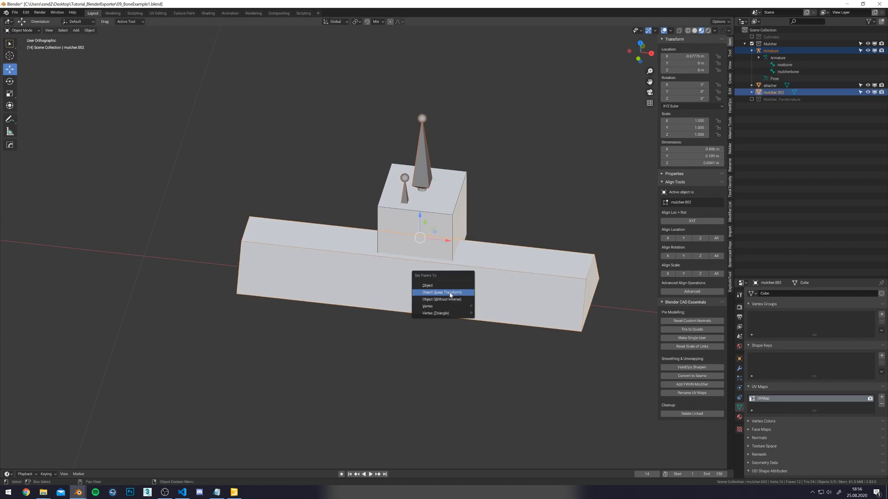
left_click(450, 294)
left_click_drag(438, 289, 391, 289)
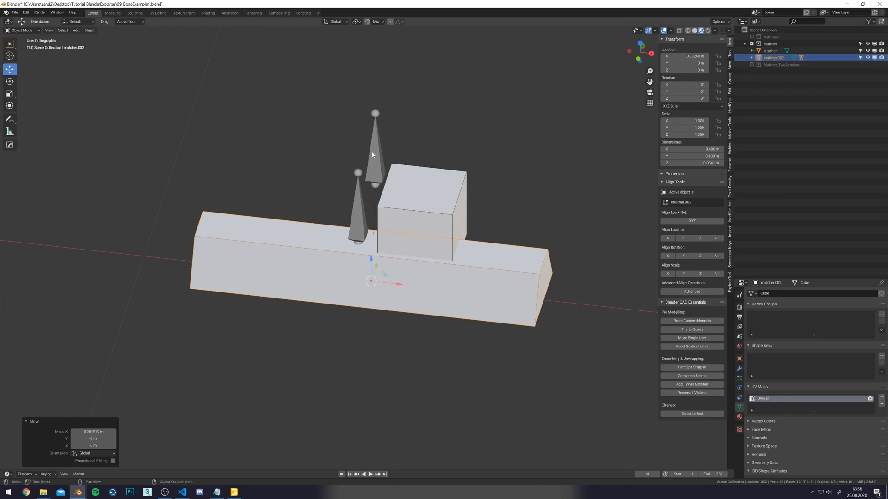
key("ctrl+z")
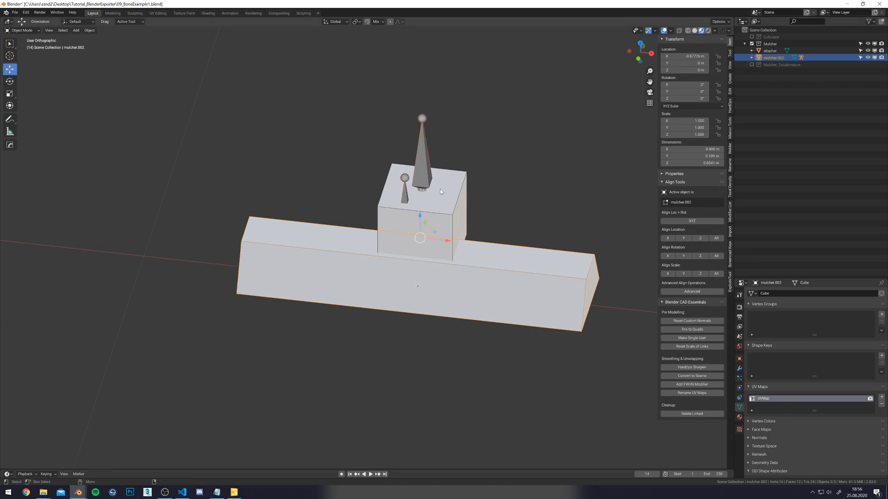
key("ctrl+z")
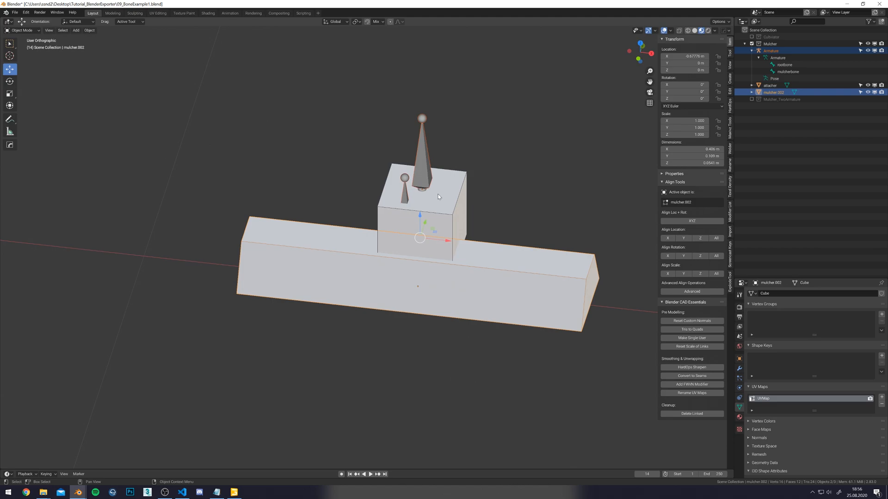
Hide the Mulcher collection and toggle the visibility of the Cultivator and Mulcher_TwoArmature collections.
left_click(751, 44)
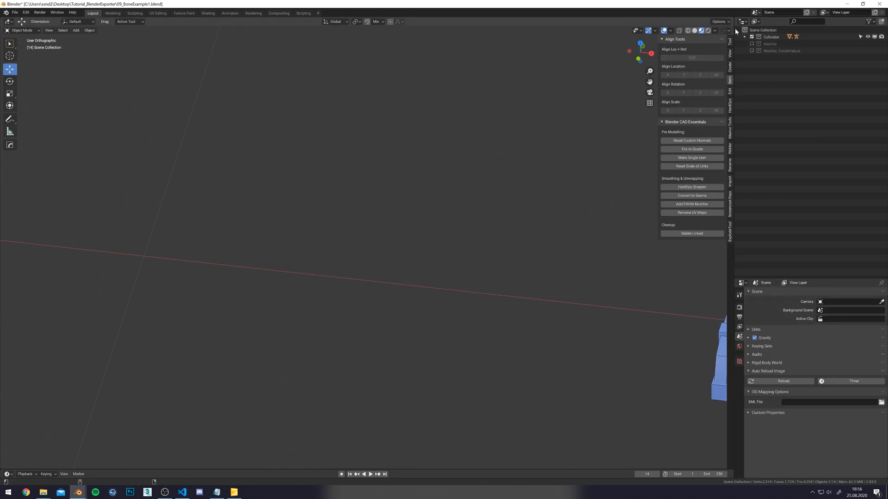
left_click(751, 51)
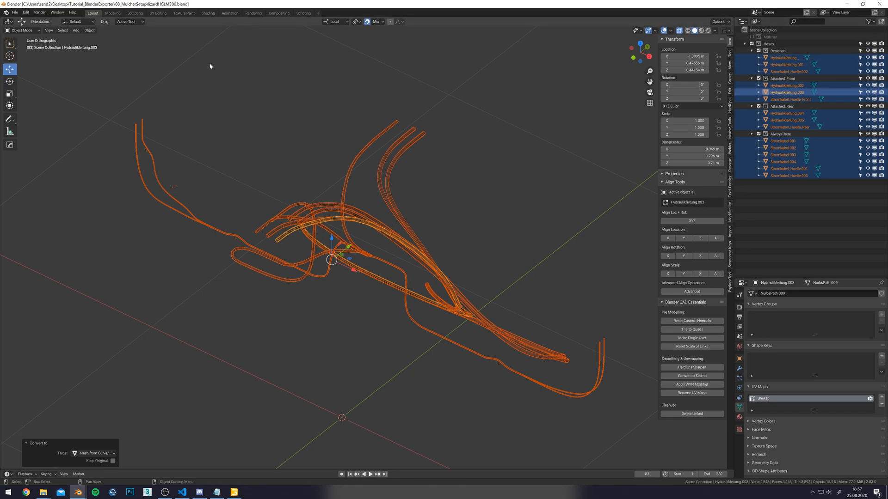
Select all UVs of the hose meshes for UV editing and scale them to 0.5 along Y.
left_click(157, 13)
key("a")
key("a")
middle_click_drag(272, 292, 195, 295)
scroll(195, 294, "up", 2)
key("shift+space")
key("s")
left_click_drag(183, 309, 184, 326)
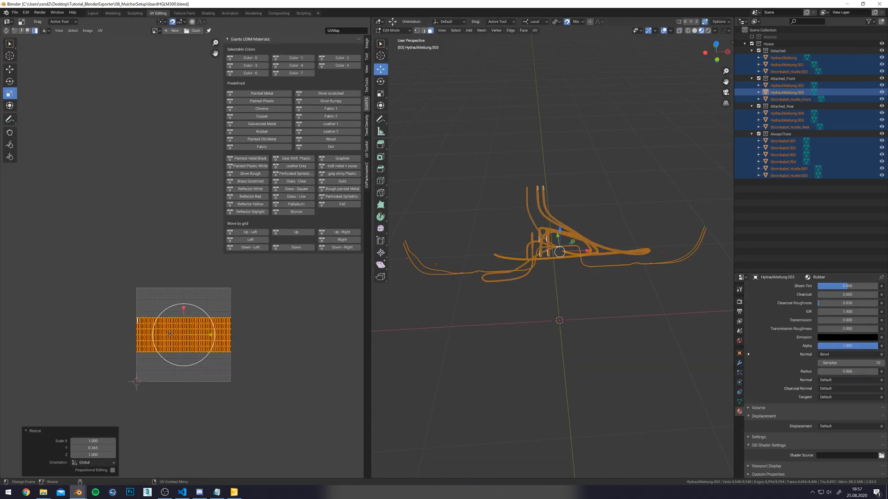
left_click(92, 447)
type("0.5")
key("Return")
Move the scaled hose UVs down into the lower half of the UV tile and leave edit mode.
key("shift+space")
key("g")
left_click_drag(183, 309, 183, 334)
scroll(185, 370, "down", 3)
middle_click_drag(199, 345, 116, 325)
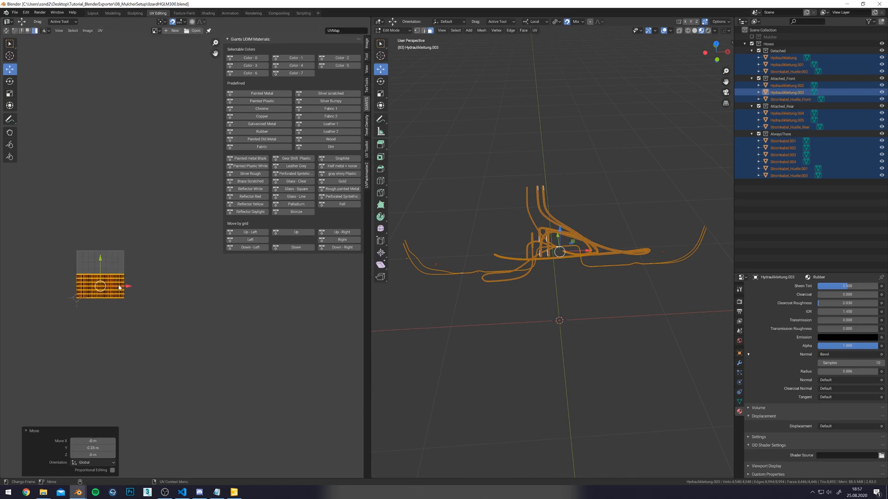
key("Tab")
Examine the hose meshes up close and review the settings of their Rubber material.
mouse_move(587, 206)
middle_mouse_down()
mouse_move(583, 194)
mouse_move(597, 206)
middle_mouse_up()
scroll(598, 205, "up", 1)
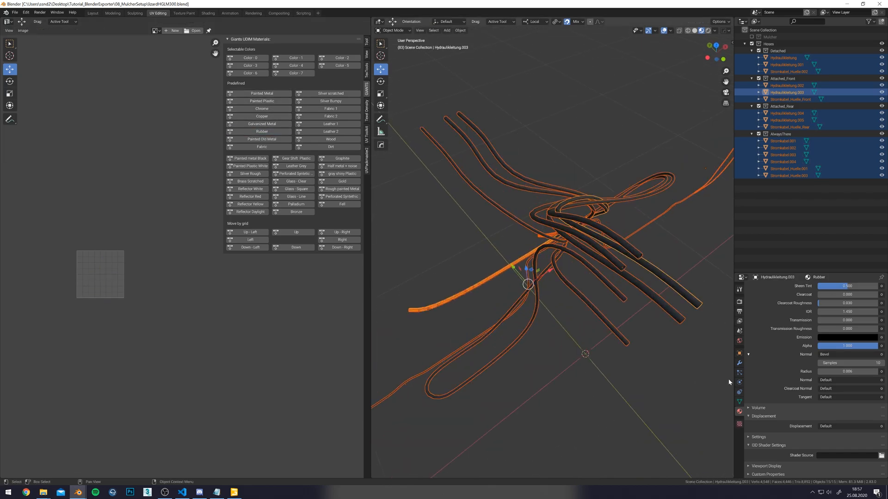
scroll(730, 375, "up", 7)
scroll(771, 353, "up", 1)
scroll(614, 342, "down", 9)
scroll(768, 347, "up", 10)
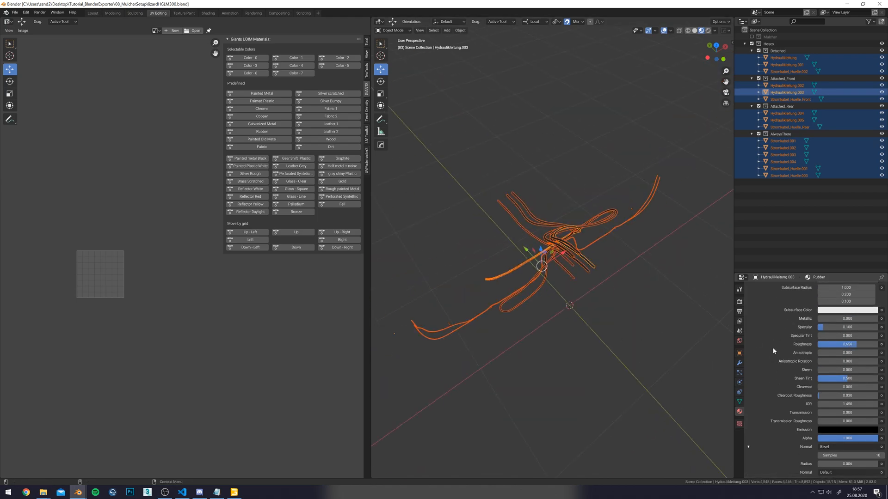
scroll(606, 280, "up", 8)
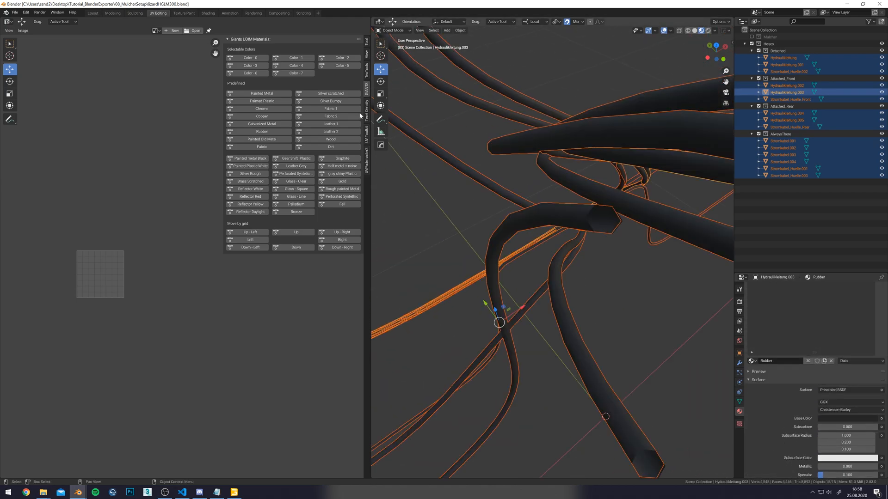
Return to the Layout workspace and remove all material slots from the selected hoses.
left_click(93, 13)
scroll(253, 109, "down", 1)
key("shift+q")
mouse_move(396, 250)
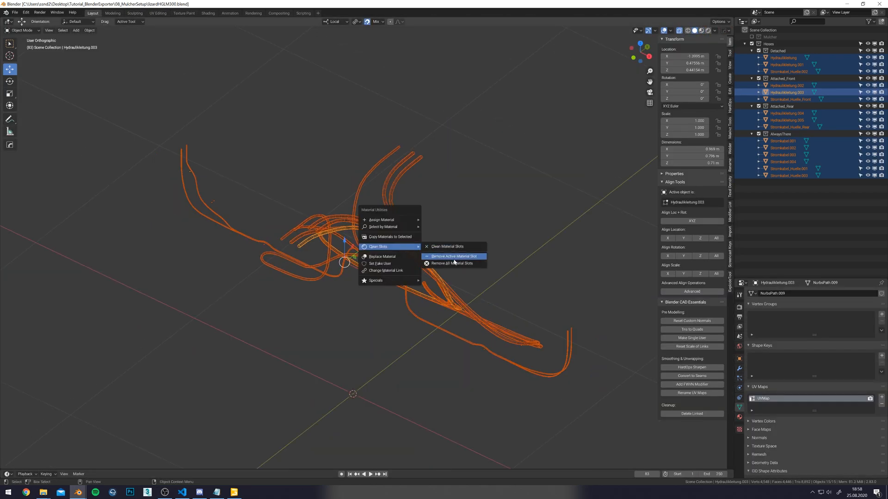
left_click(453, 256)
key("shift+q")
mouse_move(469, 257)
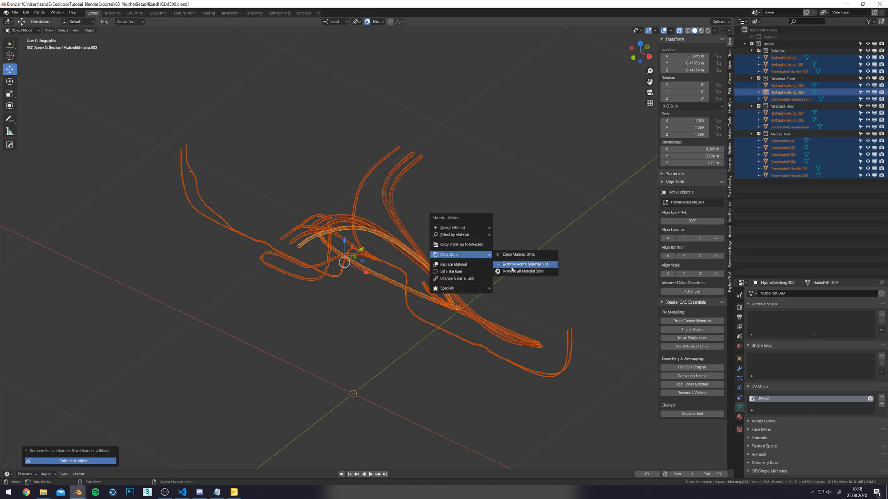
left_click(513, 268)
Hide the viewport overlays for an unobstructed view of the hoses.
middle_click_drag(392, 323, 665, 40)
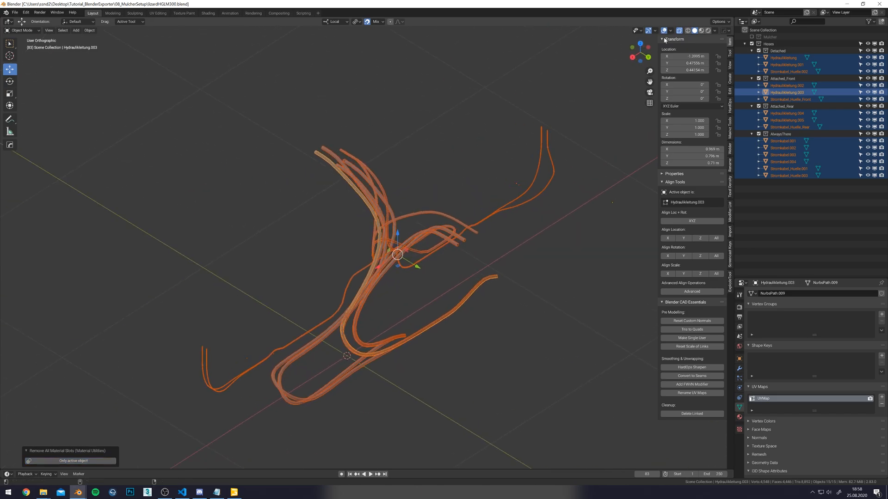
left_click(664, 30)
scroll(463, 250, "up", 5)
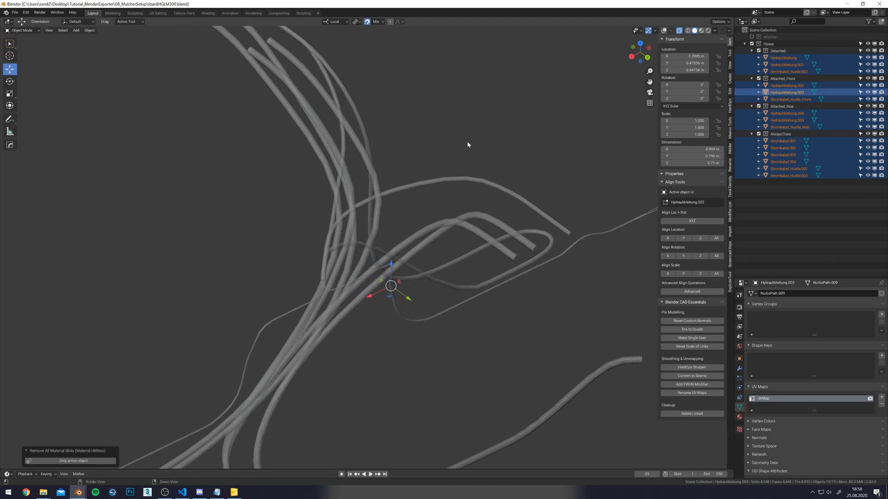
Create a new material on the active hose and name it lizardHGLM300_hoses.
left_click(739, 417)
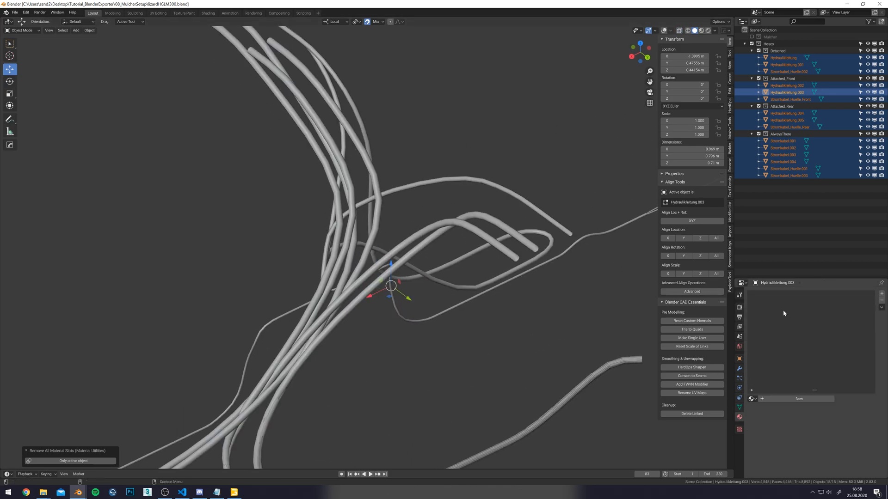
left_click(783, 399)
type("lizardHGLM3")
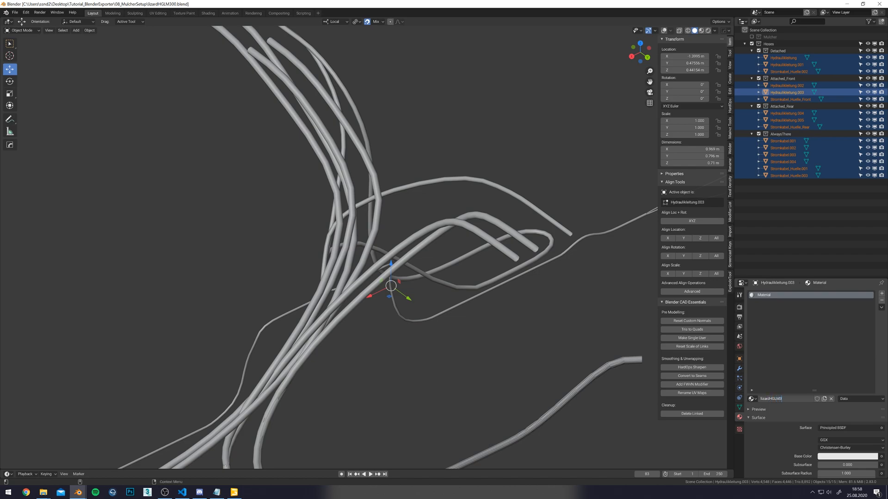
type("00_hoses")
key("Return")
Link the active hose's material to all selected hoses.
middle_click_drag(456, 271, 445, 286)
key("ctrl+l")
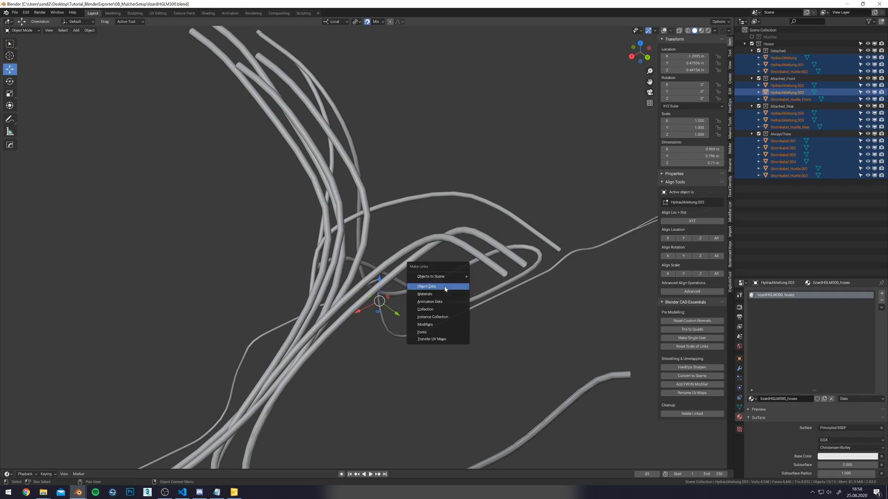
left_click(443, 294)
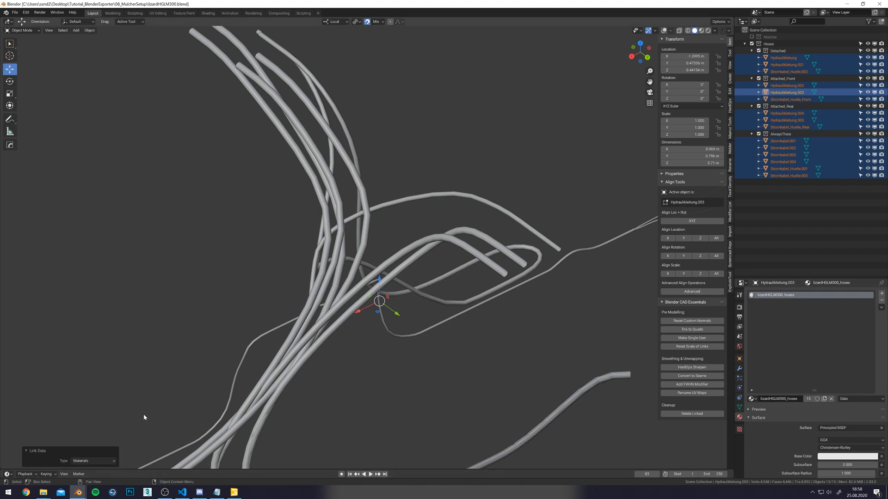
Load vehicleShader.xml from the shaders folder as the hose material's I3D shader source.
scroll(774, 305, "down", 2)
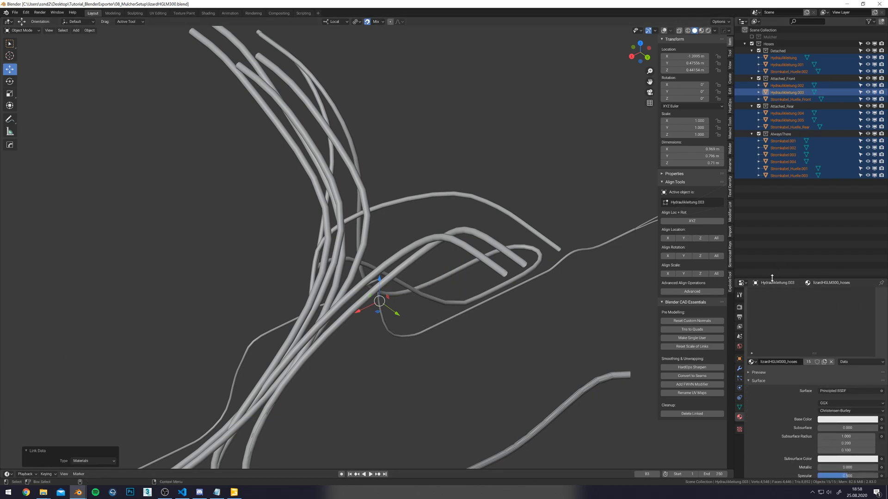
left_click_drag(772, 278, 773, 231)
left_click(782, 370)
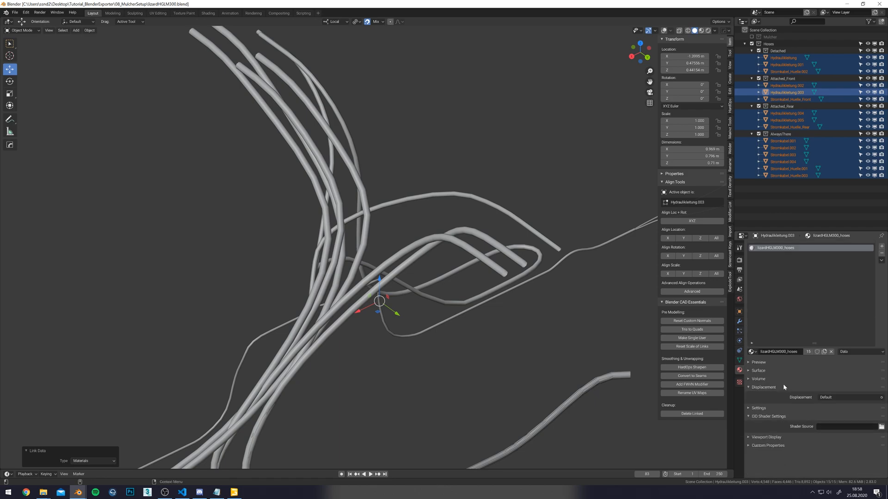
left_click(880, 427)
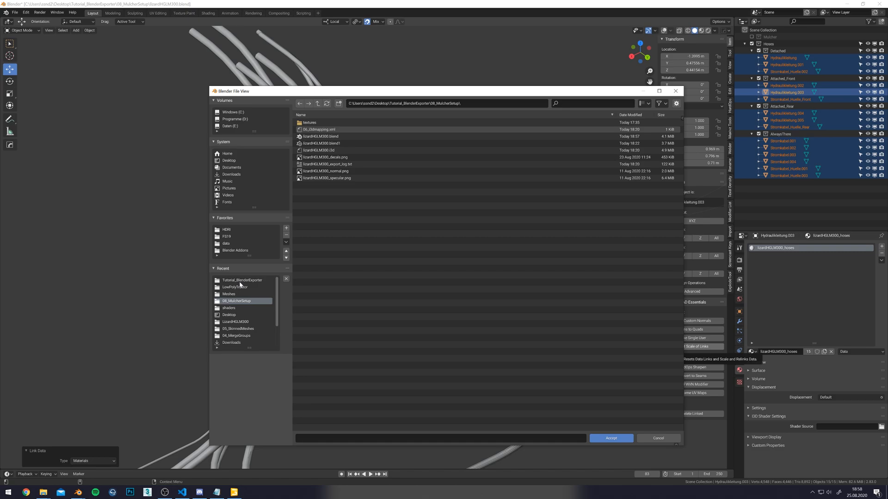
left_click(229, 308)
scroll(339, 393, "down", 5)
scroll(339, 396, "down", 2)
double_click(322, 408)
scroll(823, 417, "down", 3)
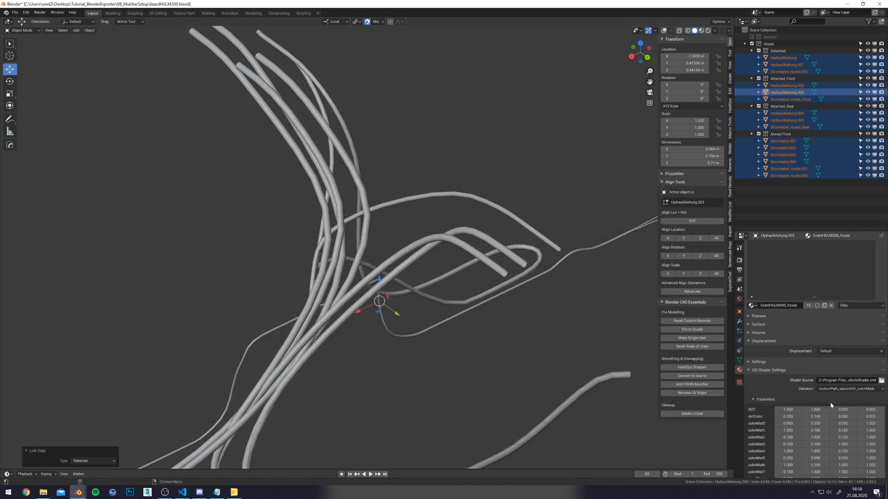
Set the hose material's I3D shader variation to colorMask and save the file.
left_click(831, 389)
left_click(739, 278)
key("ctrl+s")
Move the Hoses collection into the Mulcher collection, enable Mulcher, collapse Hoses and save the file.
left_click_drag(768, 44, 769, 37)
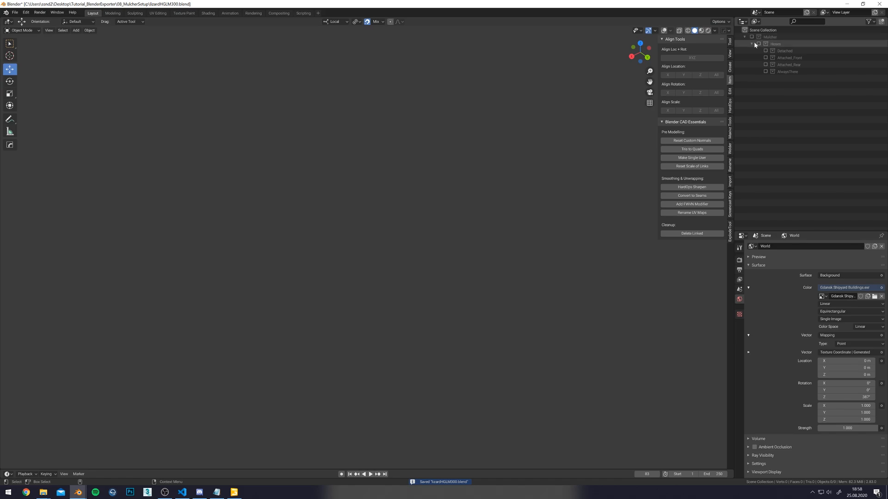
left_click(752, 37)
scroll(420, 163, "down", 6)
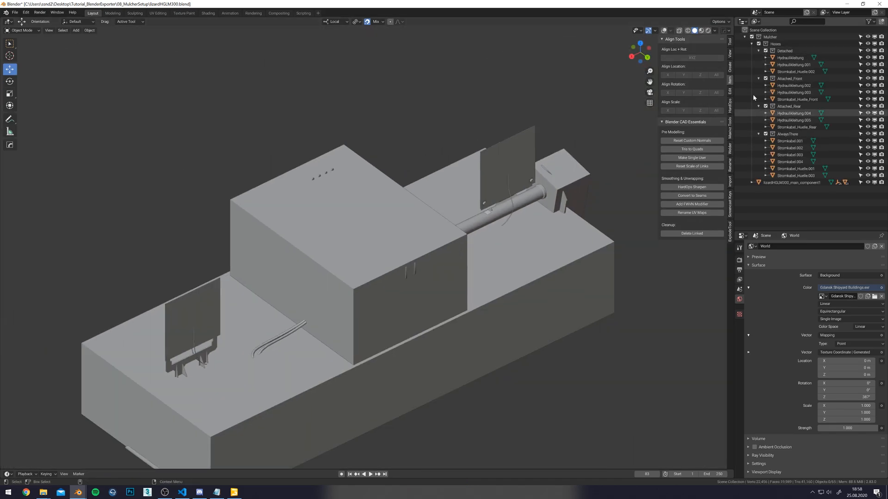
left_click(752, 43)
key("ctrl+s")
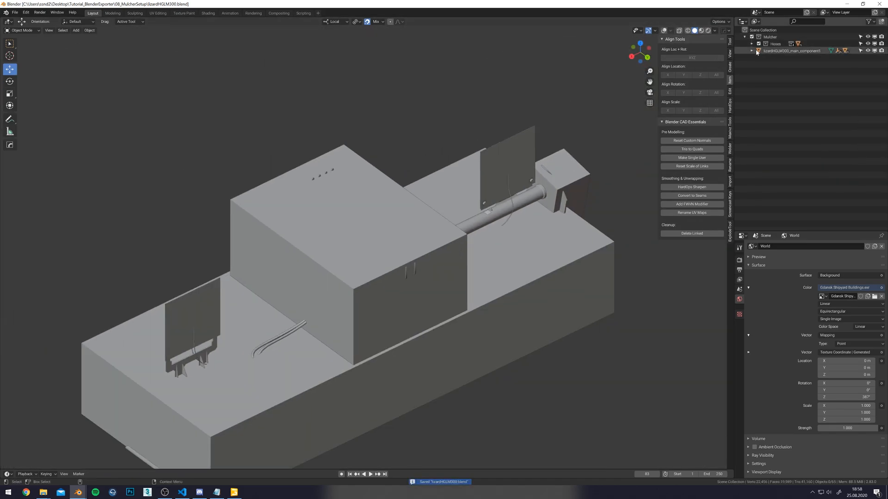
Export the Mulcher collection as an I3D file using the quick favorites export.
left_click(770, 37)
key("q")
left_click(475, 129)
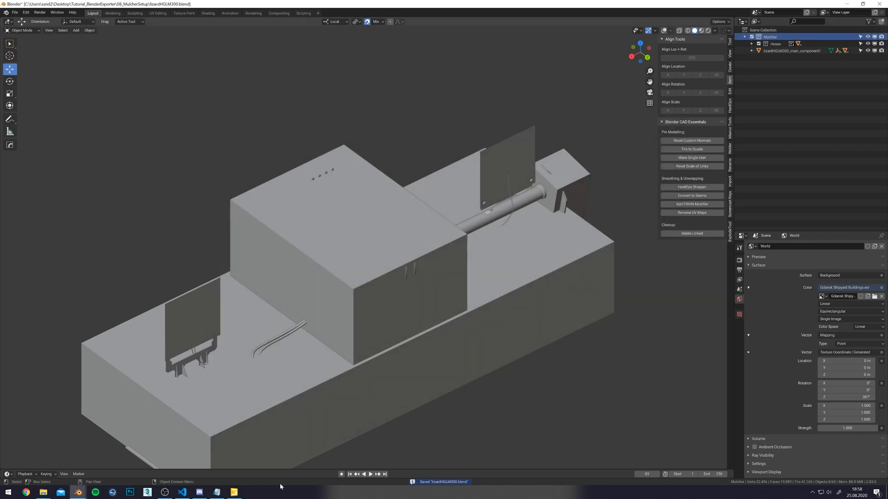
Close GIANTS Editor without saving 09_BoneExample1.i3d, and open the exported lizardHGLM300.i3d from the 08_MulcherSetup folder in it.
right_click(236, 494)
left_click(241, 479)
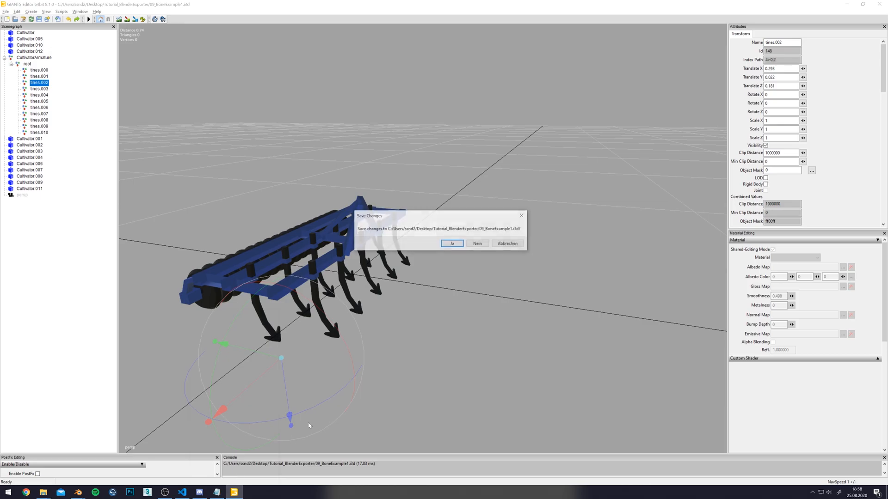
left_click(480, 243)
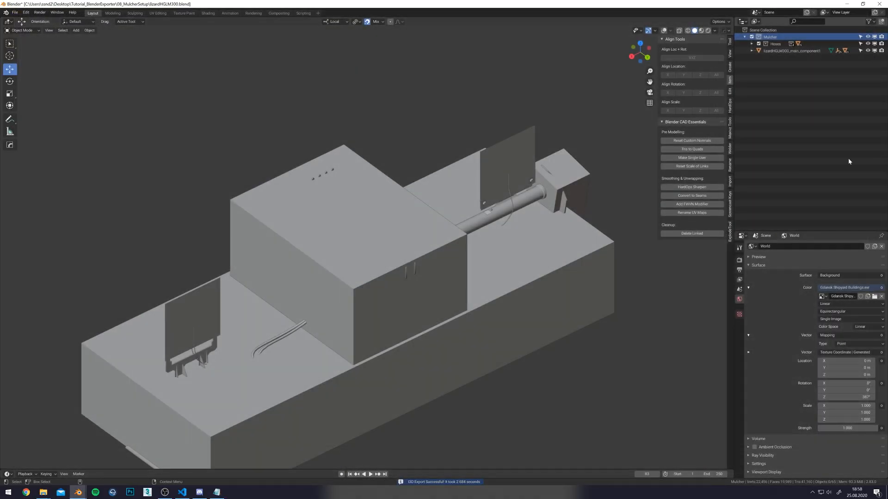
key("super+e")
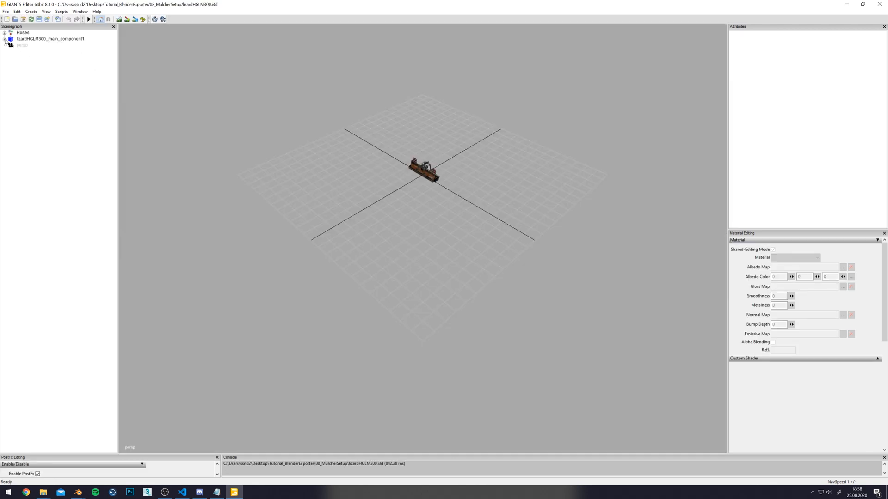
Examine the exported Hoses and Detached groups in the scenegraph and the look of the hoses on the mulcher.
left_click(4, 33)
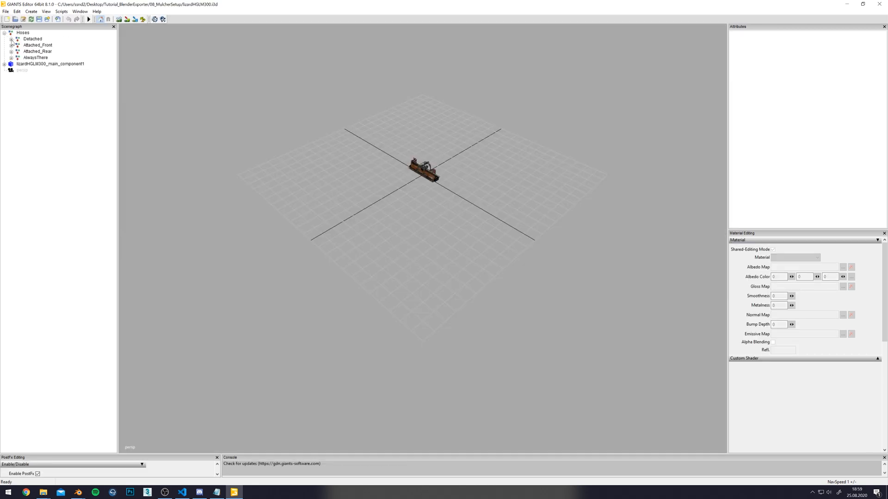
left_click(11, 39)
scroll(301, 63, "up", 5)
scroll(295, 49, "up", 10)
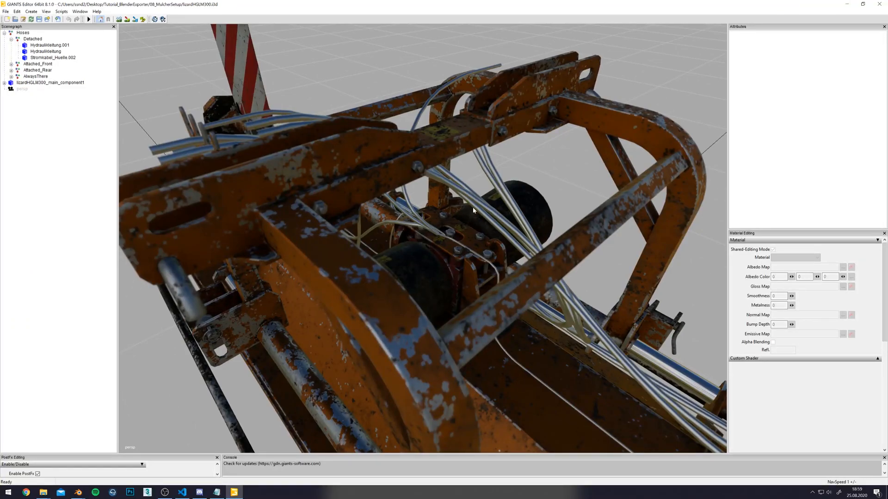
left_click(481, 204)
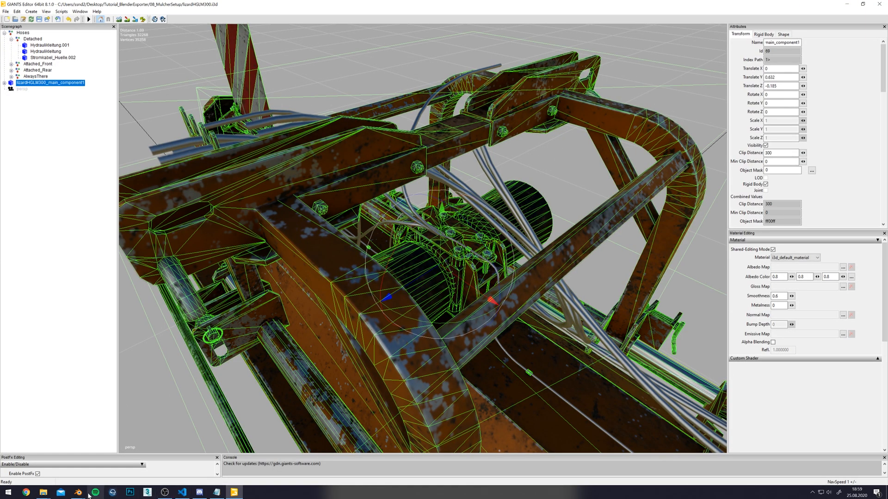
scroll(544, 202, "down", 2)
left_click(557, 183)
left_click_drag(571, 148, 513, 175, "alt")
Switch back to Blender's lizardHGLM300.blend, select the Hydraulikleitung hose in Detached, and show it with overlays and X-ray on.
left_click(79, 492)
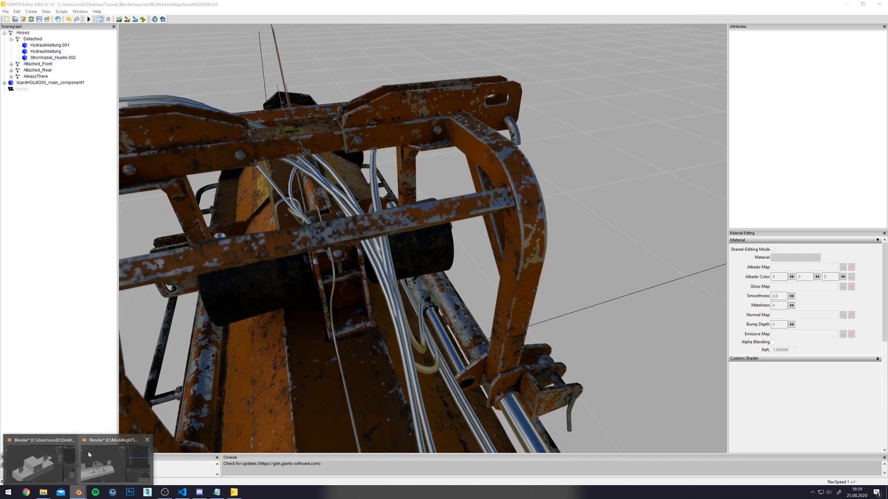
left_click(39, 462)
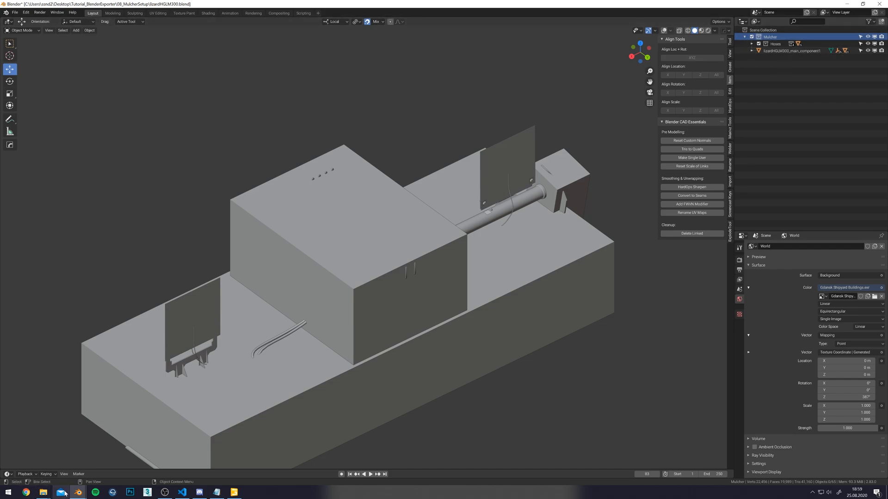
left_click(751, 44, "shift")
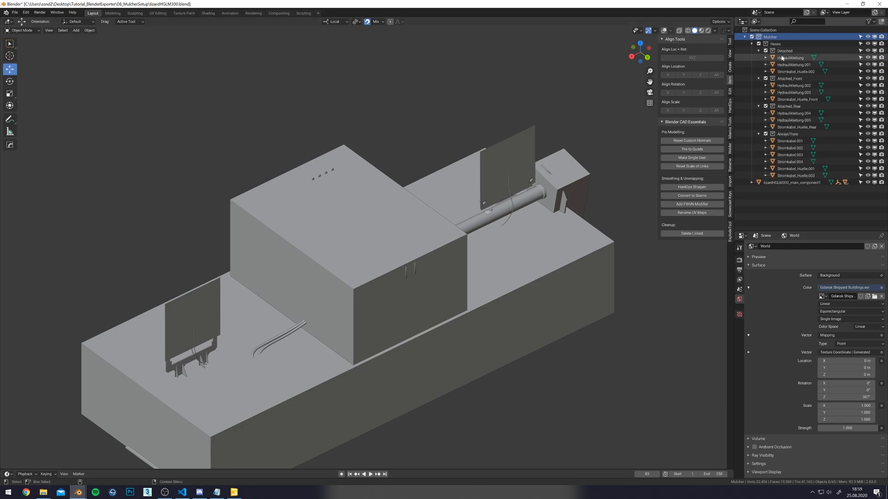
left_click(783, 58)
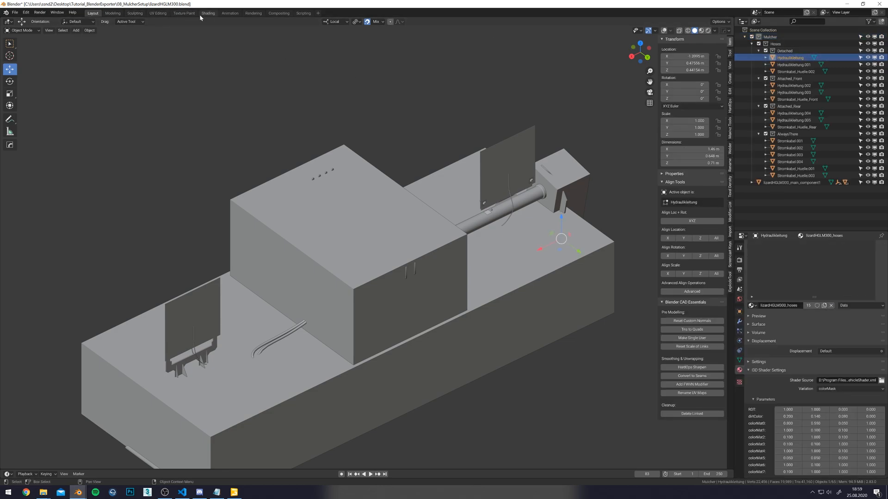
left_click(664, 30)
key("alt+z")
middle_click_drag(450, 132, 444, 122)
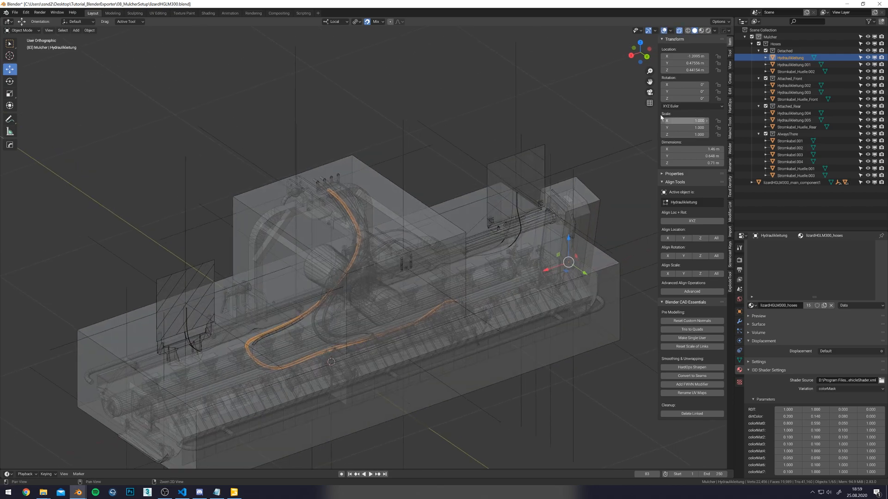
Switch to the Shading workspace and add an Image Texture node to the lizardHGLM300_hoses material.
left_click(209, 13)
scroll(374, 361, "up", 5)
middle_click_drag(362, 329, 343, 369)
scroll(333, 331, "up", 2)
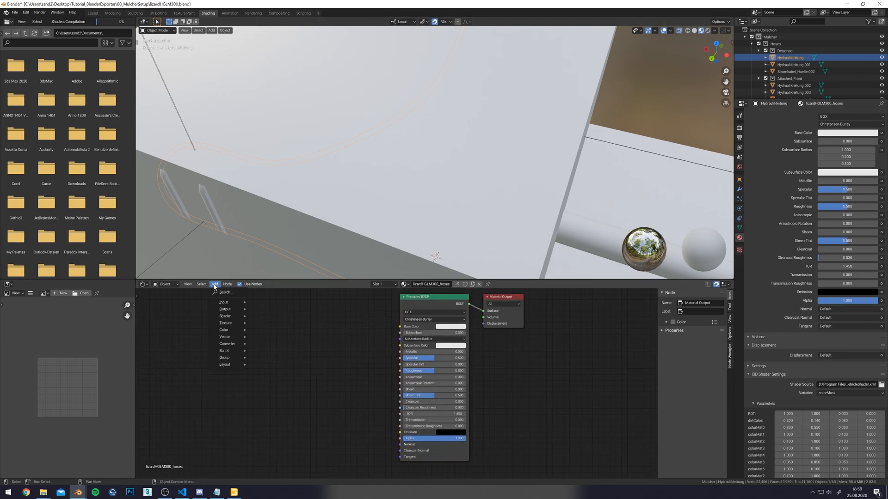
left_click(225, 293)
type("ima")
key("Return")
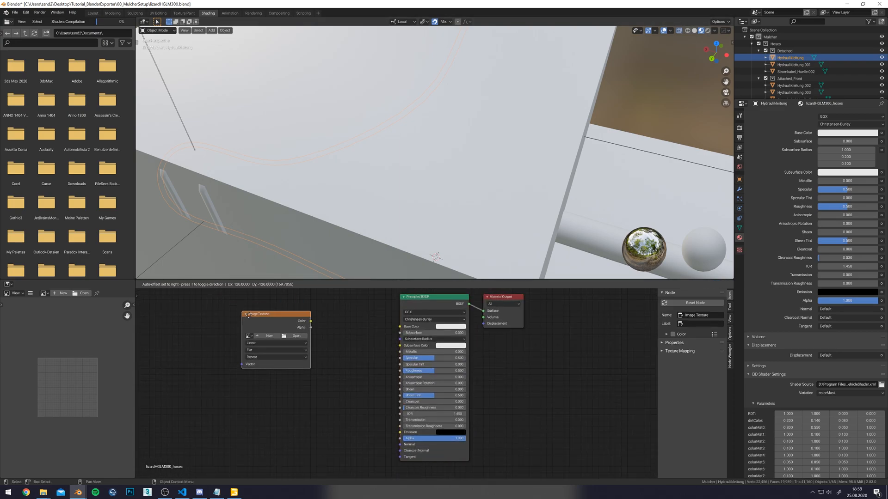
left_click(255, 314)
left_click(254, 336)
key("Down")
key("Down")
key("Down")
key("Down")
key("Down")
key("Down")
key("Down")
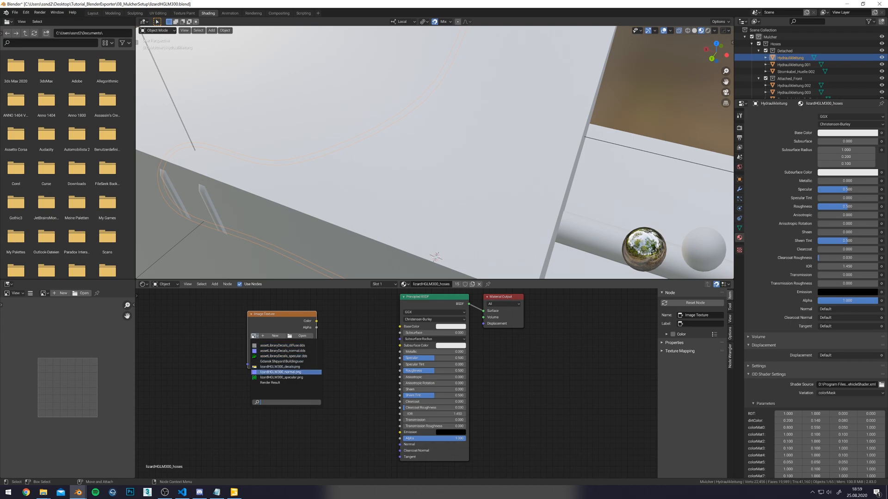
key("Up")
key("Up")
key("Up")
key("Up")
key("Up")
key("Up")
key("Up")
key("Escape")
Load hose_normal.dds from Farming Simulator 19's data/shared/assets folder into the Image Texture node.
left_click(302, 336)
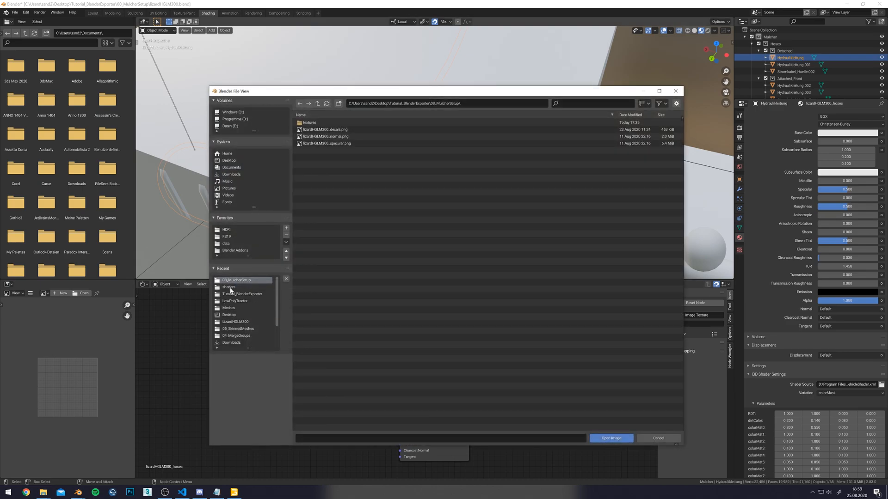
left_click(230, 287)
left_click(317, 104)
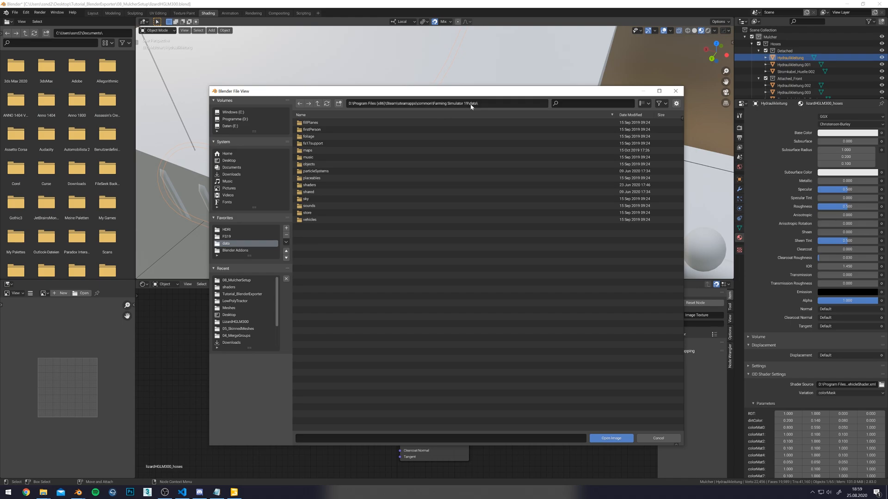
left_click(314, 192)
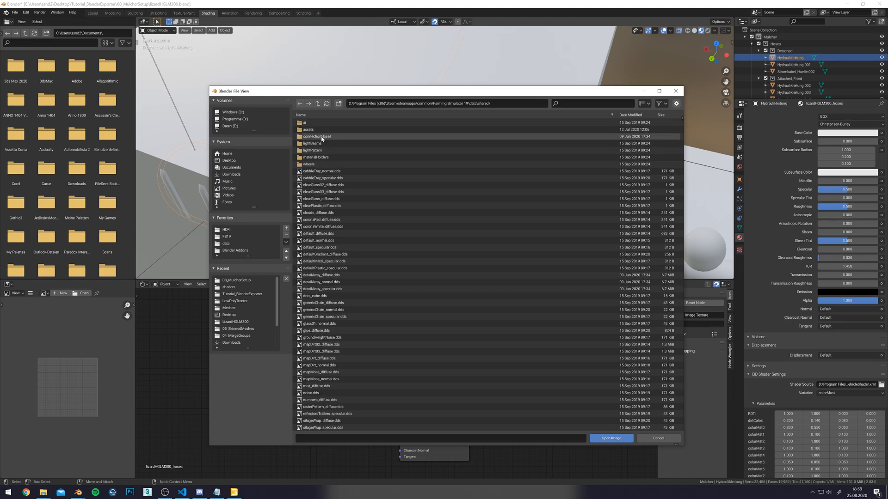
left_click(323, 137)
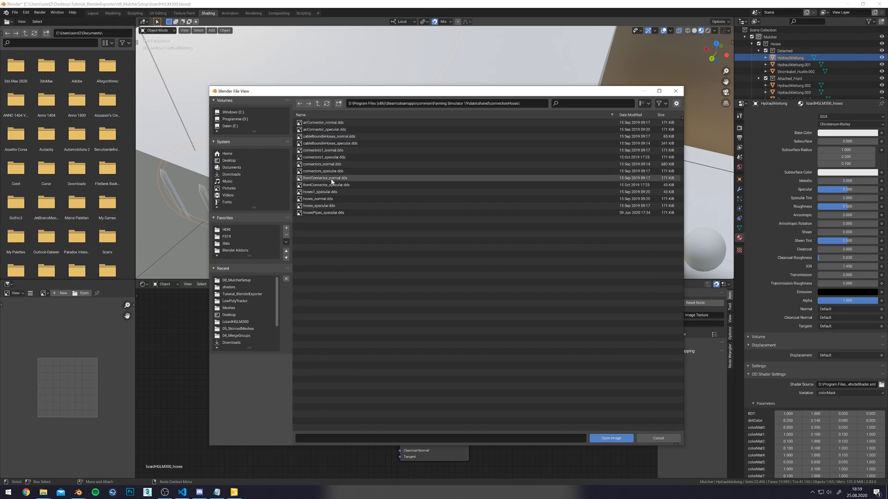
left_click(318, 104)
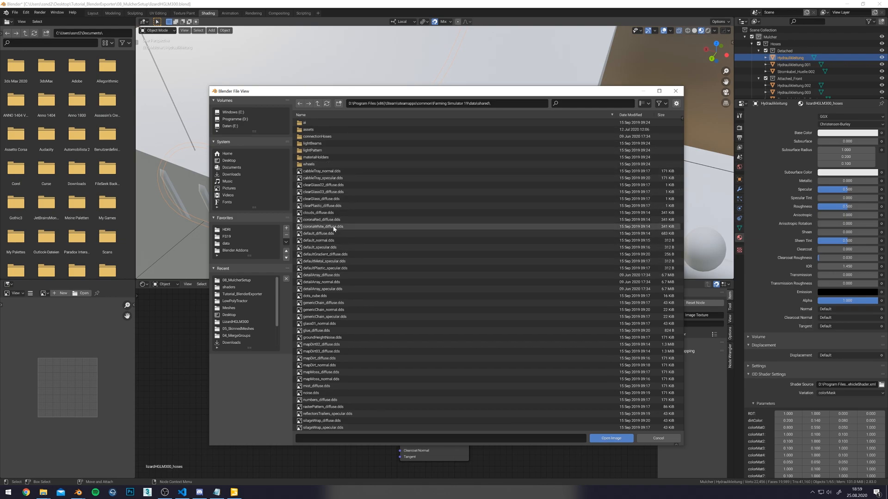
left_click(319, 115)
double_click(324, 157)
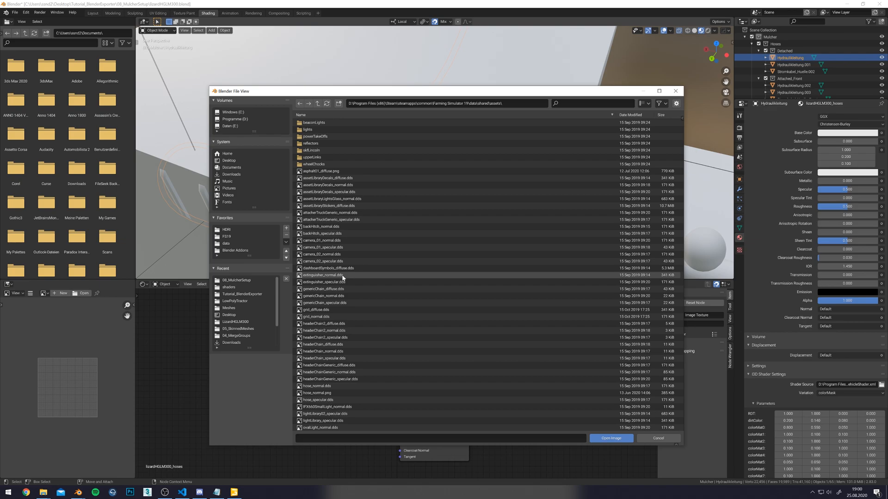
double_click(318, 387)
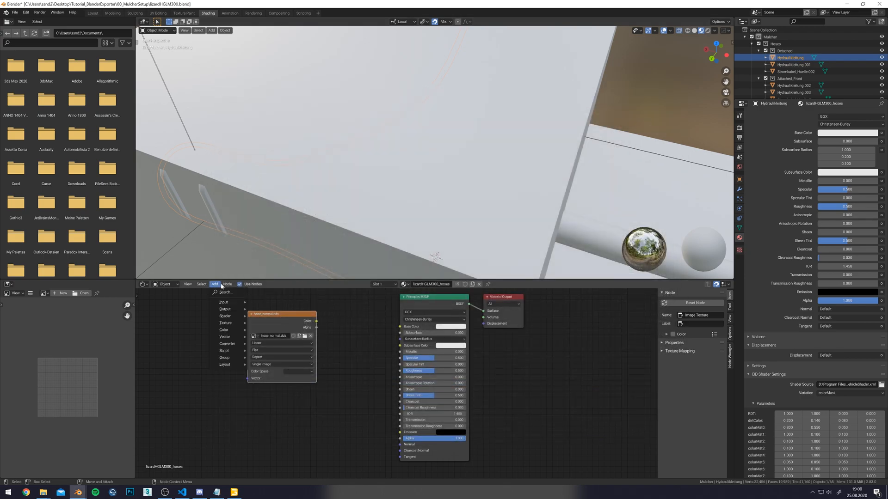
Add a second Image Texture node and load hose_specular.dds from the same assets folder into it.
left_click(222, 292)
type("im")
key("Return")
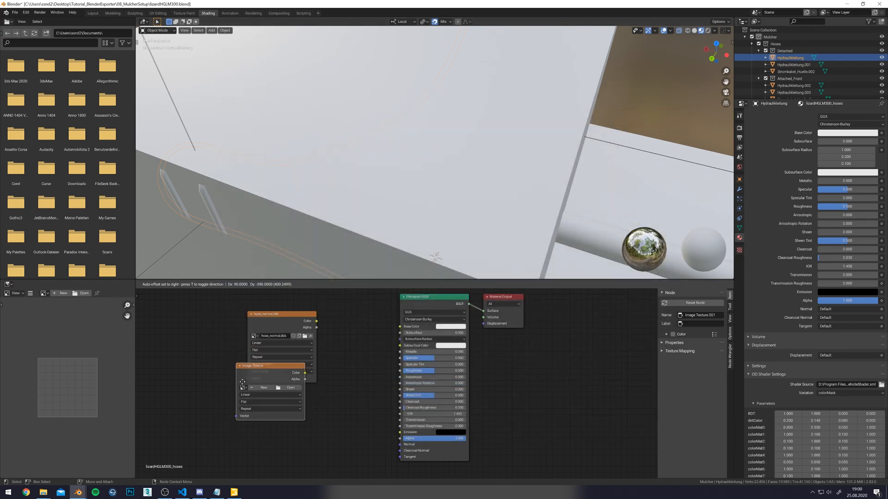
left_click(291, 418)
left_click(291, 417)
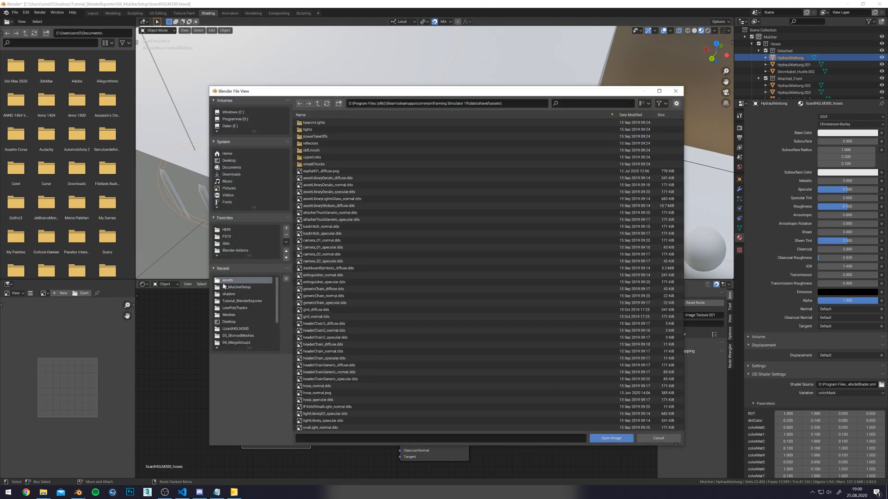
double_click(318, 400)
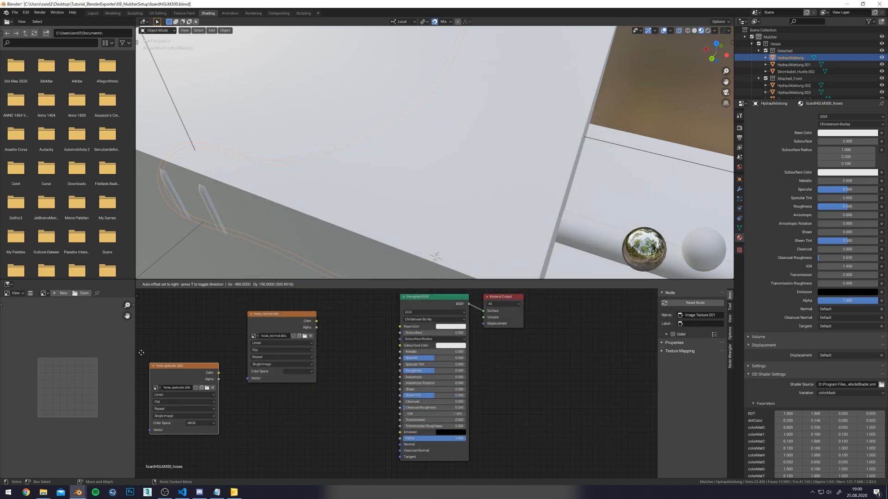
Place the hose_normal.dds node below the hose_specular.dds node and add a Normal Map node beside it.
left_click_drag(268, 314, 199, 401)
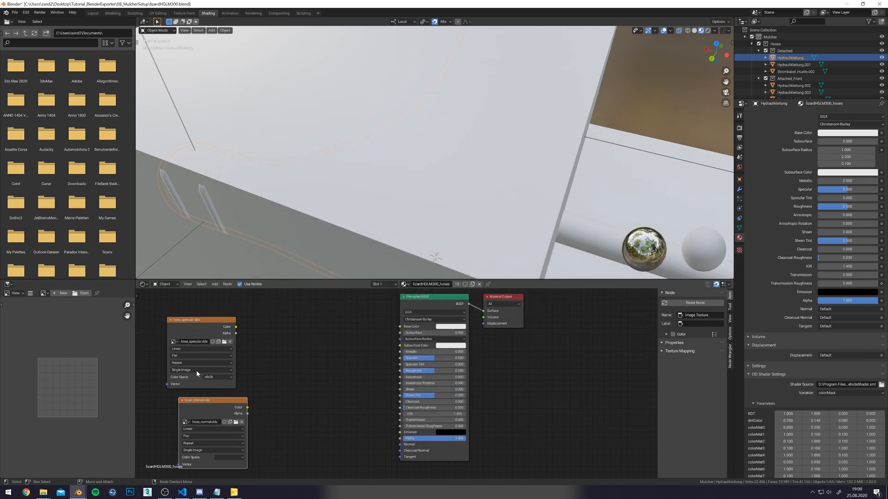
key("shift+a")
left_click(217, 293)
type("n")
key("Down")
key("Return")
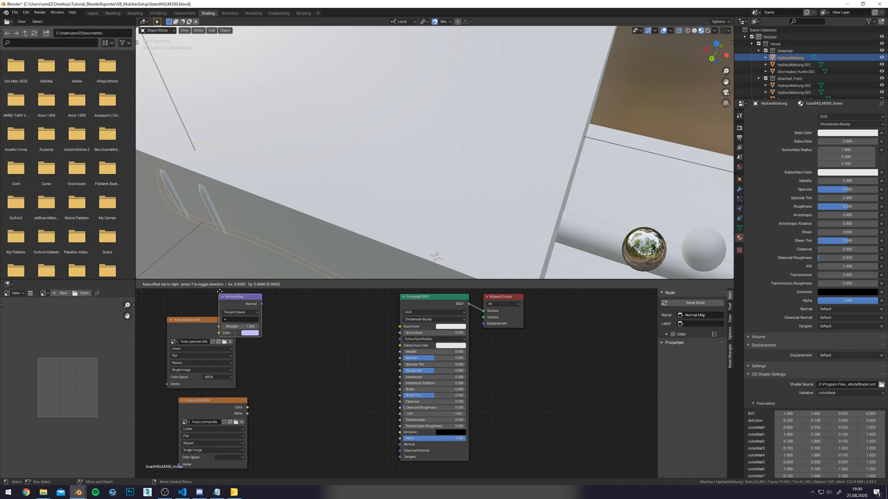
left_click(253, 392)
Set hose_normal.dds to Non-Color and connect its Color through the Normal Map node to the Principled BSDF's Normal input.
left_click(234, 459)
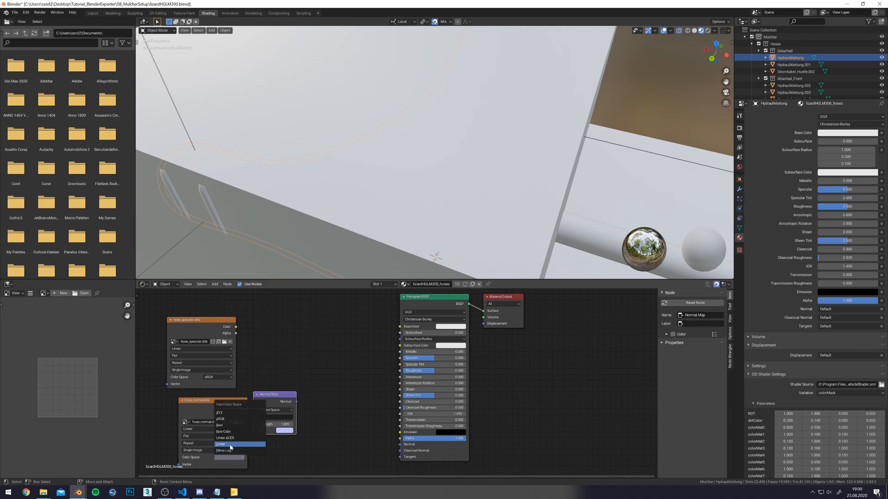
left_click(226, 432)
left_click_drag(248, 409, 257, 436)
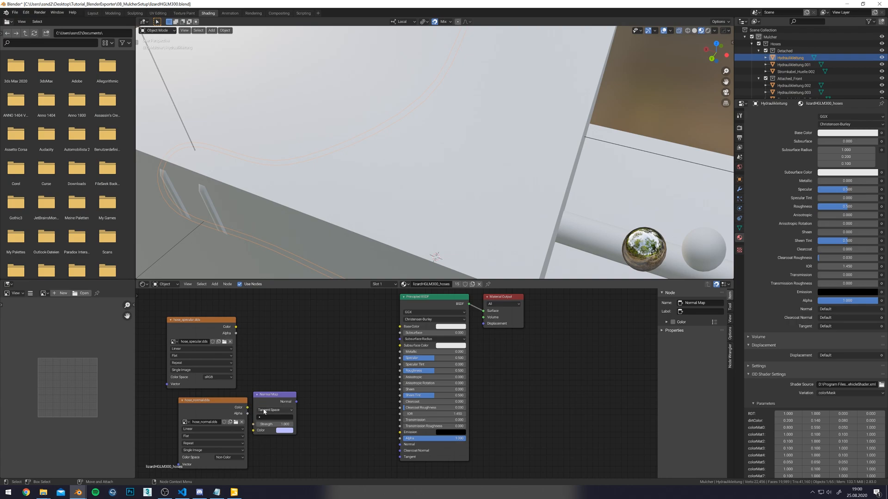
left_click_drag(266, 395, 300, 388)
left_click_drag(247, 408, 288, 411)
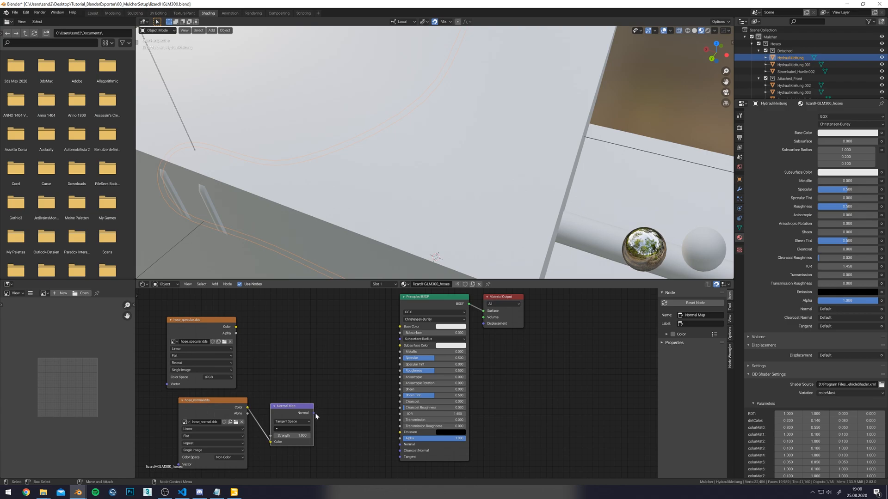
left_click_drag(403, 447, 400, 444)
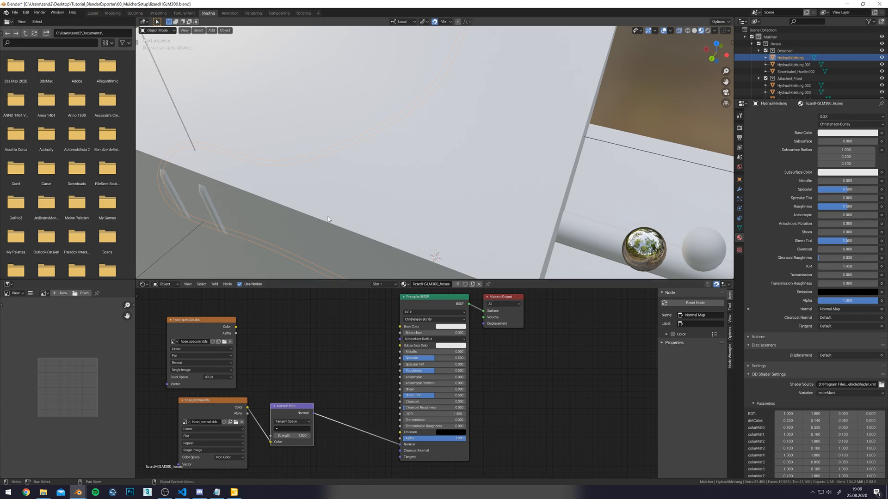
Add a Separate RGB node beside hose_specular.dds, connect the texture's Color to its Image input, and name and label the node Glossmap.
left_click_drag(202, 322, 229, 317)
left_click(216, 284)
left_click(223, 292)
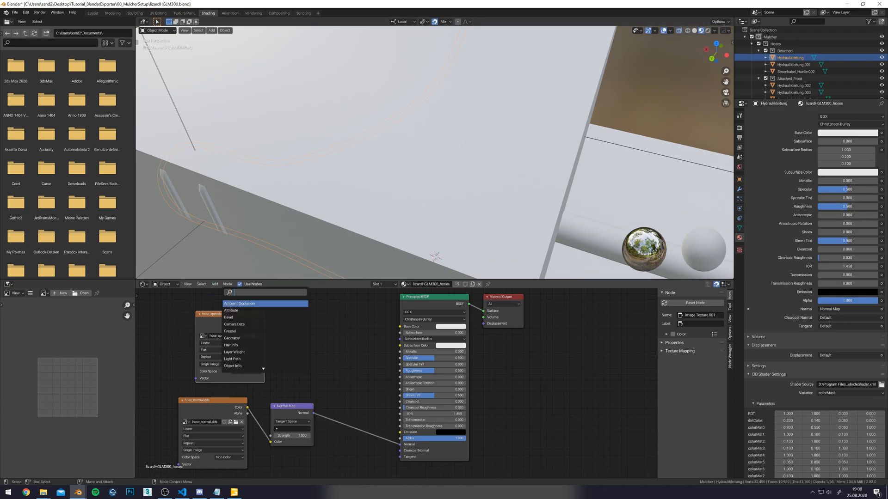
type("sep")
key("Down")
key("Return")
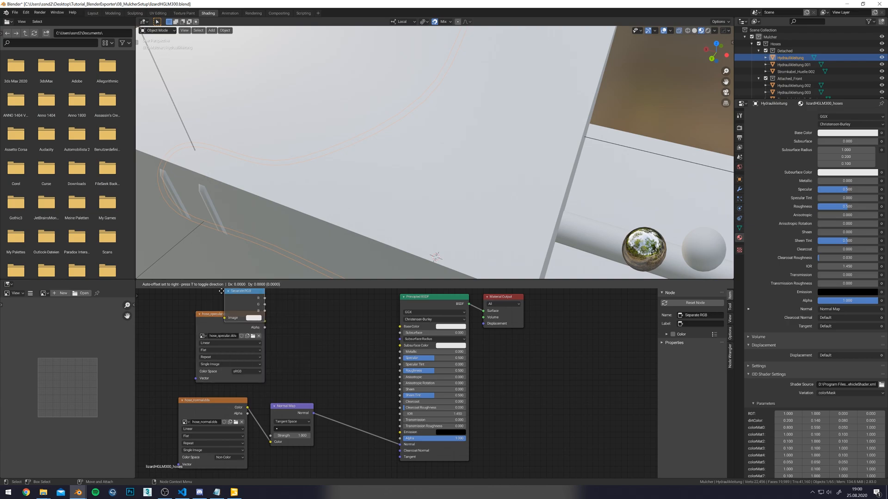
left_click(276, 315)
left_click_drag(265, 322, 279, 342)
left_click(304, 318)
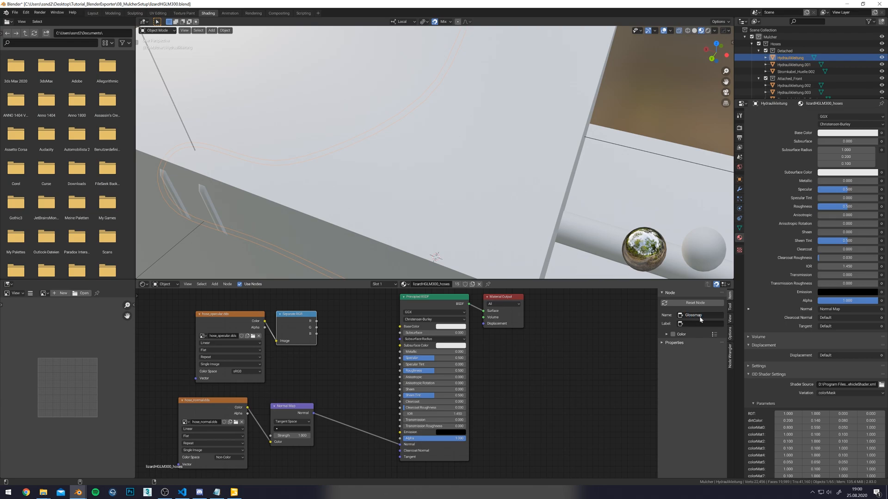
Export the mulcher as I3D, overwriting lizardHGLM300.i3d in the 08_MulcherSetup folder.
scroll(356, 115, "down", 9)
key("w")
mouse_move(370, 79)
middle_mouse_down()
mouse_move(341, 78)
mouse_move(375, 79)
middle_mouse_up()
left_click(374, 79)
key("q")
left_click(533, 114)
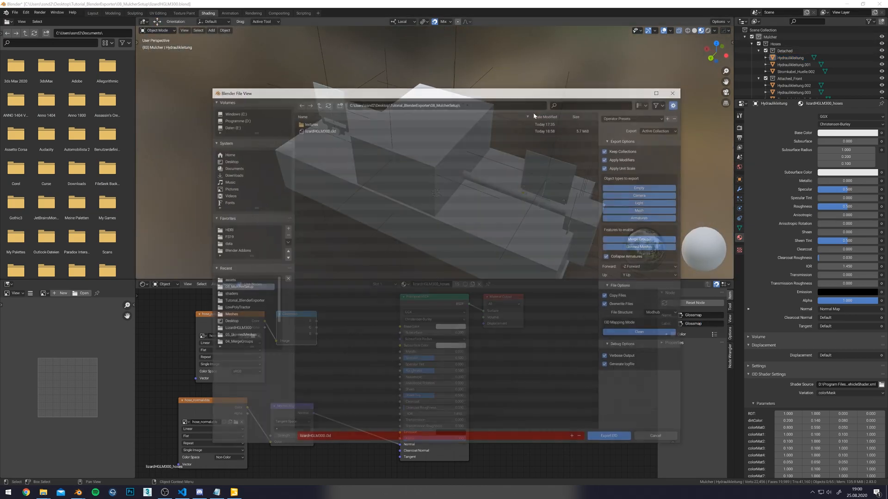
double_click(334, 131)
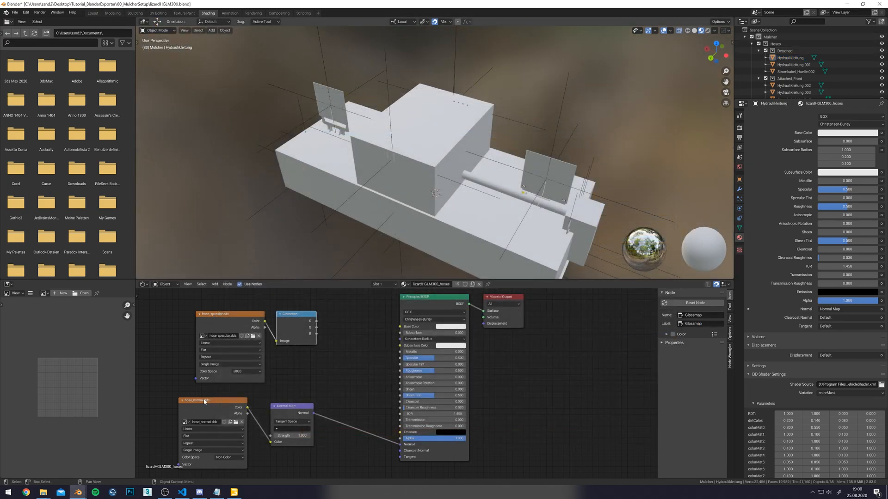
Switch to GIANTS Editor, reload lizardHGLM300.i3d, and frame the Detached hose group.
left_click(235, 493)
left_click(31, 19)
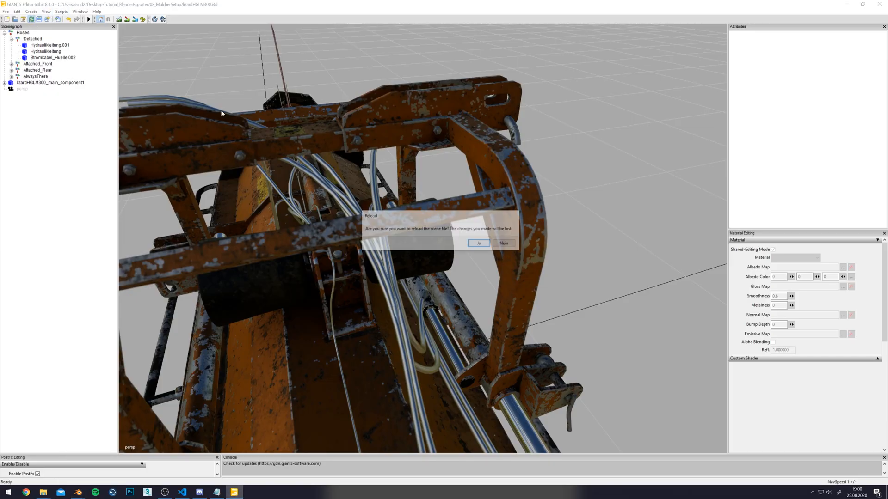
key("Return")
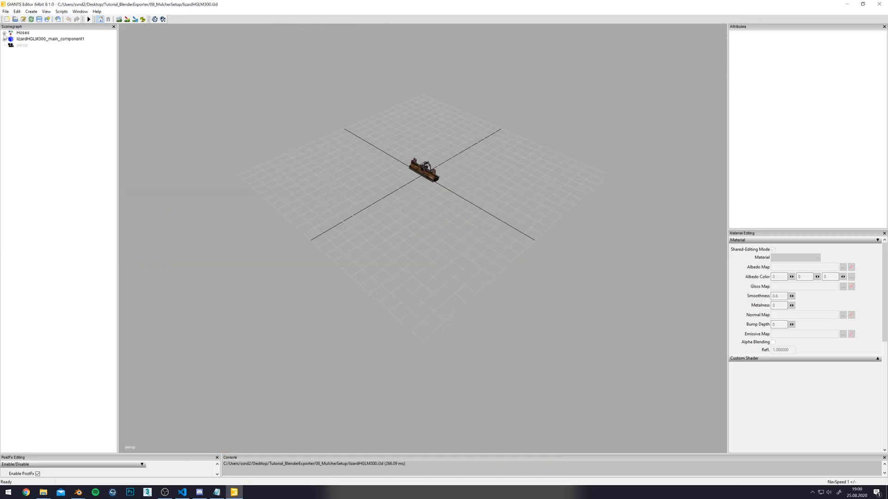
left_click(4, 33)
left_click(32, 38)
key("f")
left_click_drag(585, 115, 536, 120, "alt")
left_click(535, 120)
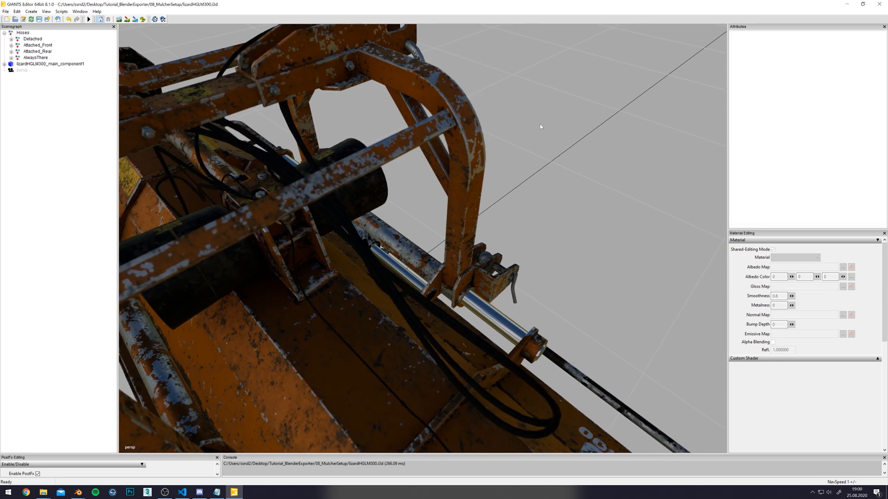
Add a light to the scene and disable PostFx.
left_click(30, 12)
left_click(40, 27)
left_click_drag(370, 208, 436, 151, "alt")
scroll(413, 160, "up", 4)
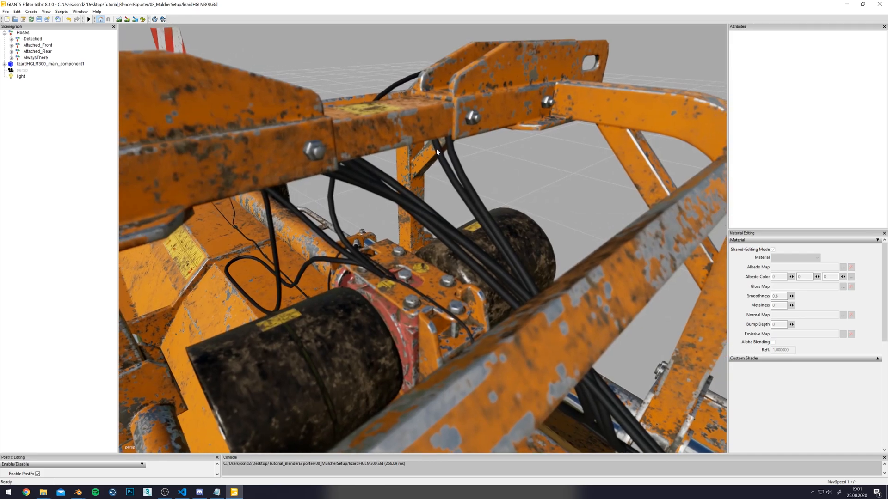
left_click(38, 474)
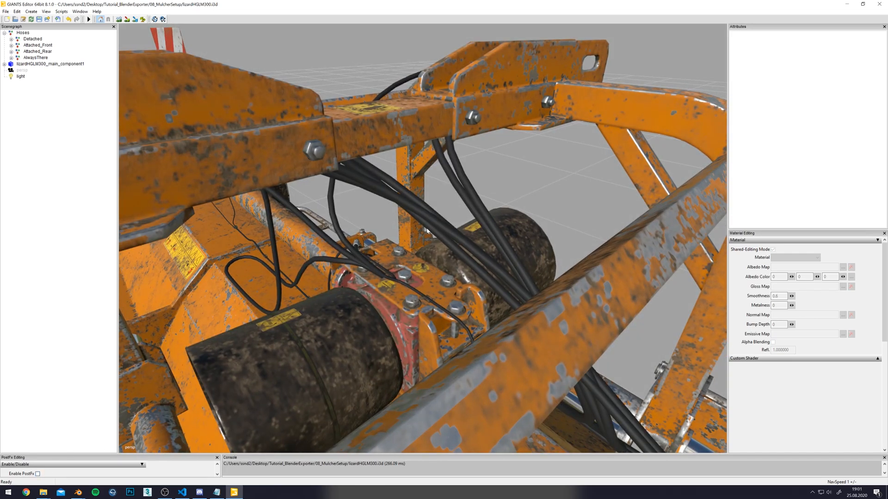
Examine the exported hoses and the surrounding attacher frame from several angles and distances.
scroll(389, 241, "down", 3)
mouse_move(386, 249)
left_mouse_down("alt")
mouse_move(398, 237)
mouse_move(488, 246)
mouse_move(471, 249)
mouse_move(457, 191)
mouse_move(401, 250)
left_mouse_up("alt")
scroll(424, 239, "down", 3)
scroll(424, 239, "up", 1)
scroll(424, 238, "up", 1)
scroll(447, 241, "up", 2)
scroll(447, 240, "up", 2)
scroll(447, 240, "down", 4)
scroll(488, 245, "up", 1)
middle_click_drag(342, 257, 402, 259, "alt")
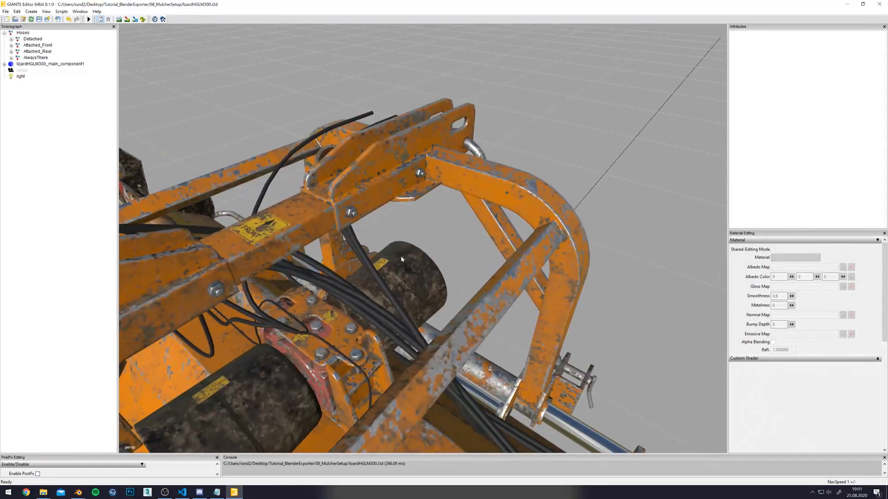
scroll(402, 259, "up", 1)
scroll(401, 260, "down", 2)
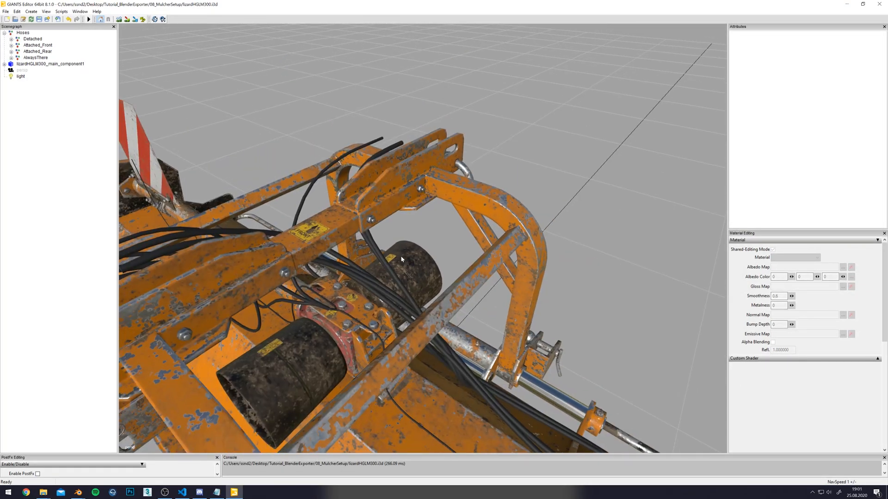
left_click(419, 205)
scroll(424, 207, "up", 3)
scroll(424, 208, "down", 2)
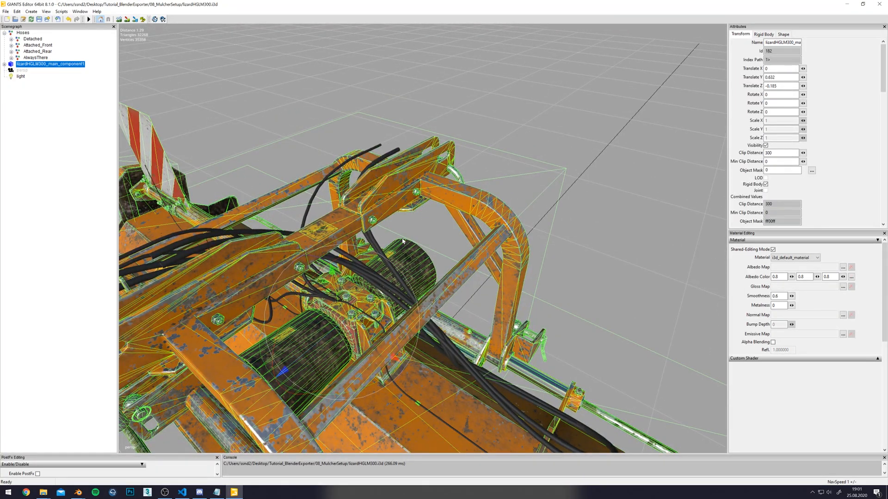
scroll(402, 241, "down", 1)
Switch back to the mulcher file in Blender, hide lizardHGLM300_main_component1, and select the attacher frame.
mouse_move(78, 493)
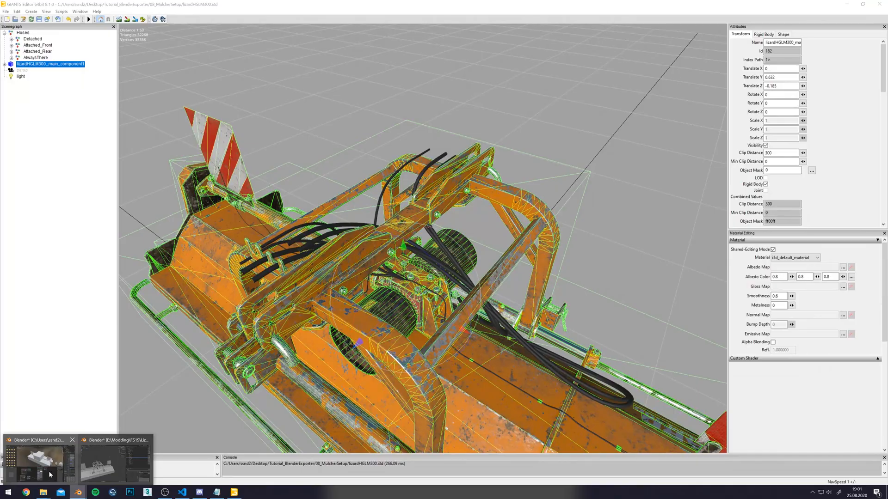
left_click(46, 467)
left_click(459, 154)
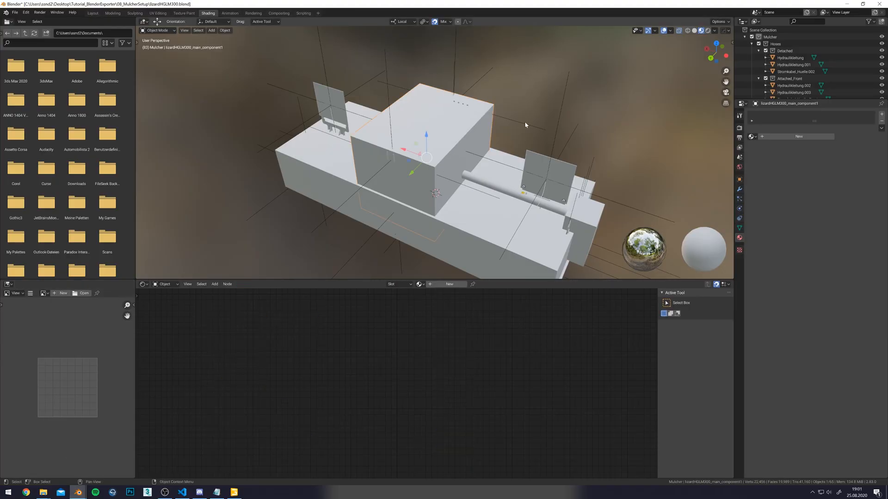
key("h")
left_click(664, 31)
middle_click_drag(517, 98, 493, 156, "shift")
scroll(494, 156, "up", 8)
left_click(400, 240)
middle_click_drag(400, 240, 433, 163, "shift")
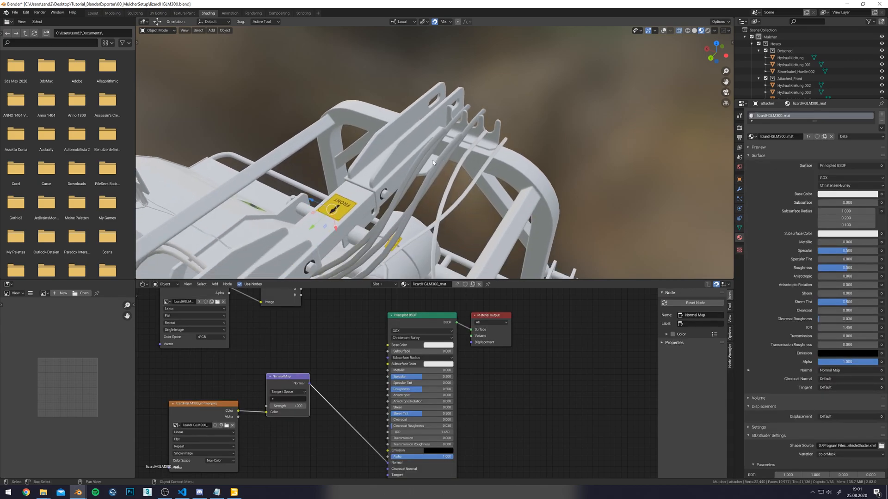
Set the viewport to solid shading without X-ray and turn the overlays back on.
left_click(678, 30)
left_click(694, 31)
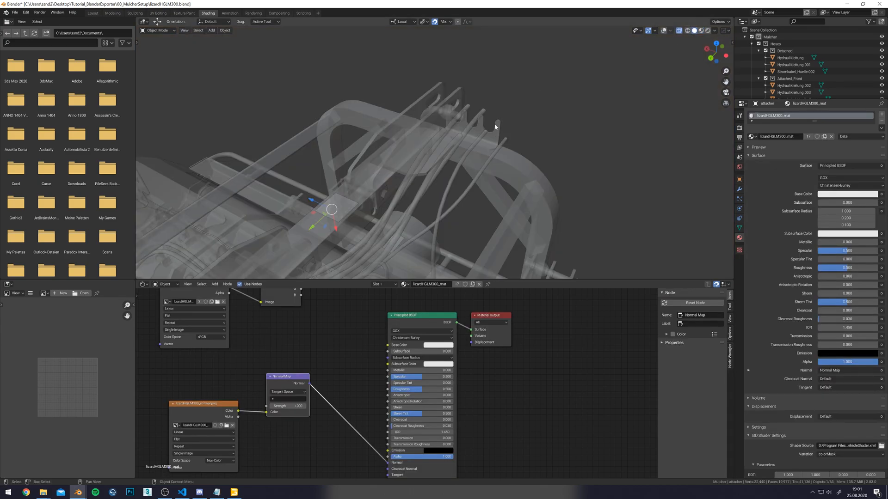
scroll(495, 127, "up", 1)
left_click(678, 30)
left_click(665, 31)
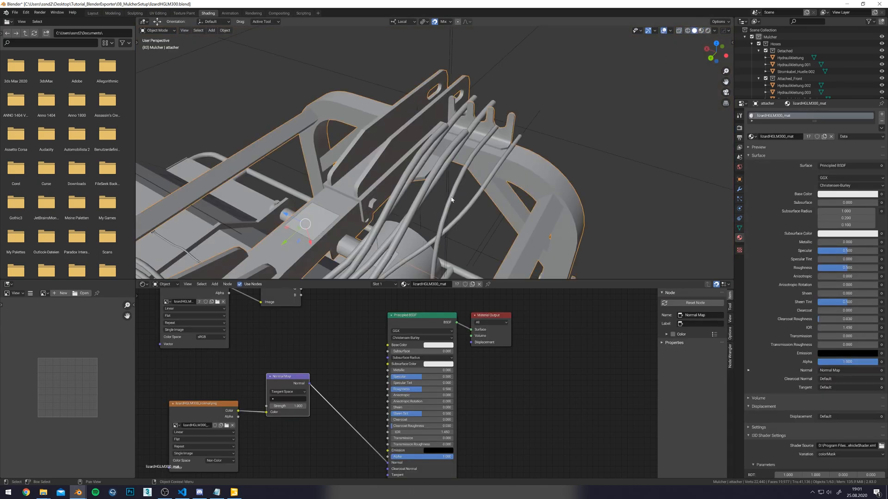
Enter Edit Mode on the attacher and delete the faces of the flat plate beneath one end of its cross beam.
key("Tab")
middle_click_drag(451, 199, 346, 168)
middle_click_drag(665, 195, 299, 193)
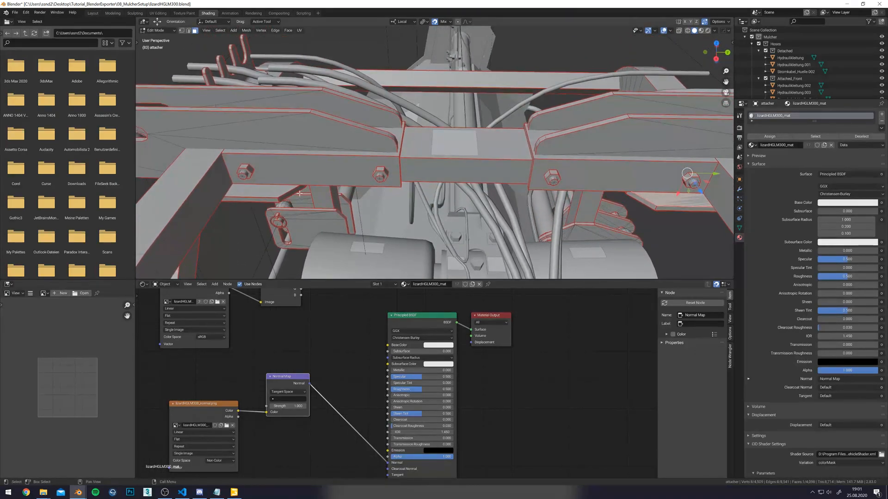
key("ctrl+KP_Add")
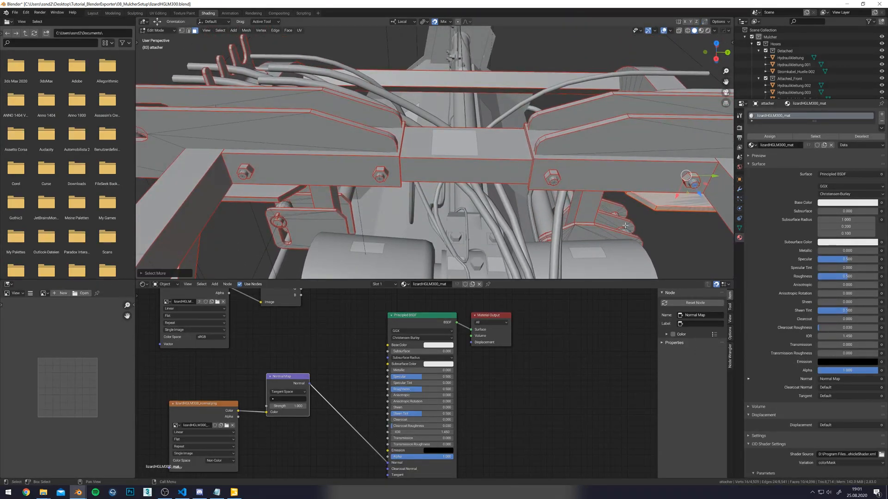
middle_click_drag(631, 228, 588, 221, "shift")
key("x")
left_click(577, 235)
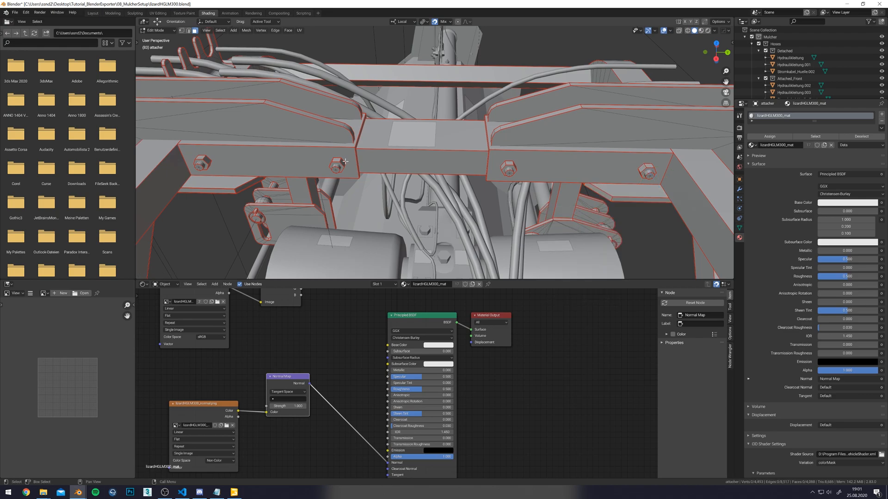
Delete the faces of the matching flat plate beneath the other end of the attacher's cross beam.
left_click(235, 182)
key("ctrl+KP_Add")
key("ctrl+KP_Add")
key("x")
left_click(288, 192)
middle_click_drag(331, 192, 409, 181)
left_click(268, 217)
middle_click_drag(411, 213, 481, 170, "alt")
Return the attacher to Object Mode and save lizardHGLM300.blend.
scroll(404, 211, "down", 4)
key("alt+z")
key("alt+z")
key("Tab")
scroll(432, 176, "down", 2)
middle_click_drag(541, 119, 455, 160, "alt")
key("ctrl+s")
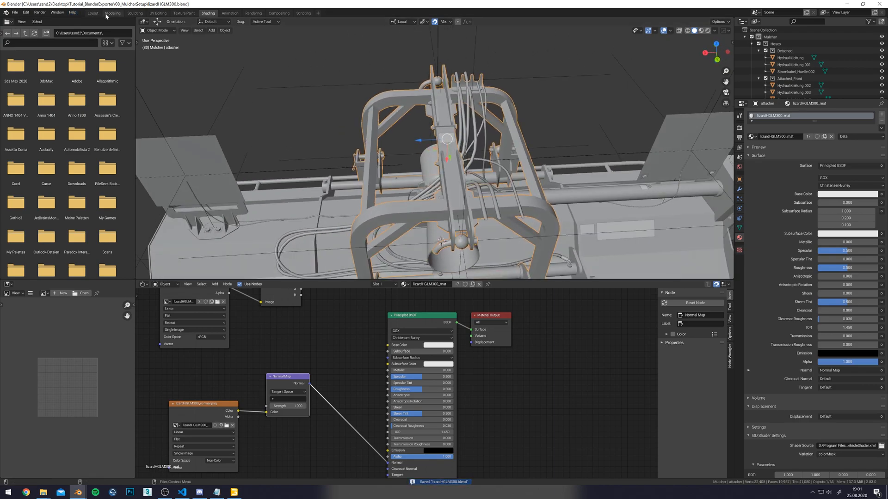
Open the Layout workspace with X-ray off and collapse the Hoses collection in the Outliner.
left_click(92, 13)
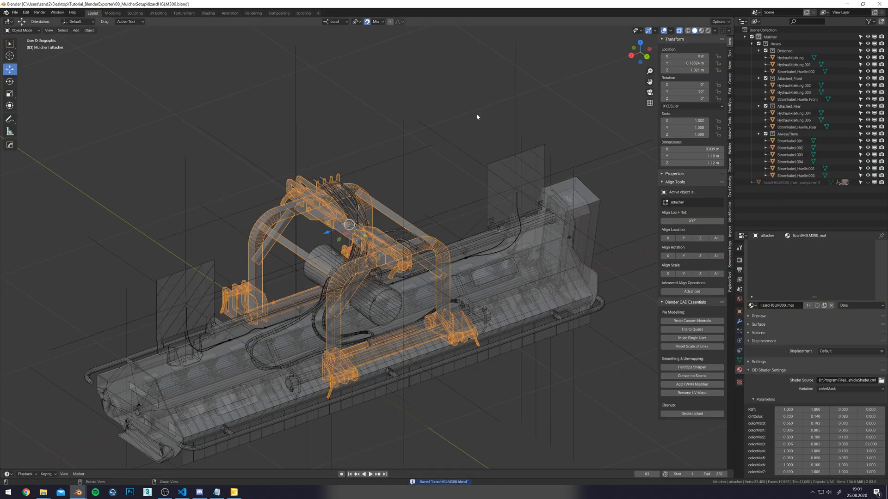
key("alt+z")
middle_click_drag(637, 88, 626, 99, "alt")
left_click(627, 99)
left_click(752, 44)
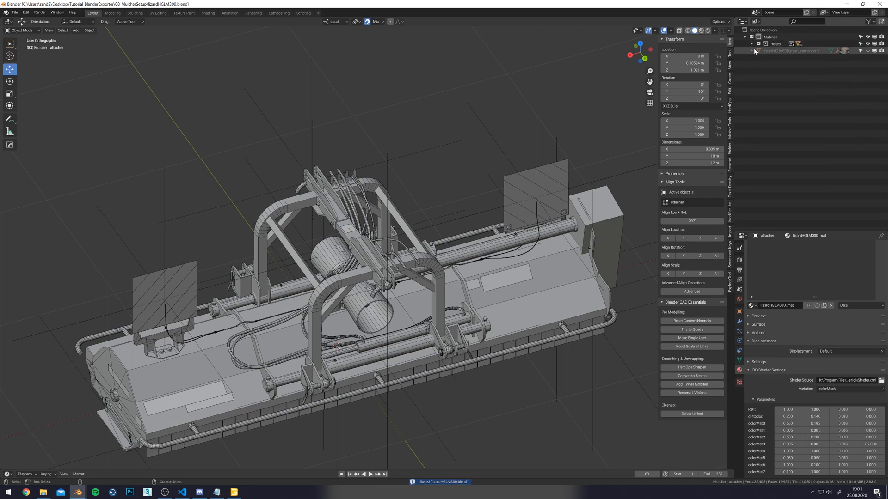
left_click(753, 44)
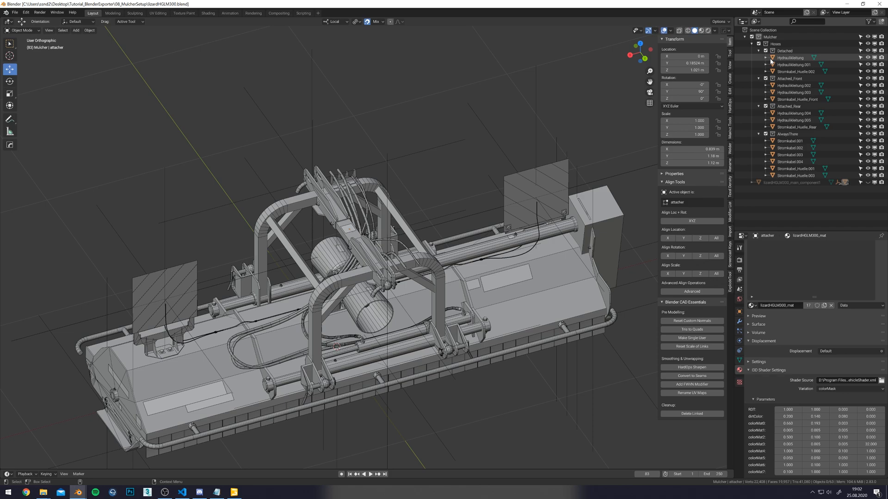
left_click(752, 44)
Add an armature to the Mulcher collection and rename the object rootArmature.
left_click(769, 37)
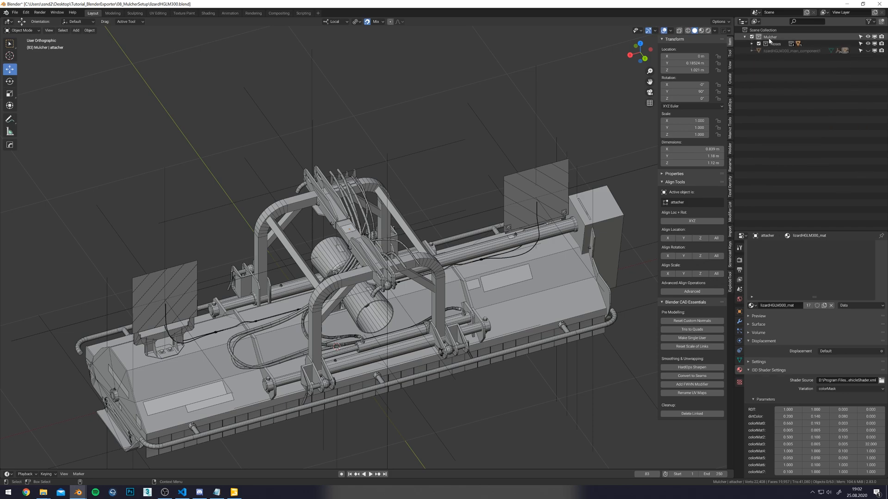
left_click(76, 31)
left_click(88, 90)
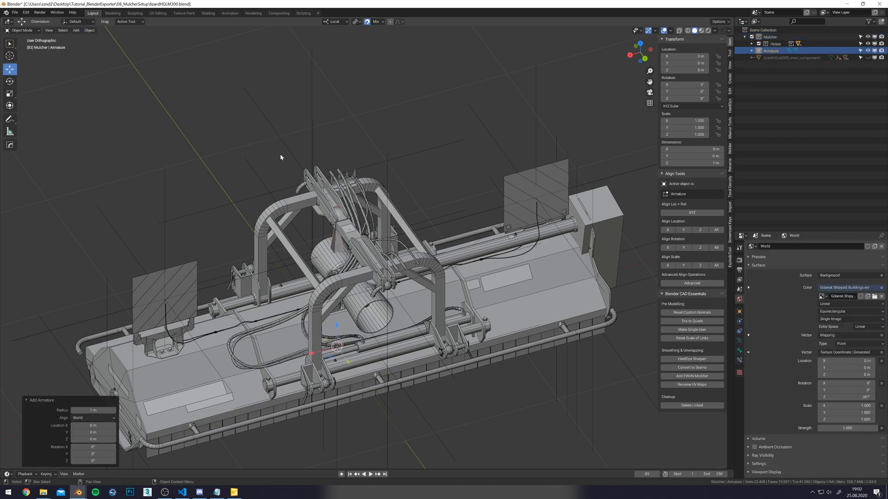
double_click(771, 51)
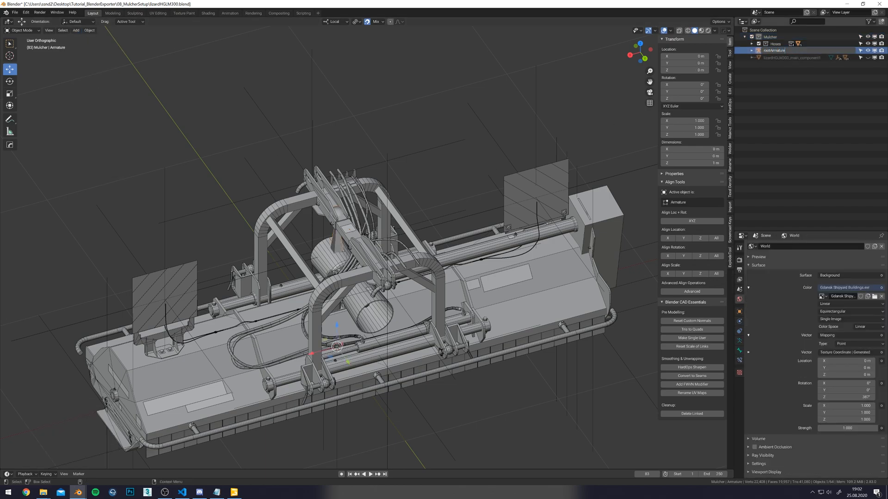
key("Return")
Rename the armature data block rootArmature and its bone rootBone.
left_click(751, 58)
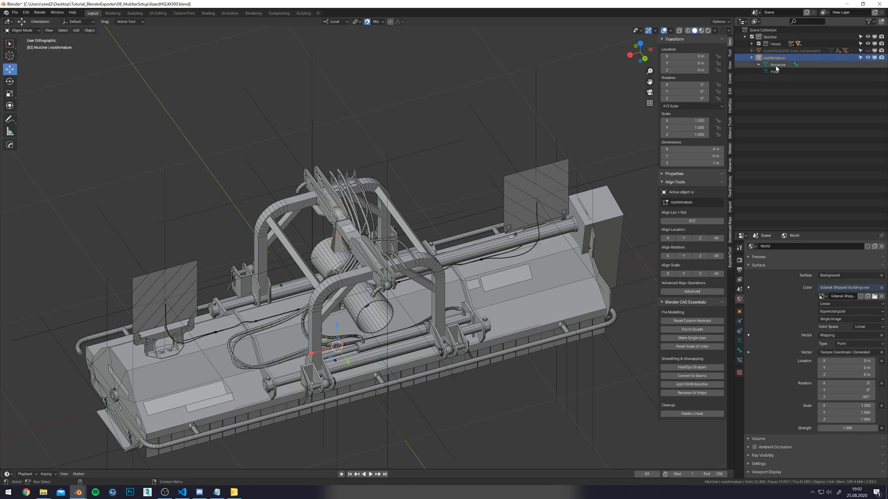
double_click(776, 66)
type("rootArmature")
key("Return")
left_click(759, 64)
double_click(781, 71)
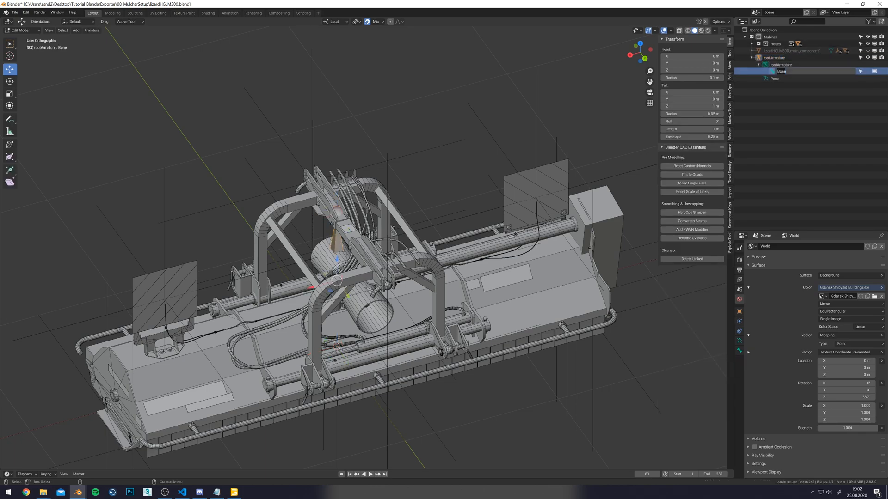
type("rootBone")
key("Return")
Expand lizardHGLM300_main_component1 and try to parent rootArmature to the attacher.
left_click(752, 50)
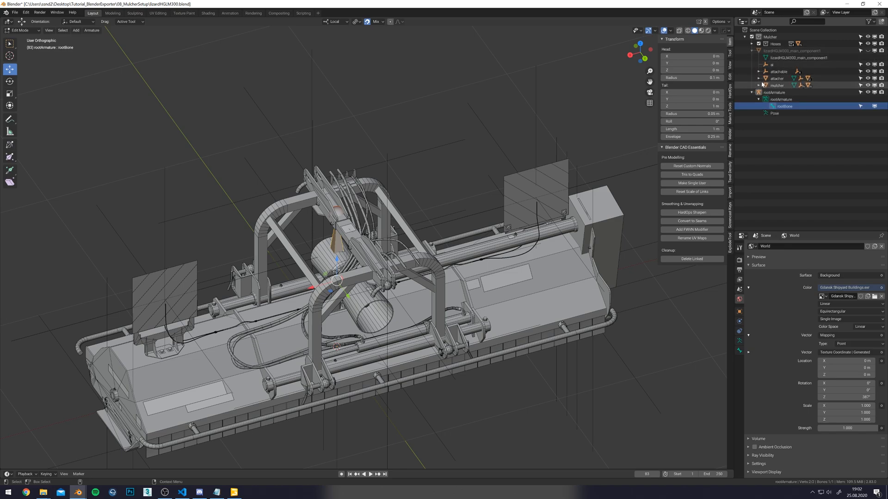
left_click(773, 92)
left_click(777, 79, "ctrl")
middle_click_drag(479, 105, 471, 94, "shift")
key("ctrl+p")
left_click(473, 94)
scroll(406, 152, "up", 2)
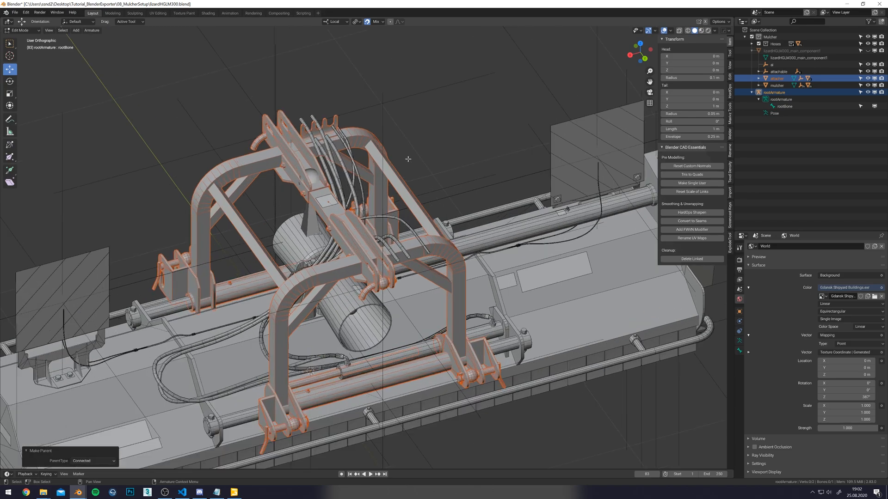
scroll(413, 155, "down", 3)
Return rootArmature to Object Mode and parent it to the attacher as Object with Keep Transform.
key("Tab")
scroll(434, 154, "up", 2)
left_click_drag(773, 93, 769, 88)
left_click(775, 79)
left_click(773, 94)
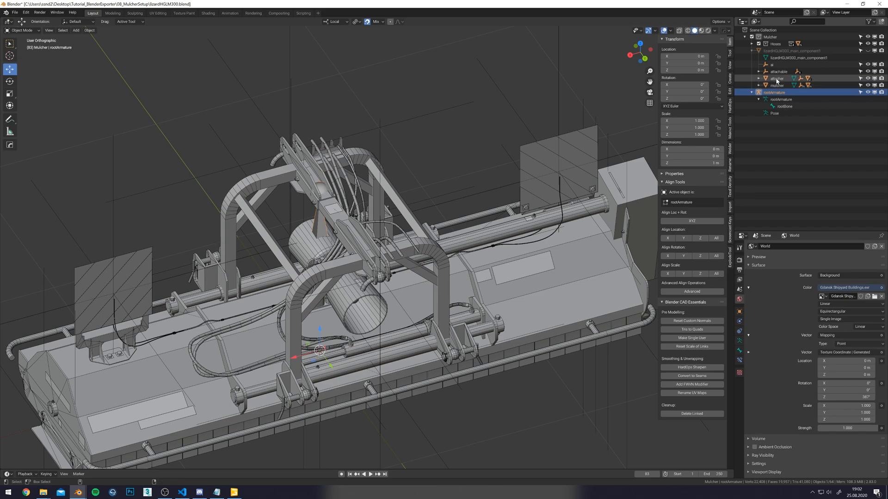
left_click(777, 79, "ctrl")
middle_click_drag(494, 114, 487, 116)
key("ctrl+p")
left_click(491, 117)
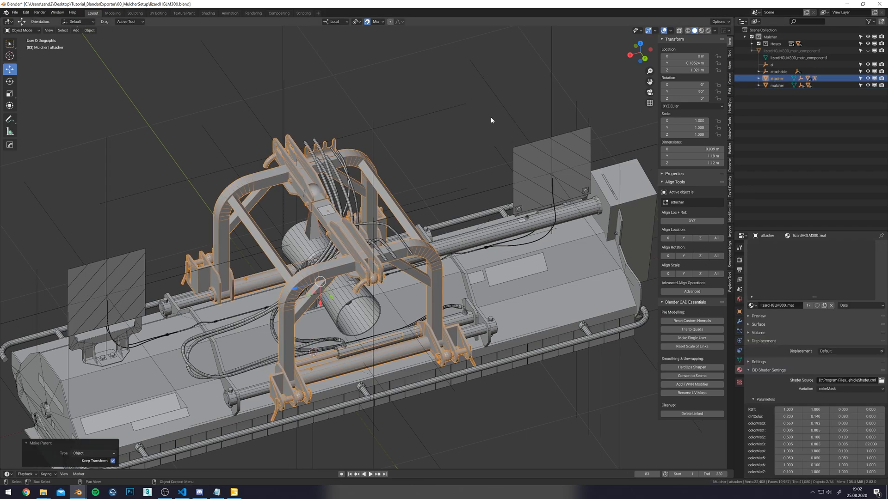
left_click(490, 118)
Expand the attacher hierarchy, test-move the attacher together with its children, and undo the move.
left_click(758, 78)
left_click(775, 79)
middle_click_drag(543, 162, 461, 187)
mouse_move(303, 206)
left_mouse_down()
mouse_move(287, 209)
mouse_move(301, 206)
left_mouse_up()
key("ctrl+z")
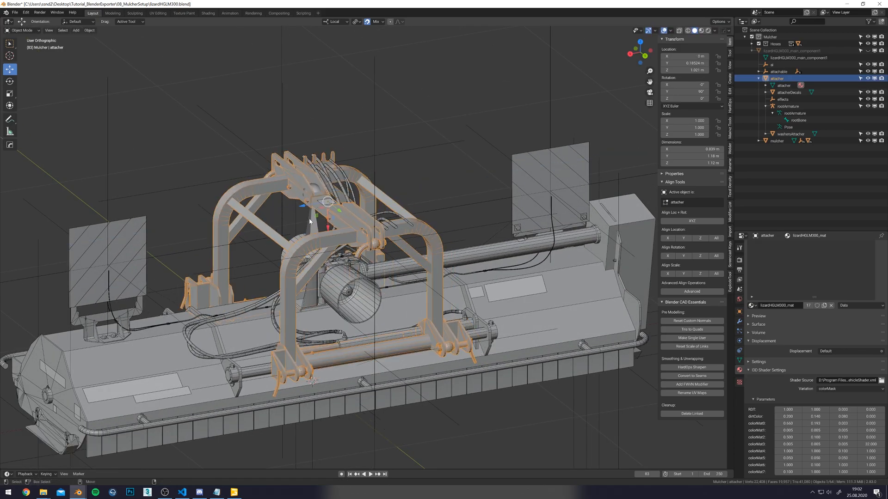
Raise rootArmature up to the attacher's upper crossbeam, at about 0.989 m on Z.
left_click(310, 221)
middle_click_drag(311, 221, 359, 206, "alt")
key("alt+z")
middle_click_drag(342, 259, 355, 257, "alt")
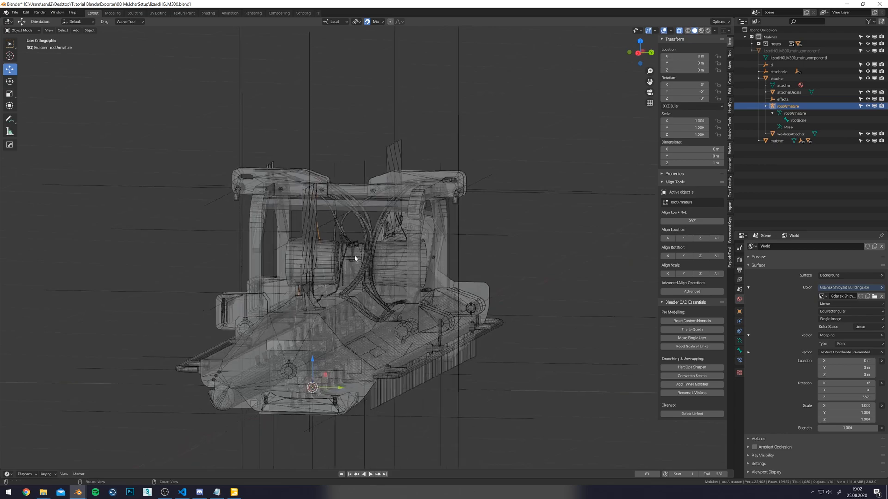
left_click_drag(325, 377, 343, 217)
scroll(360, 257, "up", 5)
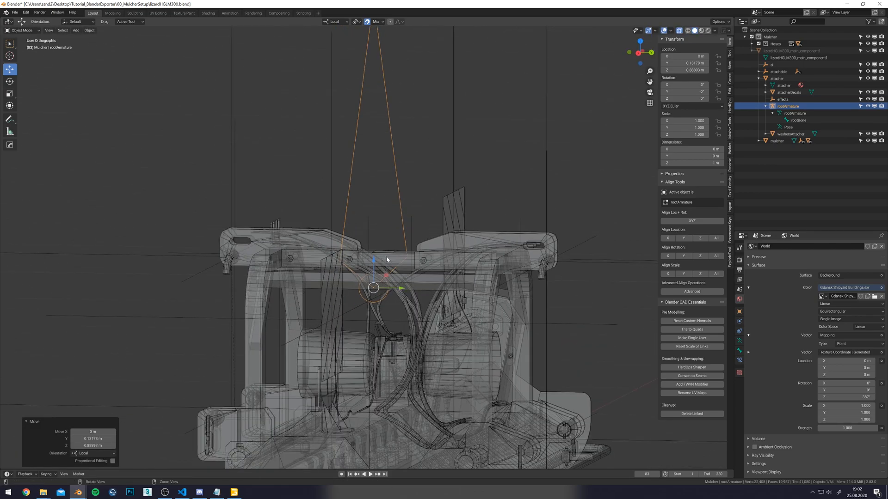
key("KP_1")
scroll(359, 253, "up", 2)
scroll(387, 323, "up", 3)
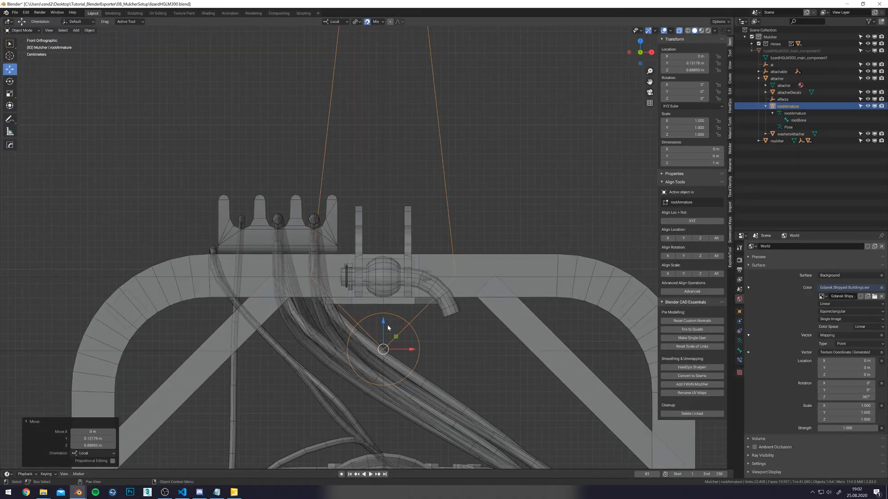
left_click_drag(384, 326, 384, 276)
key("KP_3")
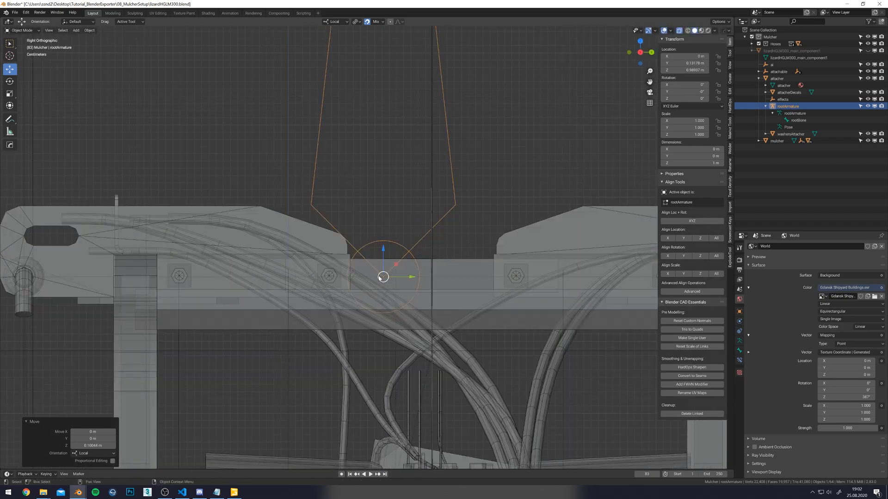
Shift rootArmature along Y to about 0.185 m on the attacher's beam and save the file.
scroll(392, 274, "down", 3)
middle_click_drag(392, 275, 417, 278)
mouse_move(404, 262)
left_mouse_down()
mouse_move(380, 252)
mouse_move(400, 252)
left_mouse_up()
middle_click_drag(400, 252, 414, 275)
middle_click_drag(412, 244, 389, 214)
scroll(368, 245, "down", 6)
key("ctrl+s")
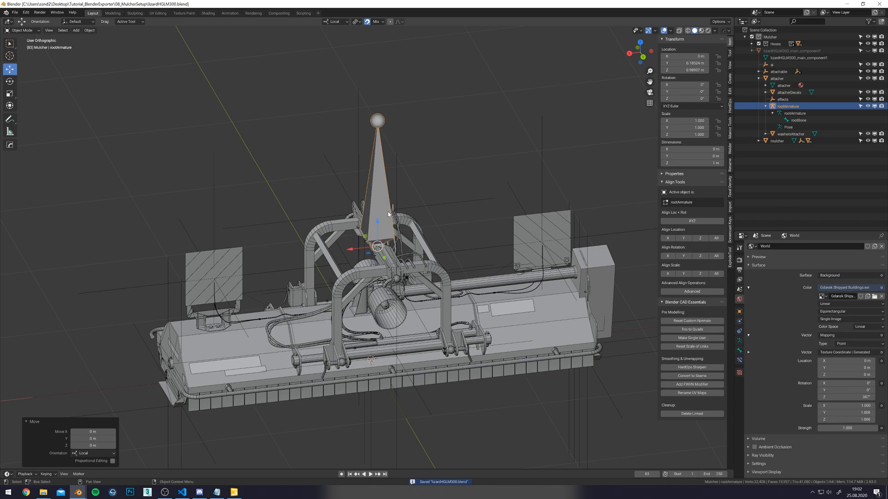
Duplicate rootArmature in place and rename the copy mulcherArmature.
middle_click_drag(169, 142, 595, 181)
left_click(785, 106)
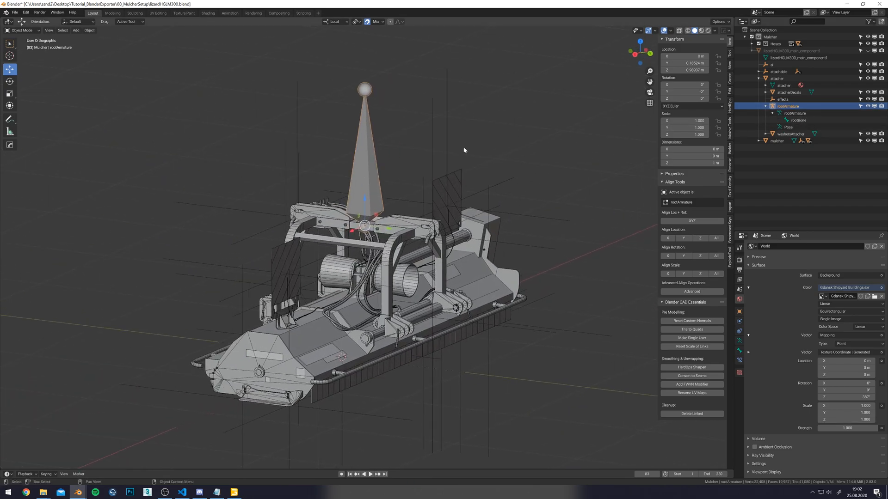
key("shift+d")
right_click(434, 132)
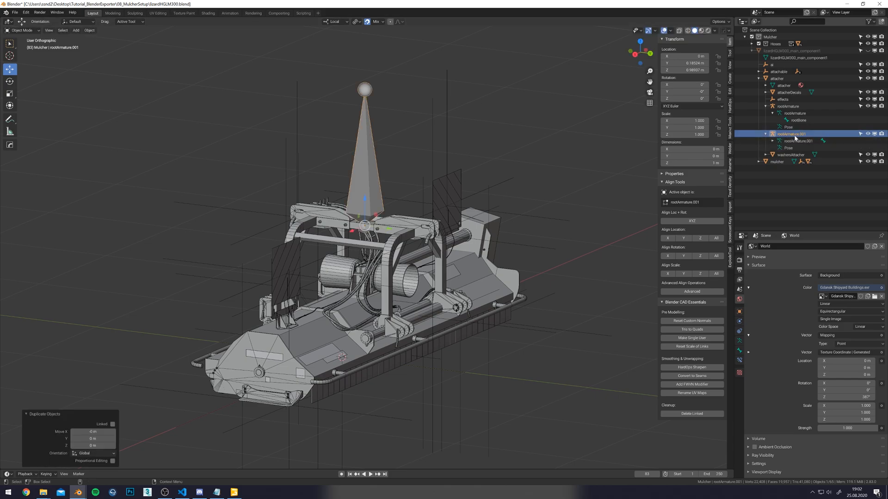
double_click(791, 134)
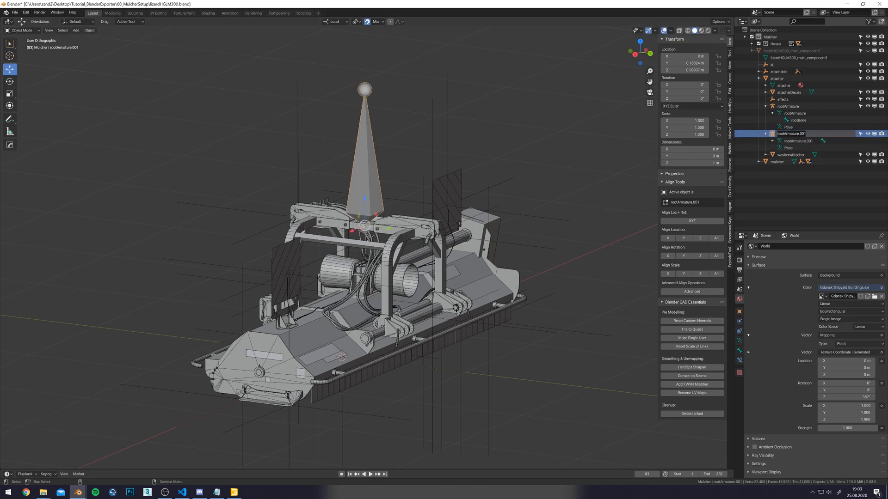
type("mulcherArmature")
key("Return")
Rename the copy's armature data block mulcherArmature and its bone mulcherBone.
double_click(804, 108)
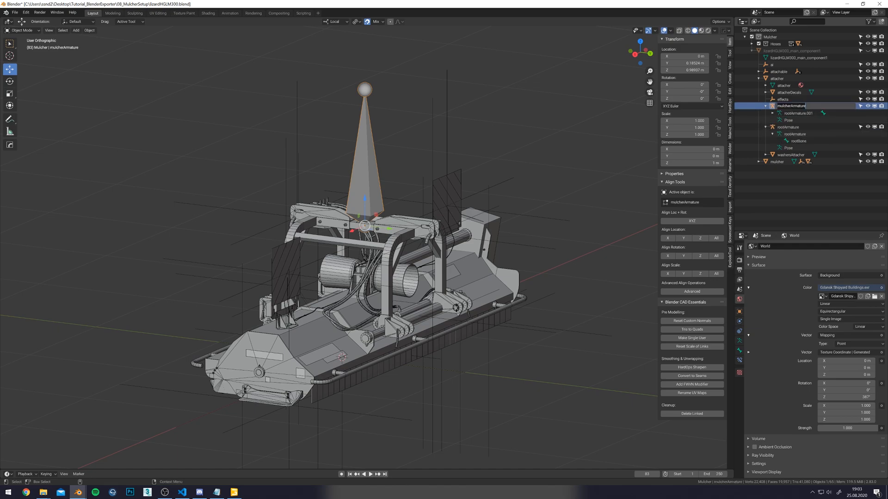
double_click(802, 112)
left_click(773, 113)
double_click(798, 120)
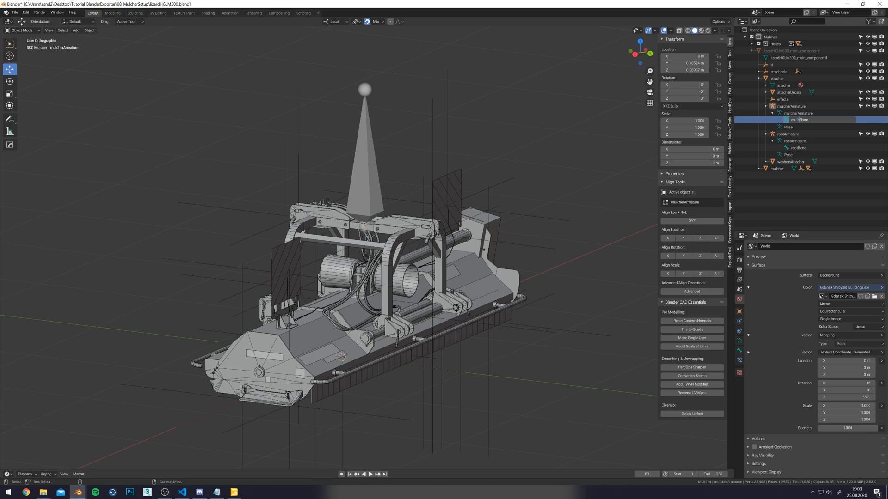
key("Return")
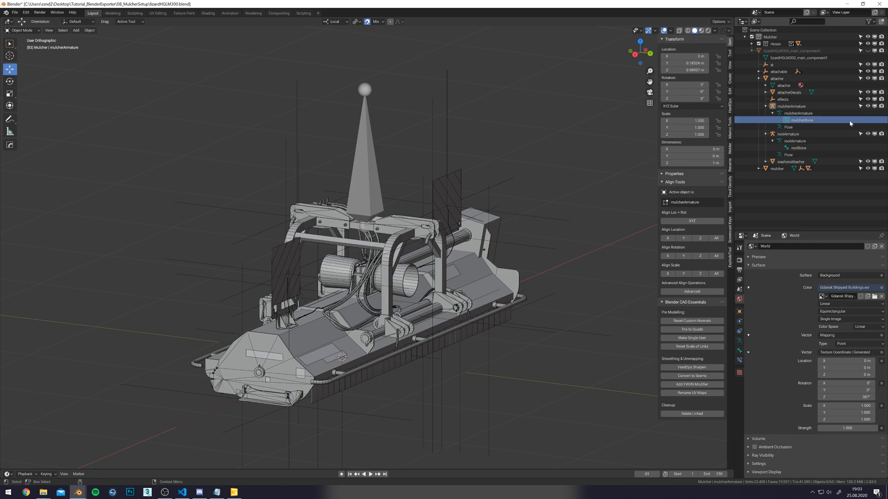
Rotate rootArmature 90° about its local X axis.
left_click(854, 134)
key("KP_Decimal")
key("shift+space")
key("r")
left_click_drag(386, 207, 366, 171)
key("w")
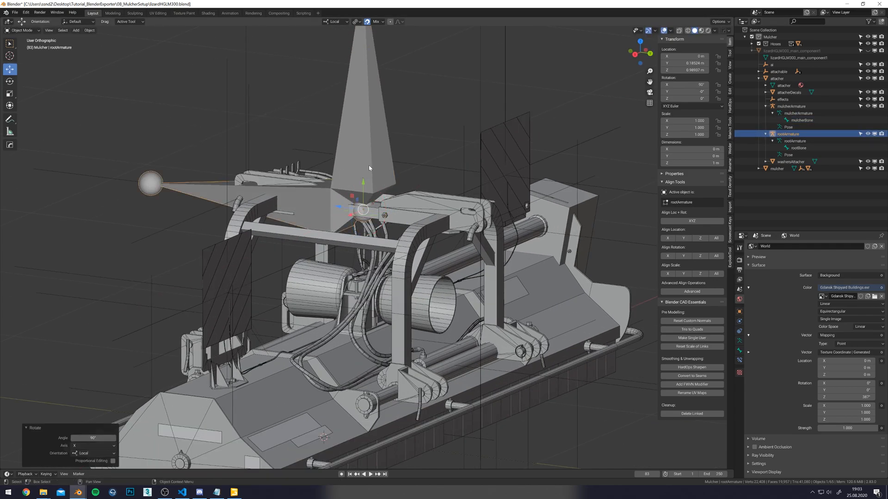
Select mulcherArmature, try lowering it about 0.34 m, and reset its location to 0 on all axes.
scroll(365, 171, "down", 2)
middle_click_drag(379, 184, 346, 194)
middle_click_drag(289, 223, 501, 173, "shift")
scroll(363, 218, "up", 2)
middle_click_drag(348, 155, 450, 95)
left_click(443, 203)
middle_click_drag(338, 252, 386, 280)
middle_click_drag(442, 208, 478, 173)
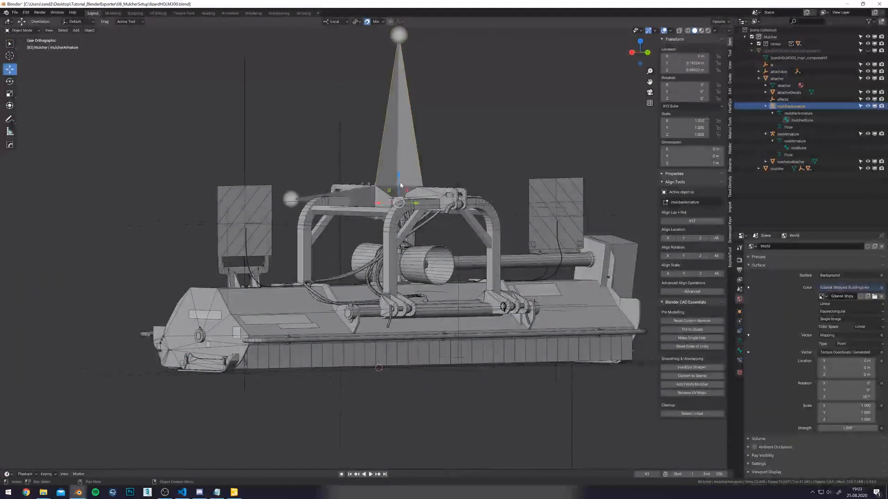
left_click_drag(401, 185, 400, 241)
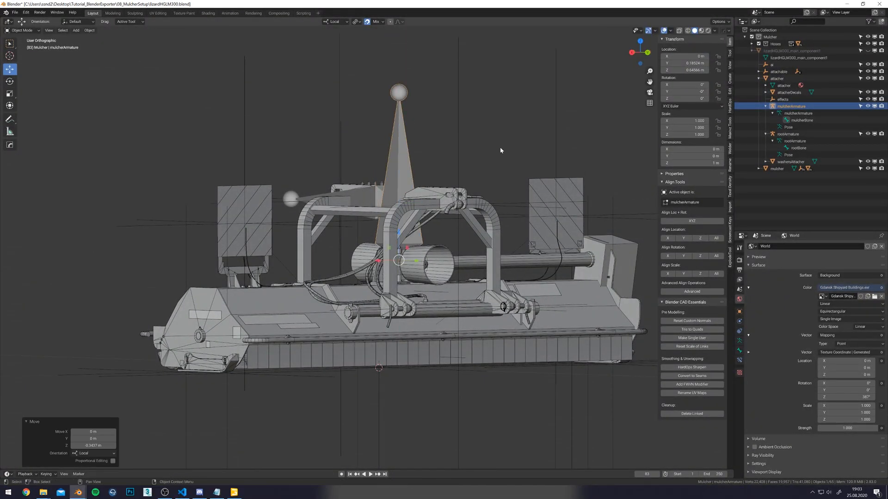
middle_click_drag(602, 178, 602, 148)
key("alt+z")
key("alt+z")
key("BackSpace")
key("BackSpace")
Compare mulcherArmature with the mulcher's origin and move it along Y in the side view.
middle_click_drag(422, 236, 382, 318)
left_click(374, 323)
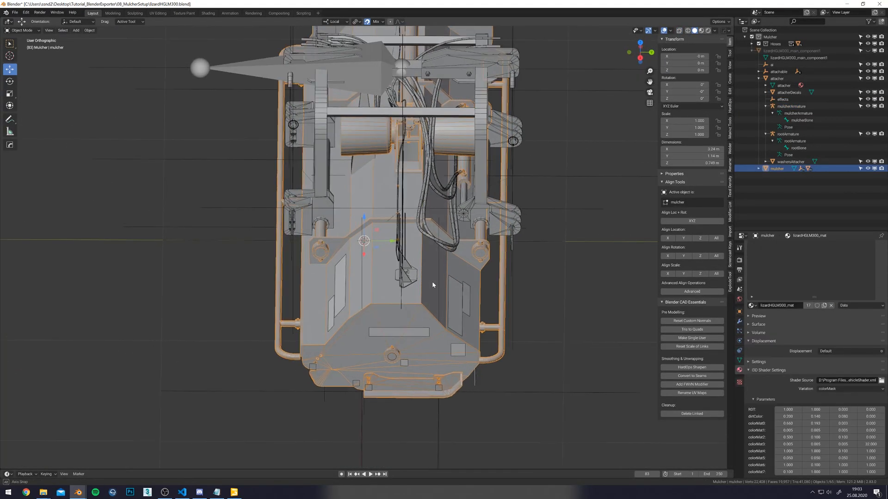
middle_click_drag(396, 71, 419, 148, "shift")
scroll(397, 149, "up", 1)
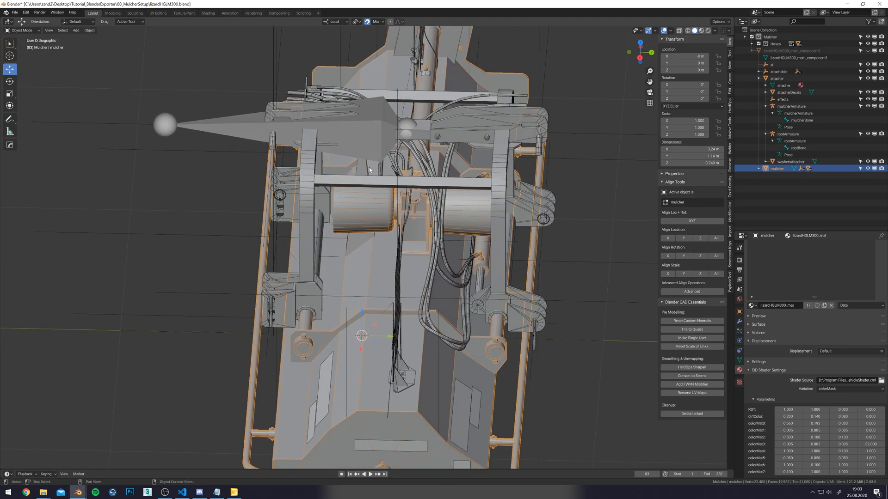
left_click(364, 244)
middle_click_drag(438, 287, 446, 265)
key("KP_1")
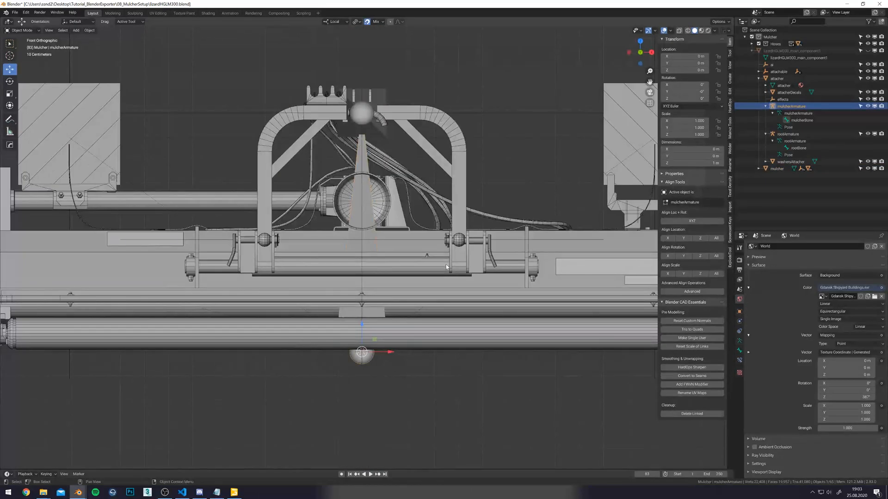
key("KP_3")
scroll(342, 305, "up", 6)
key("shift+Tab")
key("g")
key("y")
left_click(412, 320)
scroll(411, 320, "down", 1)
Snap mulcherArmature along Y to about 0.222 m, keeping Z at 0, and save the file.
left_click_drag(393, 329, 383, 220)
key("shift+Tab")
scroll(400, 238, "down", 6)
key("shift+Tab")
middle_click_drag(438, 210, 395, 220)
scroll(396, 220, "up", 5)
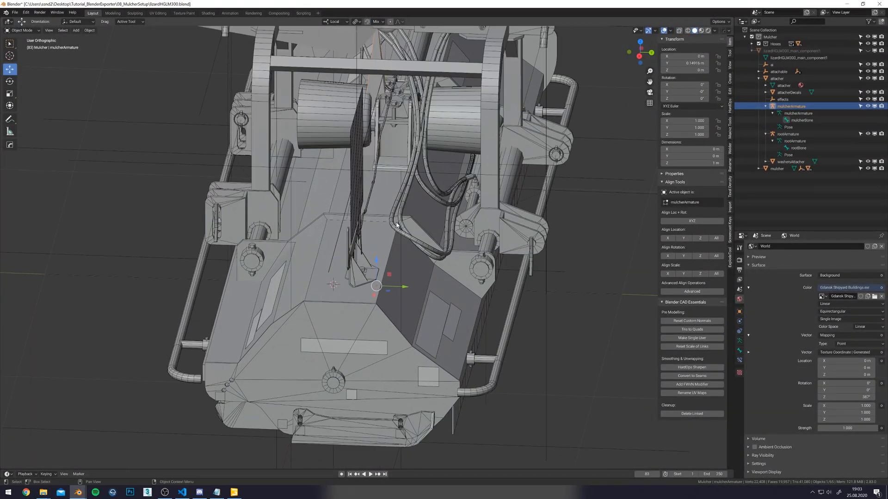
left_click_drag(398, 291, 394, 121)
middle_click_drag(444, 185, 455, 213)
key("ctrl+s")
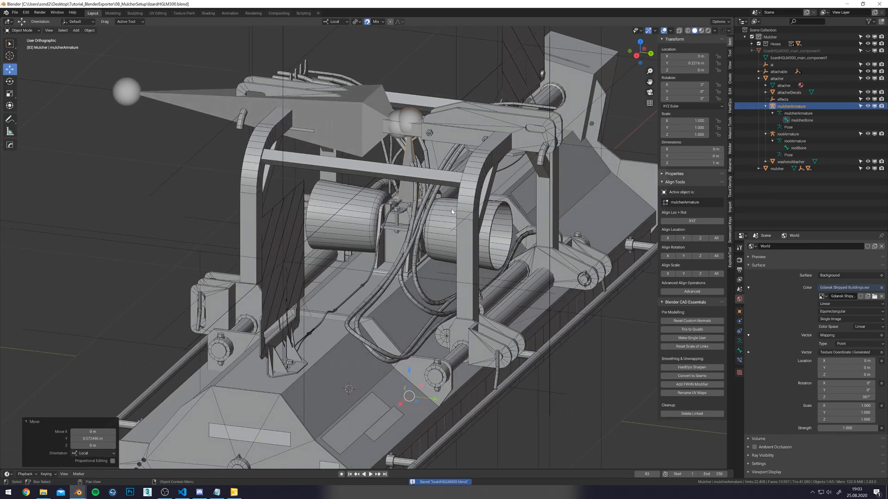
Collapse both armatures in the hierarchy, parent mulcherArmature to the mulcher as Object with Keep Transform, and save.
scroll(421, 182, "down", 5)
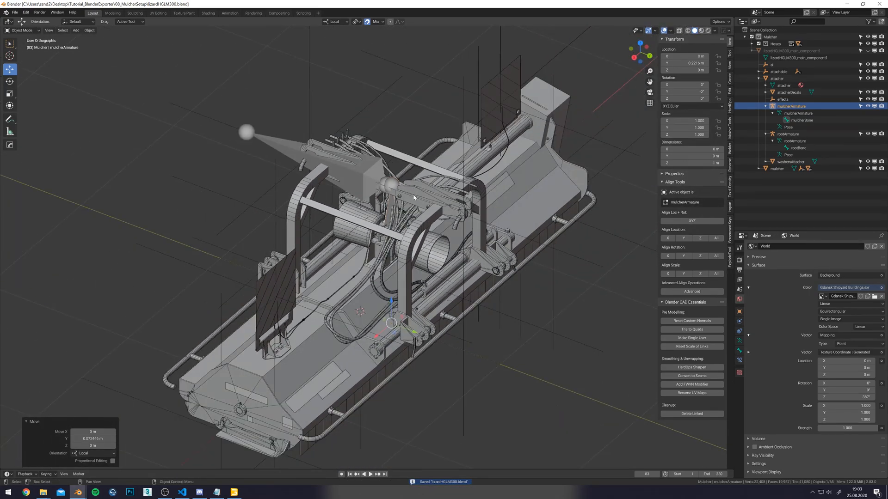
left_click(766, 107)
left_click(766, 113)
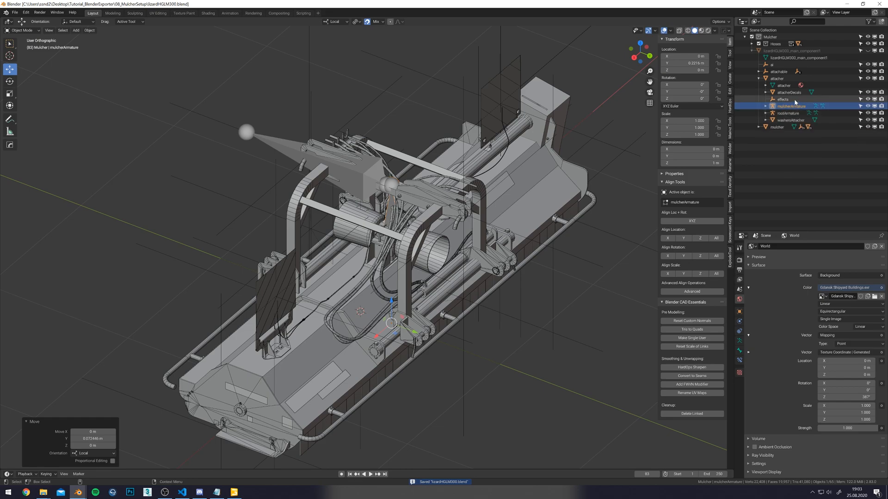
left_click(781, 128, "ctrl")
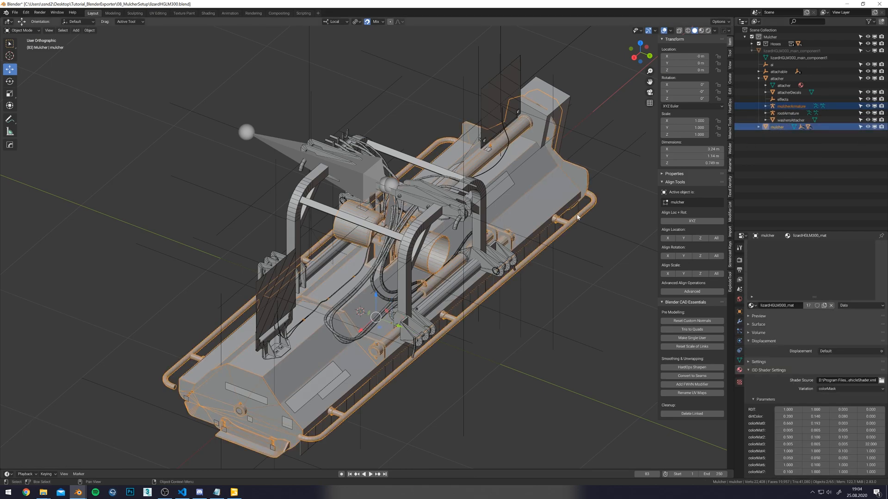
key("ctrl+p")
left_click(572, 213)
middle_click_drag(572, 214, 540, 221)
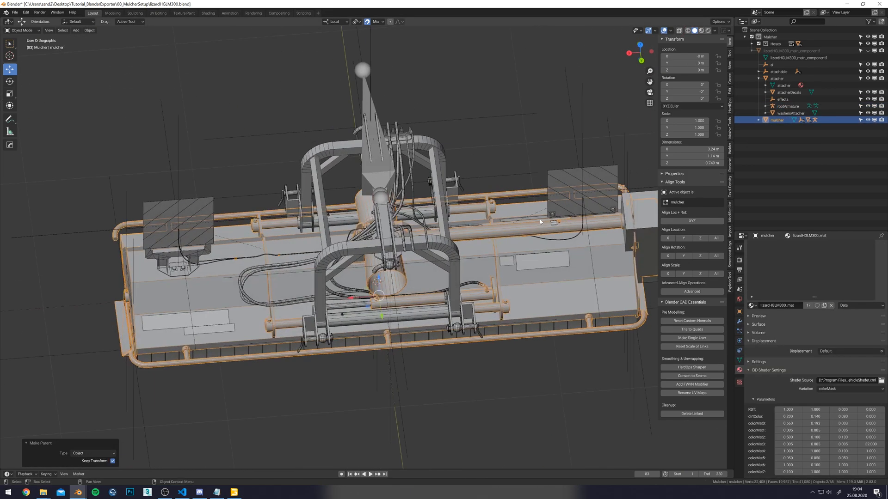
key("ctrl+s")
Collapse the attacher and mulcher hierarchies, undo a brief transform test on the mulcher, and save the file.
left_click(758, 78)
left_click(773, 86)
left_click_drag(351, 295, 383, 281, "alt")
key("e")
key("w")
key("ctrl+z")
key("ctrl+s")
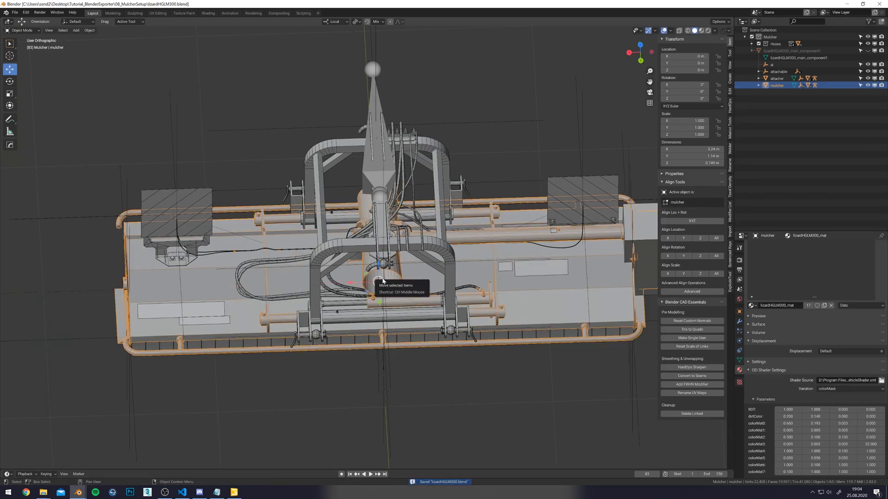
Expand the Hoses collection and join all AlwaysThere cables into Stromkabel_Huelle.003.
left_click(751, 43)
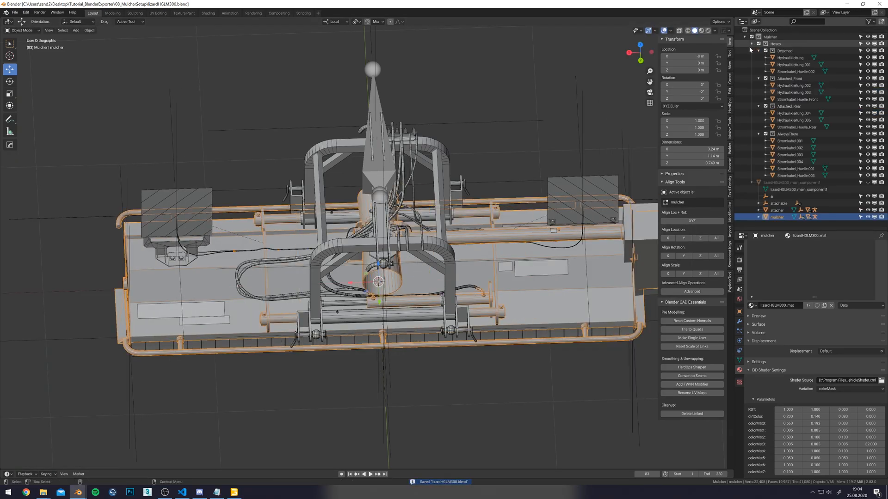
left_click(792, 175)
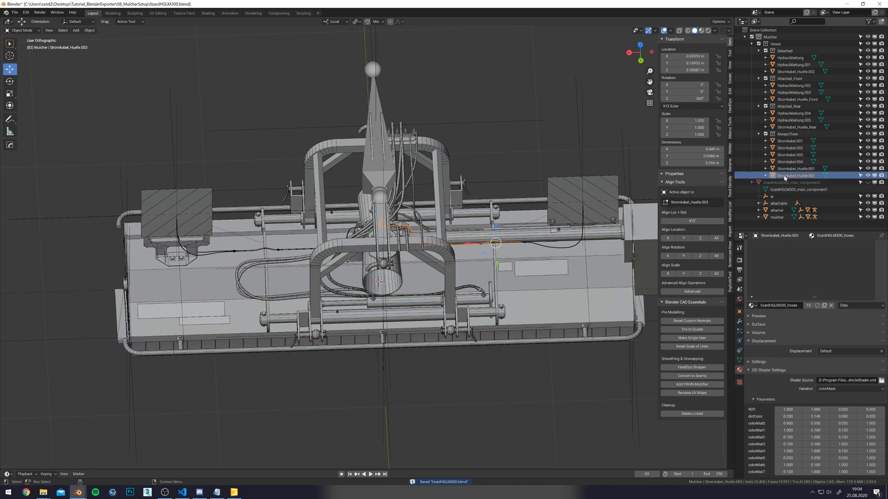
middle_click_drag(532, 224, 491, 220)
scroll(490, 220, "up", 3)
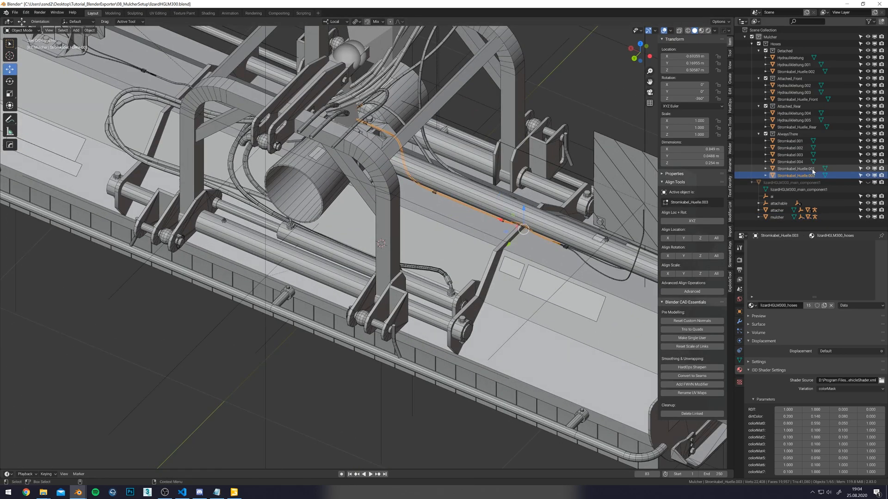
left_click(793, 142, "shift")
scroll(412, 221, "down", 4)
middle_click_drag(408, 222, 472, 227)
key("alt+z")
key("alt+z")
right_click(448, 222)
left_click(449, 227)
Rename the joined cable object warningSignsCables.
double_click(791, 141)
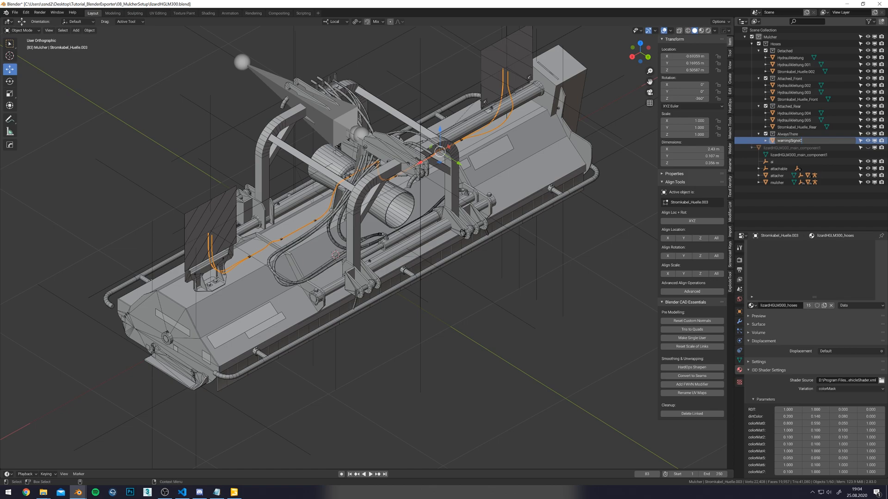
type("s")
key("Return")
Parent warningSignsCables to the warningSigns object under the mulcher's visuals and check its place in the hierarchy.
left_click(759, 176)
left_click(759, 176)
left_click(759, 183)
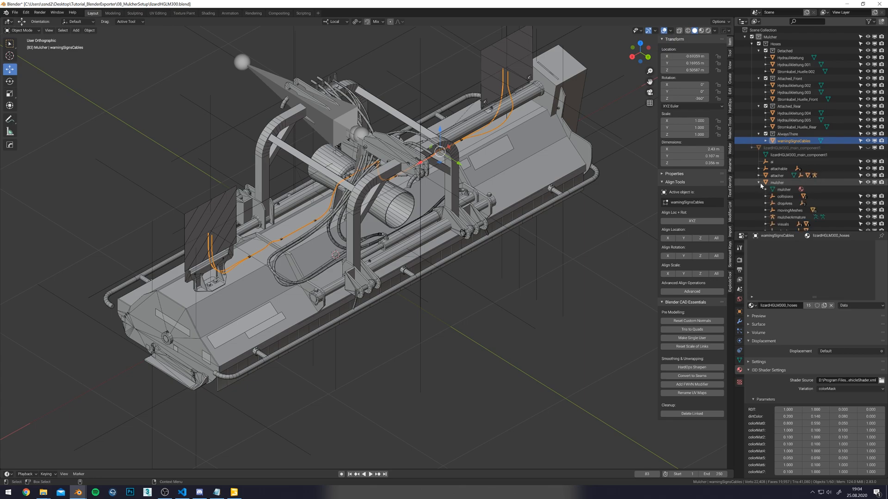
scroll(759, 183, "down", 1)
left_click(764, 211)
scroll(765, 211, "down", 2)
left_click(795, 204, "ctrl")
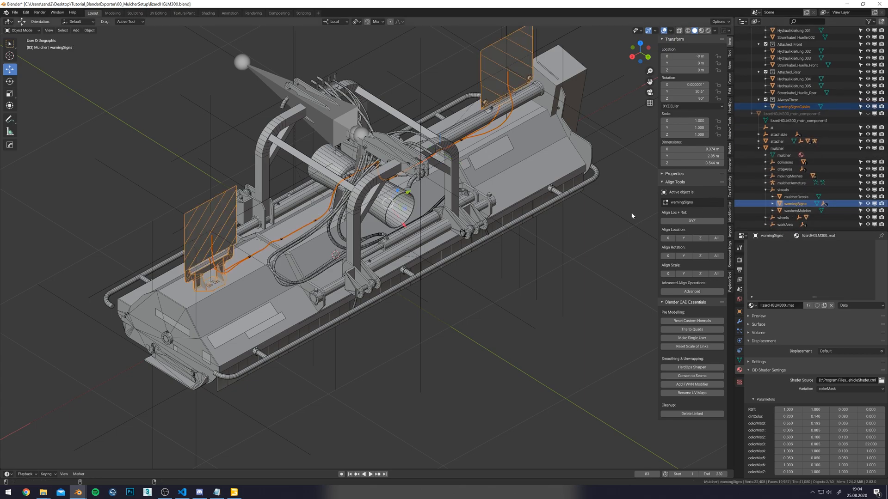
middle_click_drag(498, 241, 476, 222, "shift")
key("ctrl+p")
left_click(476, 220)
left_click(476, 220)
left_click(774, 204)
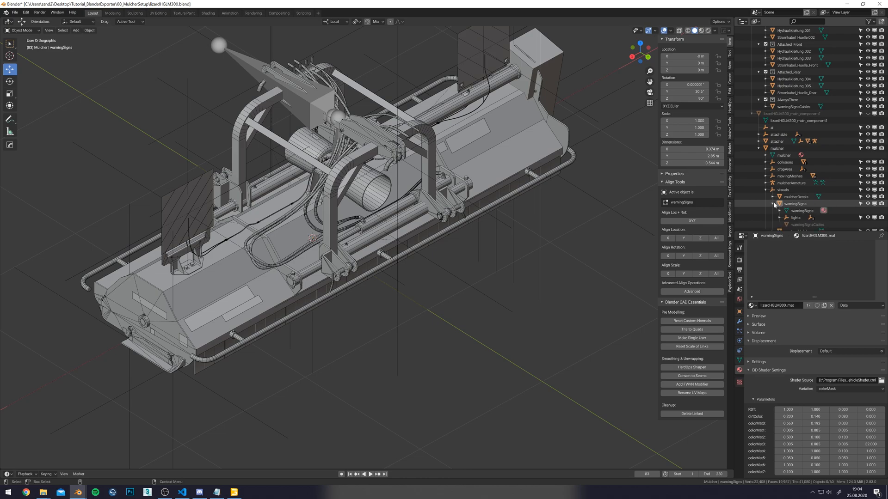
left_click(774, 204)
Move warningSignsCables to the Mulcher collection.
middle_click_drag(545, 158, 512, 157)
scroll(792, 123, "up", 2)
left_click(799, 134)
key("m")
mouse_move(600, 152)
left_click(643, 150)
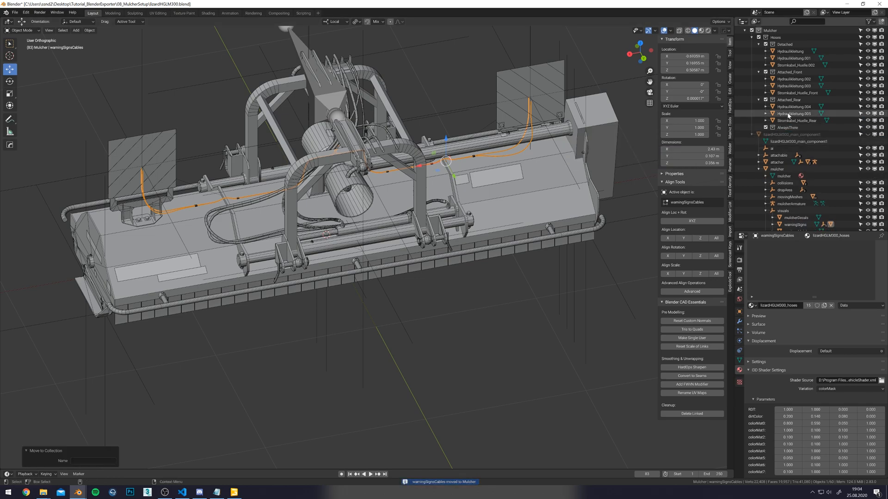
Delete the empty AlwaysThere collection from Hoses.
middle_click_drag(417, 164, 431, 199, "shift")
scroll(431, 198, "up", 5)
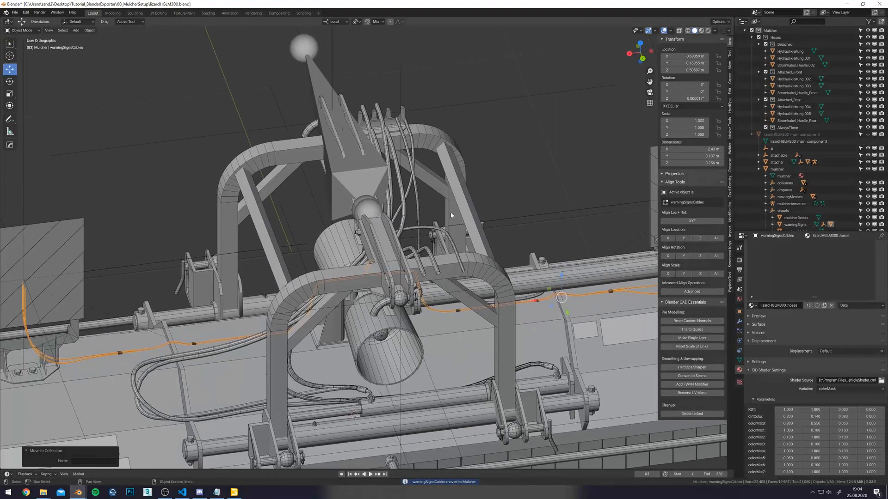
left_click(777, 121)
right_click(785, 128)
left_click(785, 129)
Check the detached and front hoses, and exclude the Attached_Front and Attached_Rear collections from the view layer.
middle_click_drag(472, 98, 474, 170, "shift")
left_click(788, 65)
left_click(787, 51, "shift")
middle_click_drag(473, 218, 441, 219)
left_click(791, 79)
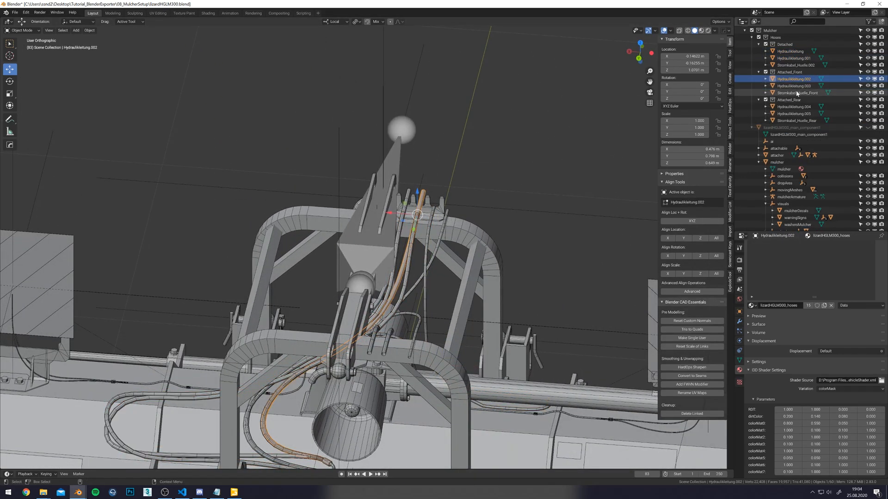
left_click(766, 72)
left_click(765, 85)
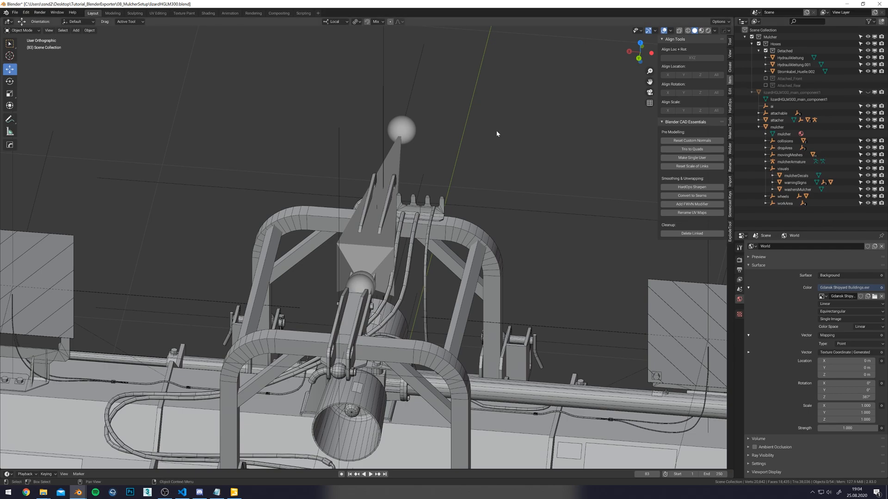
Join the two Hydraulikleitung hoses in the Detached collection into one object.
left_click(796, 72)
scroll(462, 243, "down", 3)
middle_click_drag(461, 244, 428, 152)
left_click(790, 64)
key("alt+z")
middle_click_drag(406, 180, 410, 177, "alt")
left_click(784, 58, "shift")
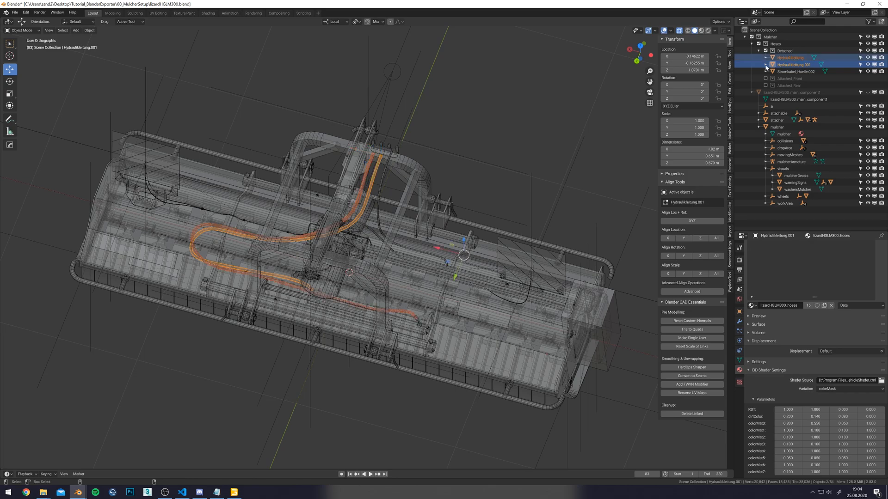
middle_click_drag(371, 209, 415, 217)
right_click(414, 216)
left_click(414, 213)
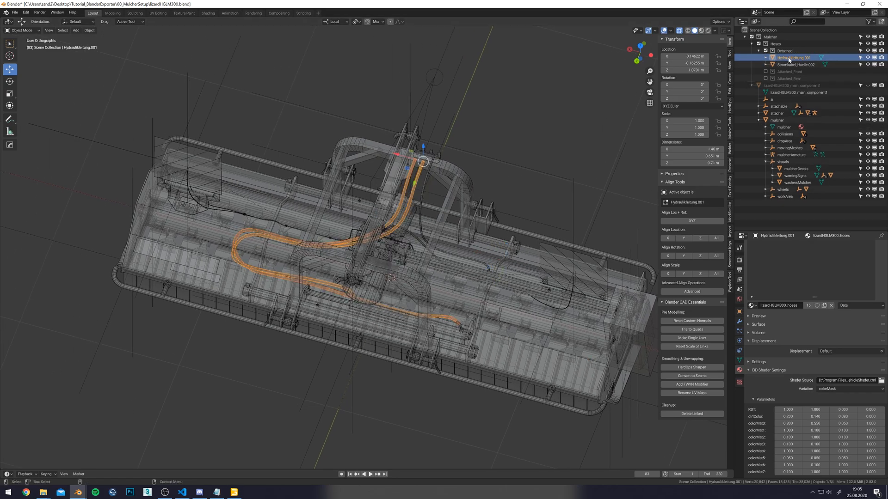
Rename the joined hydraulic hose object to hydraulicHoseDetached.
double_click(784, 58)
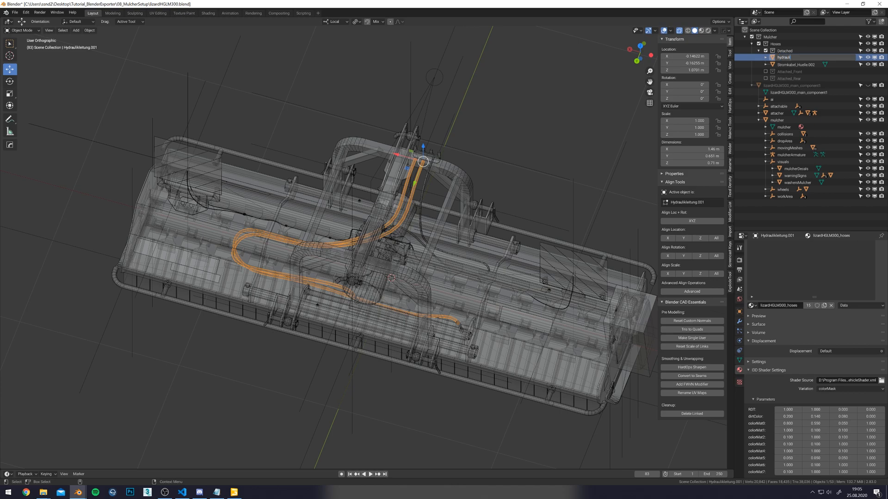
type("hydraulikHose")
key("Return")
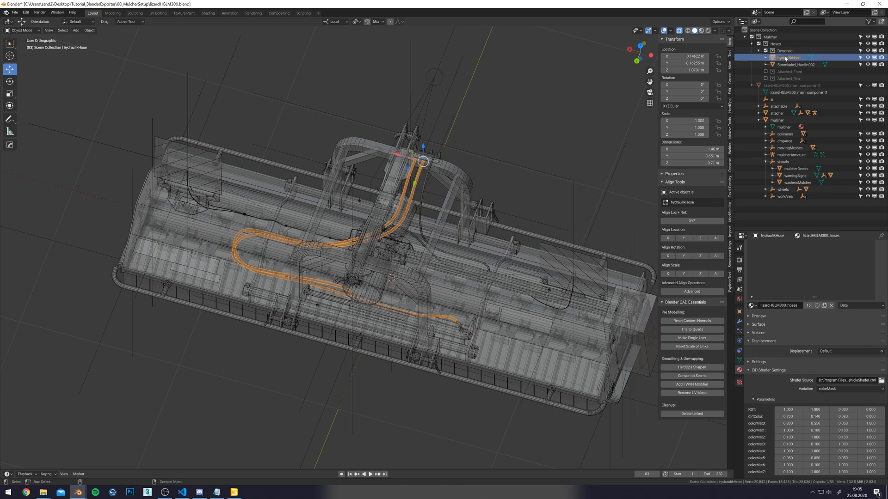
double_click(790, 58)
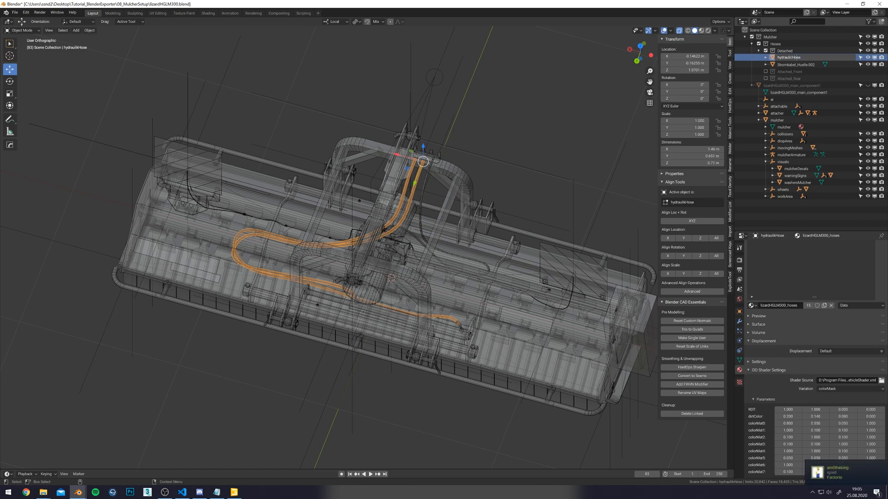
type("hydraulicHoseDetached")
key("Return")
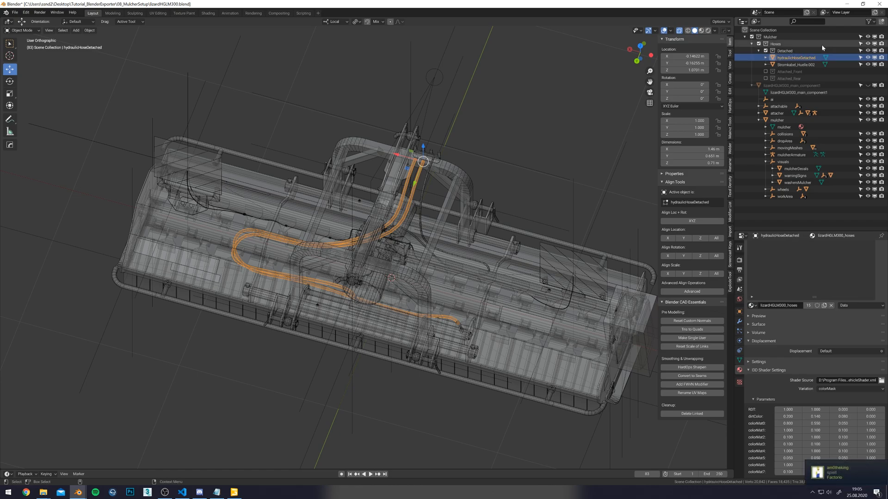
Rename Stromkabel_Huelle.002 to electricCableDetached and save the file.
double_click(799, 64)
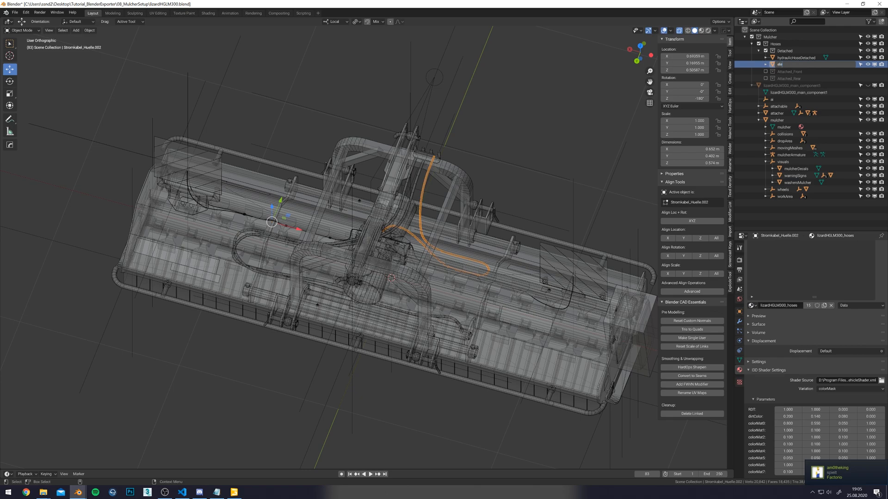
type("electricCableDetached")
key("Return")
middle_click_drag(541, 185, 513, 176)
key("ctrl+s")
Try moving the mulcher about 0.2 m along its local X axis to examine how the hoses relate to the frame.
key("alt+z")
scroll(531, 144, "up", 6)
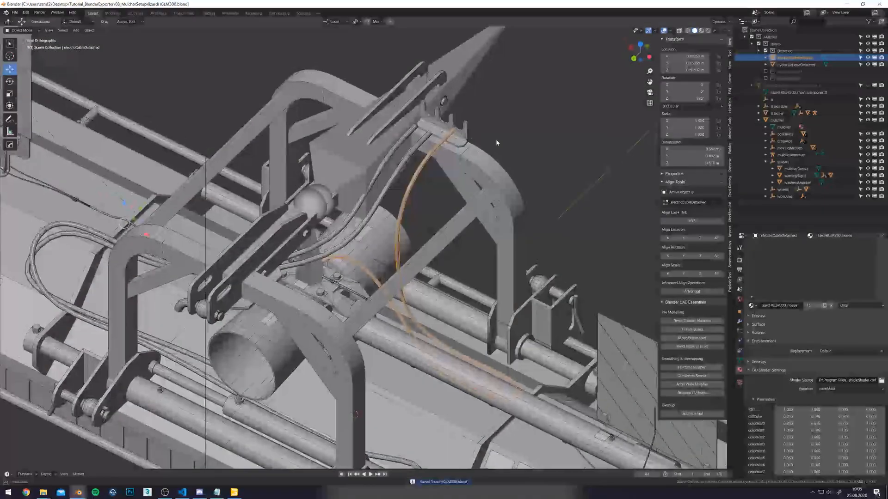
middle_click_drag(497, 143, 523, 150)
scroll(486, 176, "down", 4)
middle_click_drag(377, 245, 382, 248)
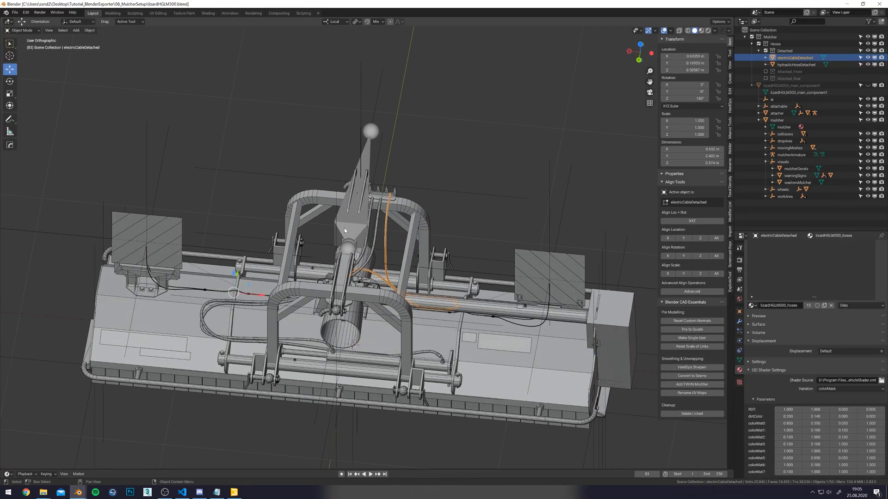
middle_click_drag(296, 311, 277, 237)
left_click(368, 267)
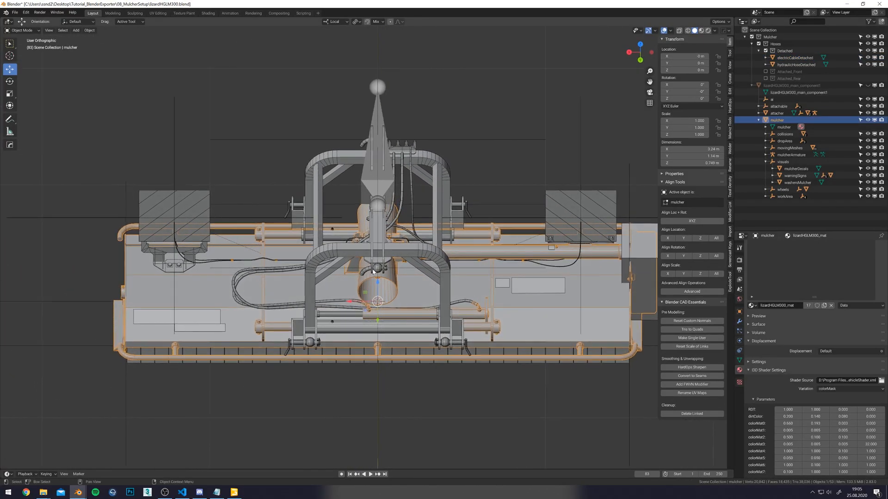
key("g")
key("x")
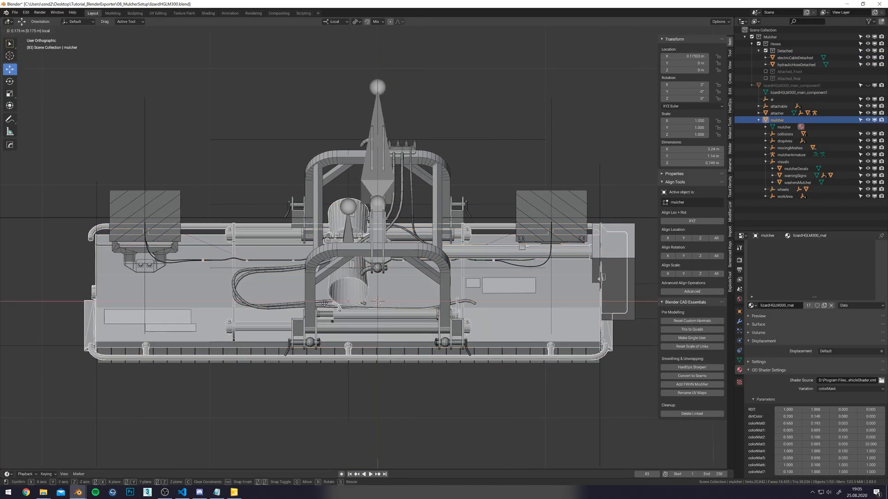
left_click(323, 303)
middle_click_drag(322, 303, 426, 197)
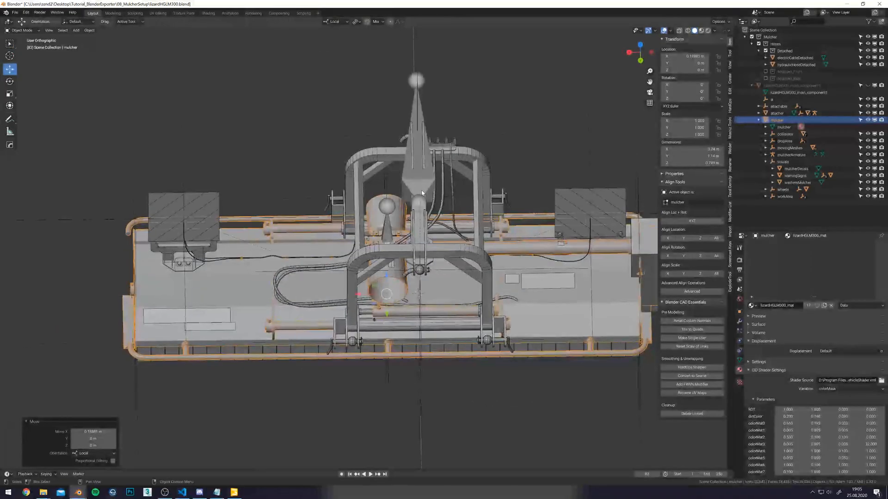
middle_click_drag(361, 272, 290, 188)
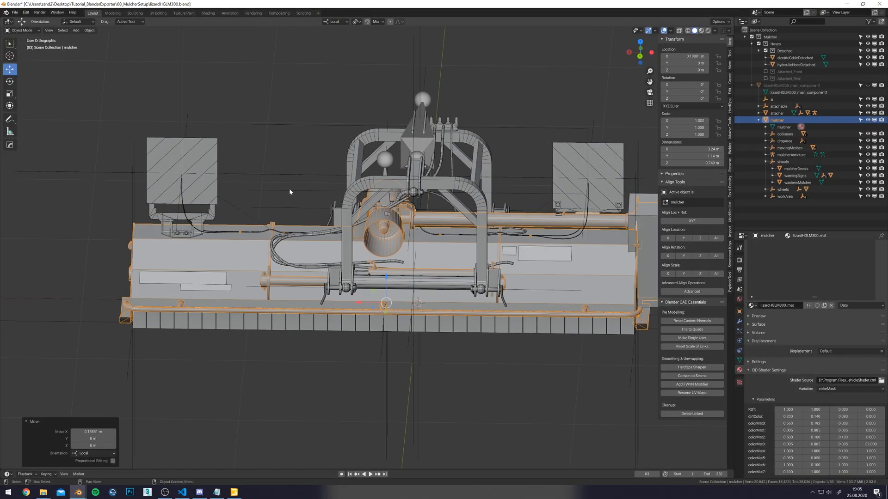
Parent hydraulicHoseDetached to mulcherArmature using Armature Deform With Empty Groups.
left_click(437, 234)
middle_click_drag(437, 235, 429, 162)
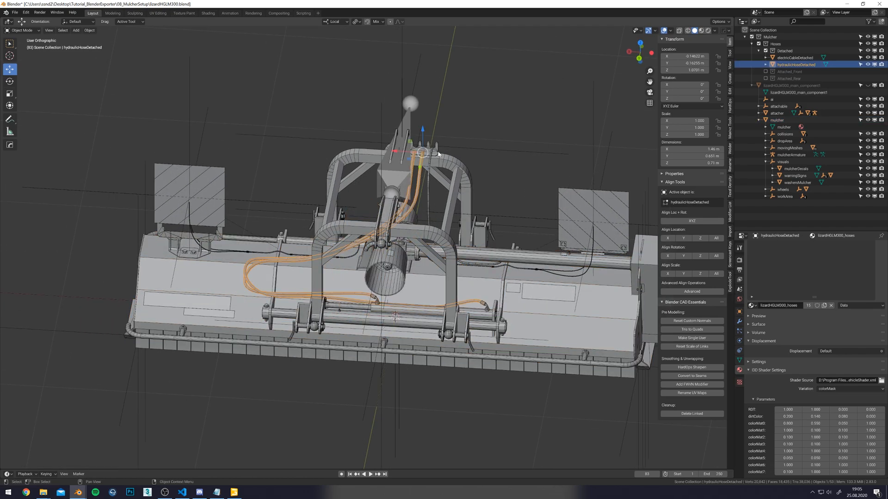
scroll(472, 207, "up", 1)
middle_click_drag(471, 201, 351, 281)
left_click(349, 282)
key("ctrl+p")
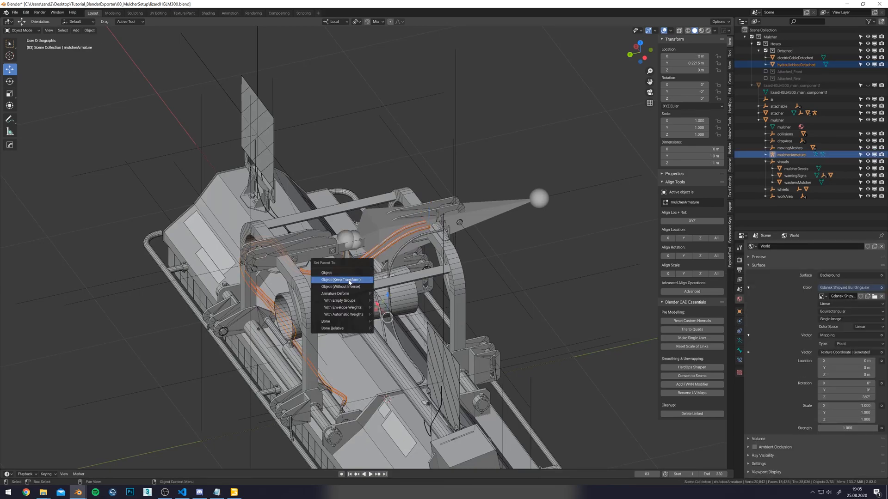
left_click(346, 302)
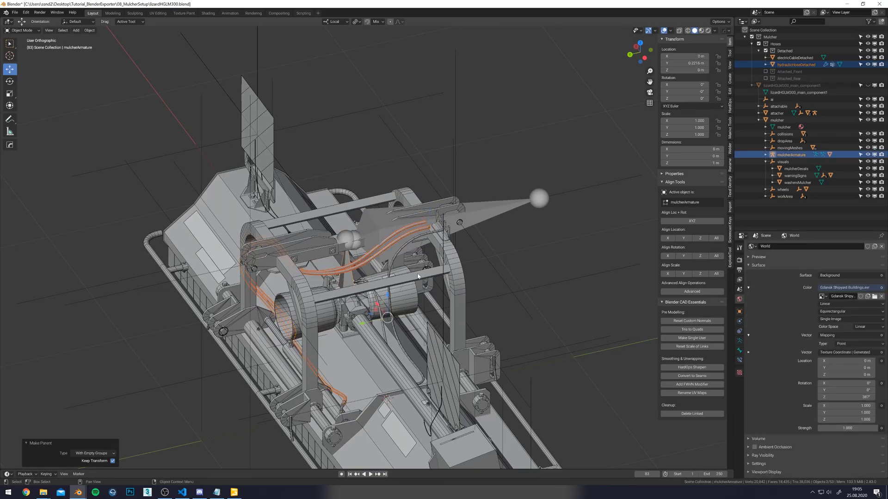
Parent hydraulicHoseDetached to rootArmature using Armature Deform With Empty Groups.
middle_click_drag(475, 273, 585, 267)
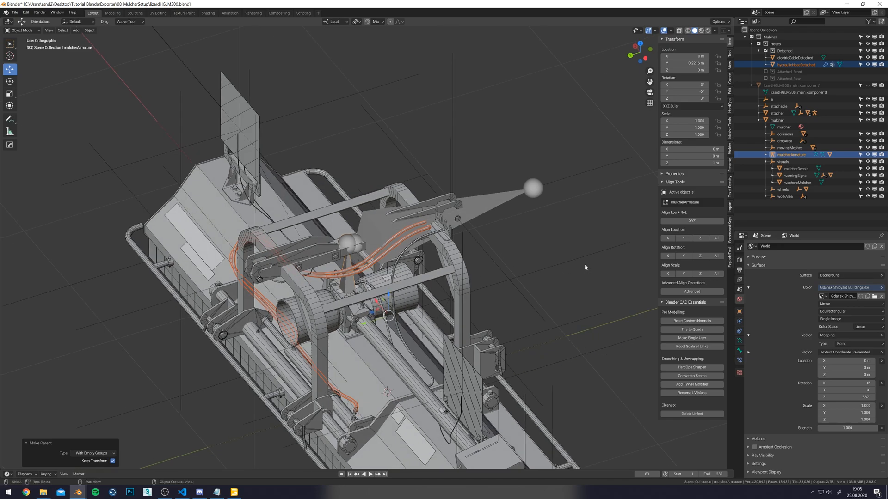
left_click(360, 284)
left_click(350, 281)
left_click(361, 269)
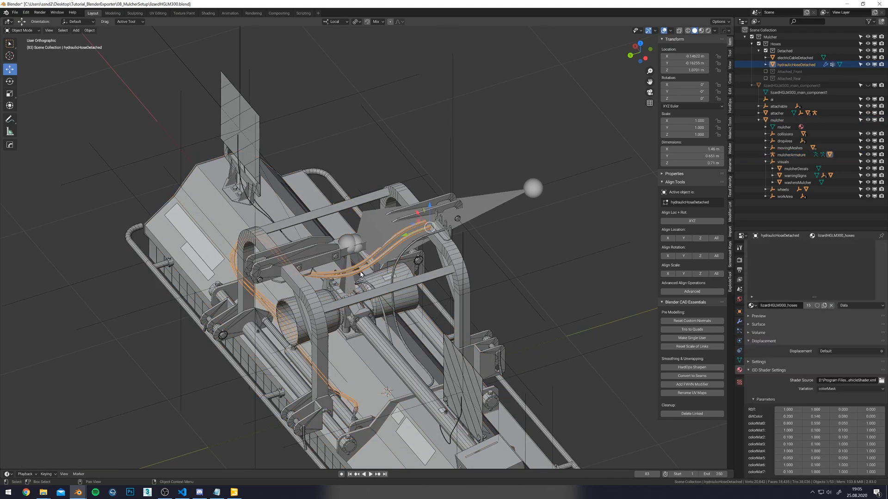
middle_click_drag(361, 269, 384, 258)
left_click(384, 225)
right_click(384, 225)
left_click(377, 223)
Clear the parent of hydraulicHoseDetached while keeping its transformation.
left_click(389, 241)
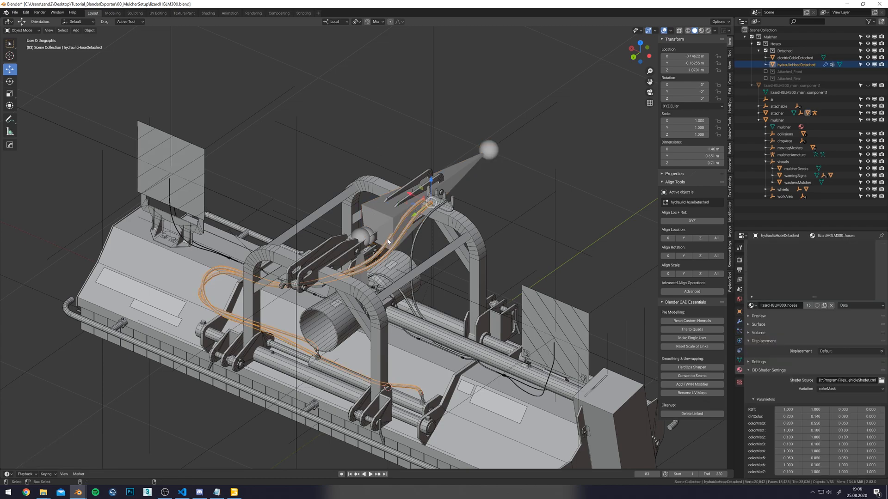
key("alt+p")
left_click(388, 239)
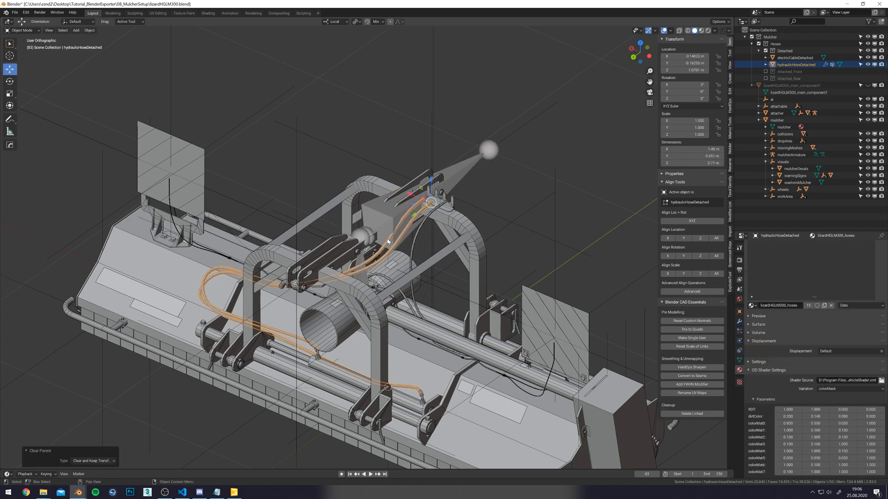
Rename the hose's two armature modifiers to mulcher and root, matching the armature each one uses.
left_click(739, 321)
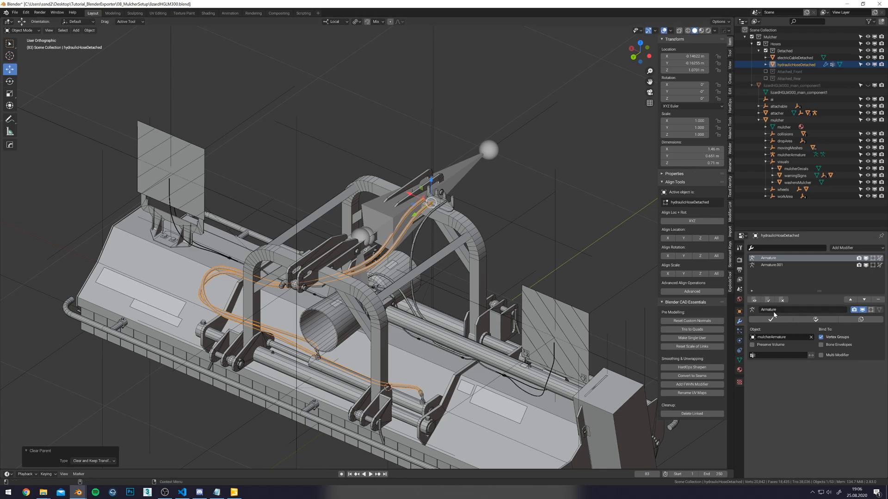
type("mulcher")
double_click(771, 265)
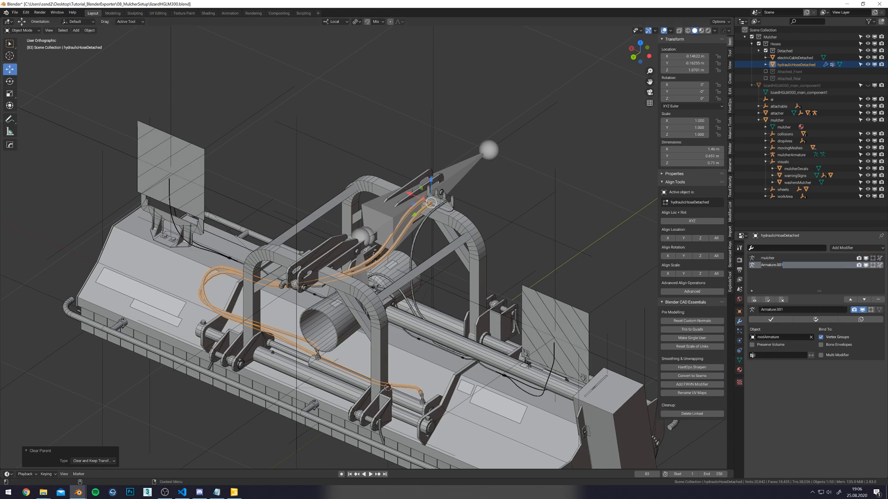
type("root")
key("Return")
Set the root modifier's vertex group to rootBone and the mulcher modifier's vertex group to mulcherBone.
left_click(782, 356)
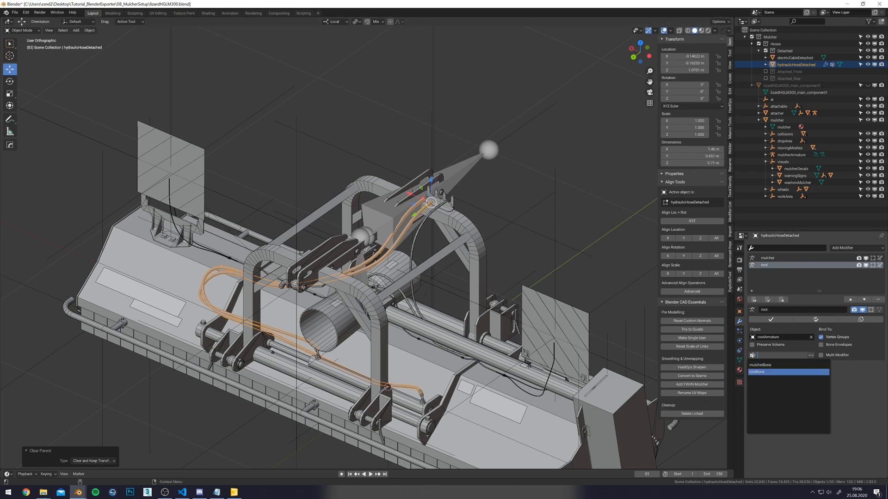
left_click(777, 371)
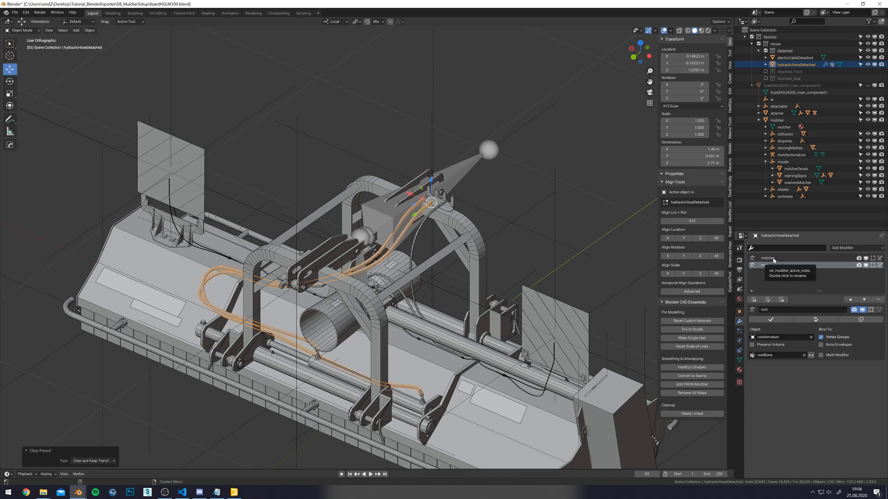
left_click(769, 258)
left_click(781, 355)
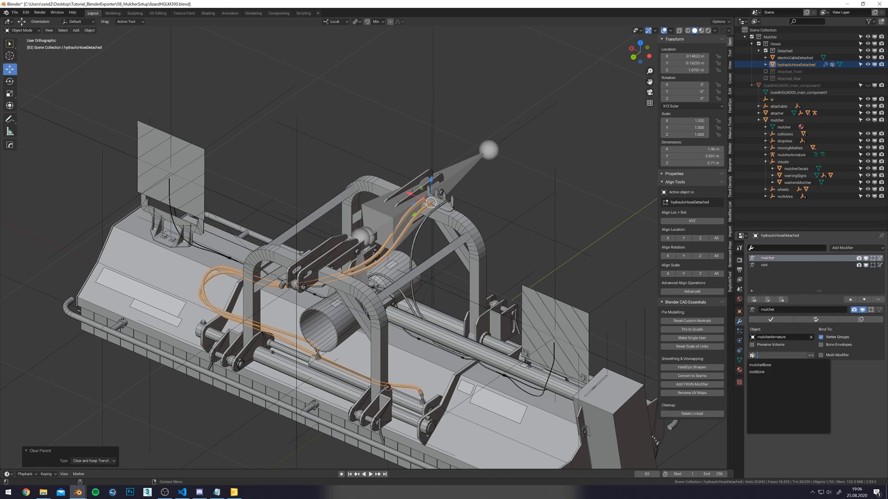
left_click(764, 365)
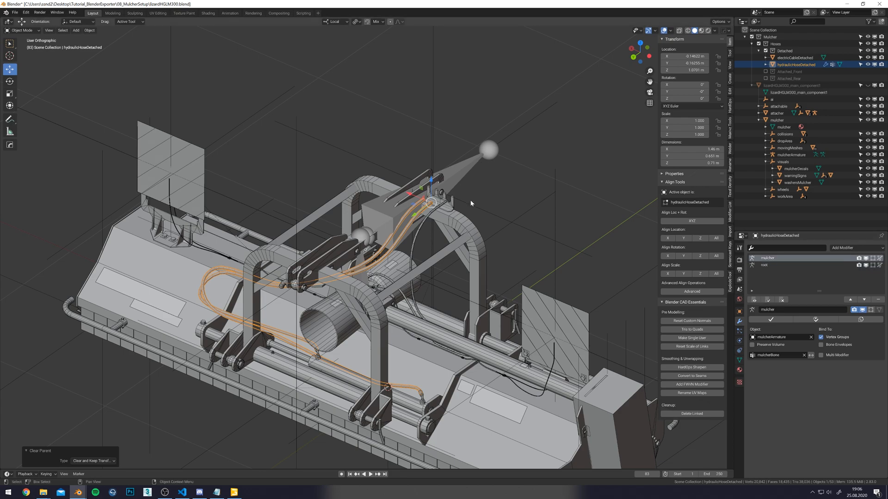
In Edit Mode, select both hoses' vertices from the headstock ends down to the start of the loop, and save the file.
middle_click_drag(458, 207, 476, 231)
scroll(467, 218, "up", 1)
key("Tab")
key("alt+z")
key("w")
left_click_drag(483, 157, 349, 231)
middle_click_drag(350, 231, 448, 287, "alt")
key("ctrl+KP_Add")
key("ctrl+KP_Add")
key("ctrl+KP_Add")
key("ctrl+KP_Add")
key("ctrl+KP_Add")
key("ctrl+KP_Add")
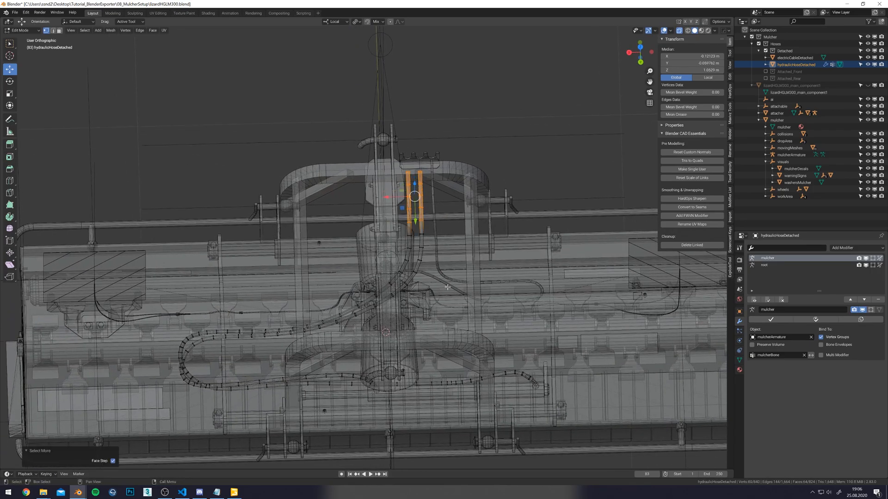
key("ctrl+KP_Add")
key("ctrl+KP_Add")
left_click_drag(280, 321, 262, 342)
key("ctrl+KP_Add")
key("ctrl+KP_Add")
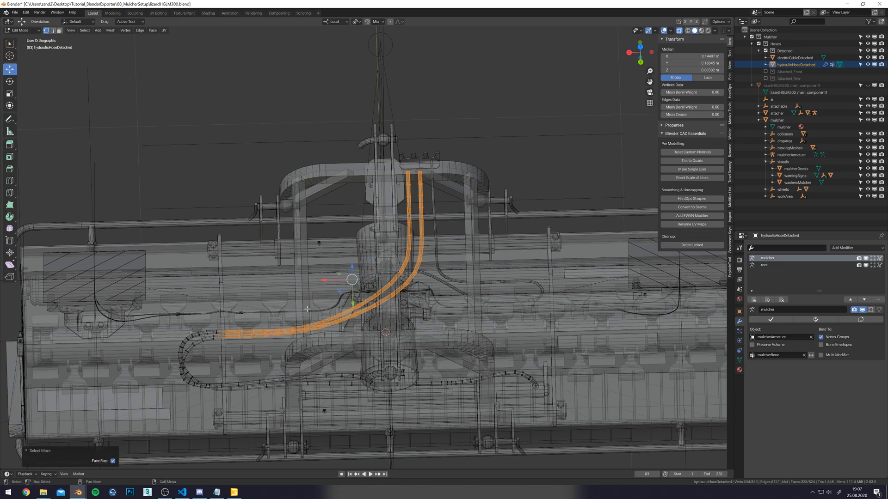
key("alt+z")
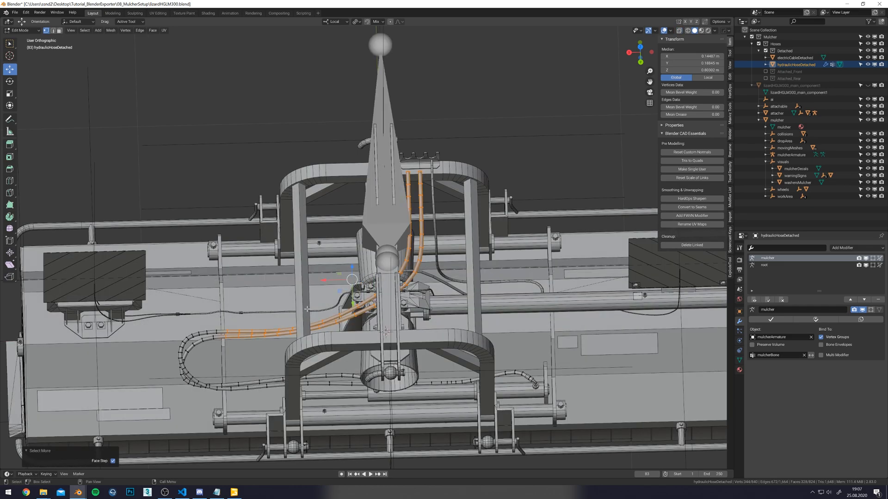
middle_click_drag(307, 309, 322, 277)
middle_click_drag(322, 277, 316, 265, "alt")
key("alt+z")
key("ctrl+s")
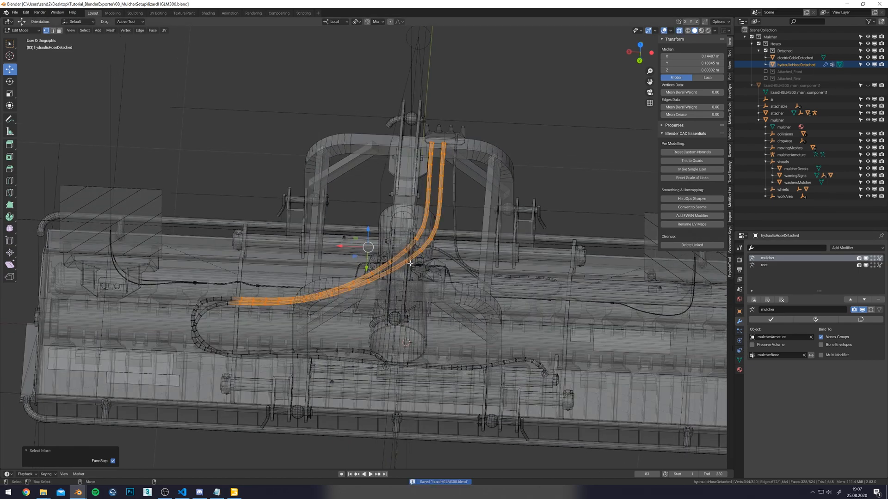
Assign the selected hose vertices to the rootBone vertex group with a weight of 1.
left_click(739, 360)
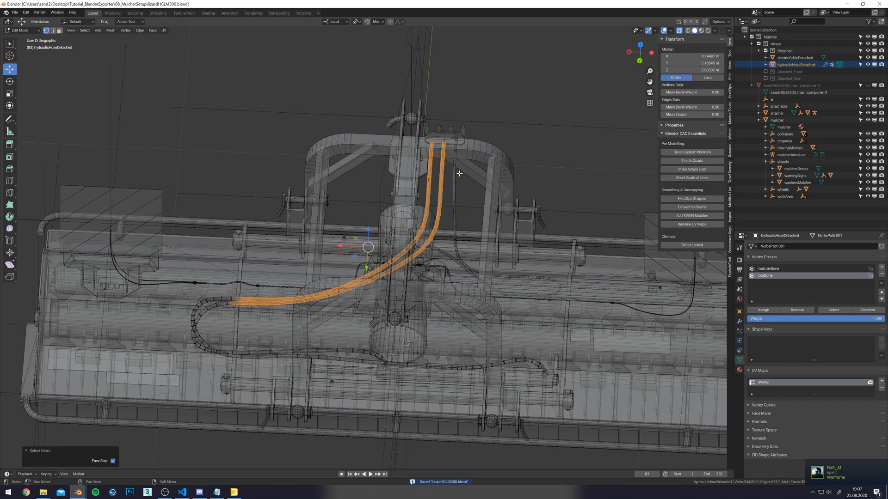
middle_click_drag(338, 283, 458, 131)
middle_click_drag(411, 308, 499, 185)
key("alt+z")
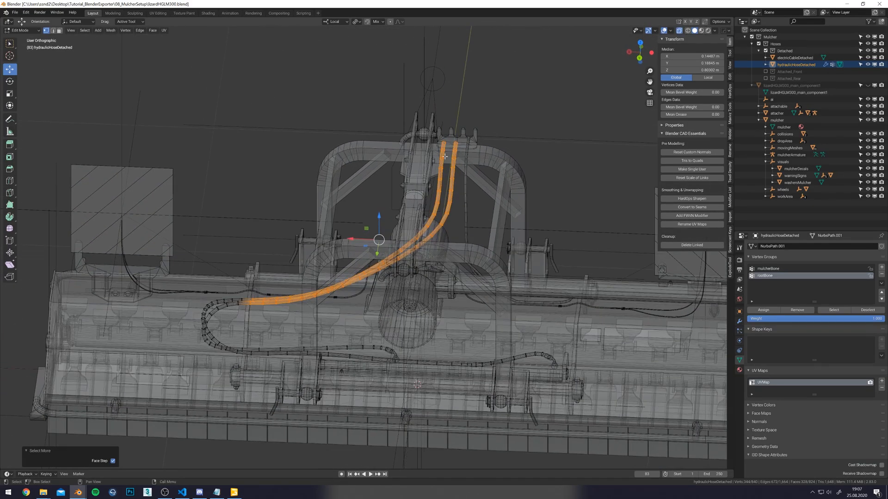
middle_click_drag(438, 82, 445, 99, "shift")
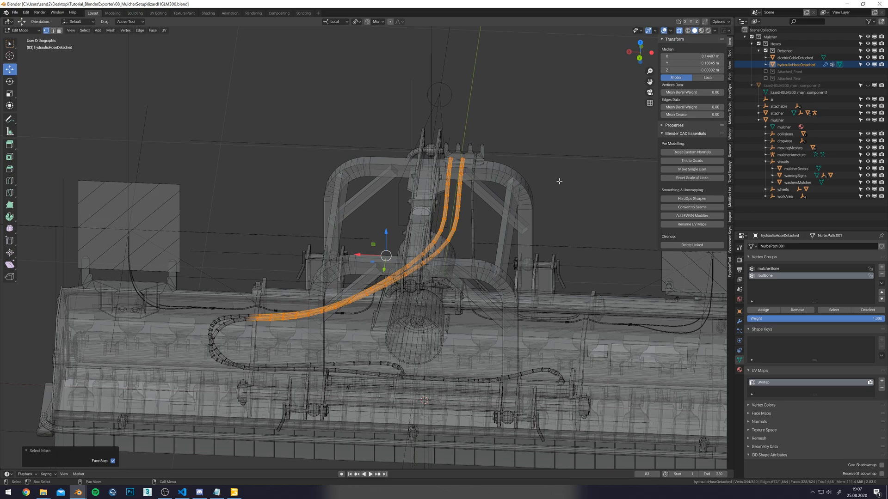
left_click(764, 312)
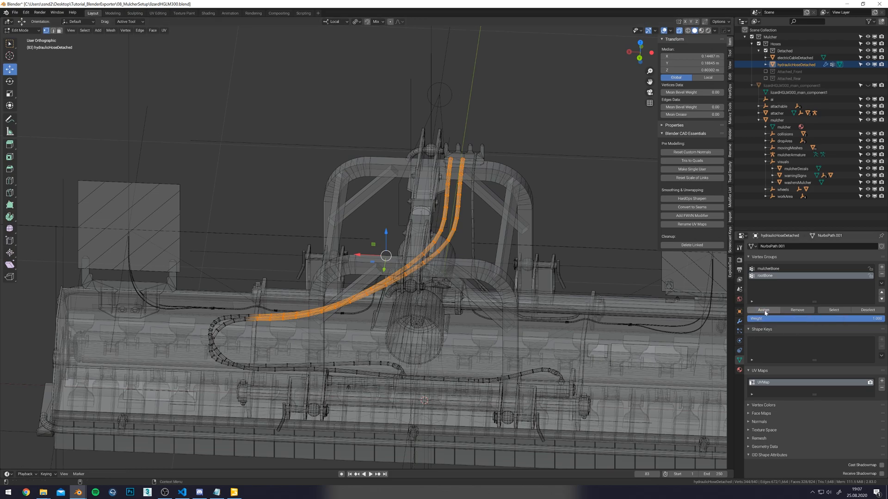
middle_click_drag(525, 272, 520, 264, "shift")
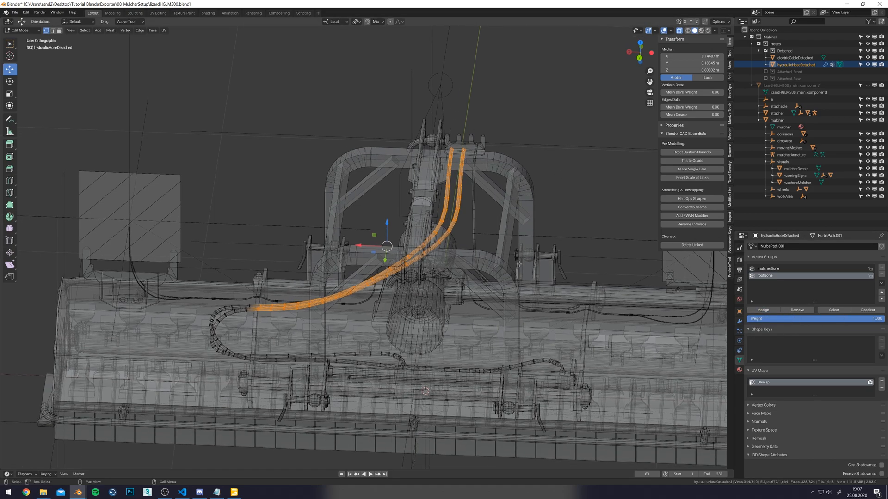
Assign the selected hose vertices to the mulcherBone vertex group with a weight of 0.
left_click(768, 269)
left_click(771, 319)
type("0")
key("Return")
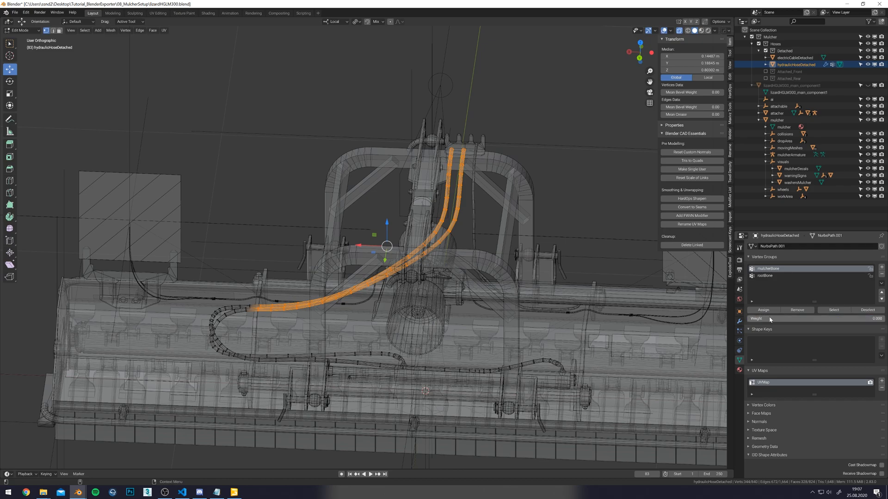
middle_click_drag(549, 321, 553, 324, "shift")
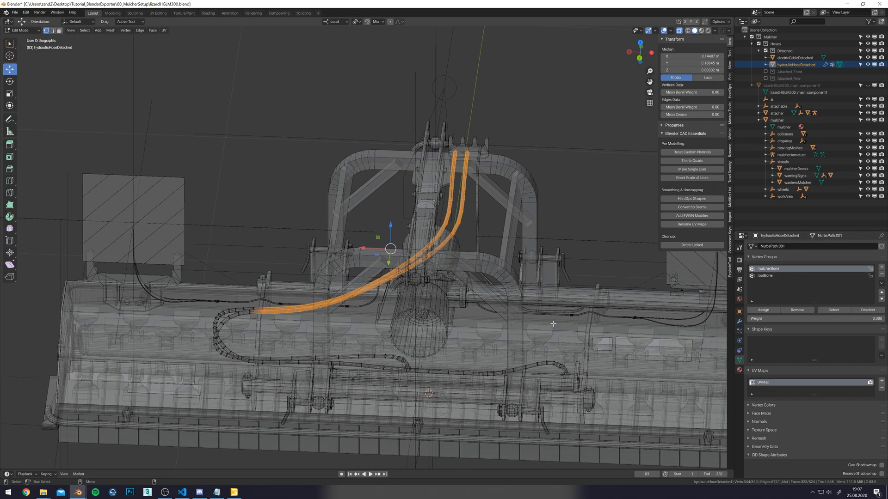
Invert the hose vertex selection and assign those vertices to mulcherBone with a weight of 1.
key("ctrl+i")
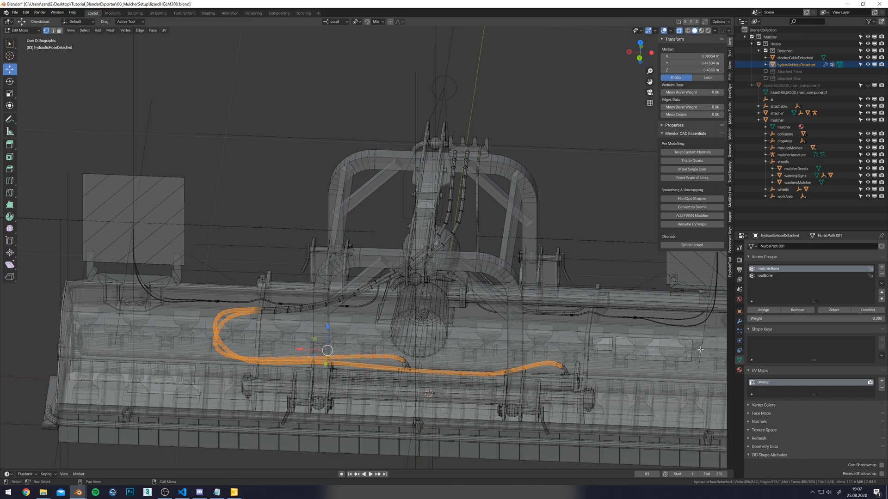
double_click(770, 318)
type("1")
key("Return")
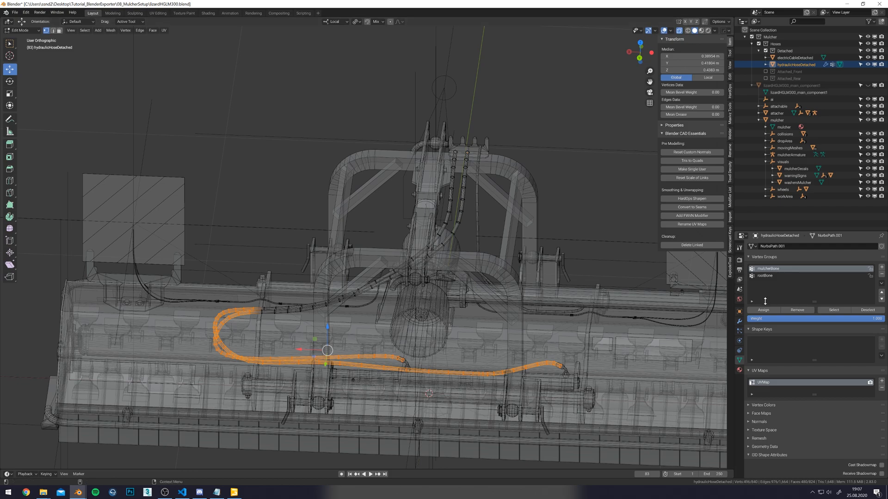
Assign the inverted vertex selection to the rootBone vertex group with a weight of 0.
left_click(764, 276)
left_click_drag(768, 319, 748, 319)
left_click(768, 311)
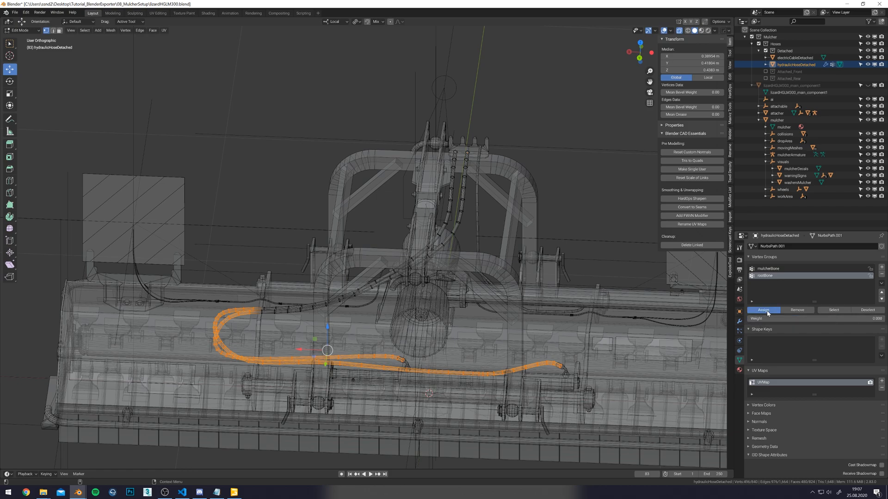
middle_click_drag(462, 289, 461, 281)
Compare the mulcherBone and rootBone weights on the hoses in Weight Paint mode, and save the file.
key("ctrl+Tab")
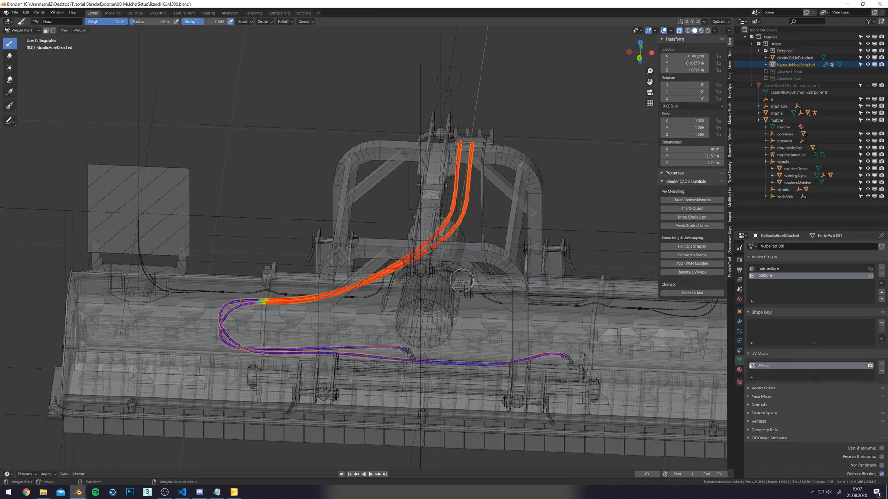
left_click(778, 270)
left_click(774, 276)
left_click(775, 270)
left_click(774, 277)
middle_click_drag(435, 289, 430, 265)
key("ctrl+s")
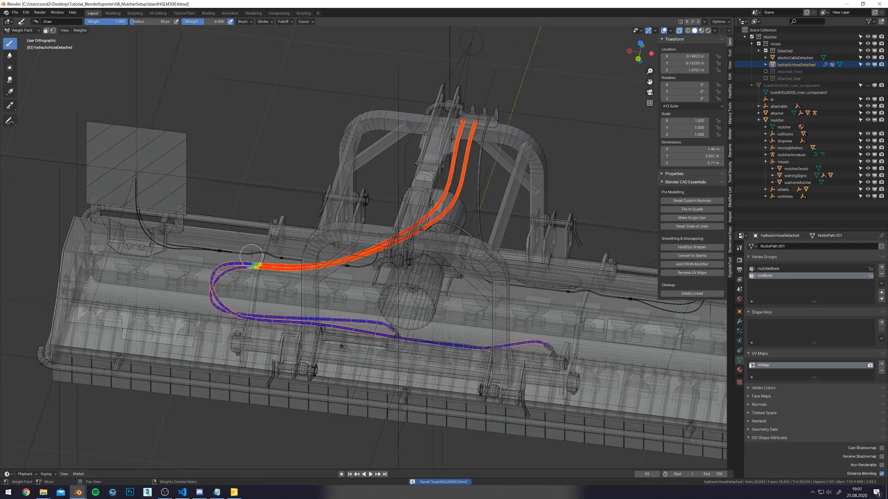
Test the hose deformation by moving rootBone about 0.51 m along X in Pose Mode, and undo the move.
middle_click_drag(263, 255, 276, 276, "shift")
key("alt+z")
mouse_move(418, 189)
middle_mouse_down("shift")
mouse_move(418, 223)
mouse_move(435, 225)
middle_mouse_up("shift")
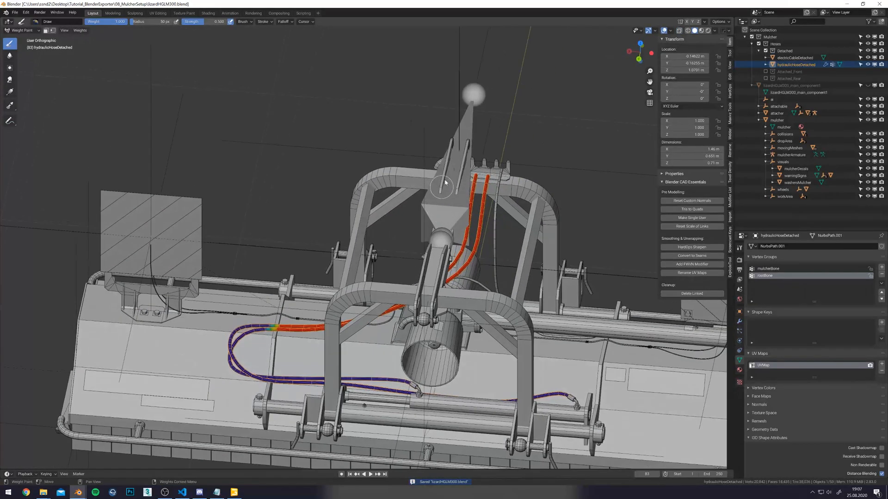
key("ctrl+Tab")
left_click(439, 216)
key("ctrl+Tab")
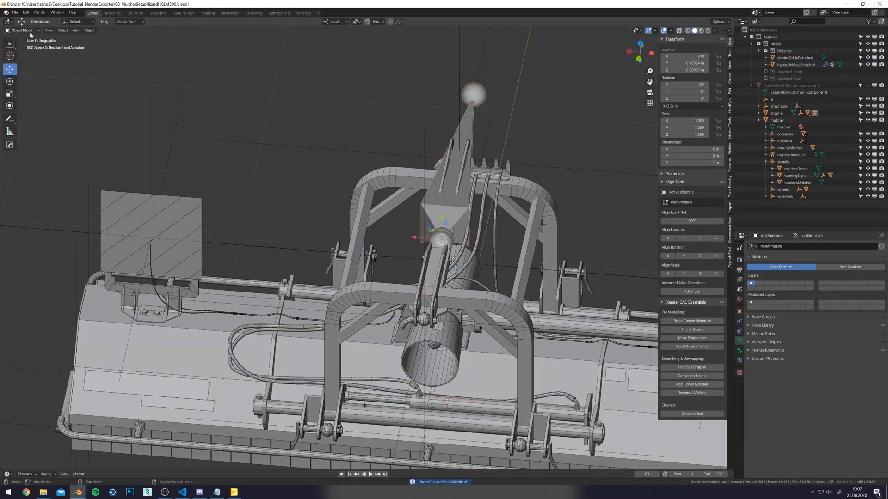
left_click(479, 169)
middle_click_drag(480, 169, 472, 170)
left_click_drag(421, 235, 296, 221)
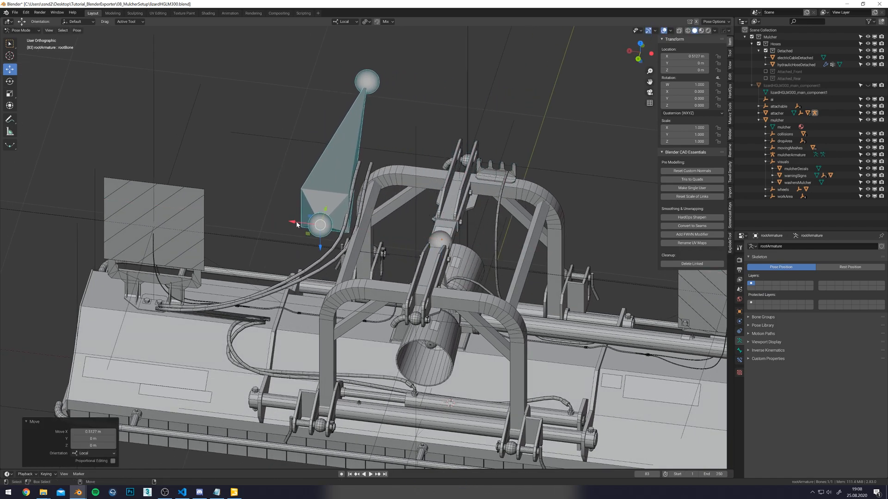
key("ctrl+z")
key("ctrl+s")
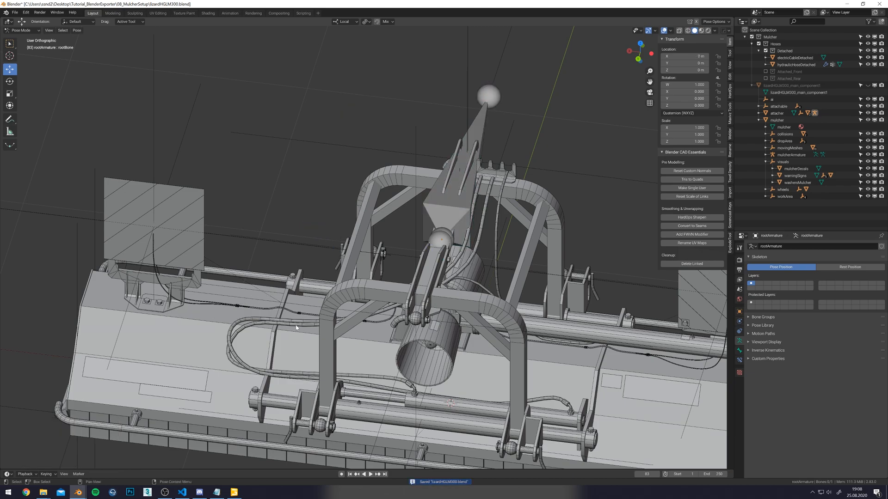
Select the hydraulic hoses again, put them in Weight Paint mode with X-ray on, and save the file.
key("ctrl+Tab")
left_click(297, 325)
key("ctrl+s")
middle_click_drag(354, 290, 362, 287, "alt")
key("alt+z")
key("alt+z")
key("ctrl+Tab")
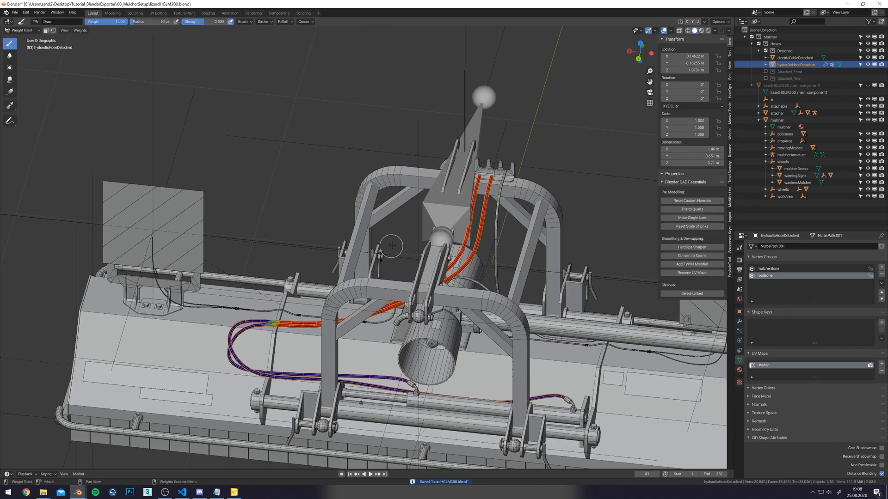
key("ctrl+s")
key("alt+z")
middle_click_drag(353, 191, 365, 144)
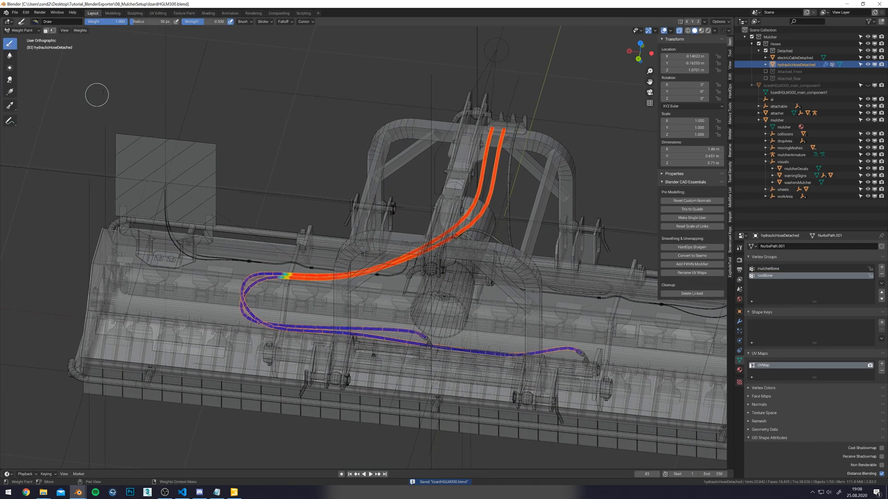
Smooth the hoses' rootBone weights with a factor of 1 and 120 iterations.
left_click(88, 31)
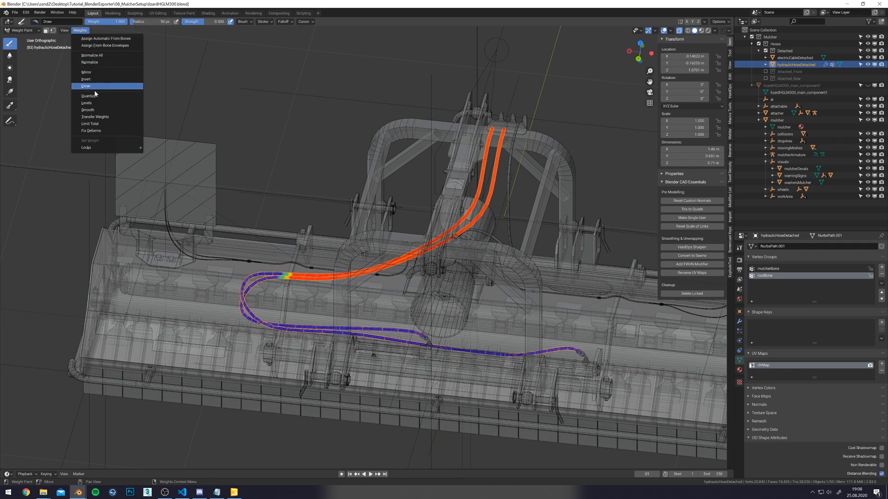
left_click(88, 109)
left_click_drag(95, 446, 152, 446)
left_click_drag(93, 453, 156, 454)
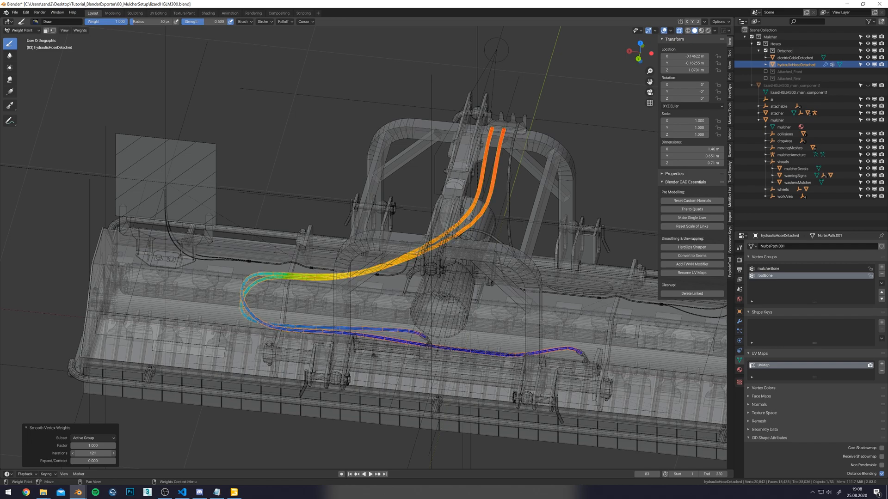
left_click(94, 451)
type("120")
key("Return")
mouse_move(273, 245)
middle_mouse_down()
mouse_move(279, 253)
mouse_move(288, 237)
middle_mouse_up()
middle_click_drag(377, 241, 354, 219)
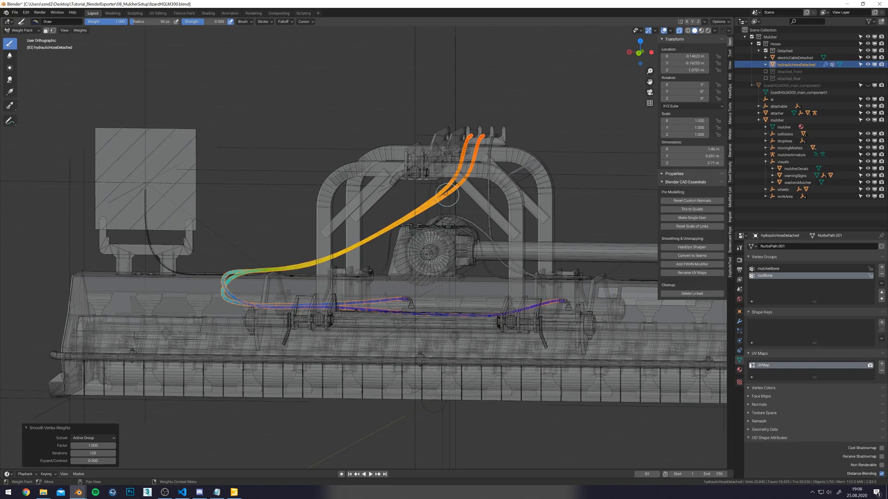
middle_click_drag(452, 222, 435, 221)
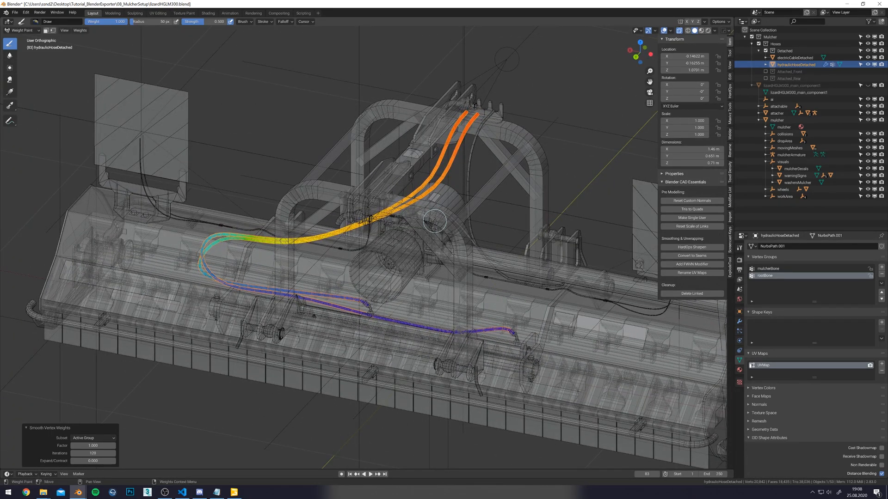
mouse_move(434, 221)
middle_mouse_down()
mouse_move(463, 222)
mouse_move(434, 236)
middle_mouse_up()
key("alt+z")
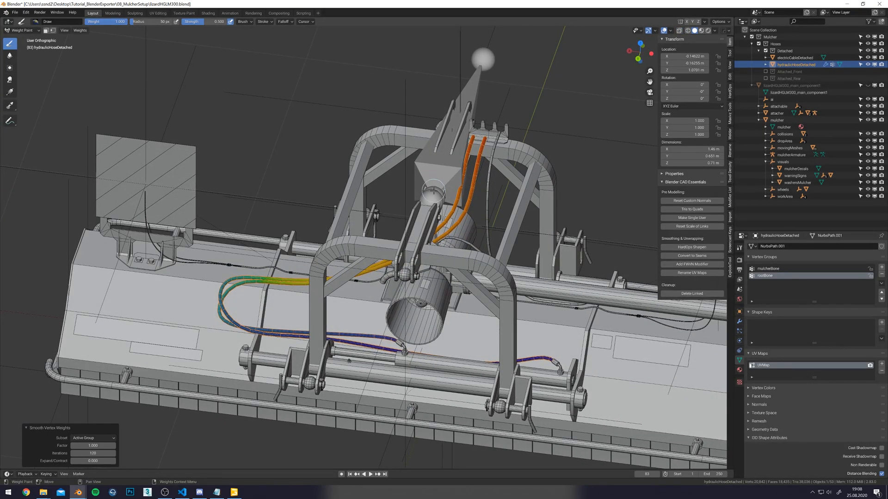
Test the smoothed hose weights by moving rootBone about 0.36 m sideways in Pose Mode, and clear its location.
key("Tab")
key("Tab")
left_click(435, 166)
key("ctrl+s")
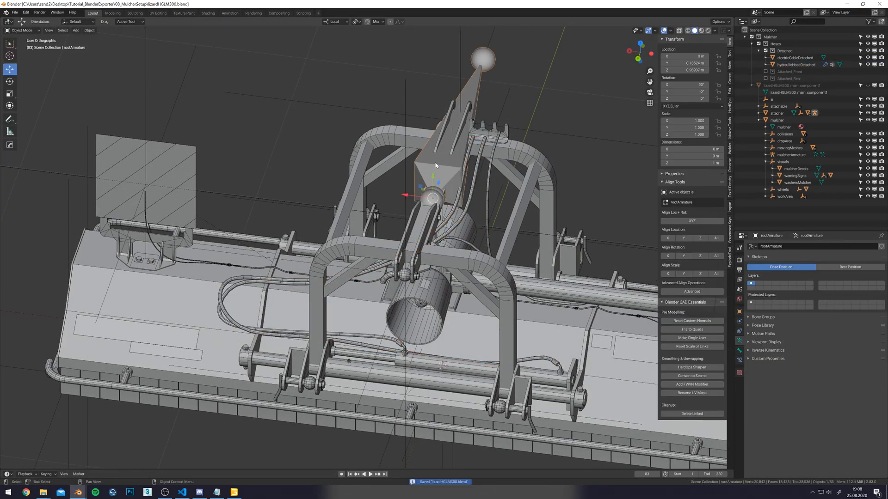
left_click(29, 32)
left_click(25, 54)
left_click(436, 165)
middle_click_drag(422, 195, 416, 198)
left_click_drag(415, 197, 481, 173)
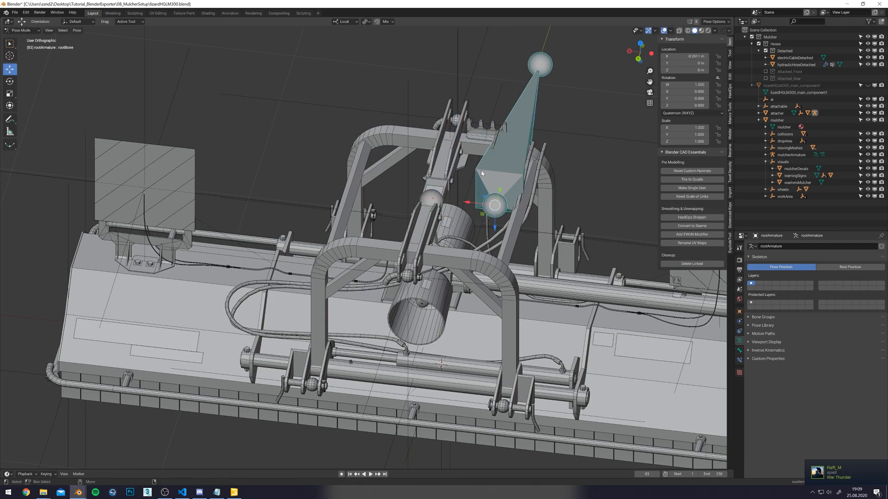
key("alt+g")
left_click(485, 166)
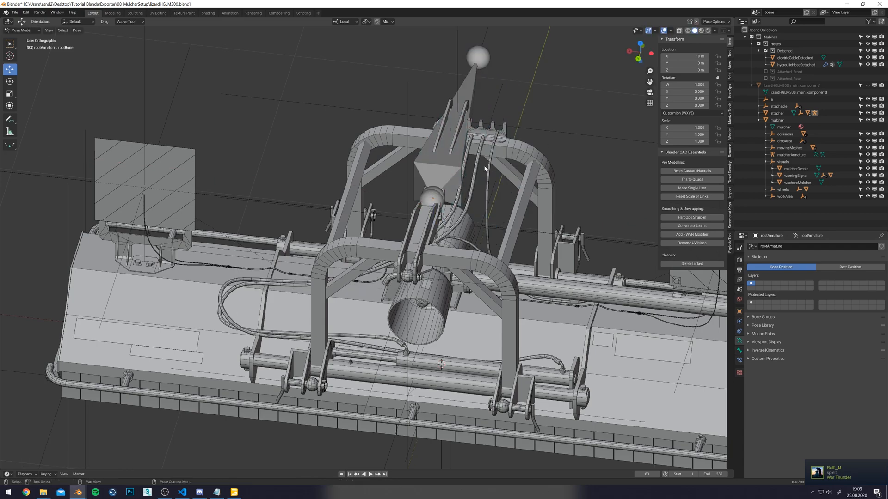
Select the electric cable in Object Mode and parent it to rootArmature with empty groups.
middle_click_drag(490, 169, 460, 196)
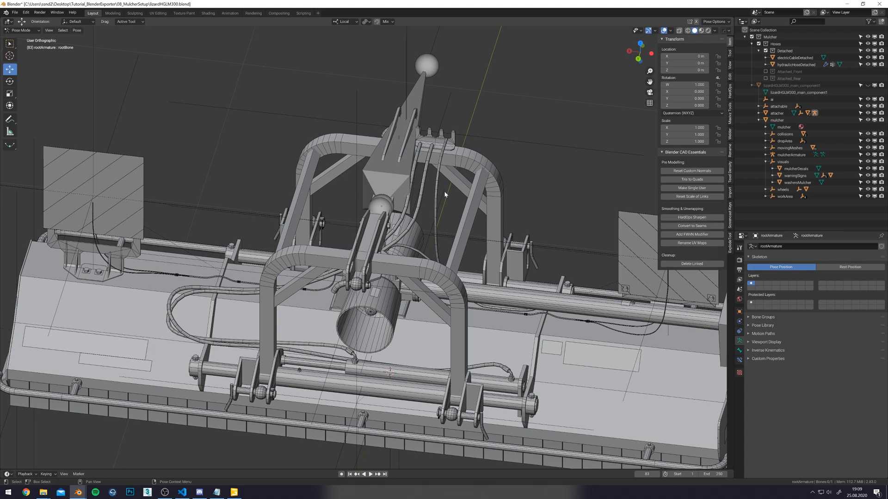
scroll(425, 217, "up", 2)
key("ctrl+Tab")
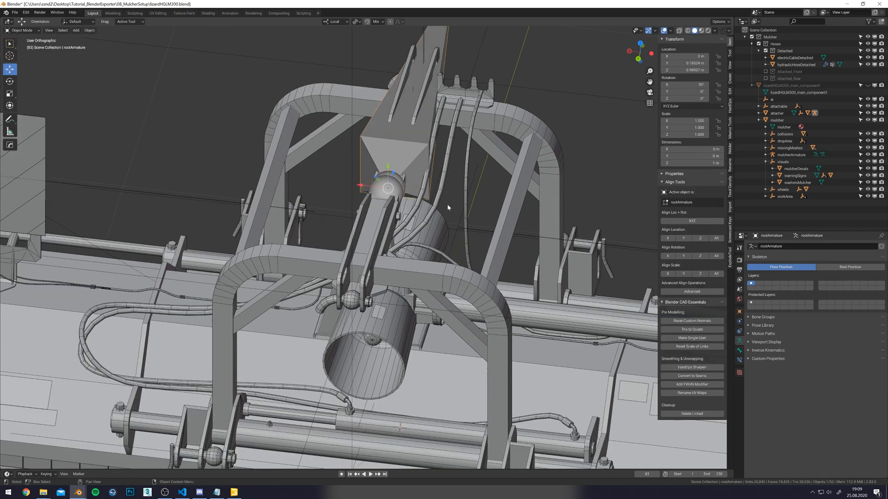
left_click(464, 198)
key("alt+z")
middle_click_drag(478, 210, 359, 151)
key("alt+z")
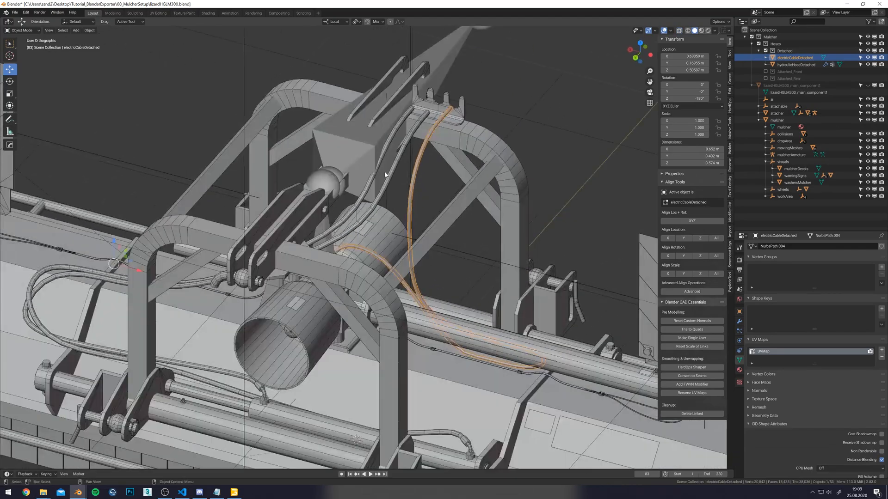
left_click(359, 151, "shift")
key("ctrl+p")
left_click(359, 153)
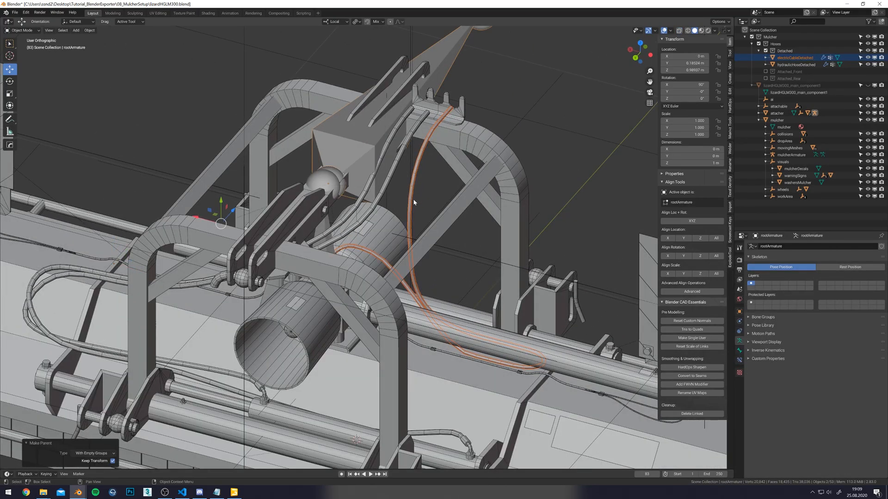
Parent the electric cable to mulcherArmature with empty groups.
left_click(414, 202)
middle_click_drag(414, 202, 395, 205)
left_click(332, 182, "shift")
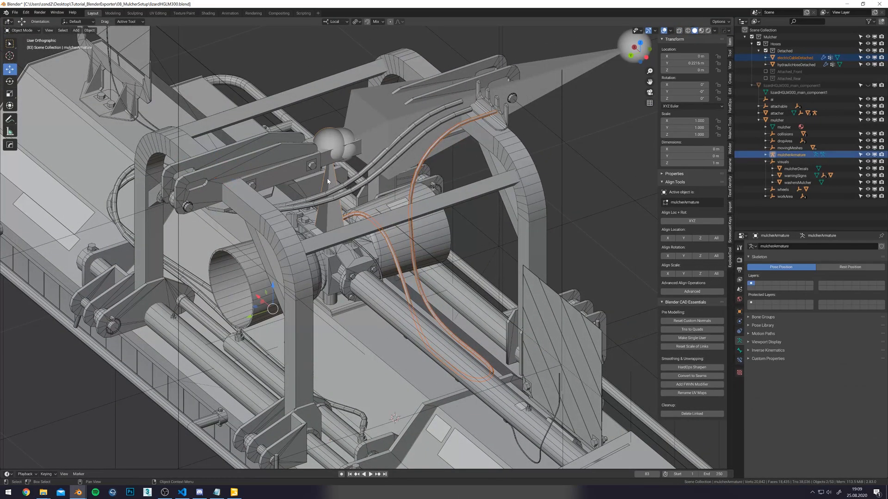
key("ctrl+p")
left_click(329, 182)
Clear the electric cable's parent while keeping its transformation.
left_click(413, 188)
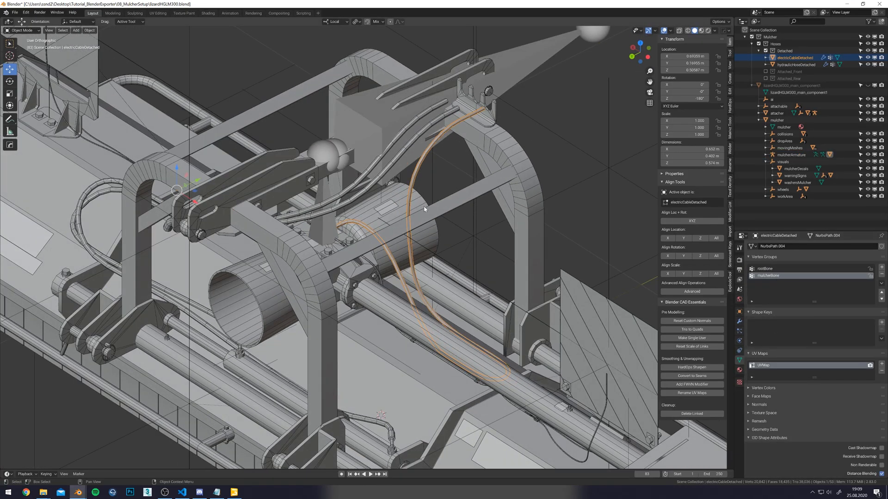
middle_click_drag(409, 200, 406, 209)
key("alt+p")
left_click(406, 210)
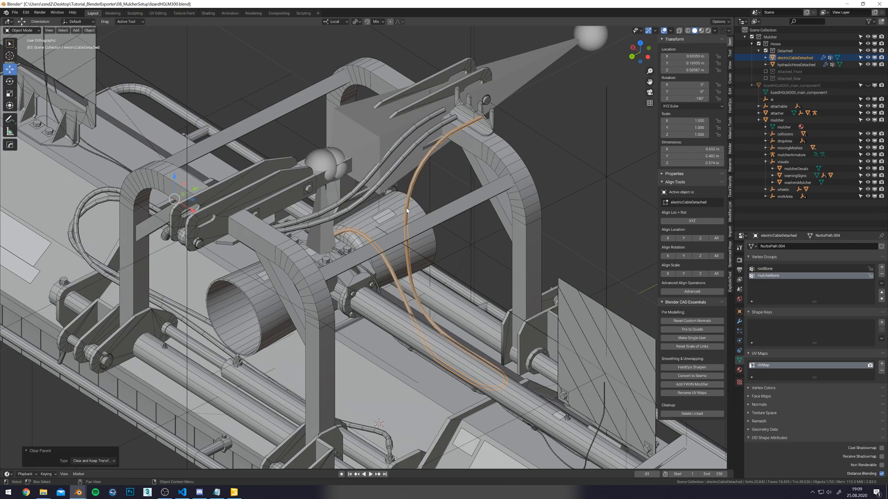
Rename the electric cable's two armature modifiers to root and mulcher, with root first in the stack.
left_click(739, 322)
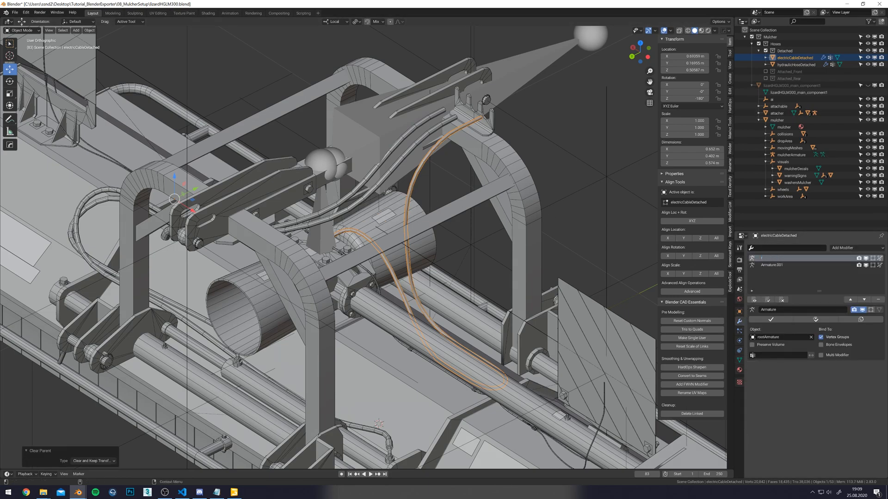
left_click(772, 265)
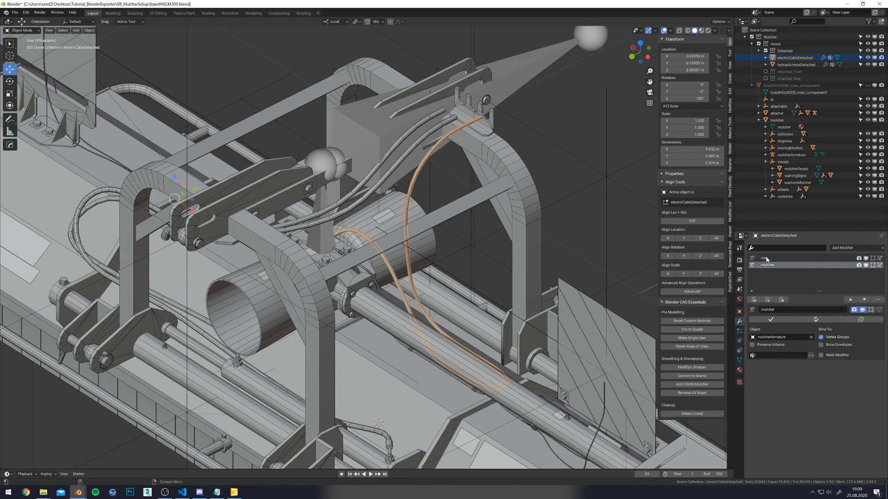
left_click(850, 300)
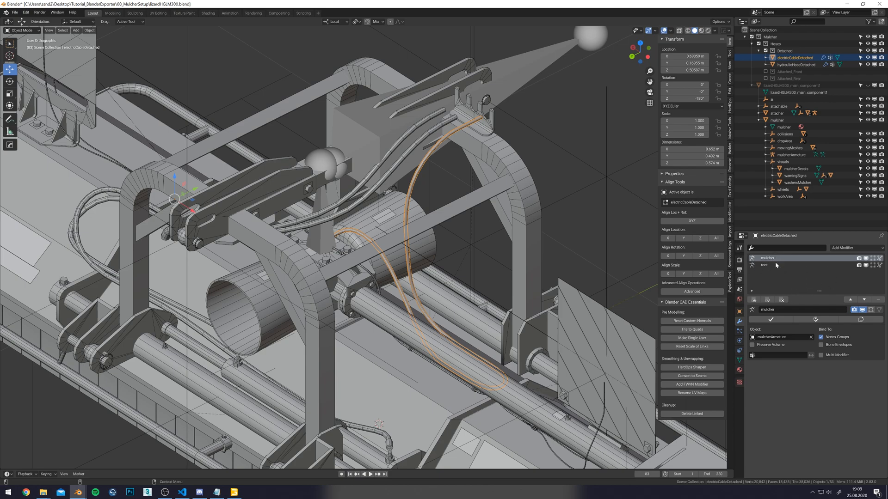
left_click(864, 301)
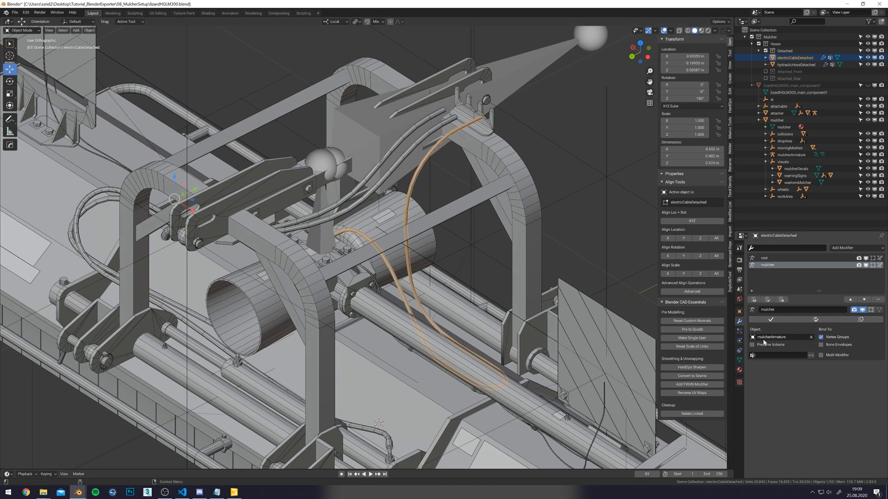
Set the cable's mulcher modifier to the mulcherBone vertex group and its root modifier to rootBone.
left_click(777, 355)
left_click(764, 258)
left_click(777, 355)
left_click(762, 372)
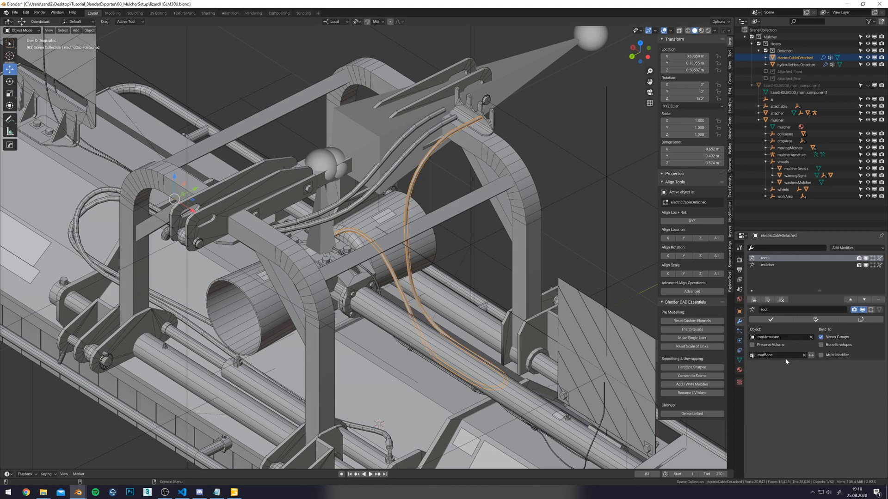
Box-select the electric cable's end vertices at the attacher's hose holder in edit mode with X-ray on.
key("Tab")
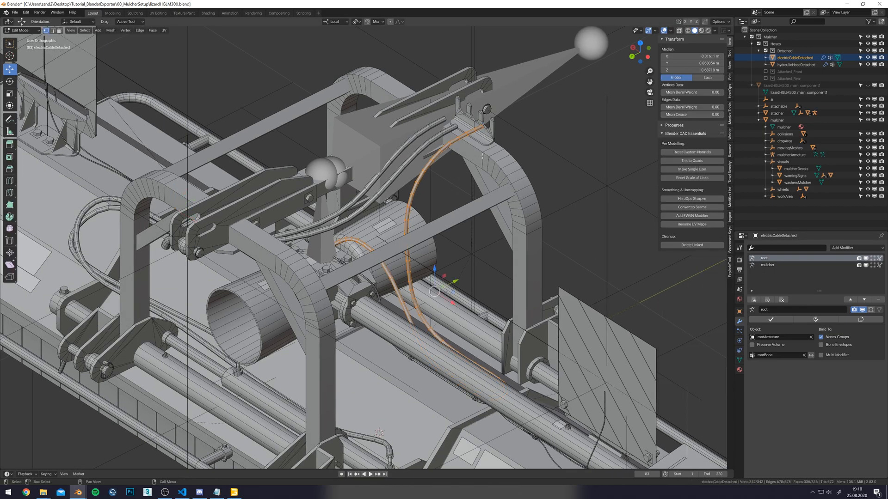
key("alt+z")
key("b")
left_click_drag(506, 119, 421, 154)
middle_click_drag(421, 155, 461, 166)
key("b")
left_click_drag(539, 83, 415, 166)
middle_click_drag(521, 199, 465, 174, "shift")
Grow the vertex selection along the cable from the attacher end until just before its loop.
key("ctrl+KP_Add")
key("ctrl+KP_Add")
key("ctrl+KP_Add")
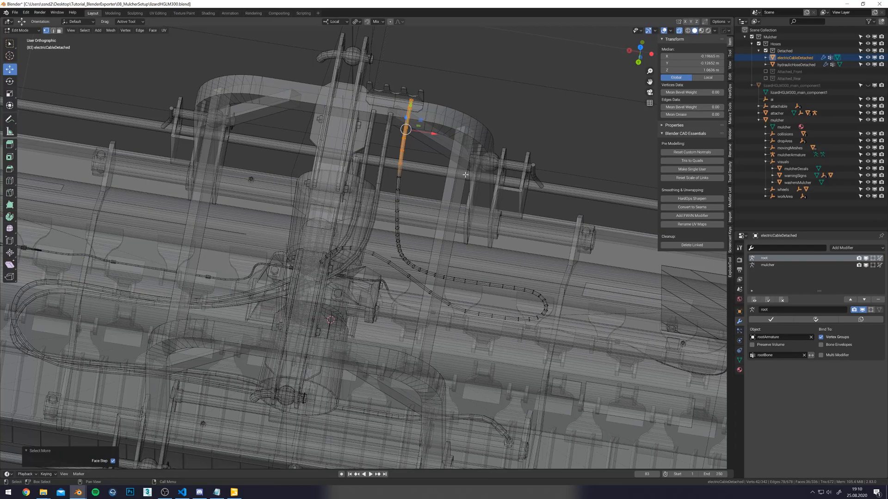
key("ctrl+KP_Add")
key("ctrl+KP_Add")
key("ctrl+KP_Add")
key("ctrl+KP_Add")
key("ctrl+KP_Add")
key("ctrl+KP_Add")
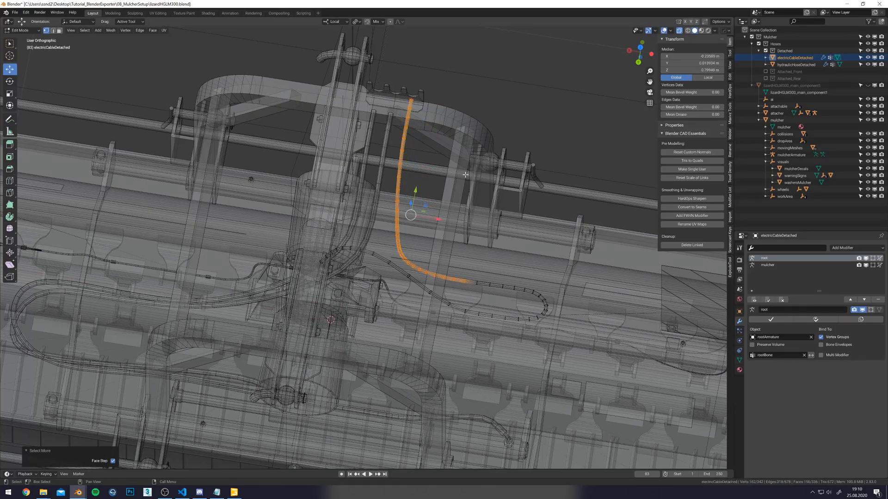
key("ctrl+KP_Add")
key("ctrl+KP_Add")
key("ctrl+KP_Subtract")
key("ctrl+KP_Add")
middle_click_drag(509, 216, 494, 186, "shift")
key("alt+z")
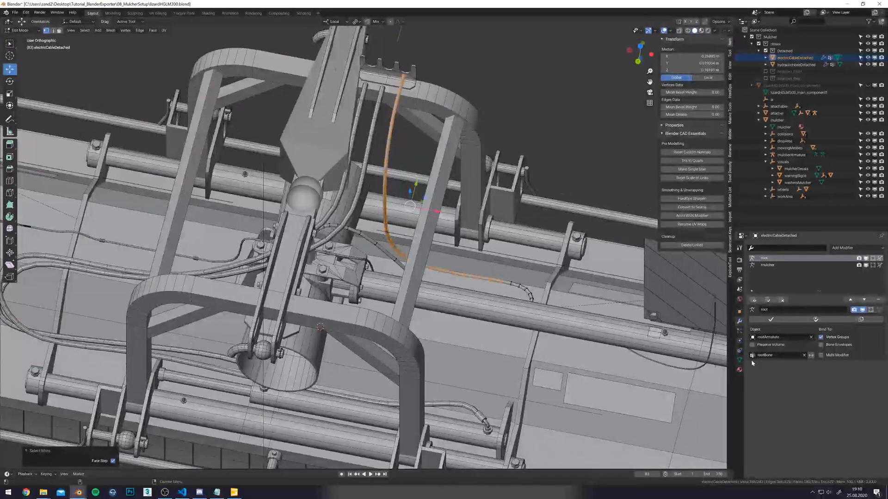
Assign the selected cable vertices to the rootBone vertex group with a weight of 1.
left_click(740, 360)
key("alt+z")
middle_click_drag(597, 277, 584, 267)
left_click(784, 270)
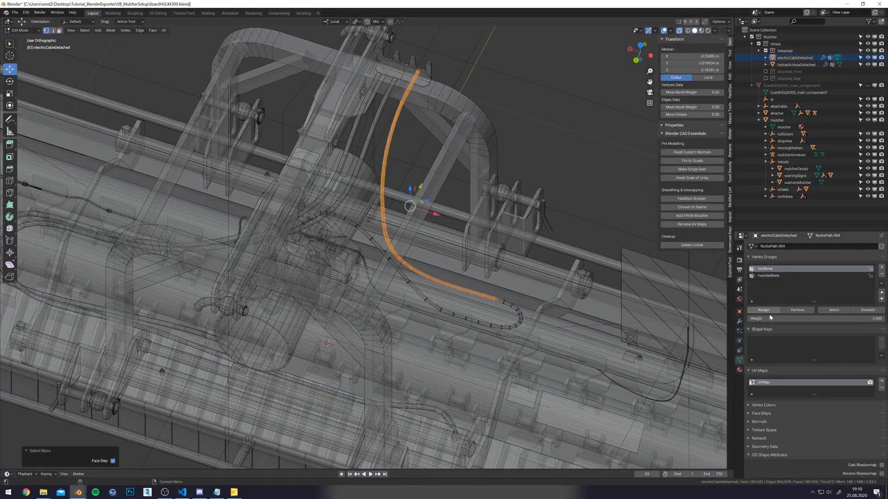
left_click(769, 319)
type("1")
key("Return")
left_click(767, 311)
Assign the same cable vertices to the mulcherBone vertex group with a weight of 0.
left_click(763, 278)
left_click(769, 319)
type("0")
key("Return")
left_click(766, 311)
Invert the selection and give the rest of the cable weight 1 in mulcherBone and weight 0 in rootBone.
middle_click_drag(612, 272, 566, 260, "shift")
key("ctrl+i")
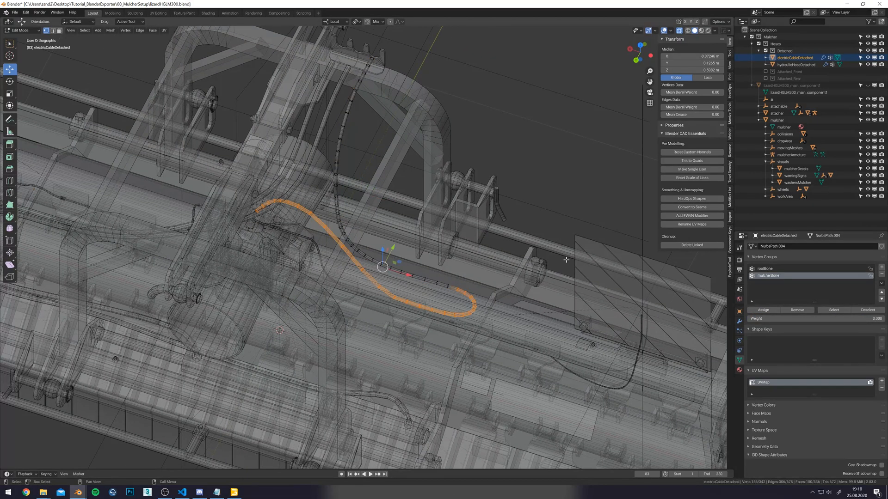
left_click(786, 319)
type("1")
key("Return")
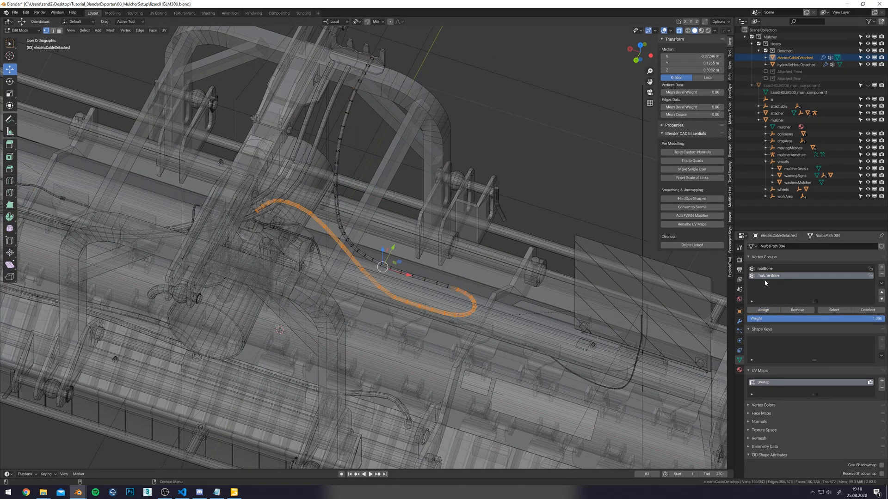
left_click(766, 269)
left_click_drag(786, 319, 749, 319)
left_click(763, 311)
Smooth the cable's rootBone weights in weight paint mode with 180 iterations.
middle_click_drag(545, 213, 558, 220)
key("ctrl+Tab")
left_click(768, 276)
left_click(765, 269)
left_click(85, 31)
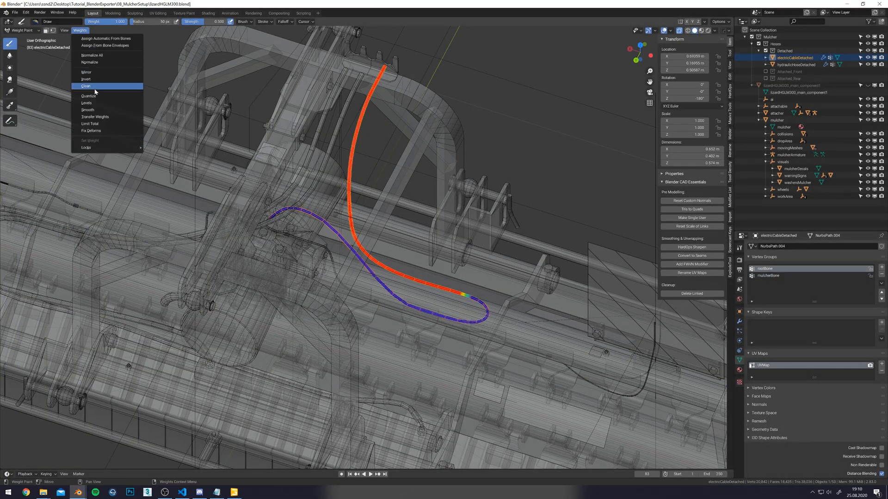
left_click(101, 109)
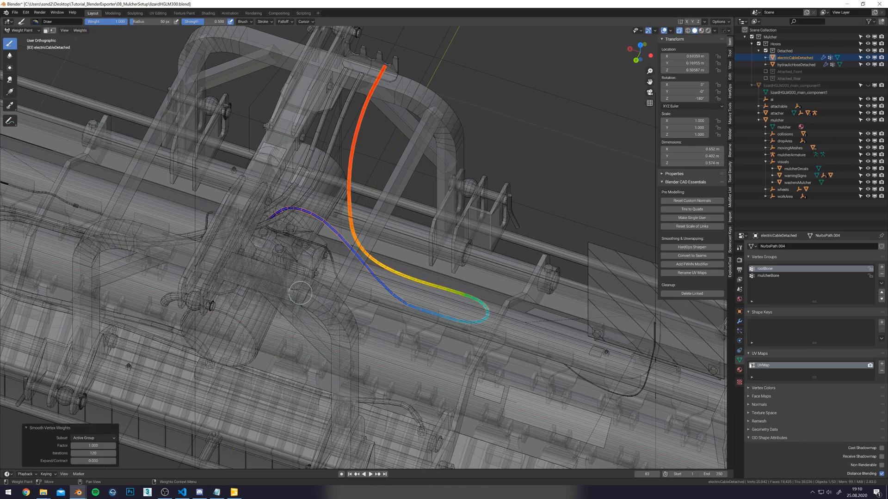
left_click(92, 453)
key("Return")
left_click(93, 453)
type("180")
key("Return")
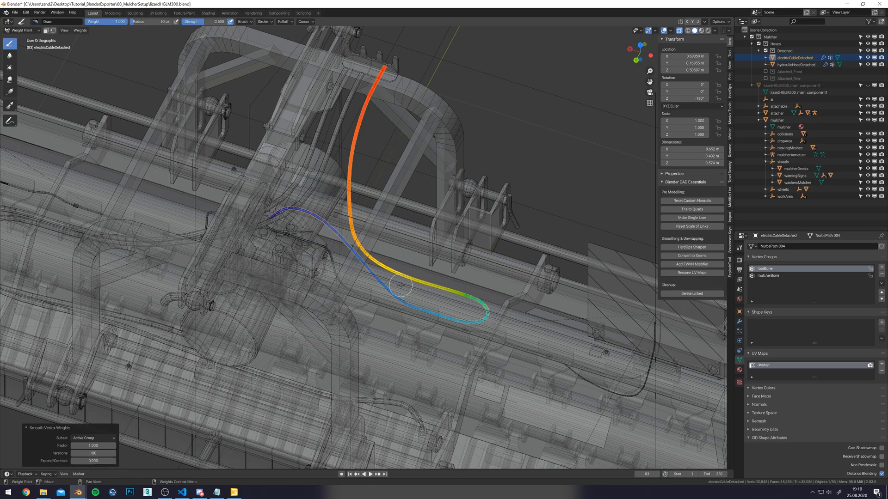
Smooth the cable's mulcherBone weights with 180 iterations and compare them with the rootBone weights.
left_click(768, 275)
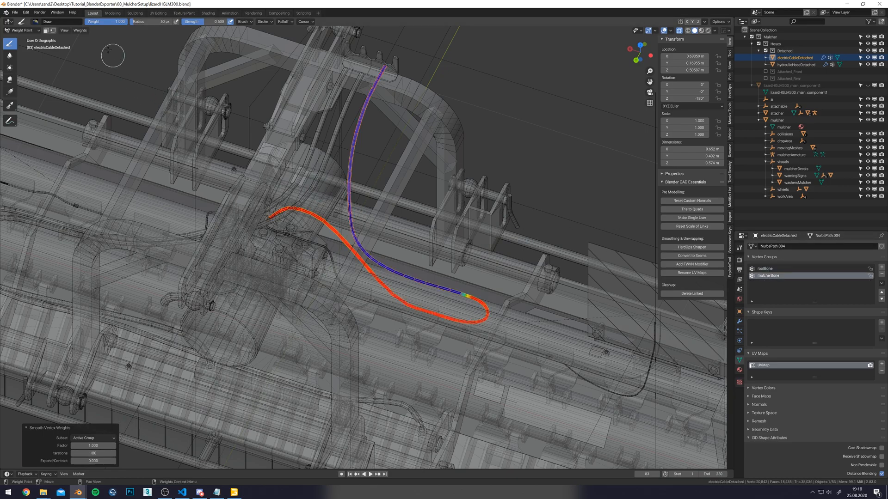
left_click(81, 30)
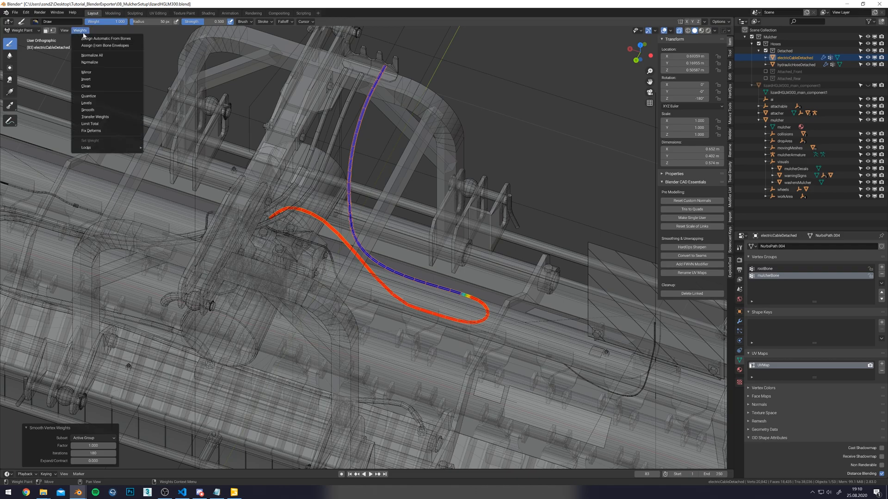
left_click(91, 110)
middle_click_drag(422, 172, 423, 184, "shift")
left_click(774, 270)
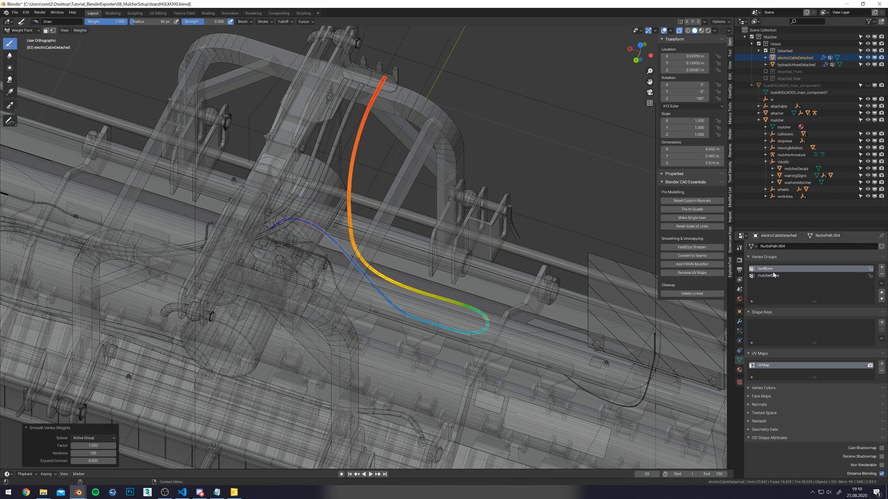
left_click(773, 275)
middle_click_drag(364, 202, 373, 222, "shift")
Unhide all objects in object mode, hide the large collision boxes again and save the file.
key("ctrl+Tab")
scroll(364, 139, "down", 3)
key("alt+z")
middle_click_drag(362, 133, 370, 125, "alt")
key("alt+h")
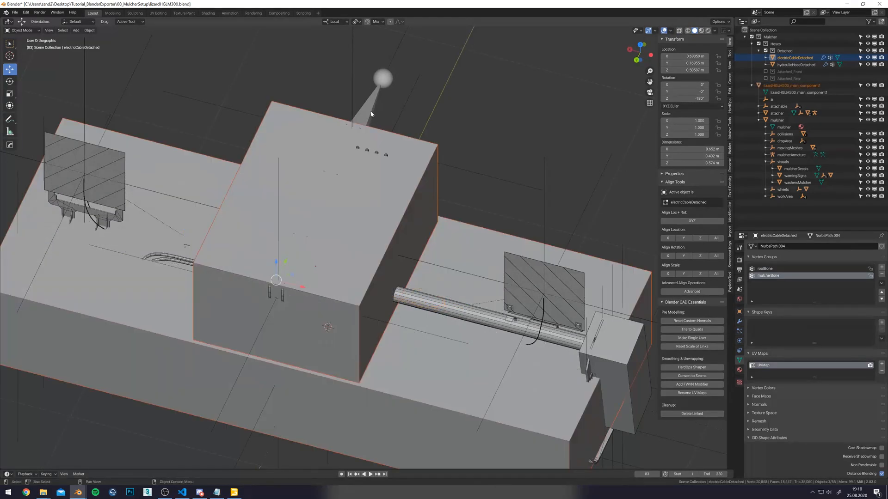
left_click(384, 91)
left_click(417, 195)
key("h")
left_click(462, 256)
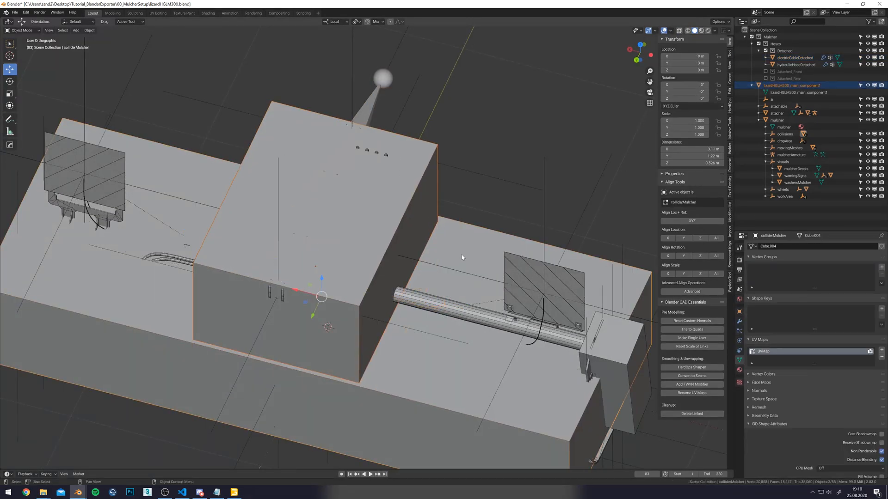
key("h")
key("ctrl+s")
Test the skinning by moving rootBone in pose mode, and clear the bone's location again.
left_click(362, 115)
left_click(17, 31)
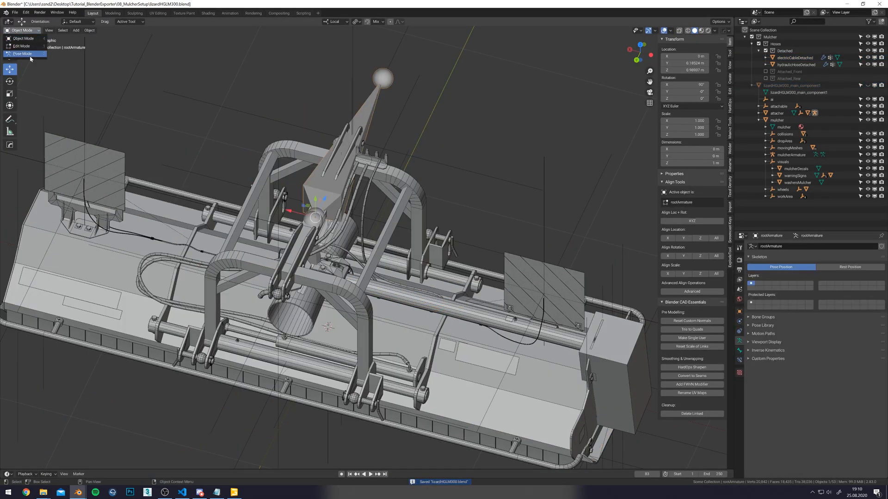
left_click(30, 55)
left_click(306, 192)
left_click_drag(299, 213, 318, 215)
middle_click_drag(318, 214, 276, 197)
left_click_drag(275, 209, 321, 215)
key("alt+g")
Return rootArmature to object mode with the Mulcher collection active, and save the file.
key("ctrl+s")
middle_click_drag(462, 113, 603, 96)
left_click(602, 96)
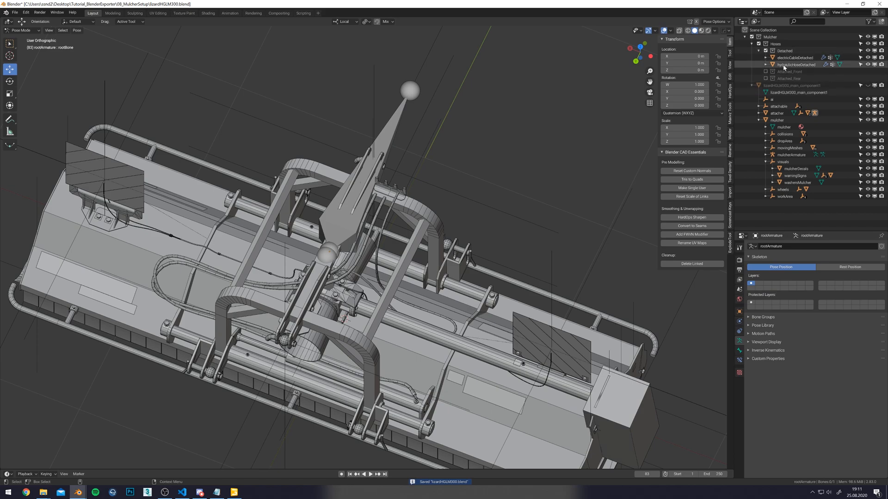
middle_click_drag(560, 132, 574, 143, "shift")
key("ctrl+s")
left_click(772, 39)
middle_click_drag(513, 189, 503, 180)
key("ctrl+Tab")
key("ctrl+s")
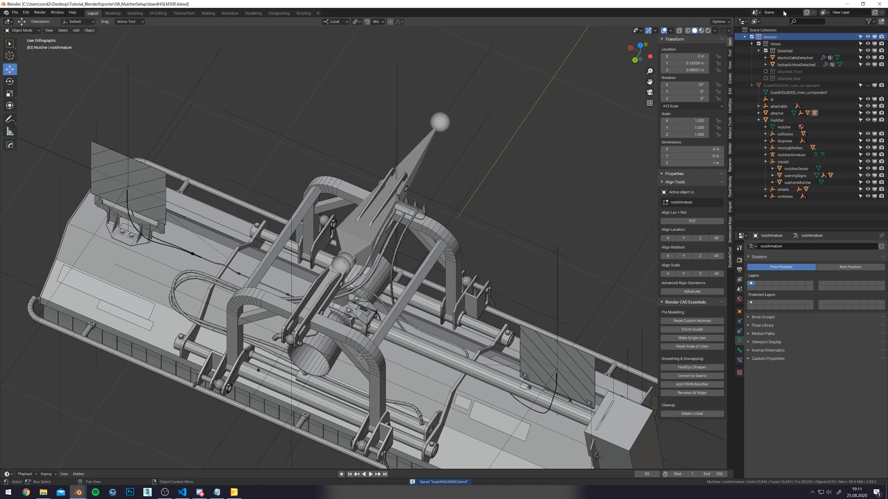
Save the file and export the active collection over lizardHGLM300.i3d with Skinned Meshes and Collapse Armatures enabled.
left_click(429, 151)
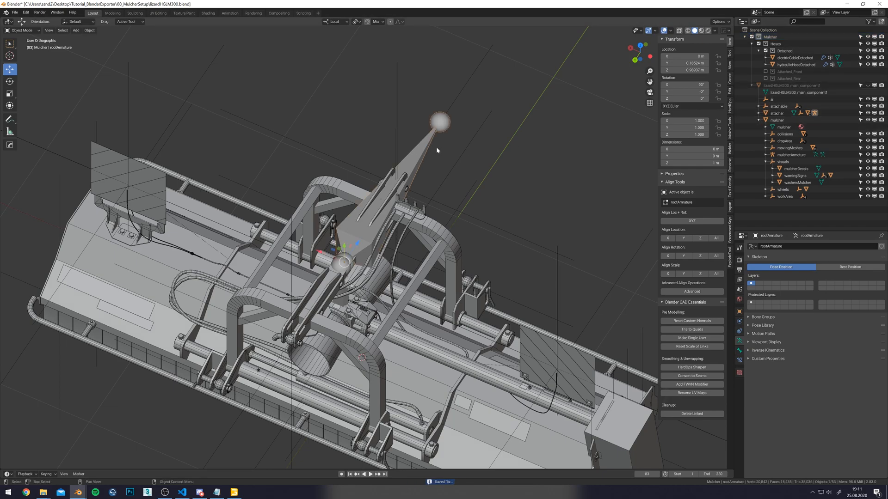
left_click(766, 155)
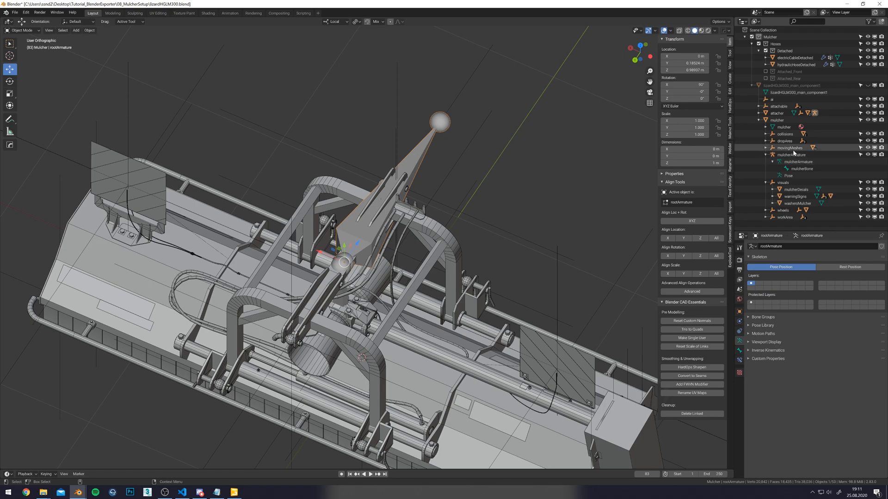
key("ctrl+s")
key("q")
left_click(458, 197)
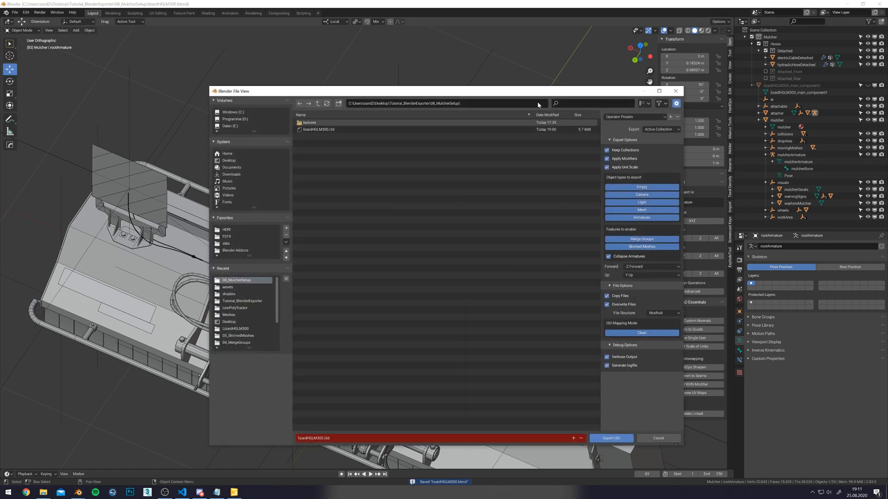
left_click_drag(541, 97, 519, 90)
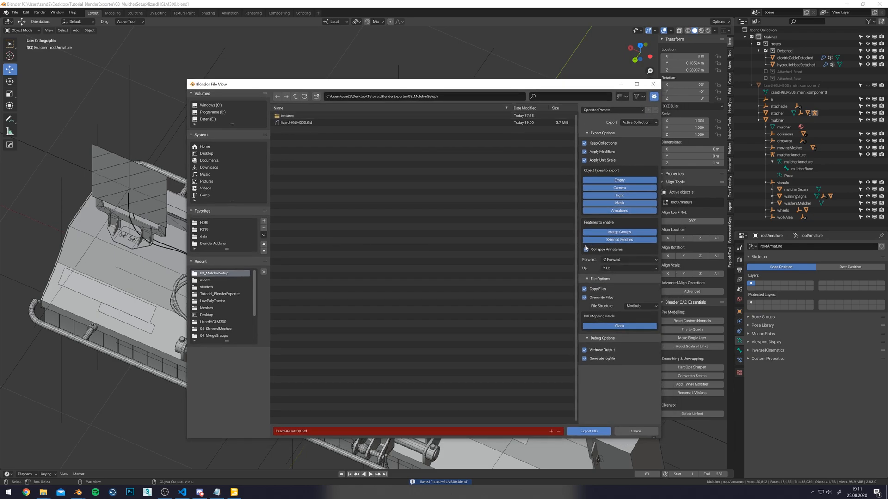
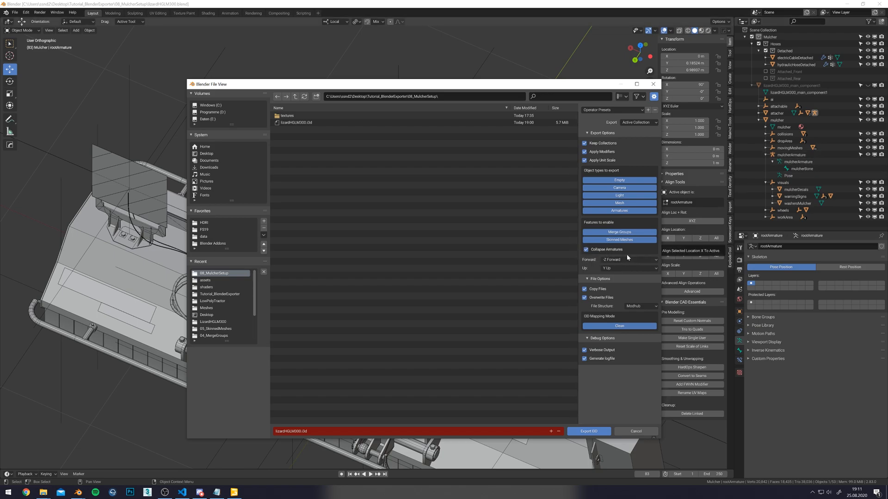
double_click(292, 123)
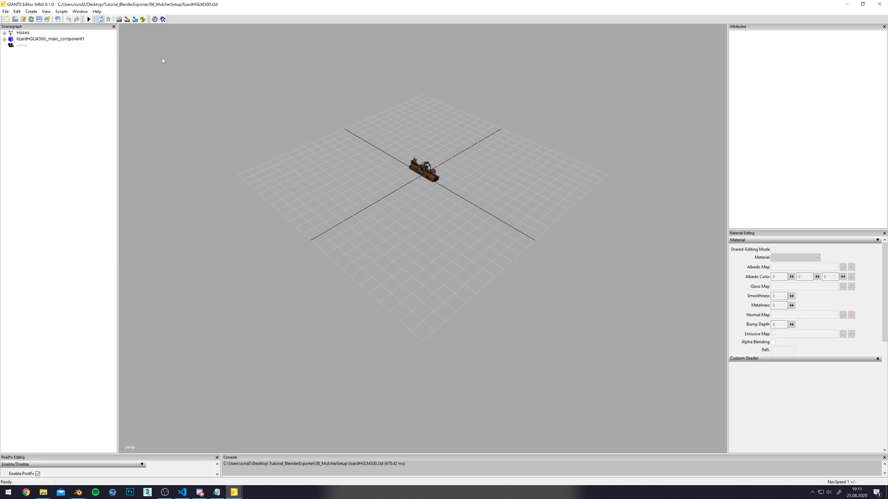
Switch to GIANTS Editor with the exported mulcher, create a light and view the hoses up close.
middle_click_drag(341, 37, 335, 85, "alt")
scroll(333, 84, "up", 6)
scroll(332, 84, "up", 10)
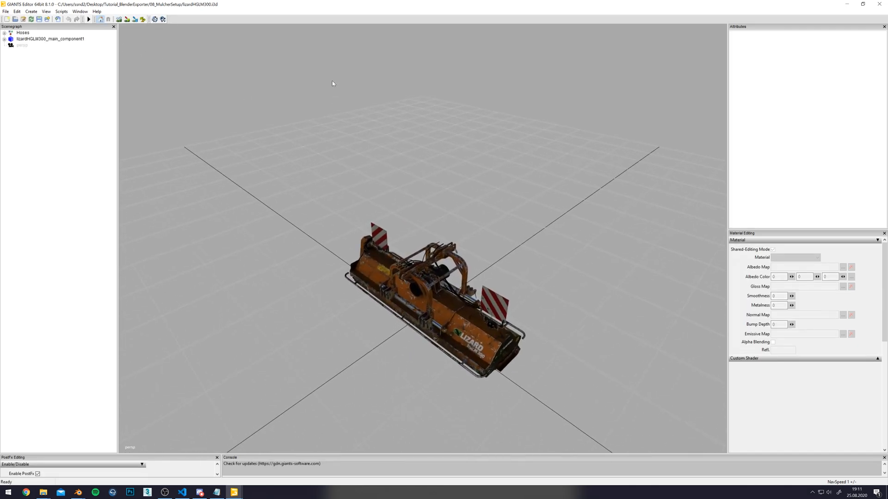
scroll(339, 90, "up", 3)
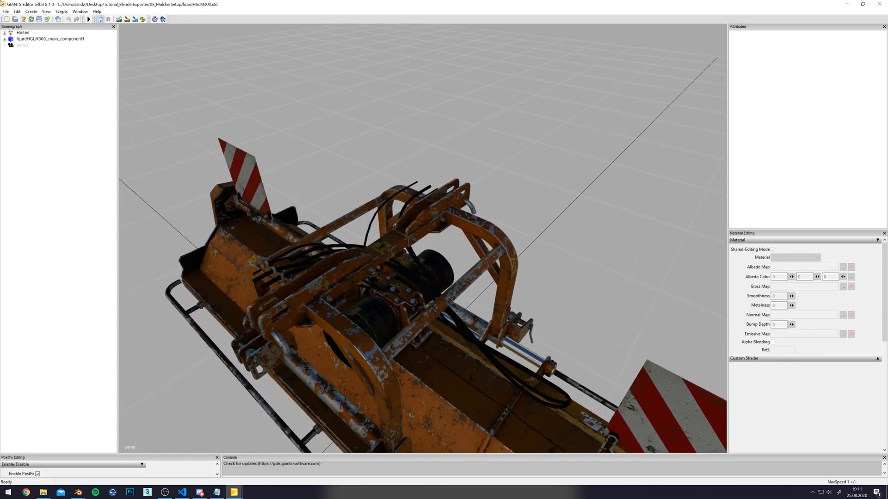
left_click(29, 11)
left_click(42, 27)
left_click_drag(324, 108, 457, 272, "alt")
left_click(480, 301)
left_click(442, 267)
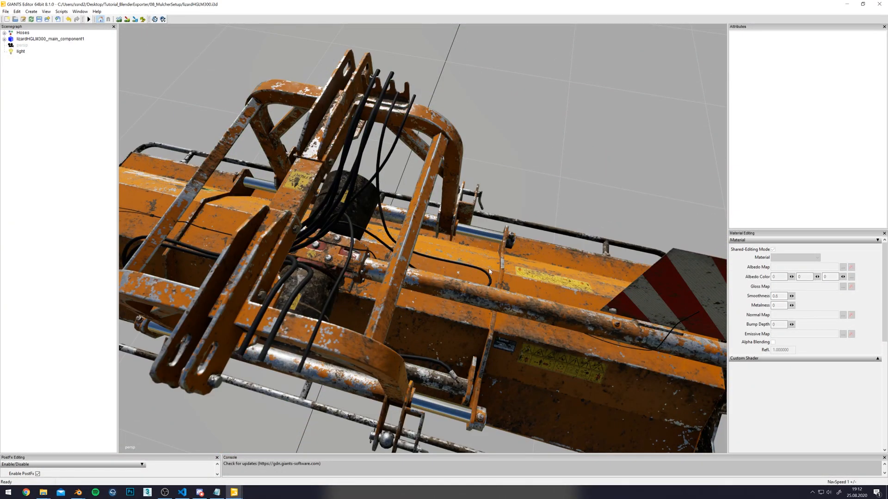
Select the attacher under lizardHGLM300_main_component1 and examine the hoses around it.
left_click(5, 39)
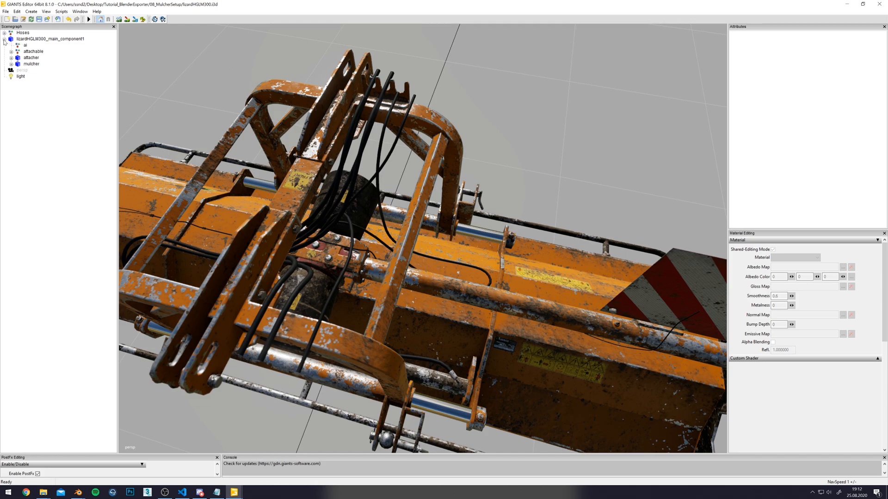
left_click(11, 58)
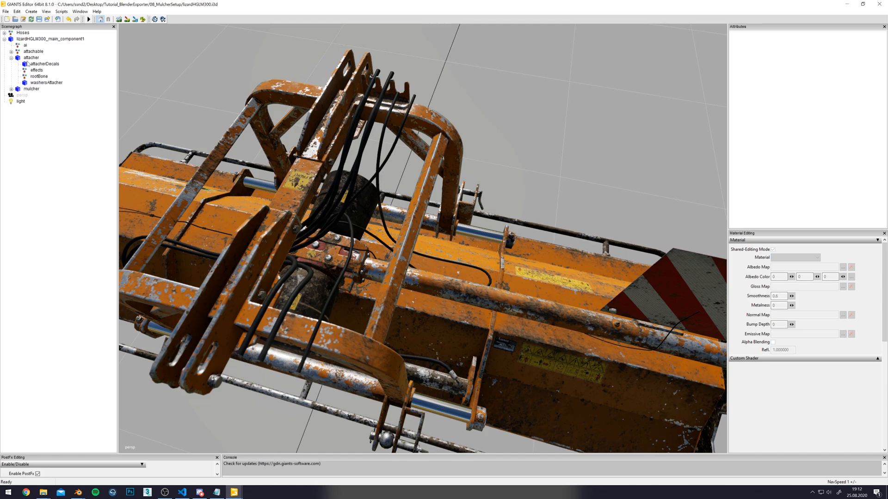
left_click(31, 57)
mouse_move(250, 177)
left_mouse_down()
mouse_move(282, 187)
mouse_move(256, 184)
left_mouse_up()
left_click_drag(255, 184, 313, 254, "alt")
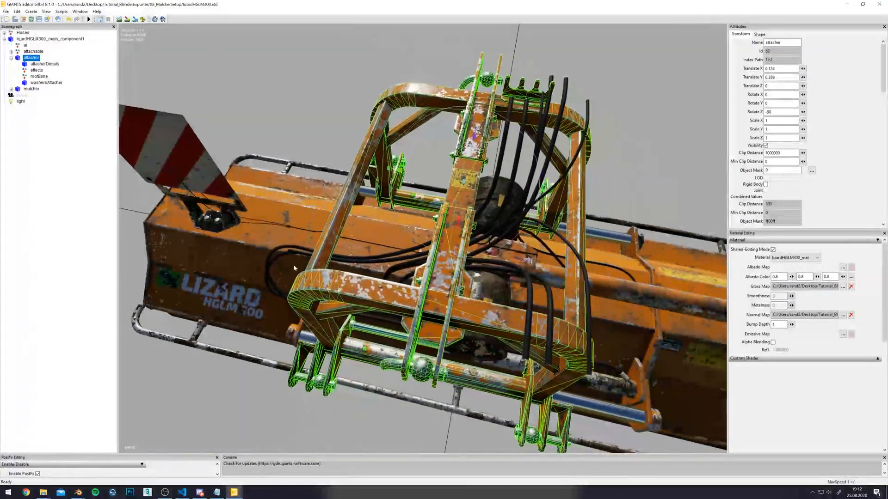
middle_click_drag(284, 254, 299, 255, "alt")
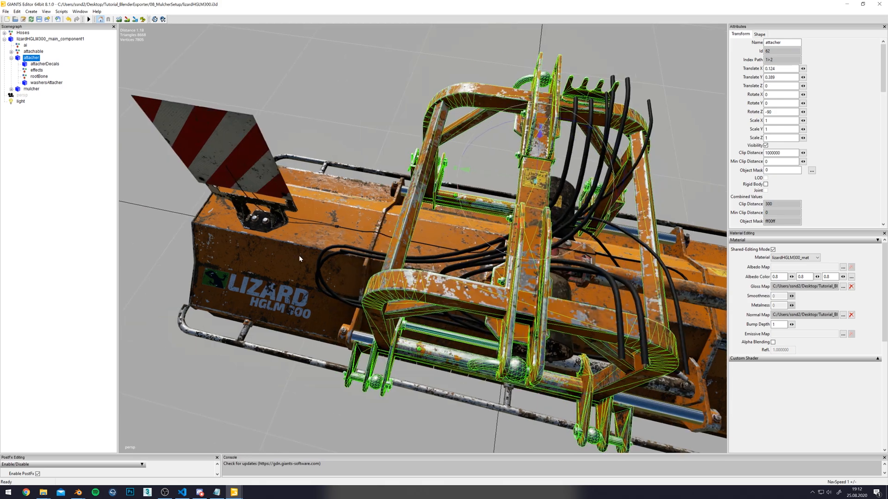
scroll(299, 255, "up", 3)
right_click(298, 256)
Try moving the attacher along its X axis to test how the skinned hoses follow.
left_click(549, 149)
left_click_drag(549, 150, 483, 163)
middle_click_drag(483, 163, 371, 190, "alt")
scroll(371, 190, "up", 4)
scroll(374, 190, "down", 3)
key("f")
left_click_drag(374, 191, 293, 143, "alt")
type("0")
key("Return")
left_click_drag(804, 69, 788, 79)
type("-")
key("Return")
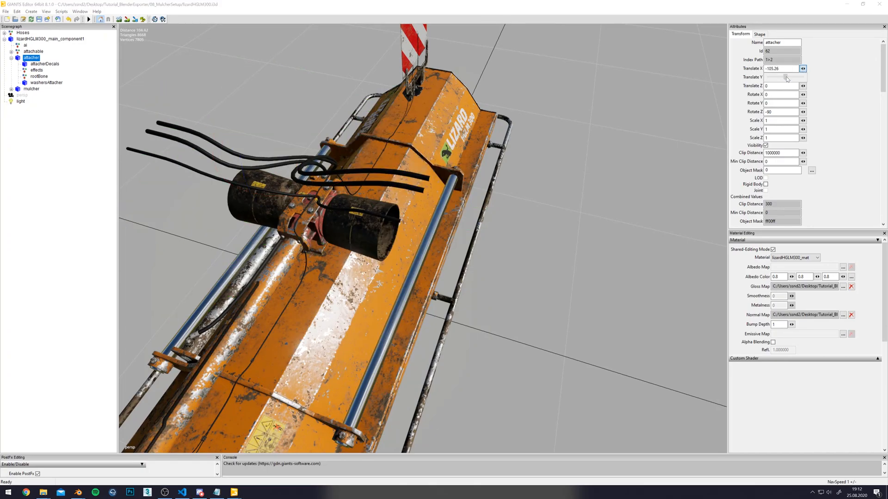
Set the attacher's Translate X to 0.
key("ctrl+a")
type("0")
key("Return")
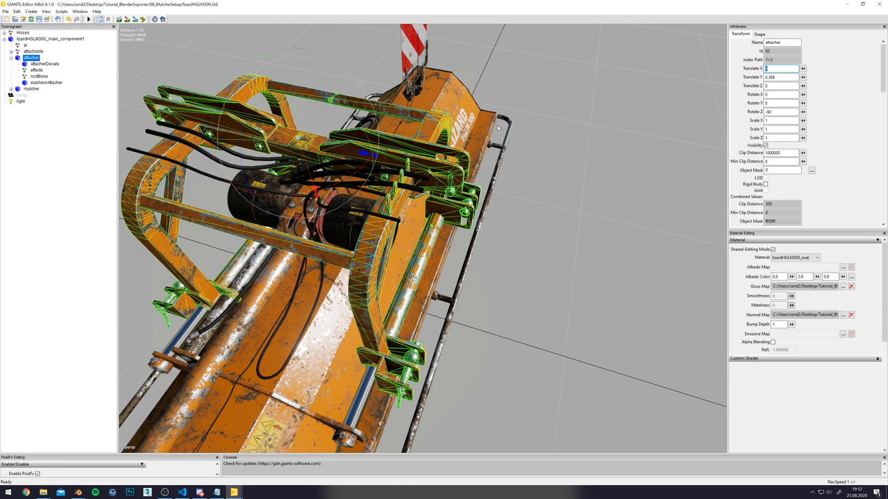
left_click_drag(303, 131, 322, 124)
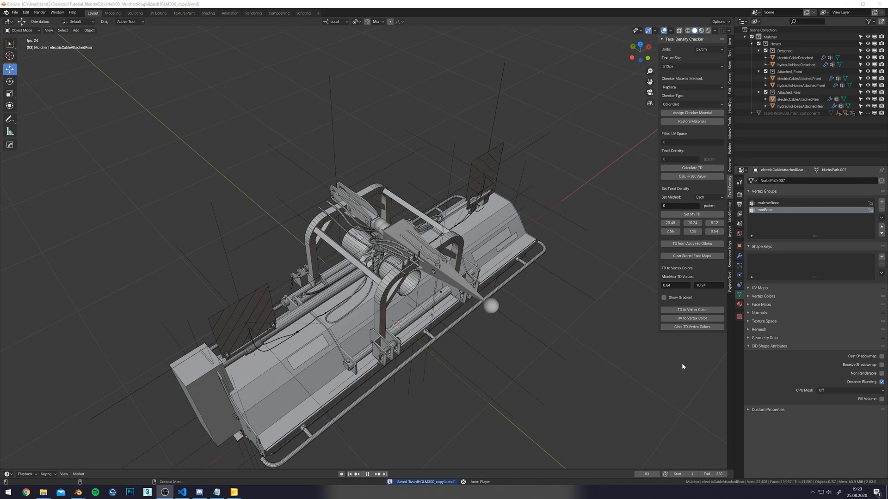
Select rootArmature in Blender, save the file, stop the animation playback and enter Pose Mode.
scroll(326, 197, "up", 4)
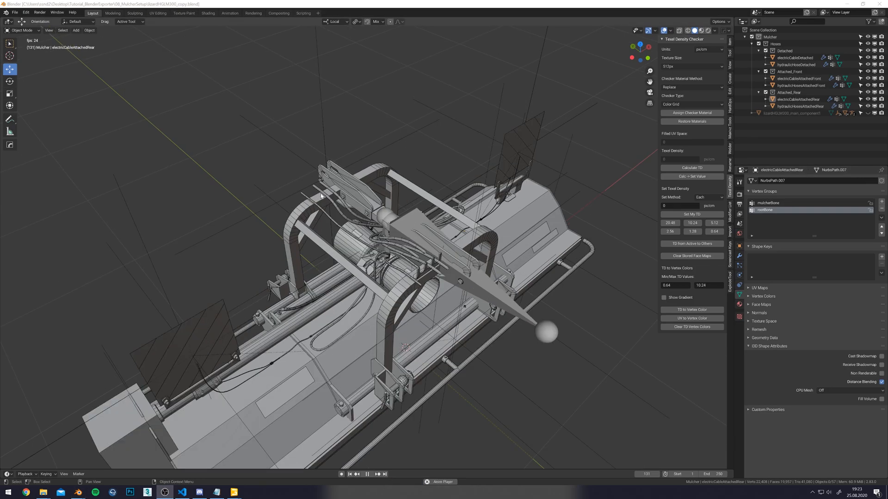
left_click(434, 222)
middle_click_drag(434, 221, 593, 228)
key("ctrl+s")
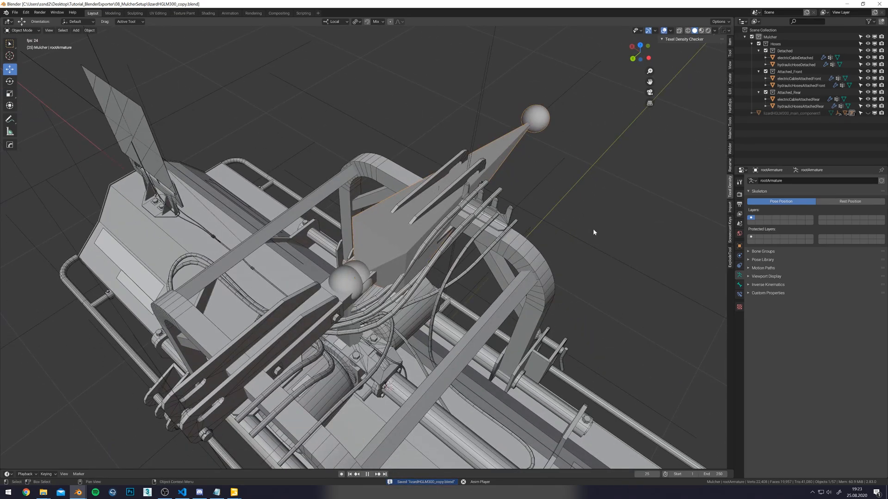
key("space")
left_click(23, 30)
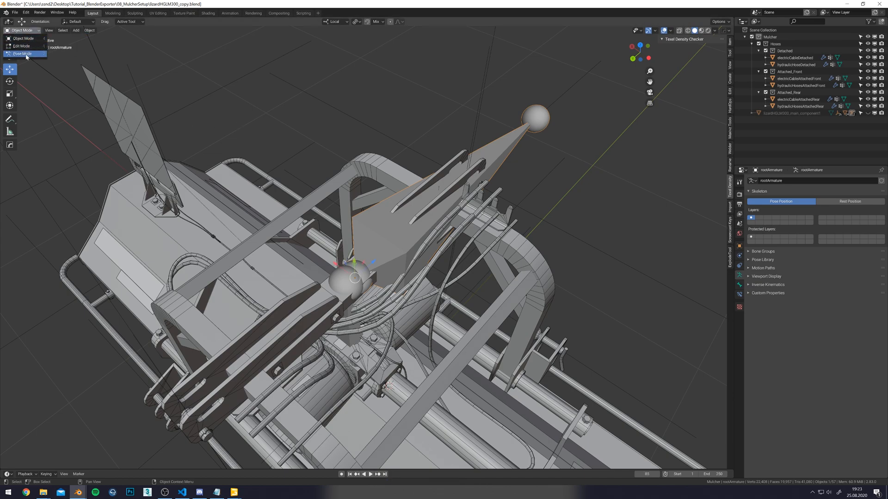
left_click(22, 53)
Try moving rootBone along its local axis to test how the skinned hoses follow.
left_click(416, 246)
middle_click_drag(416, 246, 361, 270)
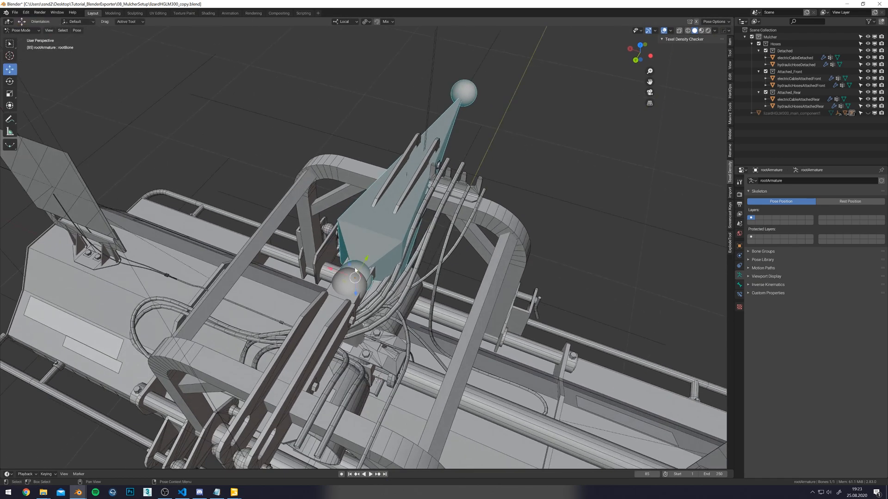
mouse_move(330, 269)
left_mouse_down()
mouse_move(294, 258)
mouse_move(331, 269)
left_mouse_up()
middle_click_drag(417, 252, 384, 278)
key("g")
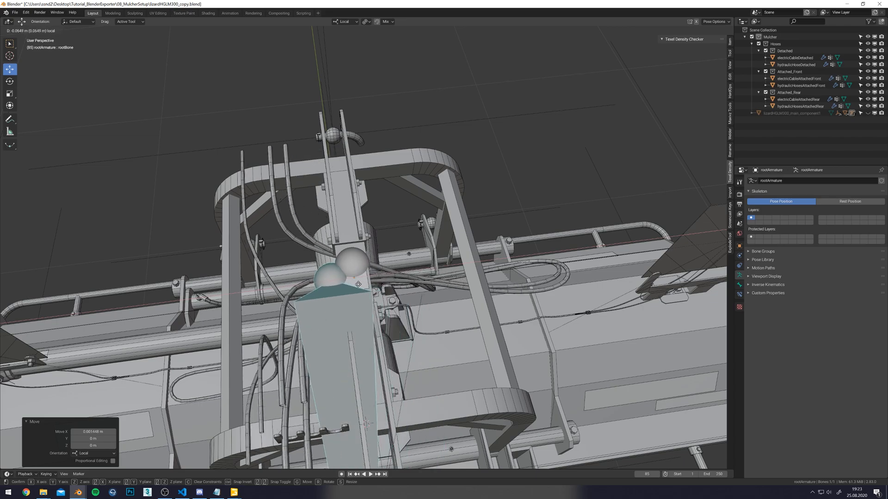
left_click(380, 285)
middle_click_drag(568, 272, 494, 261)
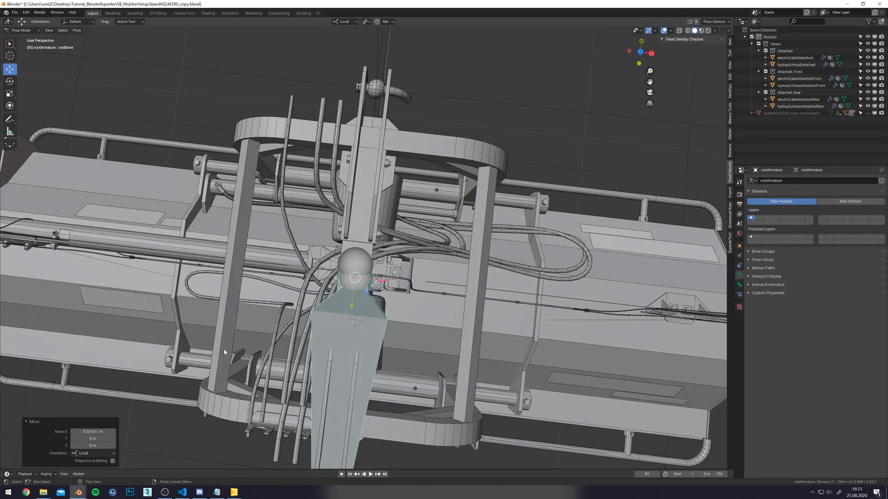
key("BackSpace")
Save the Blender file and return the armature to Object Mode.
scroll(309, 377, "down", 4)
key("ctrl+s")
middle_click_drag(418, 185, 517, 161)
key("ctrl+Tab")
middle_click_drag(426, 198, 483, 155)
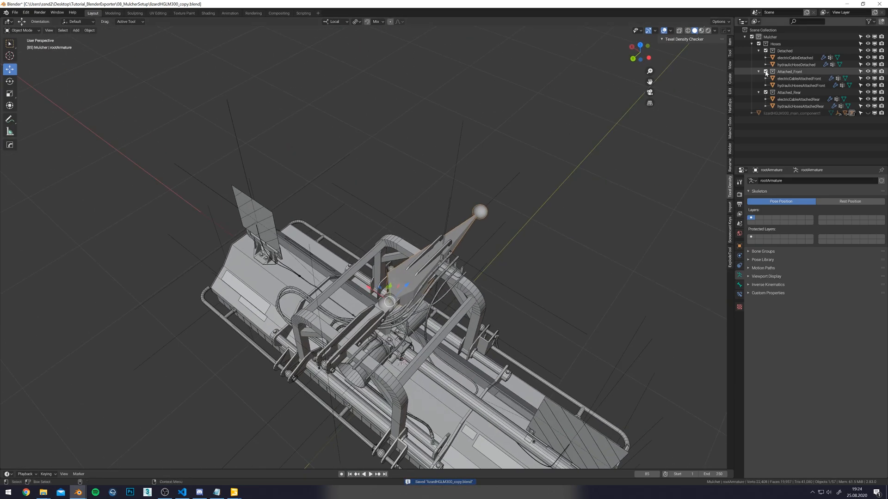
Enlarge the outliner and expand lizardHGLM300_main_component1, keeping the attacher branch collapsed.
left_click(752, 113)
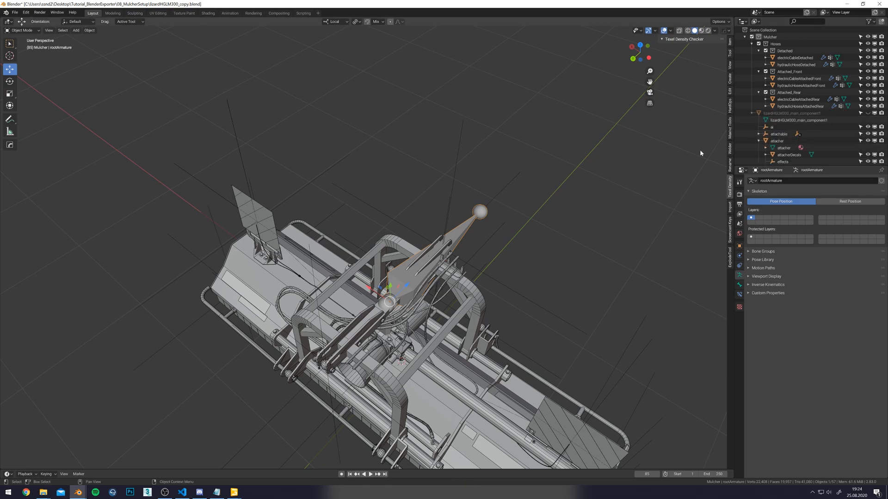
middle_click_drag(700, 152, 677, 124, "shift")
left_click_drag(812, 166, 812, 234)
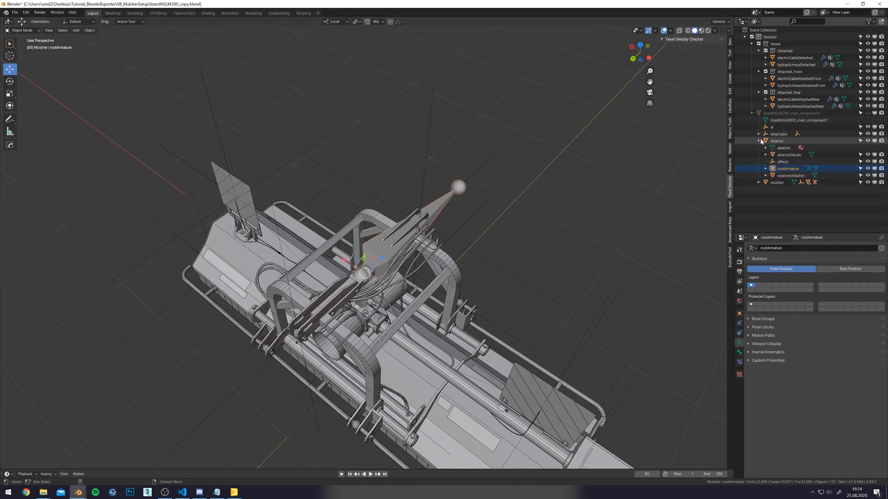
left_click(761, 141)
left_click(781, 162)
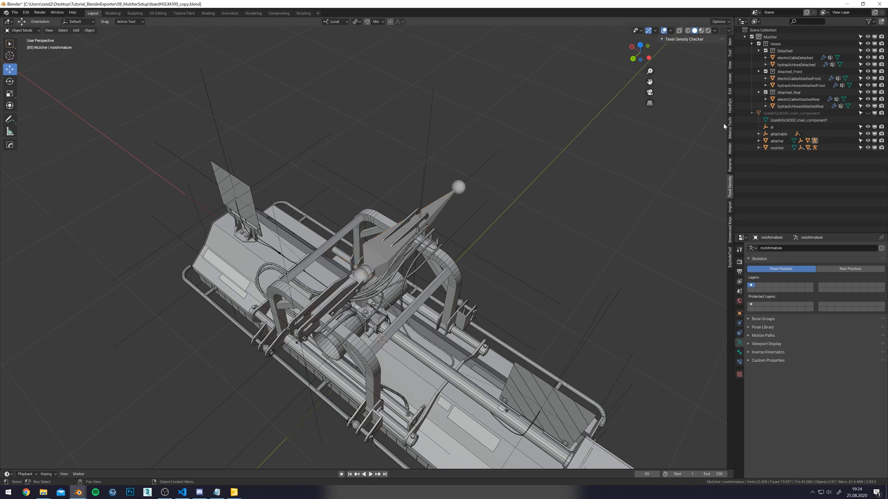
Enable the I3D Add to mapping option for all six electric cable and hydraulic hose objects by copying it to selected, and save.
left_click(89, 30)
left_click(795, 57)
left_click(796, 64, "ctrl")
left_click(798, 78, "ctrl")
left_click(800, 85, "ctrl")
left_click(796, 99, "ctrl")
left_click(799, 106, "ctrl")
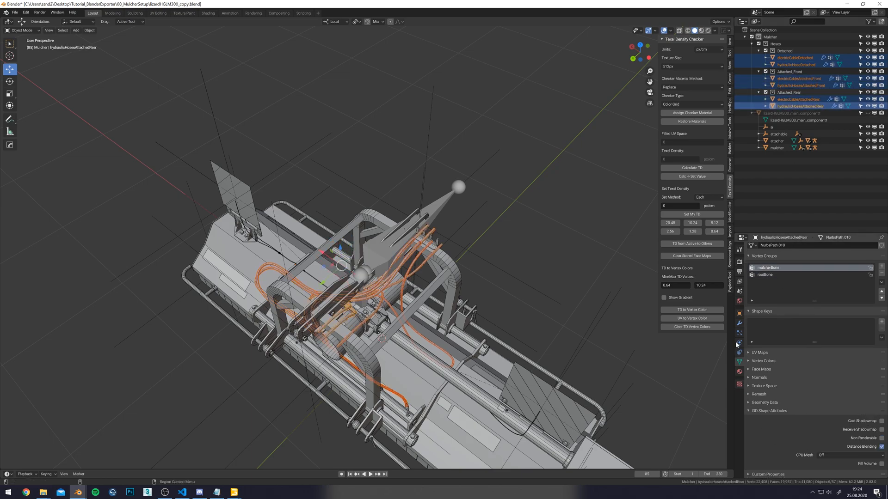
left_click(739, 315)
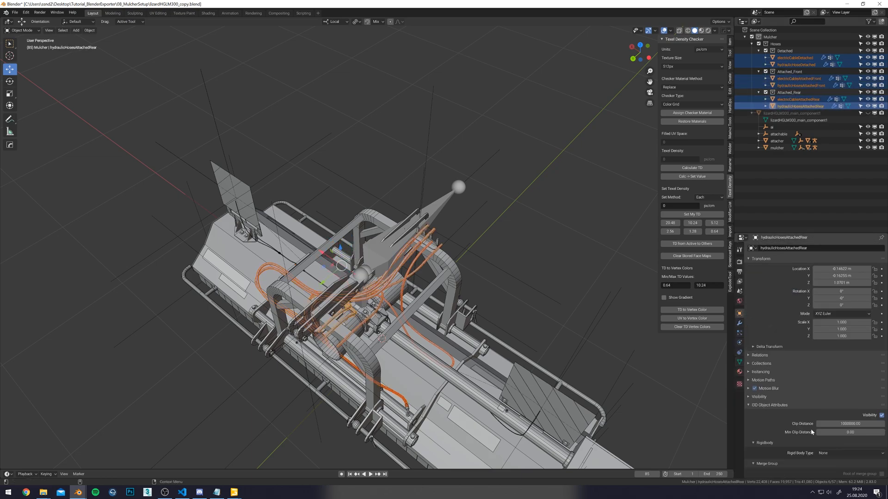
scroll(809, 427, "down", 3)
scroll(868, 466, "down", 1)
left_click(830, 456)
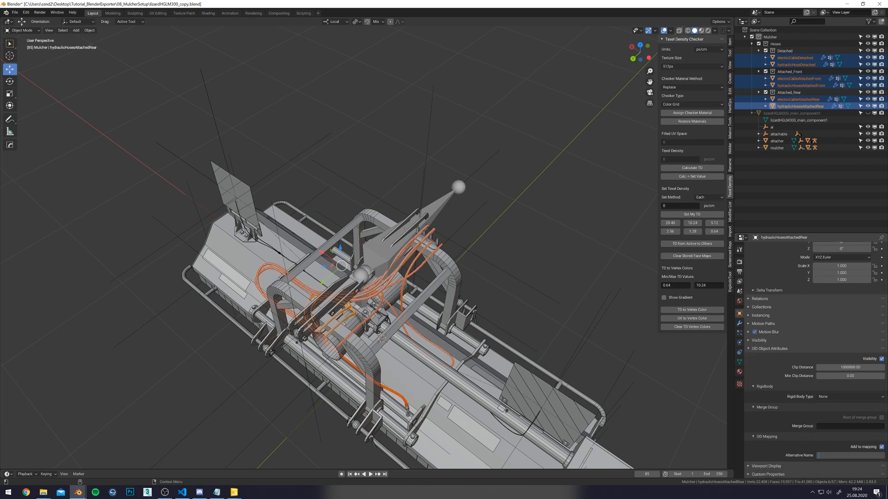
right_click(865, 447)
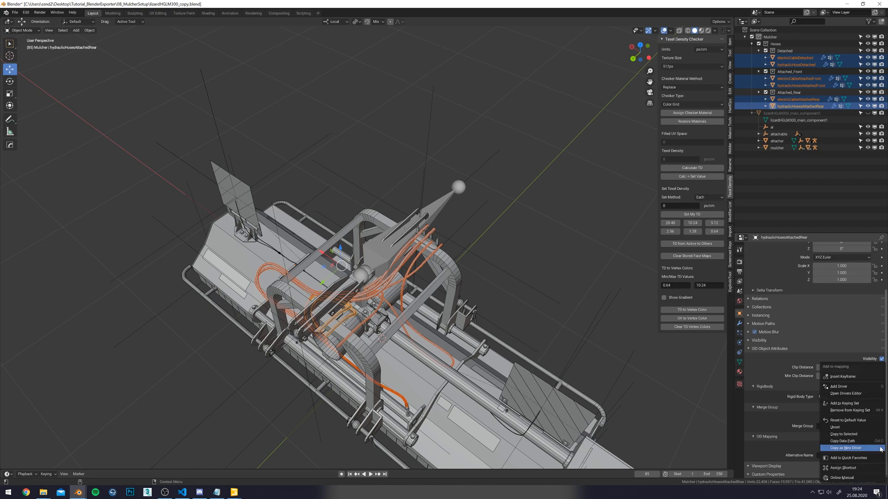
left_click(843, 435)
middle_click_drag(564, 319, 525, 303, "shift")
key("ctrl+s")
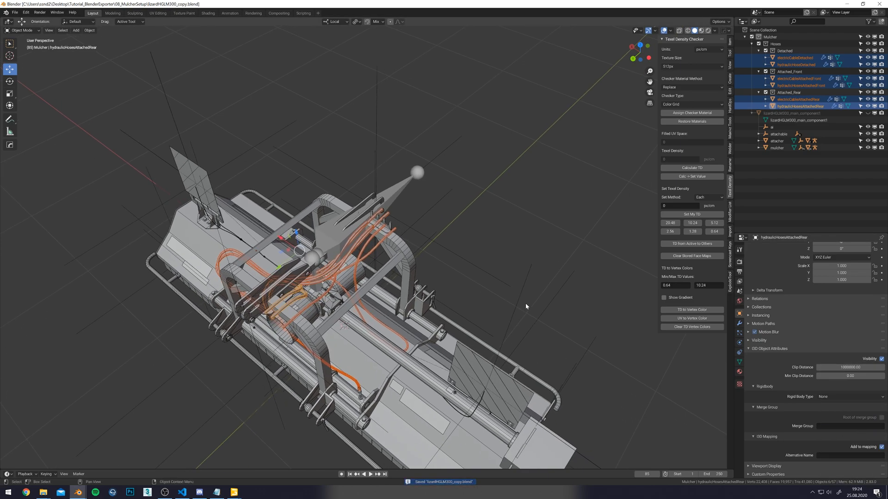
Add a Plain Axes empty and name it connectionHoses.
middle_click_drag(473, 192, 511, 202, "shift")
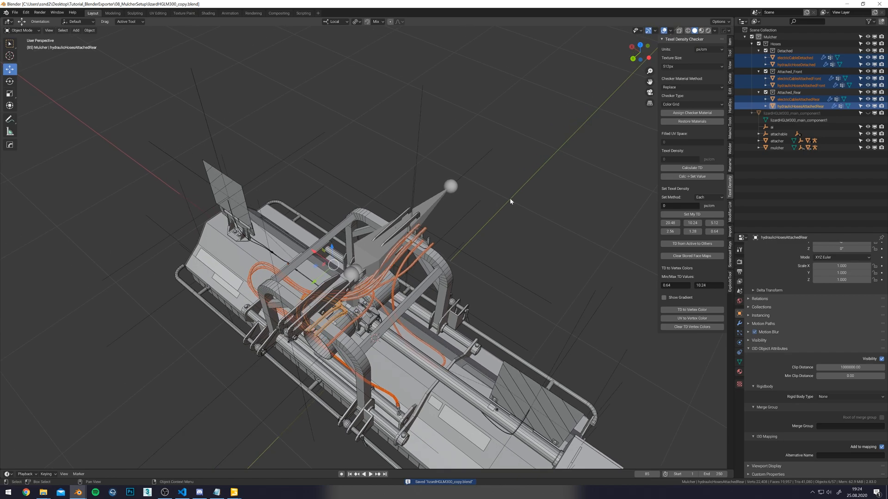
left_click(629, 168)
left_click(77, 31)
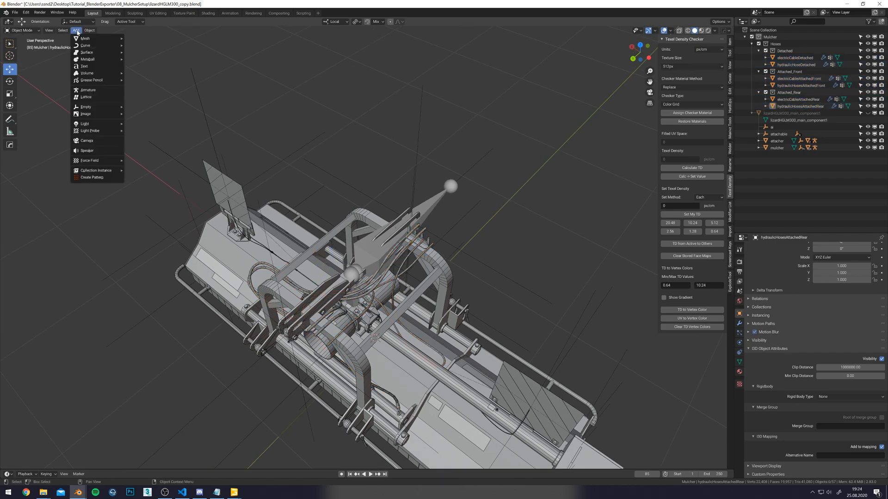
mouse_move(86, 106)
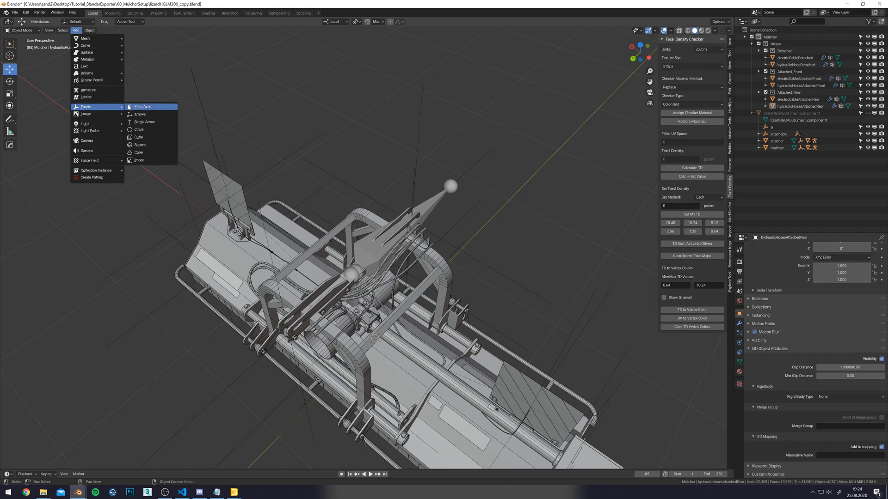
left_click(143, 109)
double_click(767, 114)
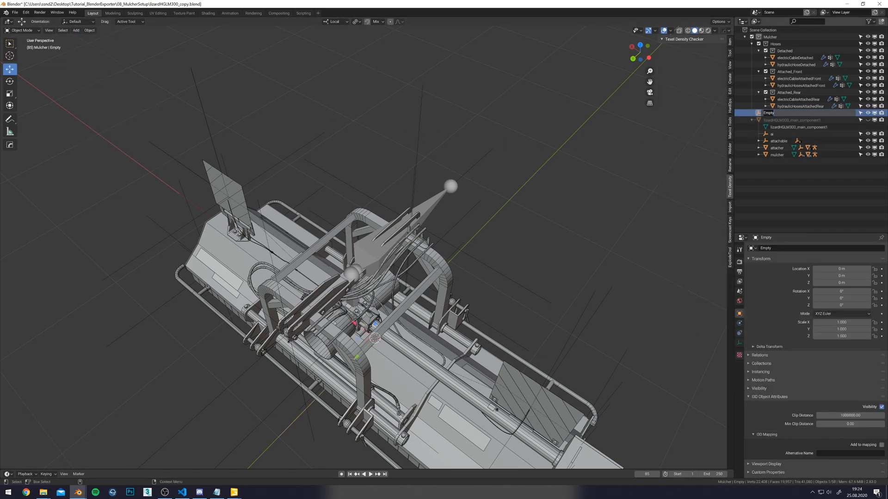
type("connectionHoses")
key("Return")
Parent the connectionHoses empty to lizardHGLM300_main_component1.
left_click(791, 119, "ctrl")
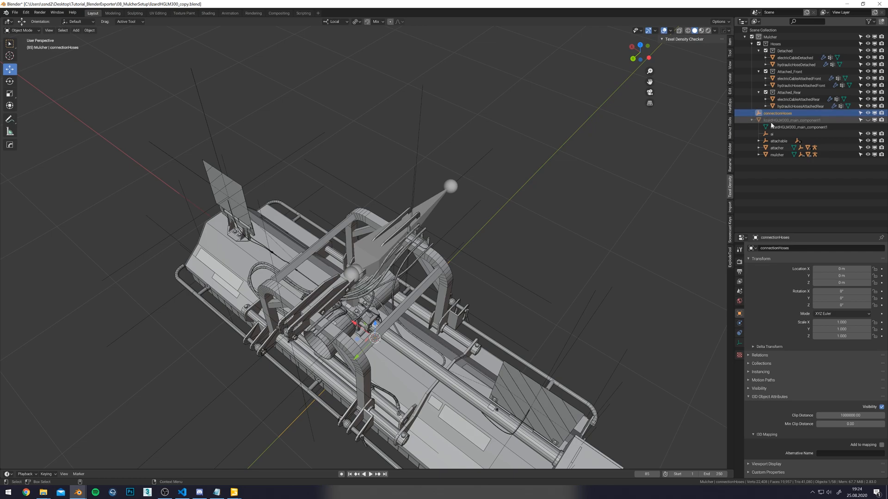
key("ctrl+p")
left_click(611, 145)
left_click(601, 131)
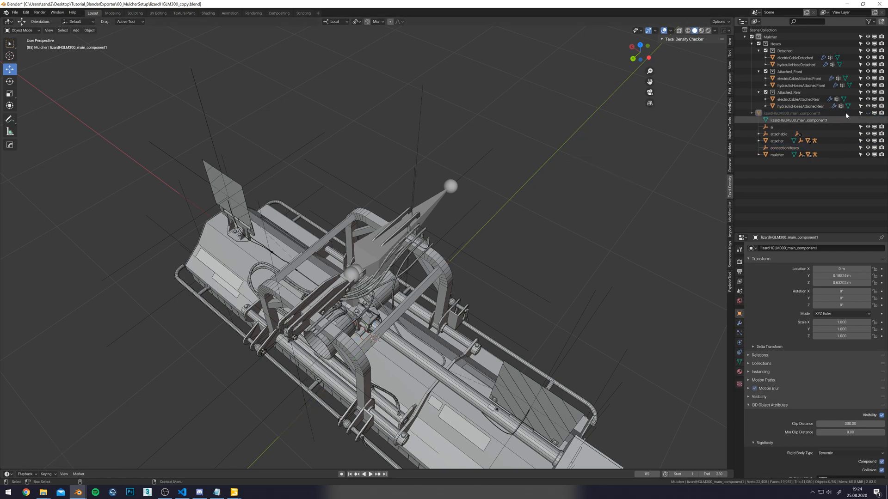
Move all six hose and cable objects into the Mulcher collection.
left_click_drag(808, 106, 808, 57)
key("m")
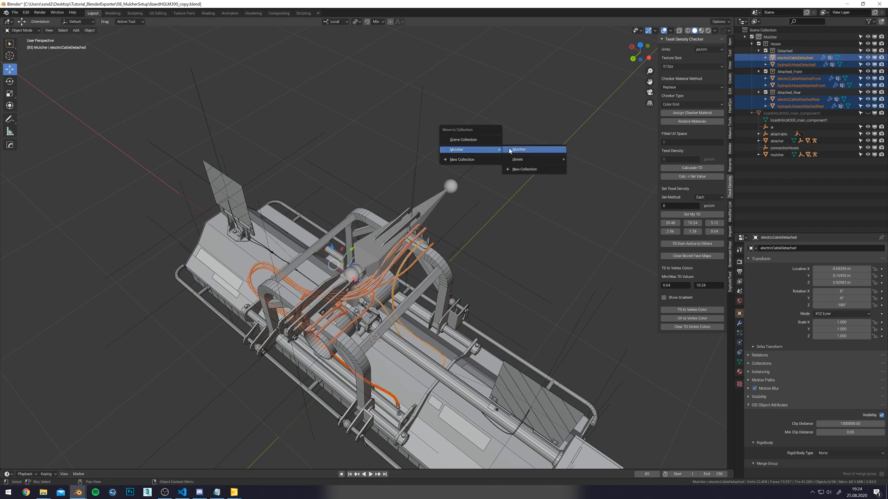
left_click(511, 150)
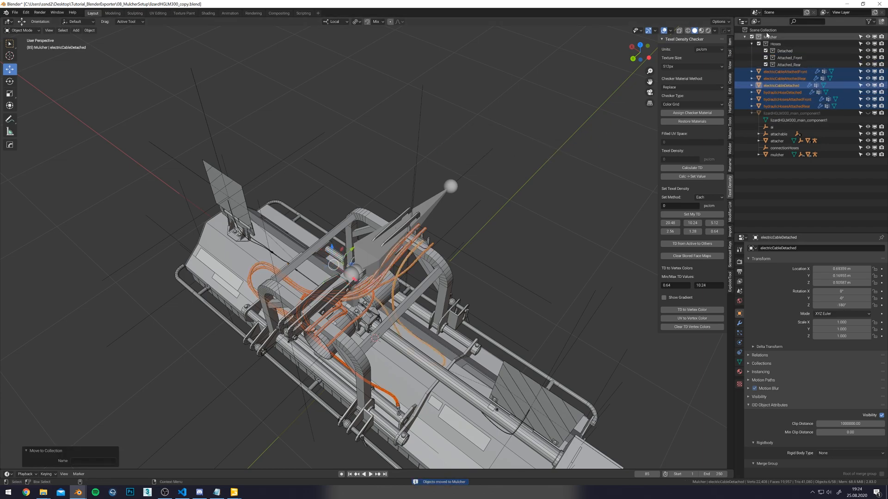
Parent the six hose and cable objects to connectionHoses with Keep Transform and expand its hierarchy.
left_click(781, 148, "ctrl")
key("ctrl+p")
left_click(557, 183)
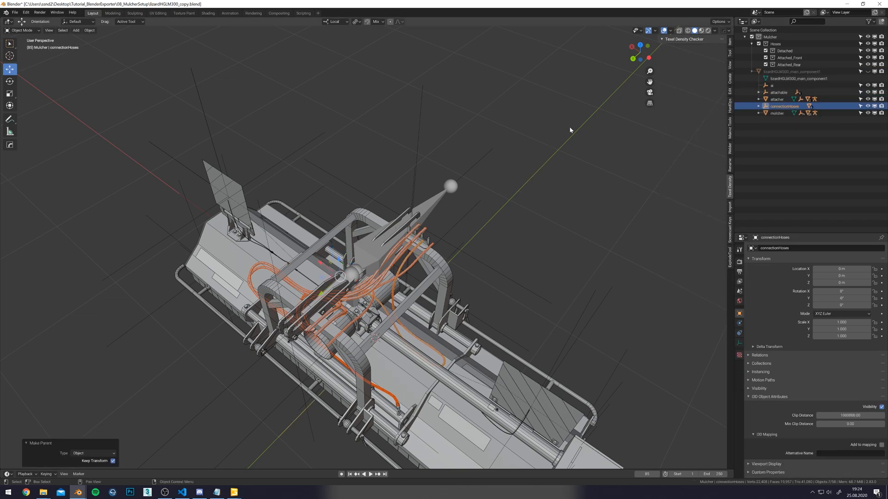
left_click(570, 128)
left_click(759, 106)
middle_click_drag(644, 181, 601, 178)
Delete the emptied Hoses collection and discard the stray object under Attached_Front.
left_click(781, 64)
left_click(784, 58)
left_click(787, 51)
left_click(787, 65, "ctrl")
left_click(786, 59, "ctrl")
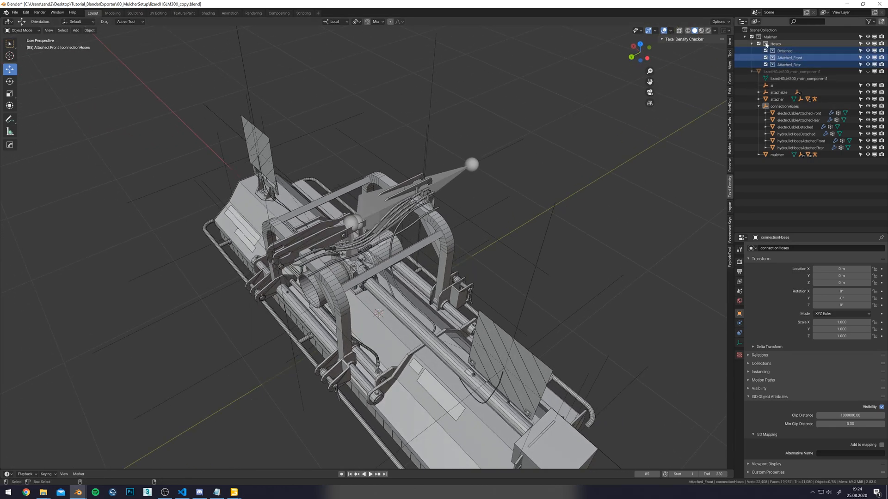
left_click(767, 45, "ctrl")
right_click(766, 45)
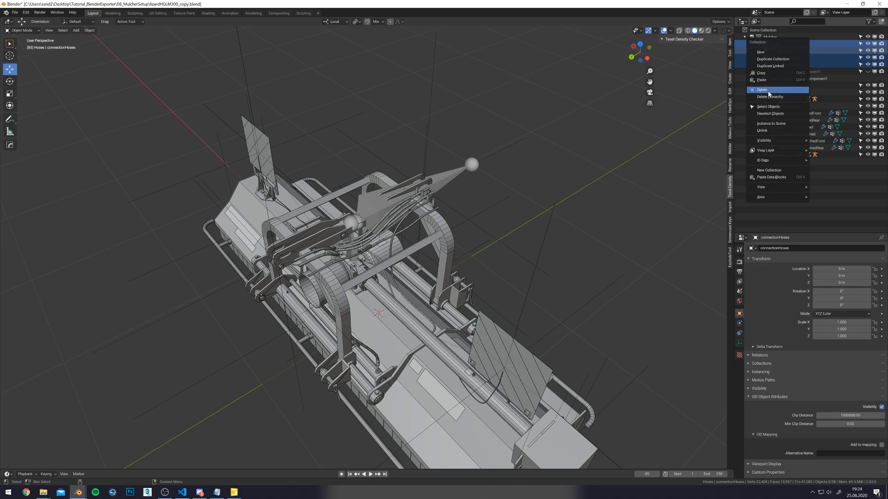
left_click(768, 91)
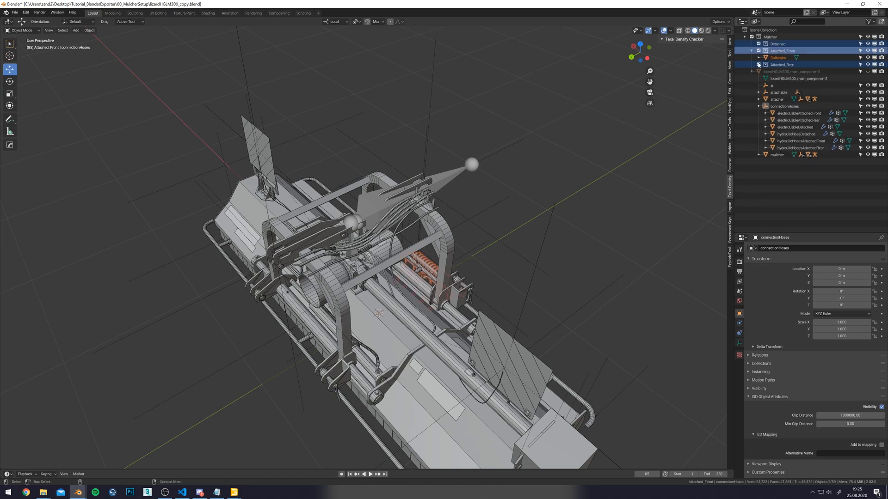
key("ctrl+z")
Delete the empty Detached, Attached_Front and Attached_Rear collections and save the file.
right_click(782, 52)
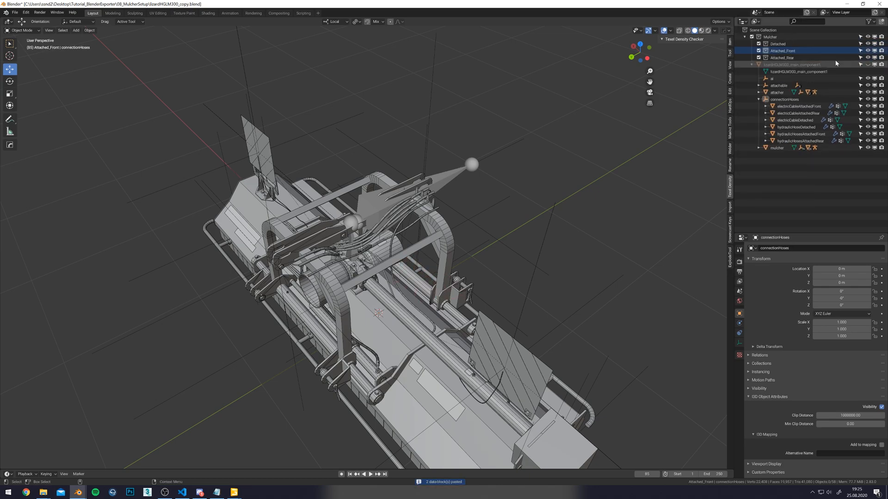
left_click(782, 44)
left_click(783, 57, "shift")
right_click(784, 57)
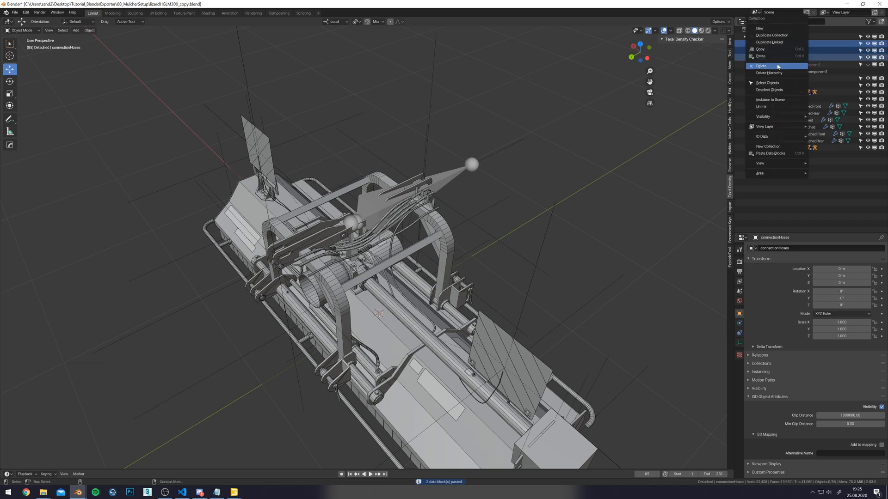
left_click(778, 67)
key("ctrl+s")
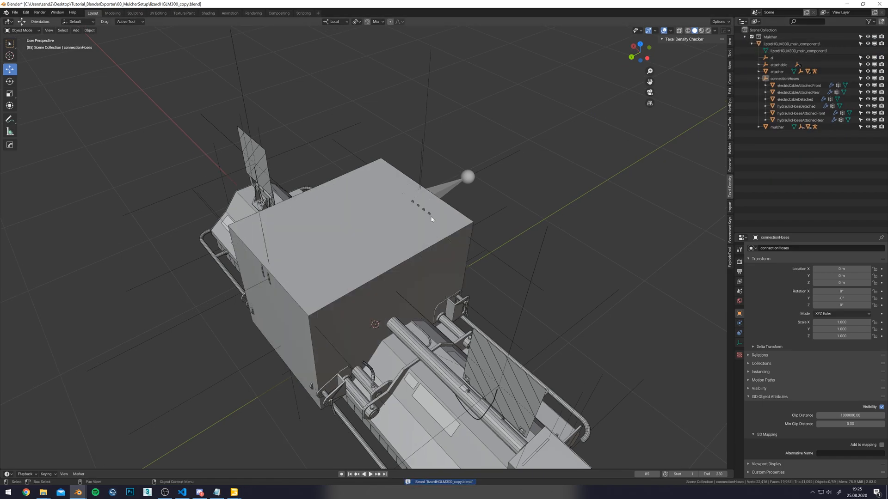
Select lizardHGLM300_main_component1 and export the active collection to I3D, overwriting lizardHGLM300.i3d.
scroll(449, 217, "down", 10)
scroll(461, 217, "up", 8)
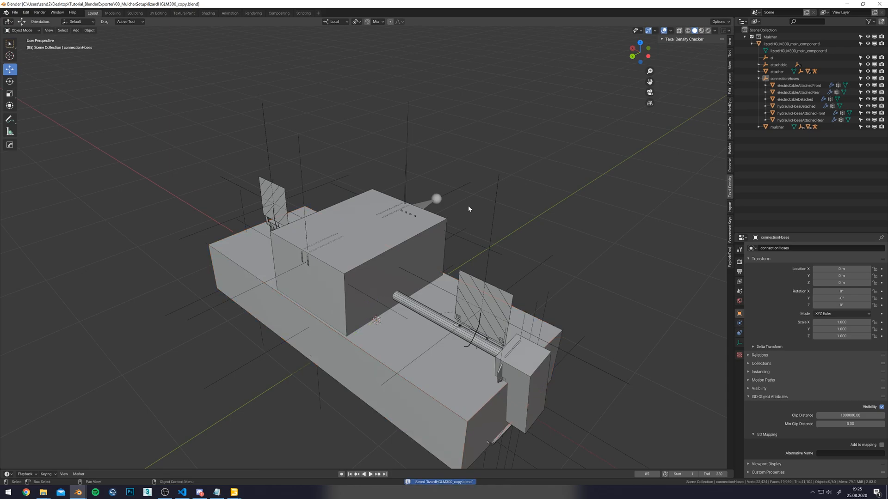
left_click(418, 225)
middle_click_drag(572, 214, 511, 207)
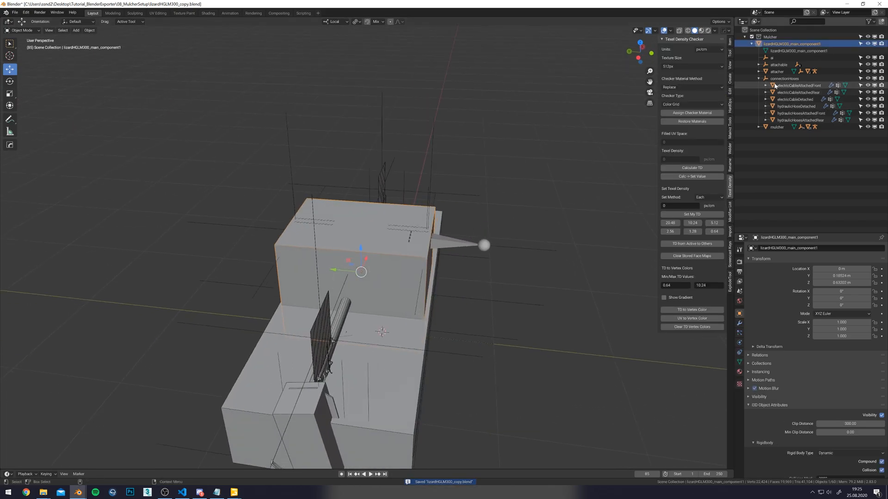
key("q")
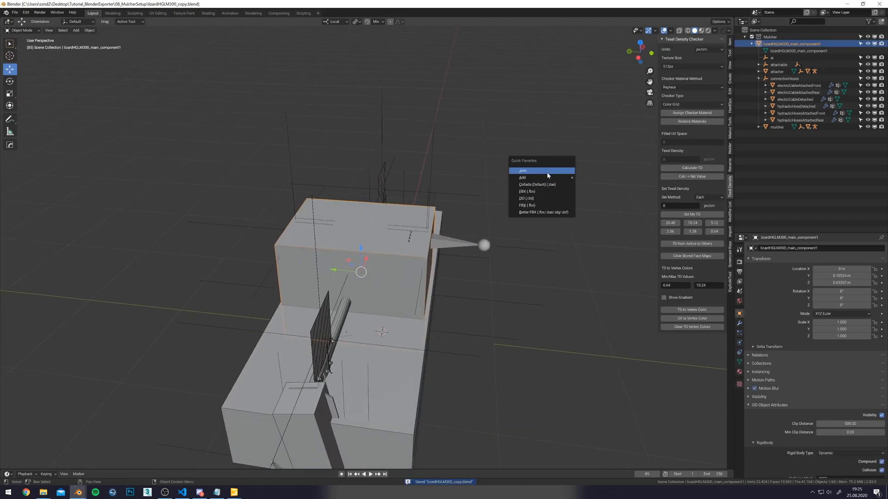
left_click(532, 198)
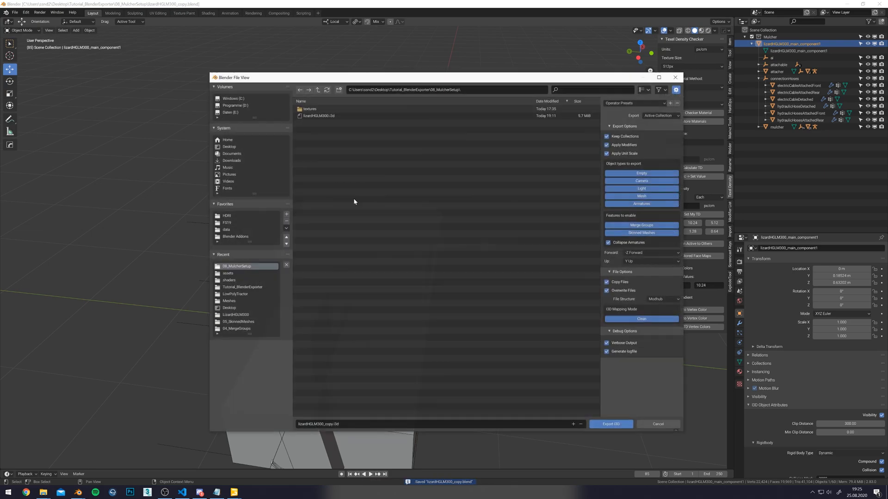
double_click(328, 118)
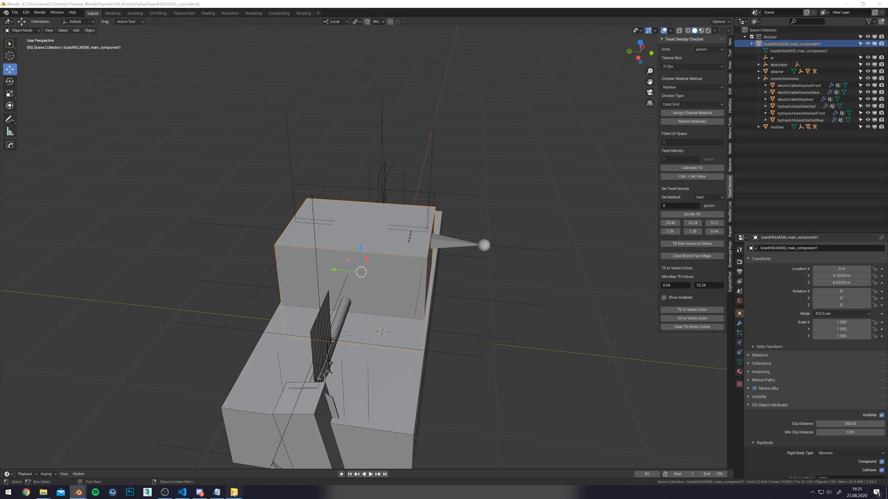
Switch to GIANTS Editor, close the extra instance without saving, and reload lizardHGLM300.i3d in the remaining one.
mouse_move(234, 490)
left_click(229, 441)
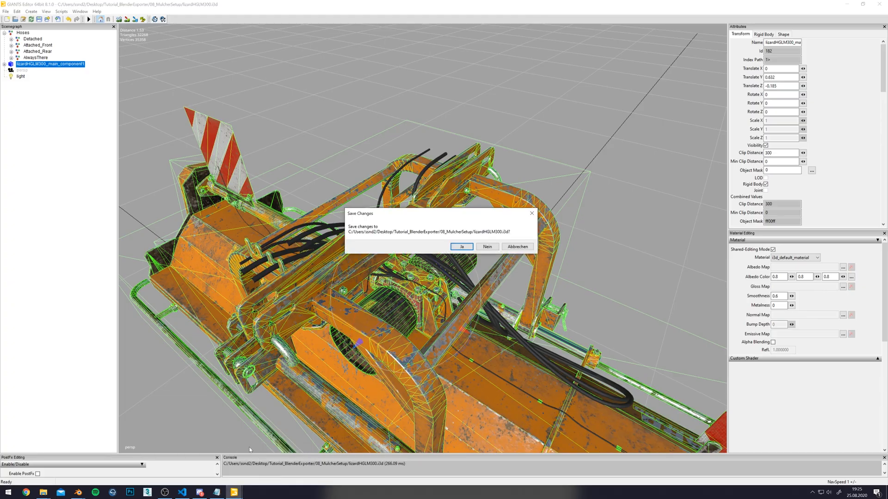
left_click(493, 247)
left_click(237, 491)
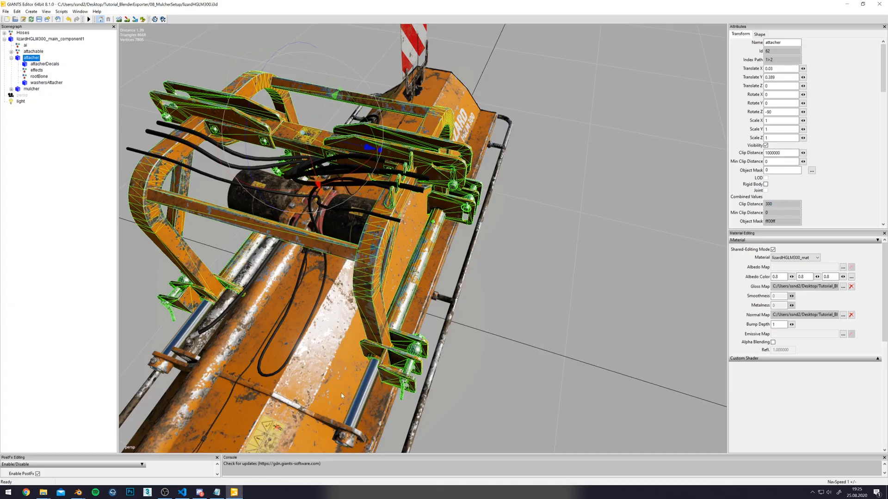
left_click(31, 20)
key("Return")
left_click(25, 13)
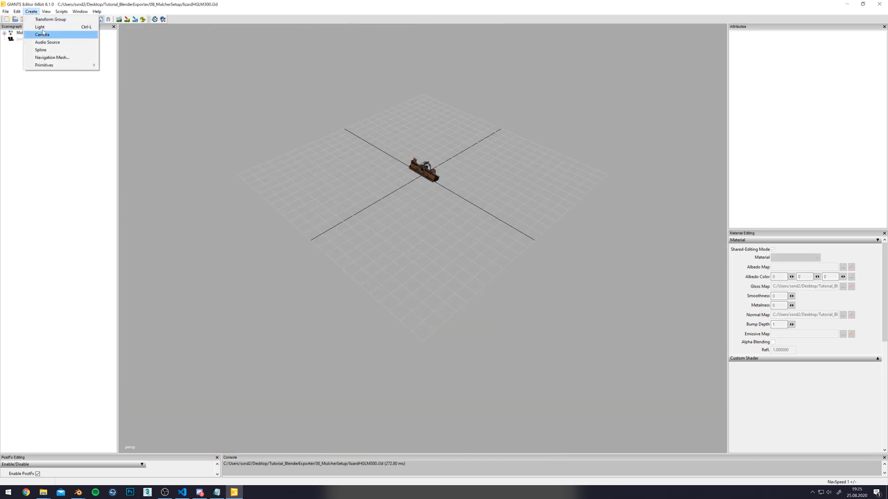
left_click(412, 106)
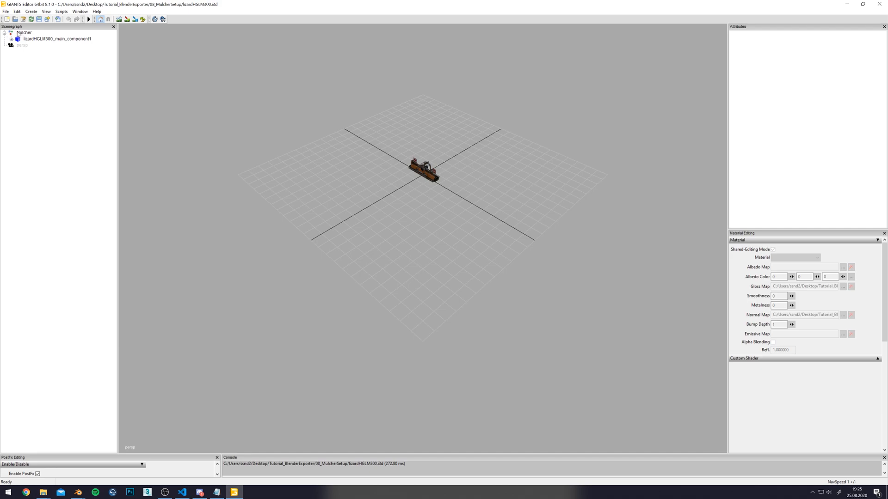
Return to the Blender window with lizardHGLM300_copy.blend, make the Mulcher collection active and save the file.
mouse_move(79, 493)
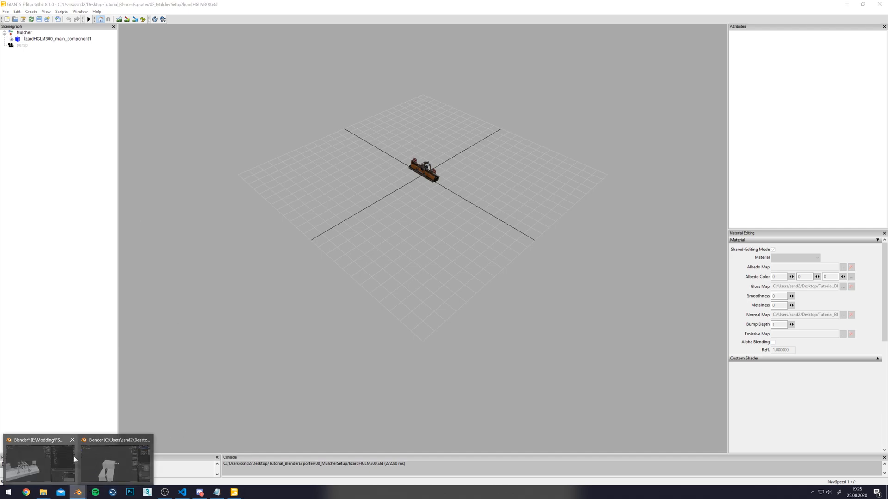
left_click(87, 462)
middle_click_drag(234, 101, 478, 113)
left_click(776, 37)
left_click(777, 43)
middle_click_drag(511, 175, 507, 141, "shift")
key("ctrl+s")
key("q")
left_click(507, 140)
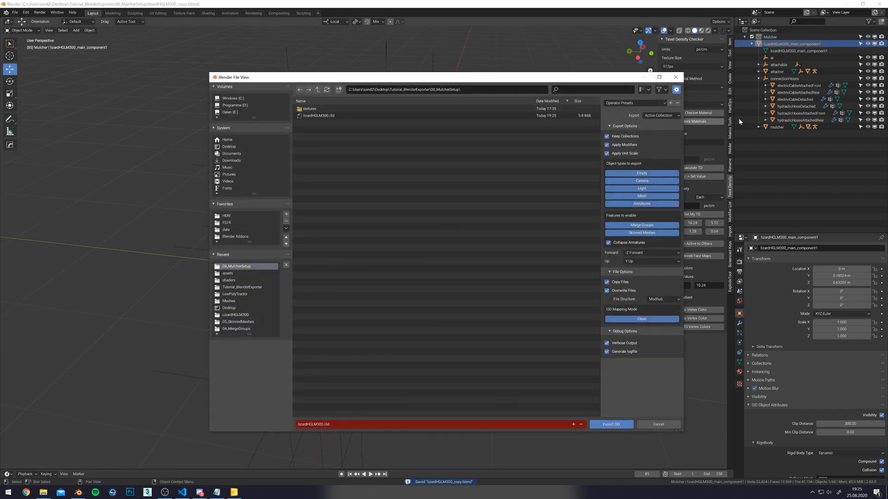
left_click(676, 78)
middle_click_drag(525, 99, 523, 127, "shift")
key("q")
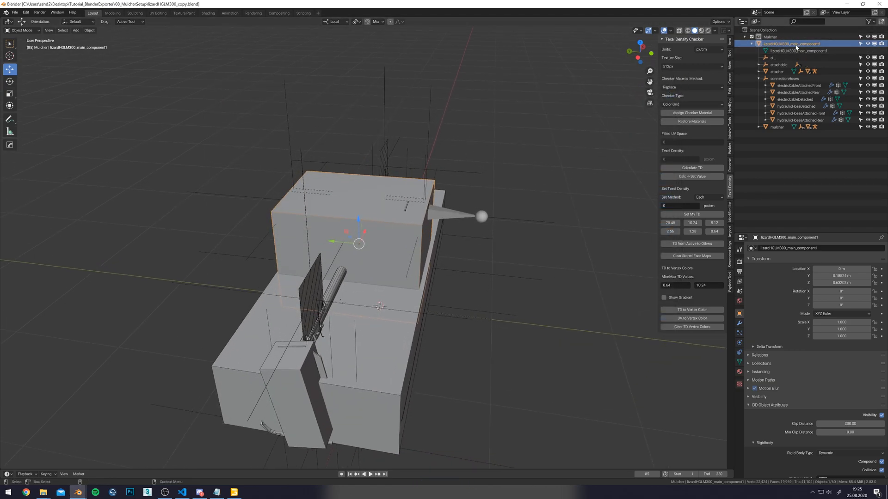
Export lizardHGLM300_main_component1 to I3D with the export scope set to Selected Objects, overwriting lizardHGLM300.i3d.
key("q")
left_click(496, 124)
left_click(663, 116)
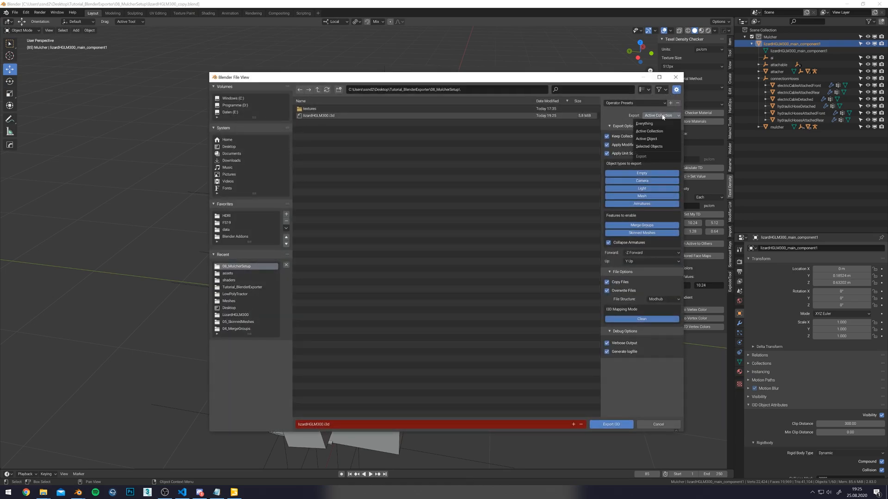
left_click(656, 139)
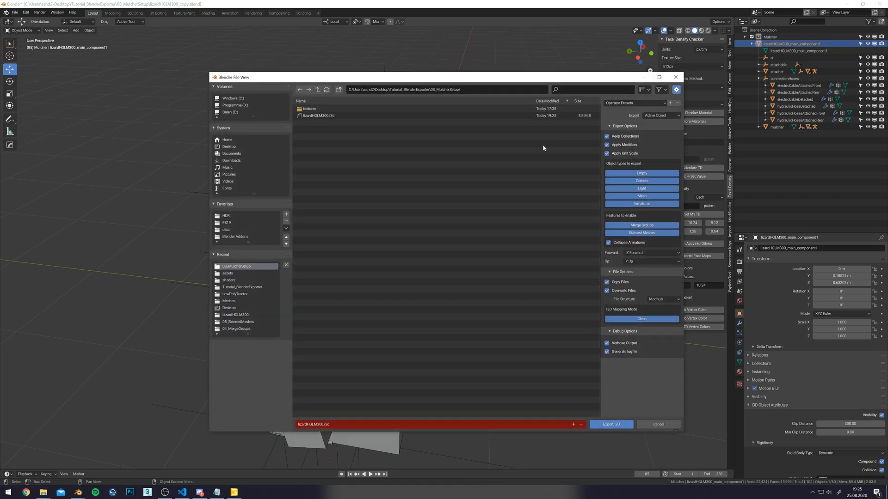
left_click(668, 118)
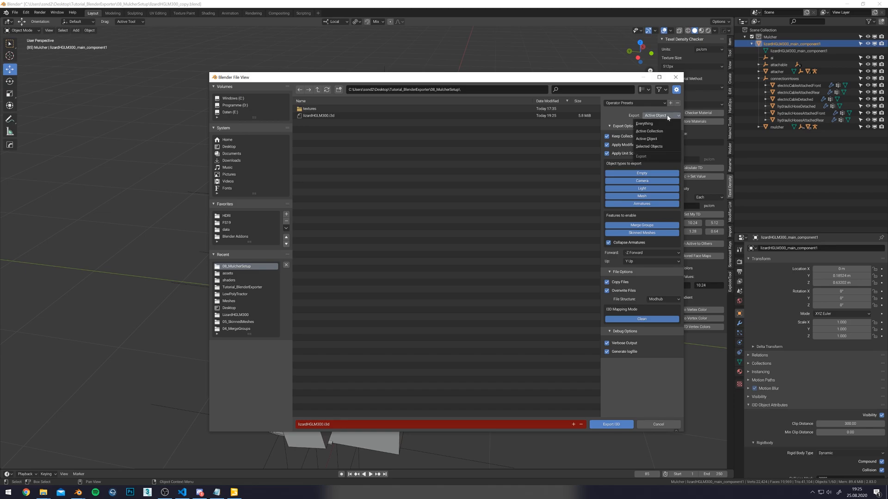
left_click(652, 147)
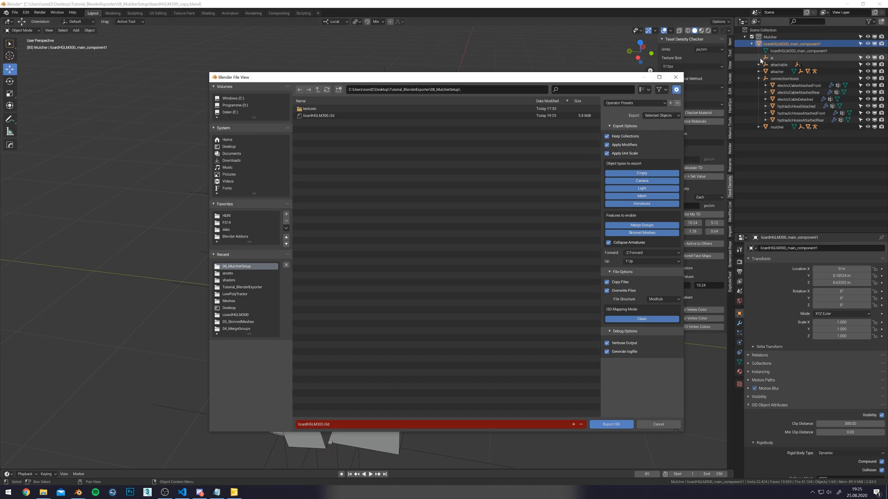
double_click(322, 117)
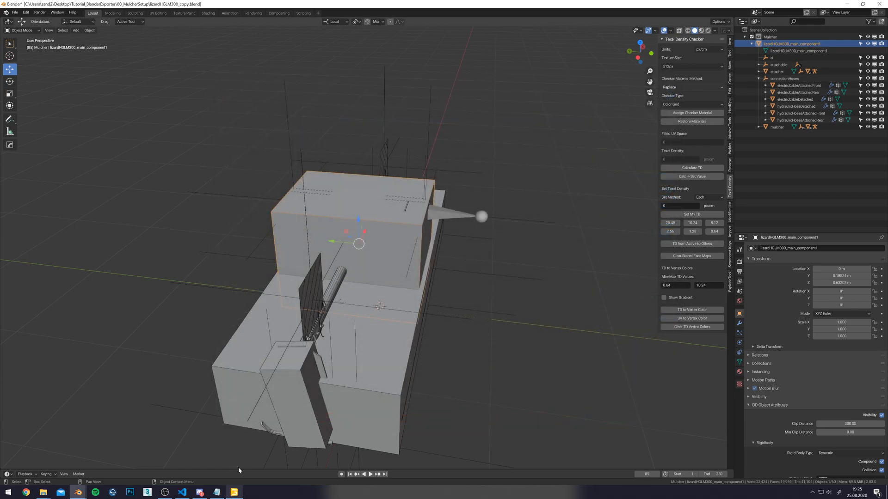
Switch to GIANTS Editor, reload lizardHGLM300.i3d without saving, and expand and select lizardHGLM300_main_component1.
left_click(233, 492)
left_click(31, 19)
left_click(483, 245)
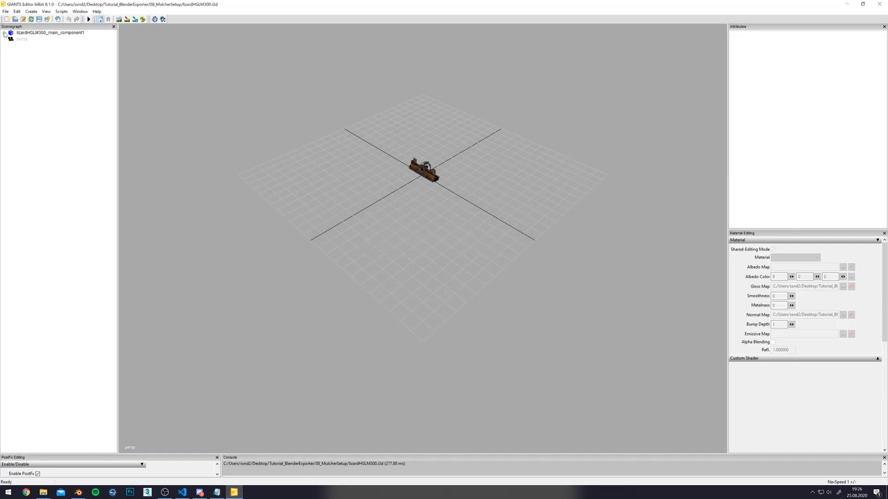
left_click(5, 33)
left_click(25, 34)
Bring the mulcher into close view and add a light to the scene.
left_click_drag(364, 121, 384, 96, "alt")
scroll(367, 99, "up", 4)
scroll(369, 98, "up", 10)
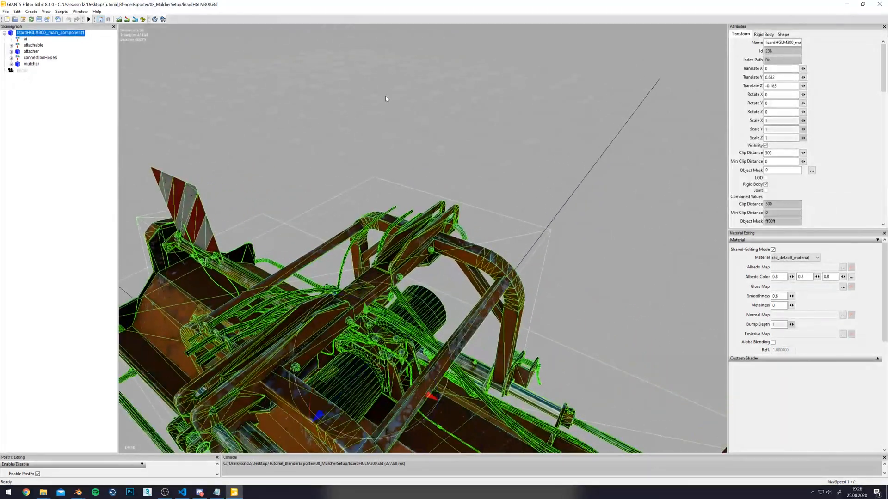
left_click(384, 95)
left_click(31, 11)
left_click(39, 34)
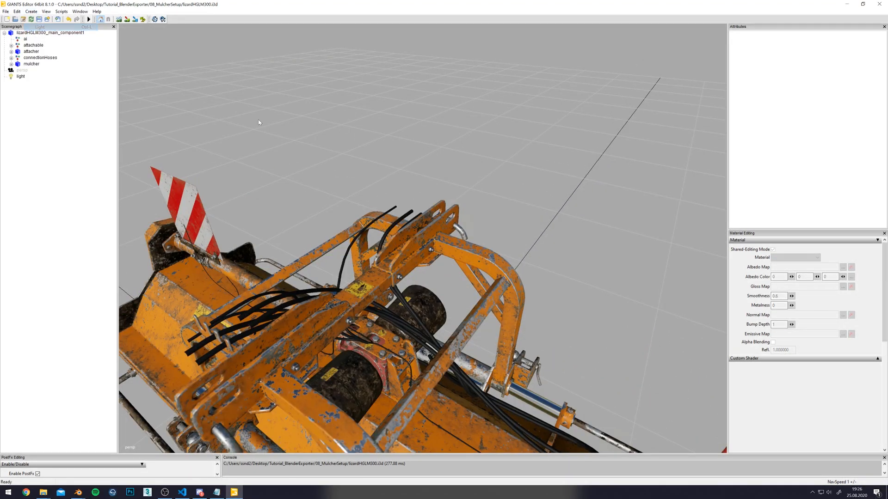
Expand connectionHoses and examine the six hose and cable meshes together with the mulcher part in the exported model.
left_click_drag(225, 112, 173, 115, "alt")
left_click(11, 58)
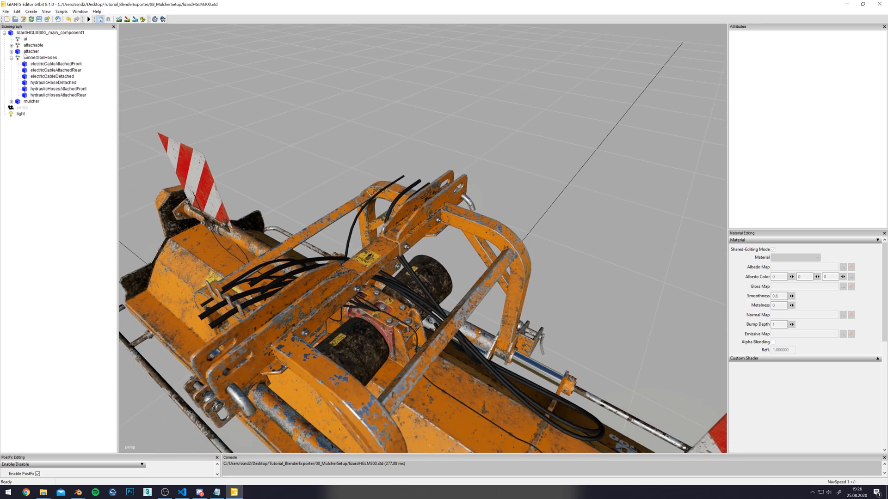
left_click(28, 101)
left_click_drag(250, 82, 325, 87, "alt")
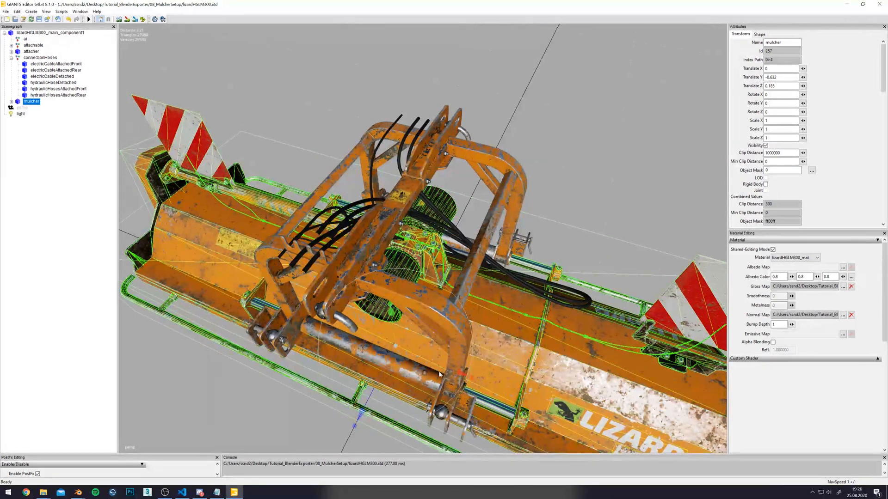
left_click_drag(447, 371, 262, 338)
left_click_drag(362, 253, 539, 194)
scroll(531, 206, "down", 8)
left_click(539, 193)
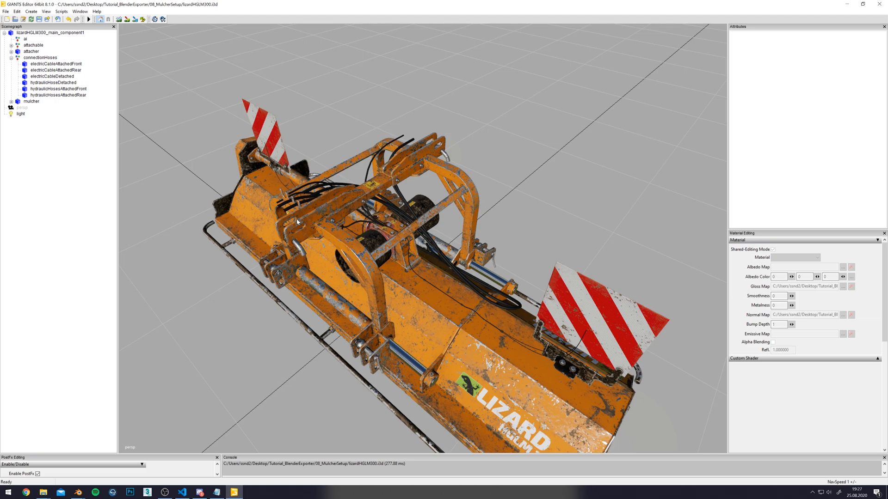
Return to lizardHGLM300_copy.blend in Blender, select the lightRightFront empty and export only it to I3D, overwriting lizardHGLM300.i3d.
left_click(78, 492)
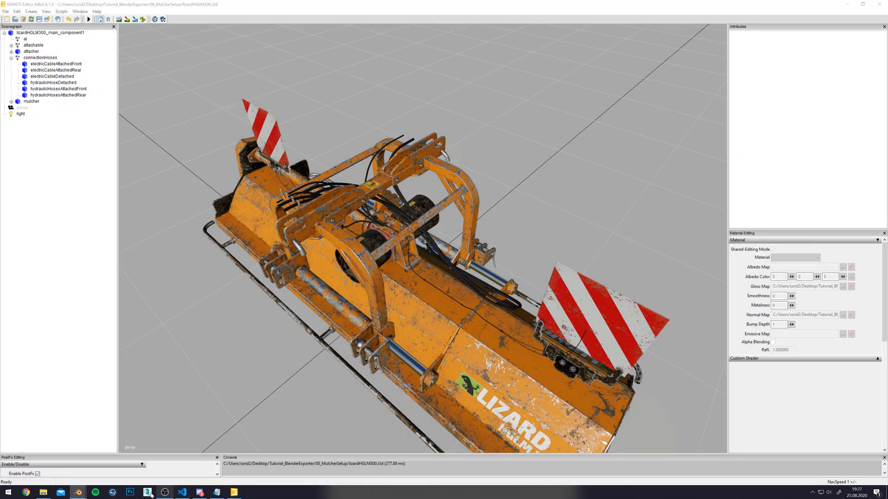
left_click(113, 472)
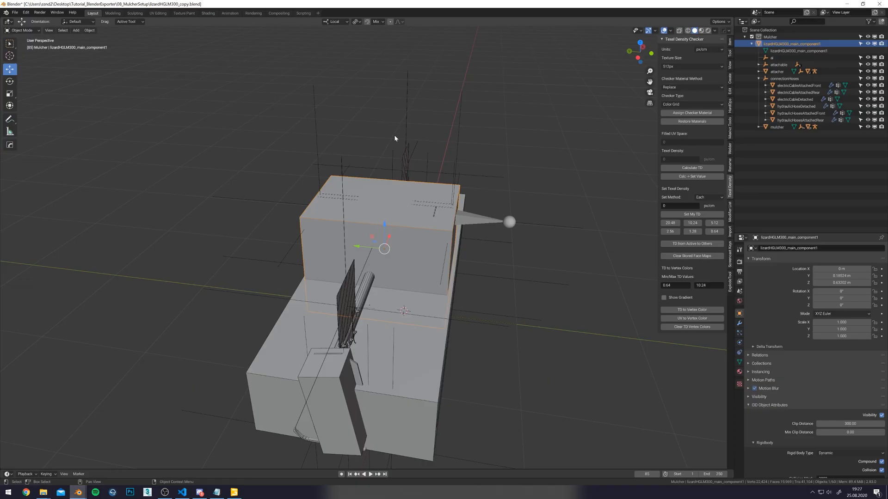
left_click(406, 138)
middle_click_drag(518, 186, 481, 183)
key("q")
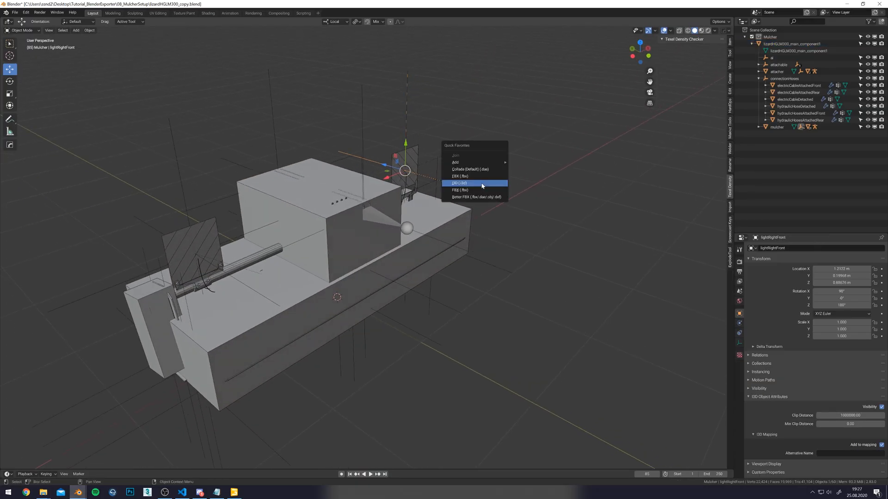
left_click(482, 185)
double_click(324, 115)
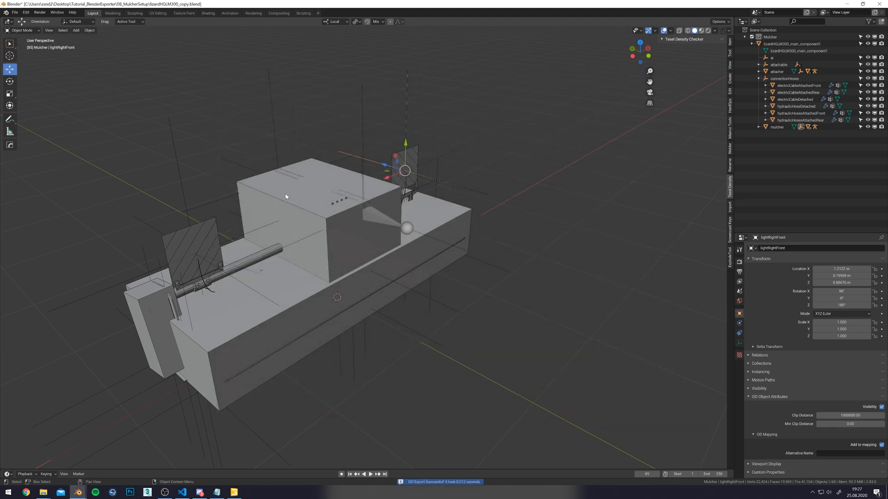
Reload lizardHGLM300.i3d in GIANTS Editor without saving and compare the lightRightFront node with its place in Blender's object hierarchy.
left_click(233, 493)
left_click(31, 20)
left_click(480, 244)
left_click(37, 34)
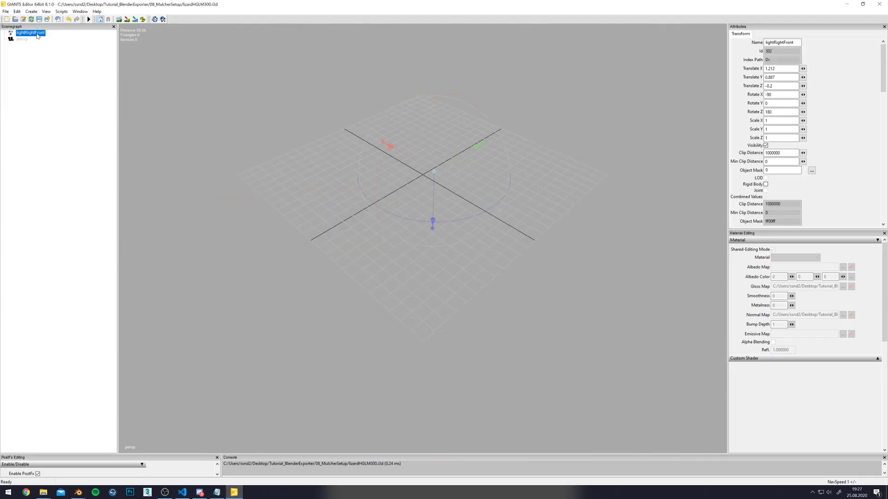
key("alt+Tab")
scroll(821, 72, "up", 3)
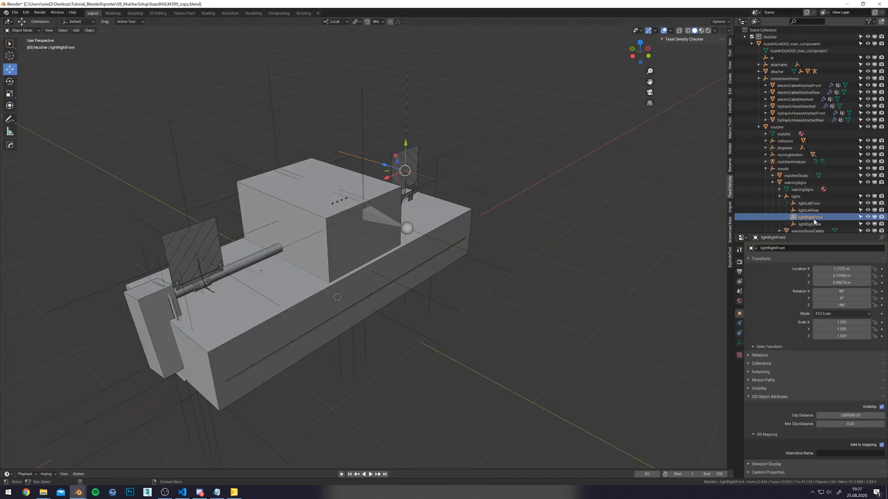
key("alt+Tab")
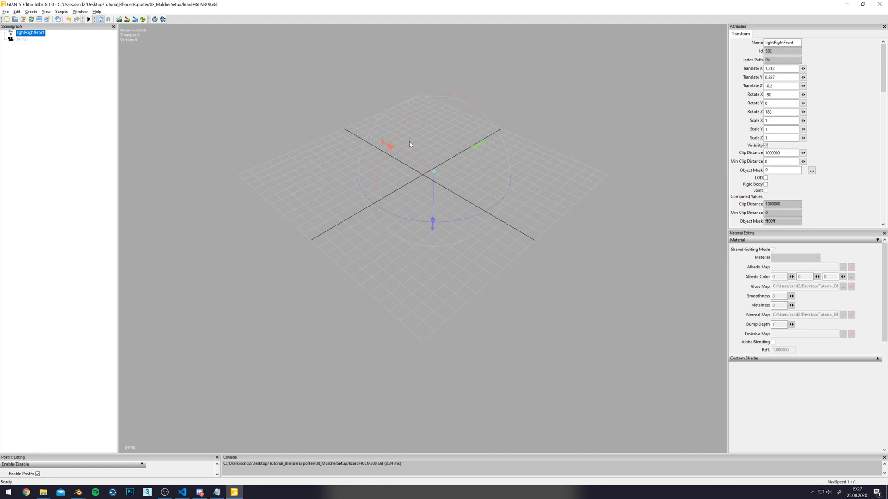
Select the mulcher object in Blender and export it to I3D, overwriting lizardHGLM300.i3d.
key("alt+Tab")
key("q")
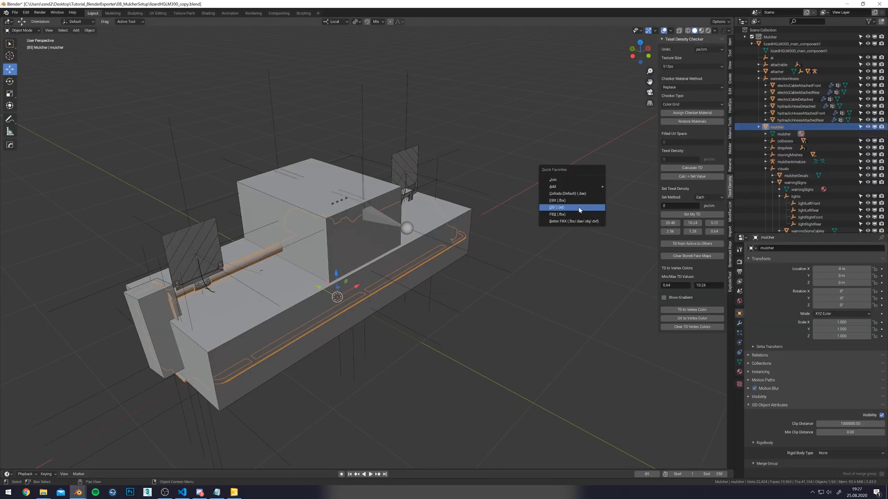
left_click(580, 210)
double_click(318, 118)
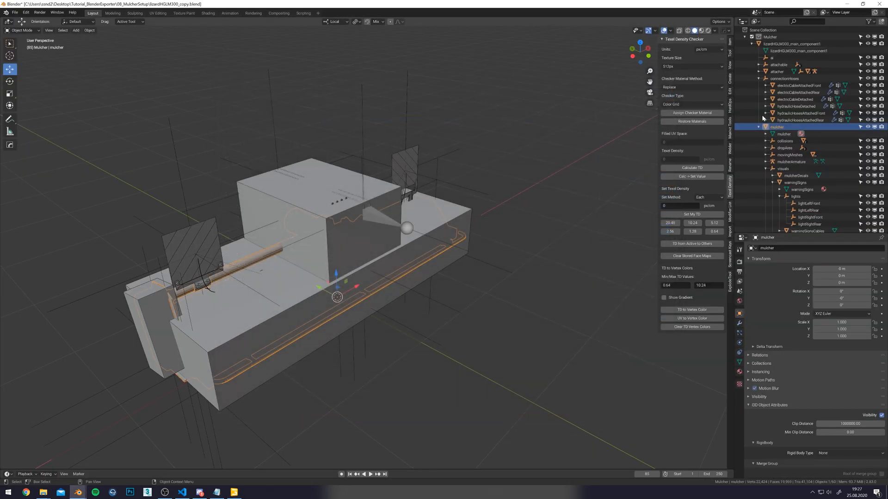
Reload lizardHGLM300.i3d in GIANTS Editor to inspect the exported mulcher, and close the editor without saving.
key("alt+Tab")
left_click(31, 19)
left_click(472, 243)
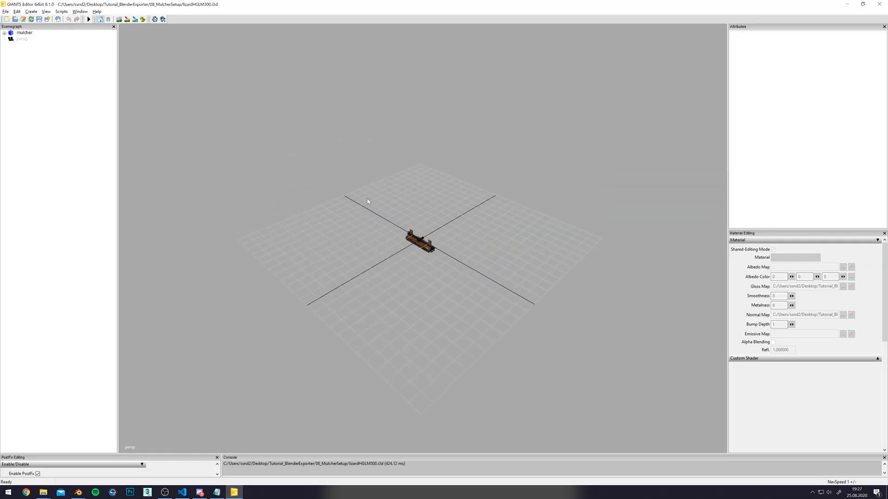
scroll(368, 202, "up", 10)
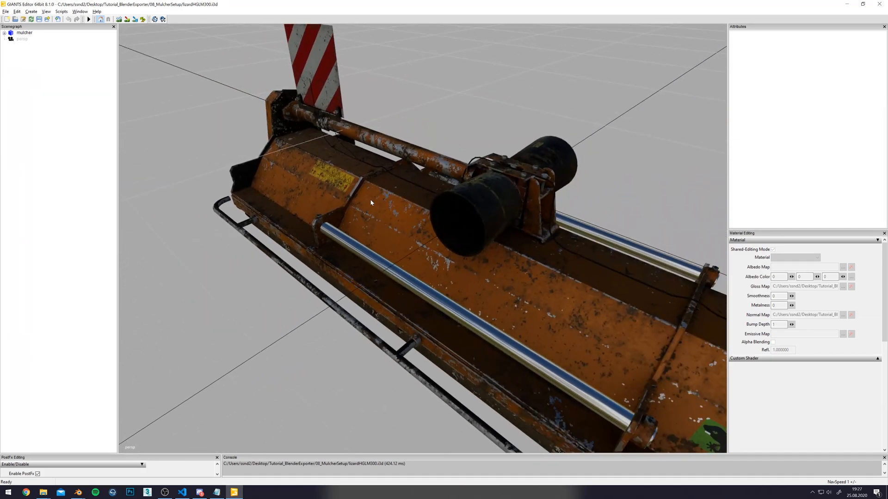
left_click_drag(371, 201, 549, 172, "alt")
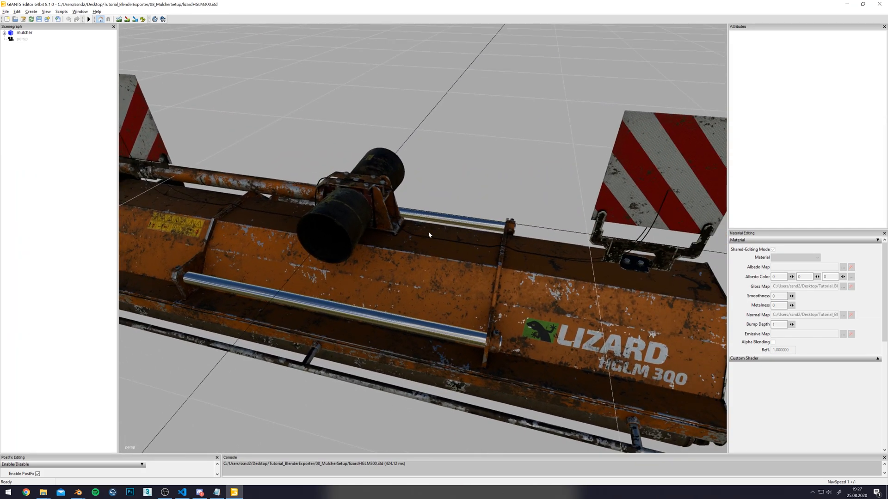
left_click(879, 3)
left_click(488, 246)
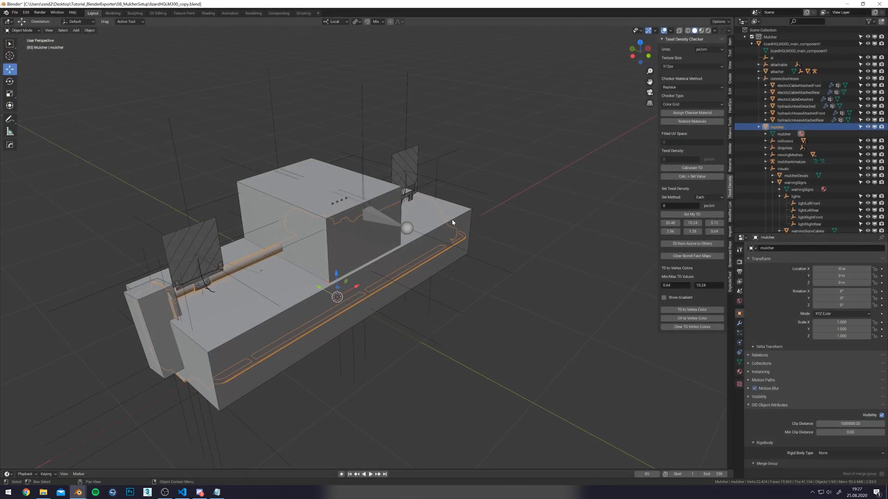
Bring up the other Blender window with LizardHGLM300.blend and widen its 3D viewport against the object hierarchy.
left_click_drag(747, 2, 560, 148)
double_click(561, 149)
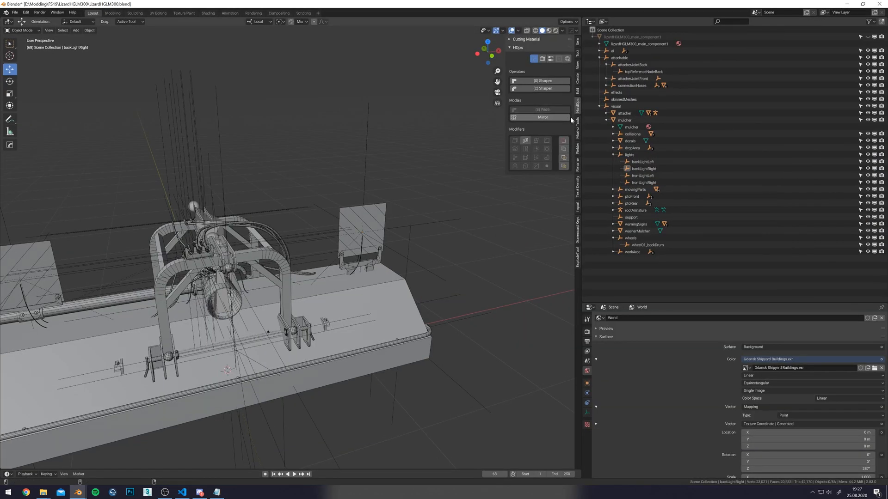
left_click_drag(583, 120, 752, 121)
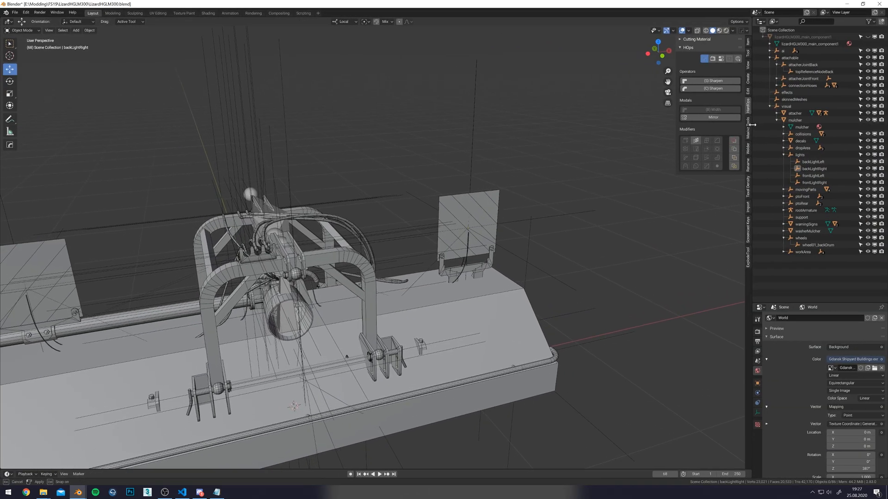
Unhide the lizardHGLM300_main_component1 object in the viewport of LizardHGLM300.blend.
scroll(393, 307, "down", 3)
middle_click_drag(365, 337, 428, 188)
scroll(423, 303, "up", 4)
scroll(418, 300, "down", 1)
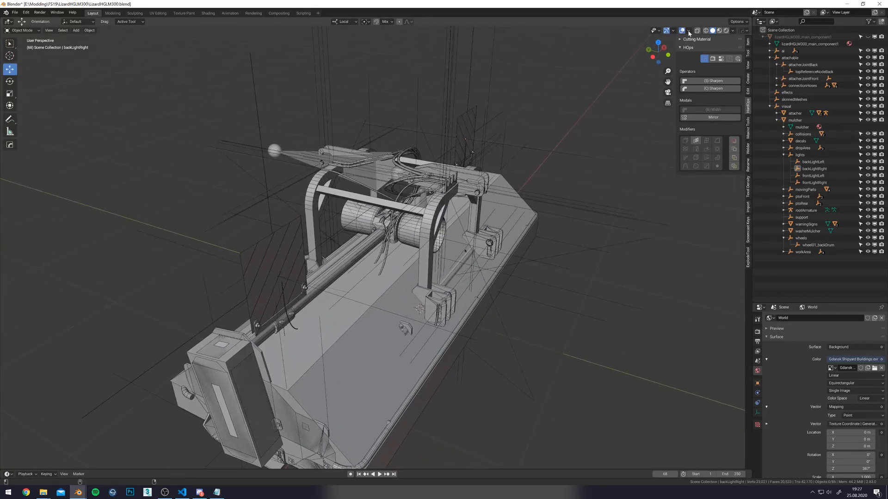
left_click(867, 37)
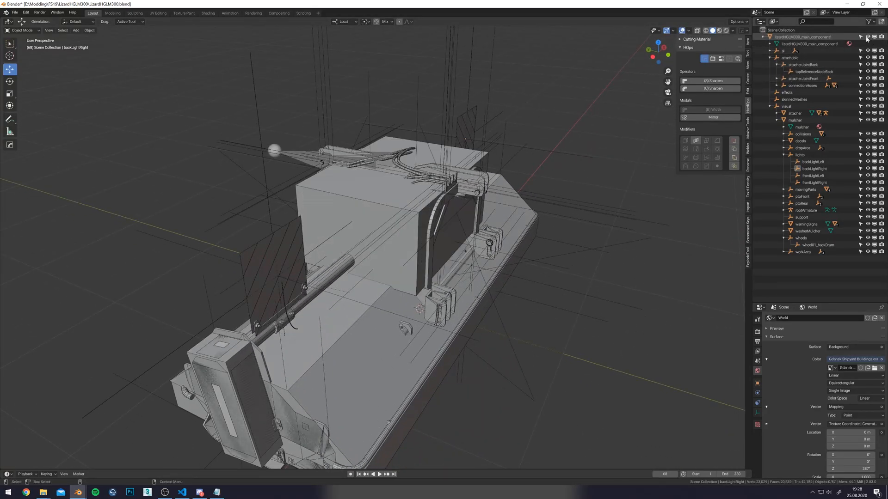
Examine the bottomCollider and the visual group of lizardHGLM300_main_component1, collapsing the mulcher and attachable branches.
left_click(793, 38)
middle_click_drag(390, 289, 390, 244, "shift")
left_click(354, 249)
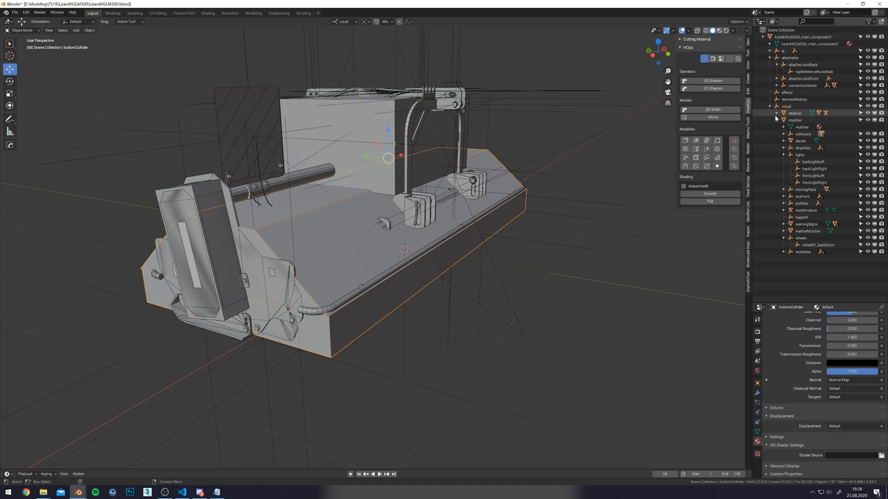
left_click(790, 107)
middle_click_drag(542, 231, 569, 212)
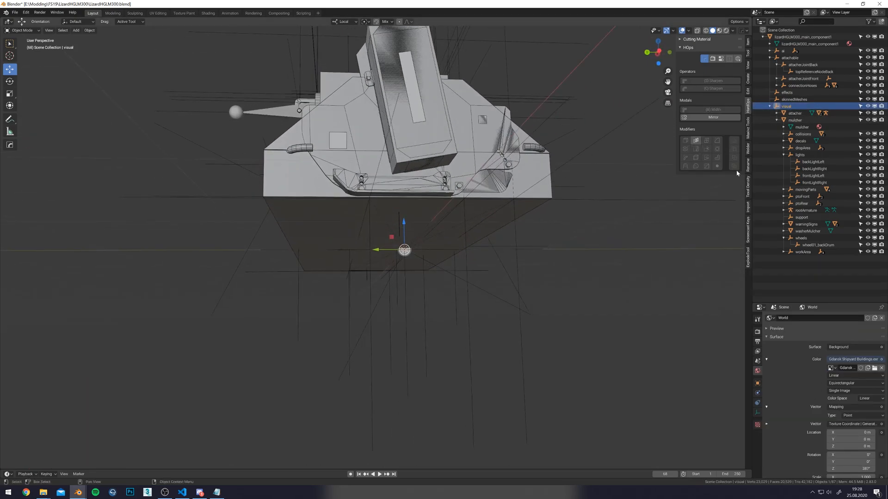
left_click(778, 120)
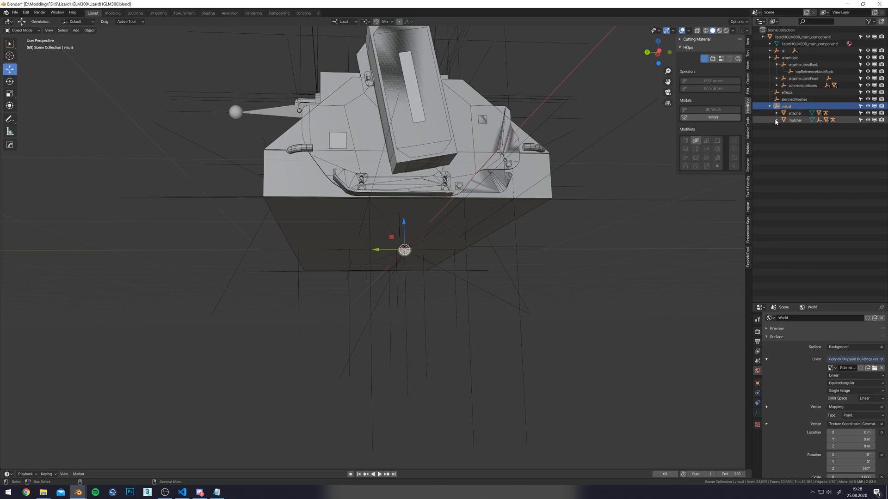
left_click(770, 58)
Expand the attacher and mulcher branches under visual and examine the attacher, its attacherArmature and the mulcher's wheels group.
left_click(786, 86)
middle_click_drag(518, 185, 507, 231)
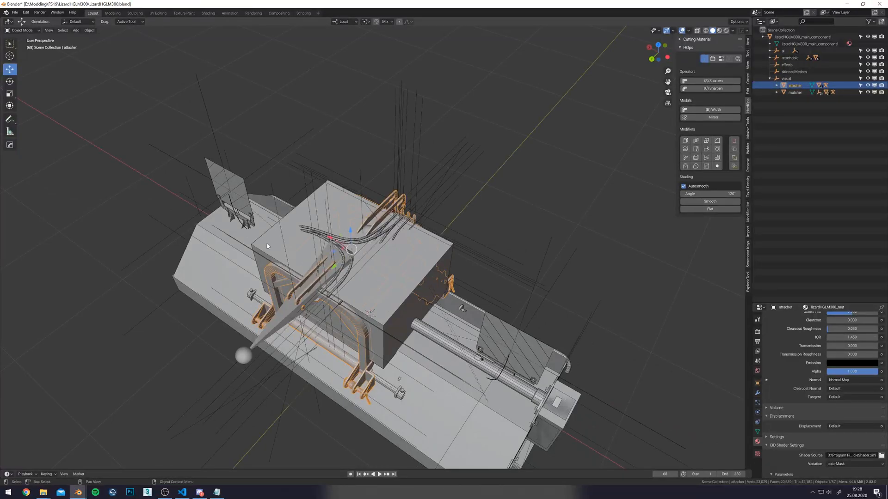
left_click(777, 86)
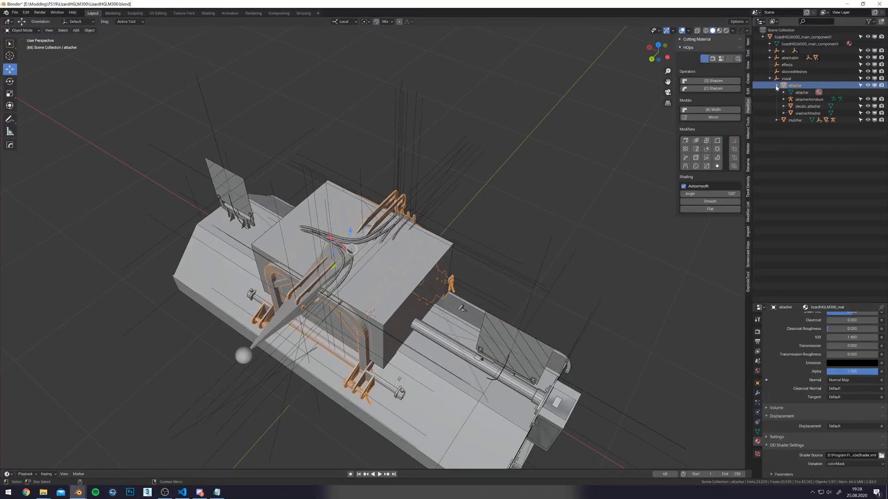
left_click(808, 99)
middle_click_drag(624, 175, 543, 167)
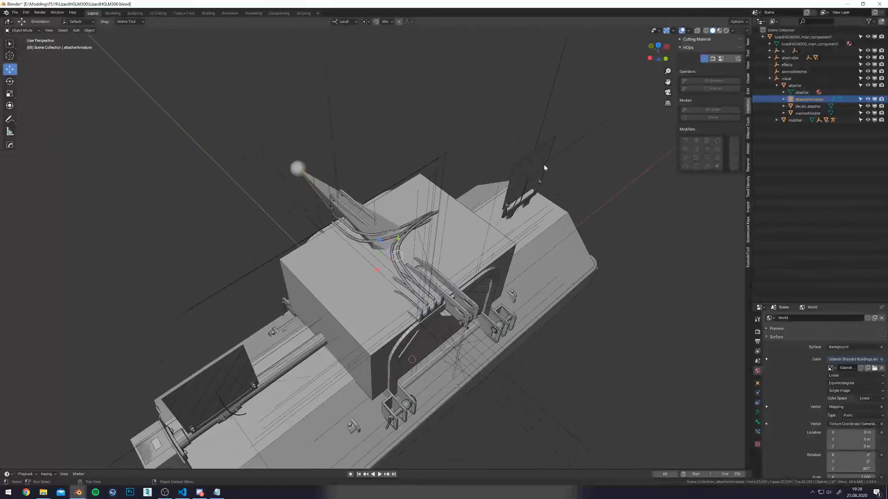
left_click(777, 120)
left_click(806, 182)
middle_click_drag(467, 231, 462, 181)
left_click(867, 209)
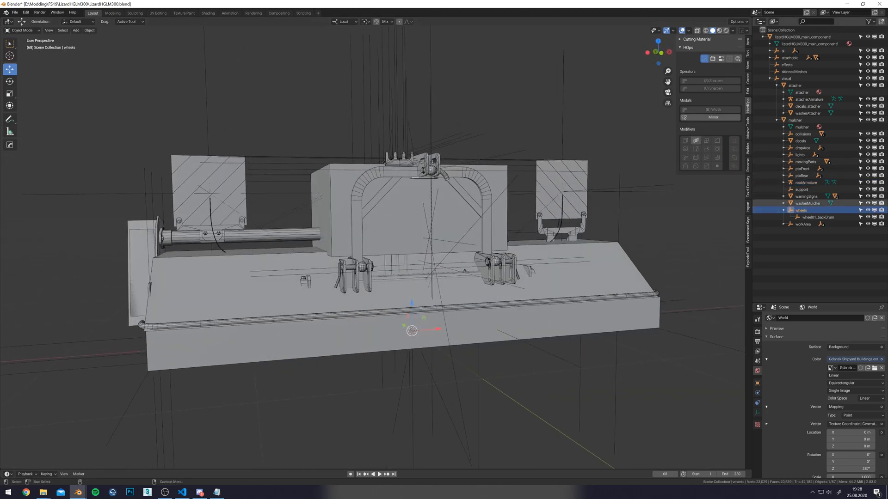
Switch to GIANTS Editor showing the complete lizardHGLM300.i3d mulcher and add a light to the scene.
key("alt+Tab")
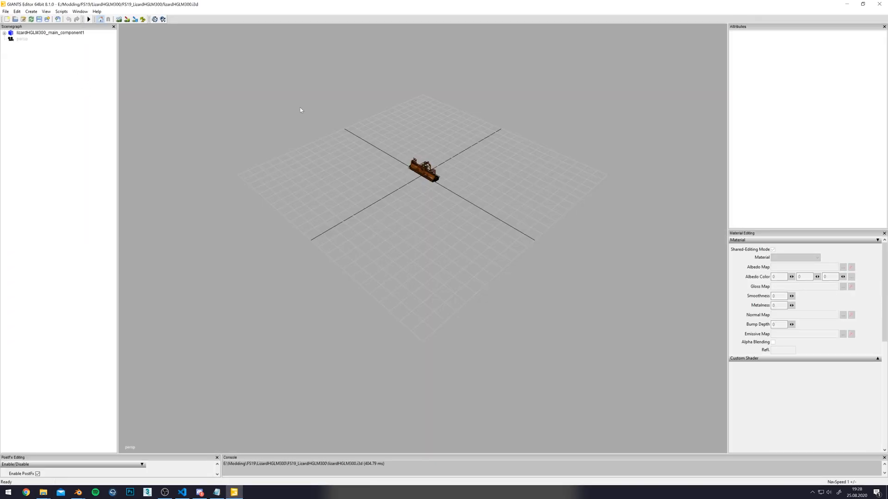
scroll(433, 111, "up", 10)
scroll(435, 110, "up", 5)
left_click(31, 12)
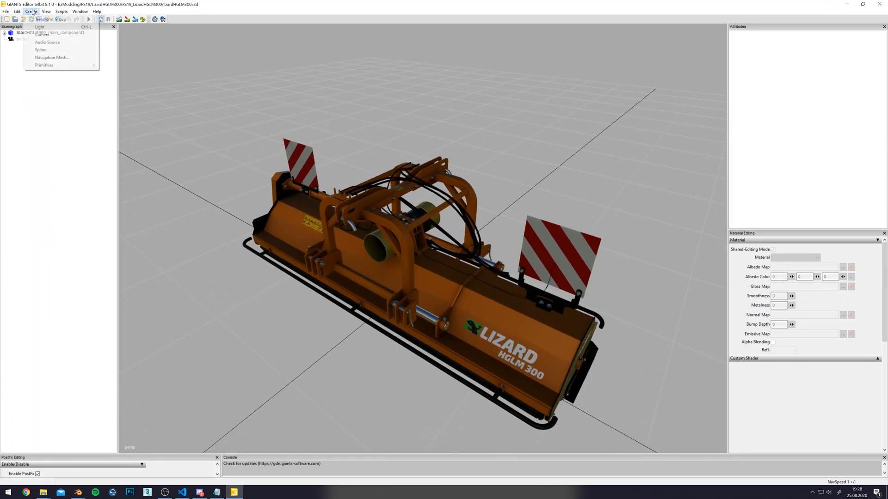
left_click(42, 27)
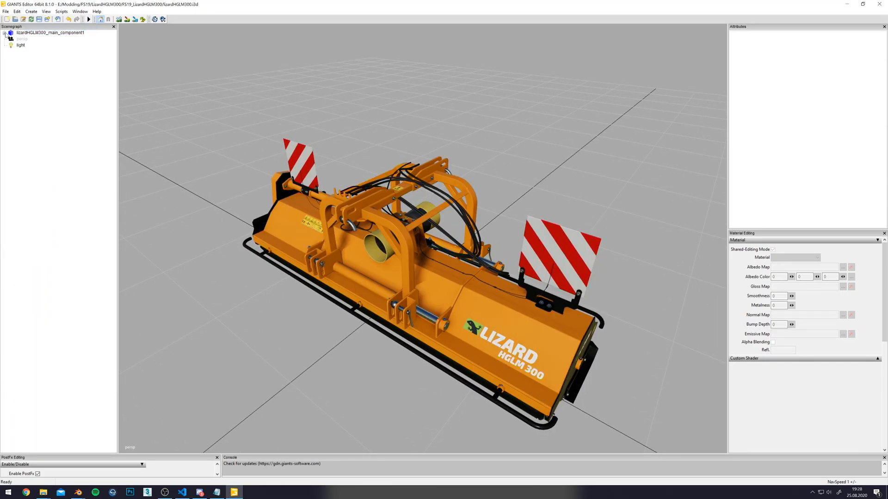
Select the mulcher under the visual group, try moving it to about -0.02 in X, and undo the move.
left_click(4, 33)
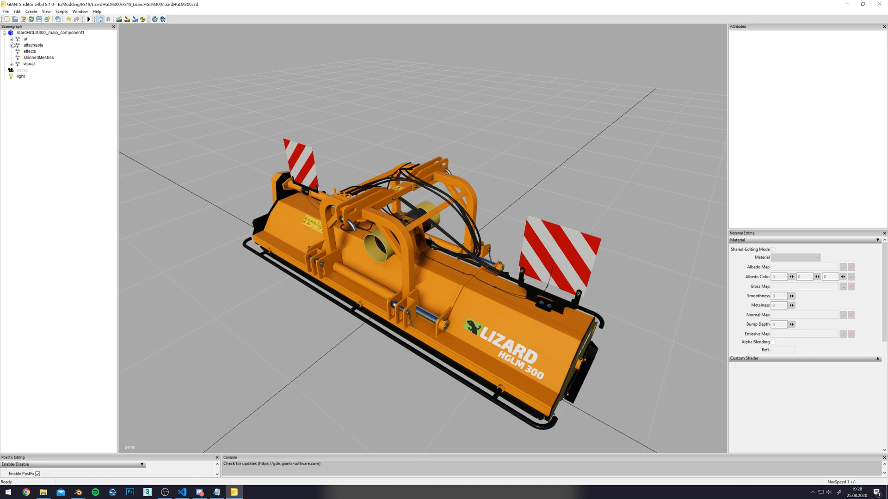
left_click(11, 64)
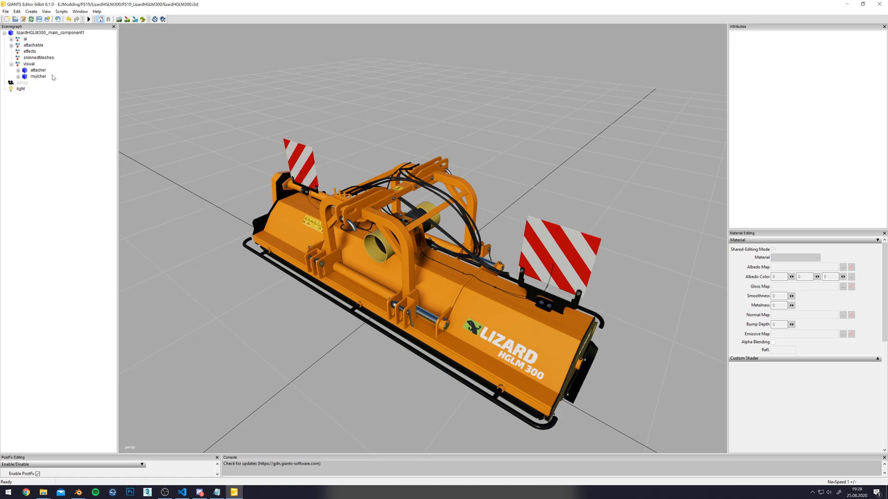
left_click(39, 76)
scroll(234, 133, "up", 5)
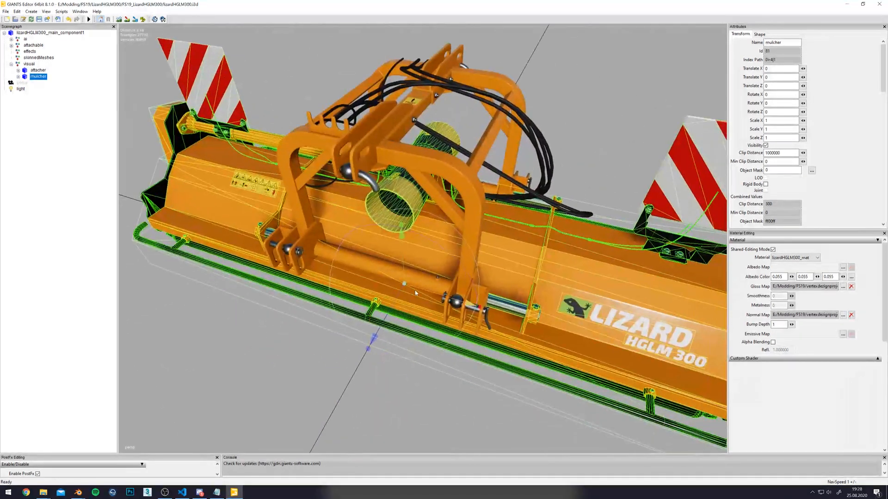
left_click_drag(443, 303, 448, 305)
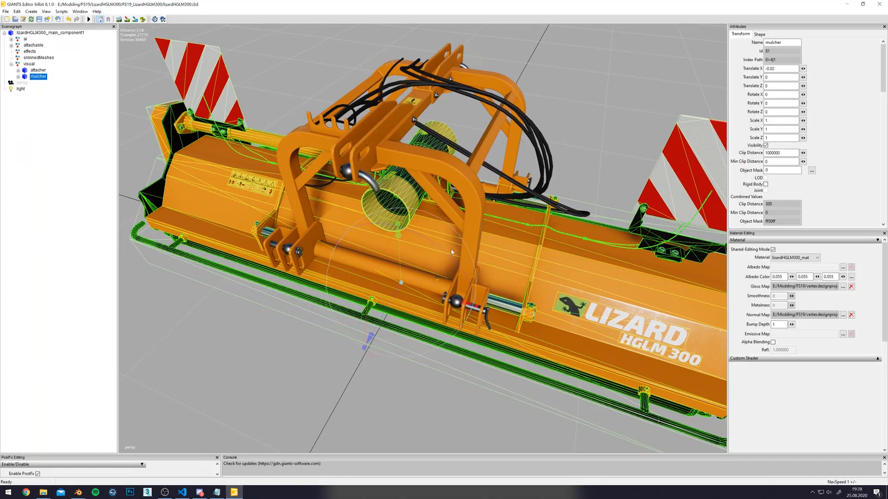
key("ctrl+z")
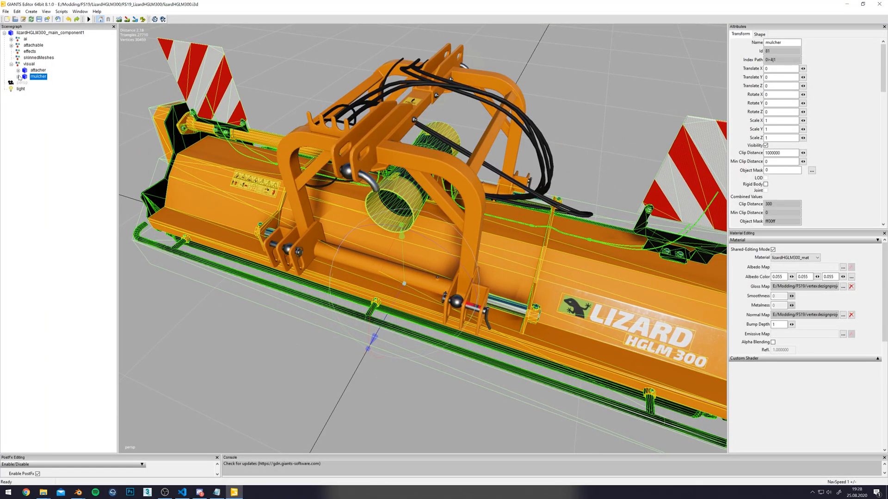
Examine the effects group and the connectionHoses branch under attachable, including the dummy node inside electricDetached.
left_click(30, 52)
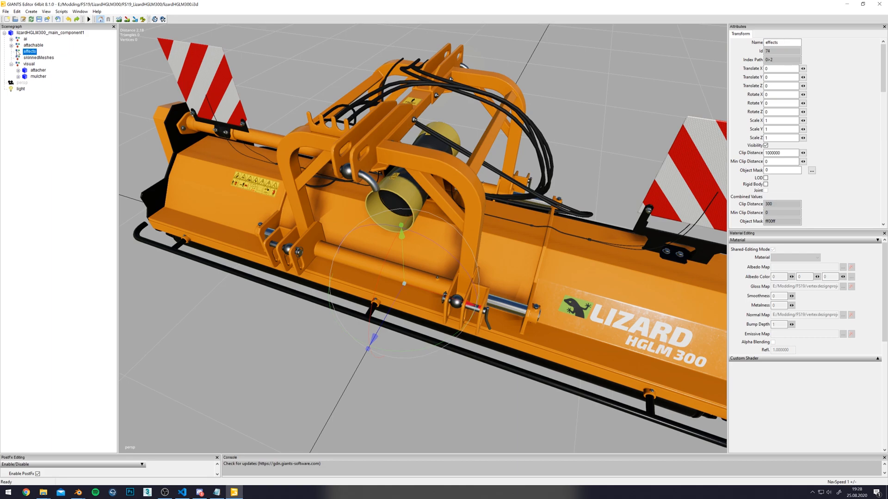
left_click(11, 46)
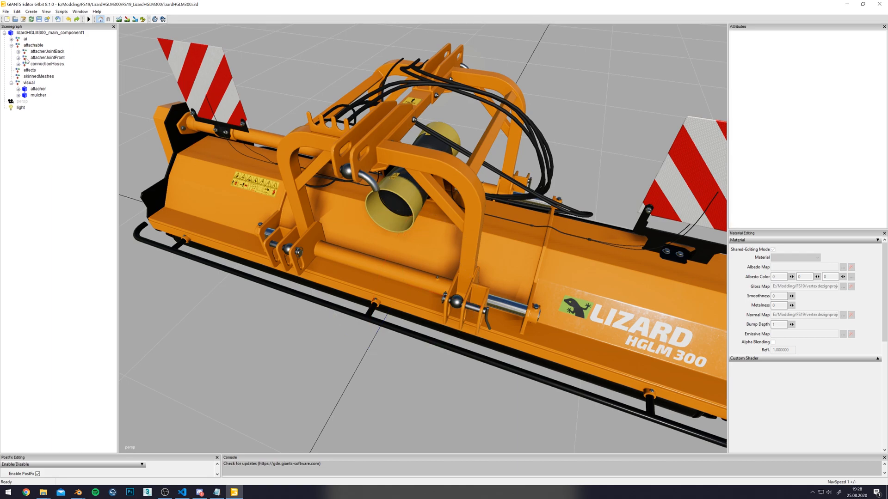
left_click(18, 64)
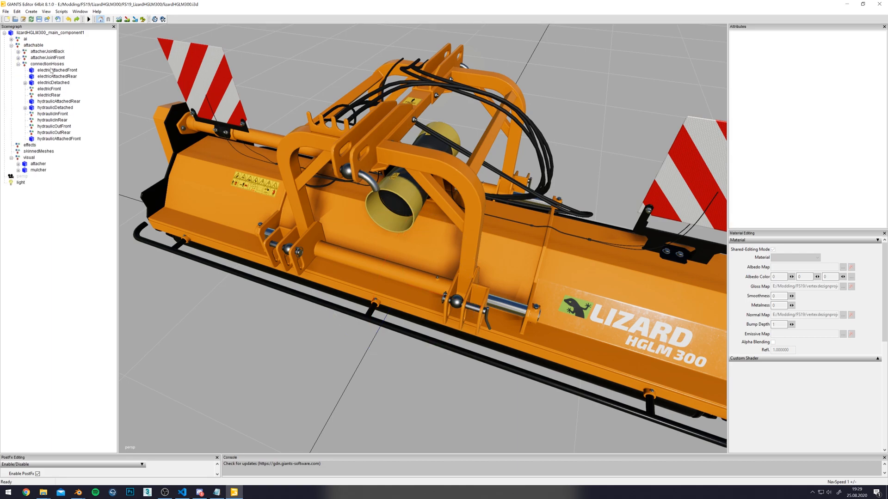
left_click(25, 83)
left_click(80, 90)
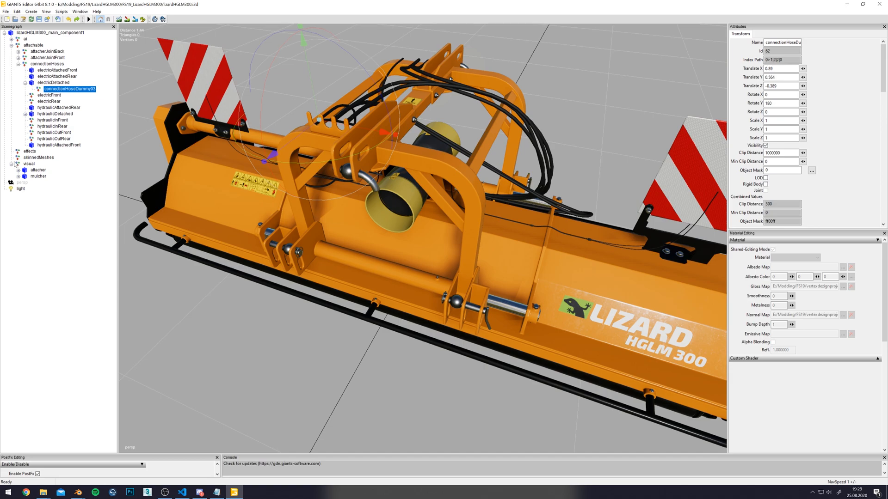
Select rootBone under the mulcher, try moving it to about -0.136 in X, and undo the move.
left_click(18, 176)
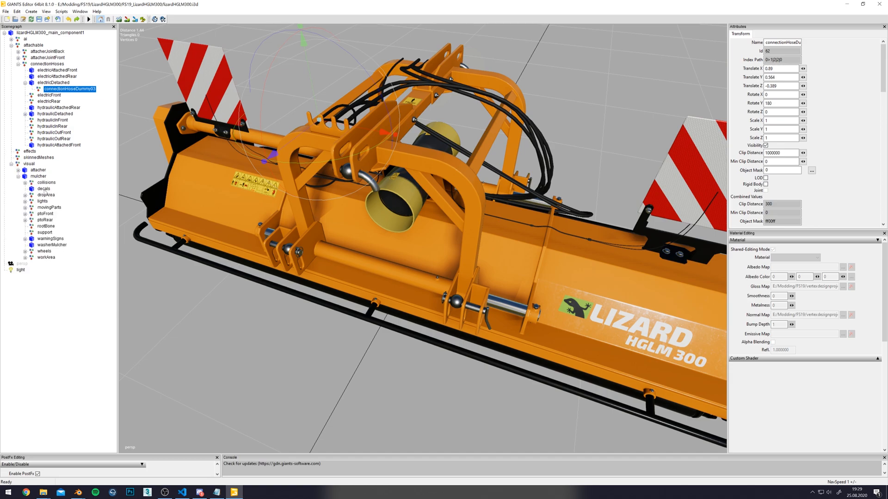
left_click(46, 226)
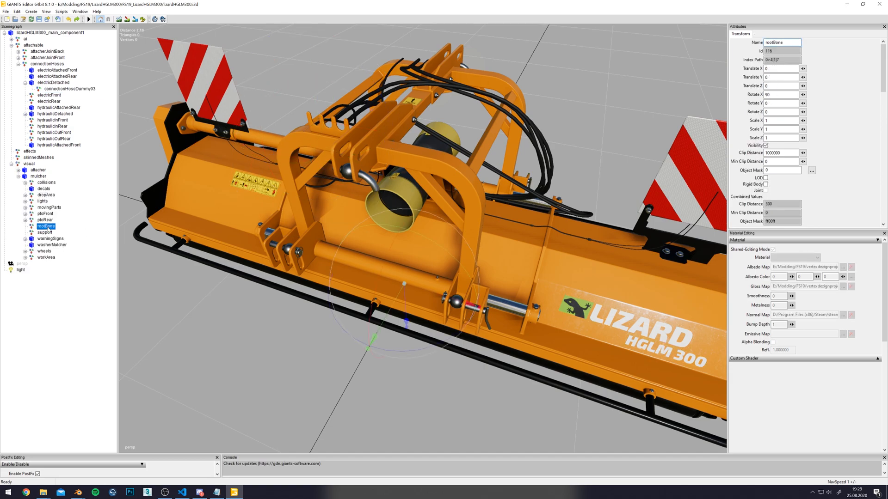
left_click_drag(439, 294, 419, 294)
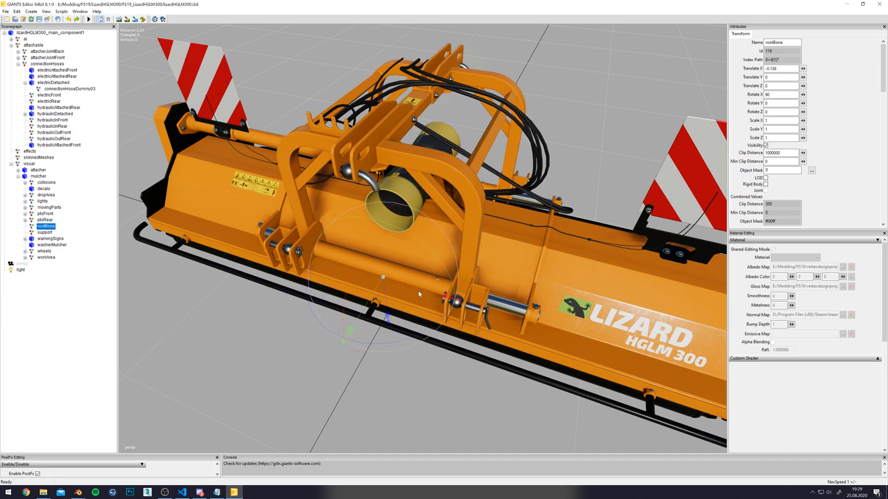
key("ctrl+z")
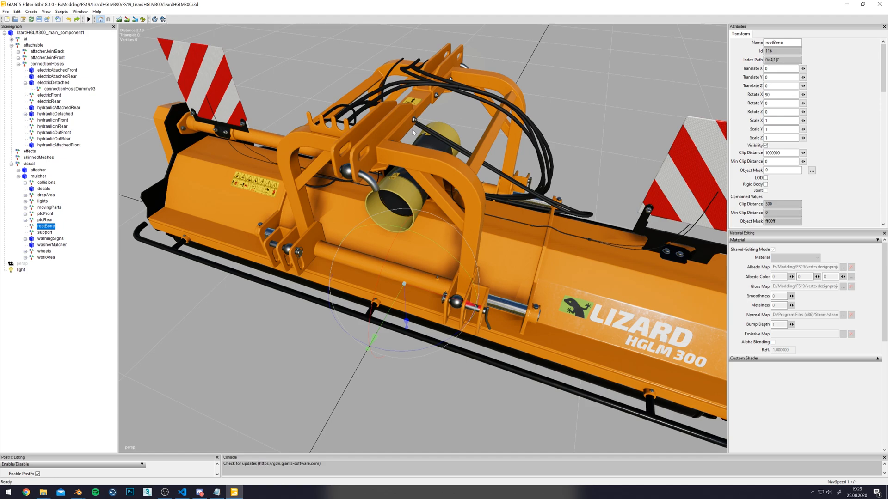
Examine the bottomCollider and gearboxCollider under collisions, and the ptoDetachNodeRear and ptoInputNodeRear nodes under ptoRear.
left_click(25, 182)
left_click(56, 189)
left_click(55, 195)
left_click(46, 240)
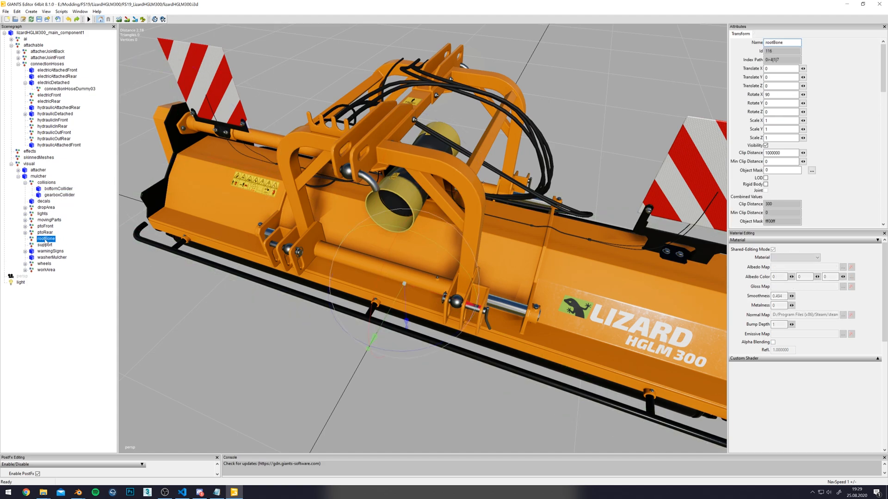
left_click(25, 233)
left_click(60, 239)
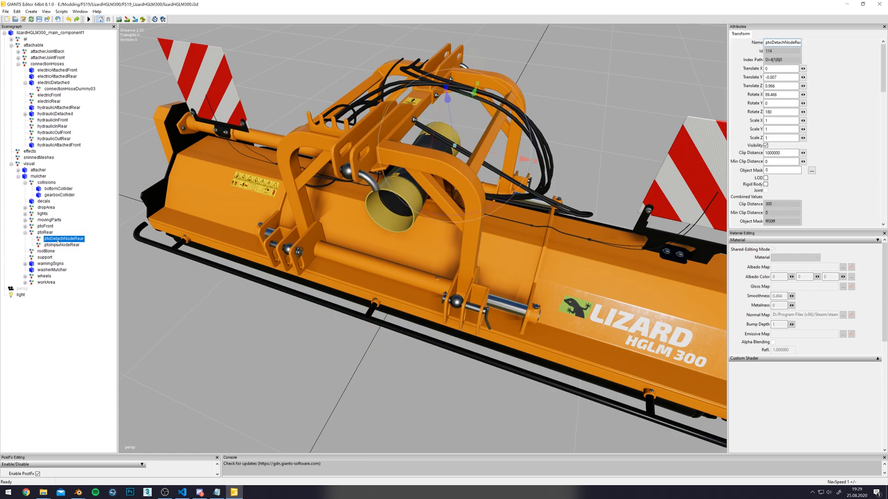
left_click_drag(270, 180, 308, 170, "alt")
key("Down")
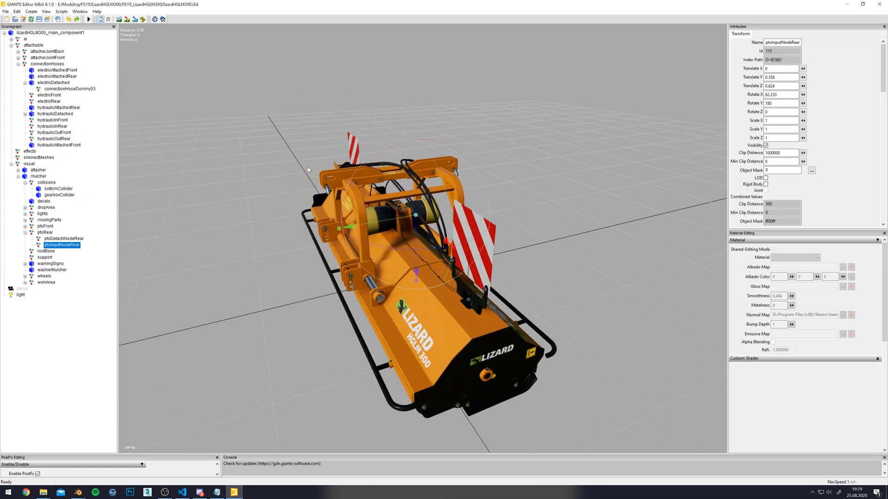